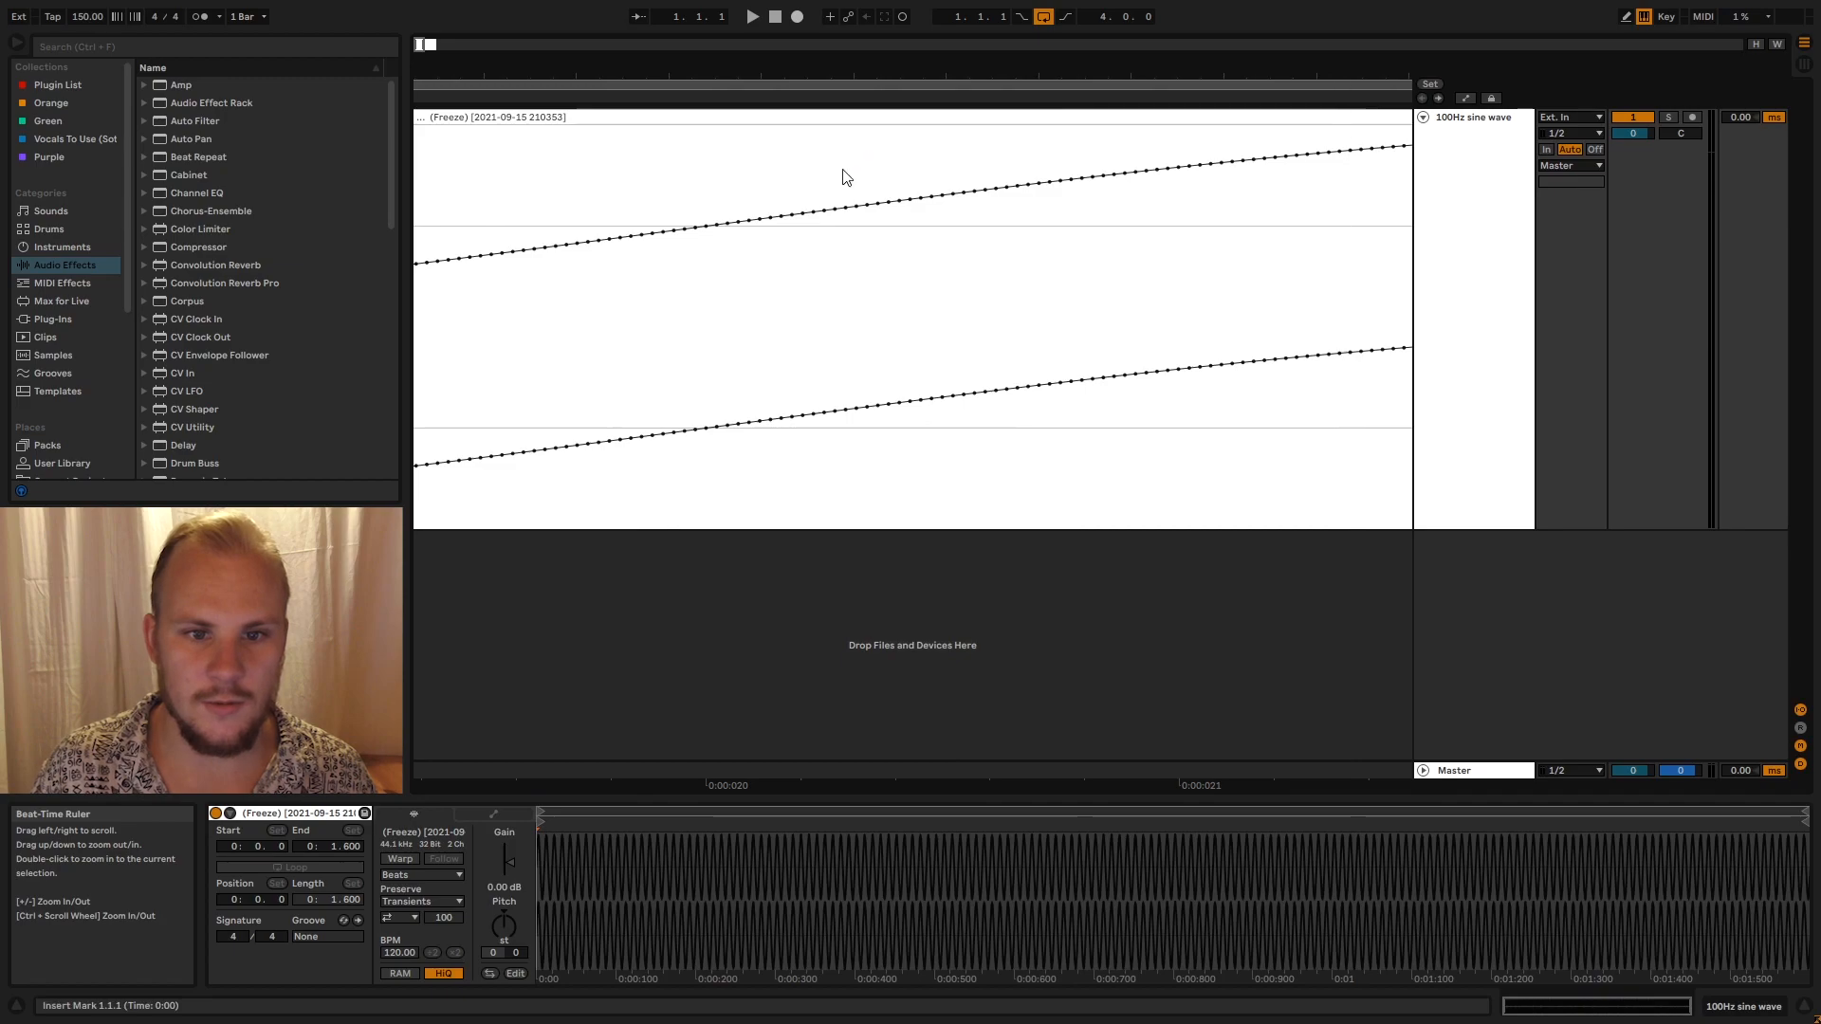
drag(1042, 74, 0, 74)
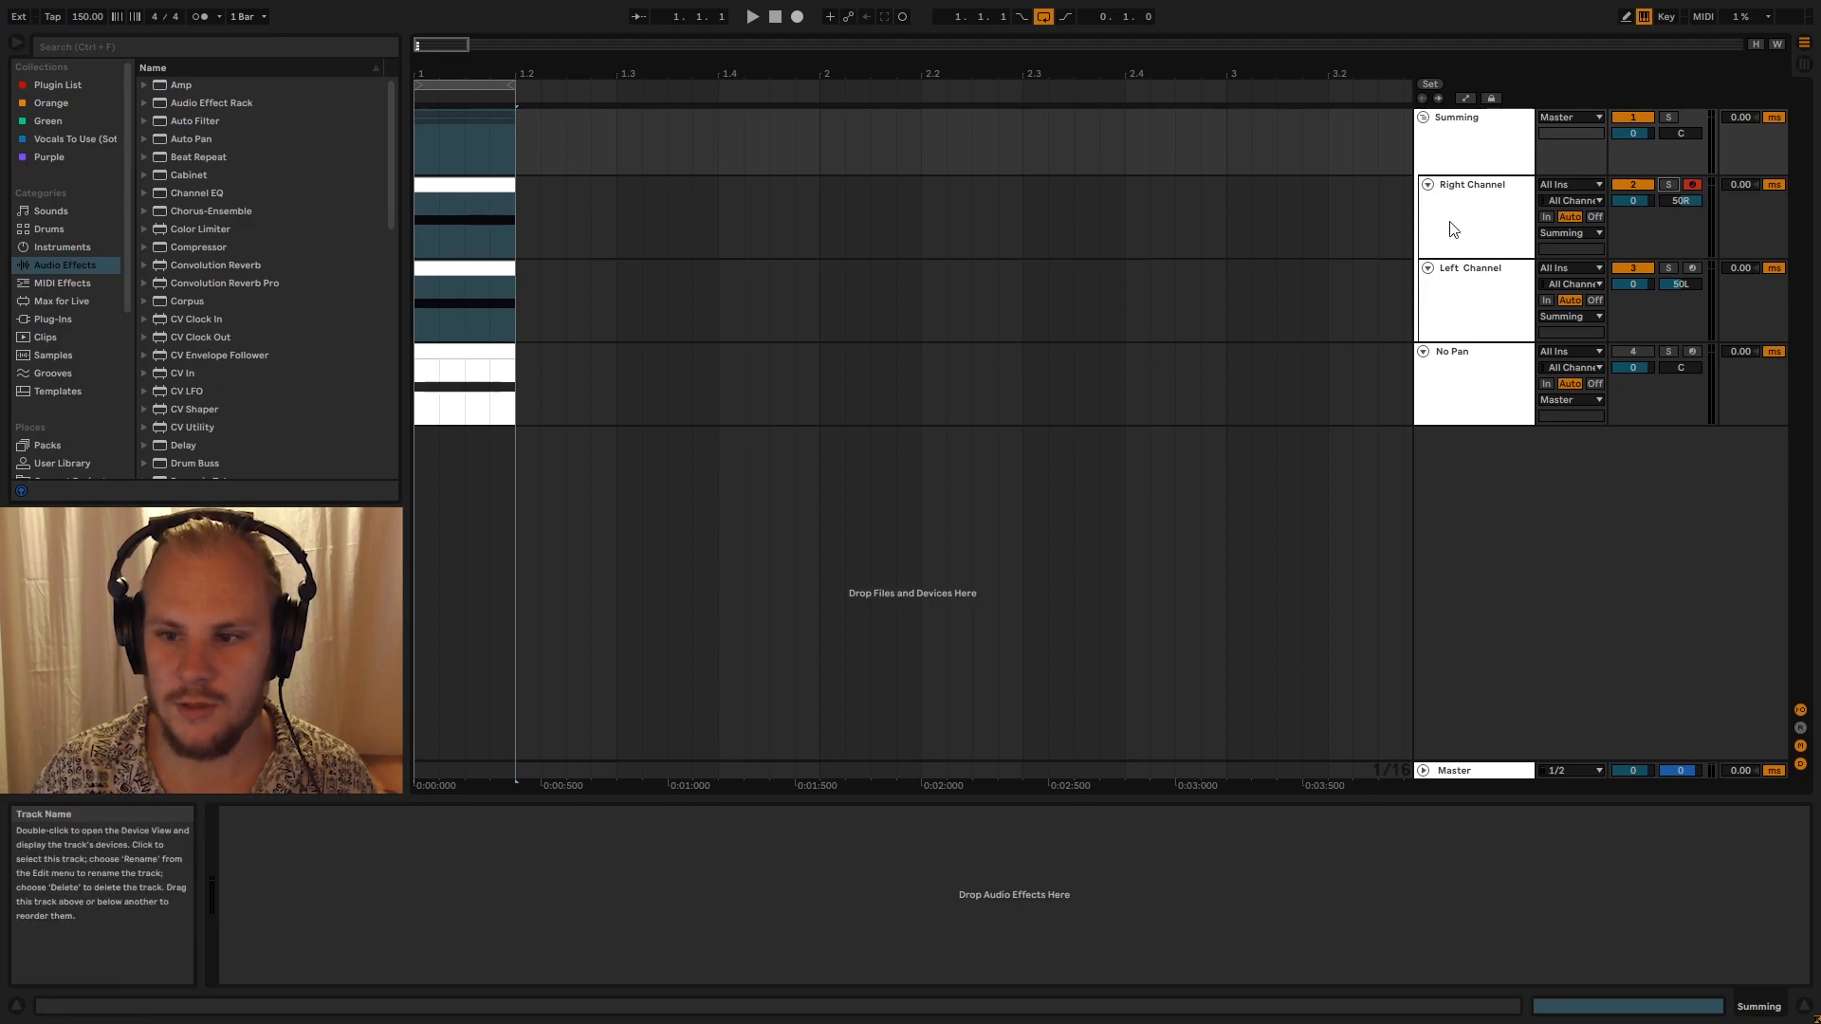
Solo the No Pan track, play its looped clip from the start, and switch the solo off again
click(1475, 374)
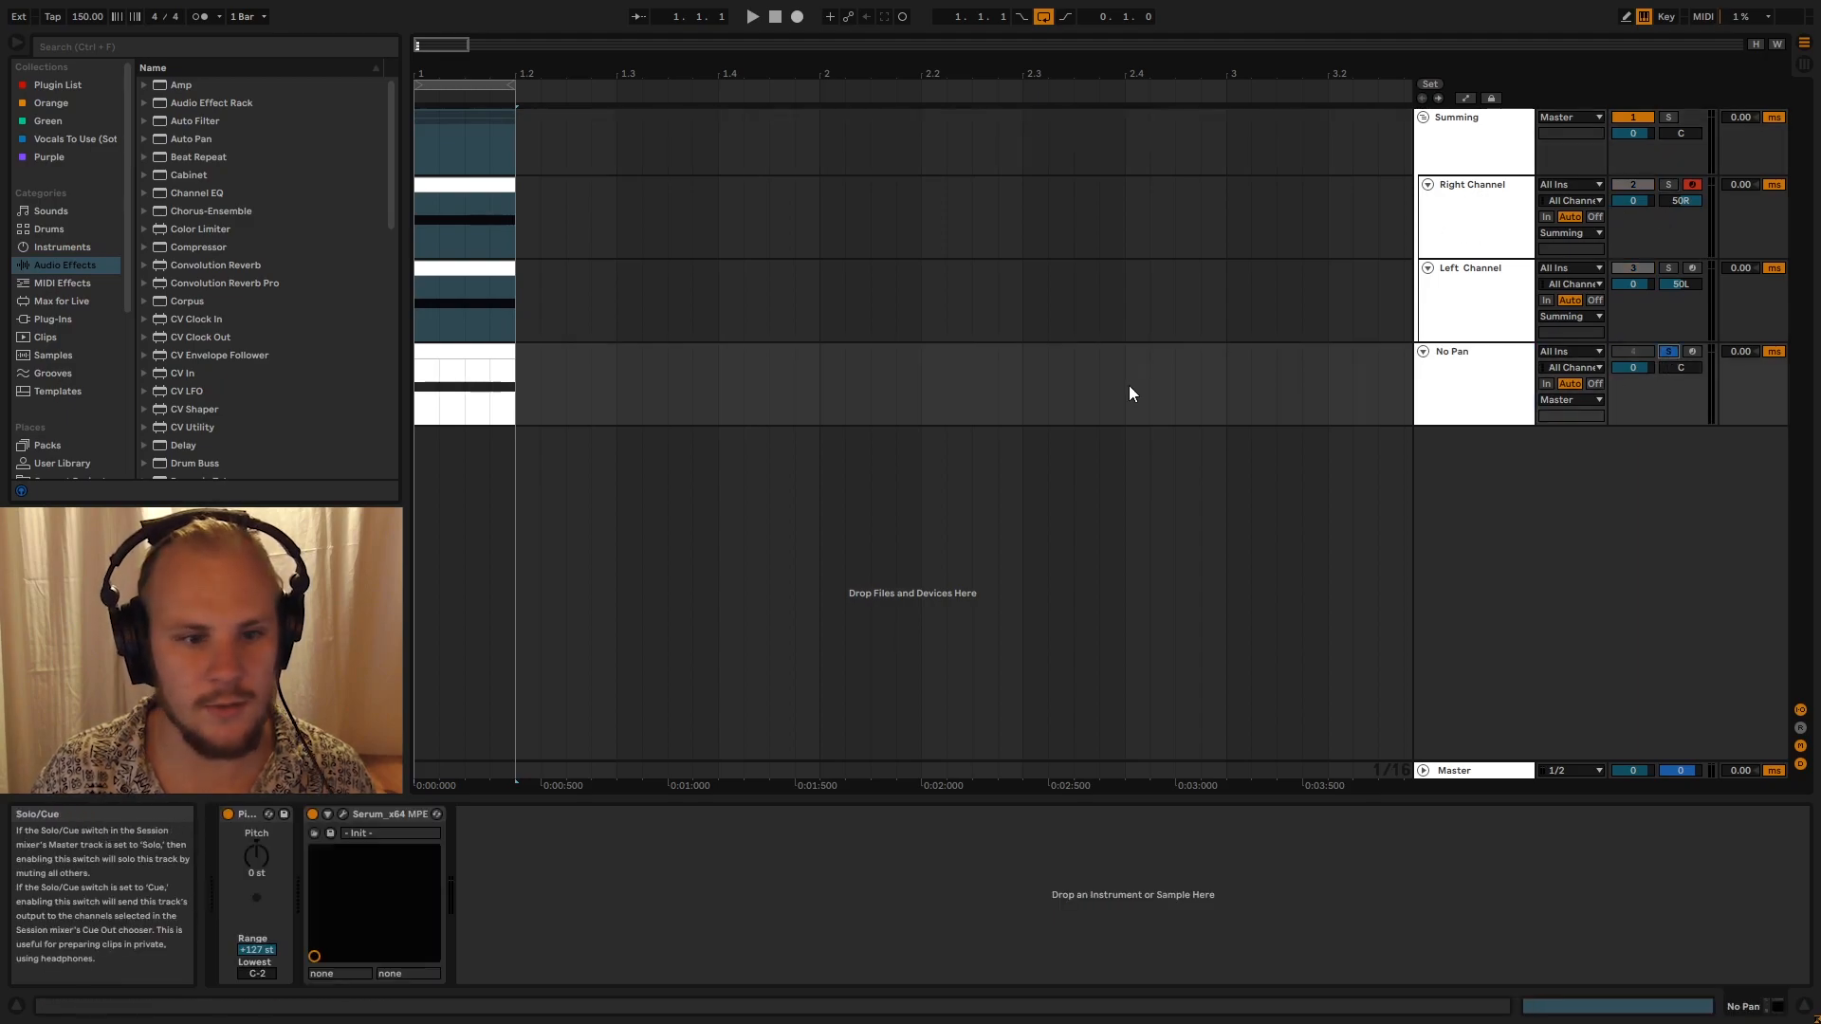
click(474, 370)
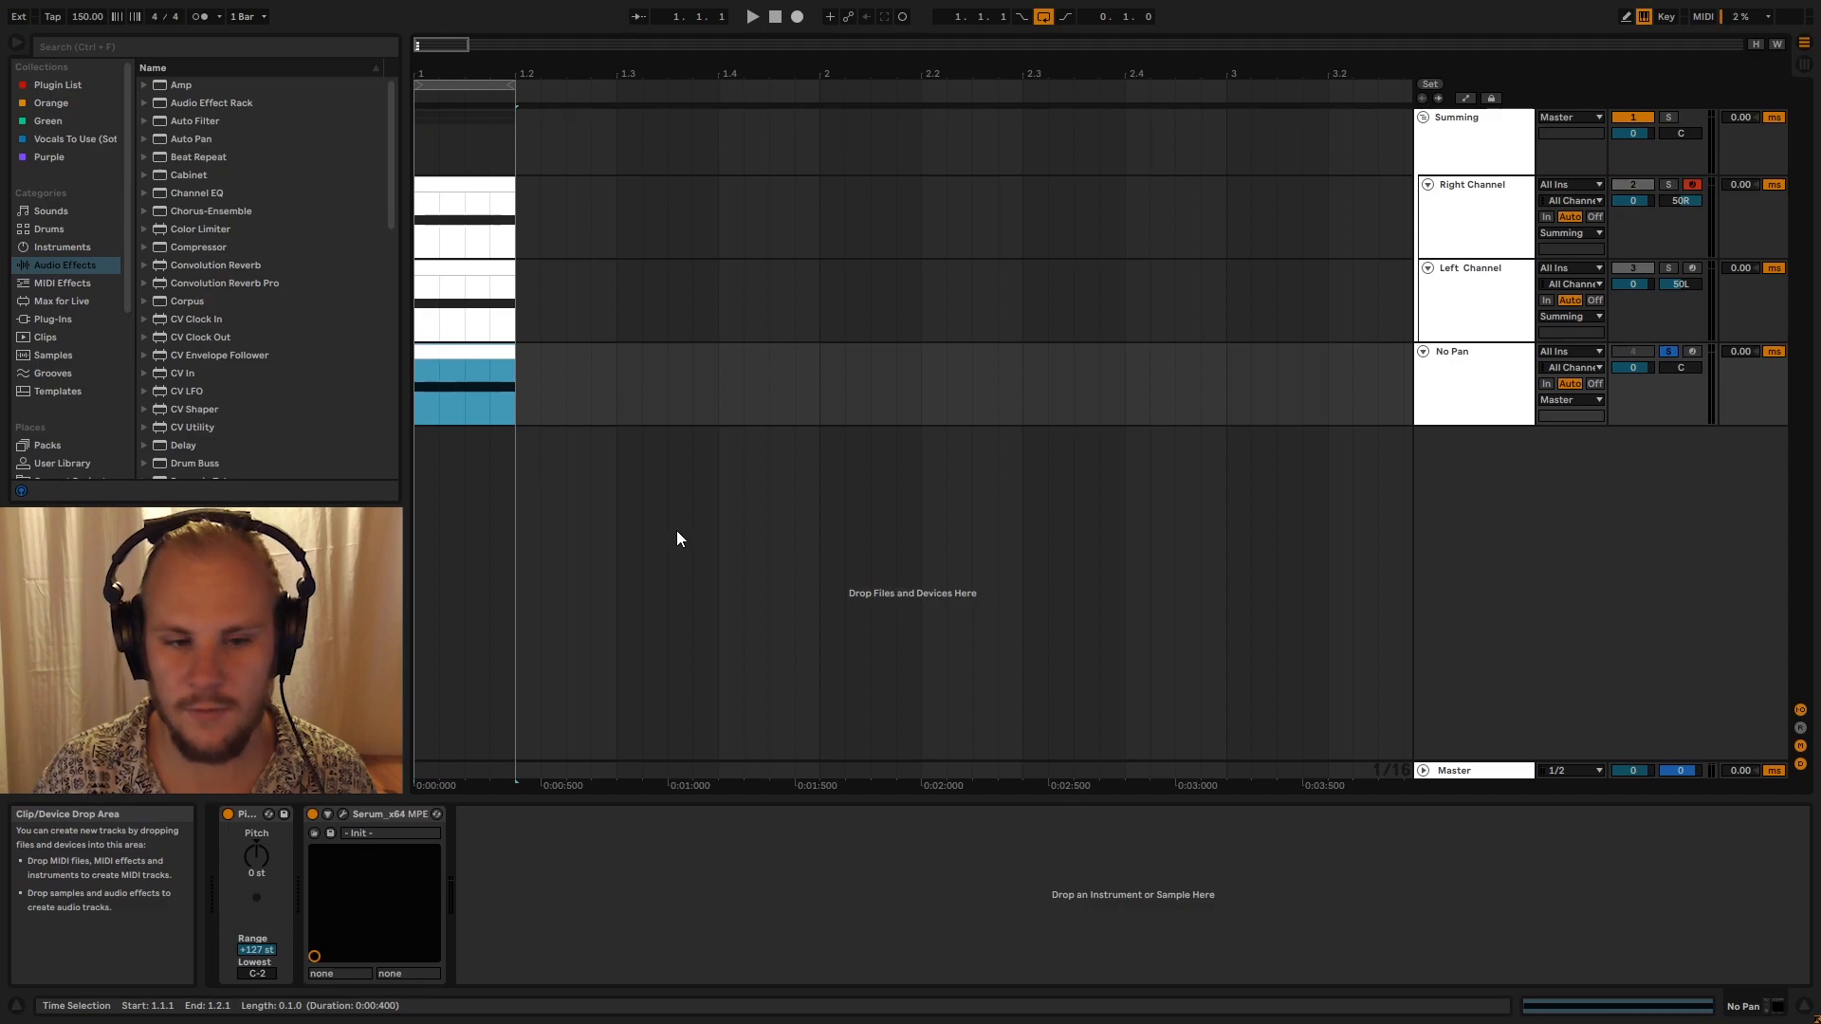
key(space)
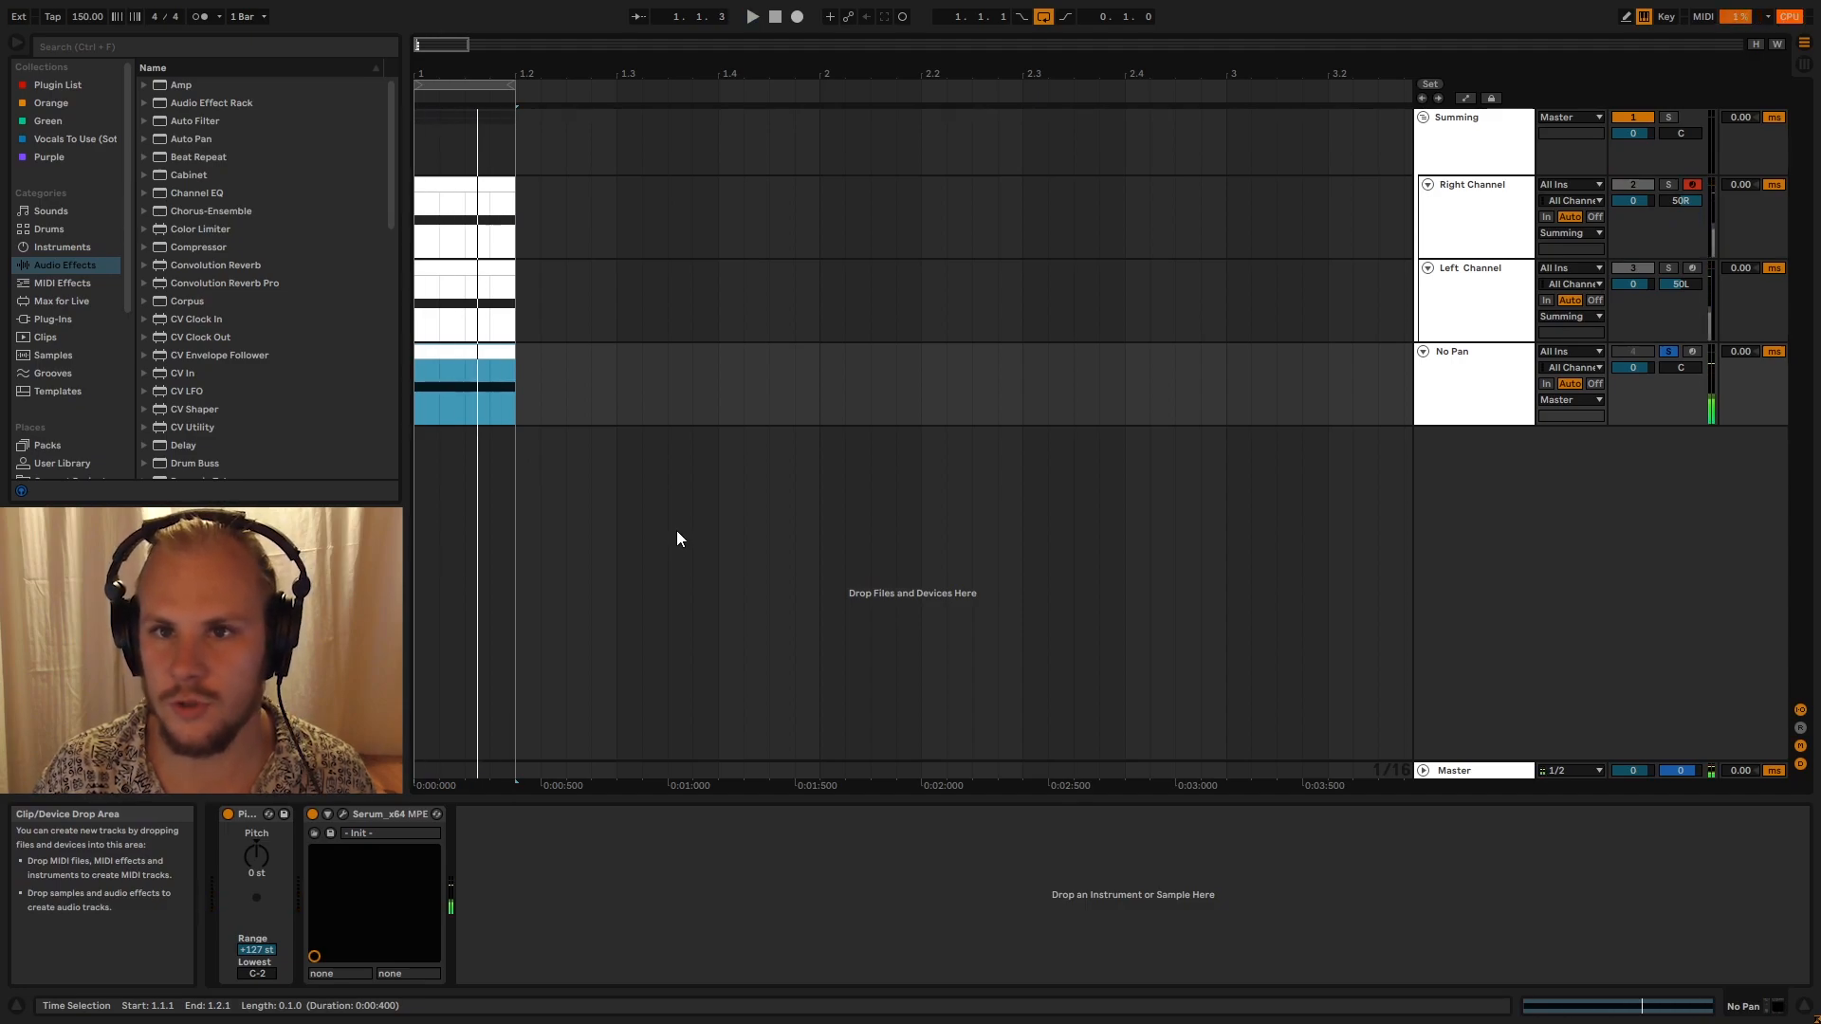
click(1668, 351)
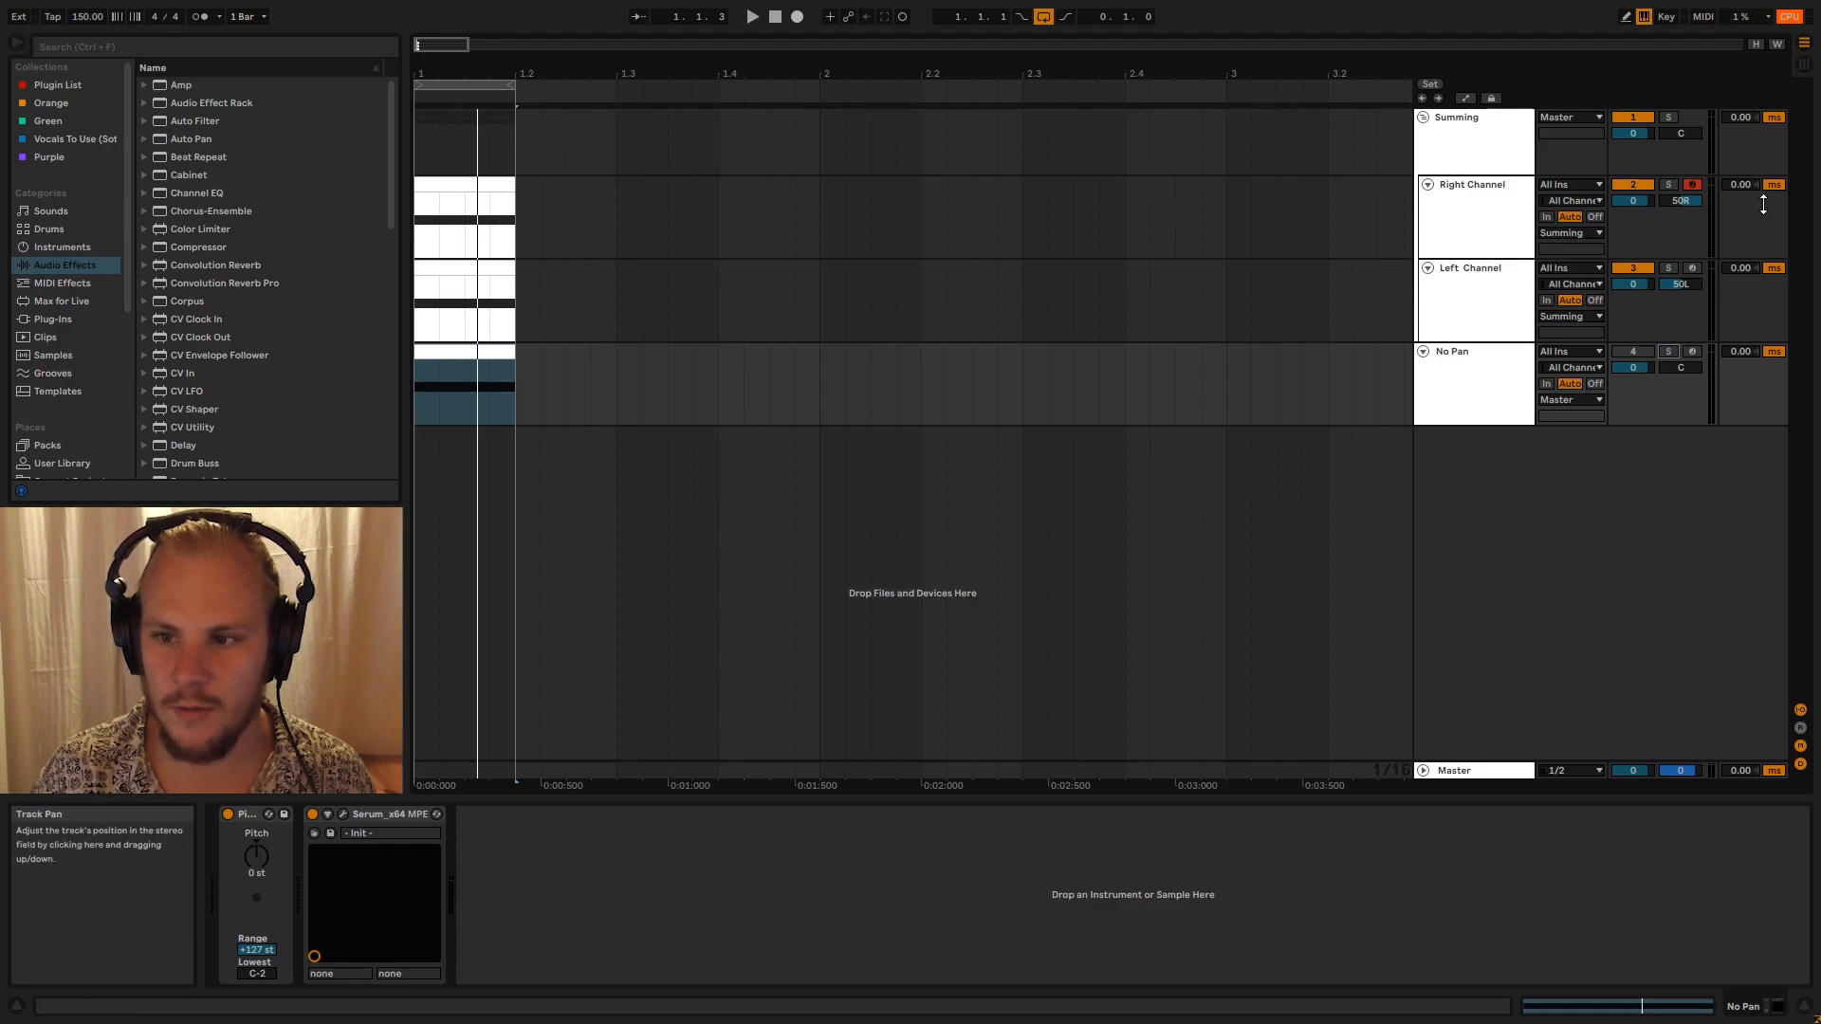
Solo the Right Channel track and play its clip briefly to compare the left and right meter levels
click(1668, 184)
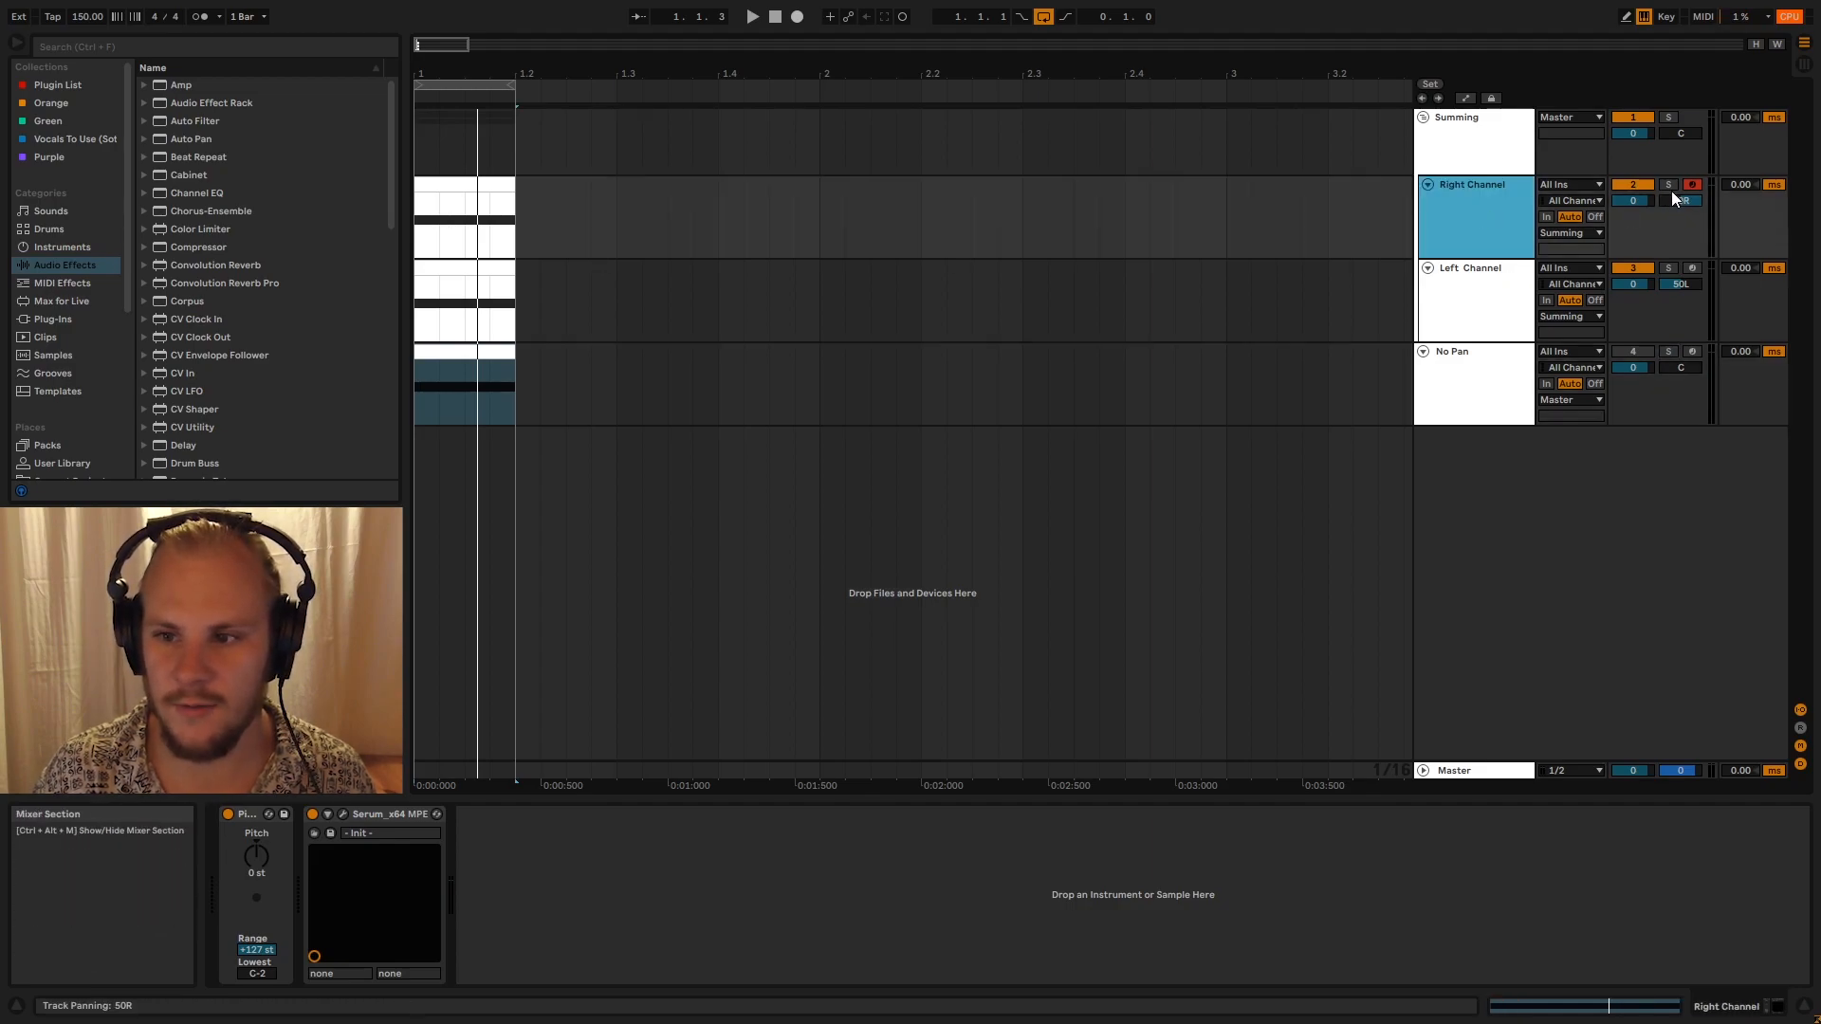
click(460, 183)
key(space)
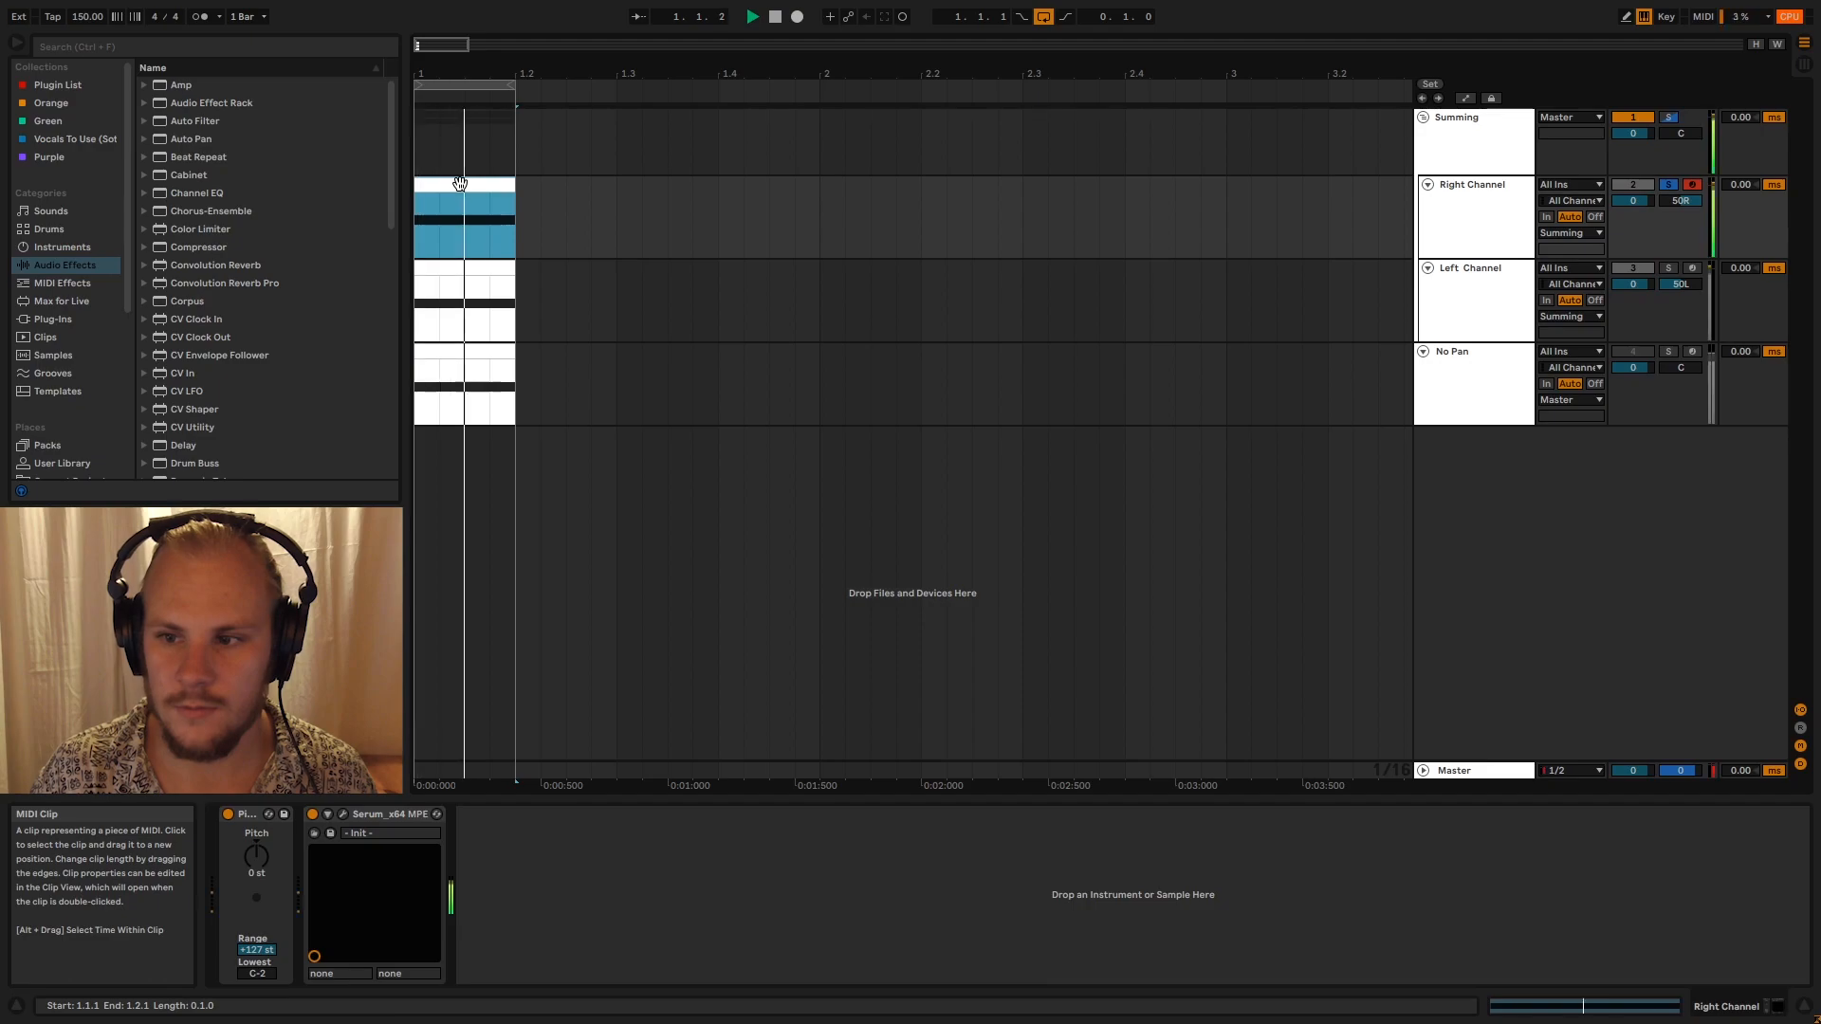
key(space)
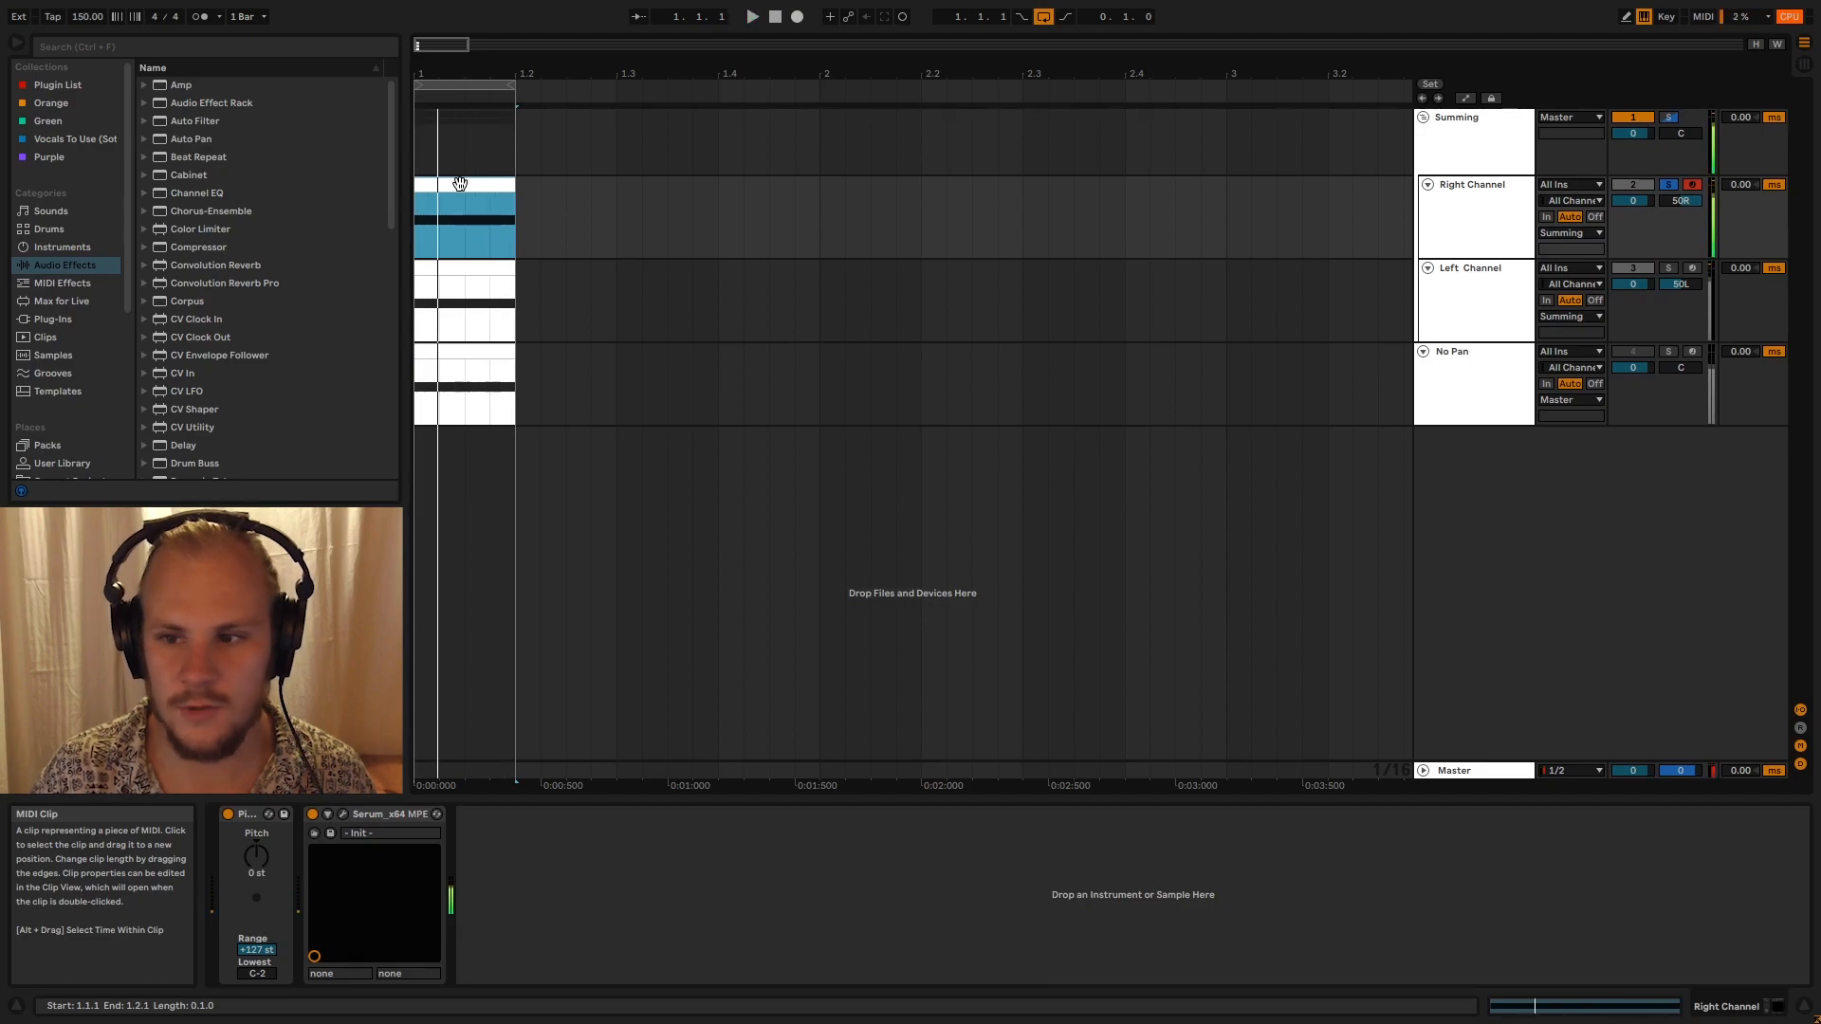
Solo the Left Channel track and play its clip briefly to check its metering
click(1669, 268)
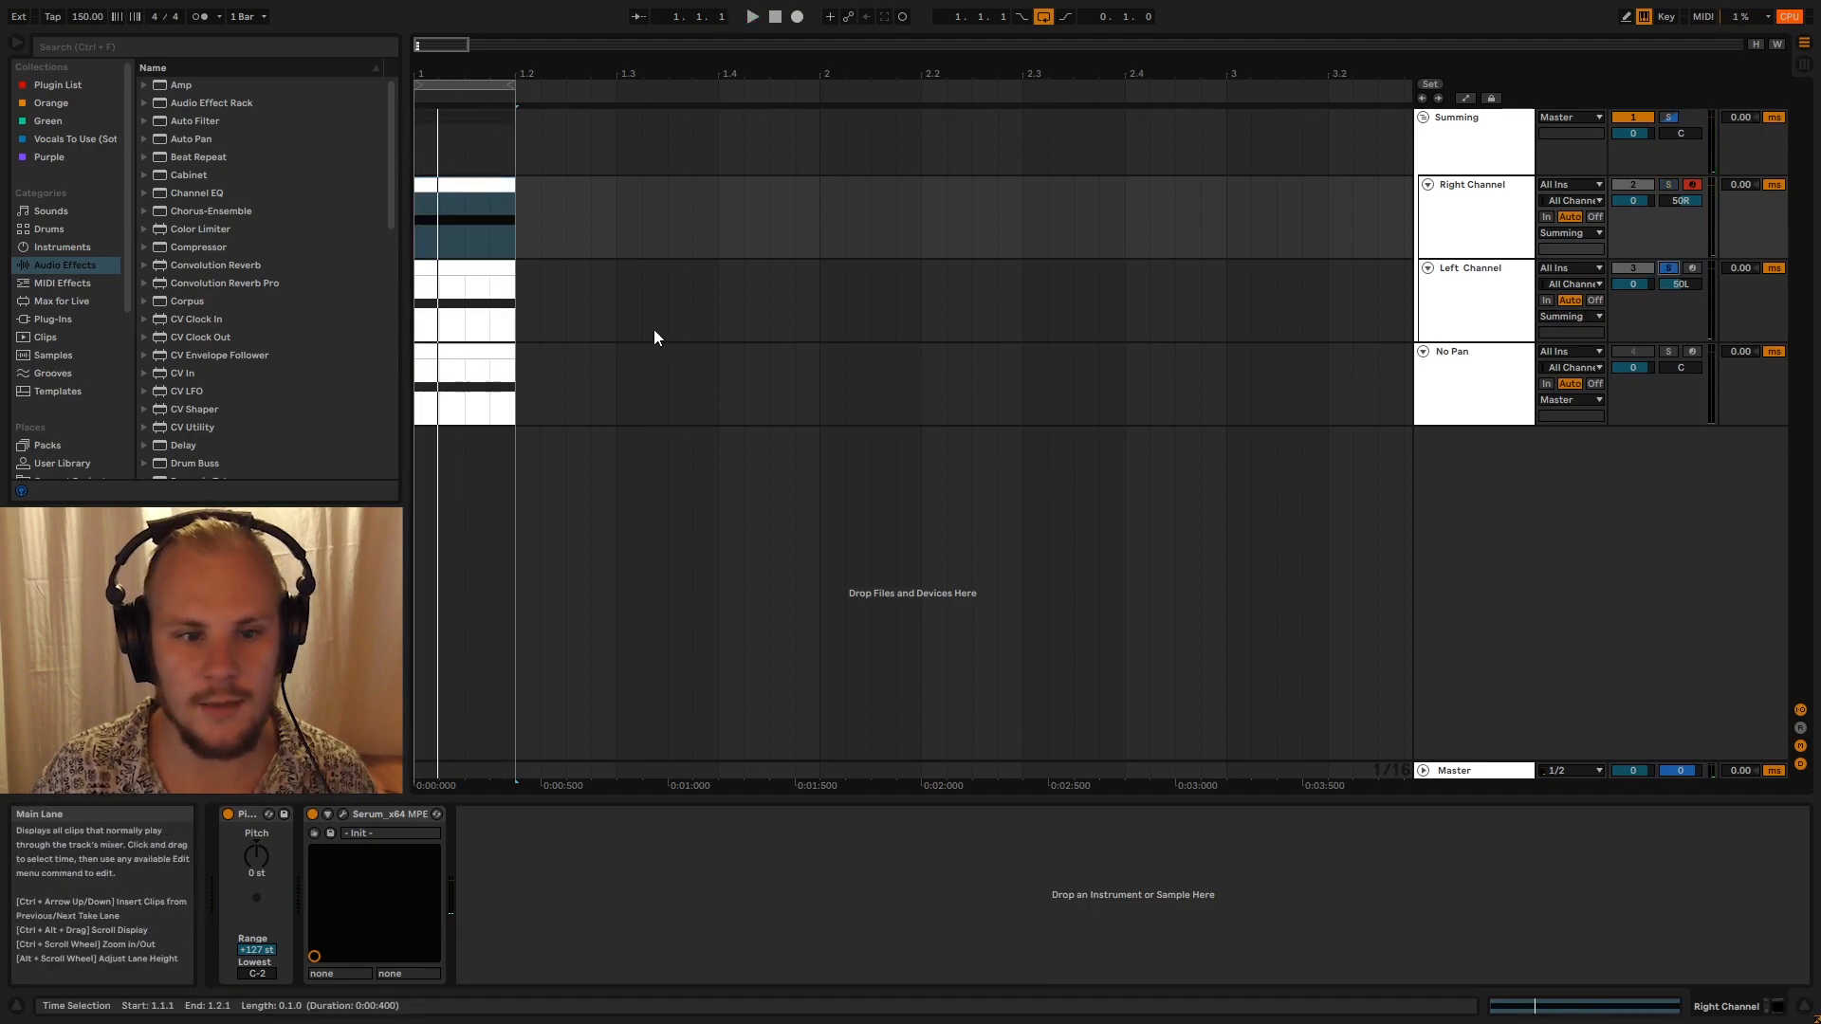
click(478, 266)
key(space)
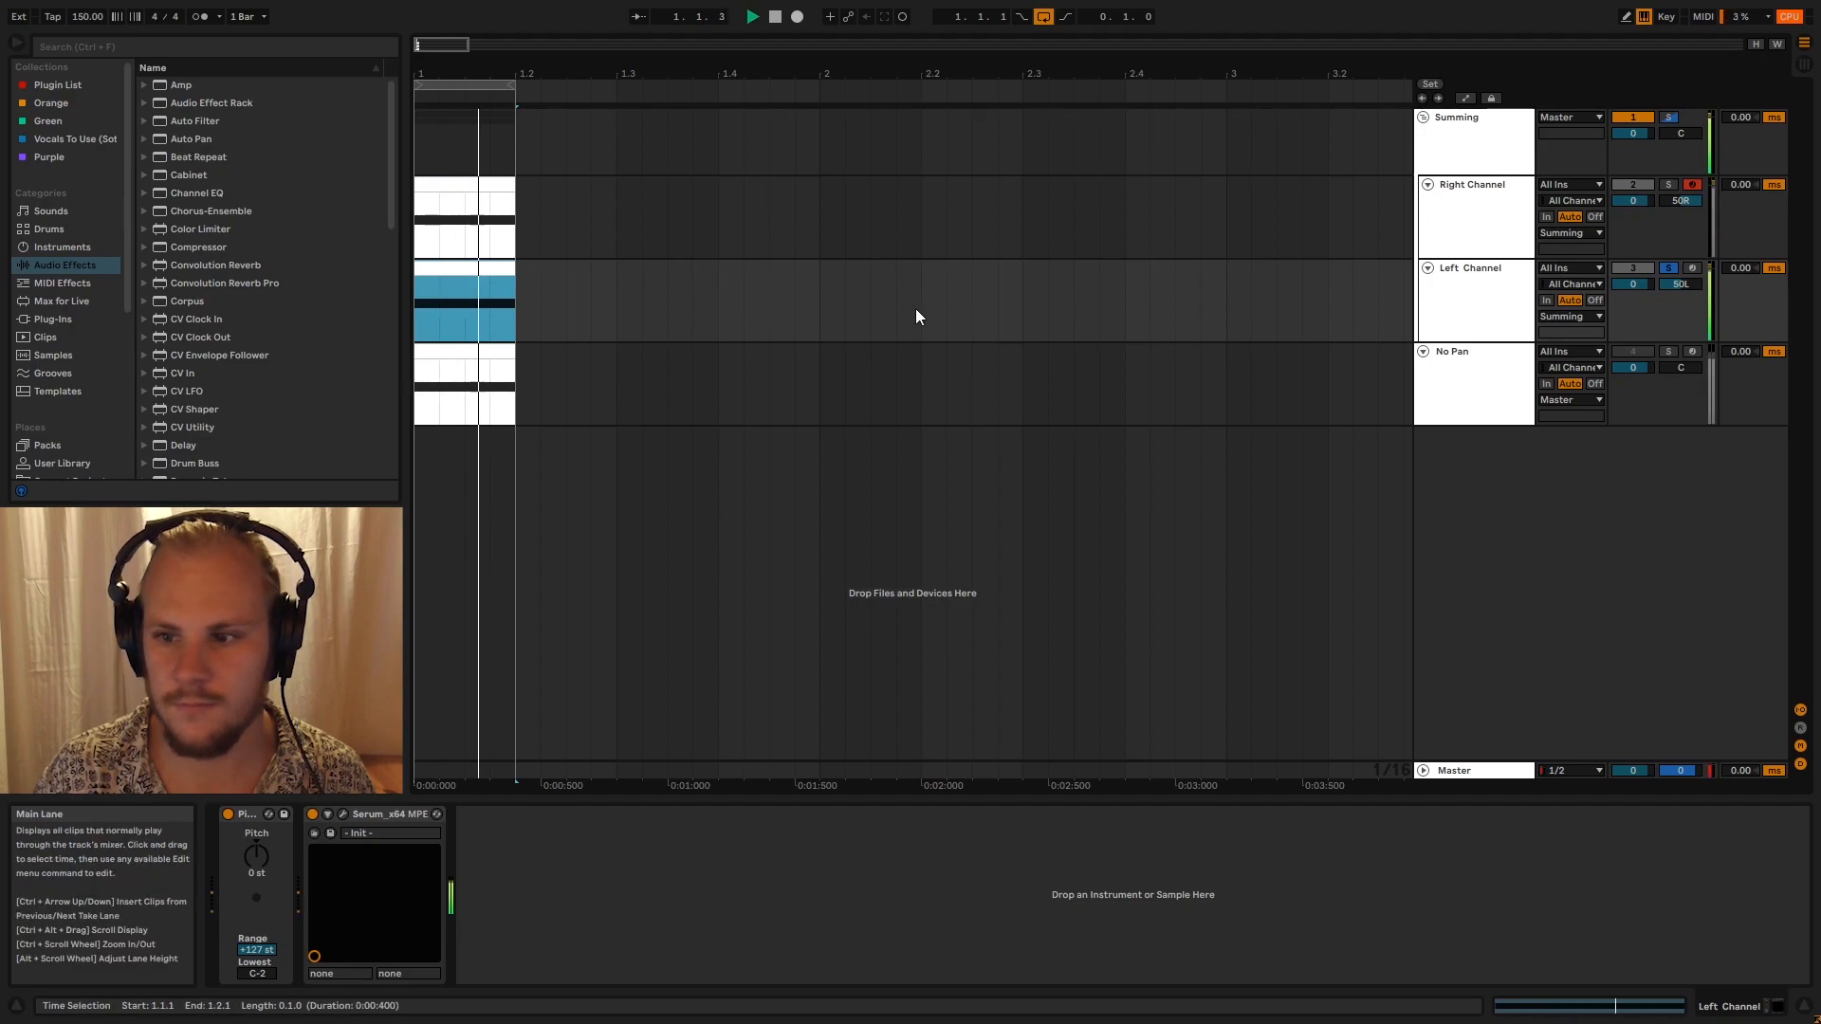
key(space)
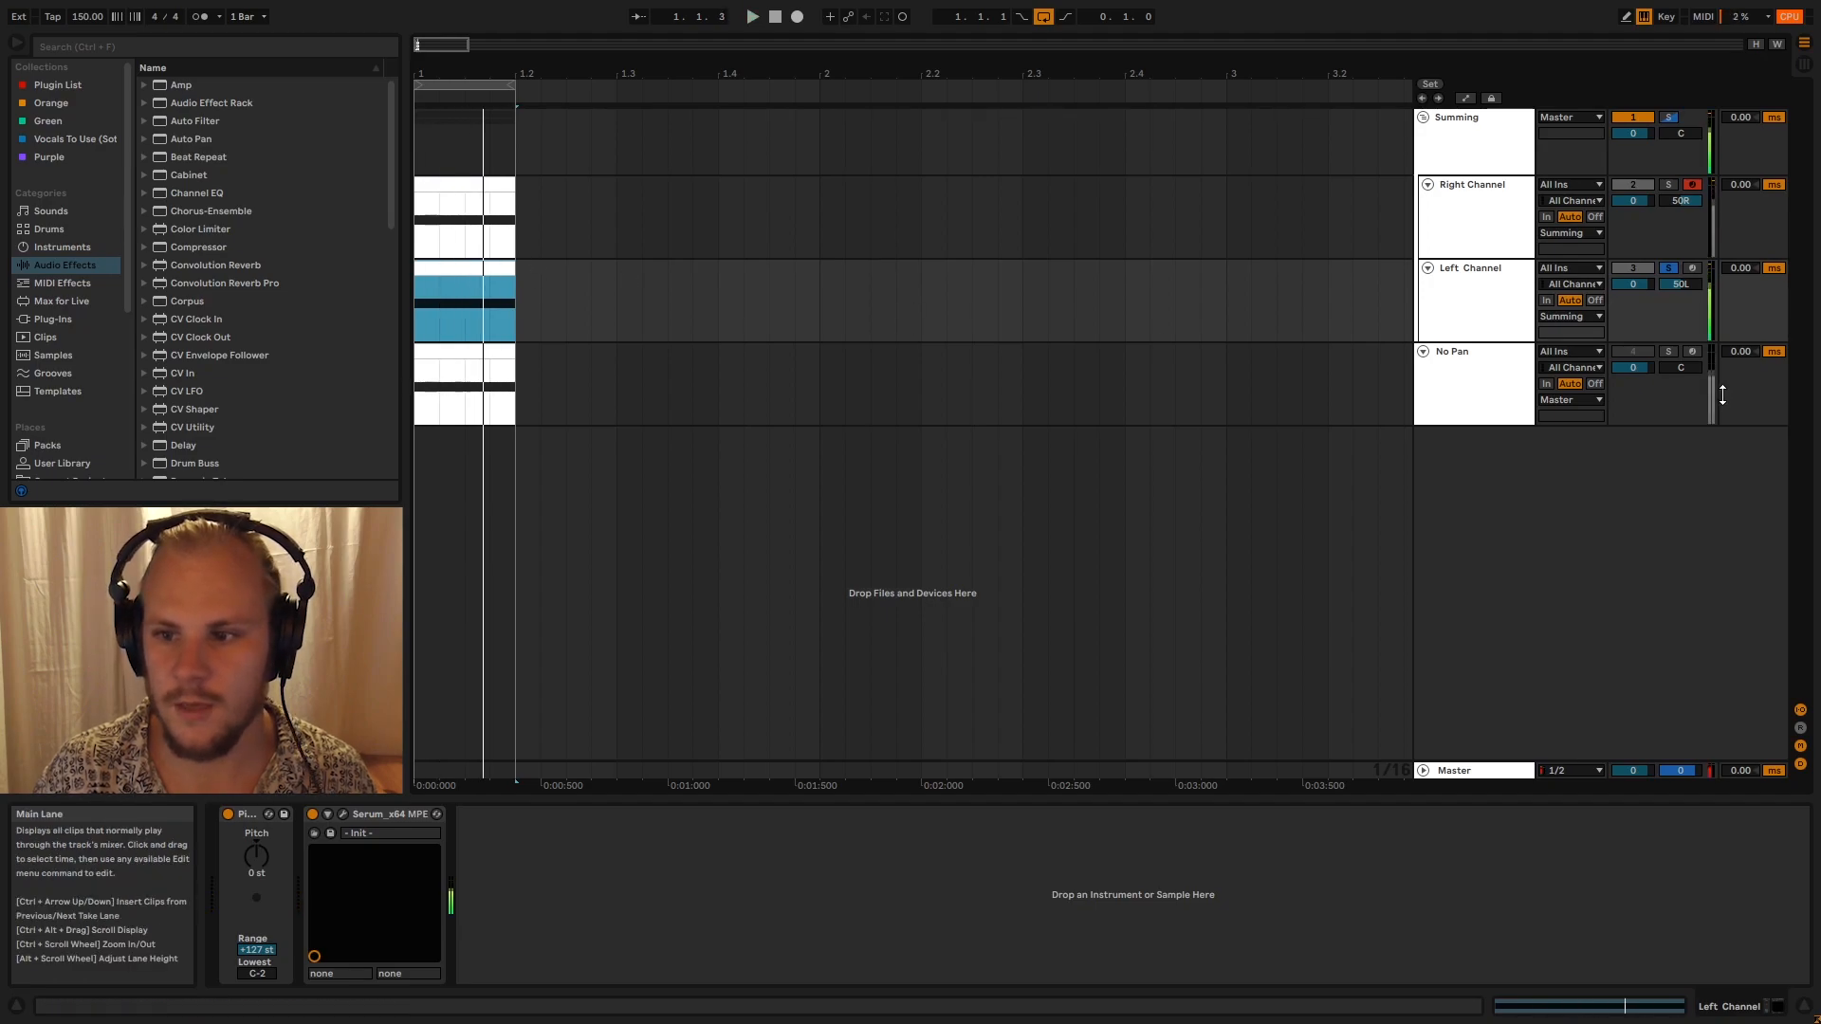
Play the Left Channel clip with its pan set to 25L, and return the pan to 50L
click(1681, 285)
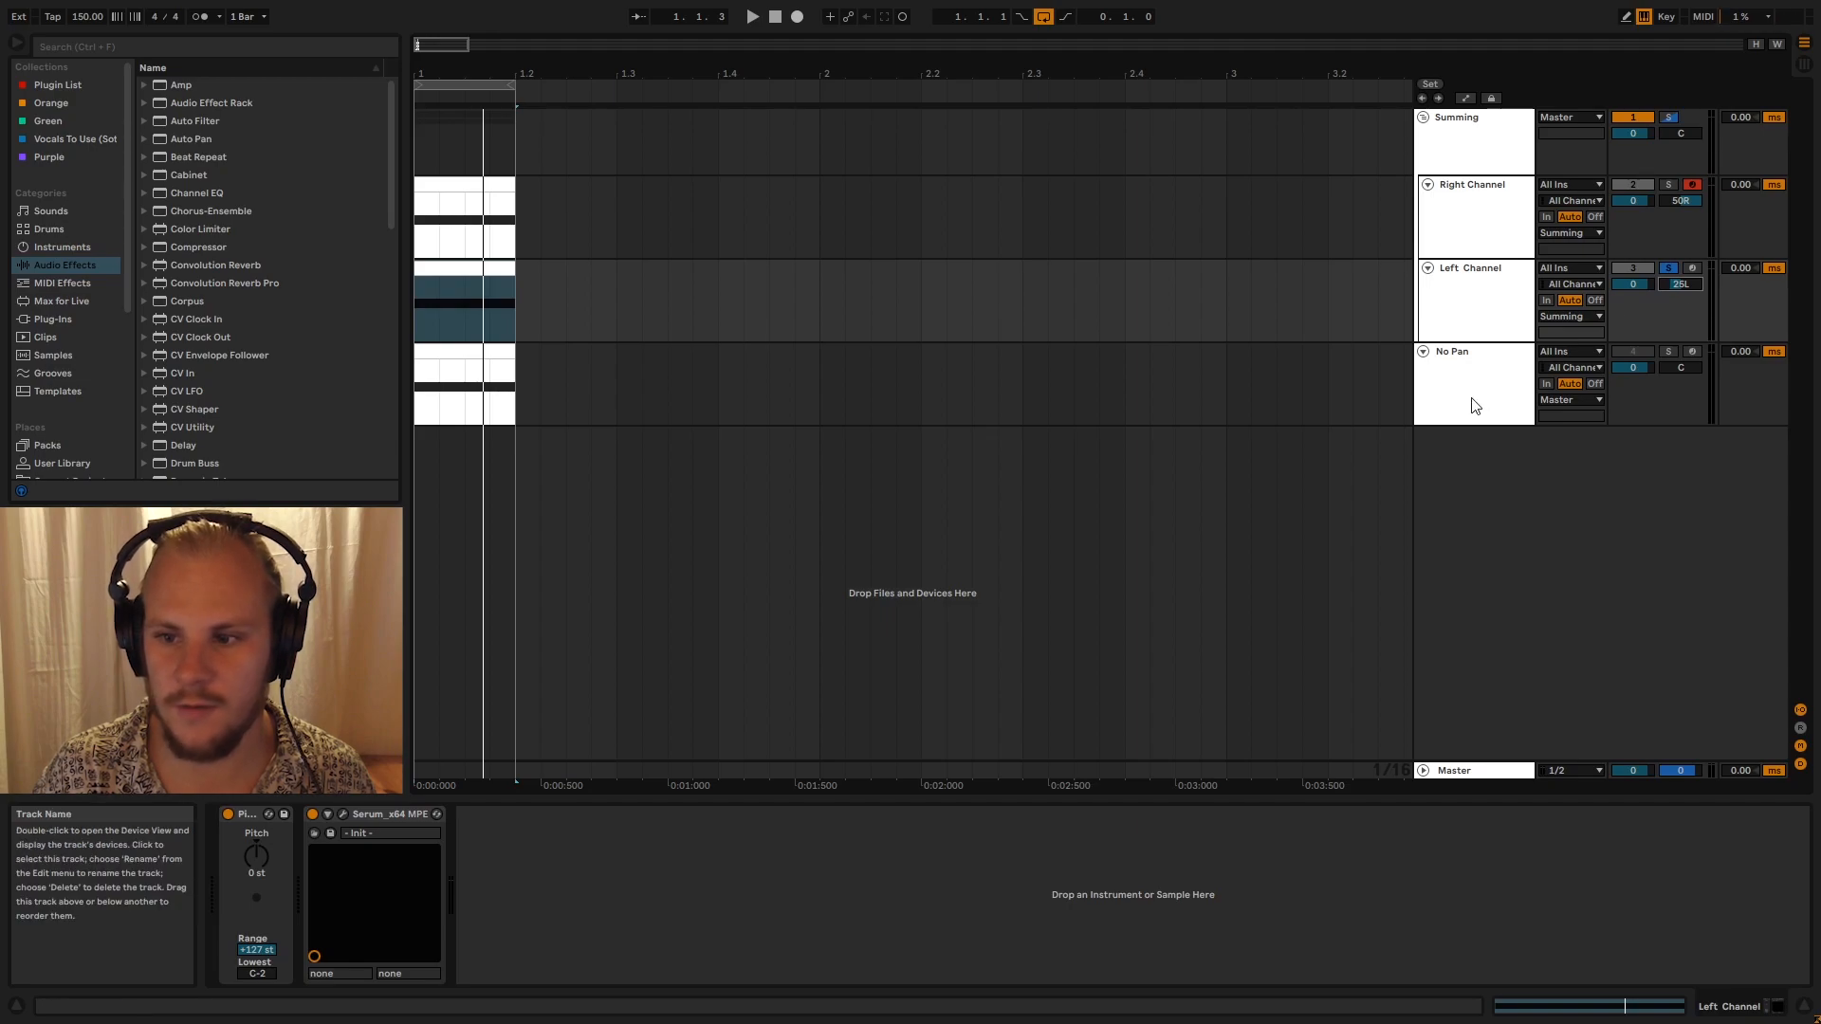
click(495, 275)
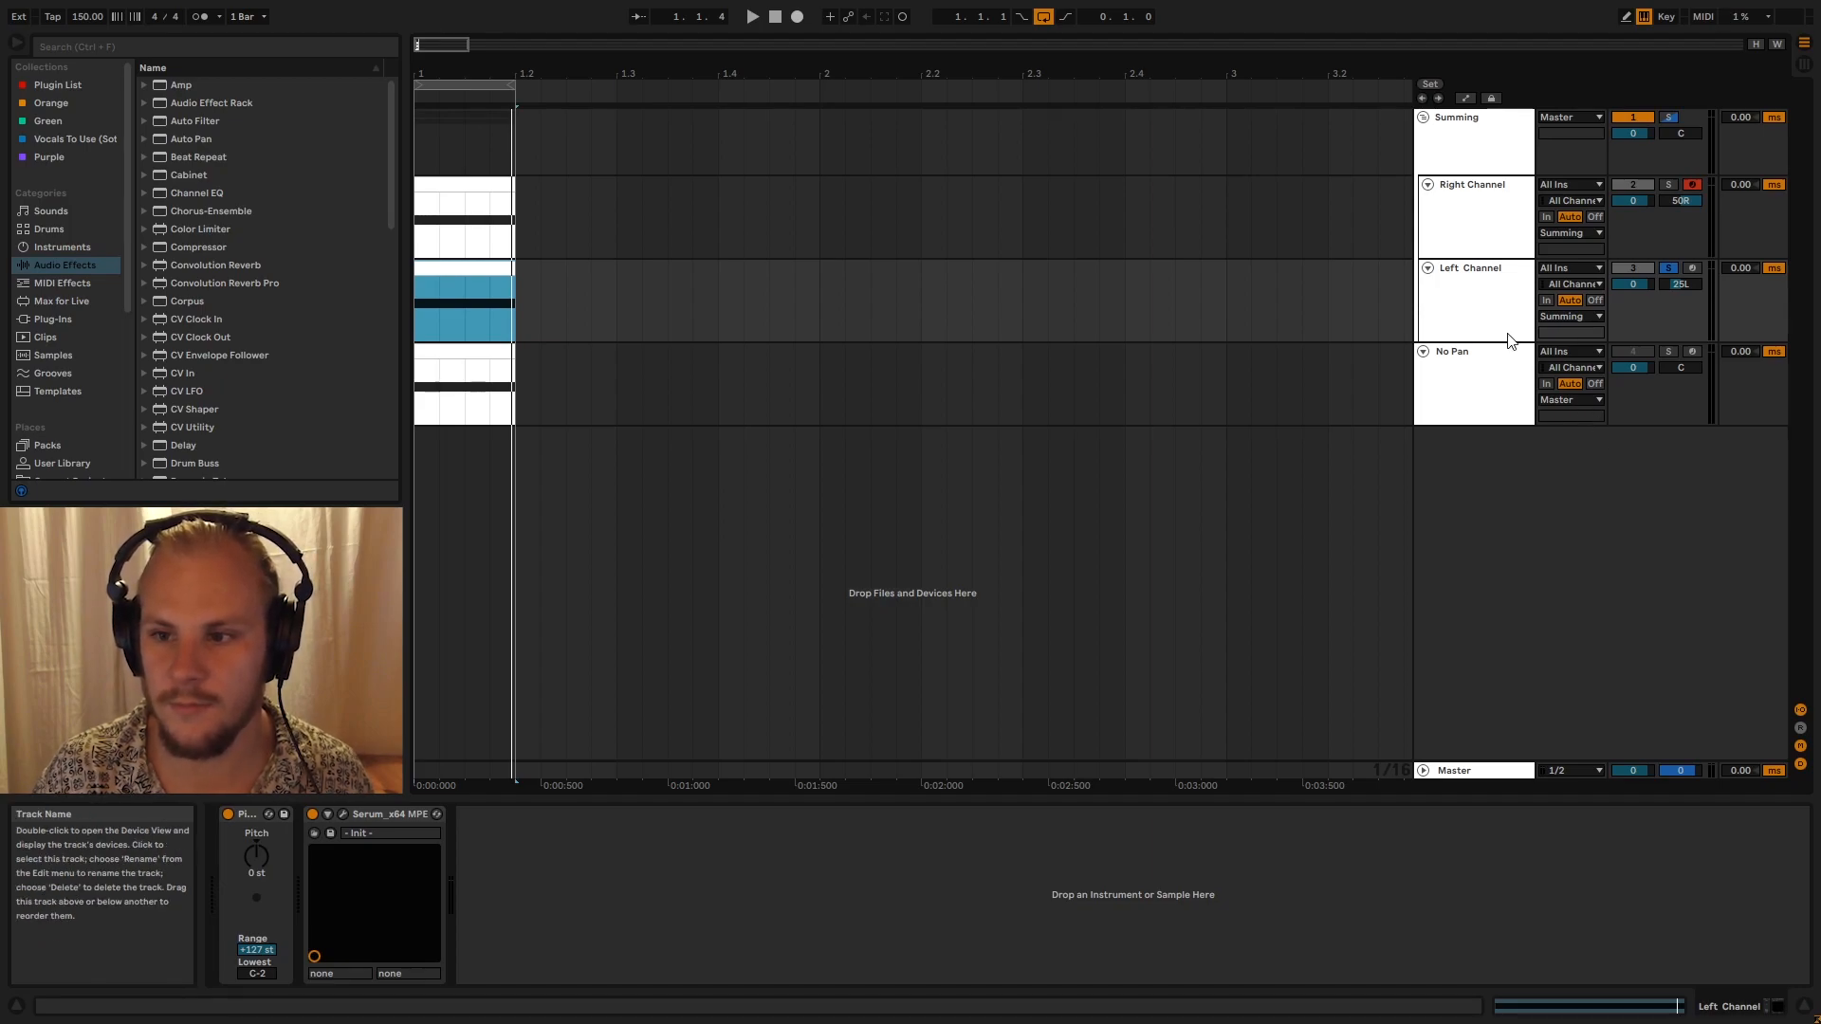
key(space)
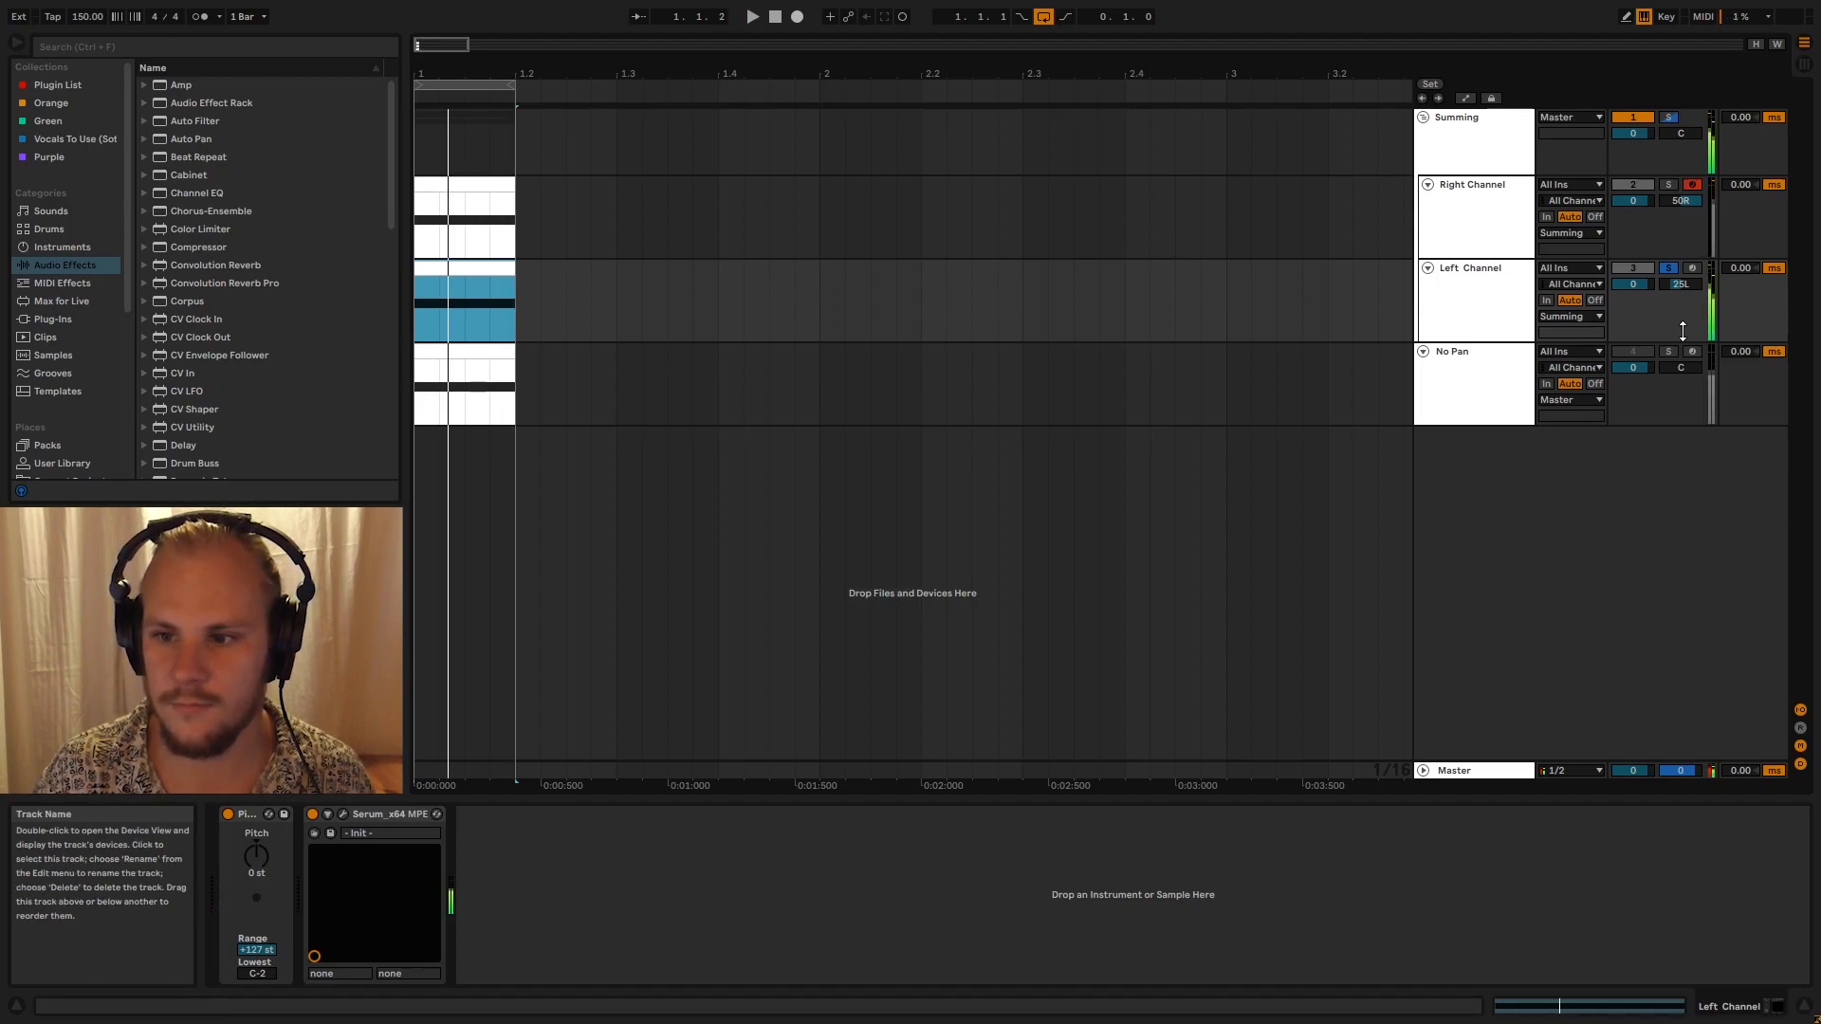
drag(1683, 331, 1682, 353)
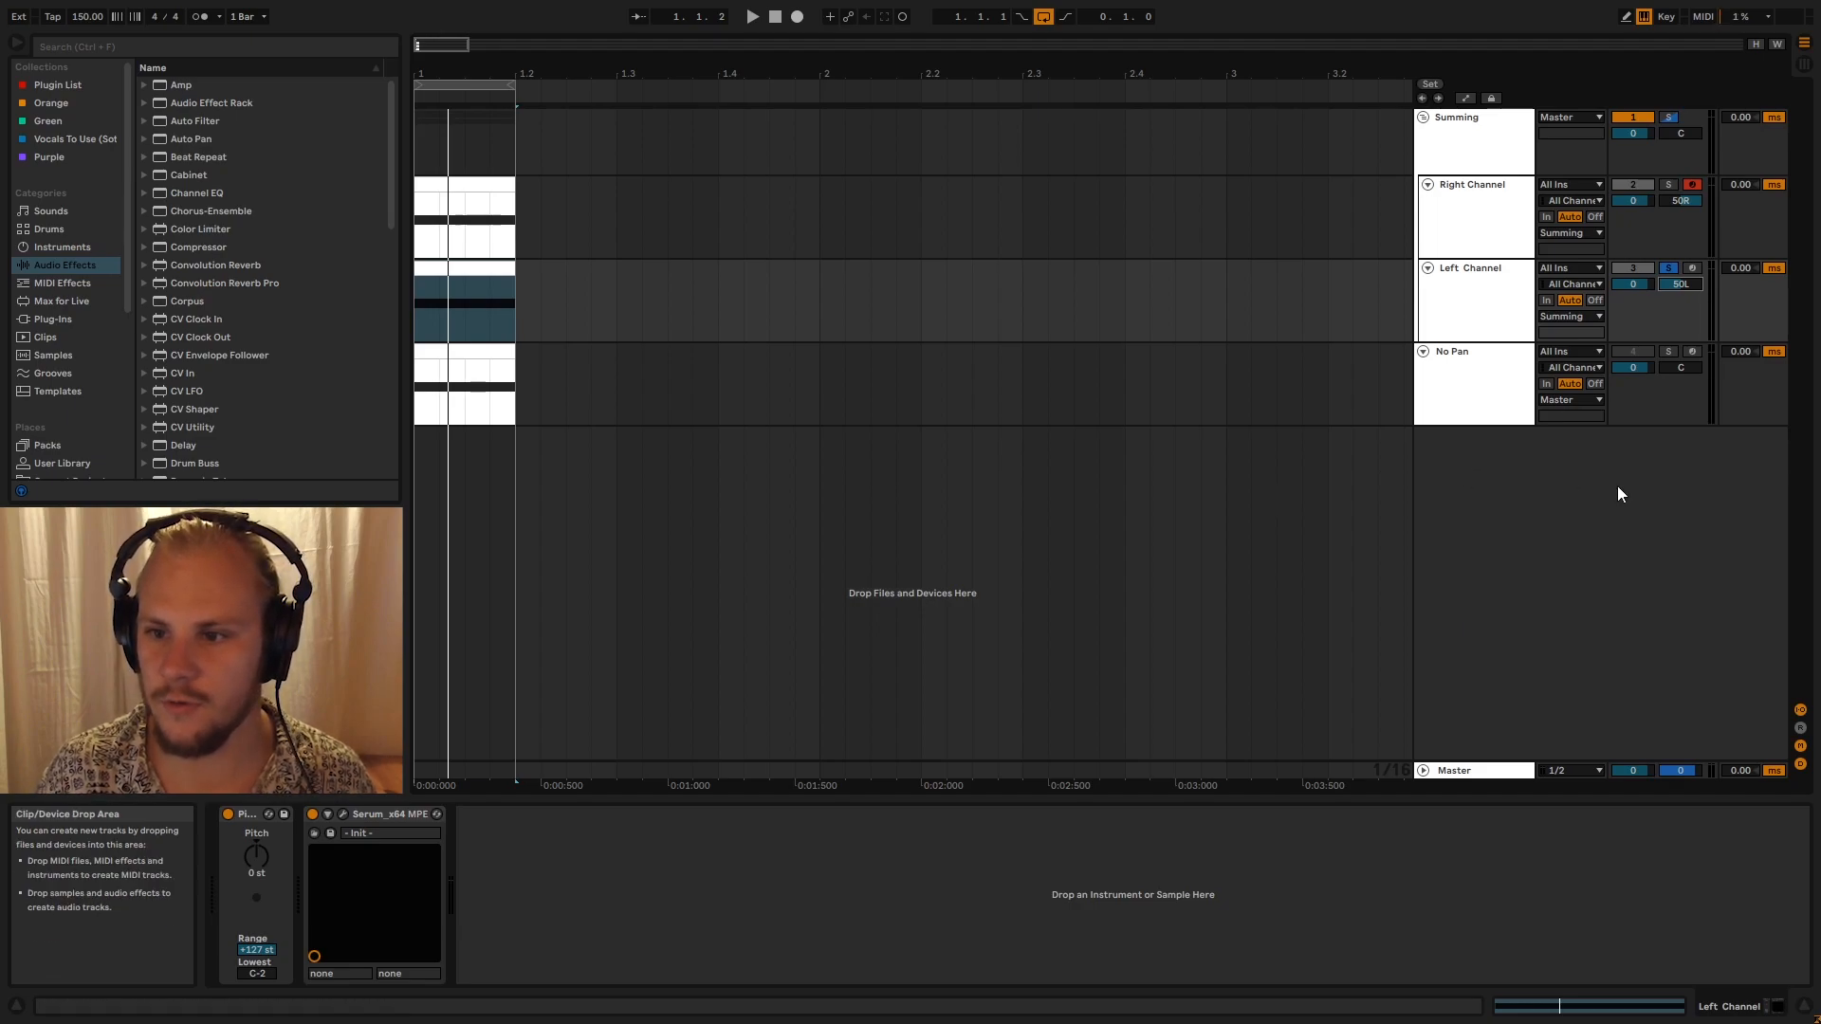
Solo the No Pan track and play its centred clip to examine its levels on the track meter
click(1483, 379)
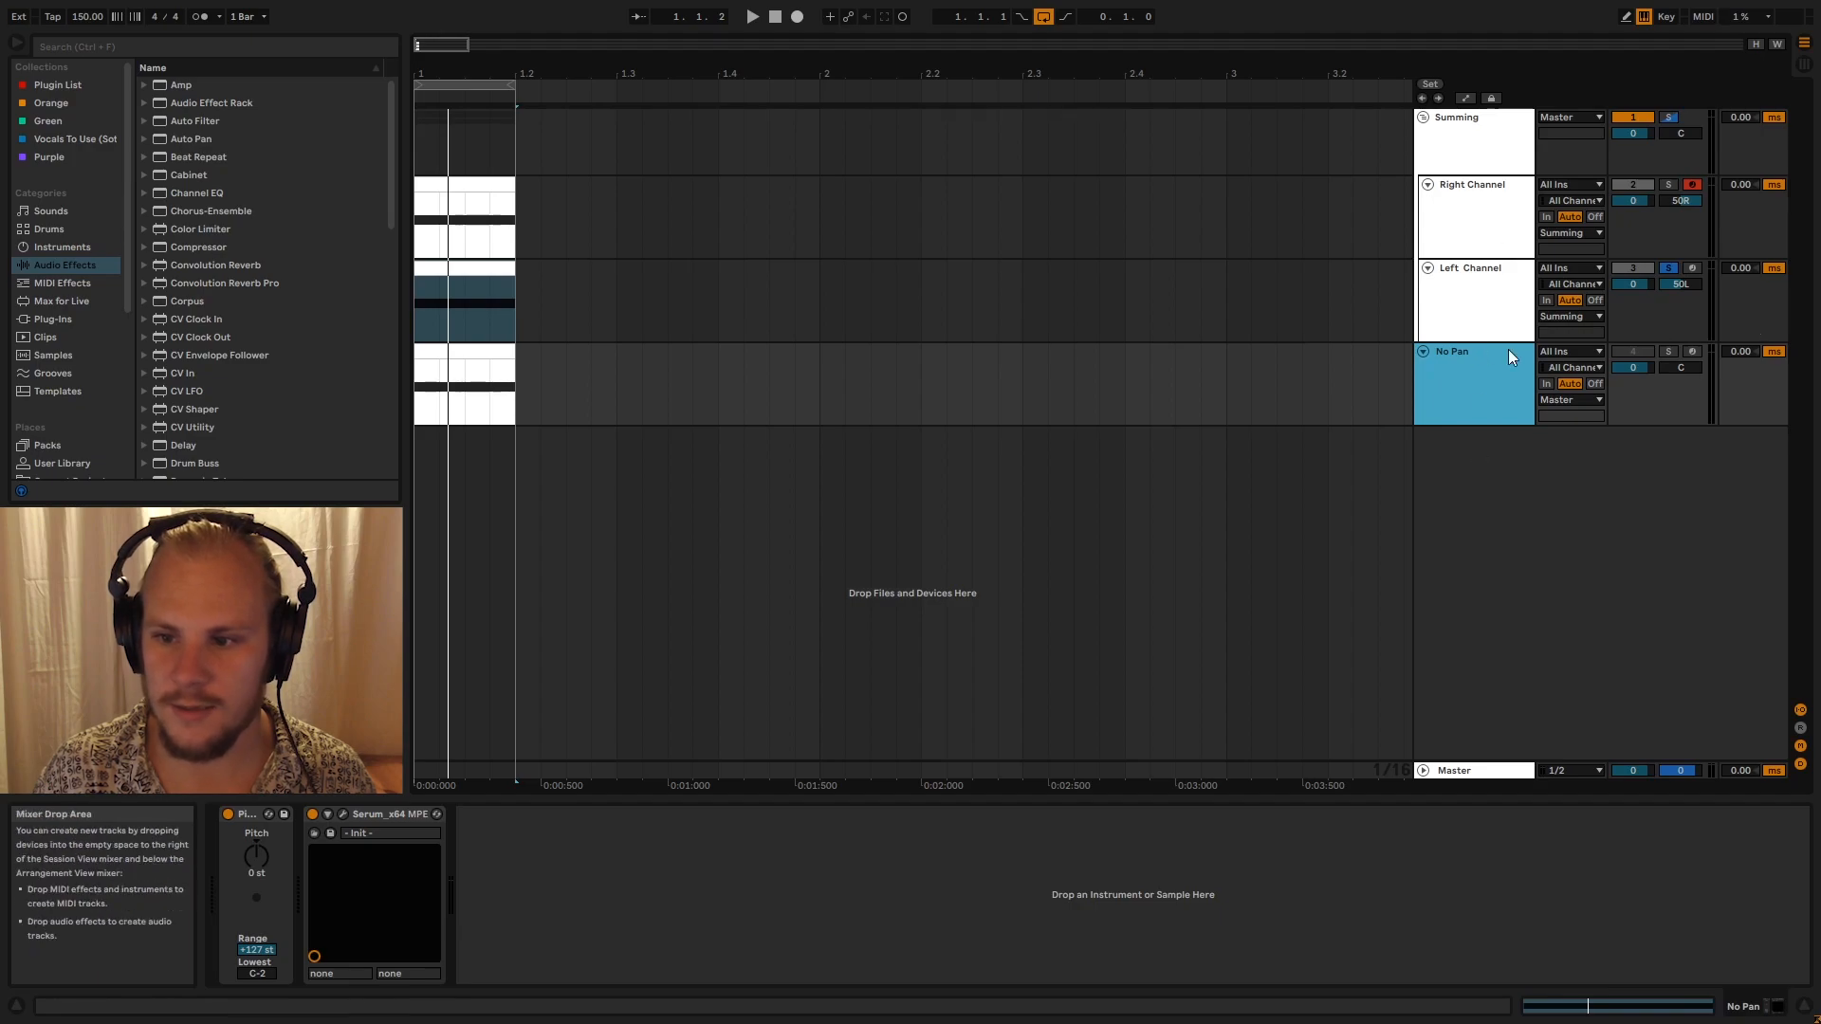
click(1667, 351)
key(Down)
key(space)
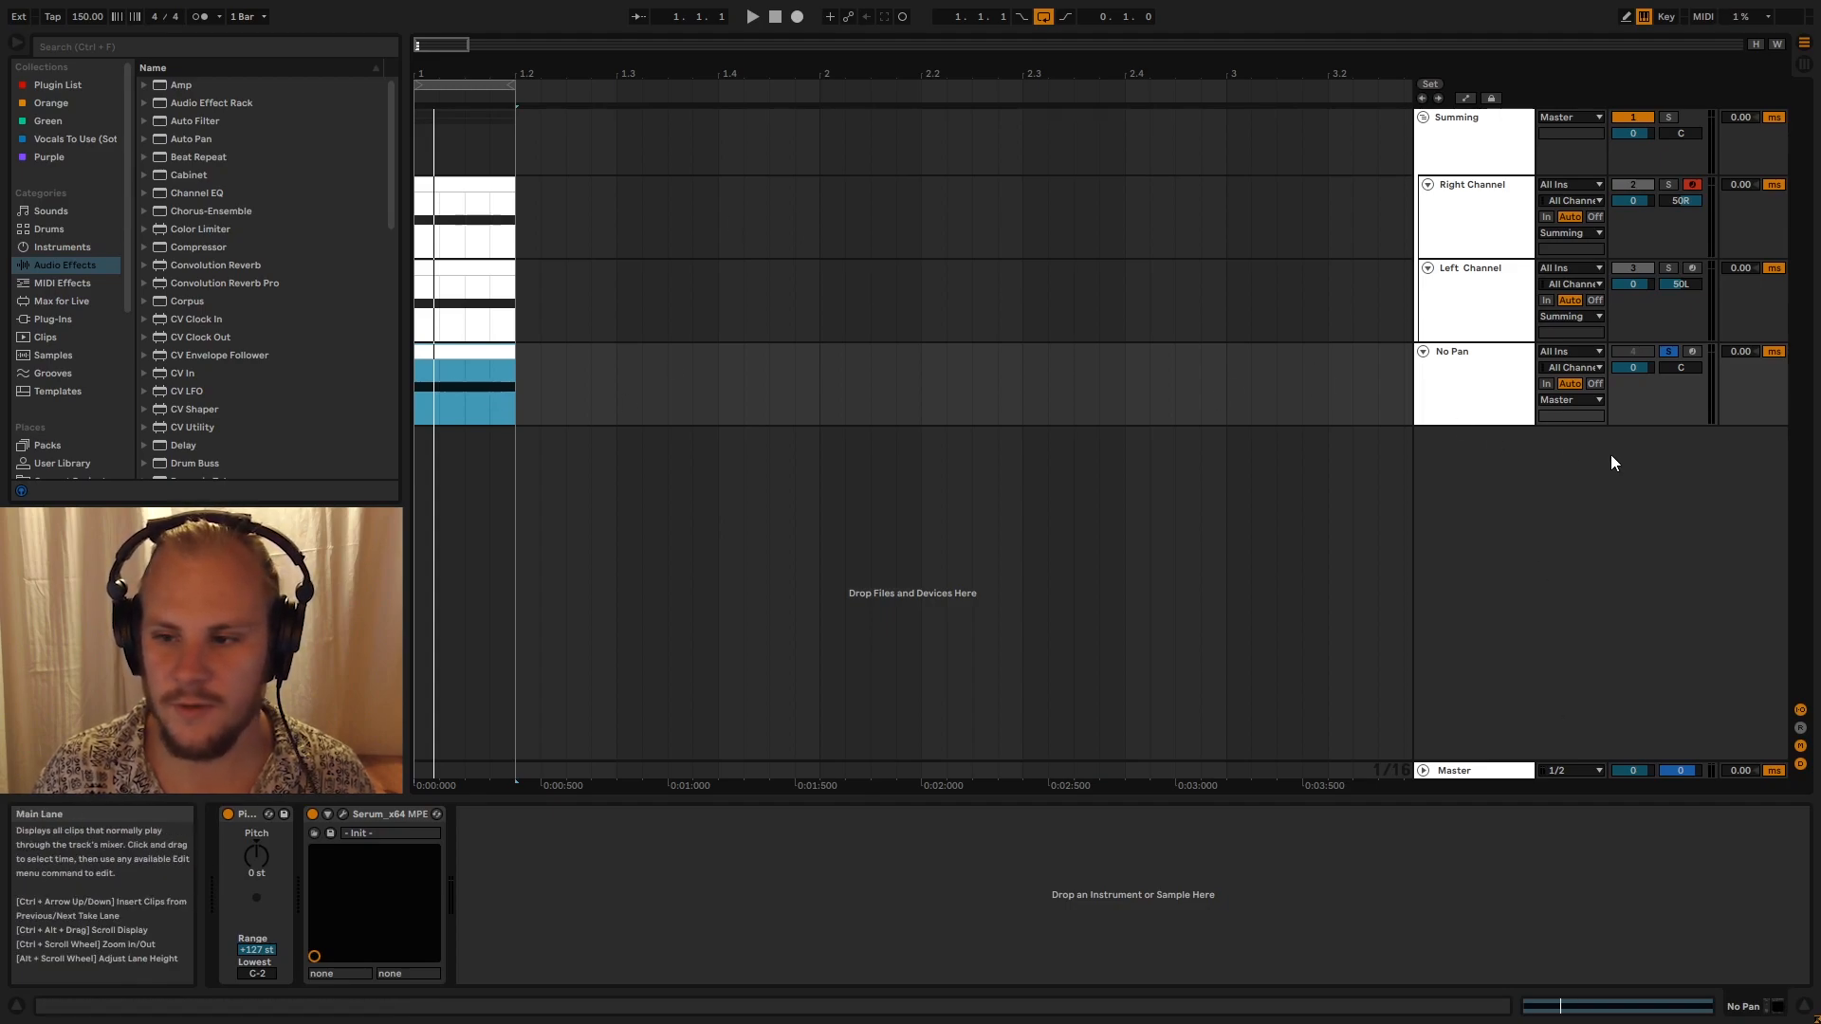
click(1518, 406)
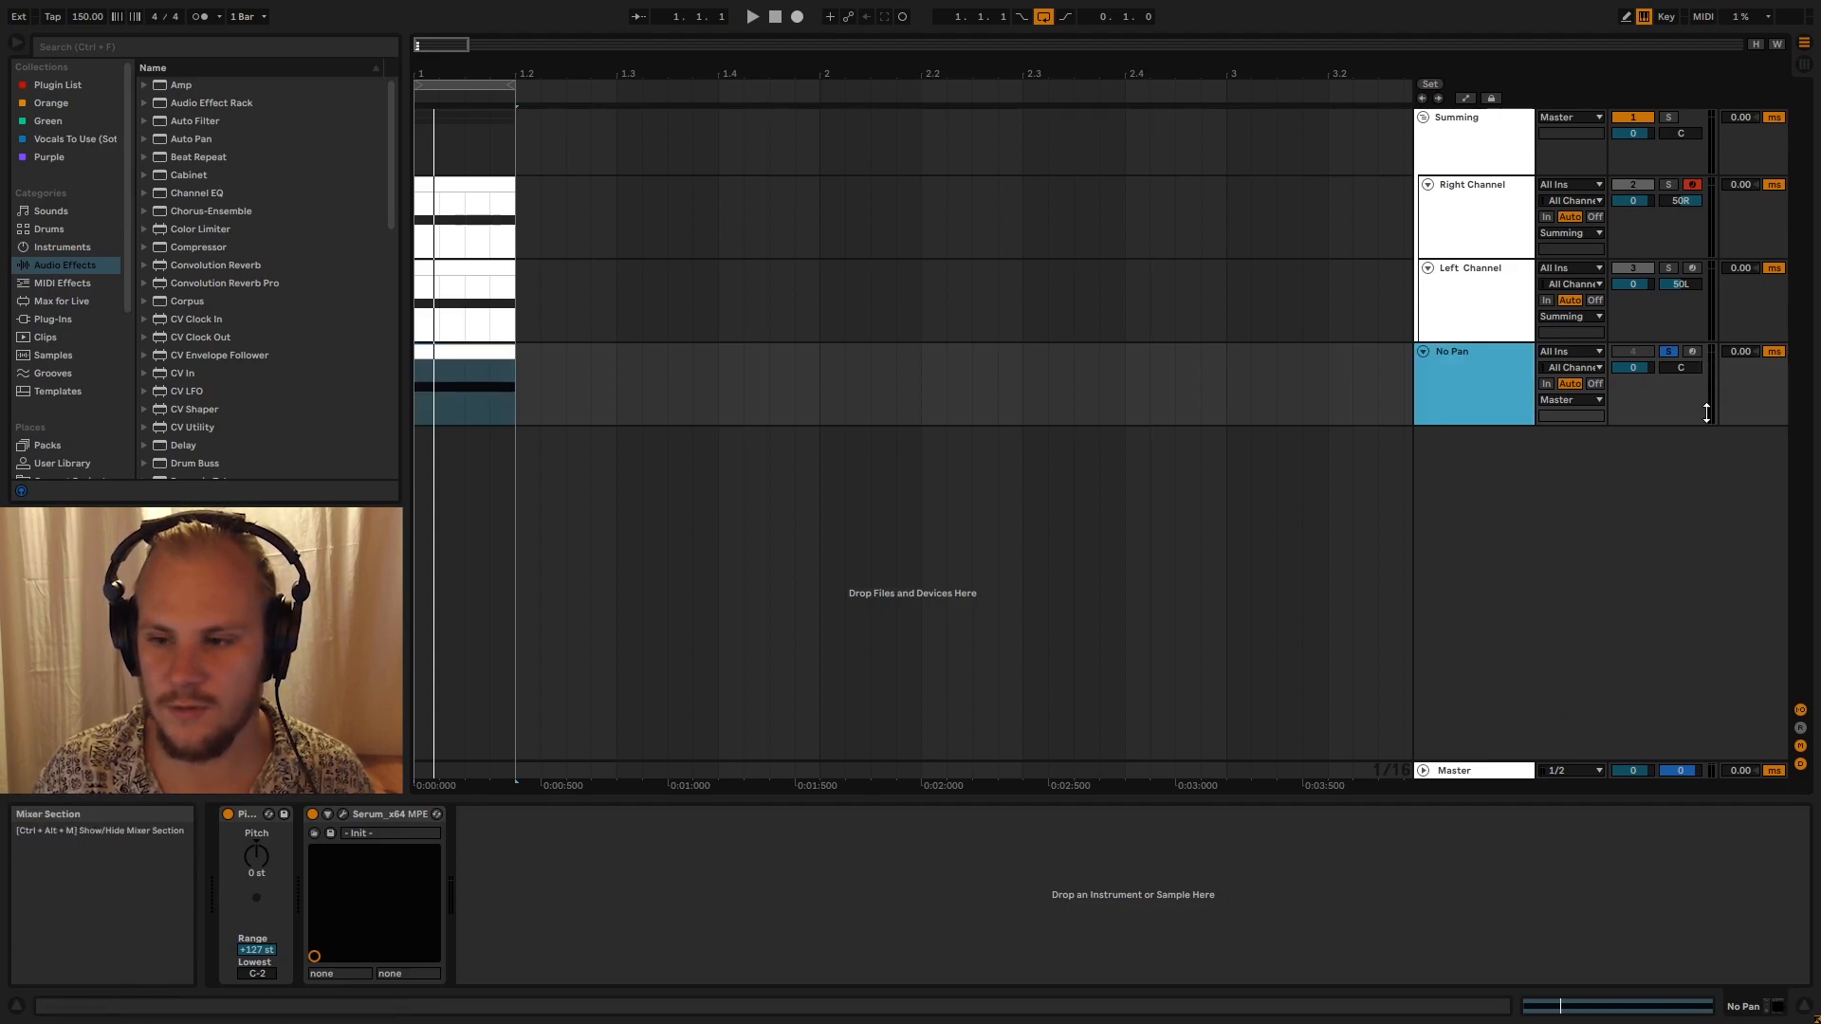
key(space)
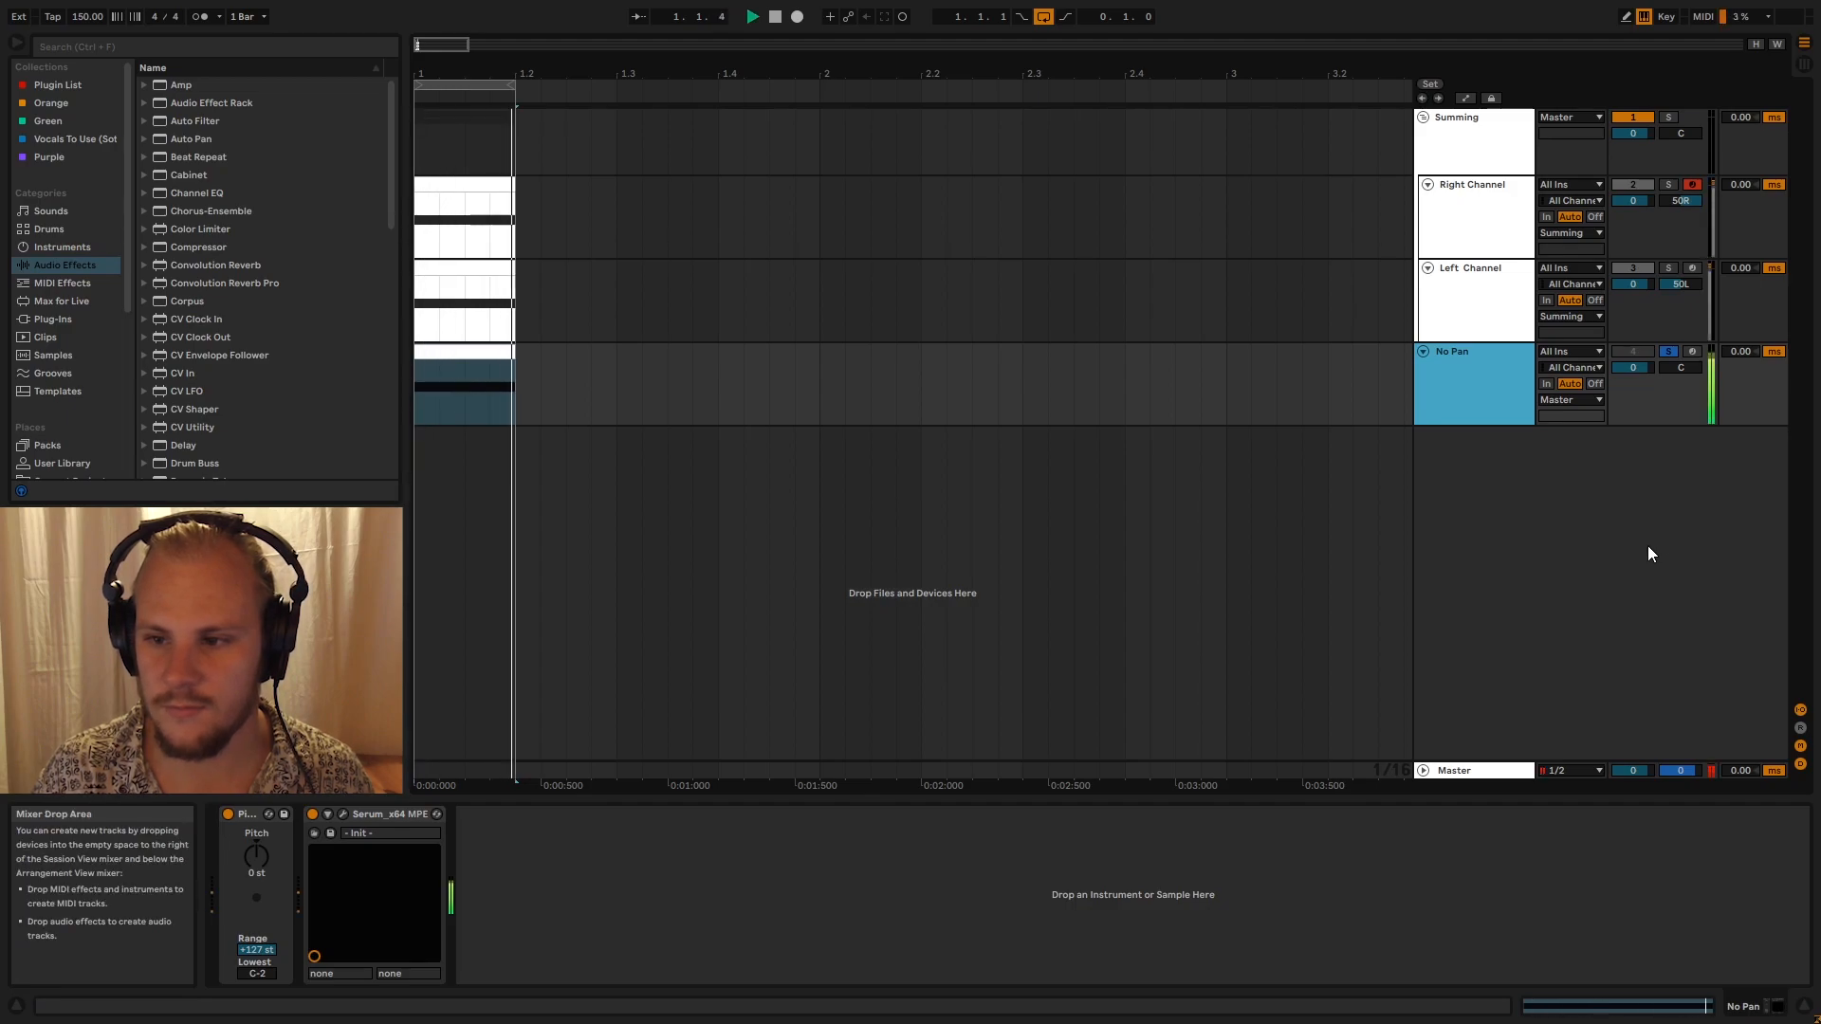
key(space)
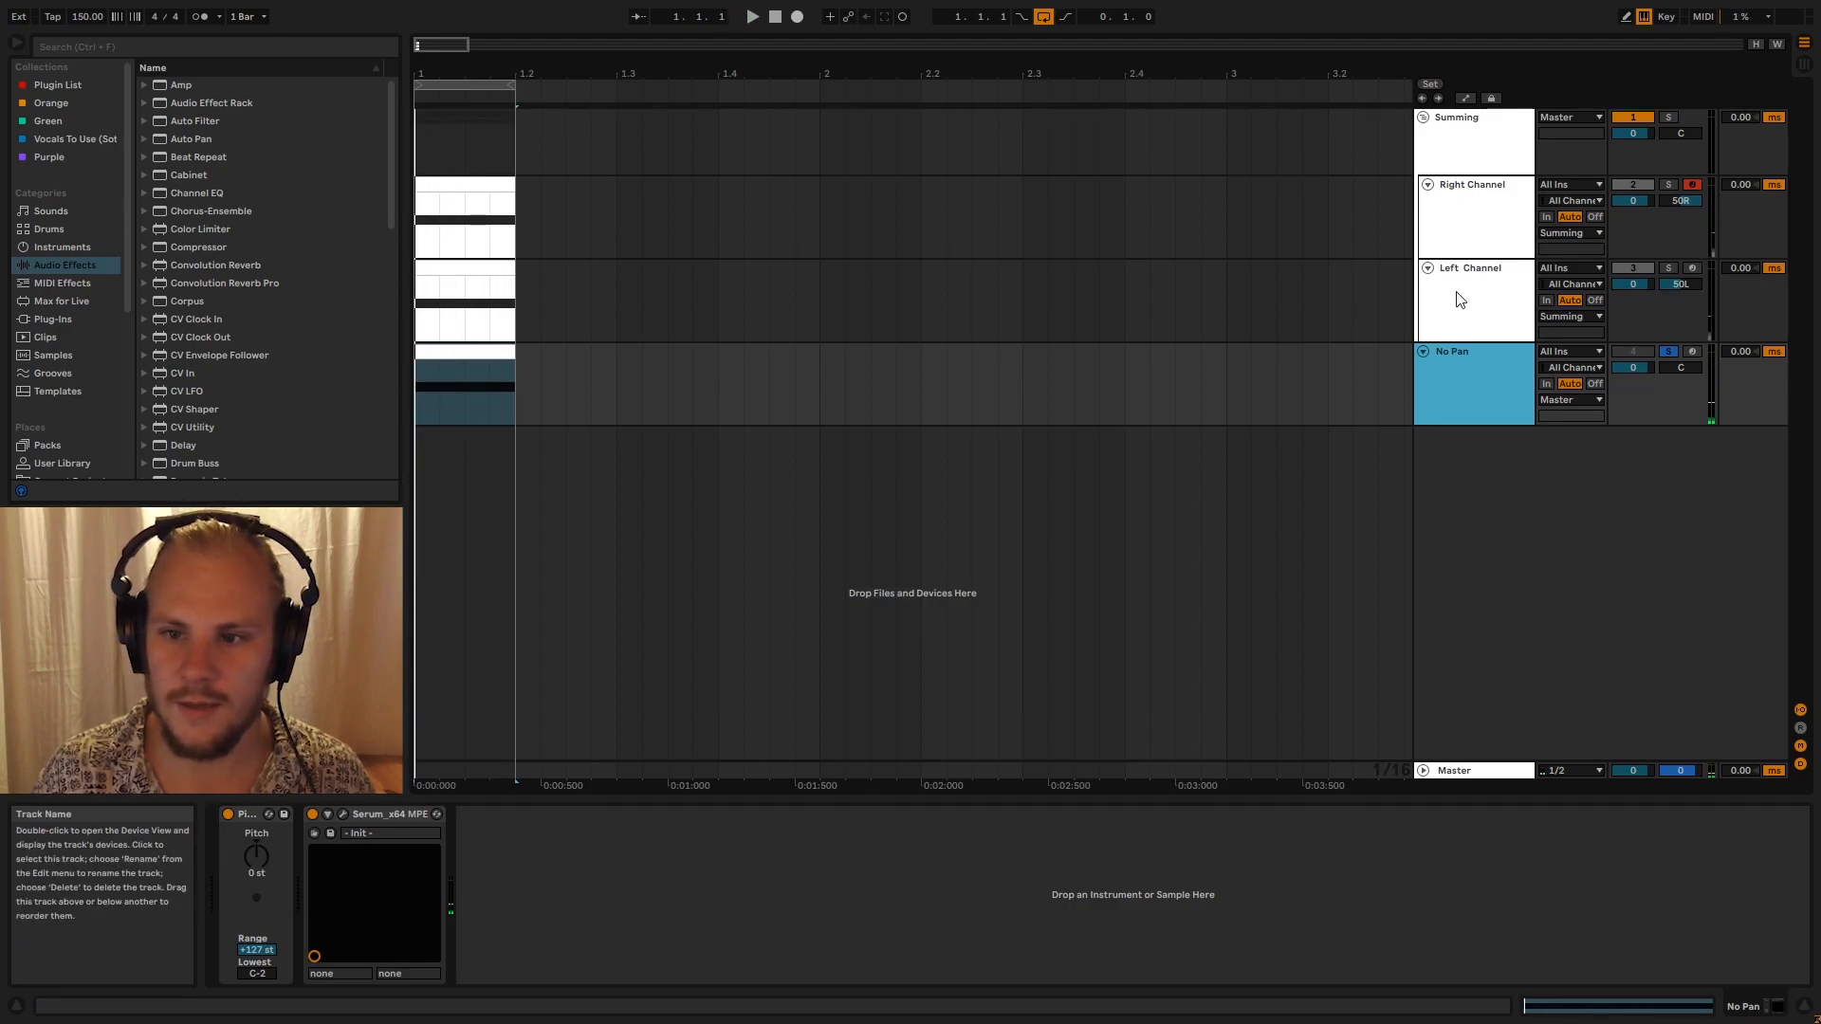
Go through the Right Channel, Left Channel and Summing tracks, and play the loop with only No Pan soloed
click(1453, 202)
click(1469, 297)
click(1468, 149)
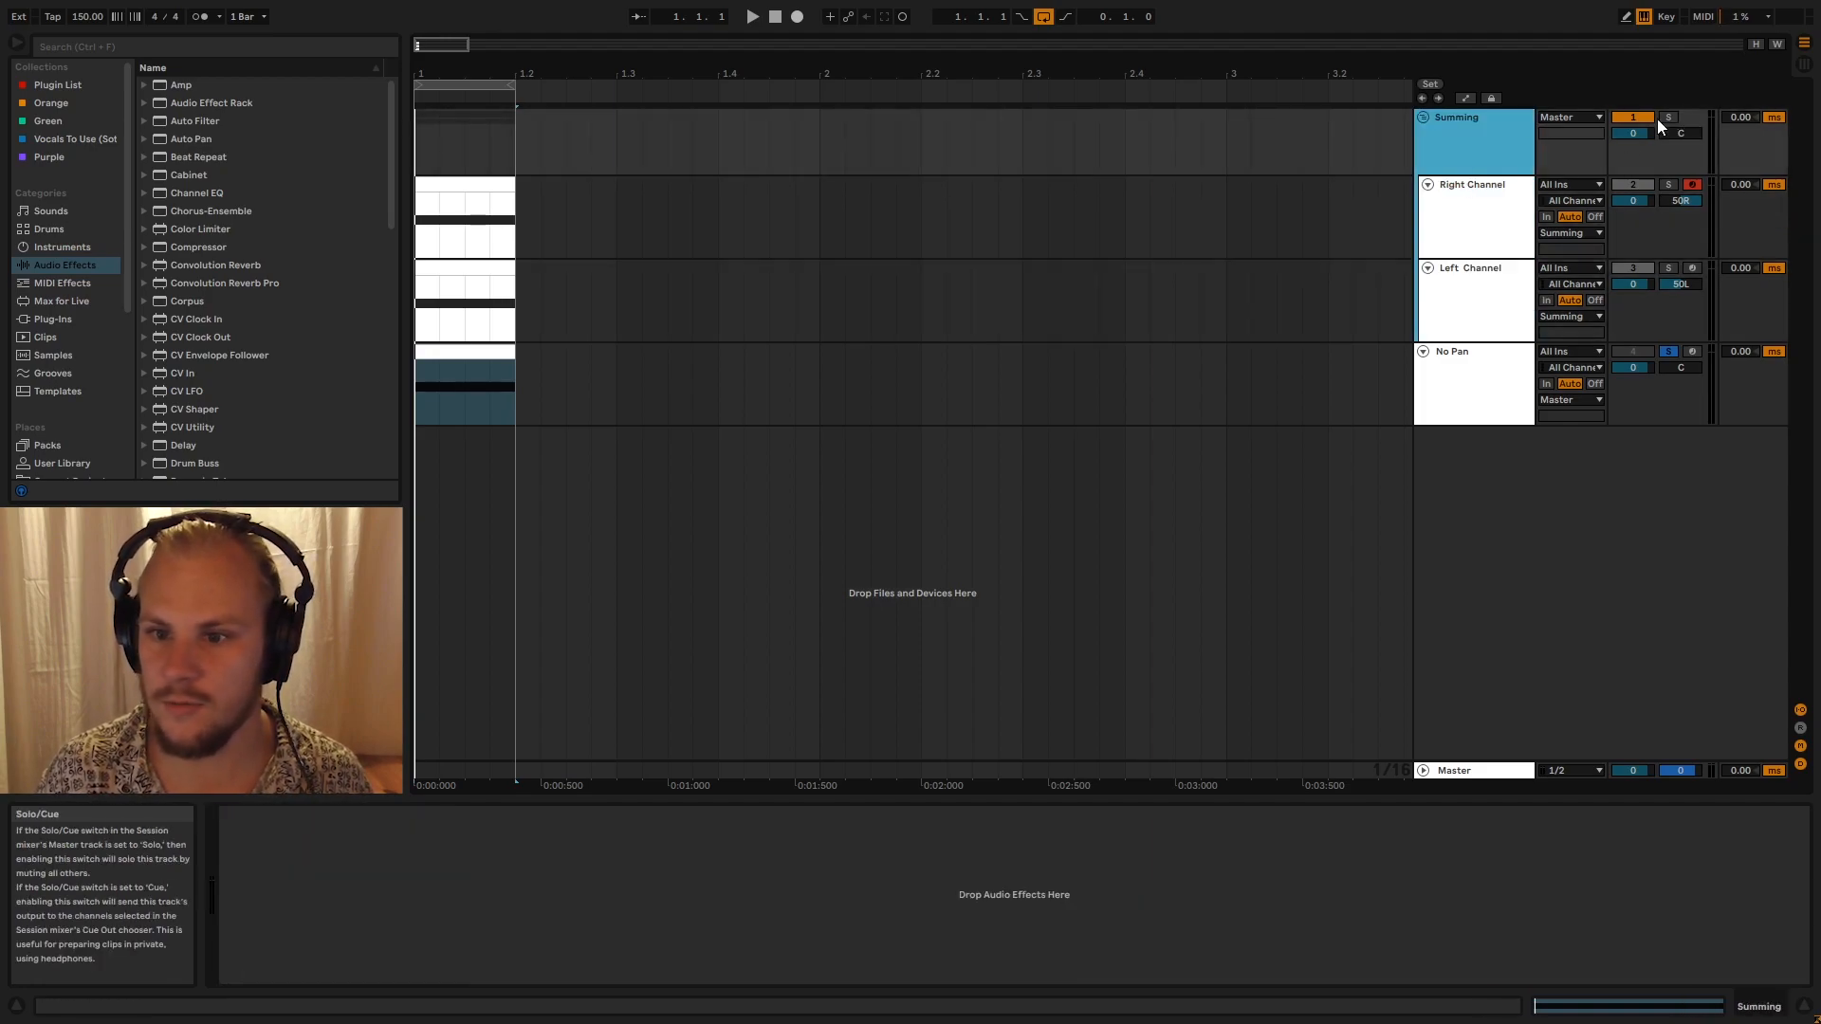
click(1451, 251)
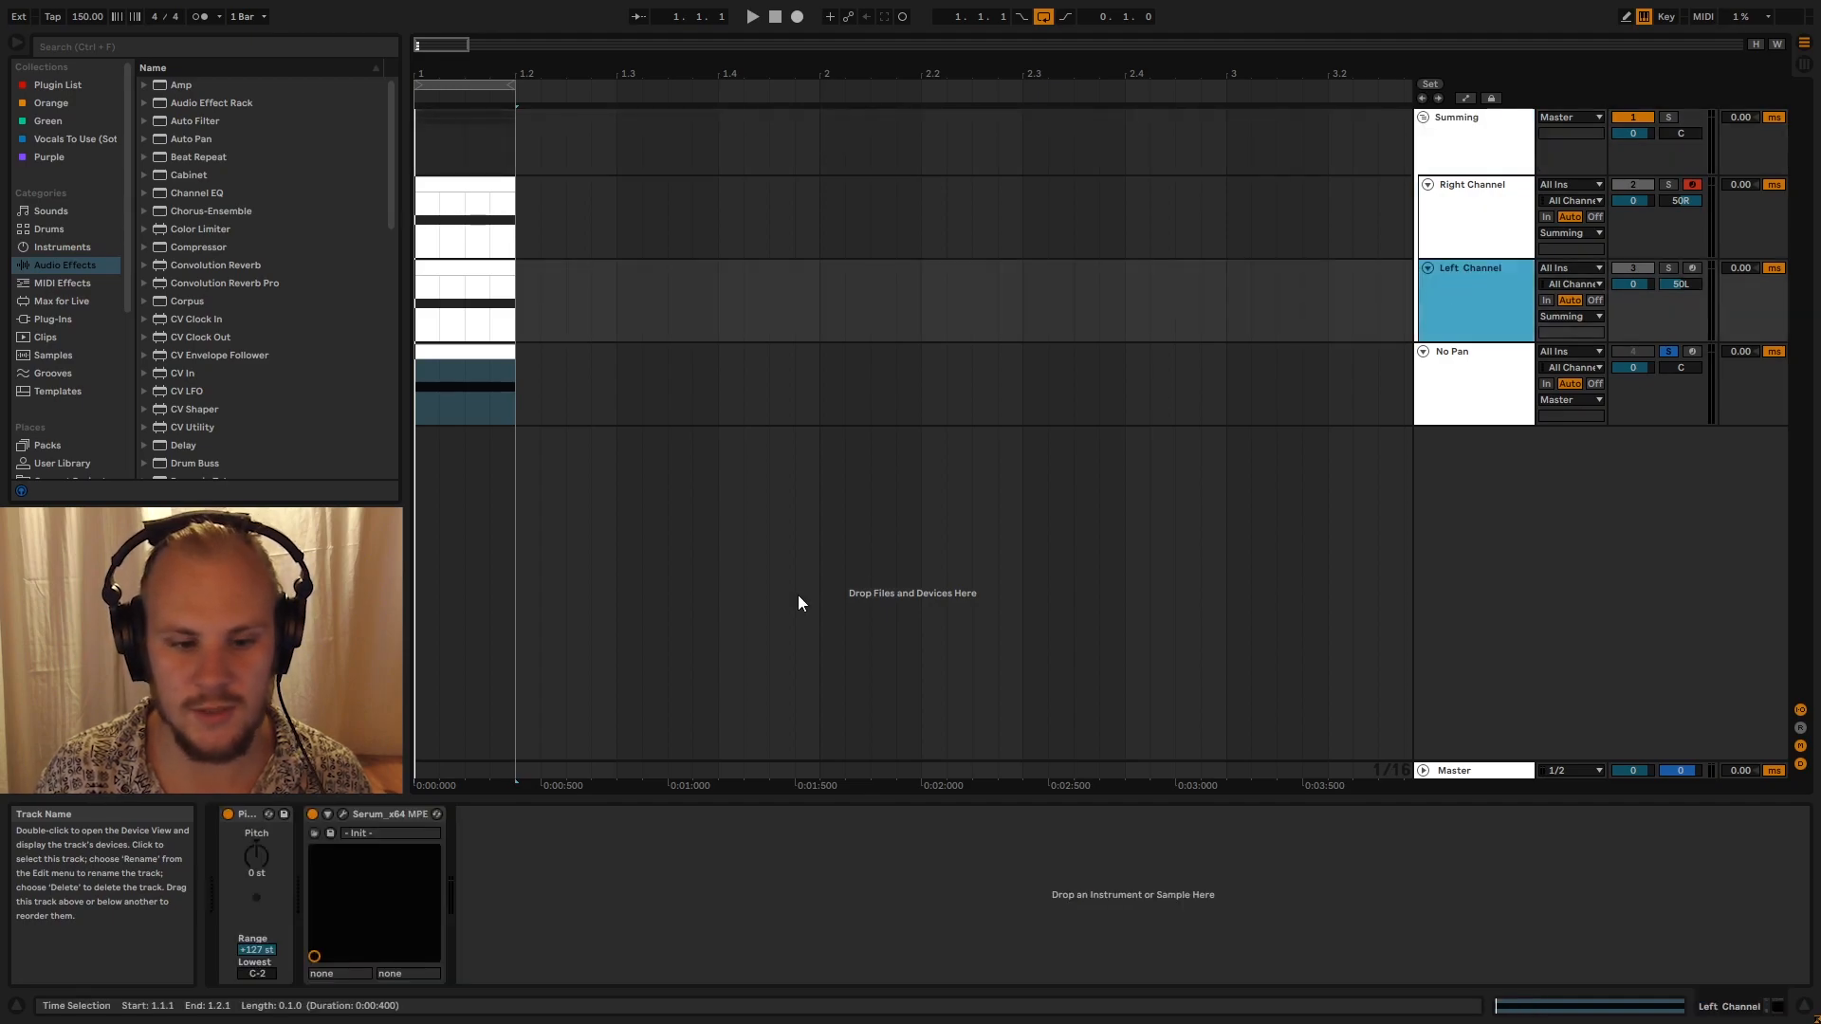
key(space)
key(space)
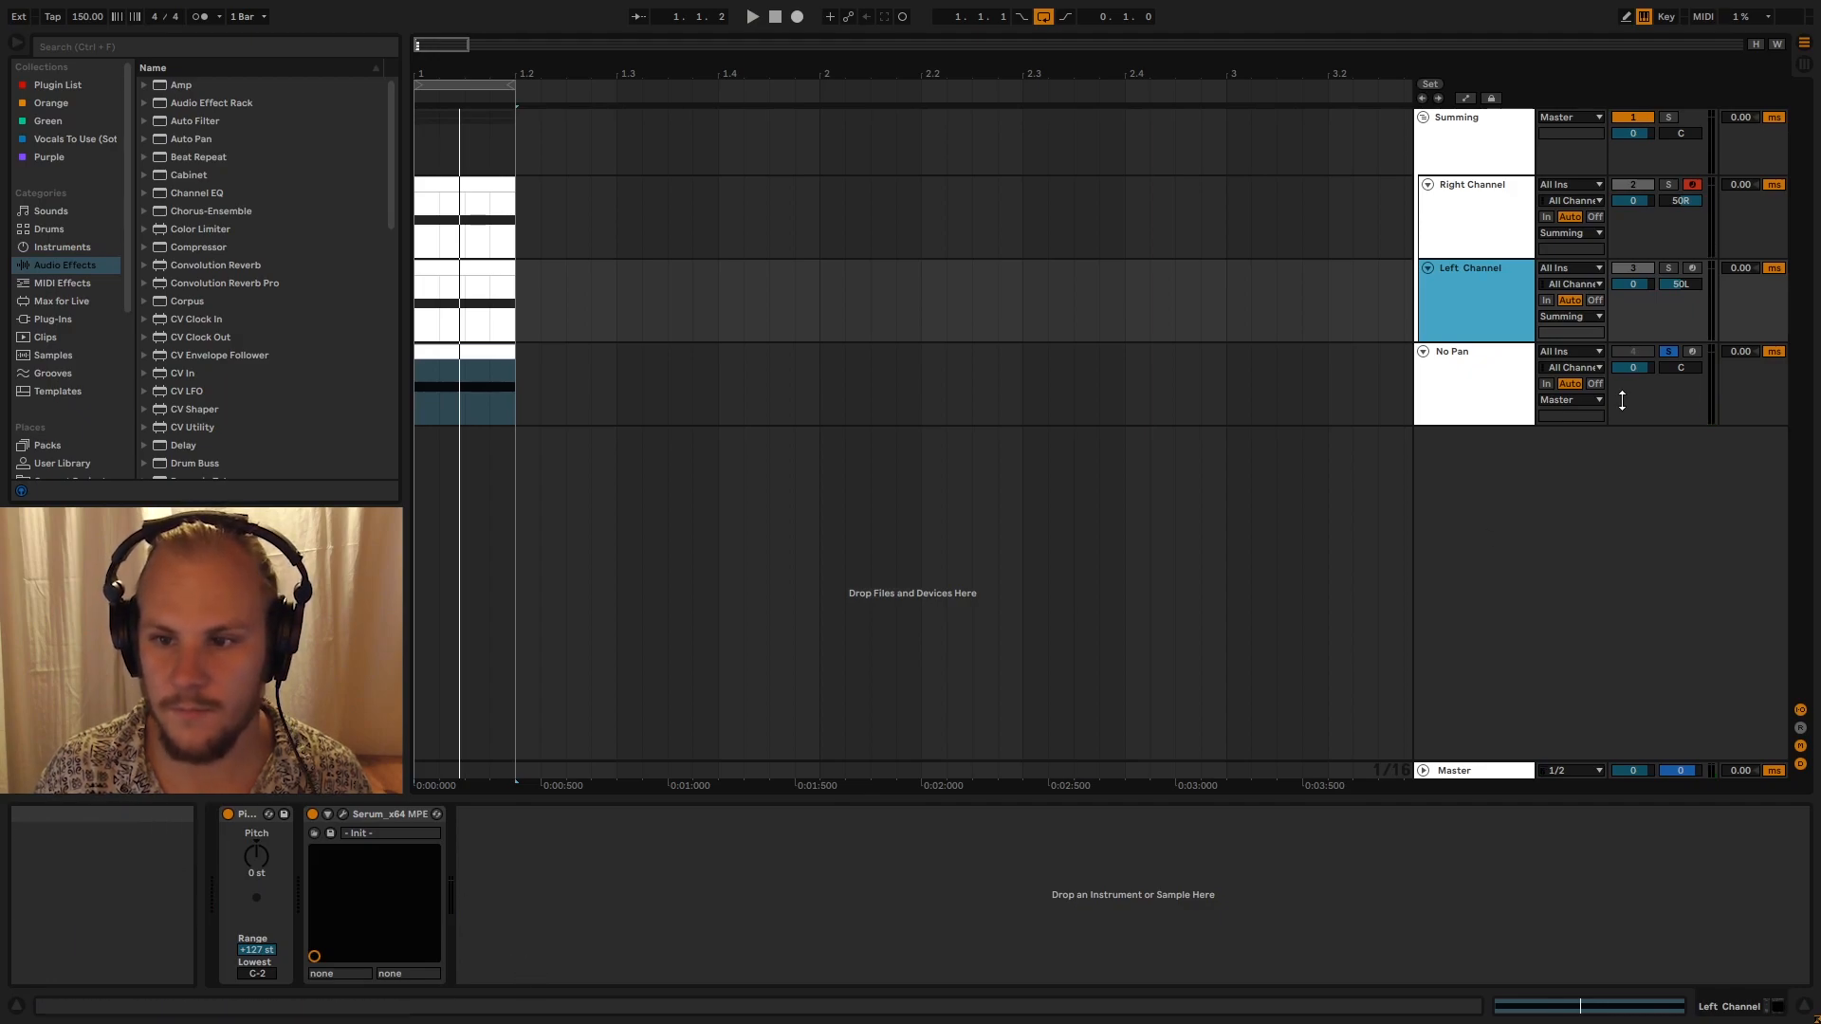
Solo the Summing group, play both panned channels together from 1.1.1, and select the No Pan track for comparison
click(1470, 133)
click(1666, 117)
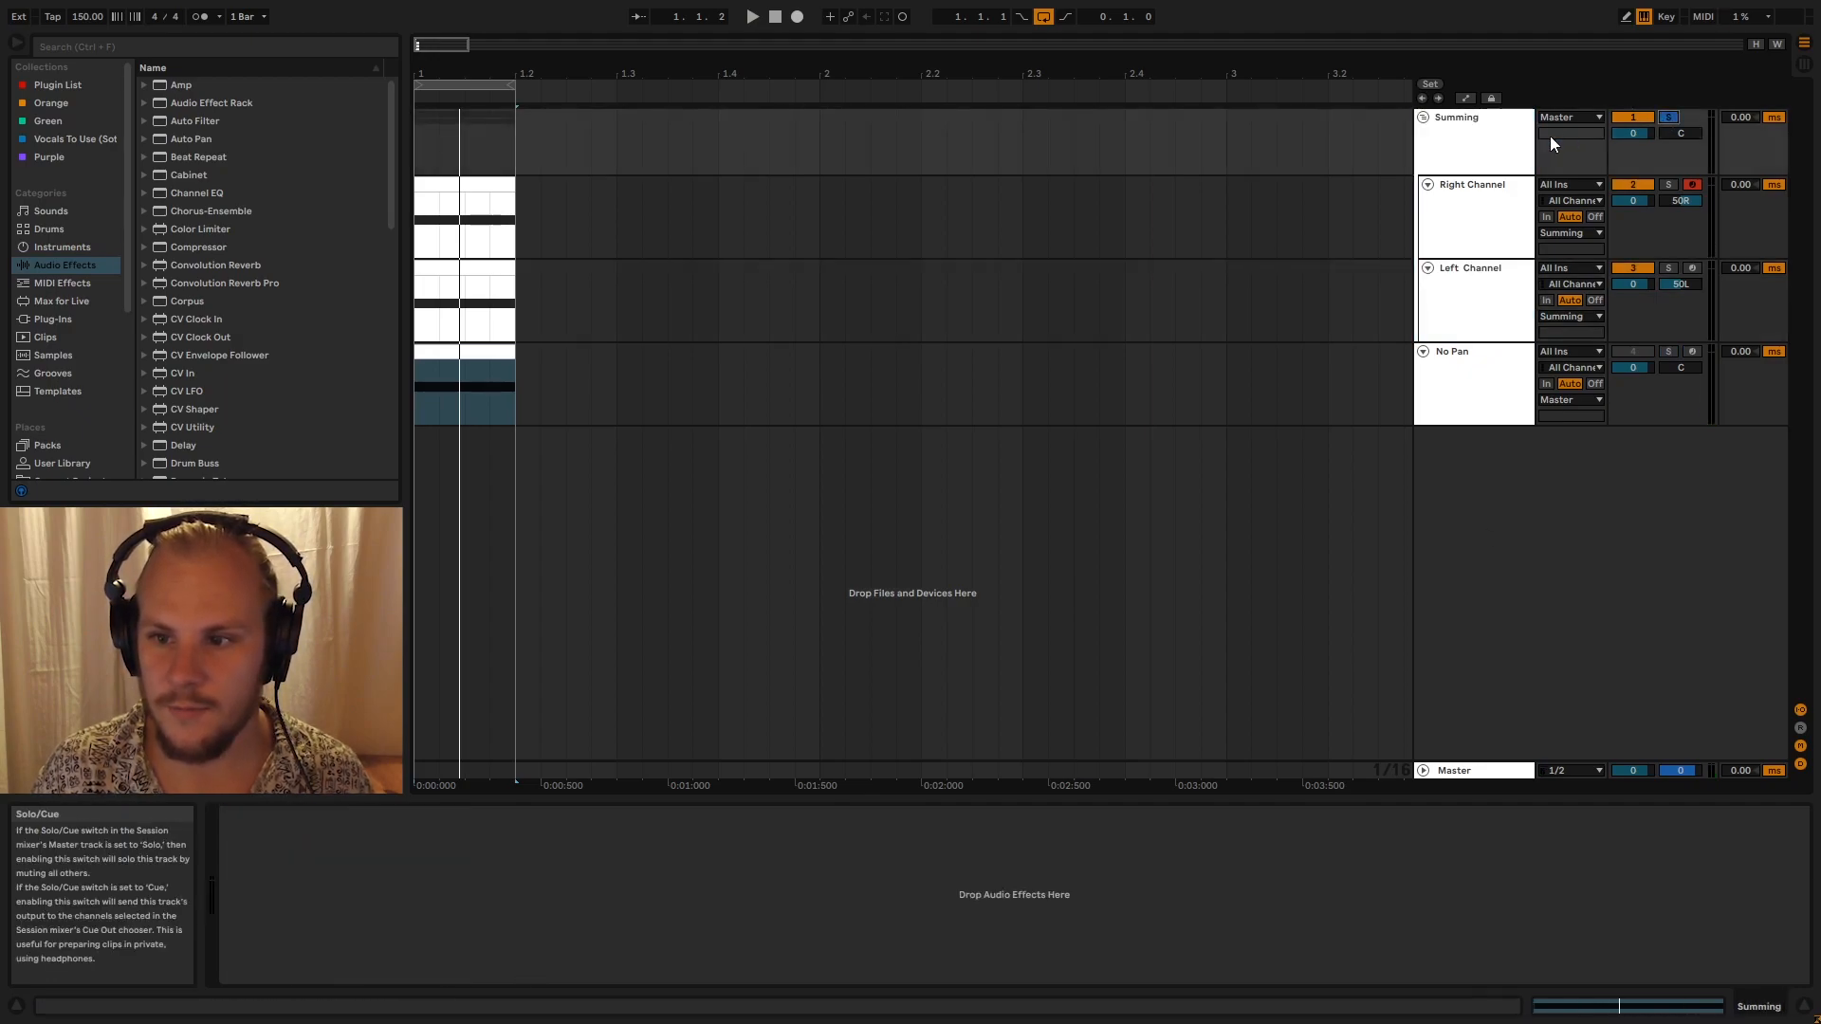
click(417, 117)
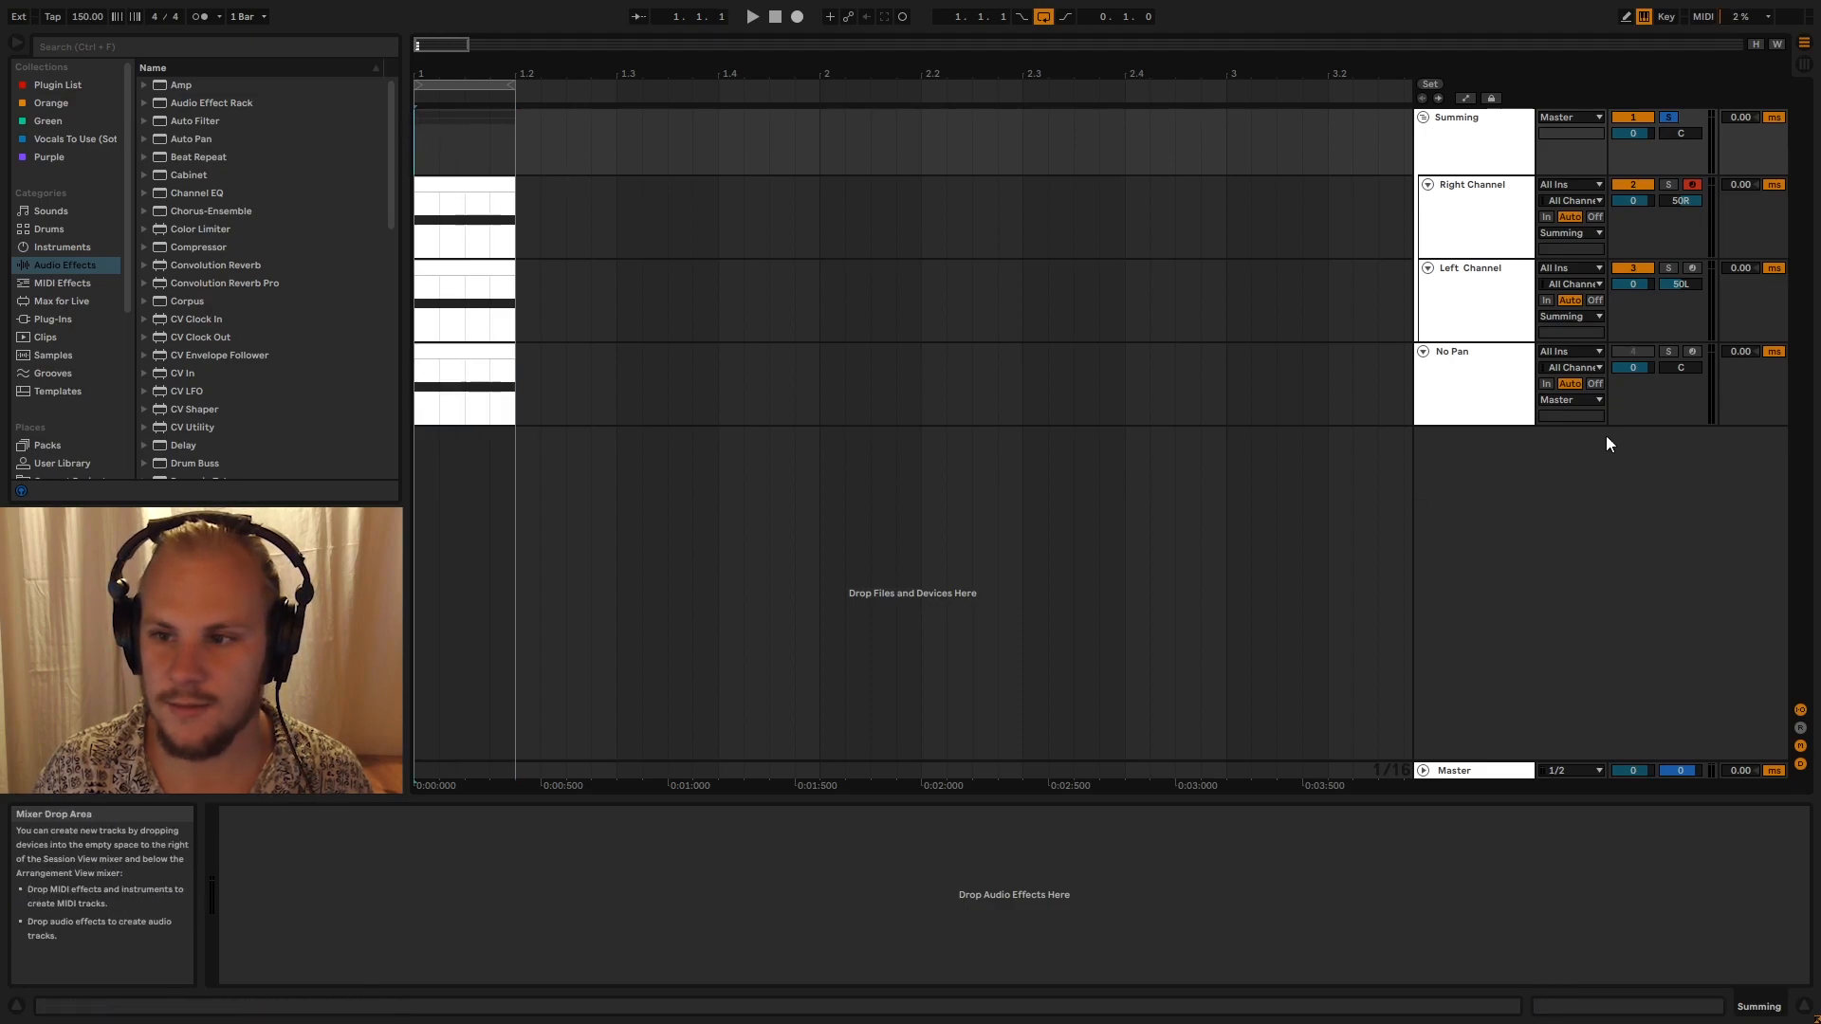
key(space)
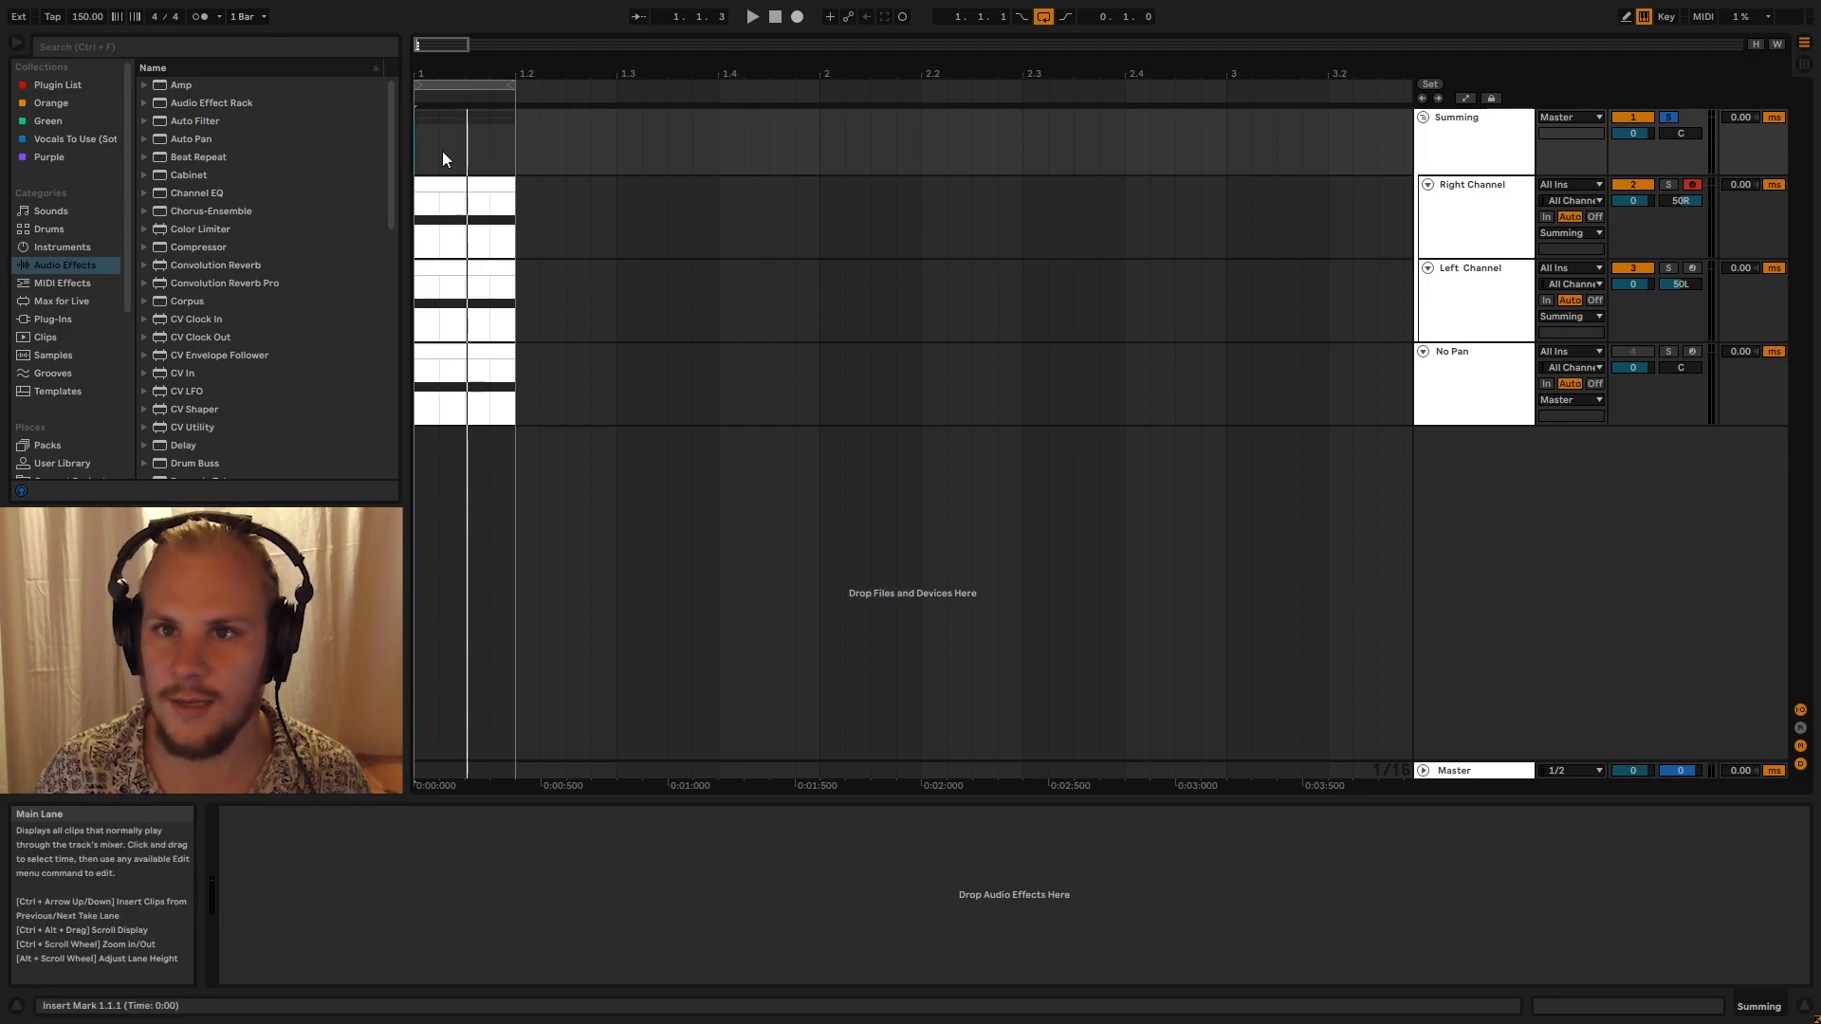
click(1423, 145)
key(space)
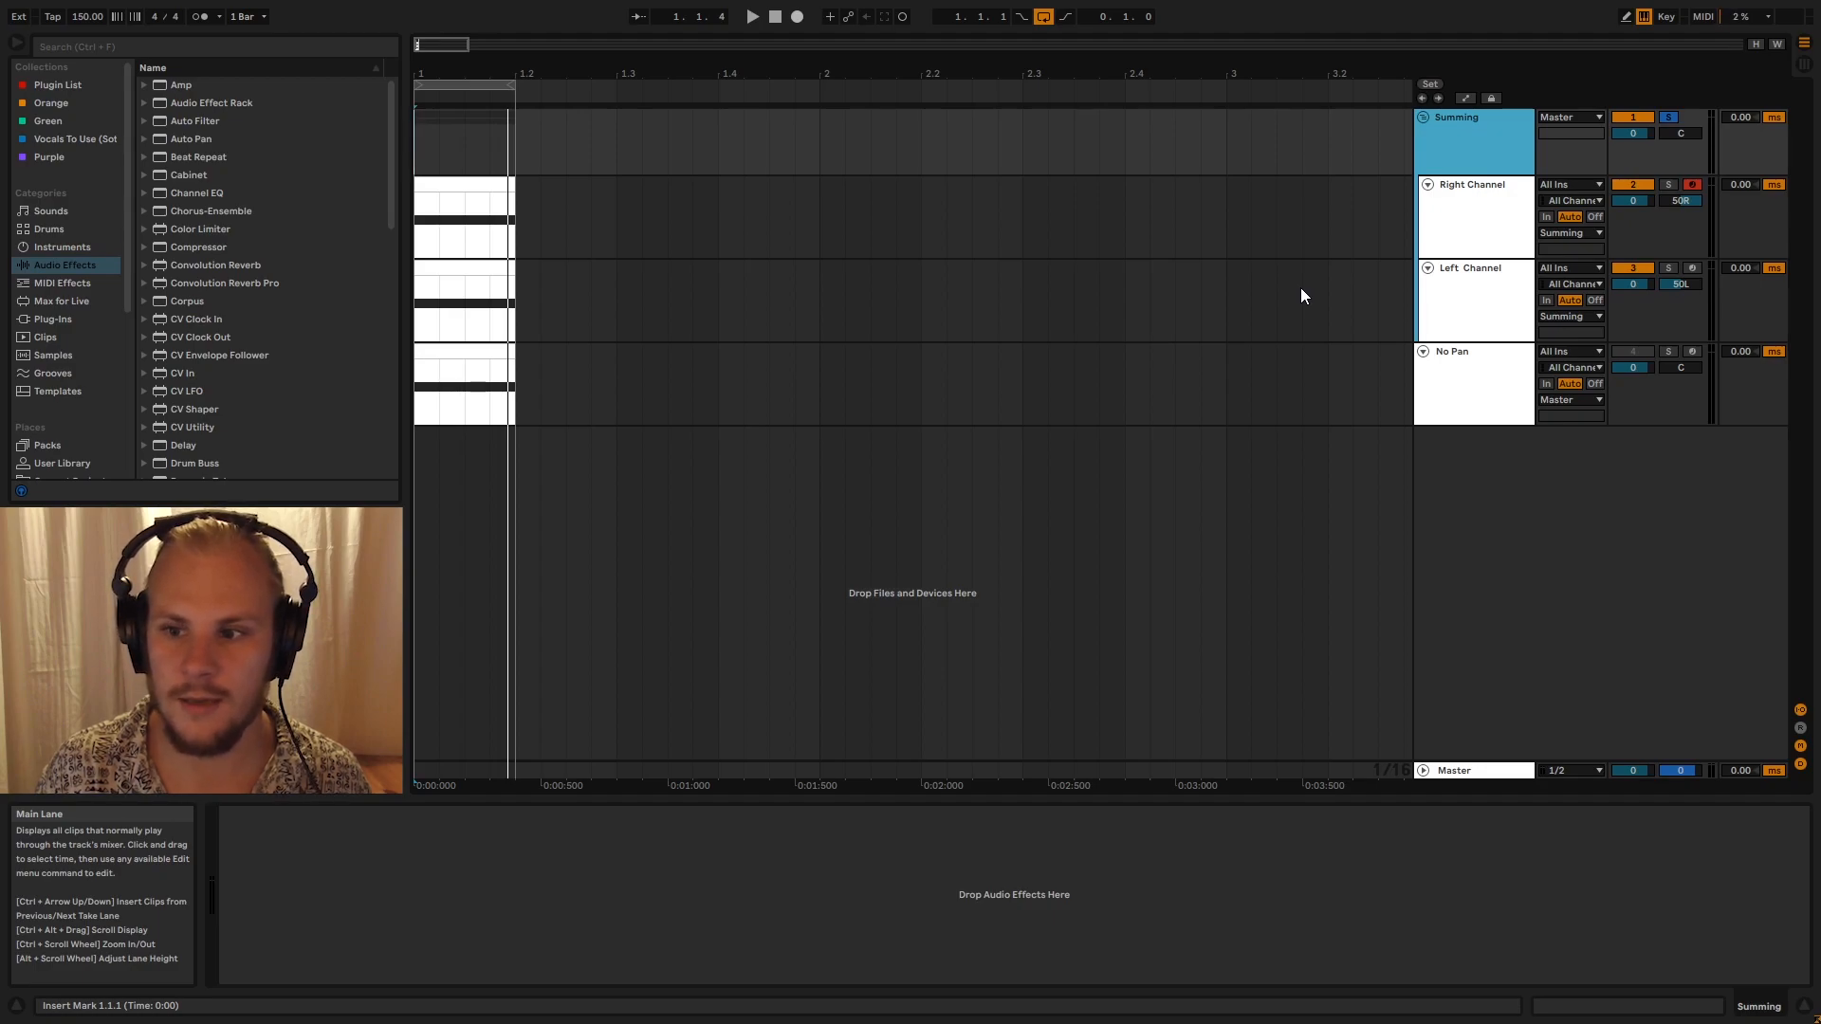
click(1485, 356)
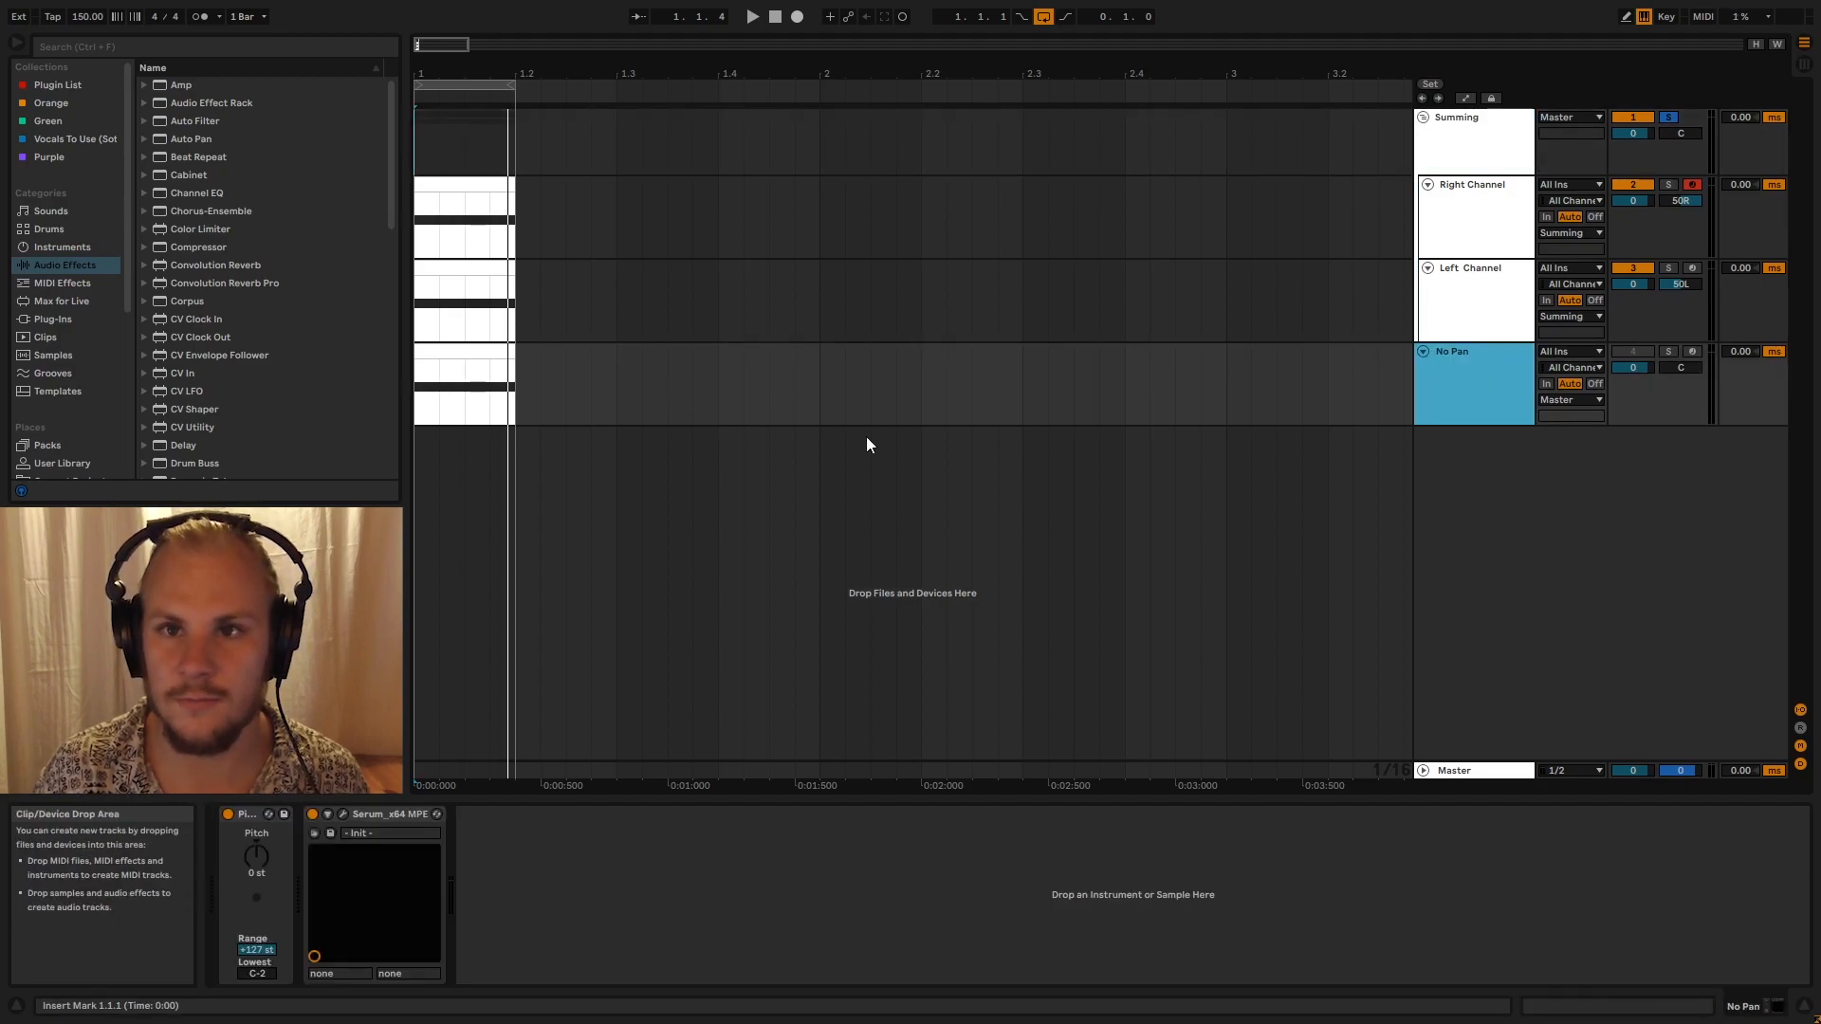
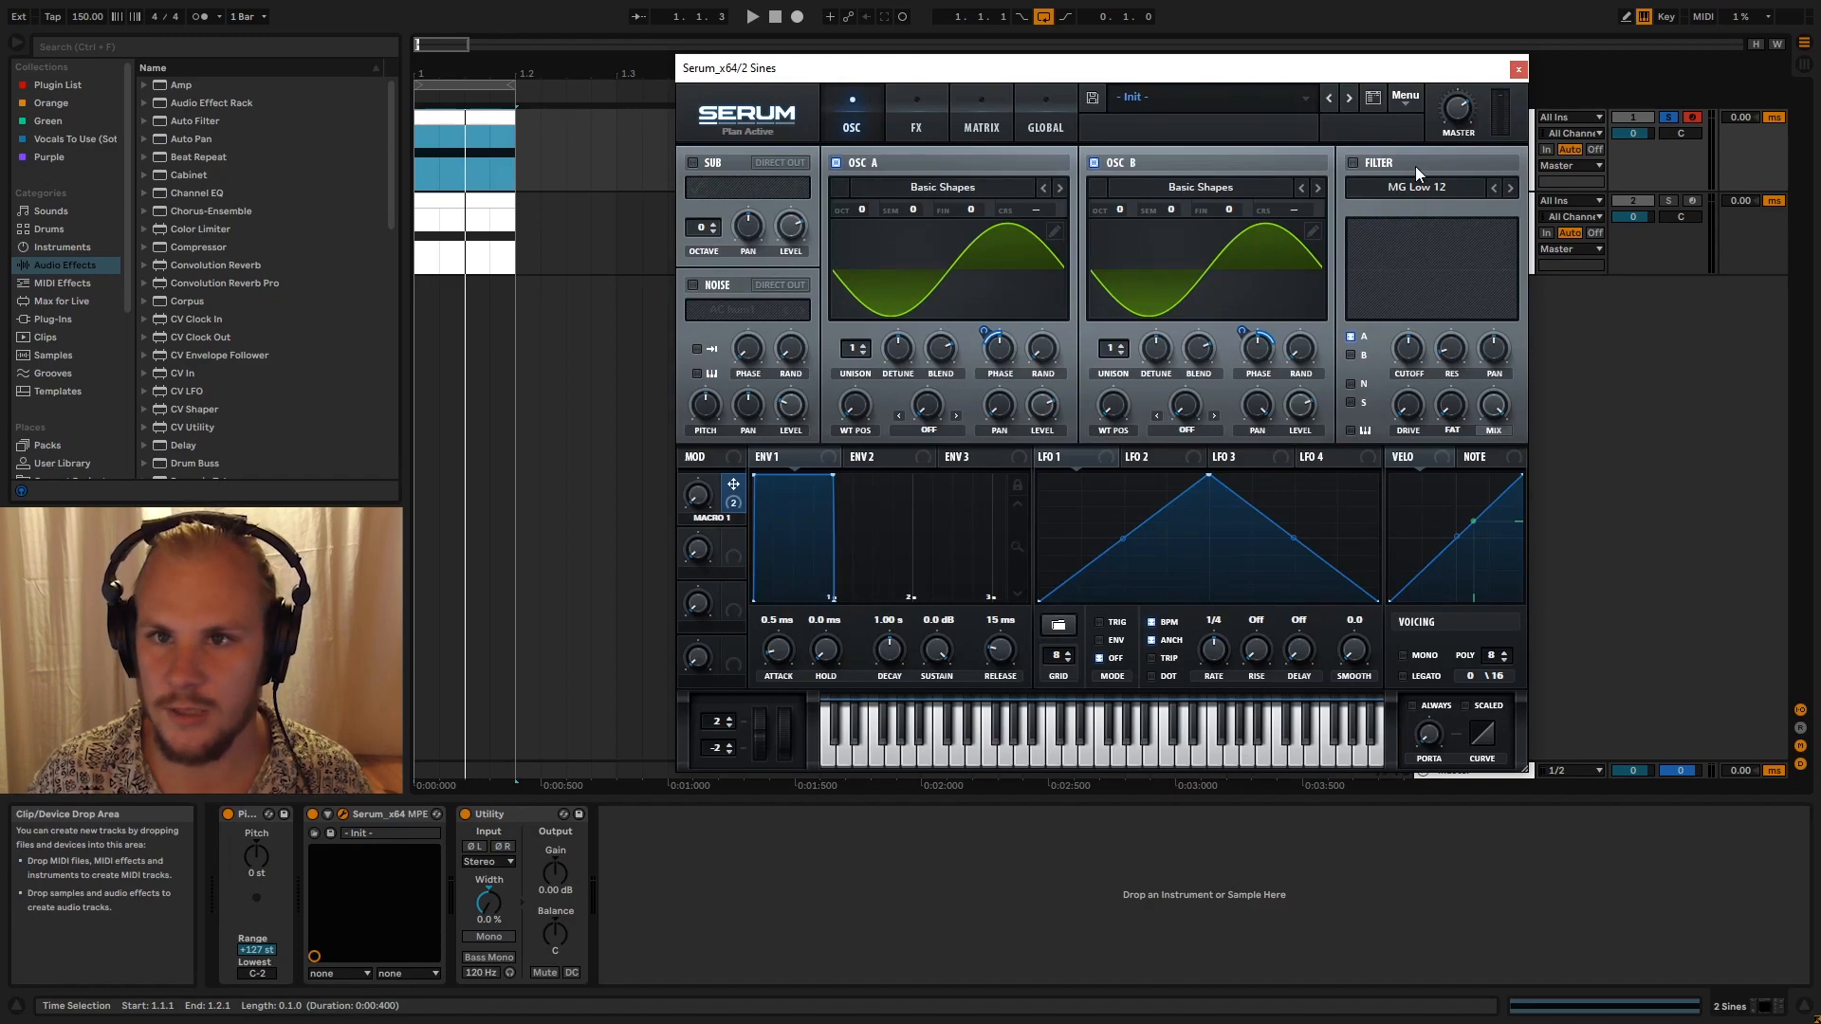
Pan oscillator A to the left and oscillator B to the right in Serum on the 2 Sines track
drag(993, 398, 996, 477)
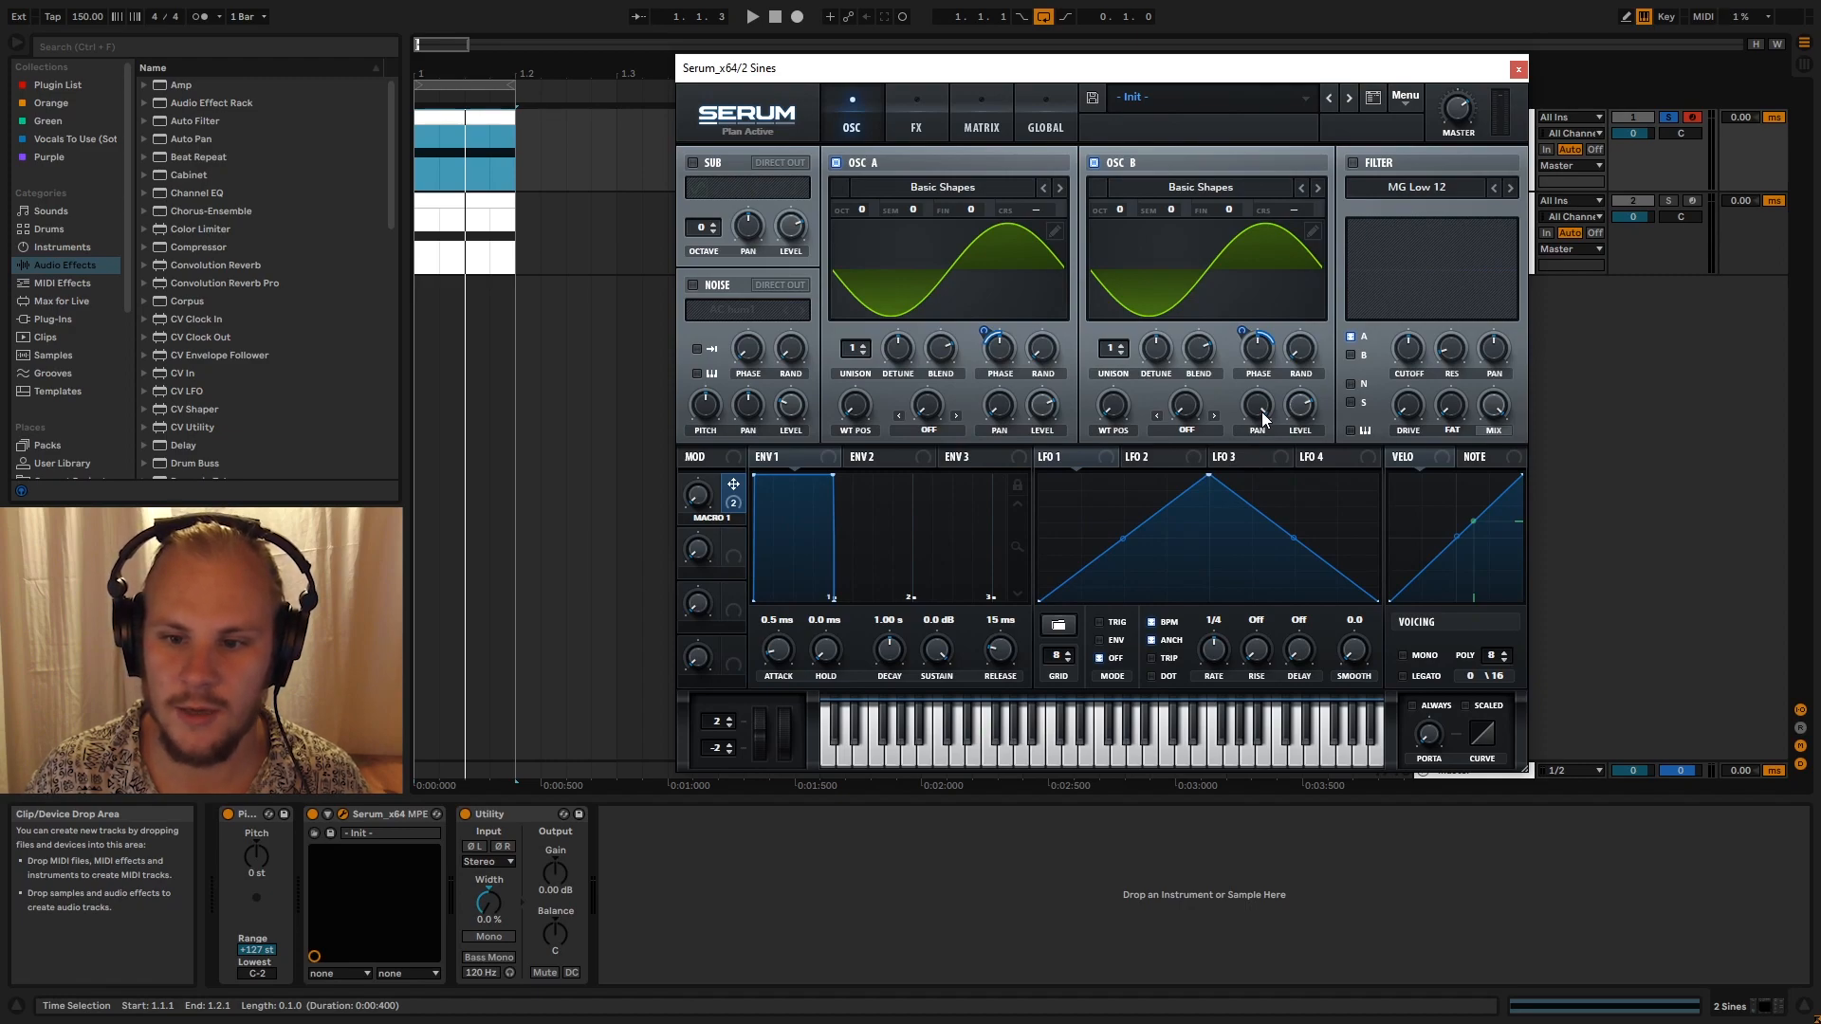
drag(1263, 412, 1261, 275)
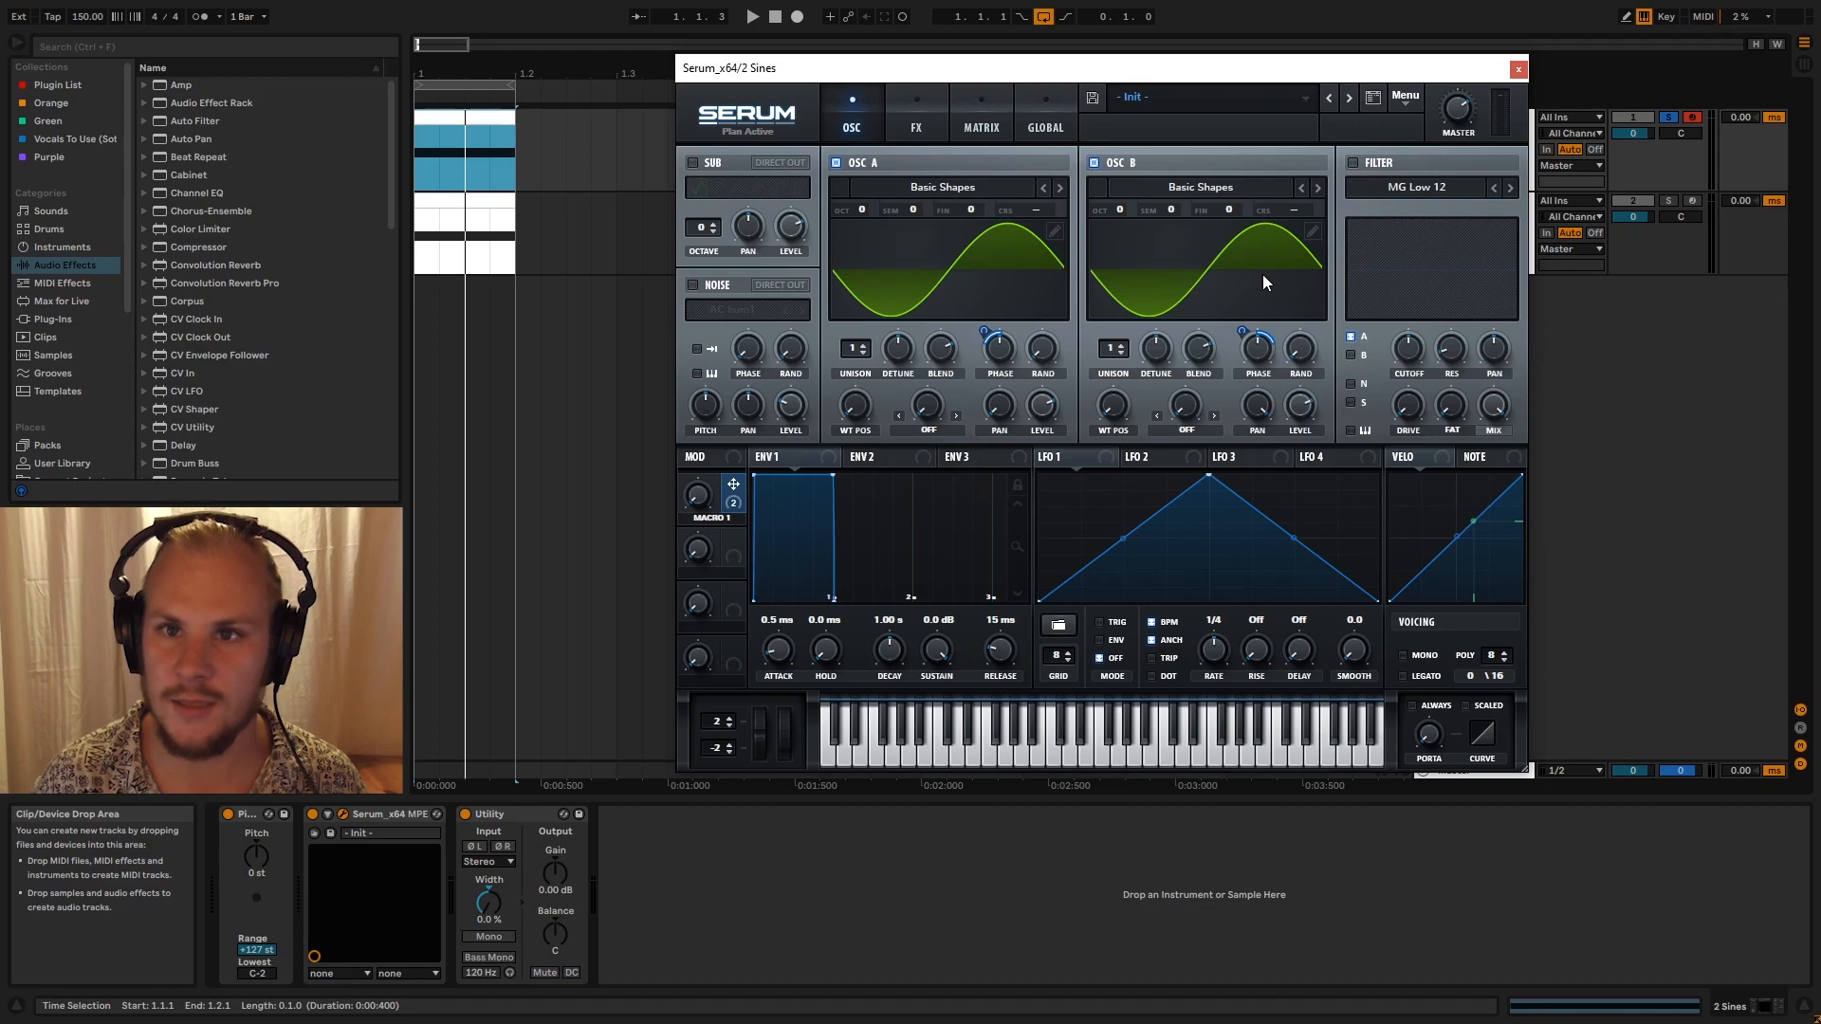
Select the Utility device on the 2 Sines track and examine its Width setting
click(874, 875)
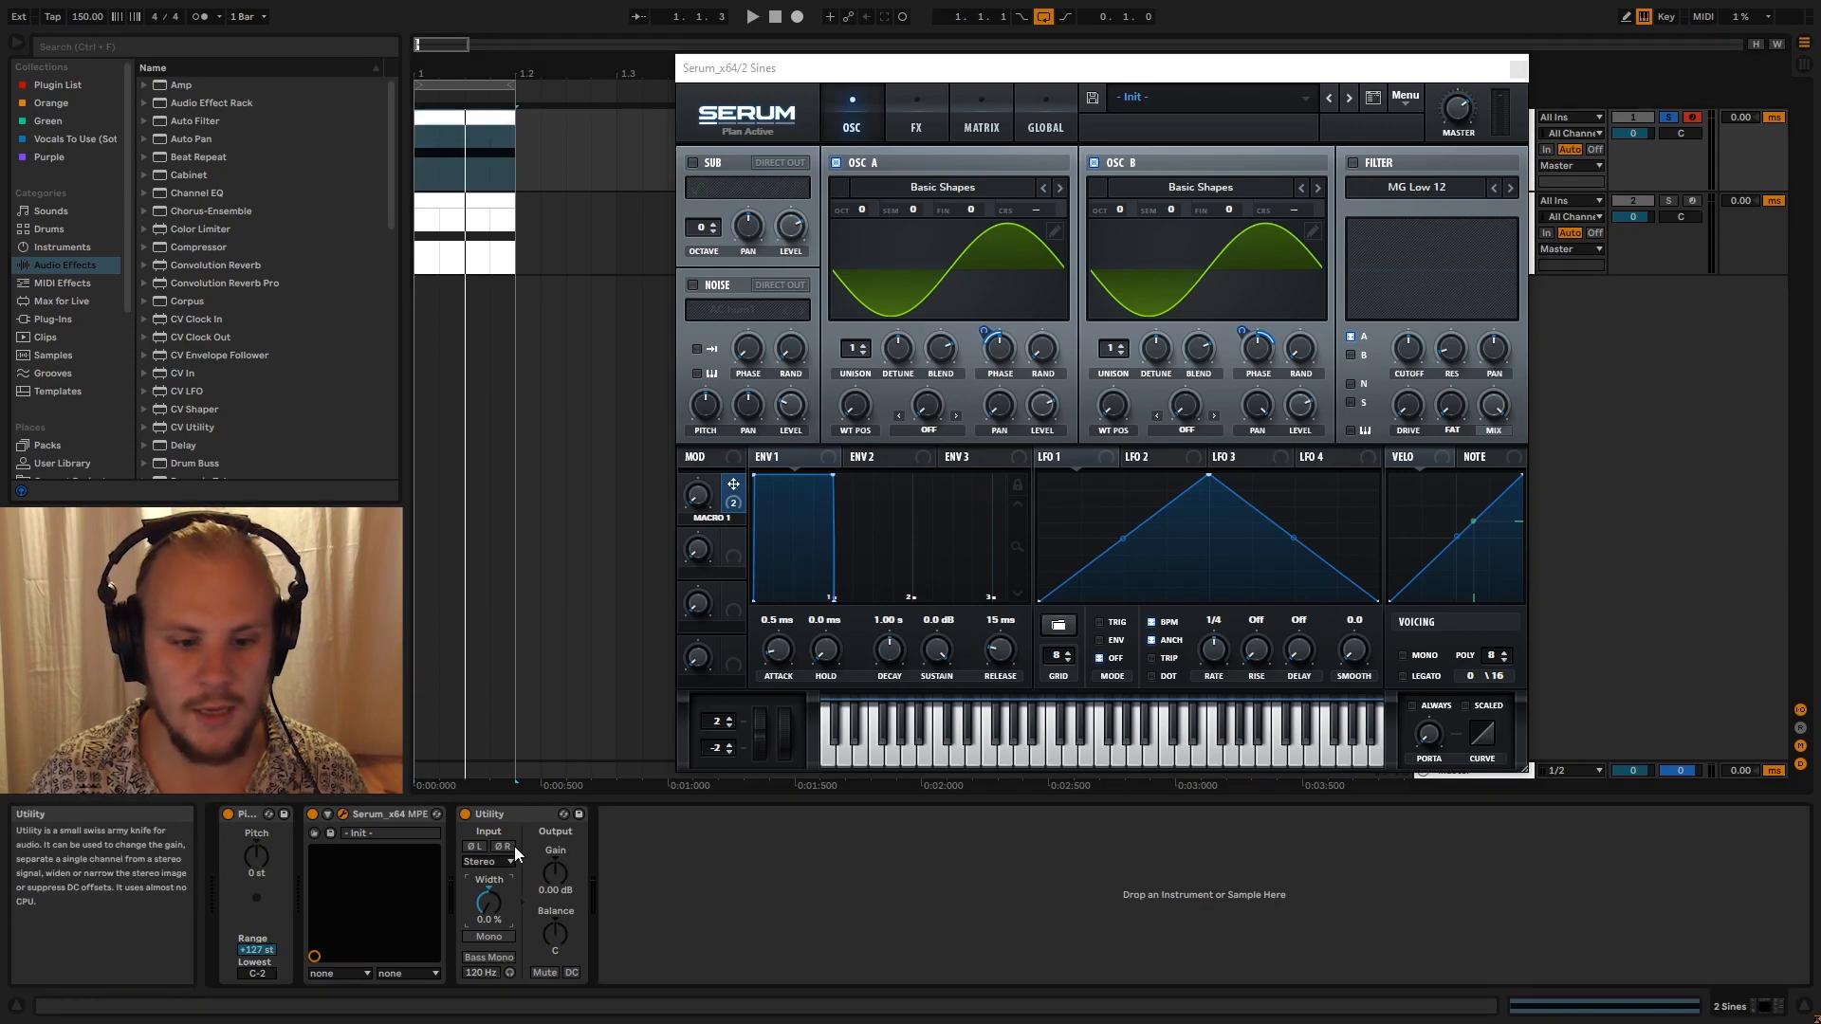
click(509, 815)
click(489, 904)
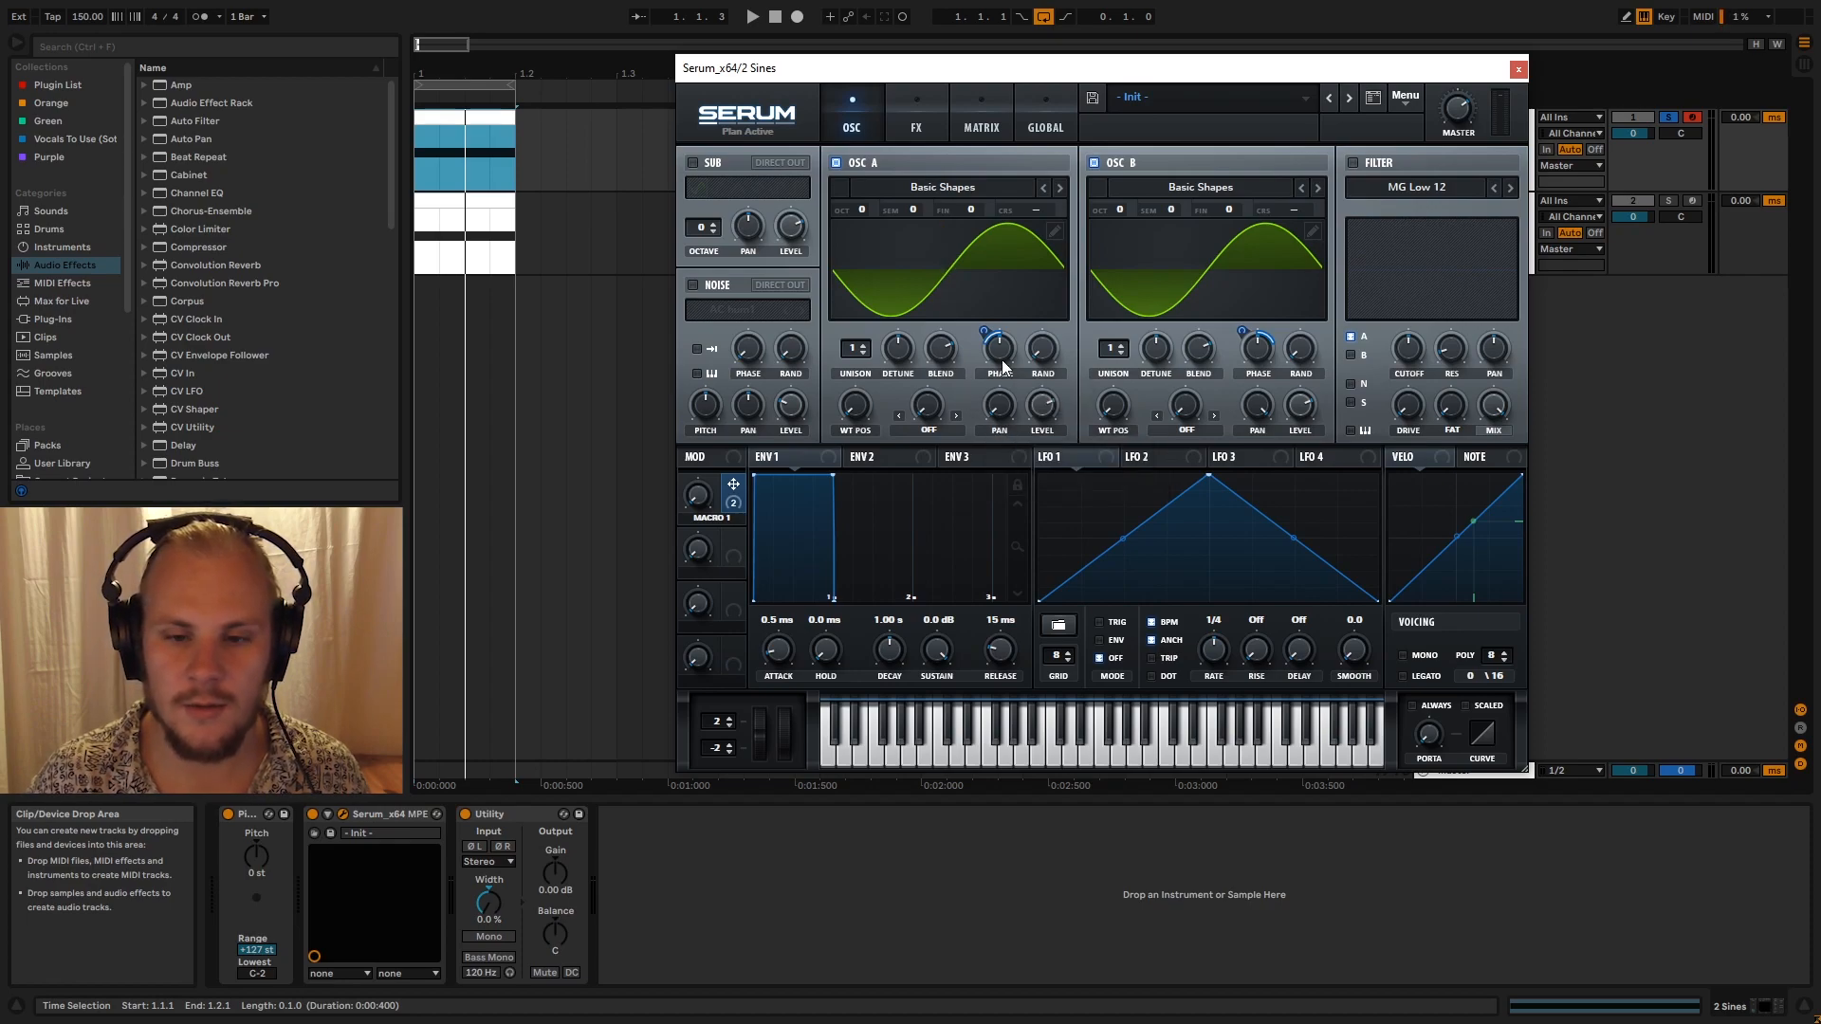
Adjust oscillator A's starting phase to the midpoint of its sine waveform in Serum
mouse_move(1004, 366)
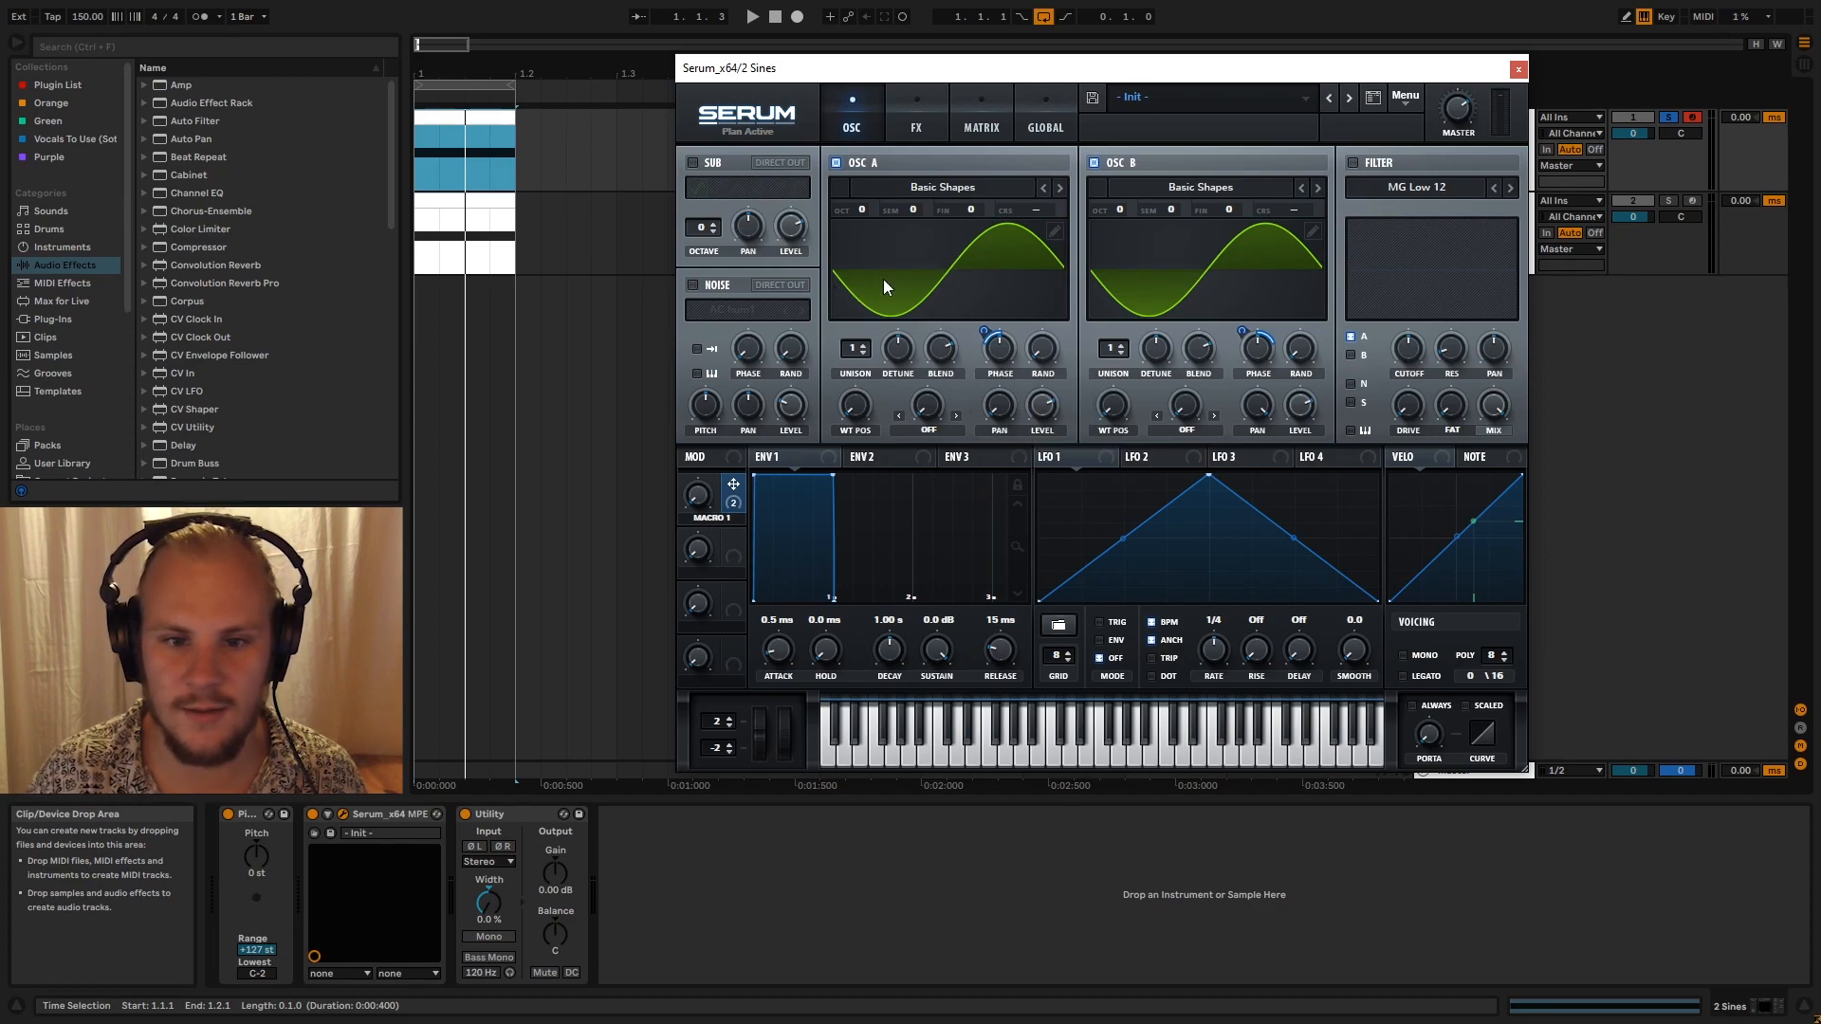
drag(1009, 349, 1004, 357)
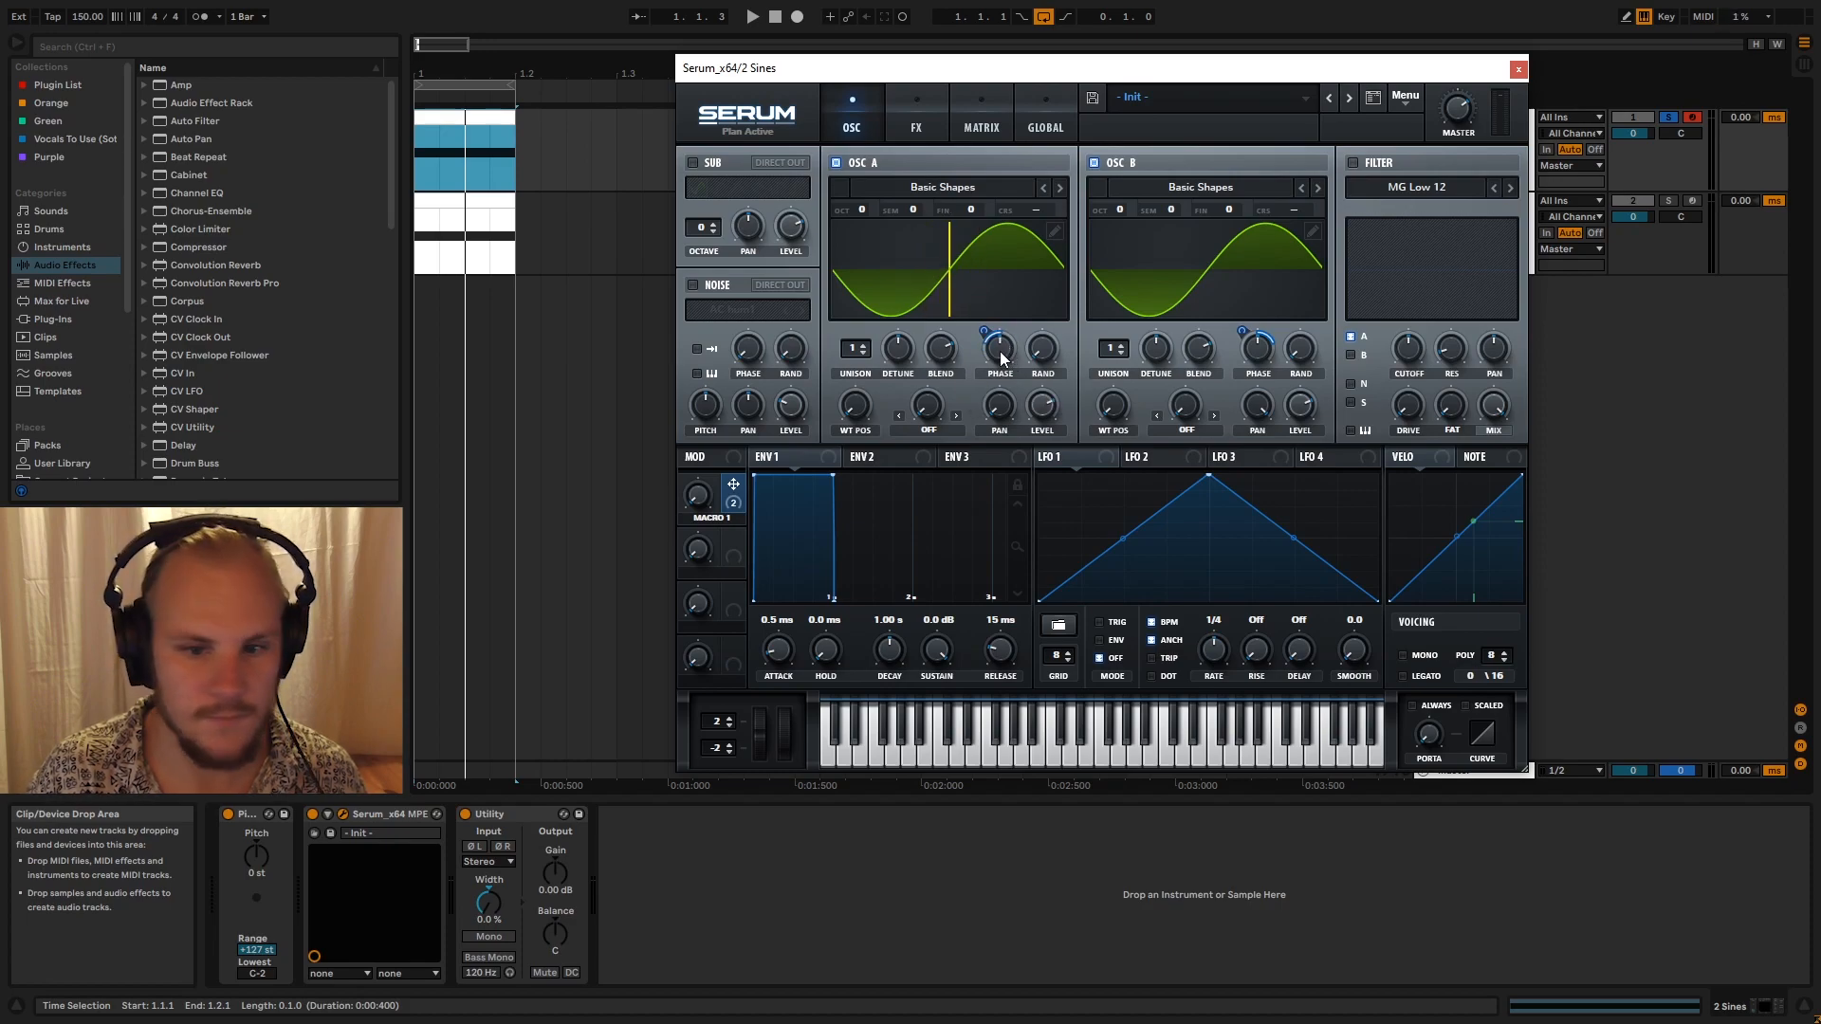
Set oscillator A's phase to 180 in Serum on the 2 Sines track
double_click(1001, 358)
text(180)
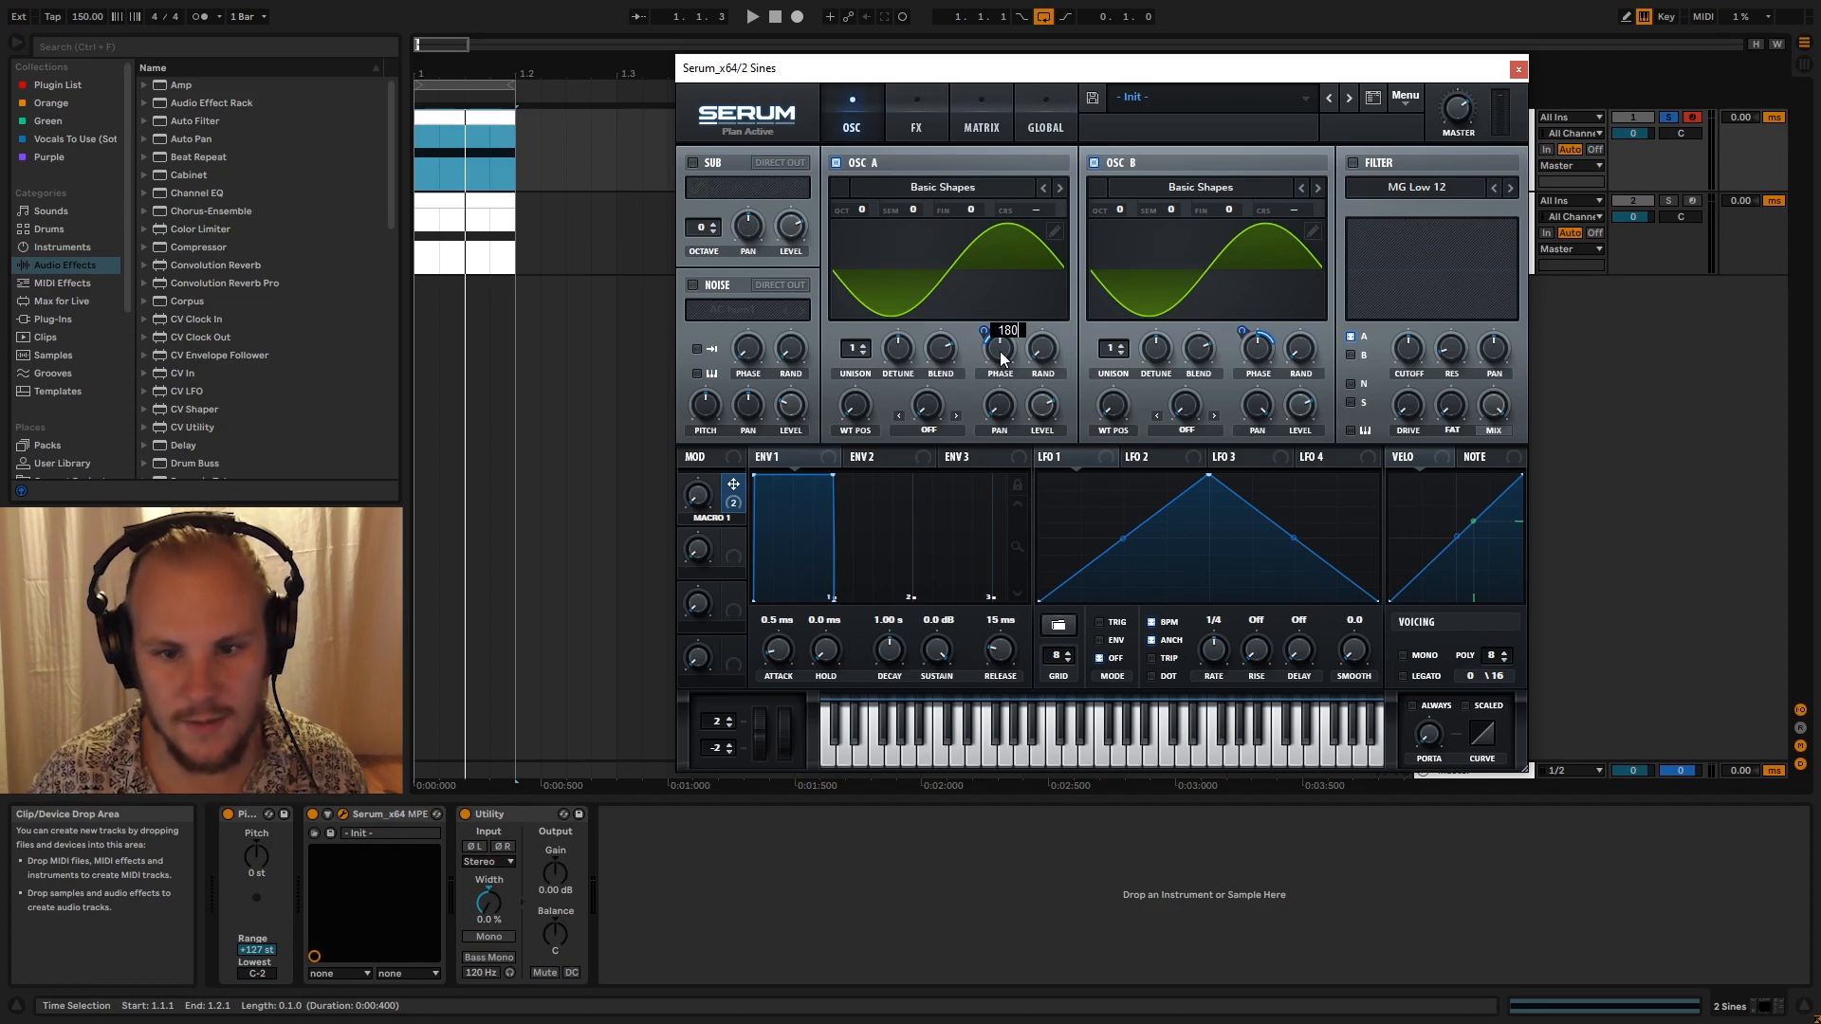
key(Return)
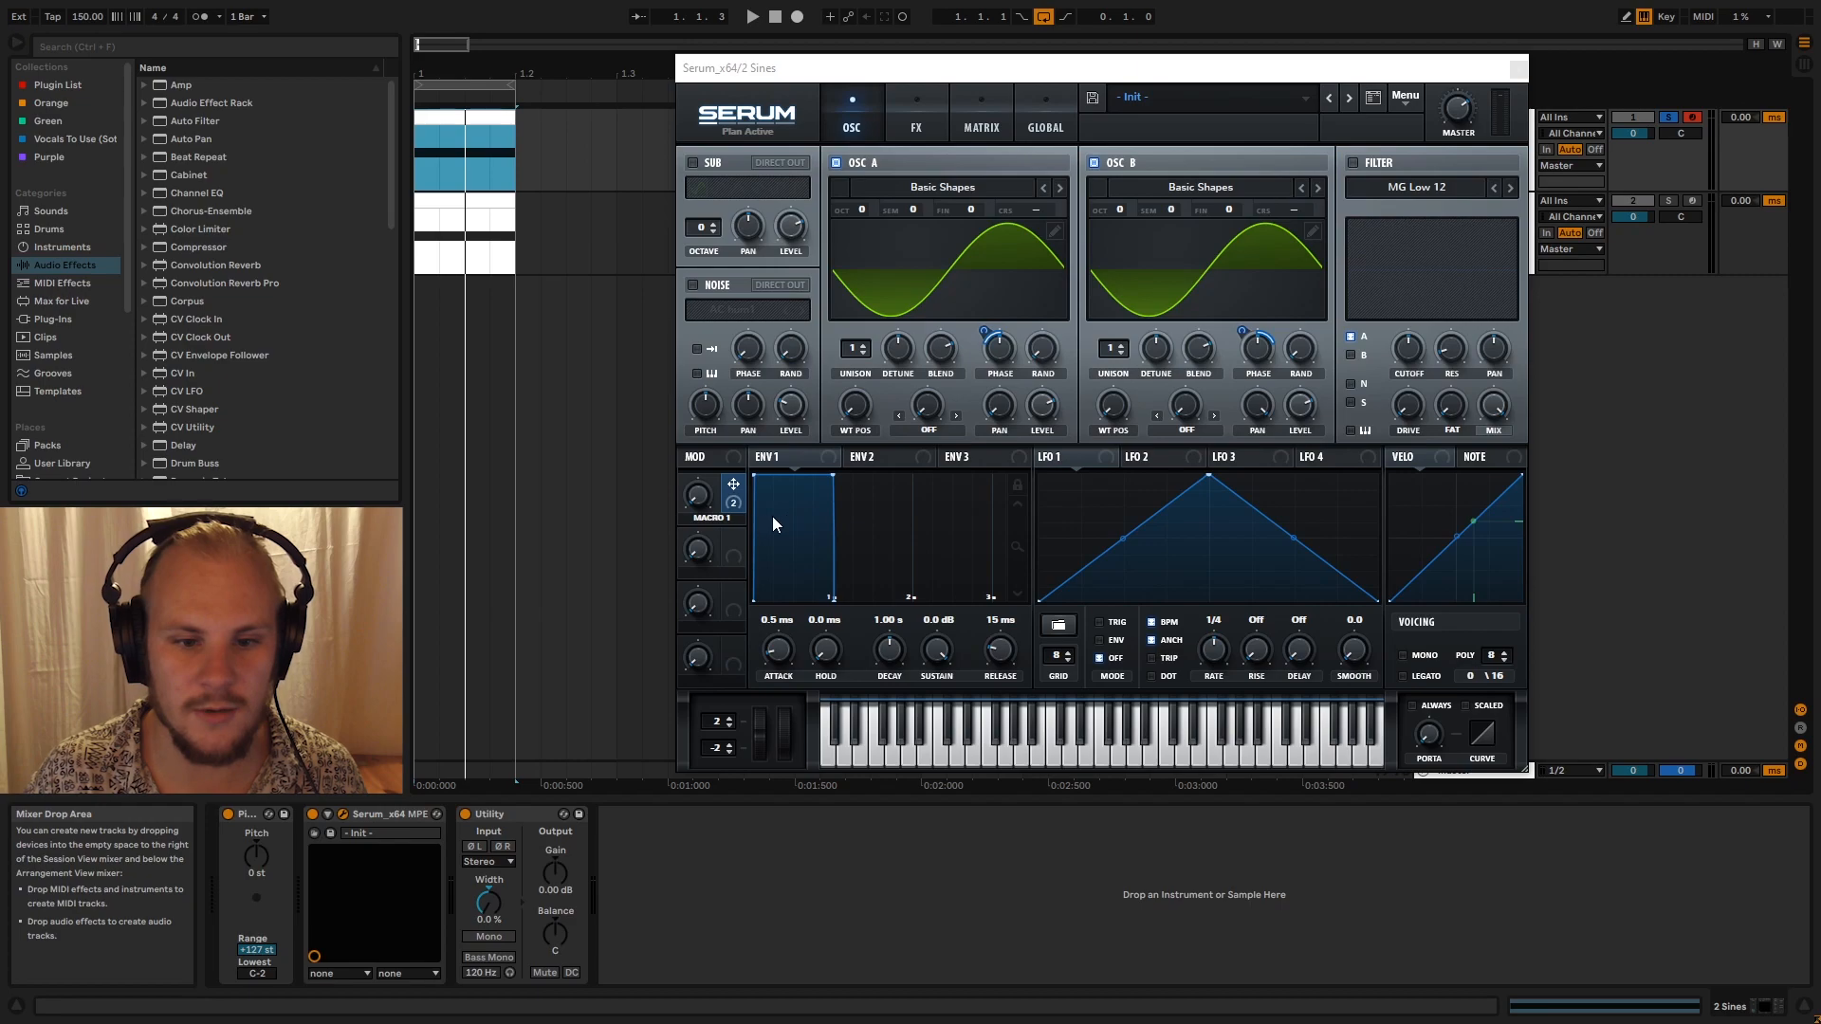
Play the 2 Sines loop and sweep Macro 1 upward to shift the oscillator phases, and stop playback
key(space)
mouse_move(700, 495)
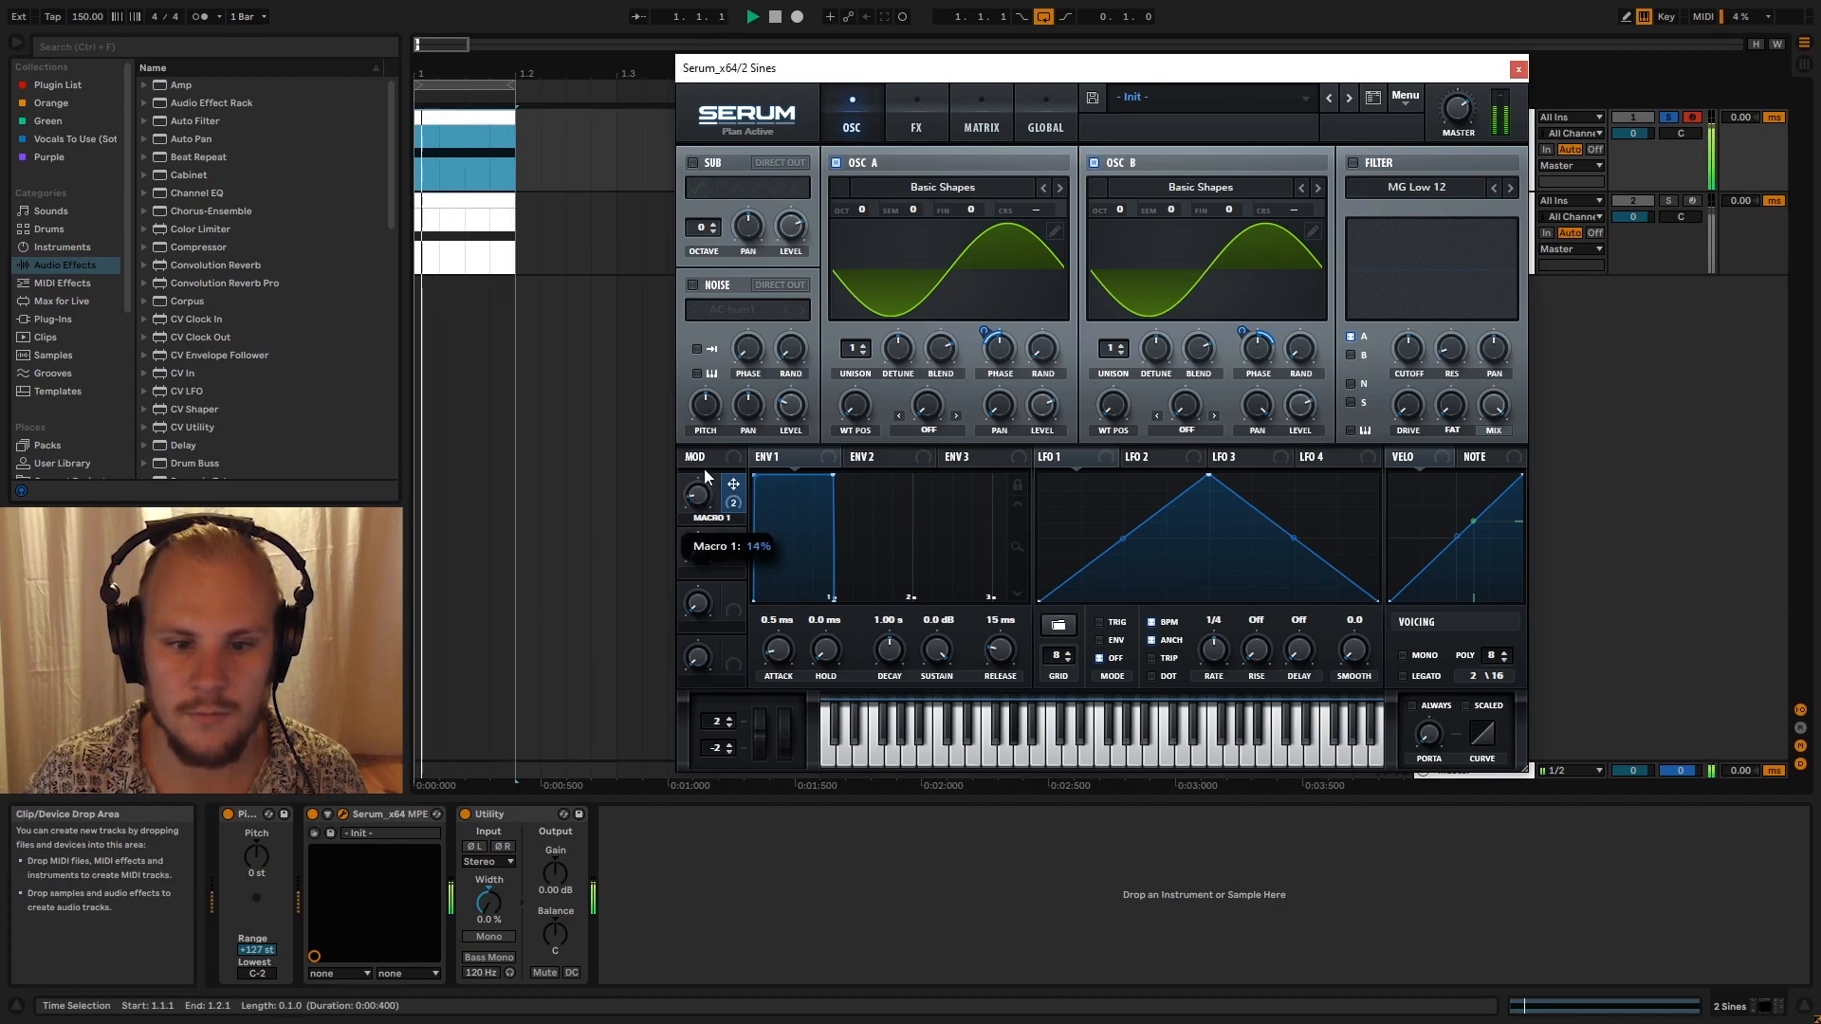
drag(703, 470, 757, 306)
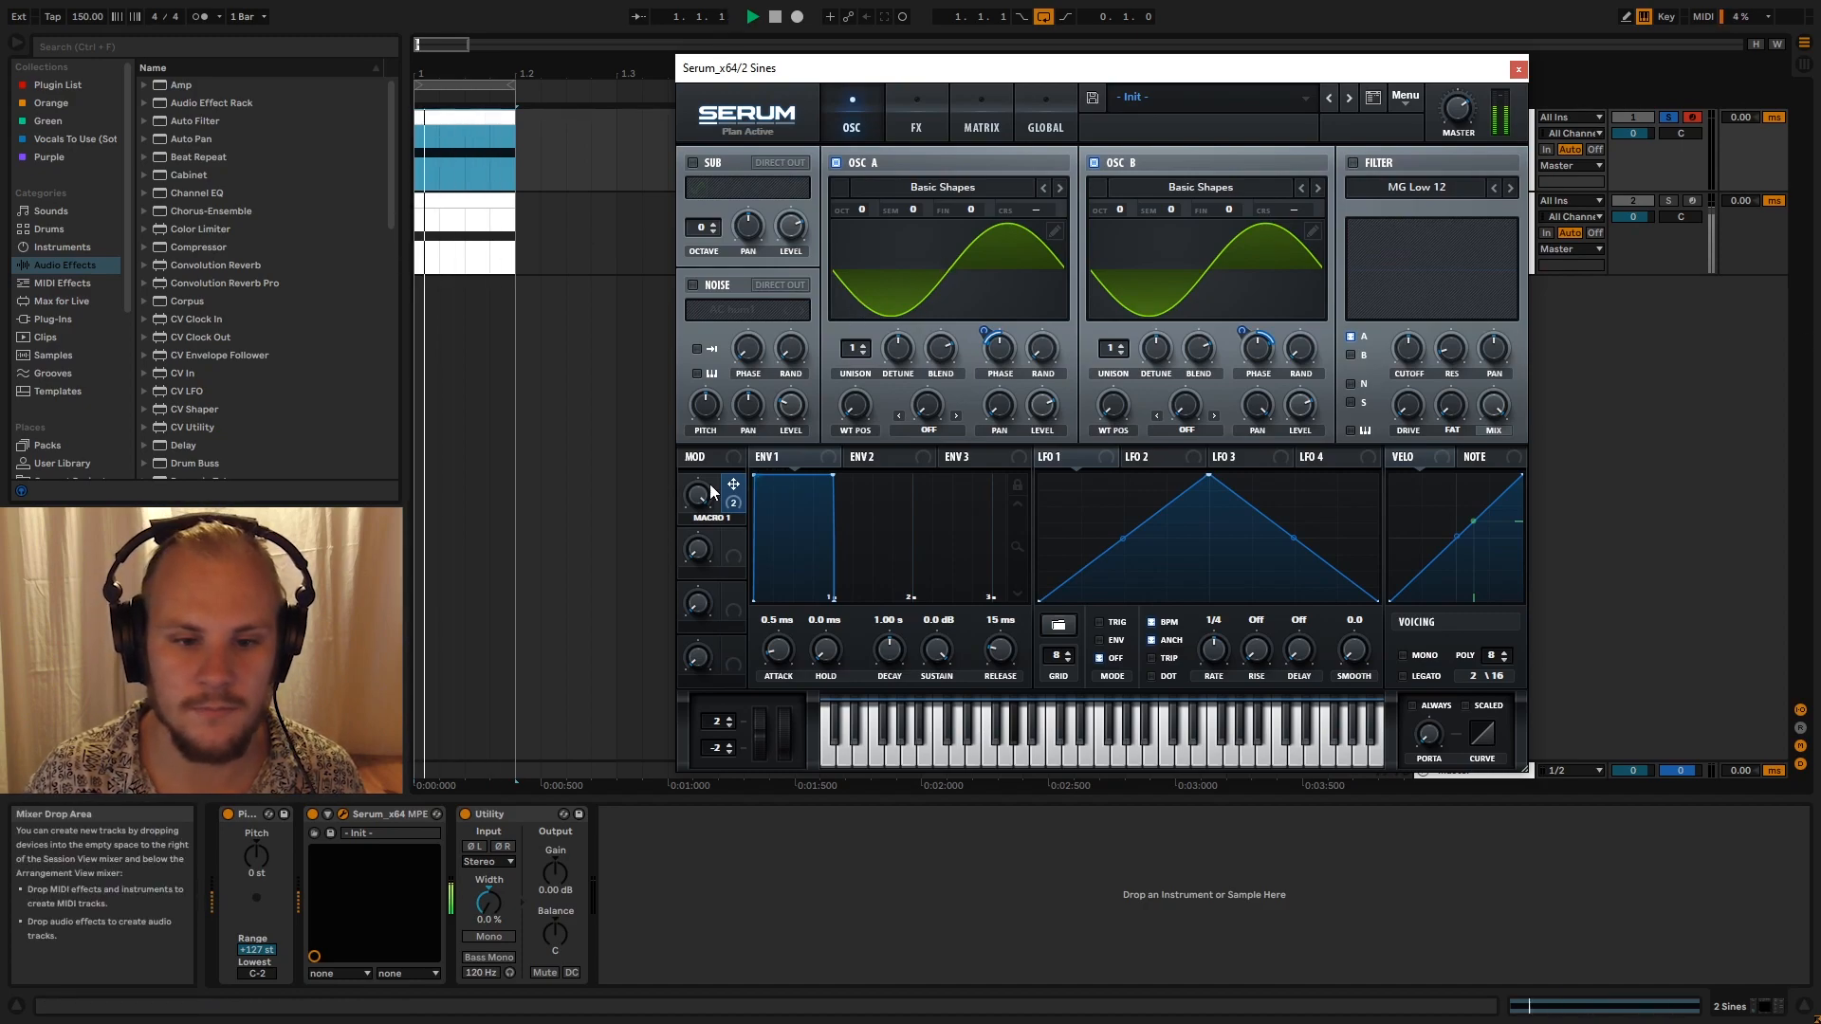
key(space)
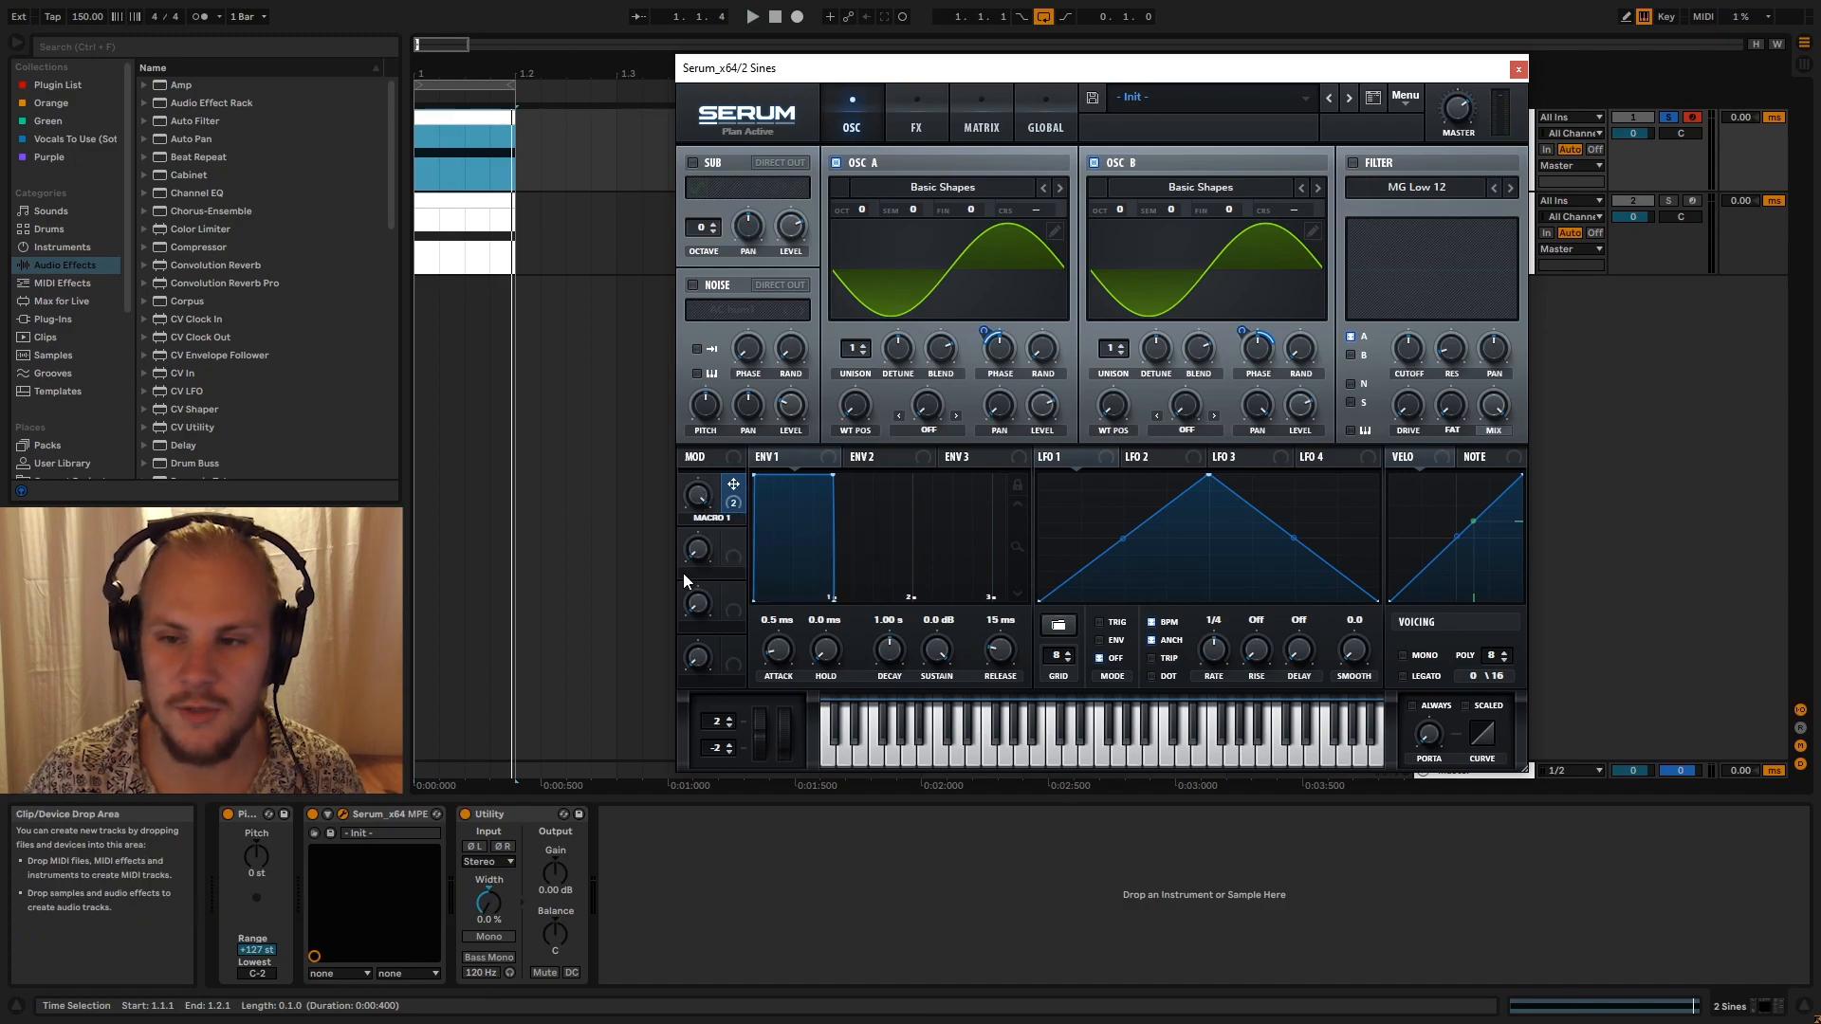
Close the 2 Sines Serum window and solo the 2 Saws track
click(1518, 68)
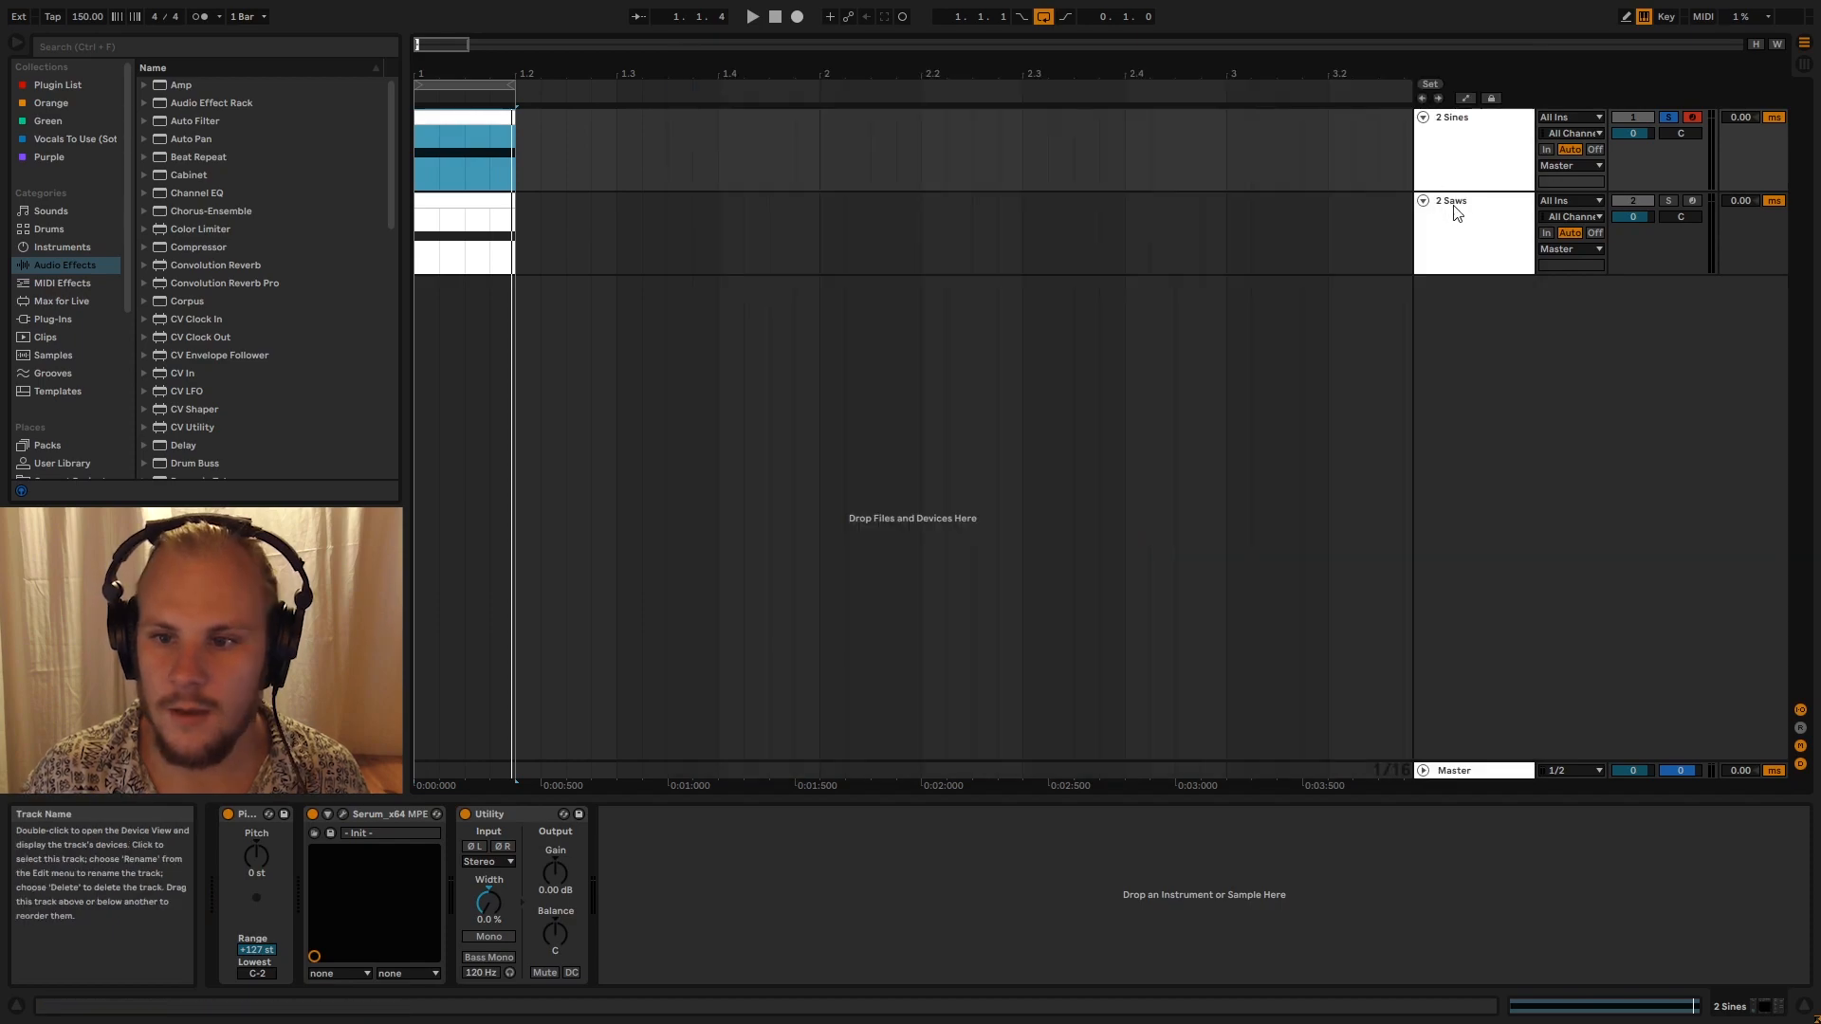
click(1449, 209)
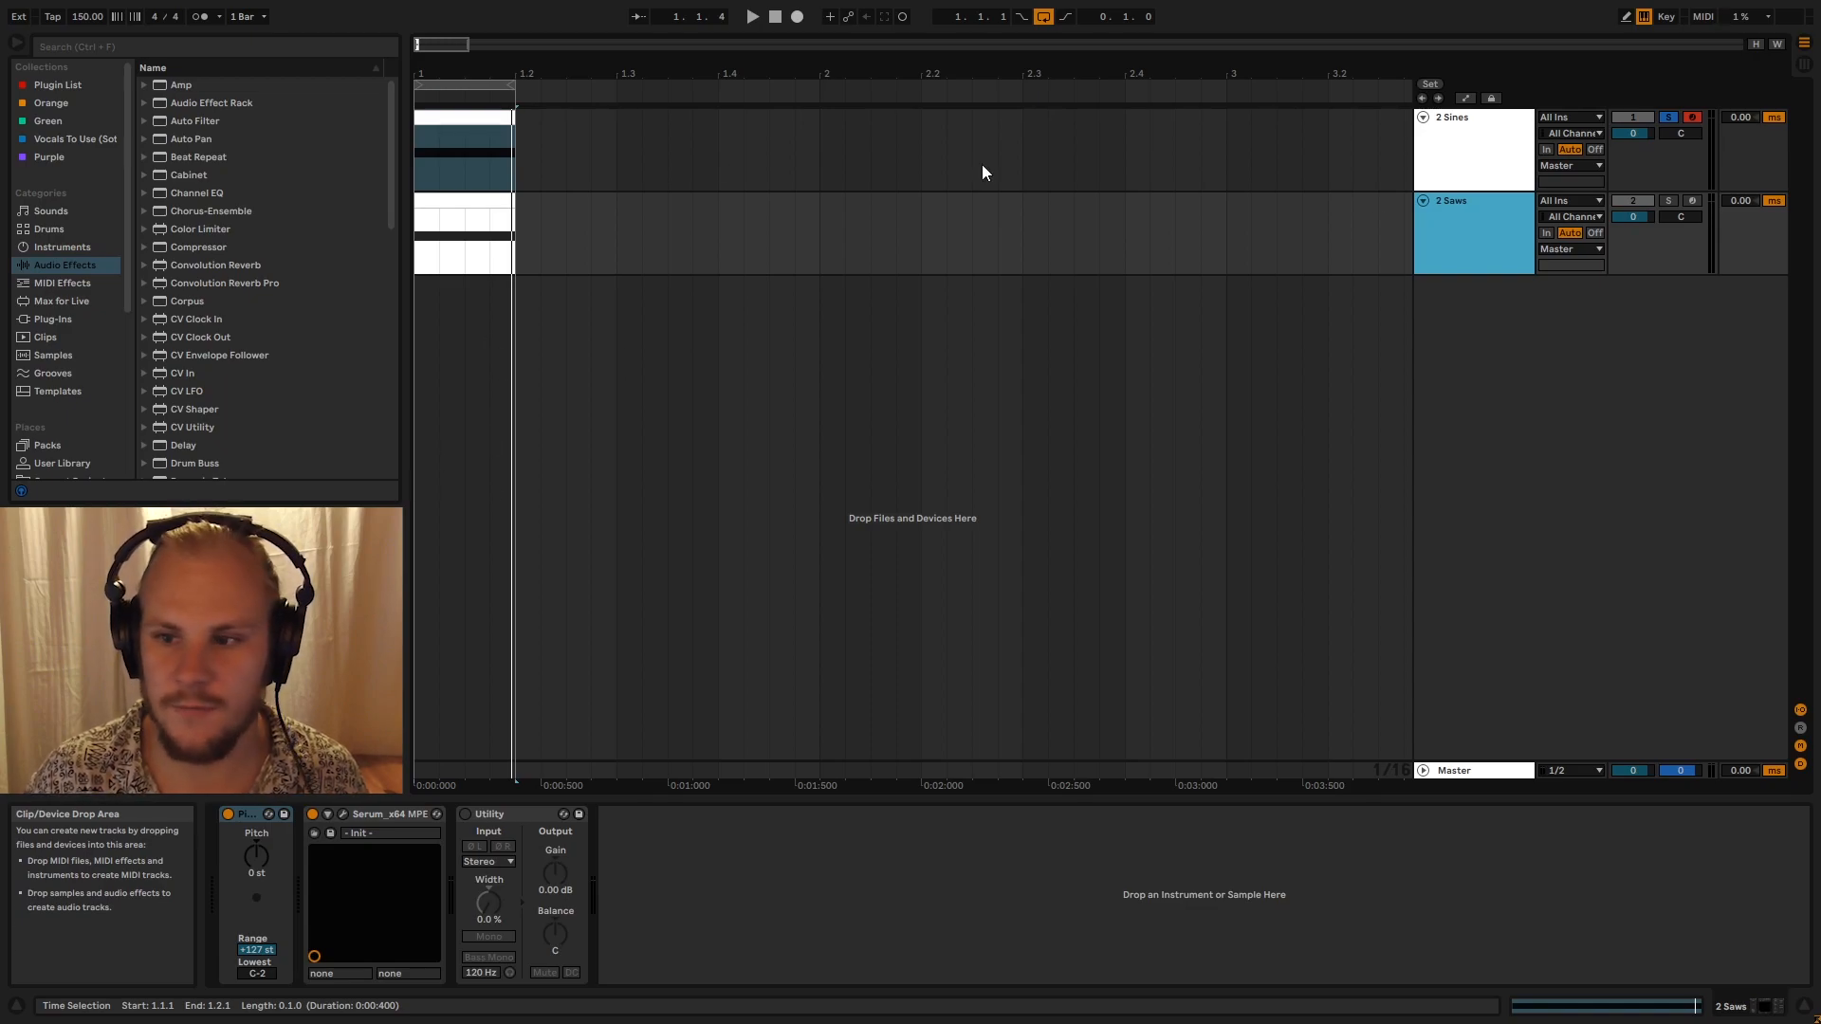
click(1669, 201)
key(Down)
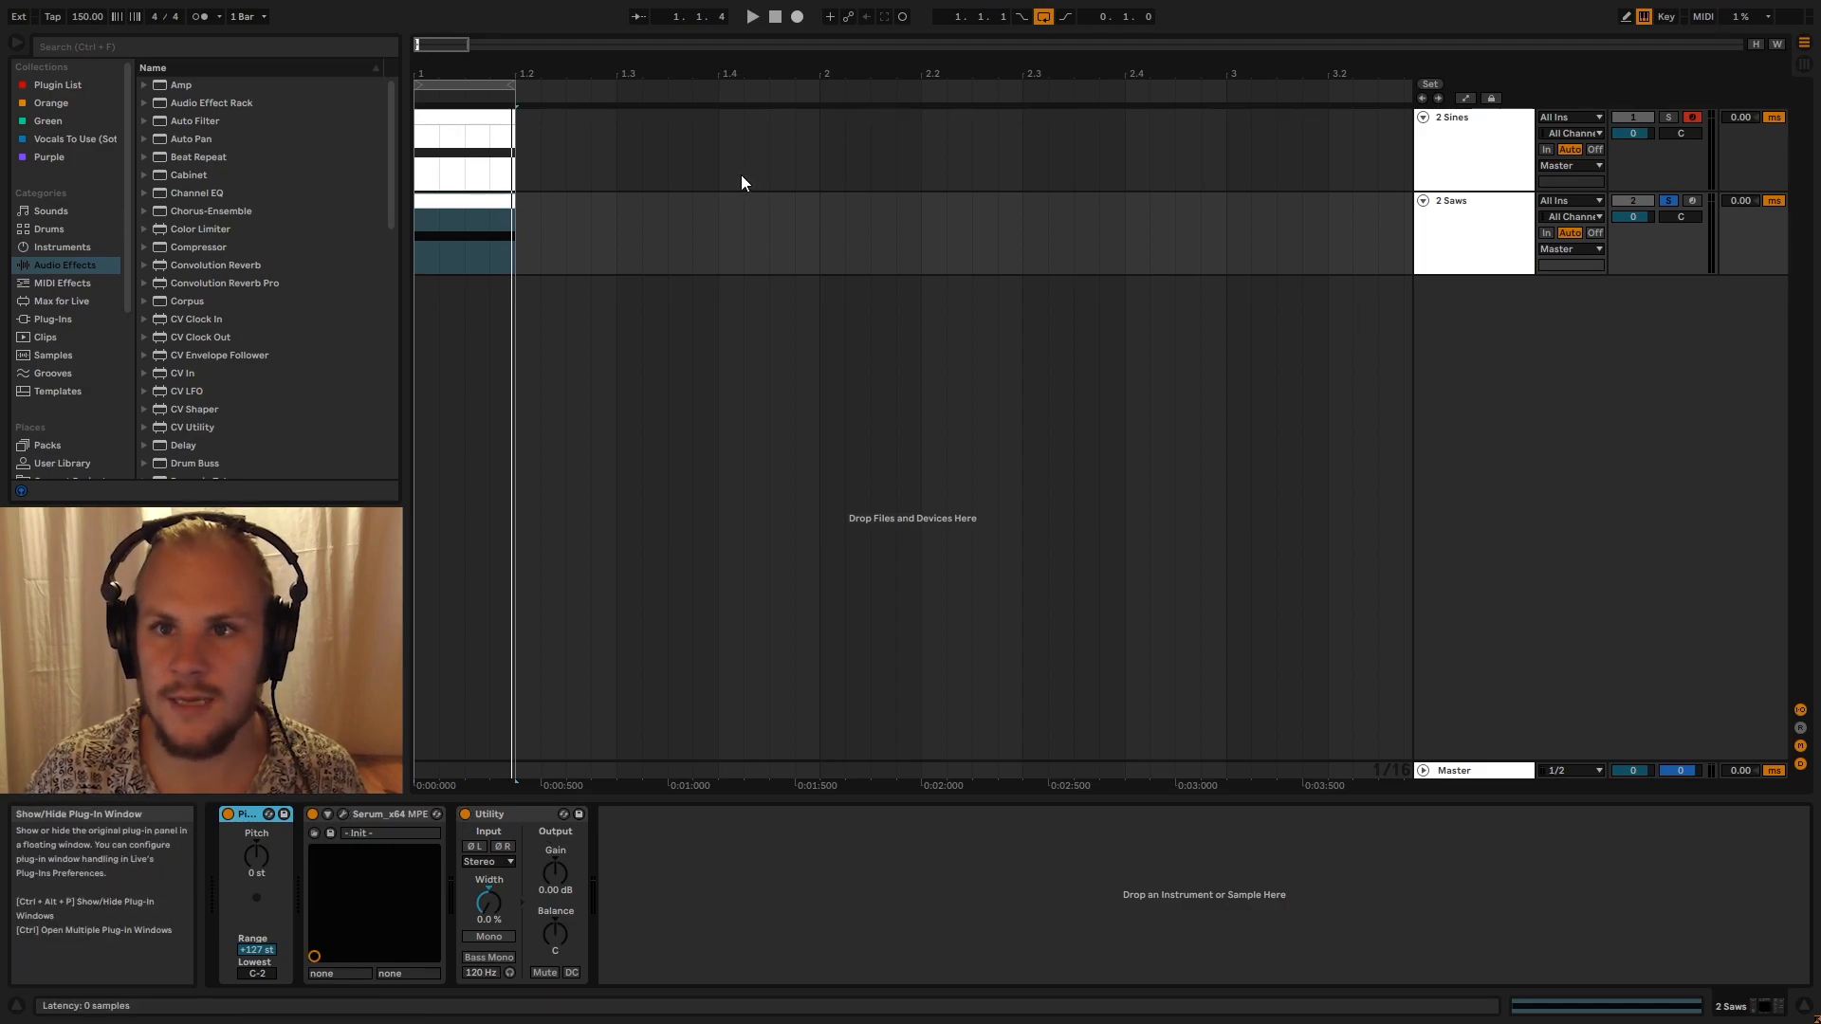
Open Serum on the 2 Saws track and raise Macro 1 to 100% while auditioning the loop
key(ctrl+alt+p)
drag(563, 95, 1216, 78)
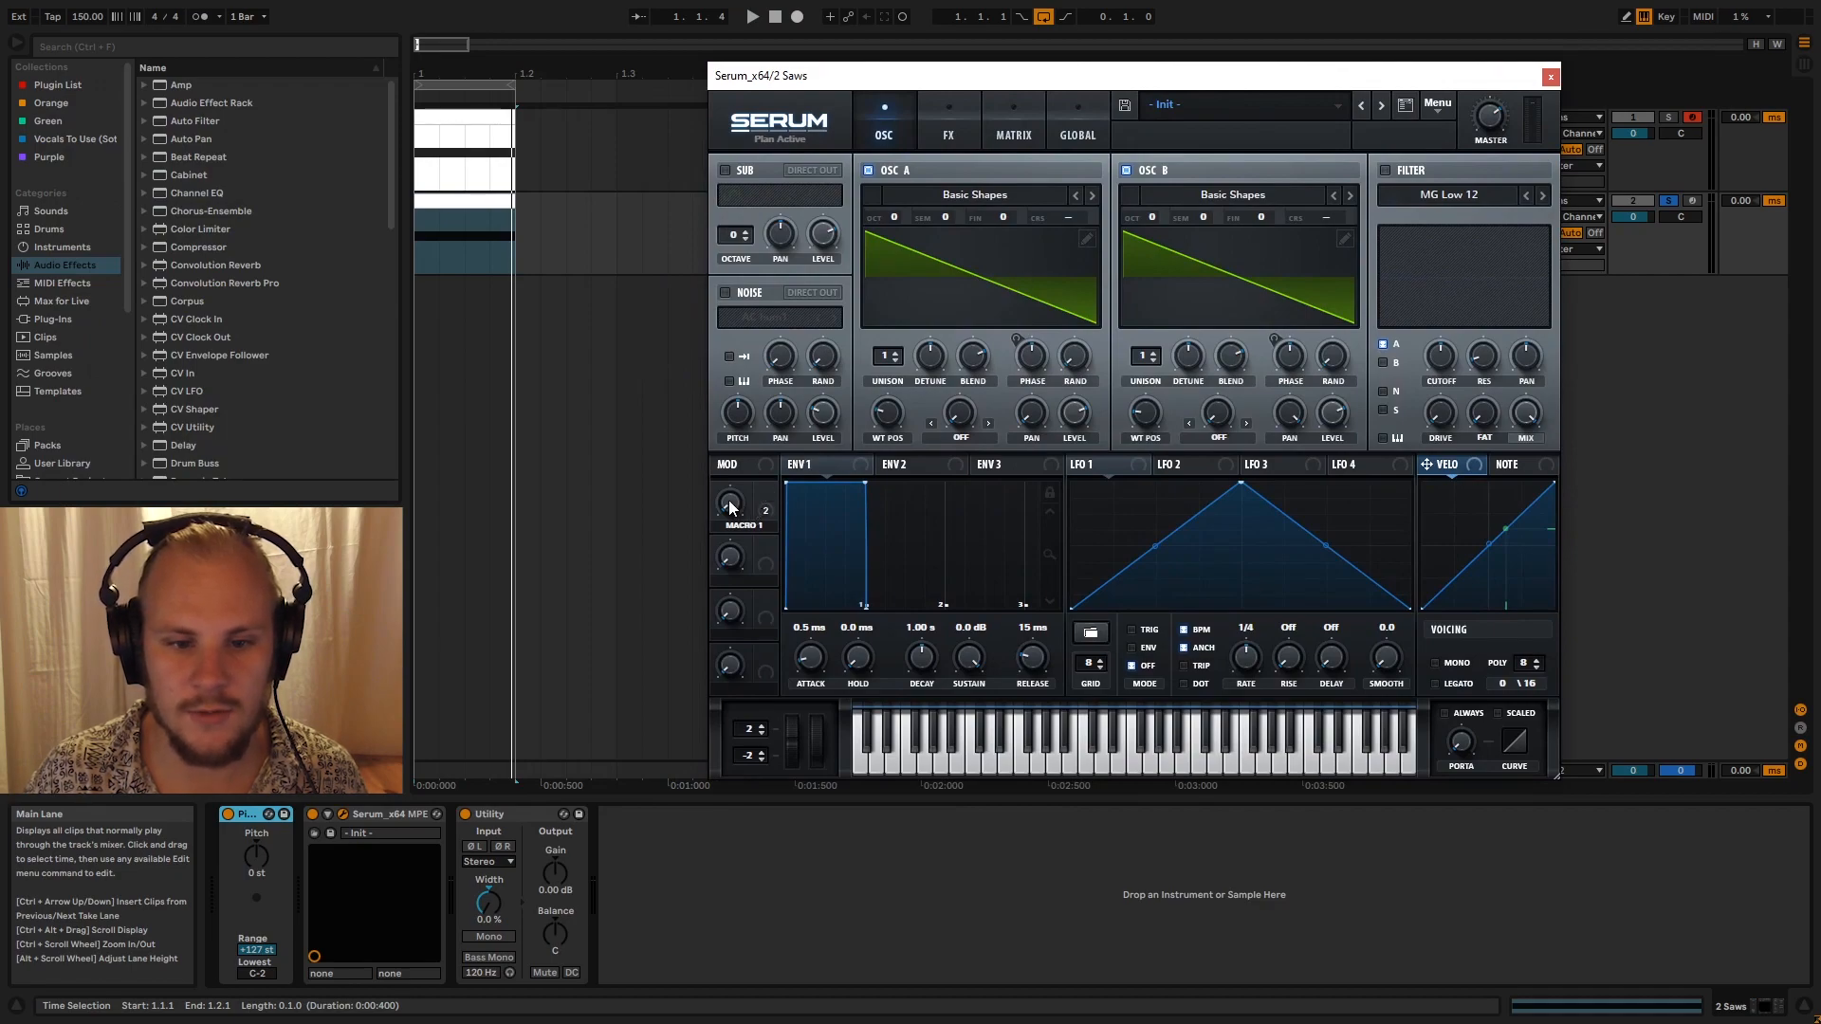
key(space)
drag(730, 507, 801, 292)
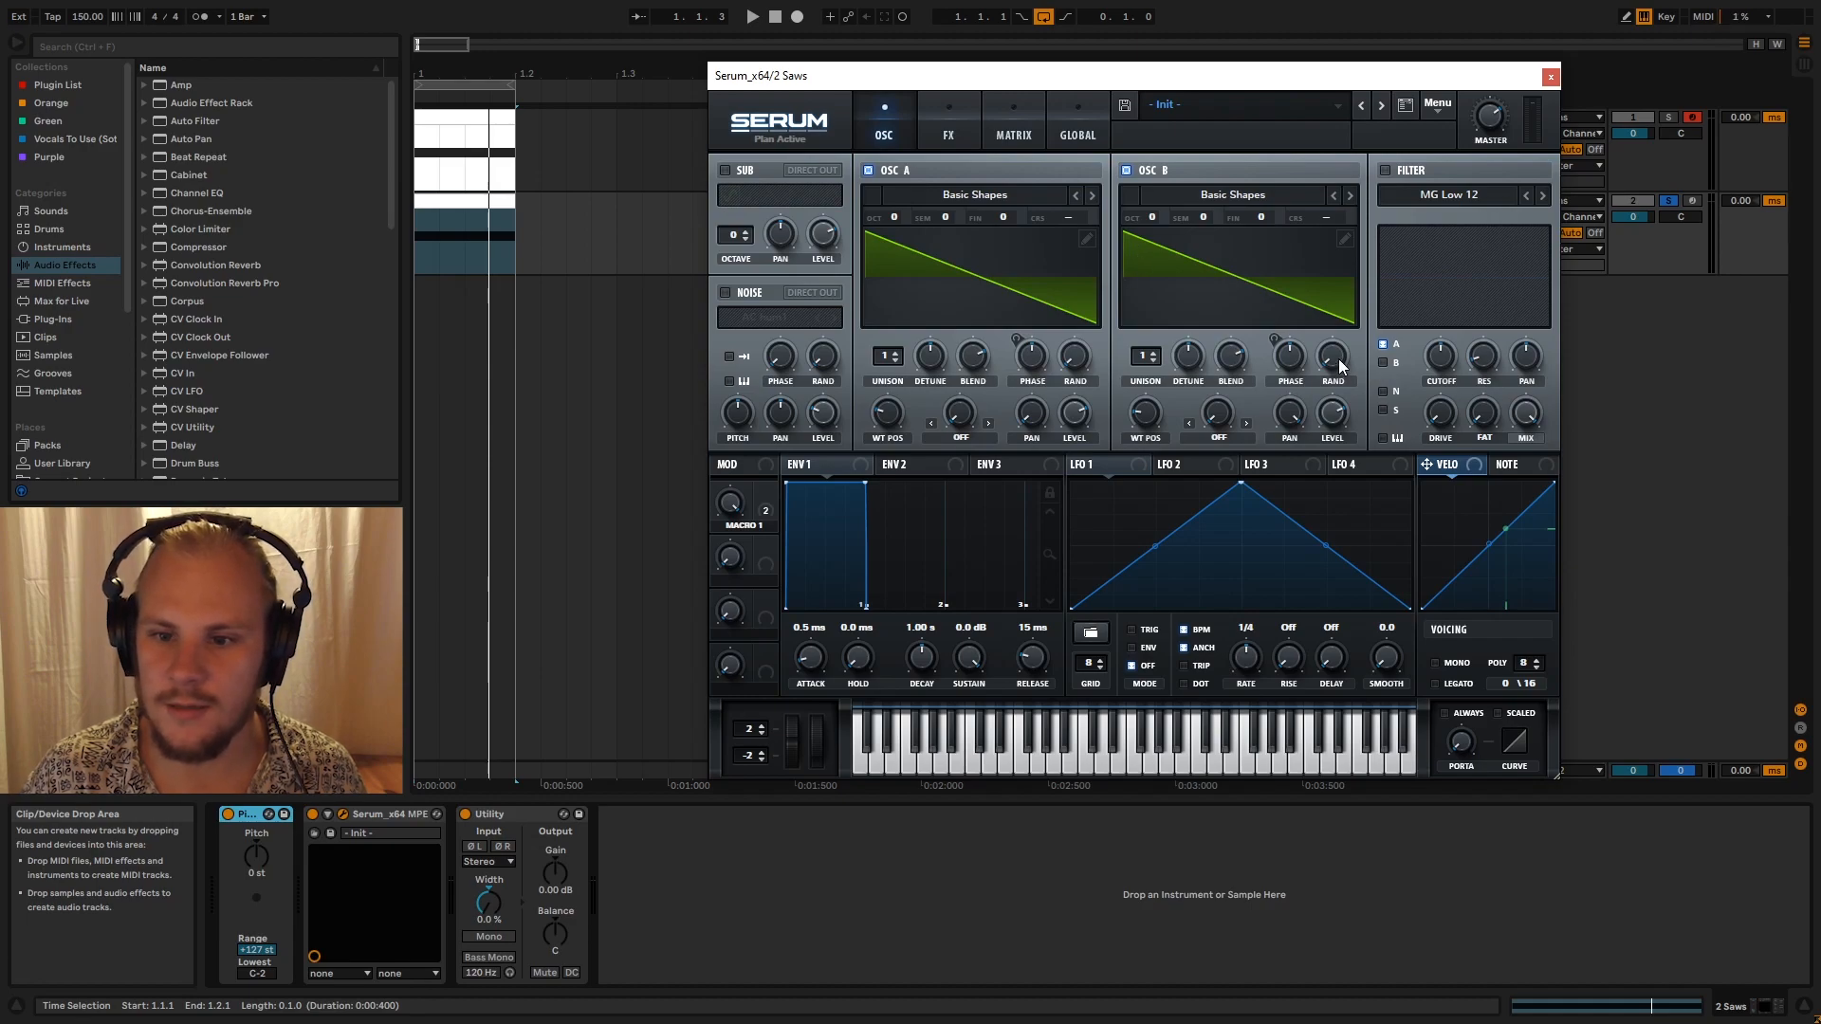
mouse_move(1290, 364)
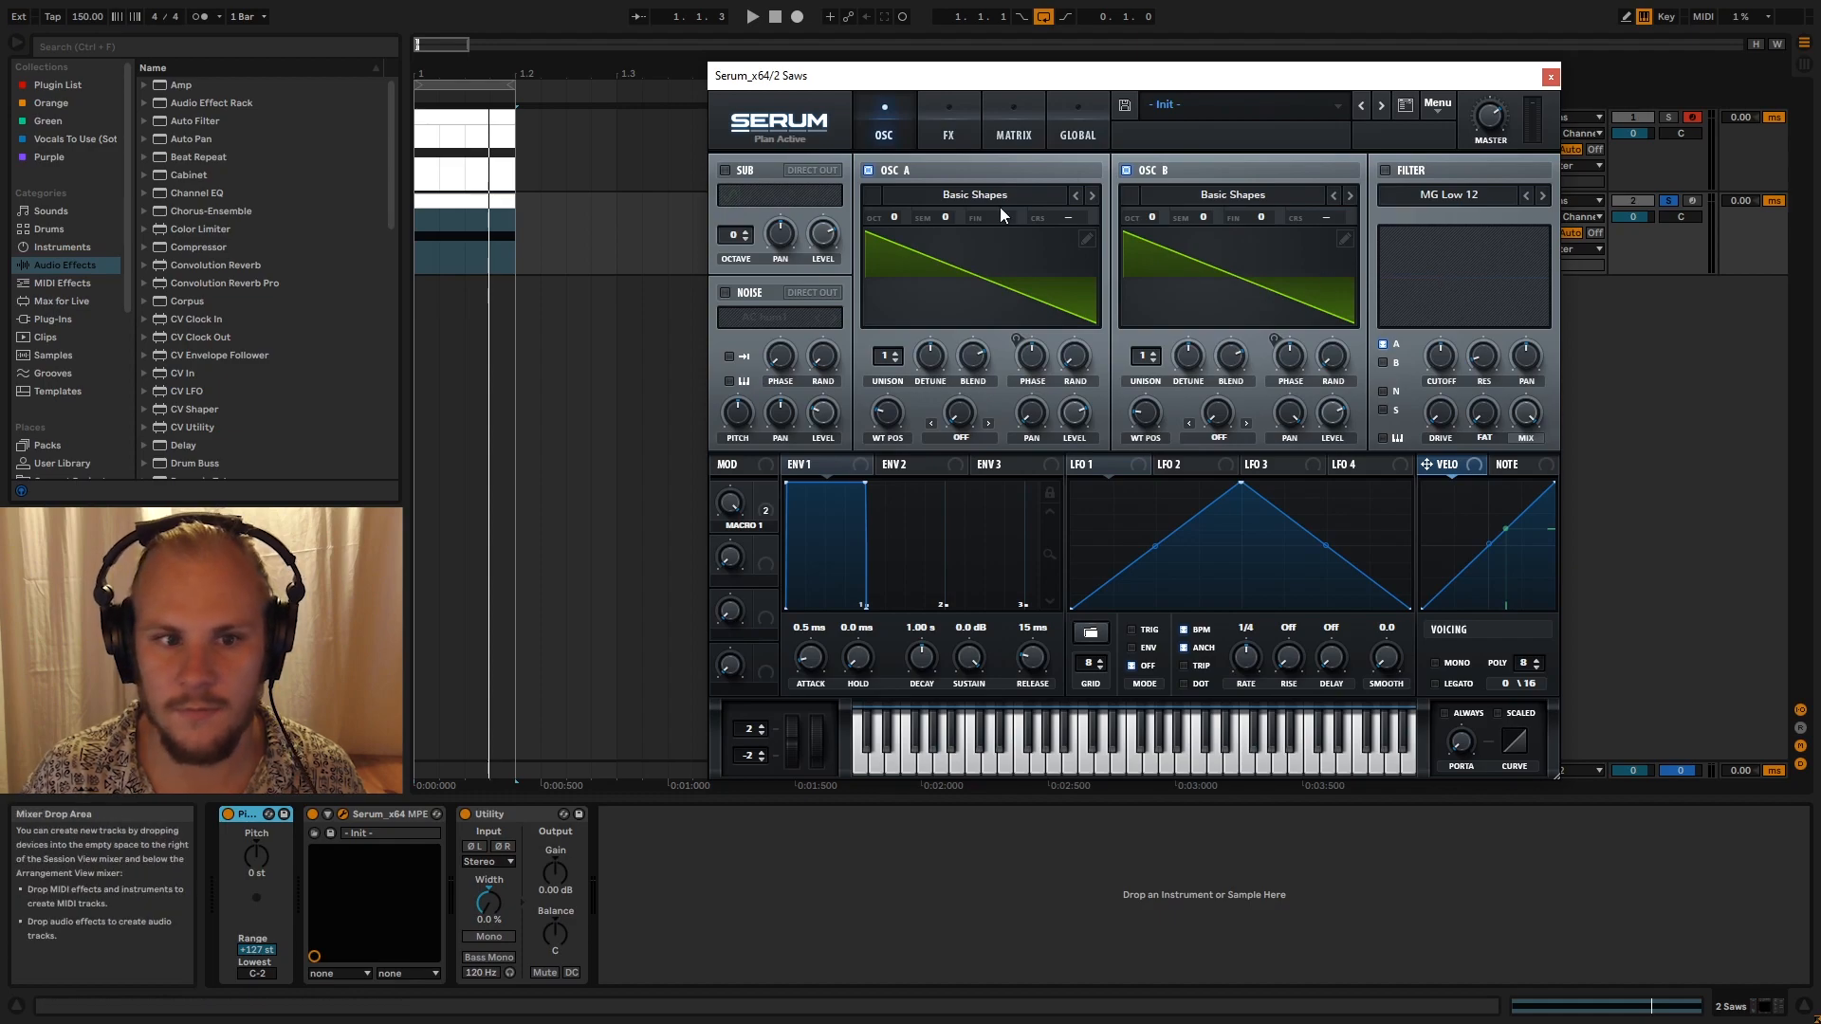
click(480, 200)
key(space)
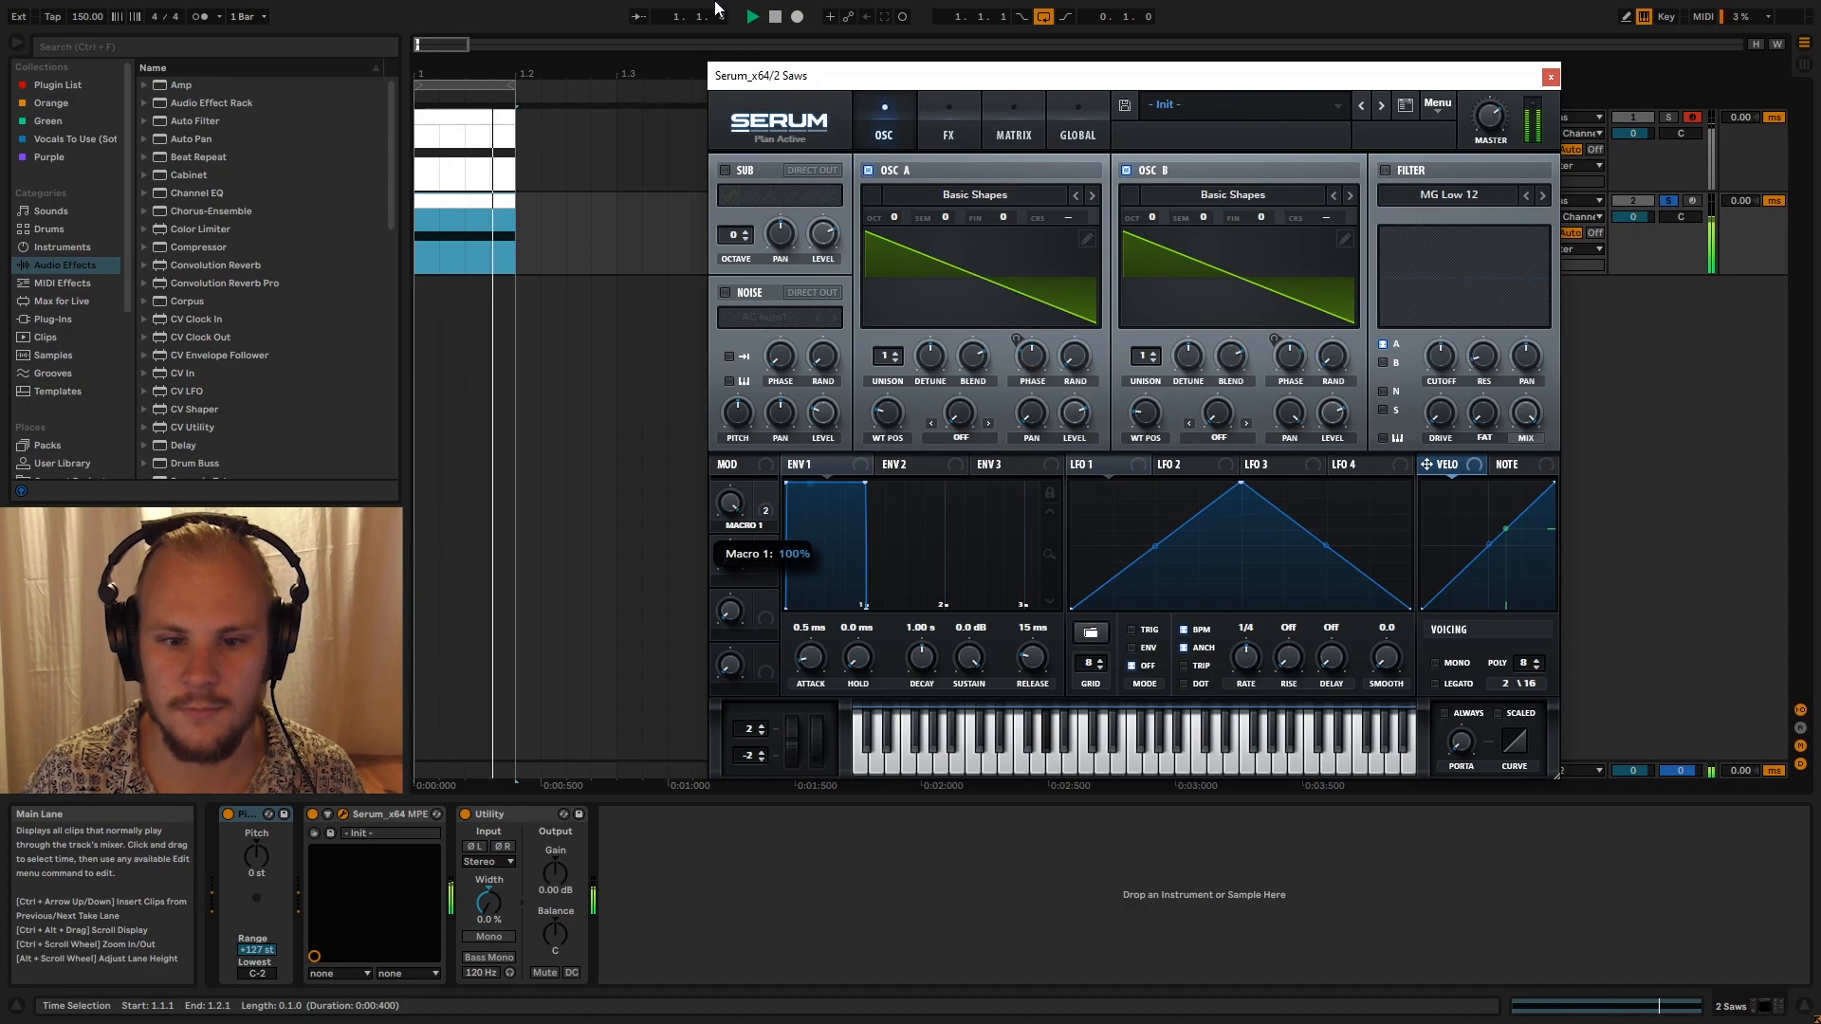
key(space)
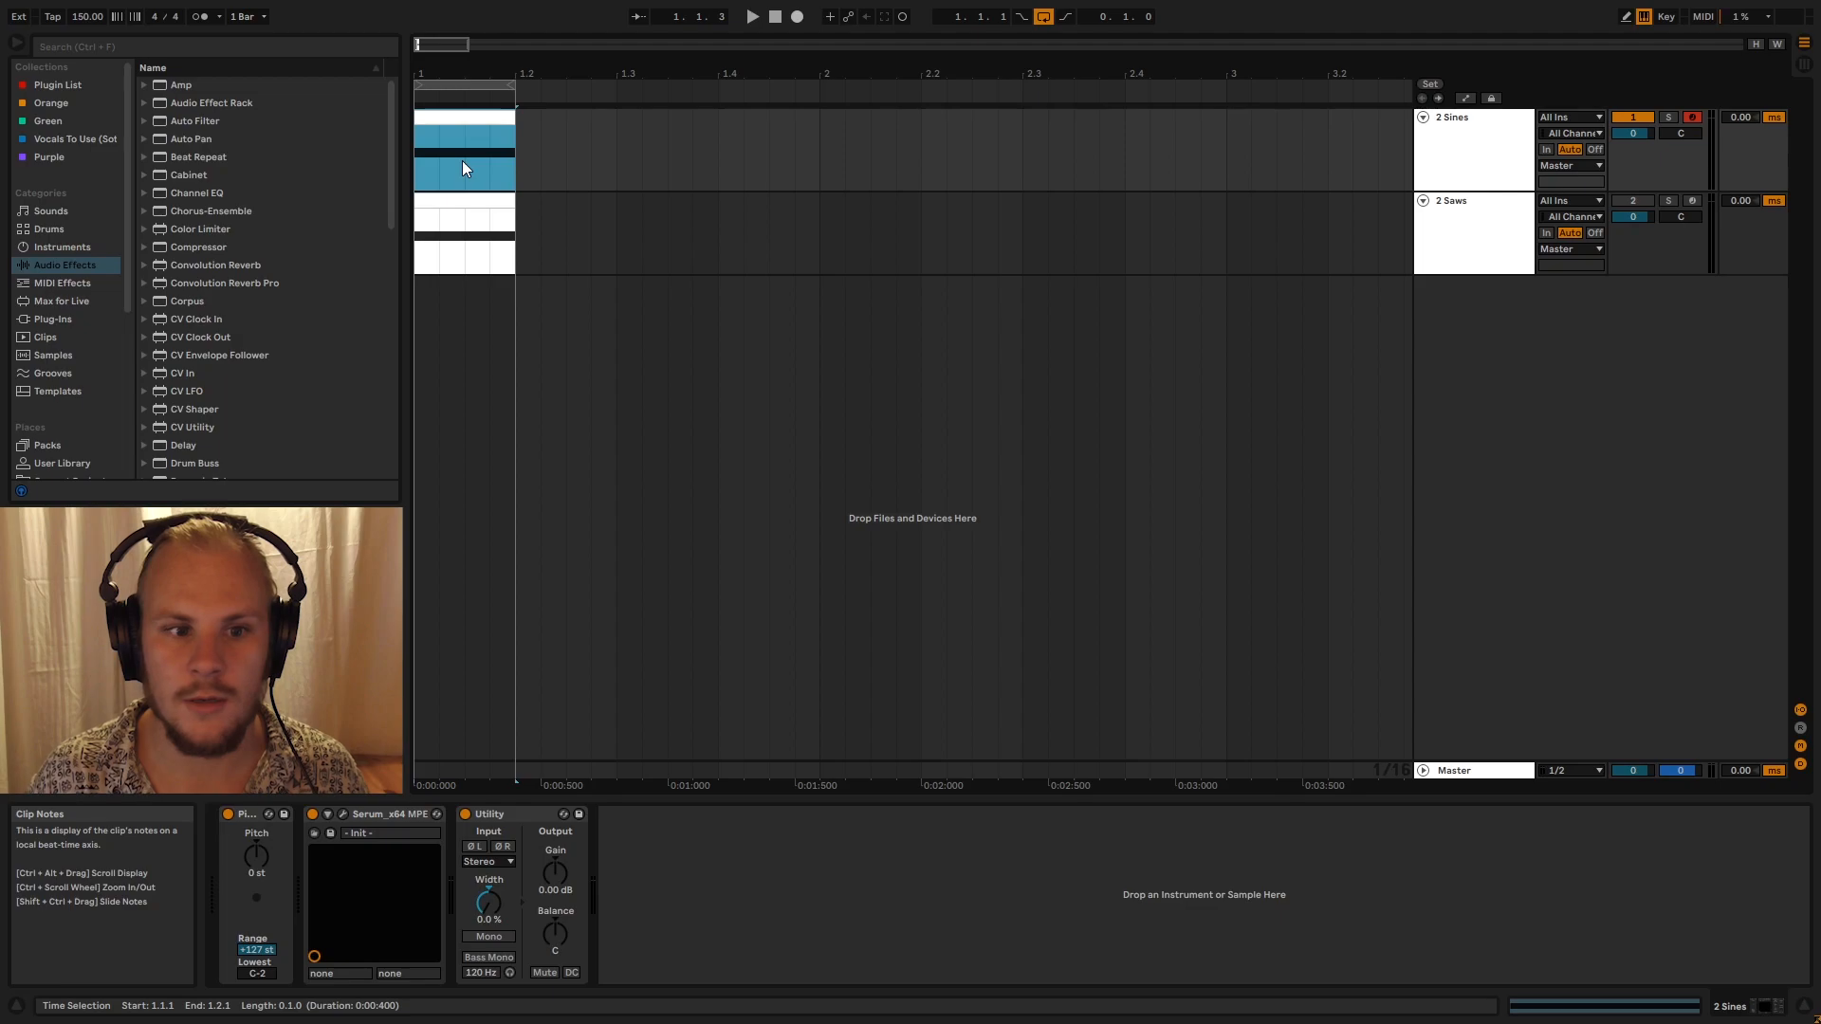
Bypass the Utility device on the 2 Sines track and open that track's Serum window
click(503, 815)
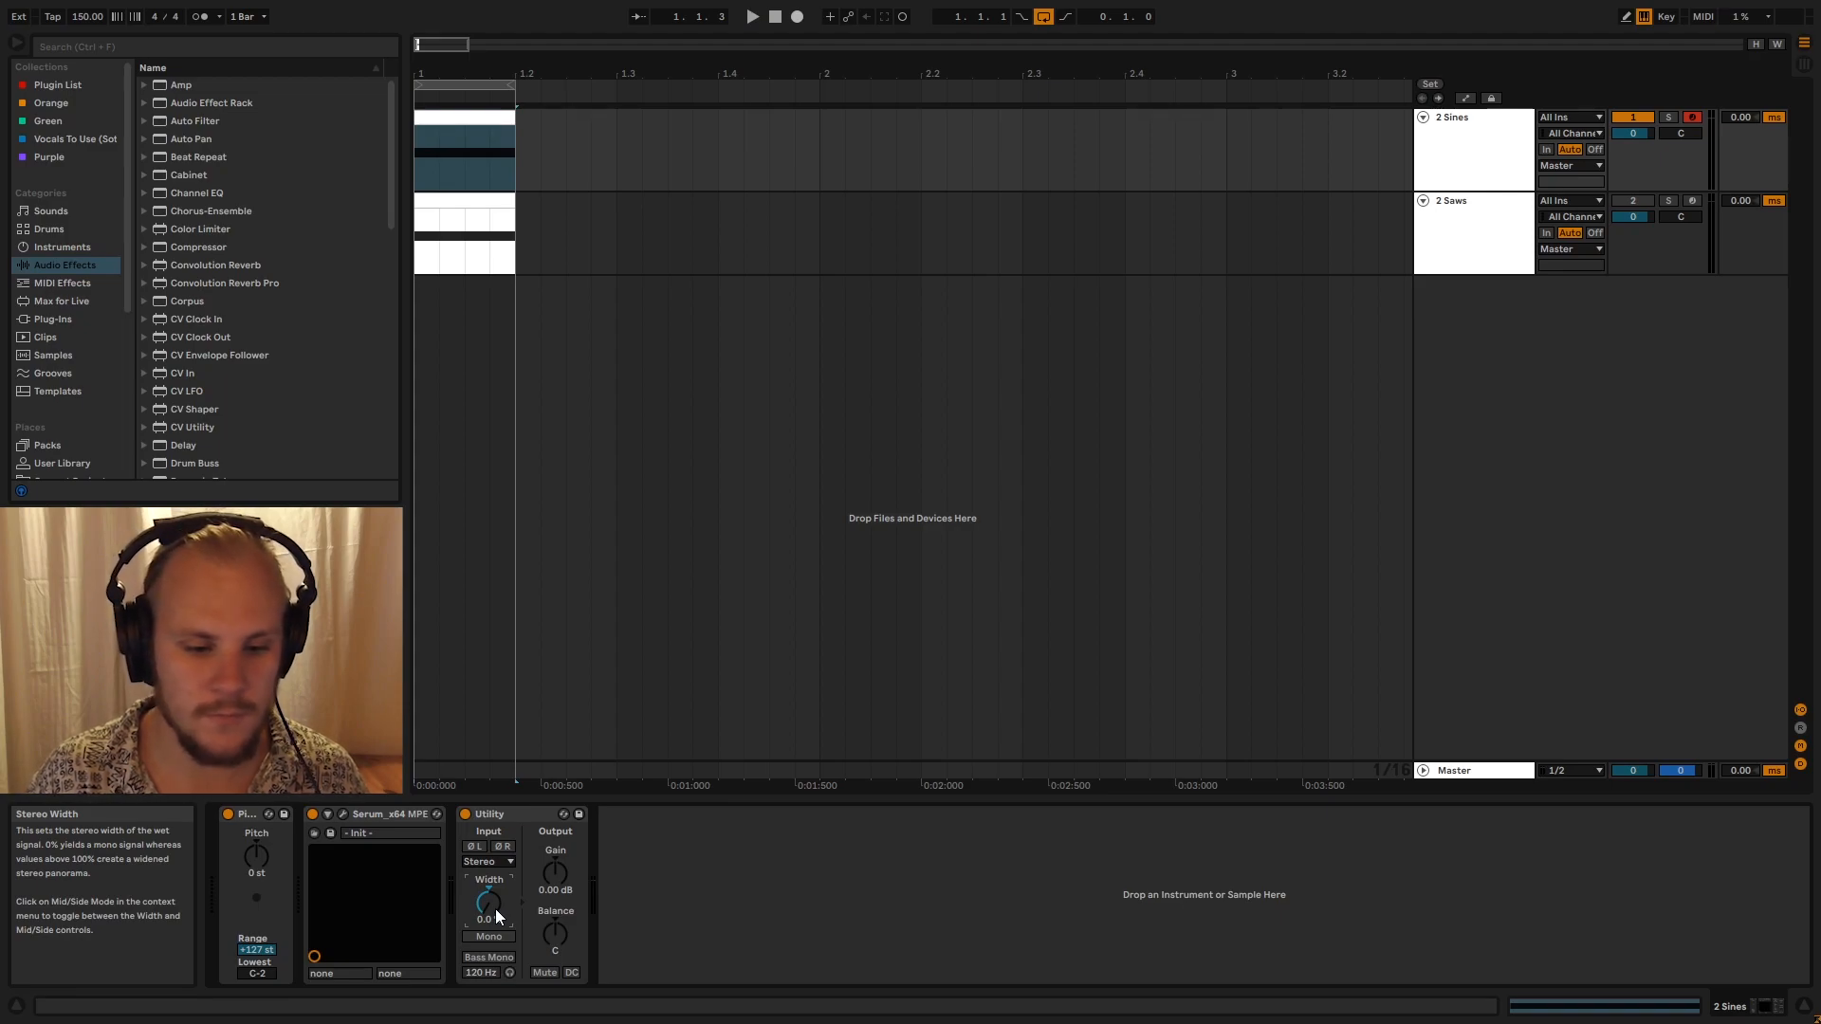
click(465, 813)
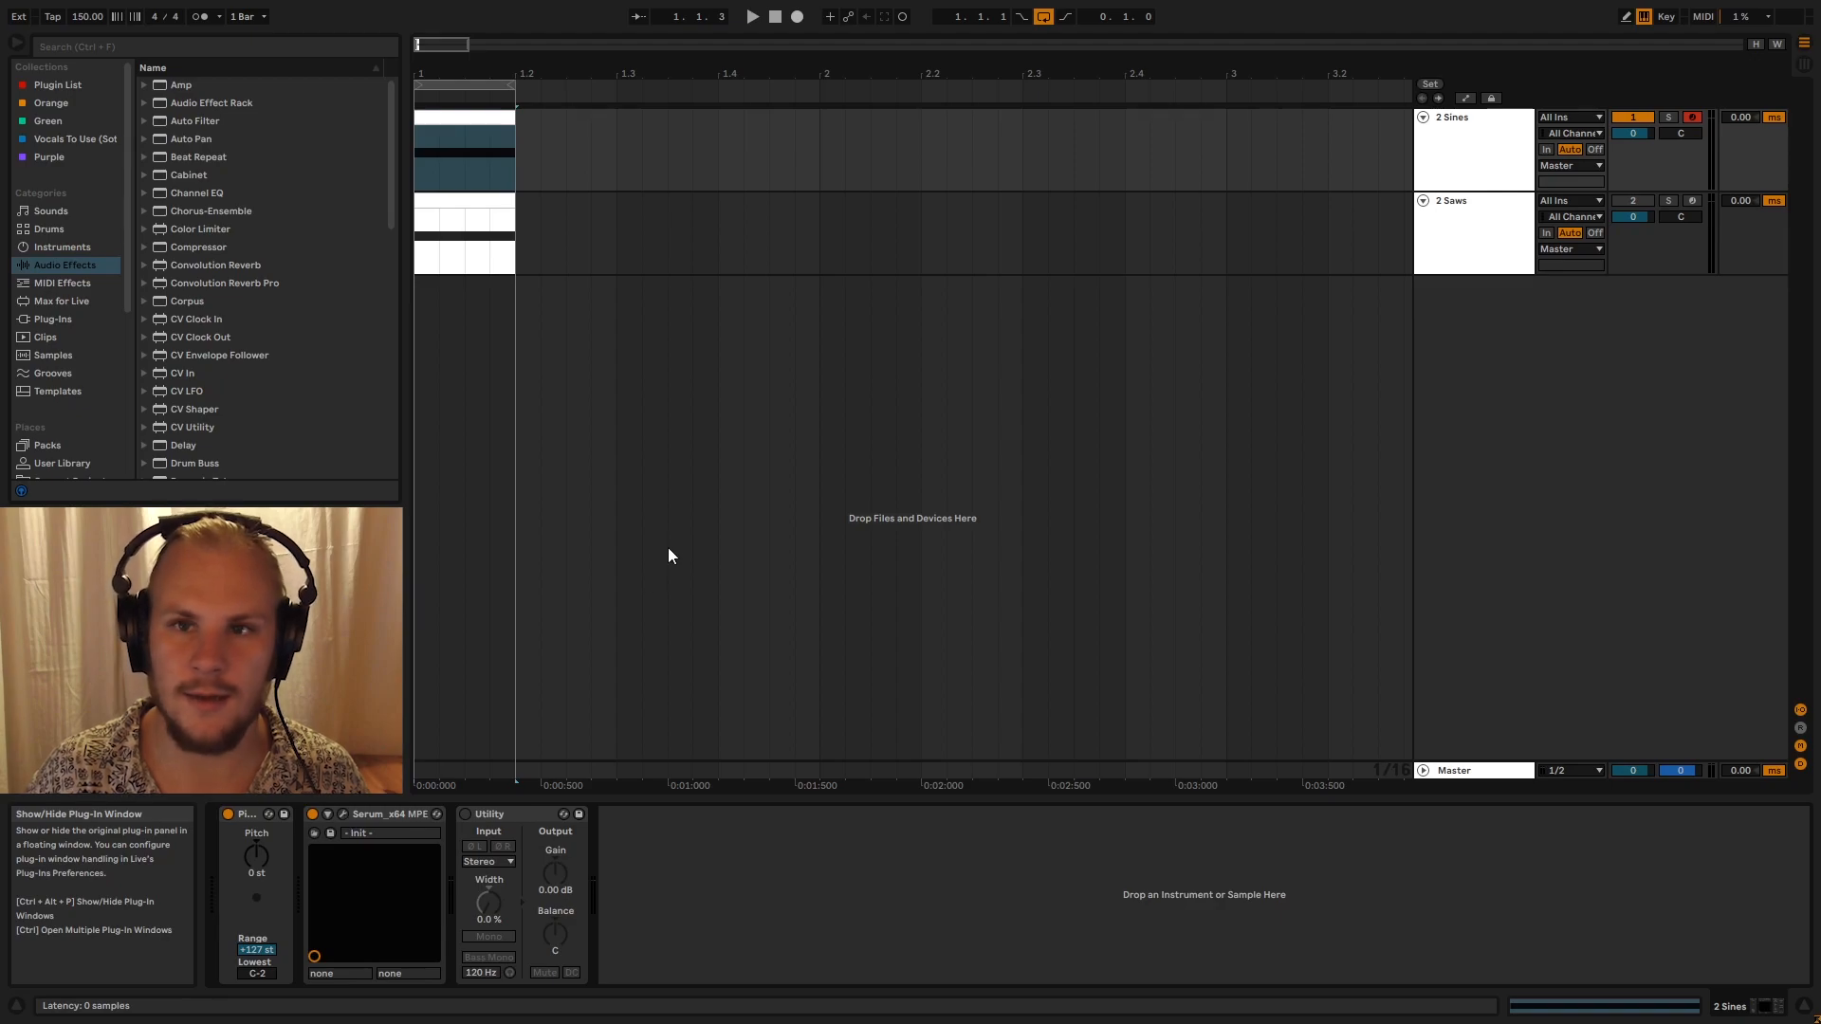
key(ctrl+alt+p)
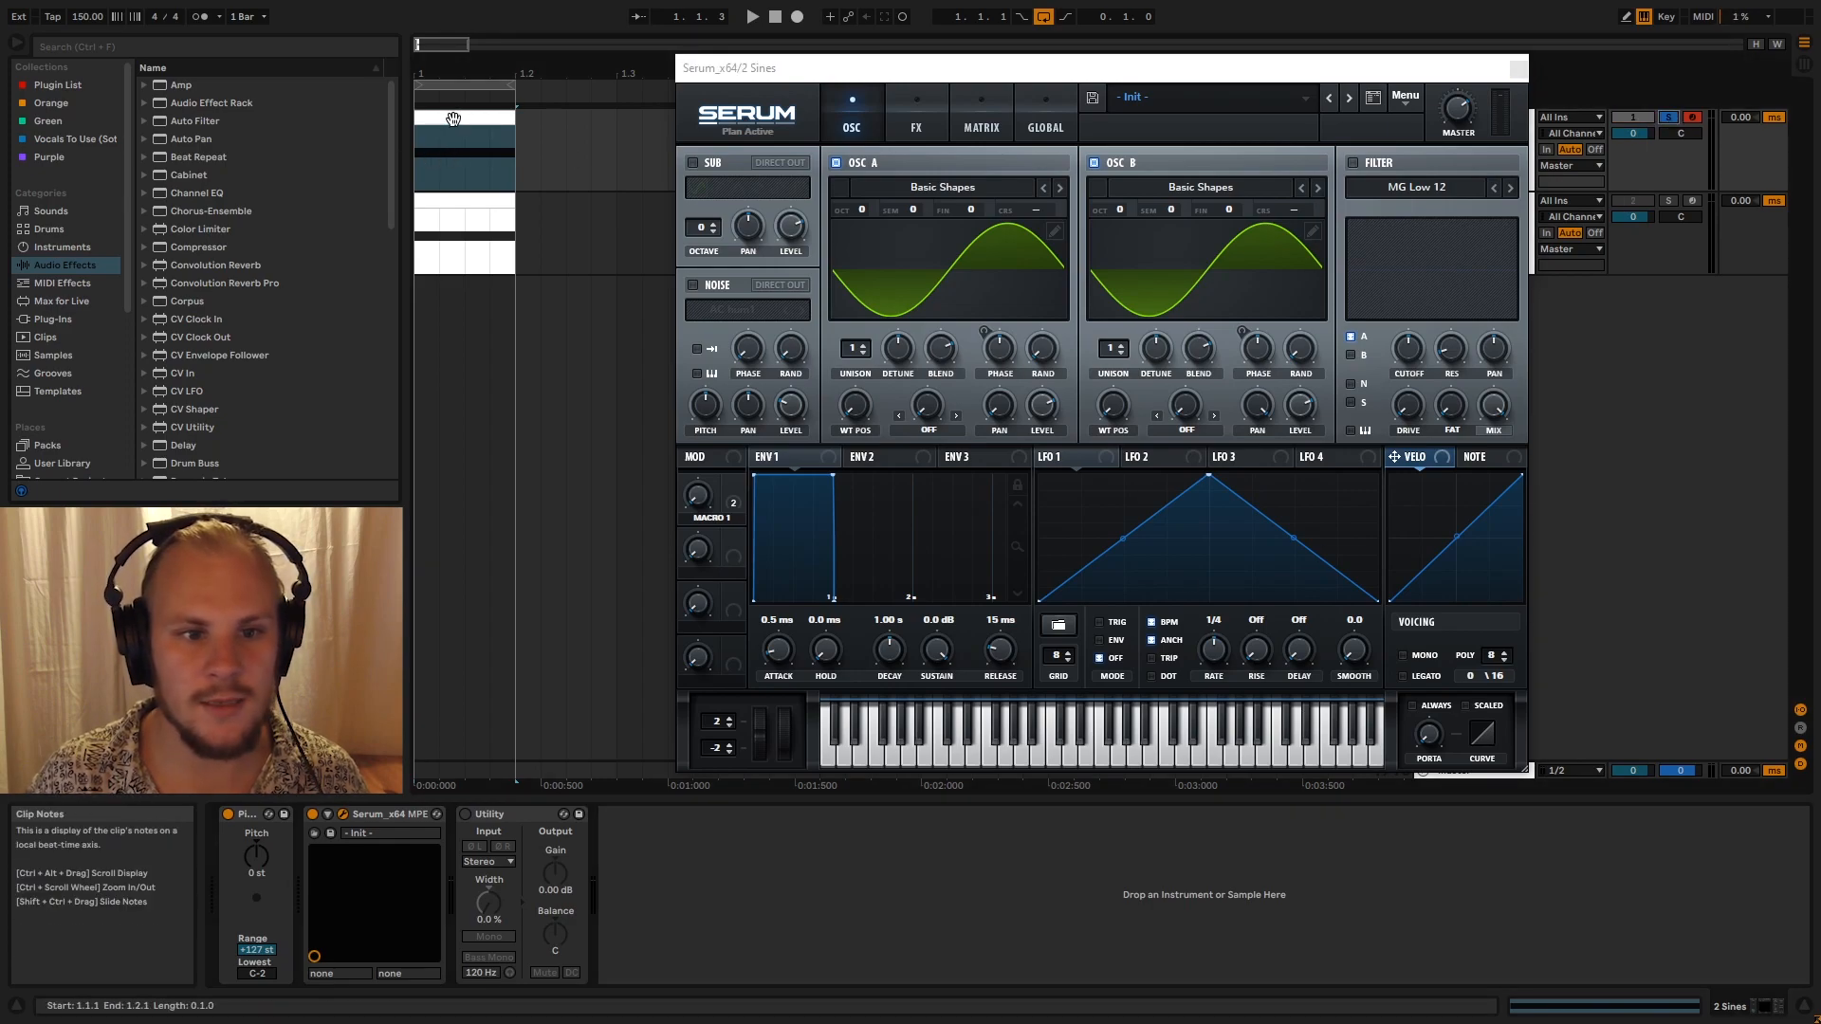
Play the 2 Sines loop from 1.1.1 with Utility bypassed, and stop playback
click(508, 225)
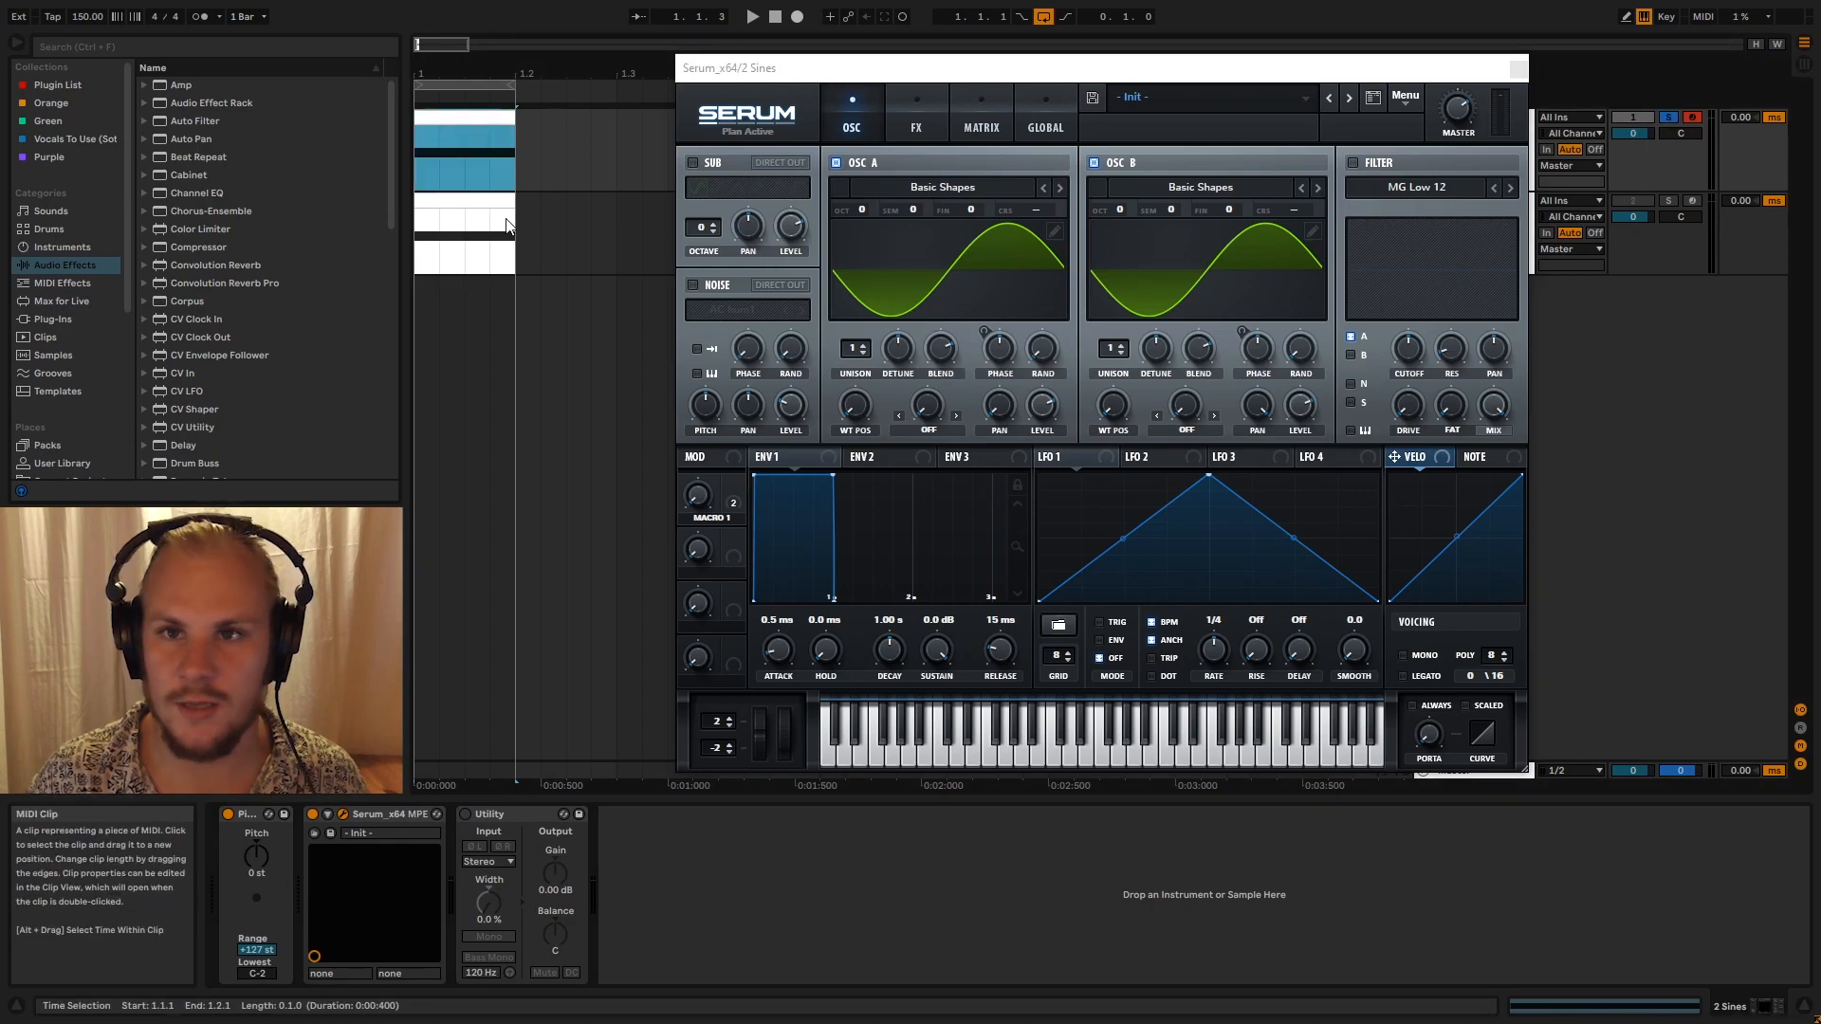
click(422, 172)
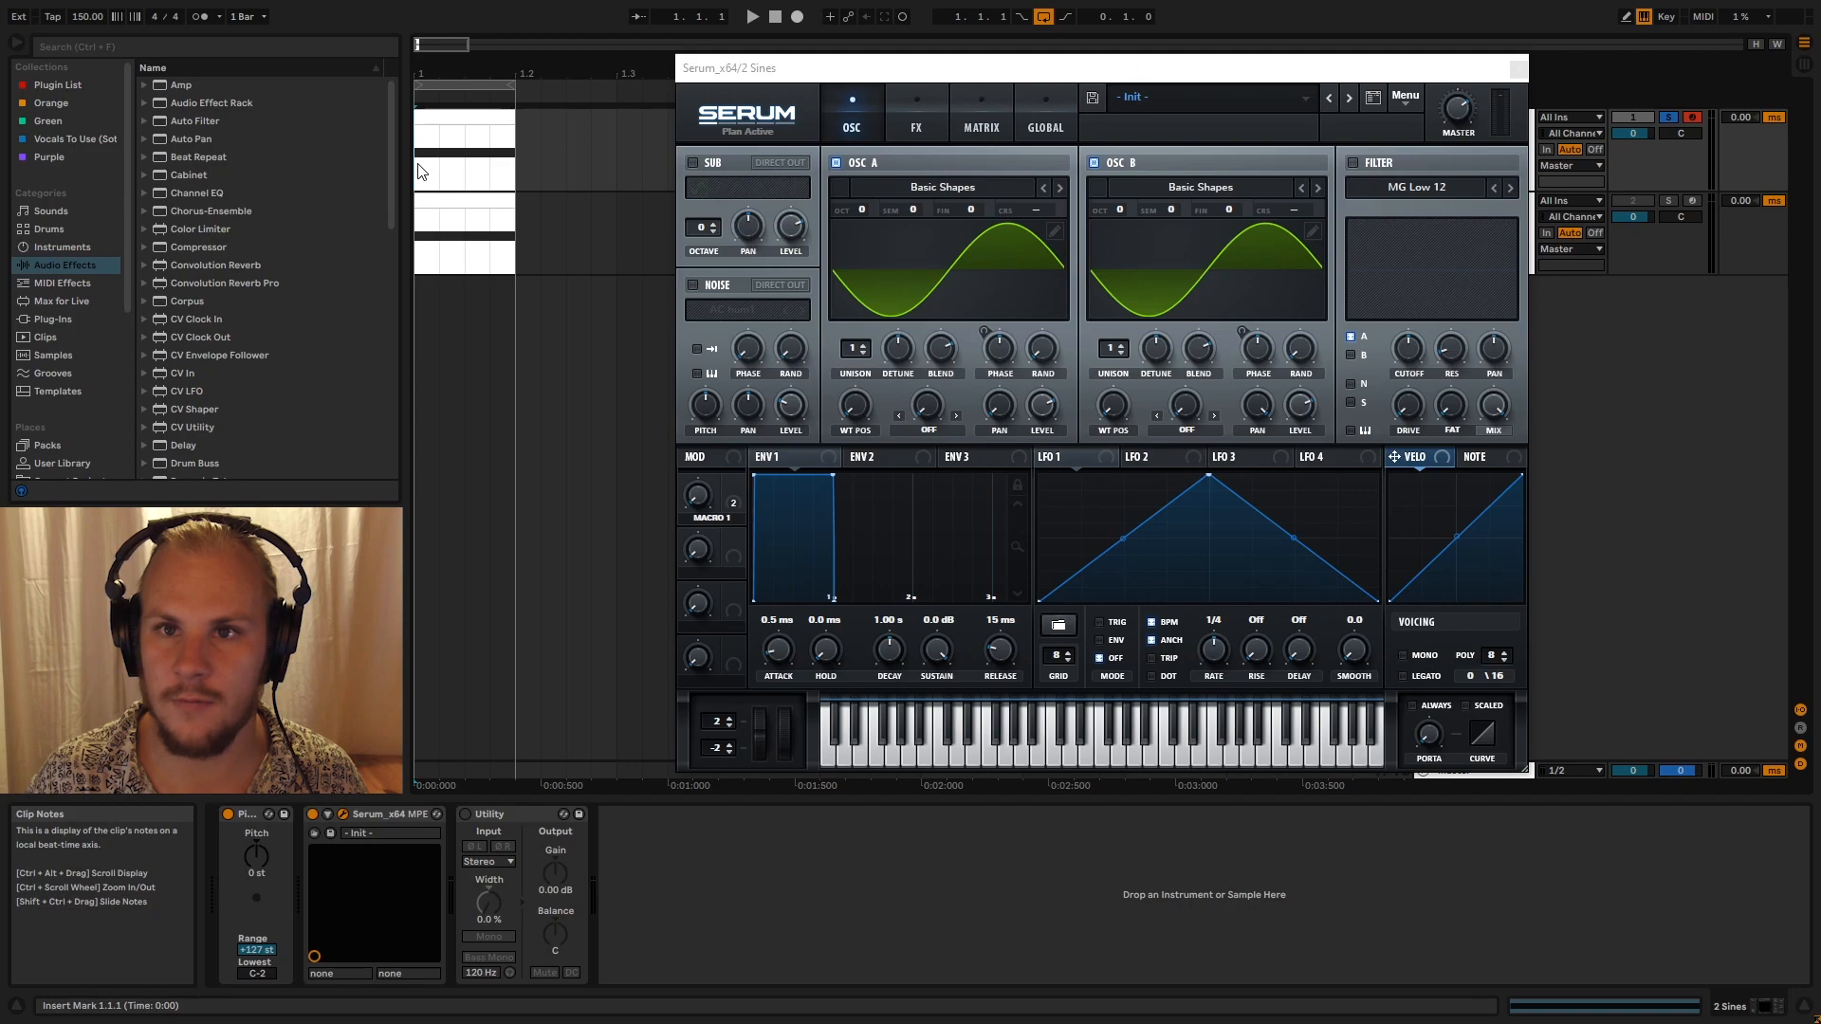
key(space)
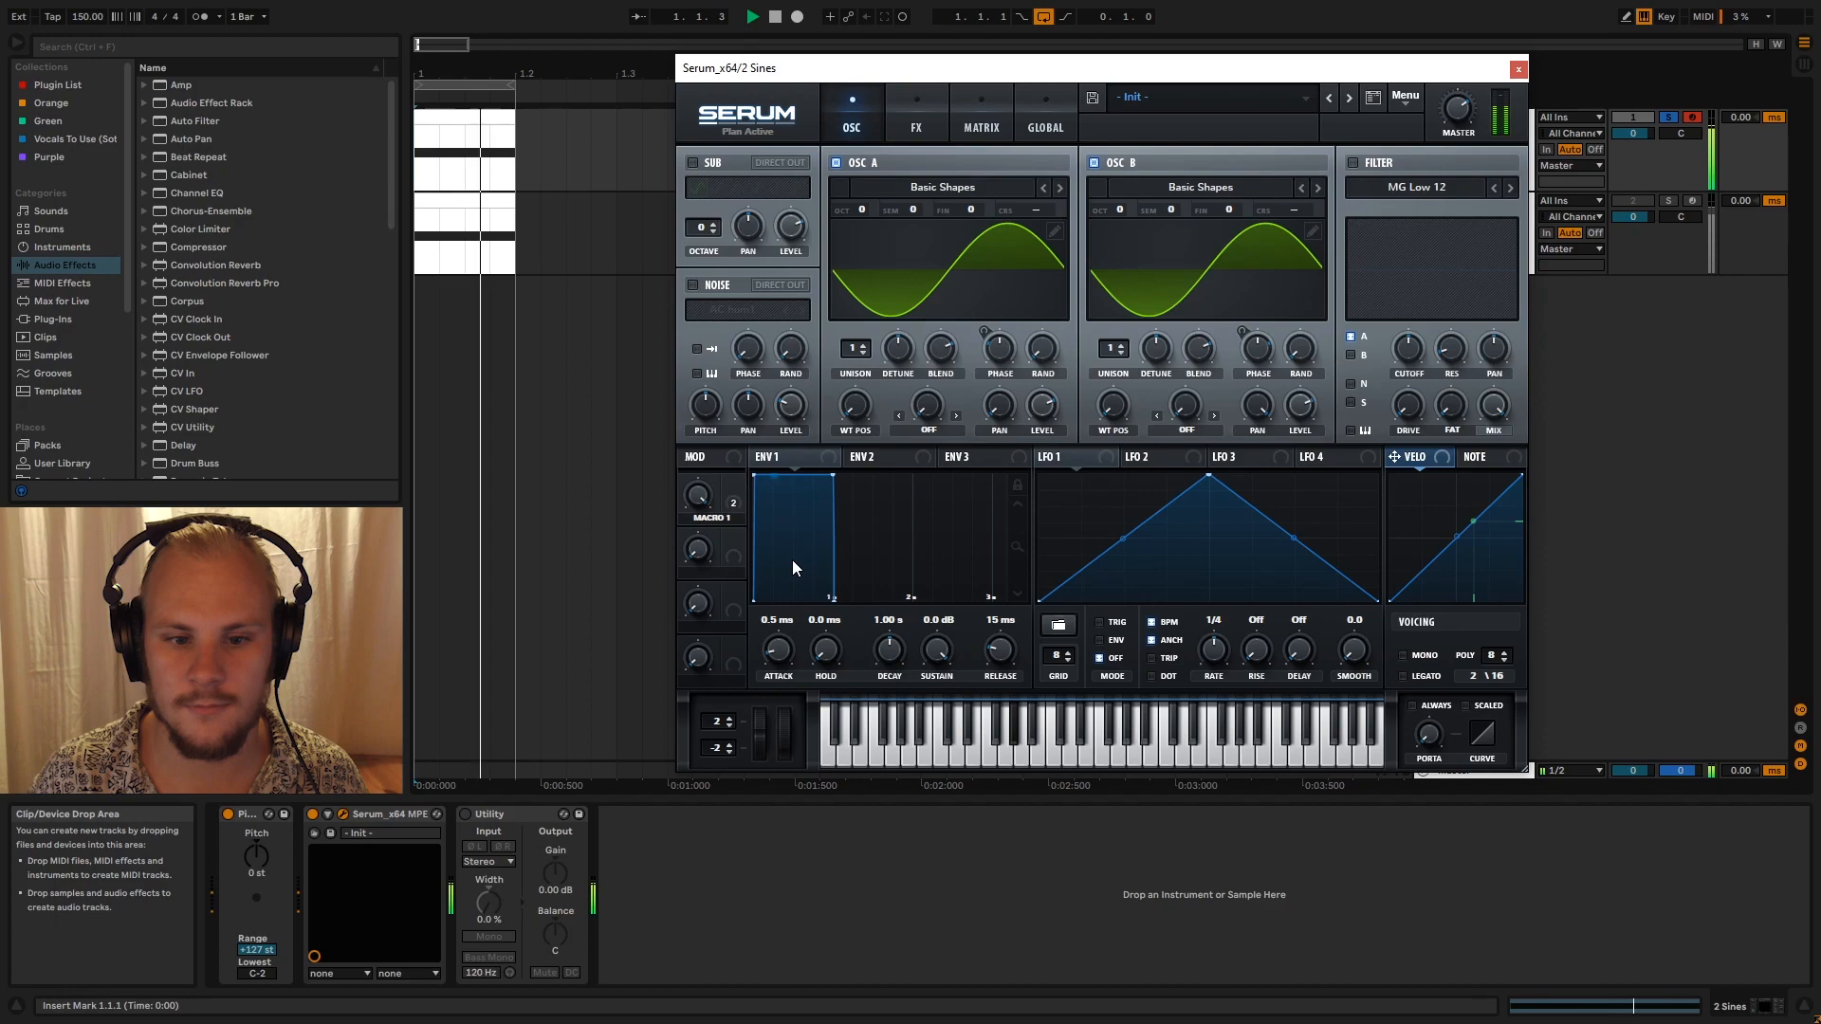
key(space)
Close the 2 Sines Serum window, solo the 2 Saws track, and bypass its Utility device
click(1519, 69)
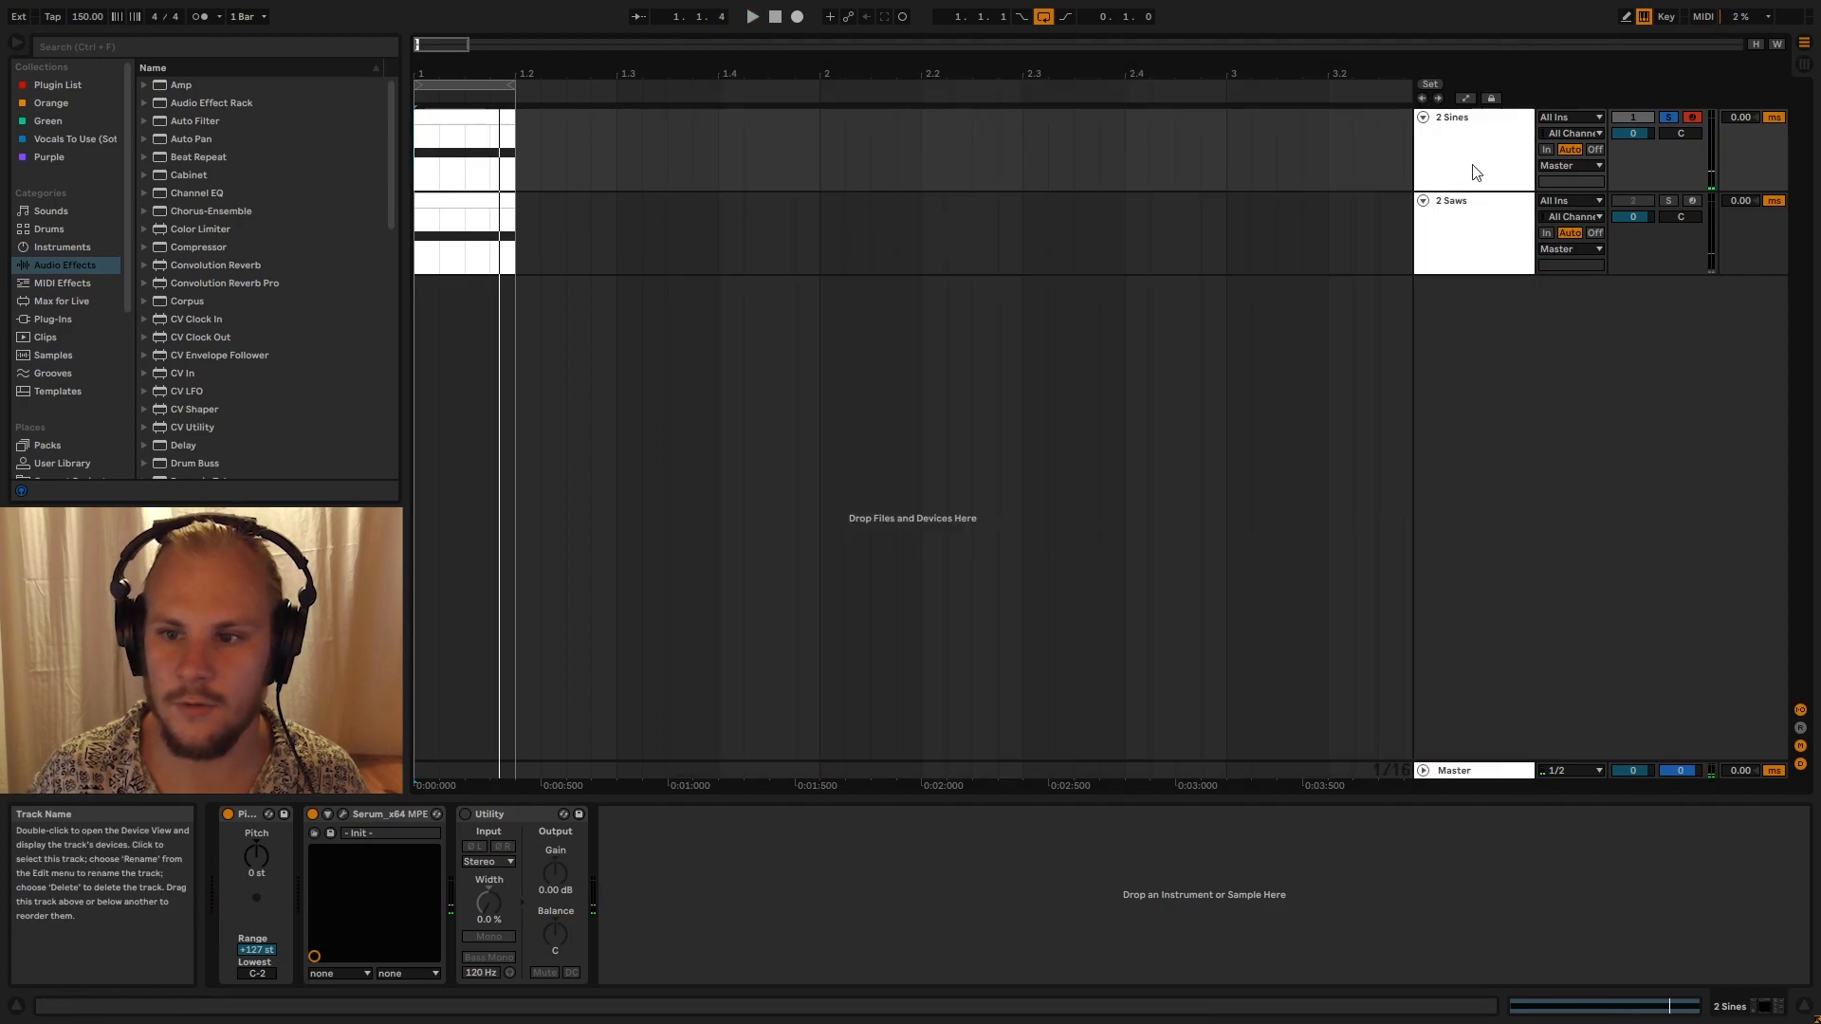
click(1653, 214)
click(1667, 200)
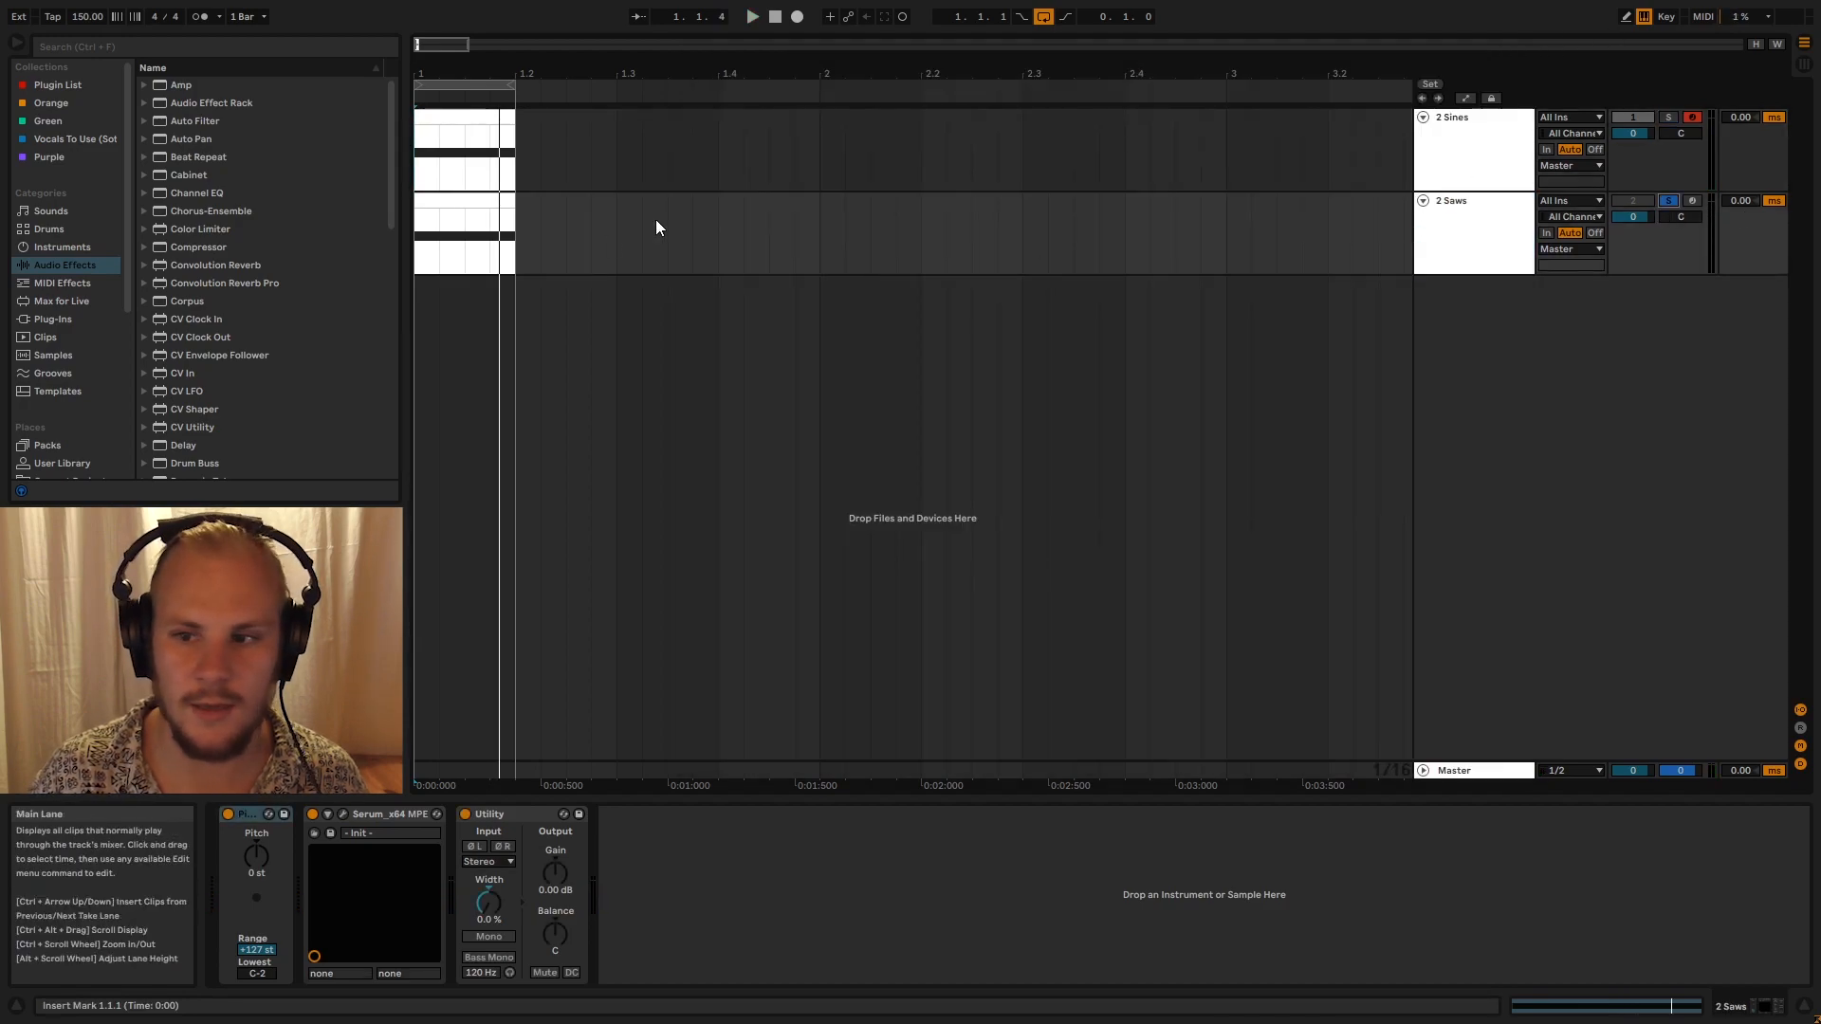
click(1633, 200)
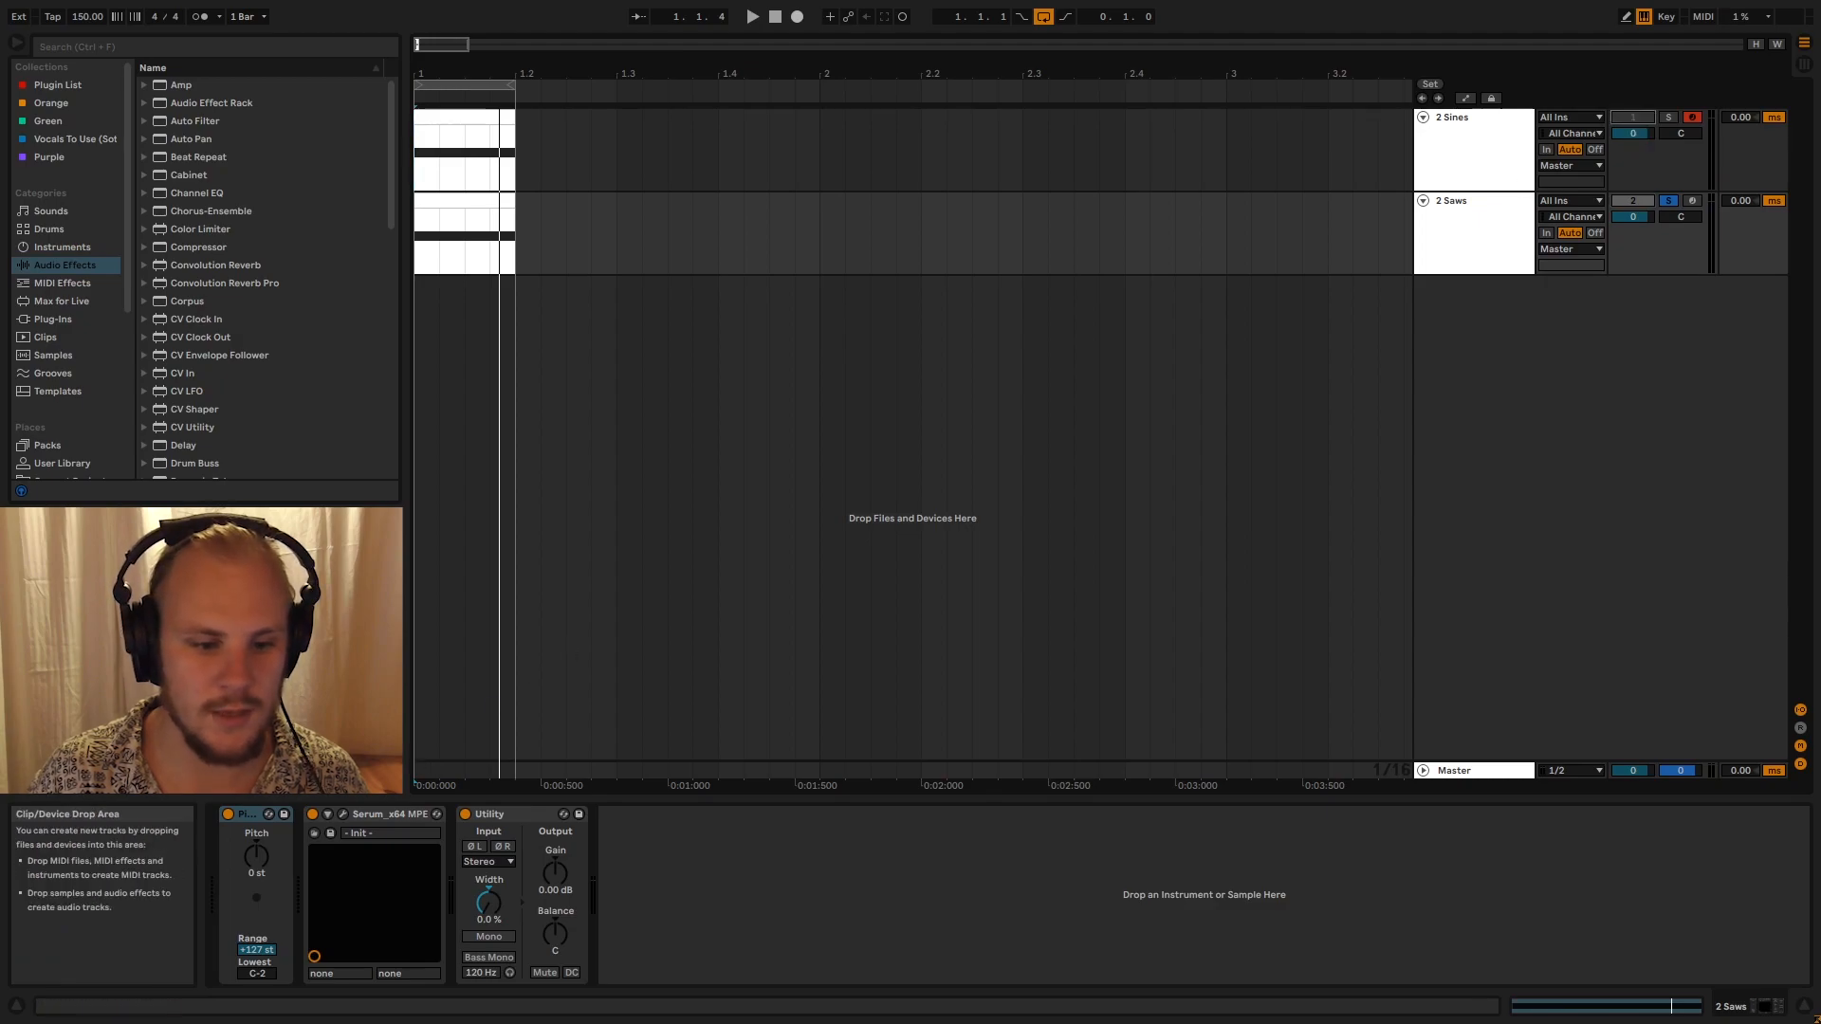
click(465, 814)
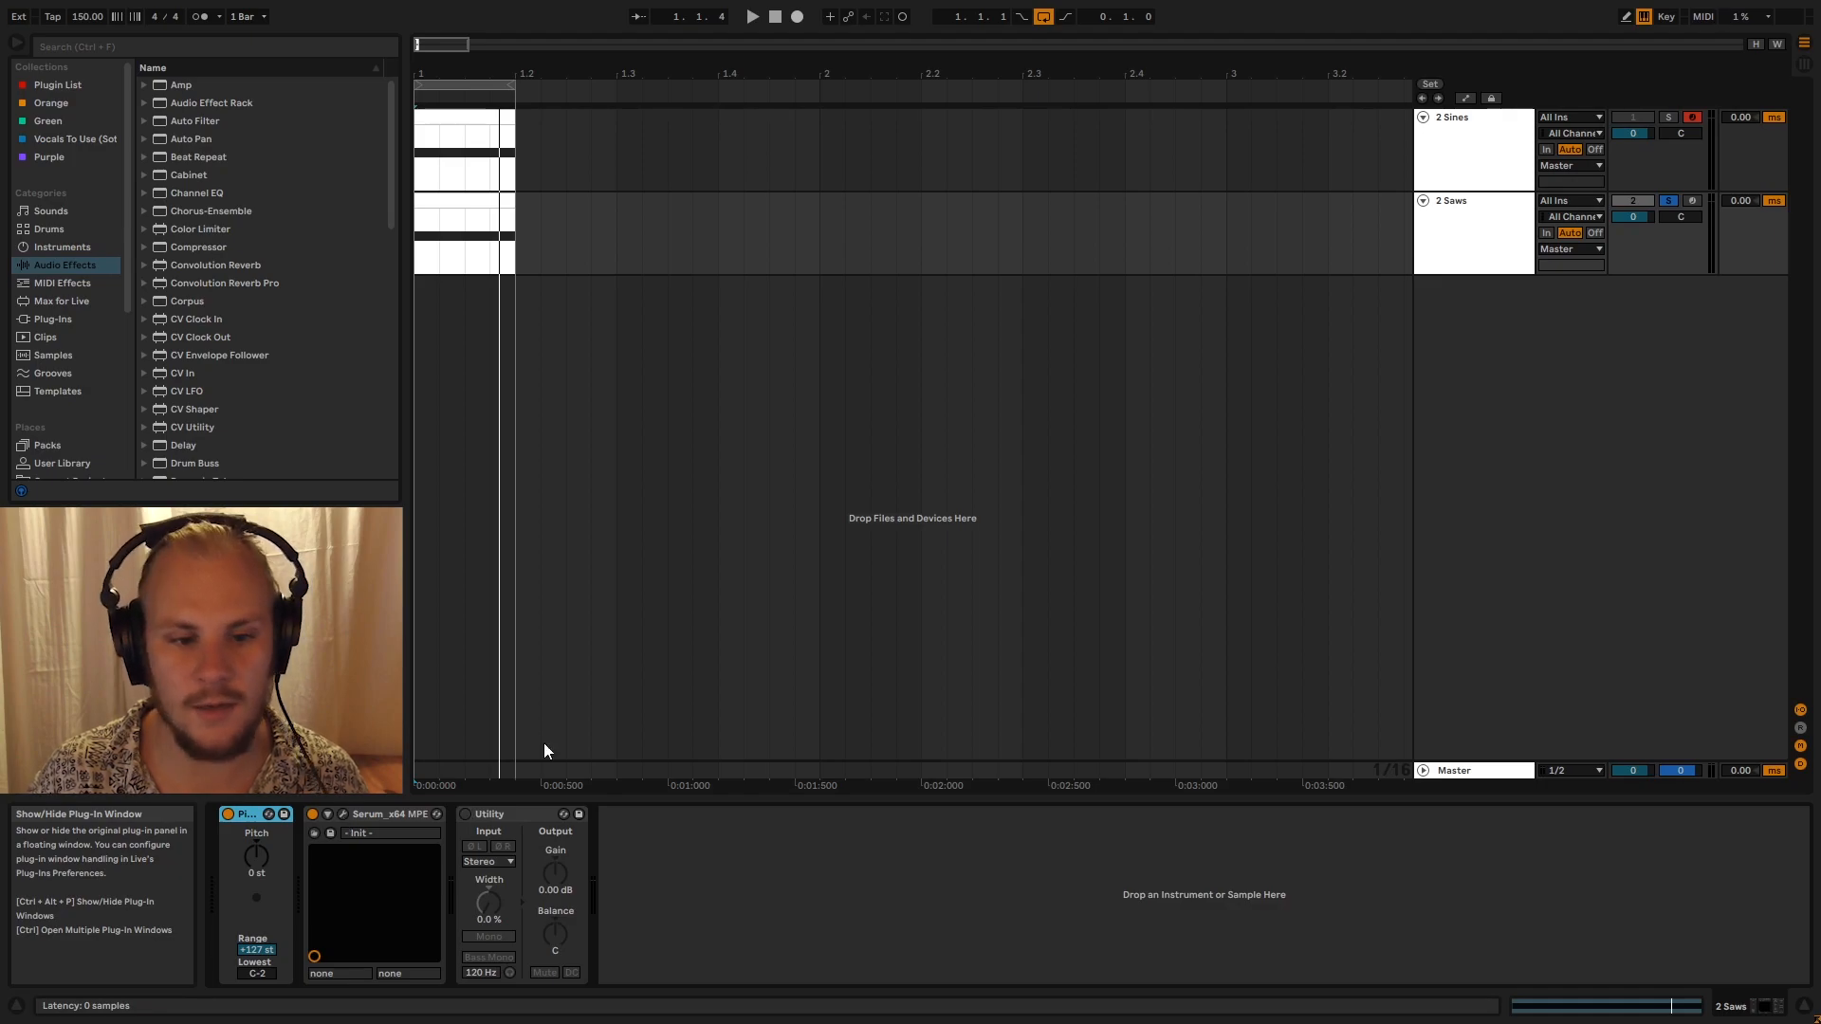
Open Serum on the 2 Saws track and play its loop, toggling Utility to compare mono with stereo
key(ctrl+alt+p)
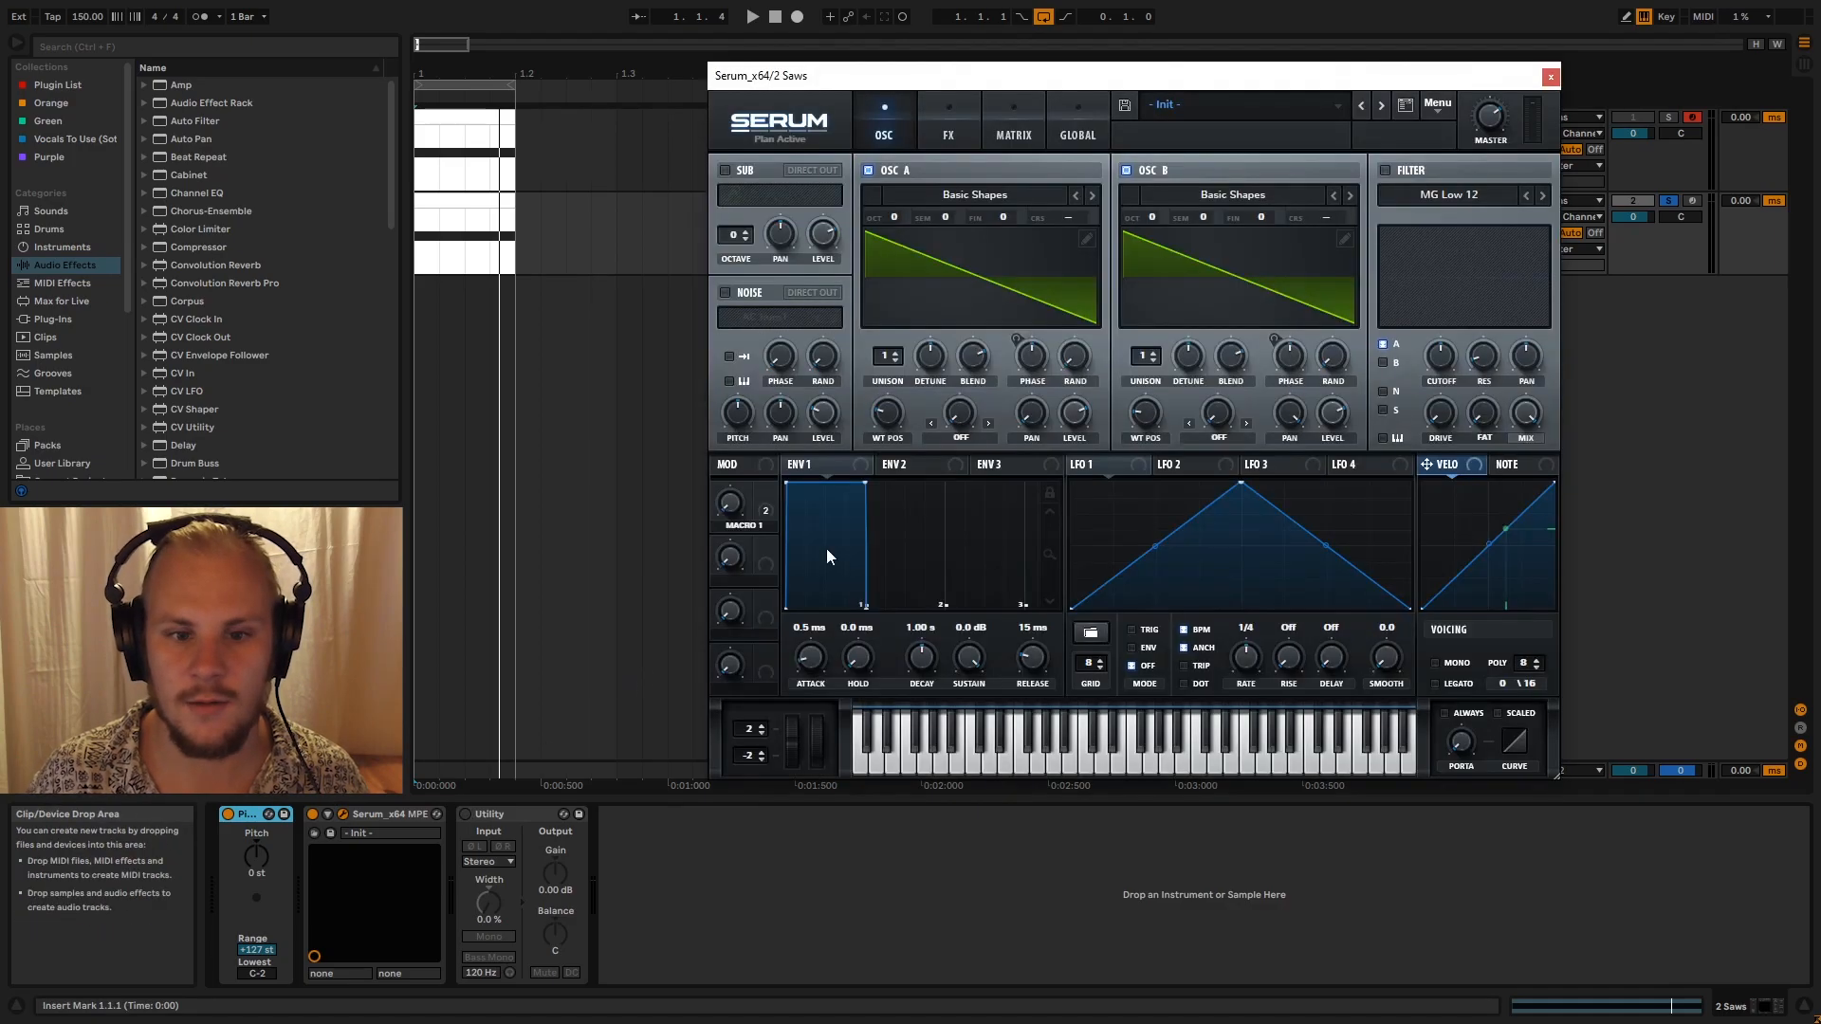
drag(795, 355, 799, 325)
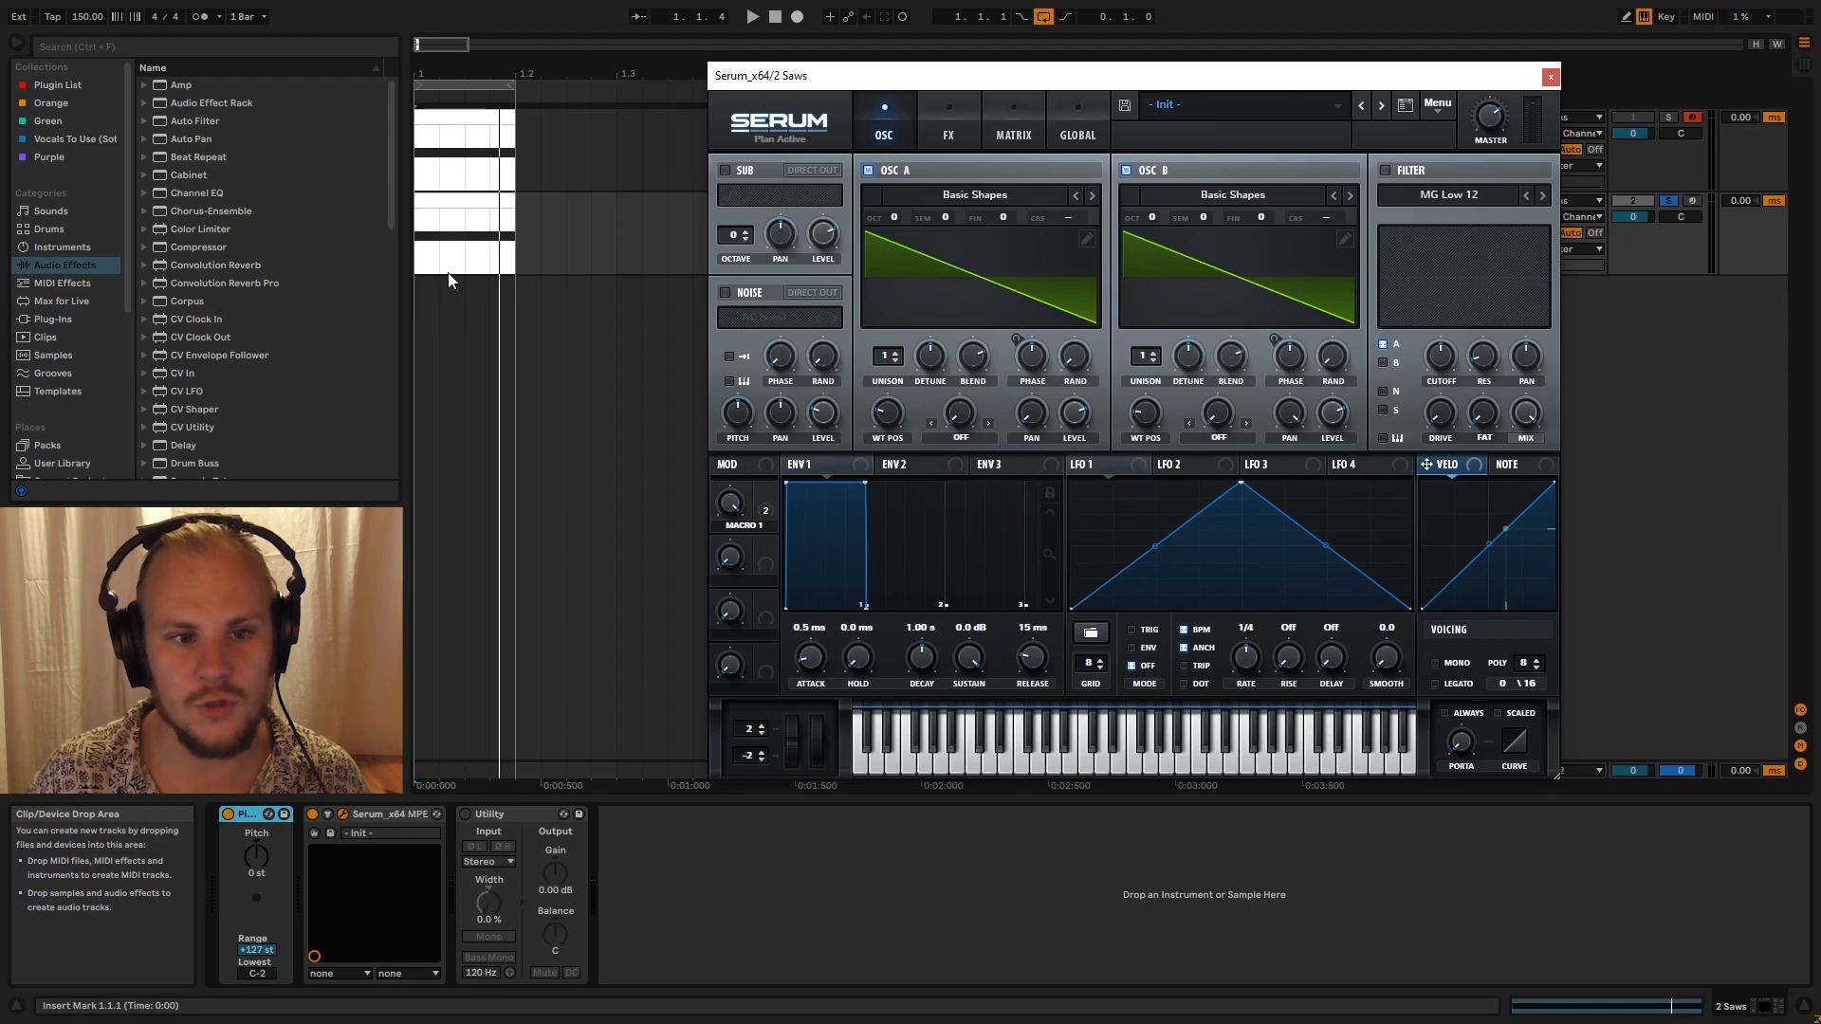
click(459, 200)
key(space)
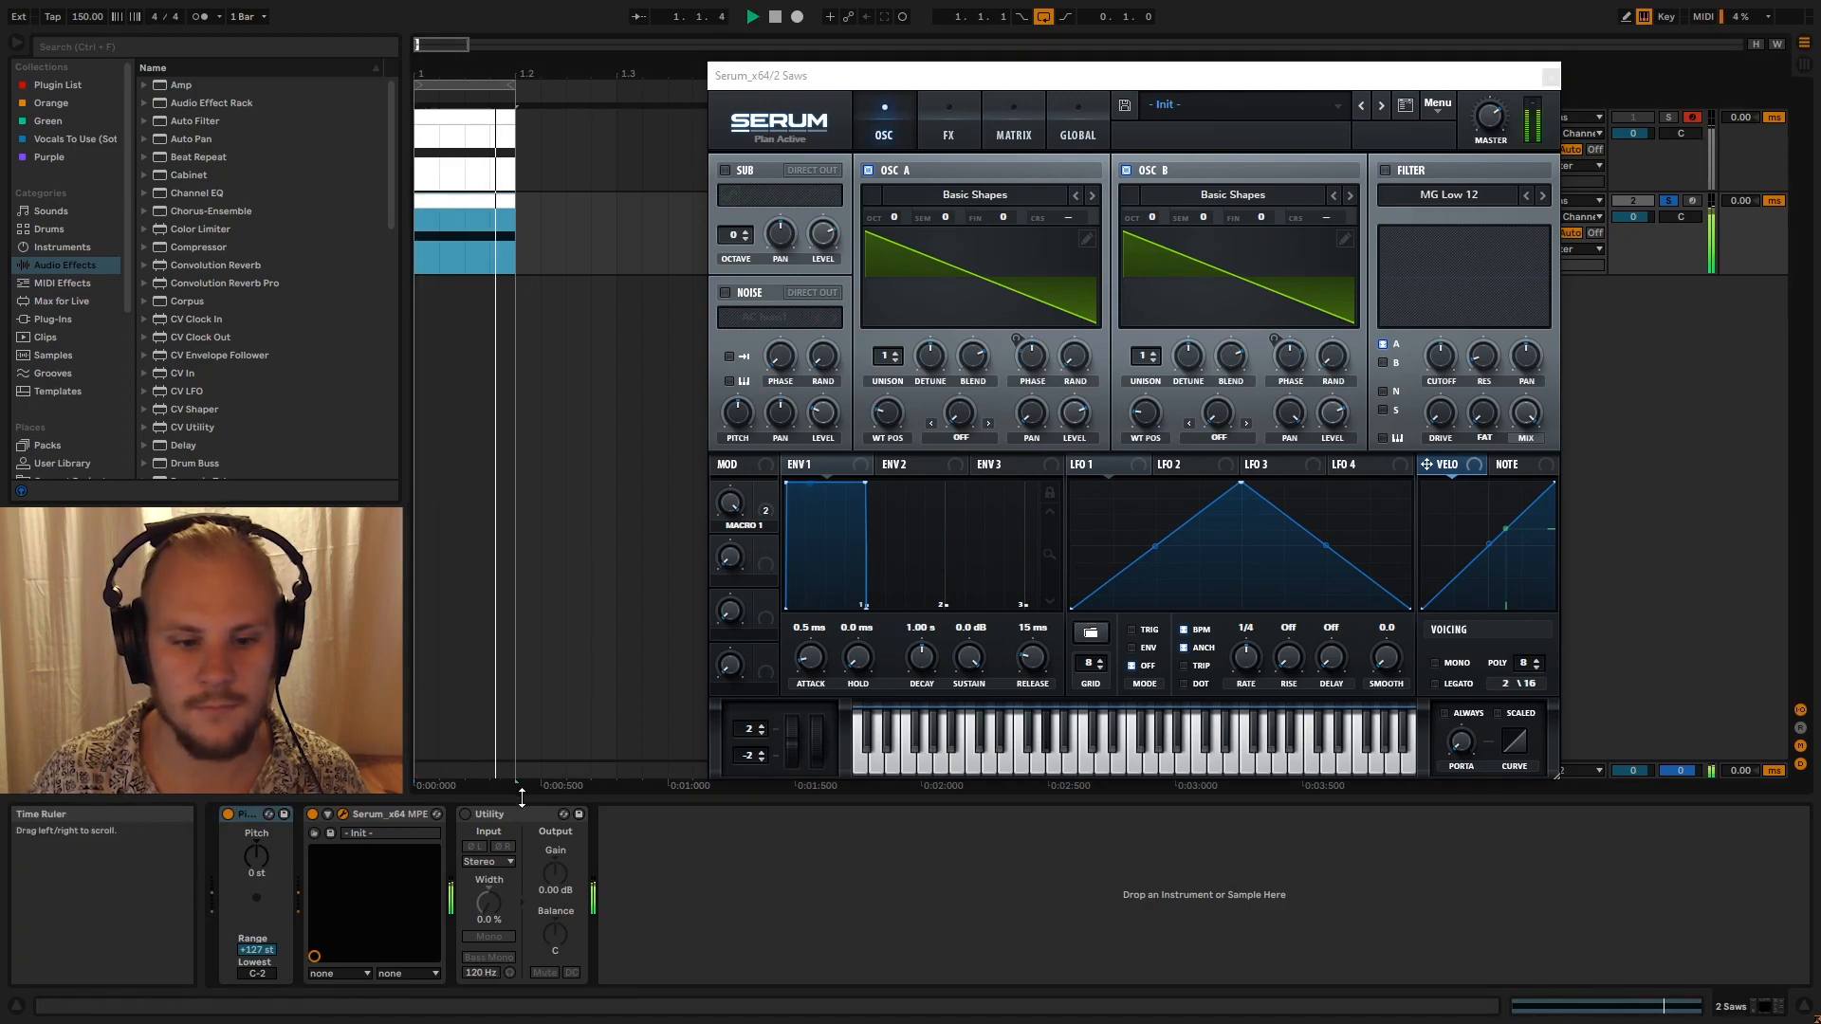
key(space)
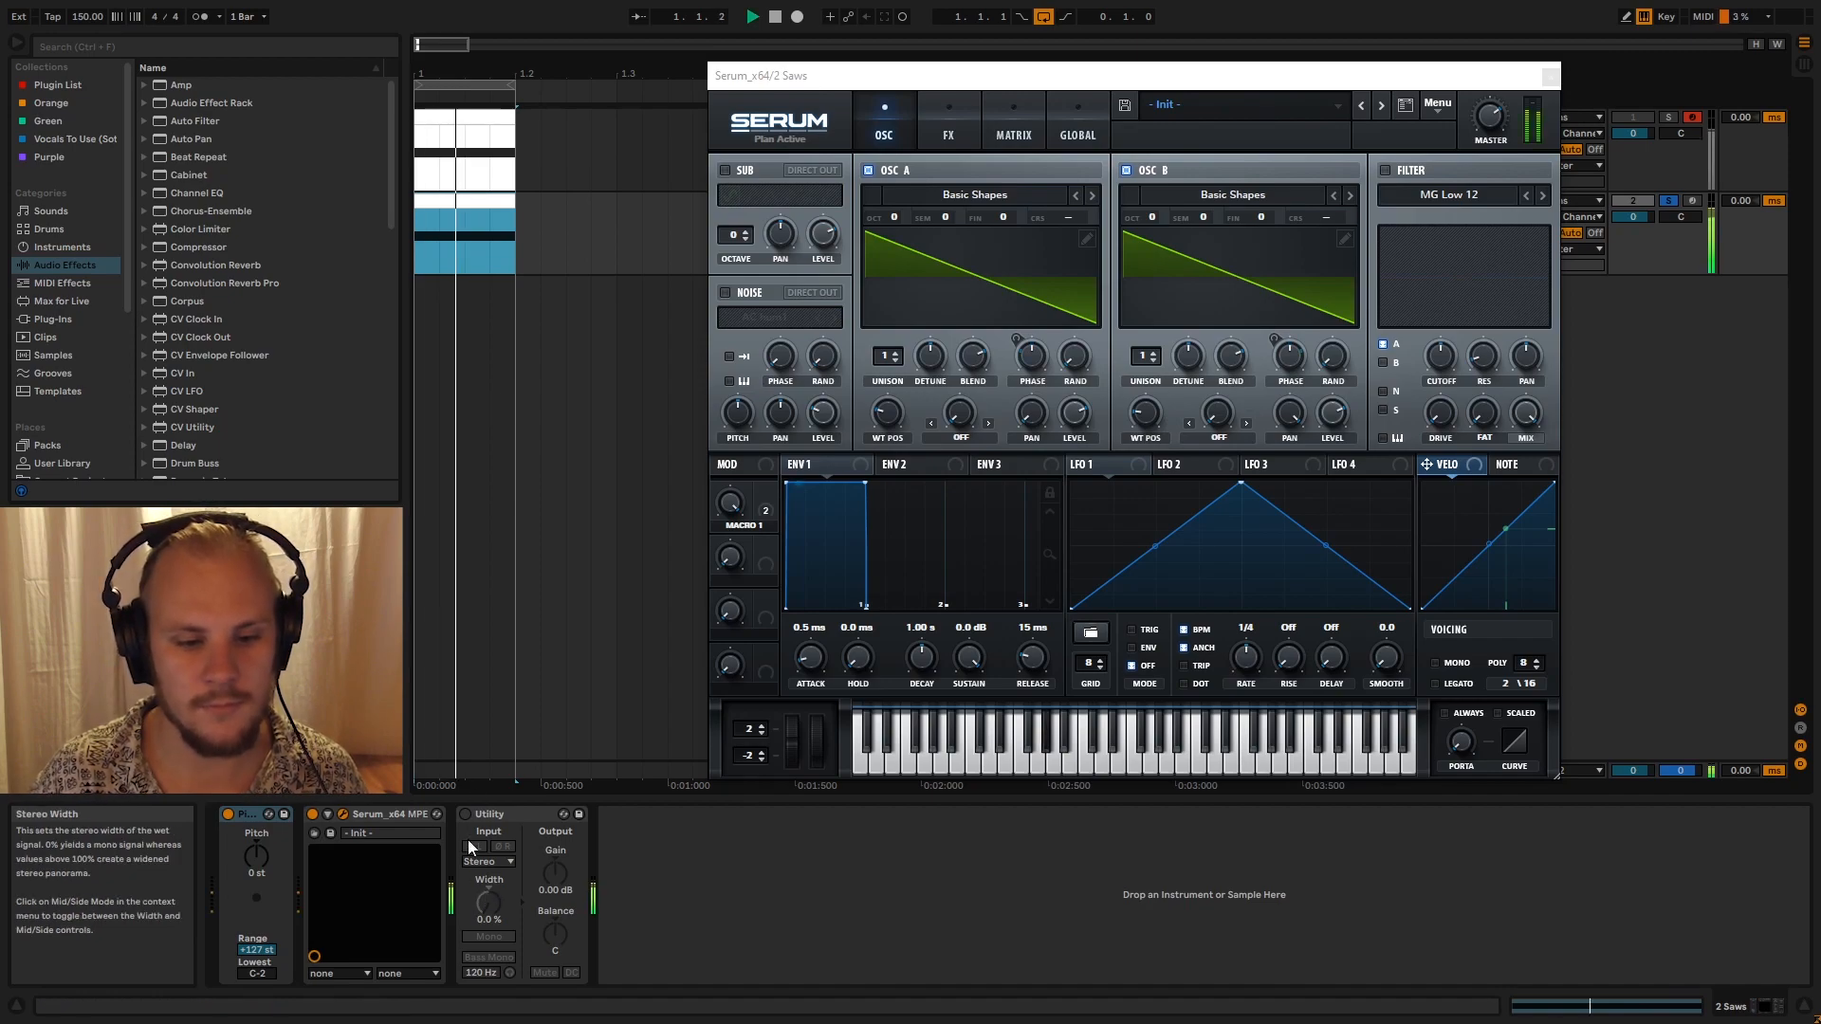
key(space)
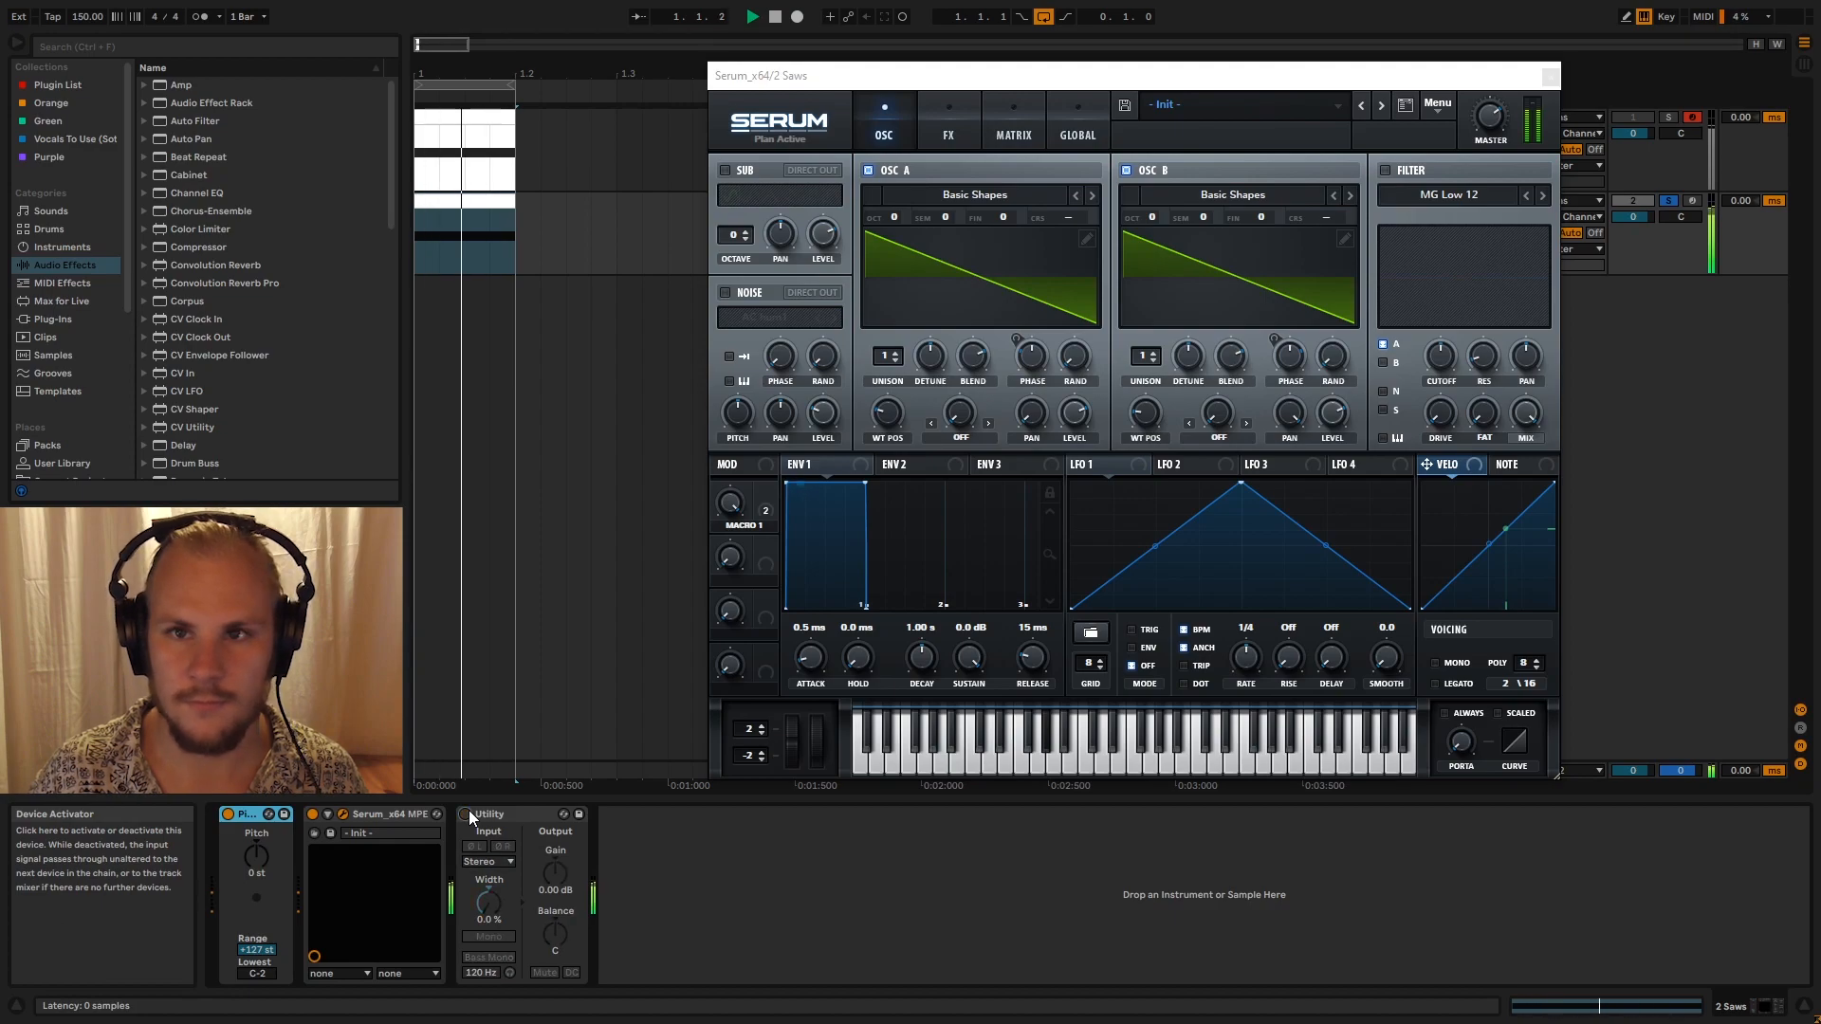
click(465, 813)
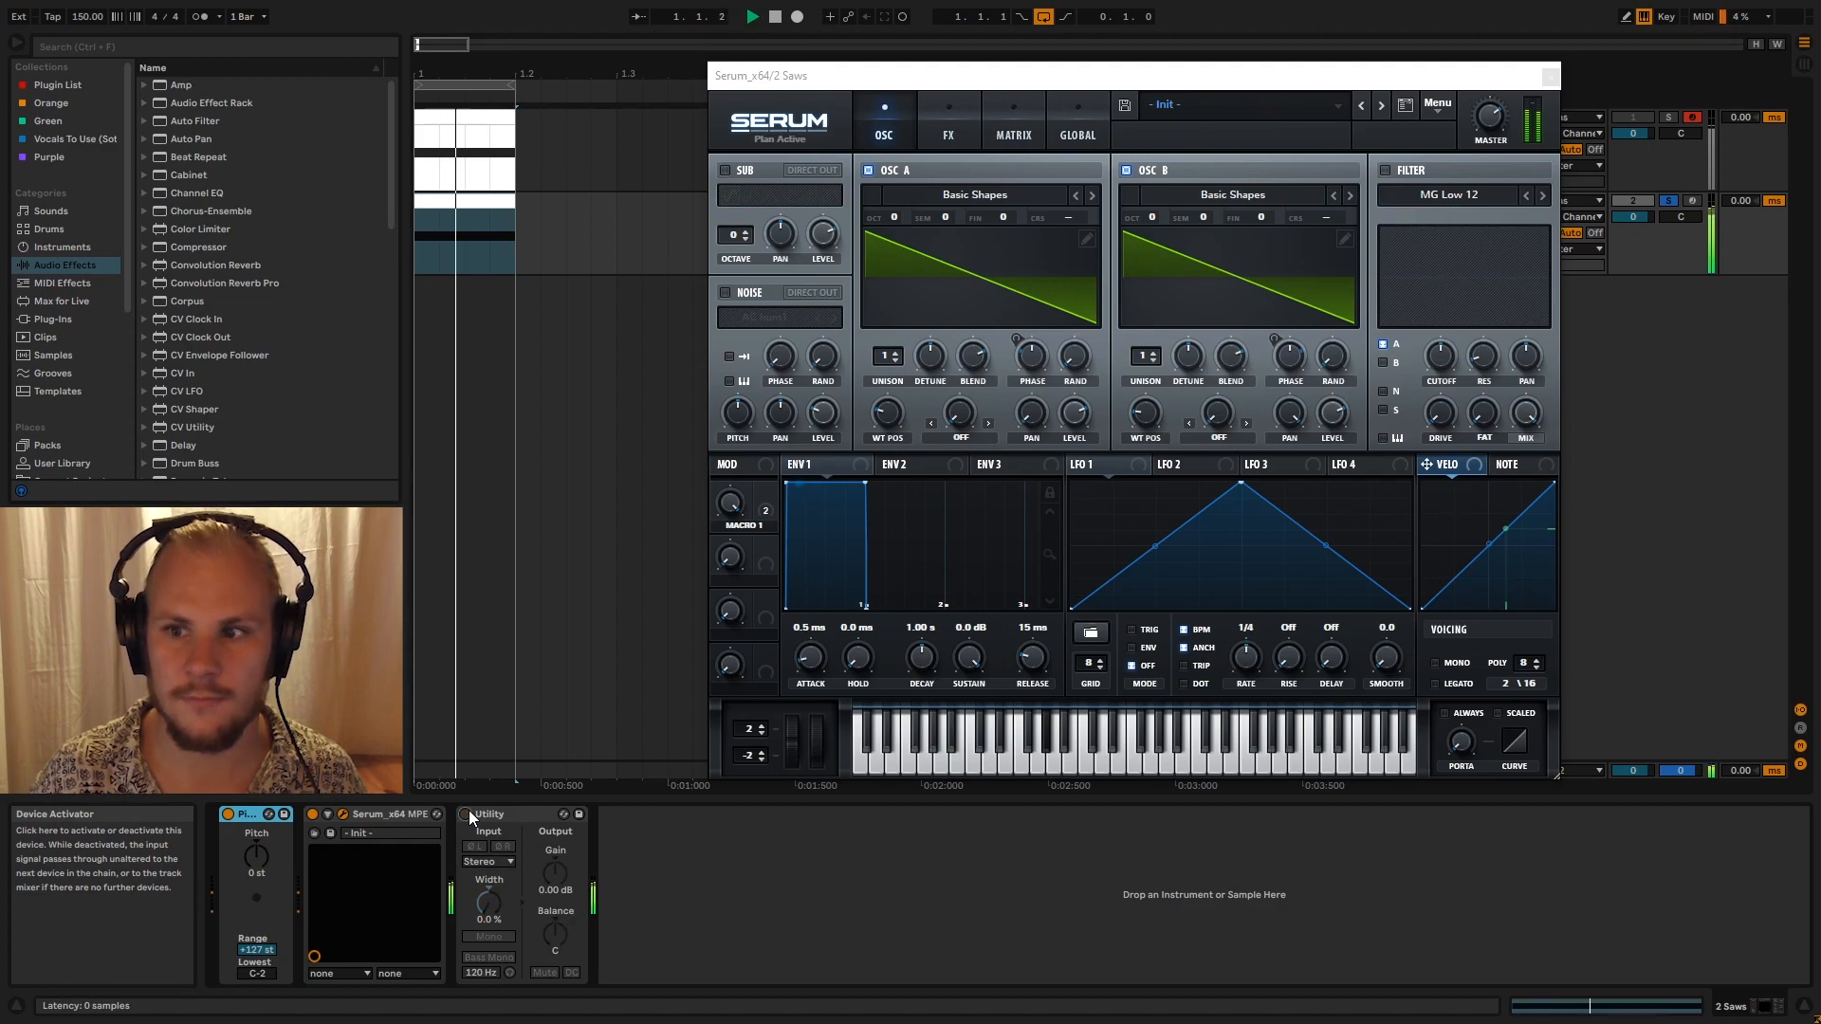
key(space)
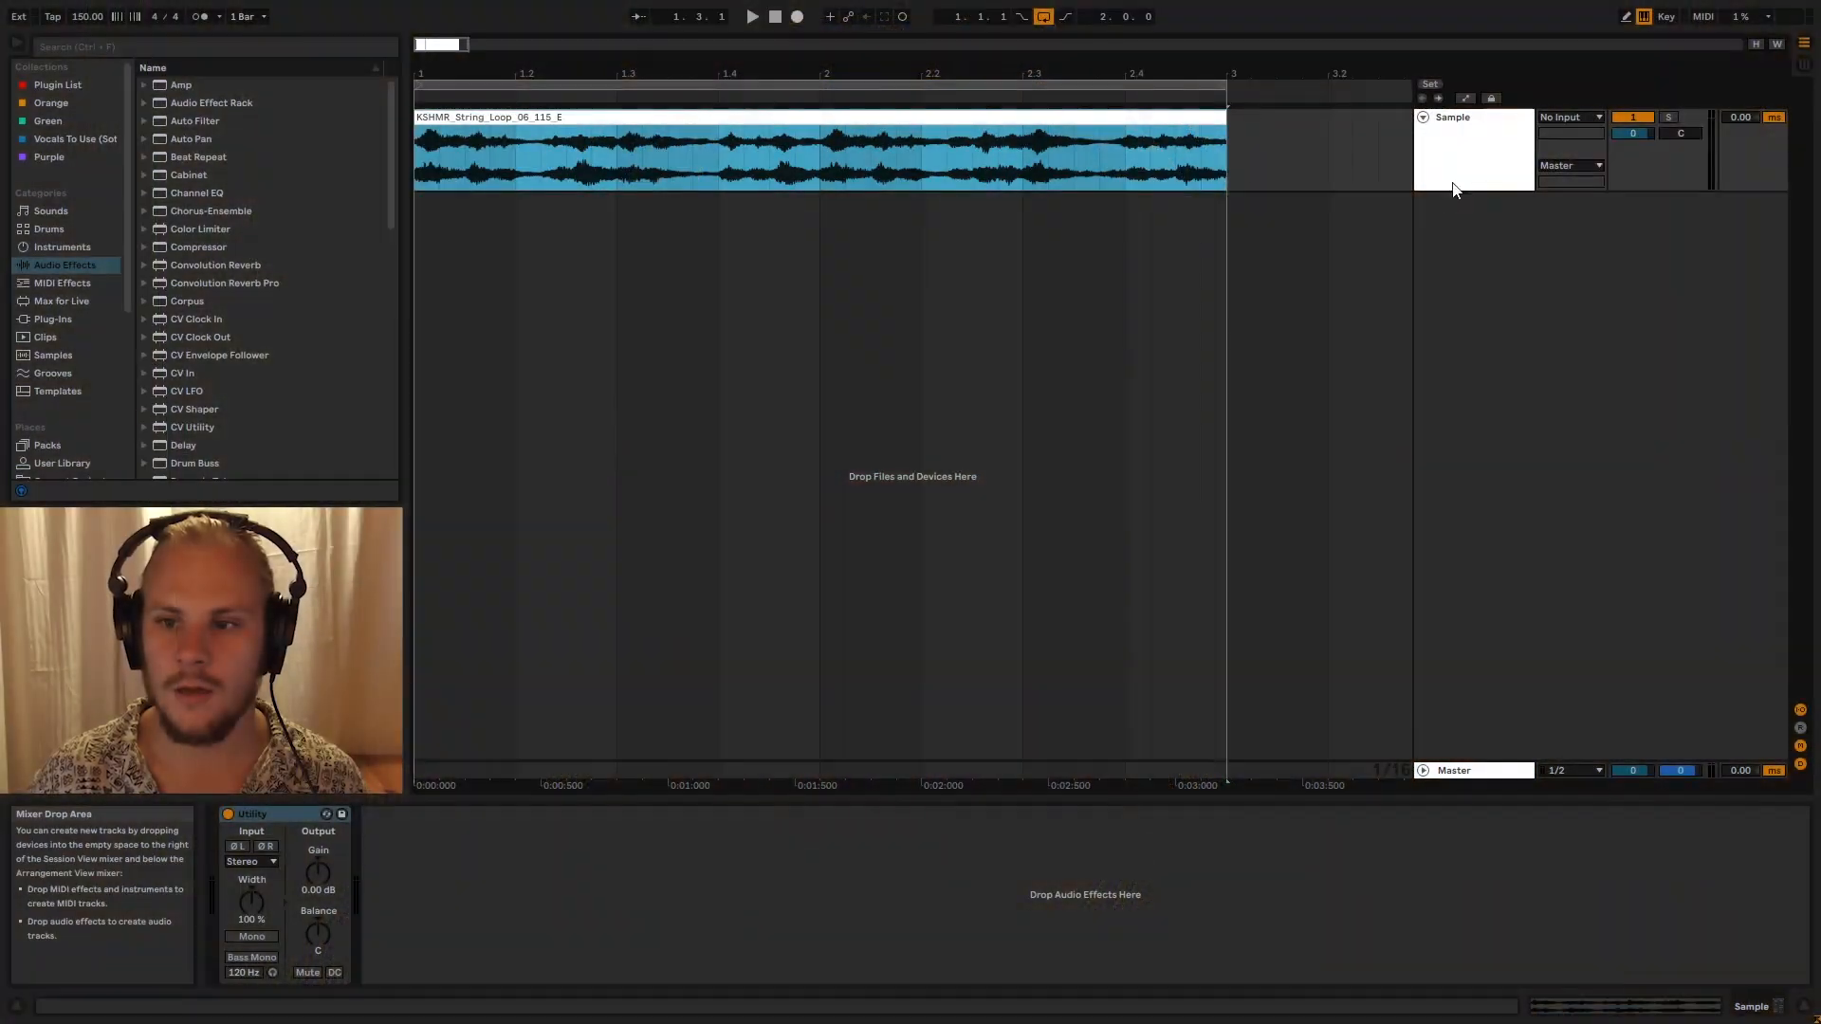
Solo the Sample track and play the string loop from 1.1.1
click(1456, 187)
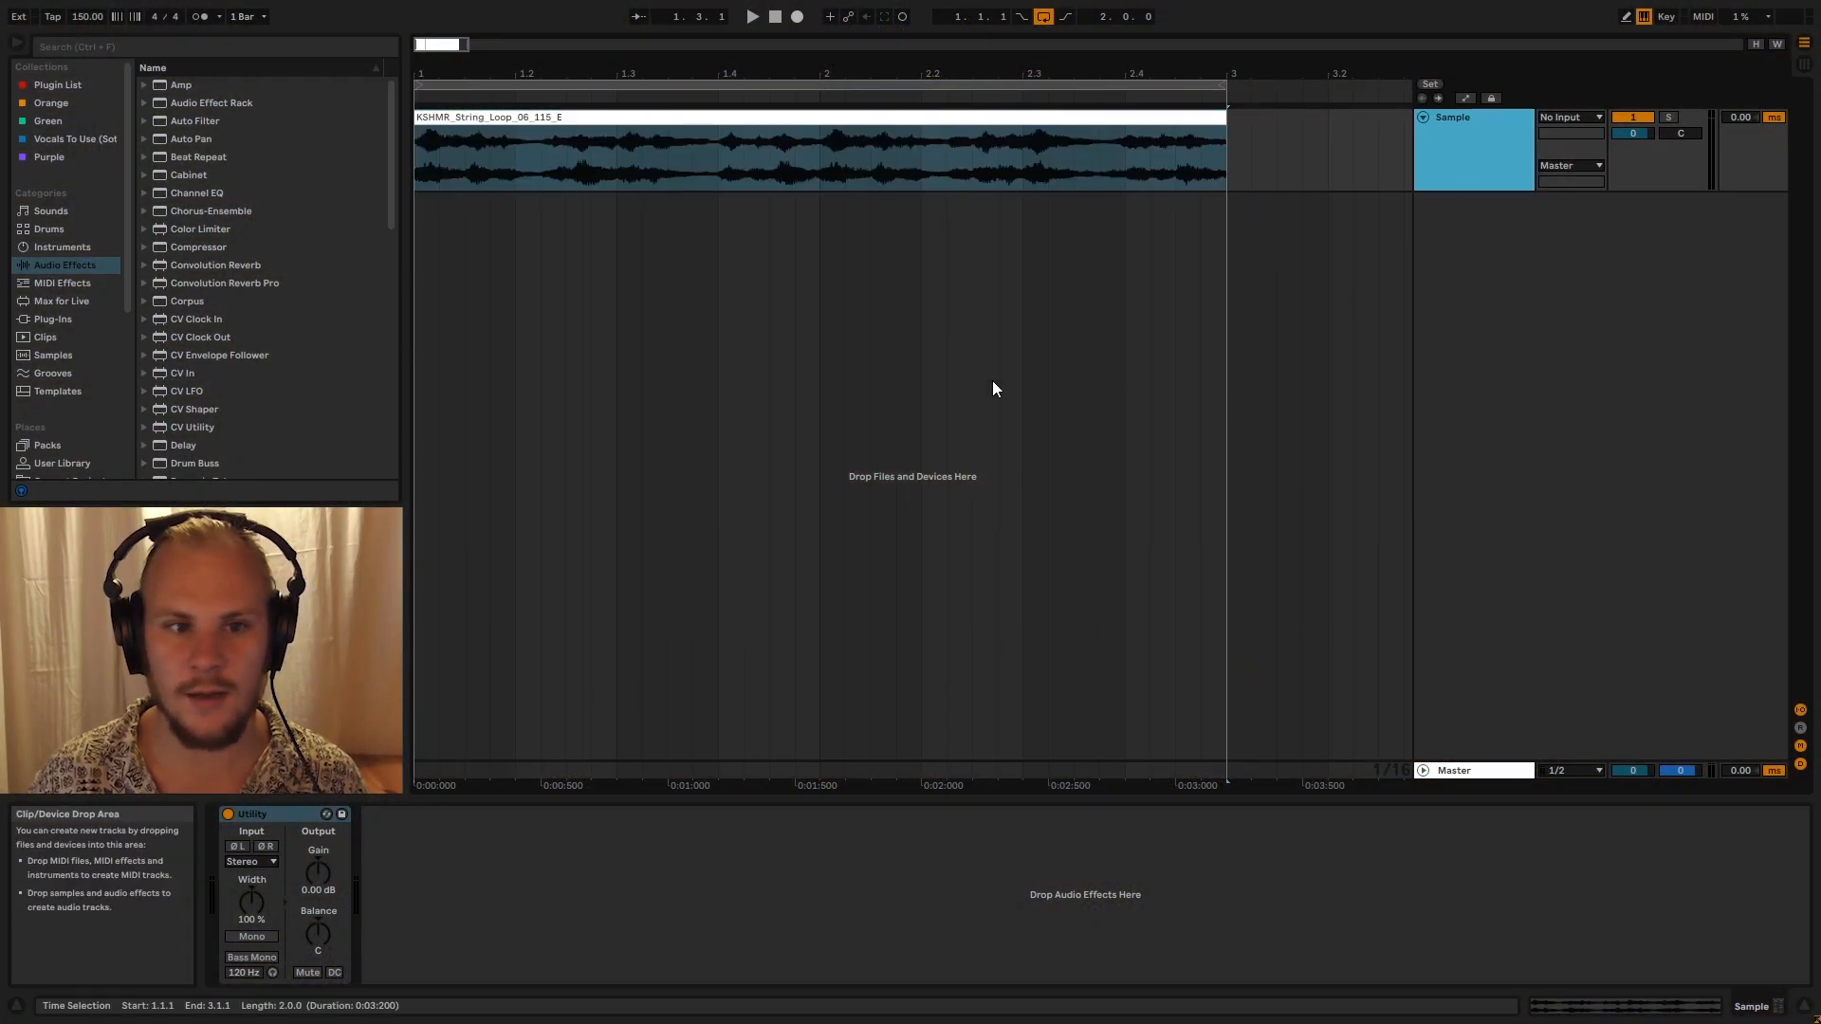
click(417, 157)
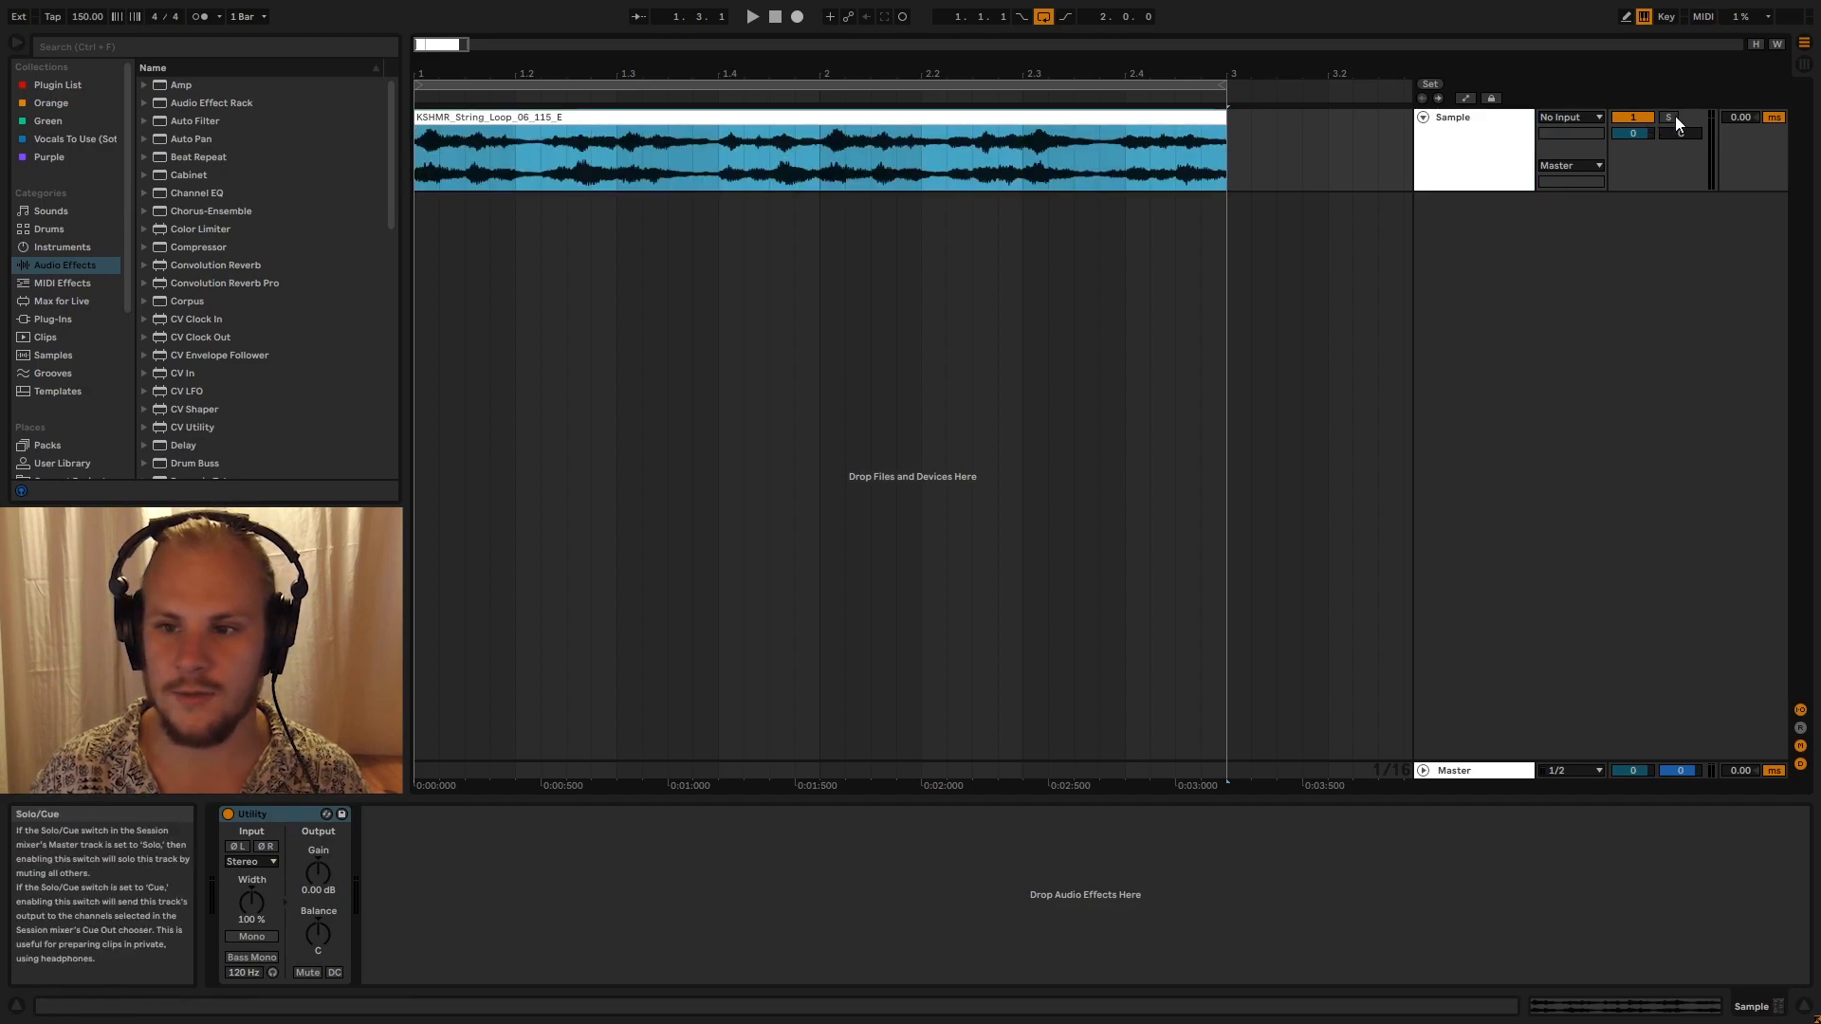
click(1672, 117)
click(419, 163)
key(space)
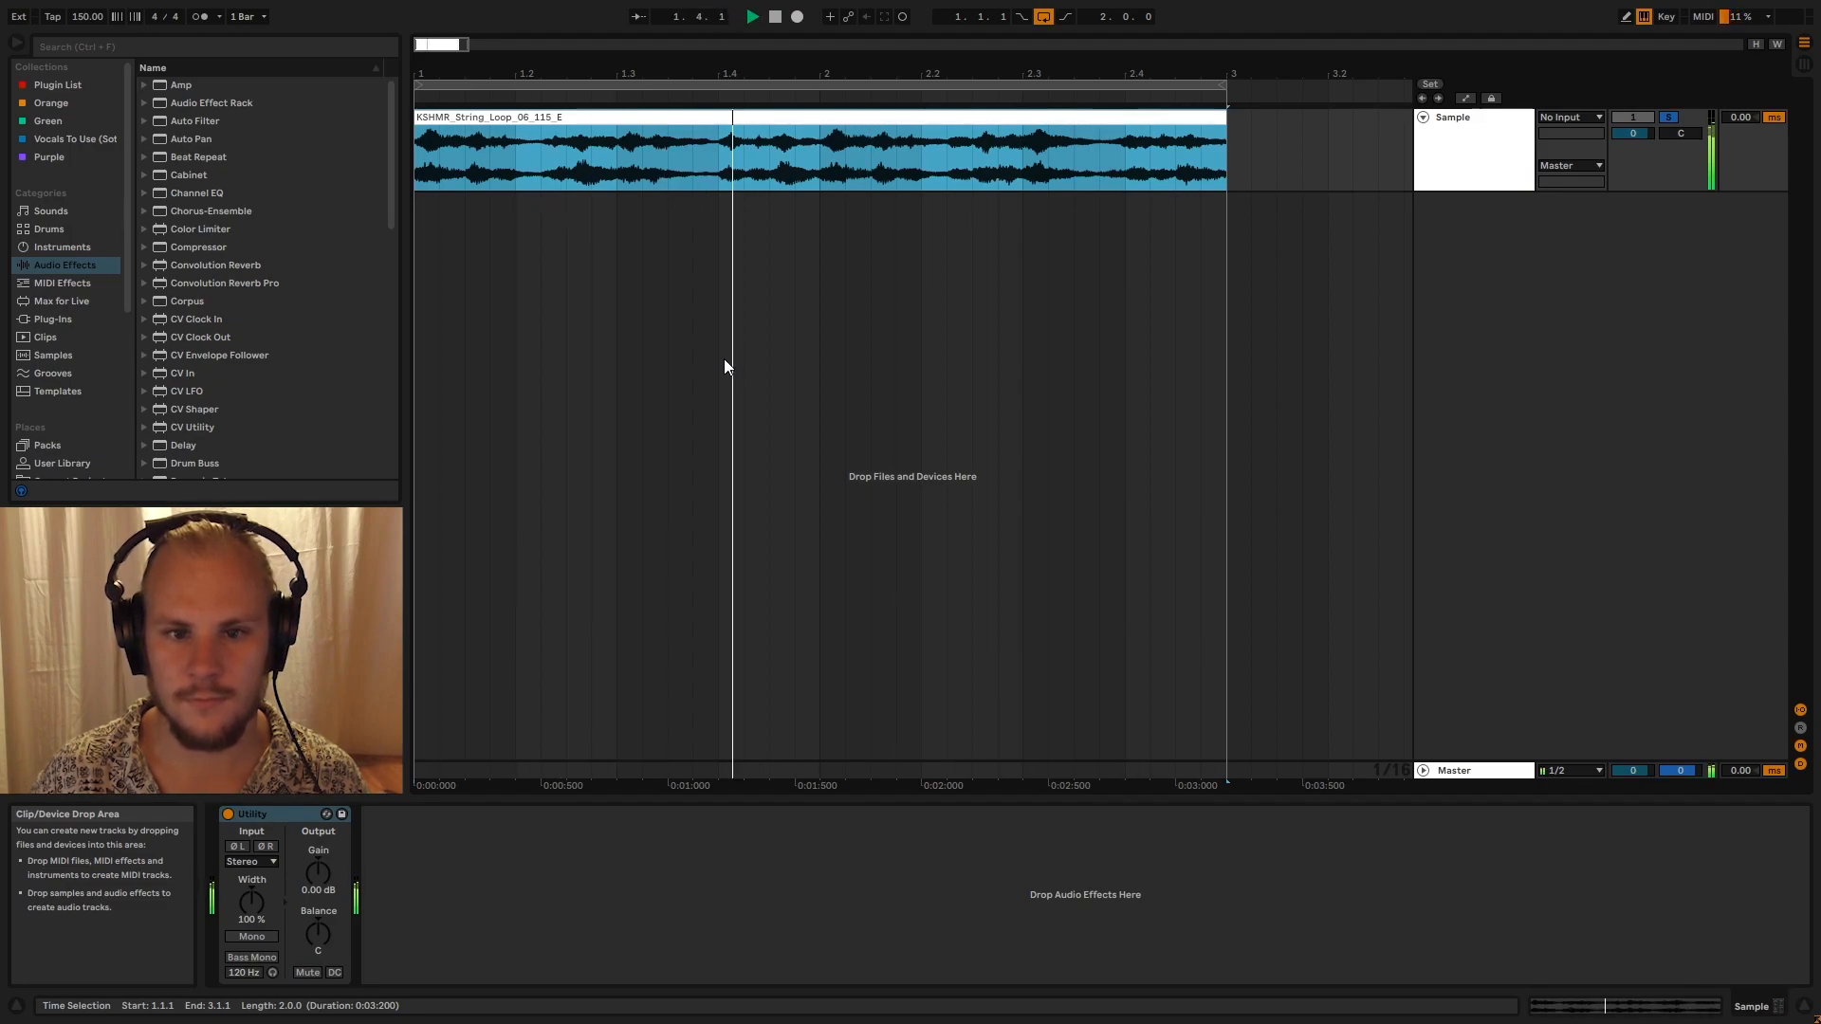
Set the Balance of the Sample track's Utility device to 31L
click(425, 165)
click(315, 934)
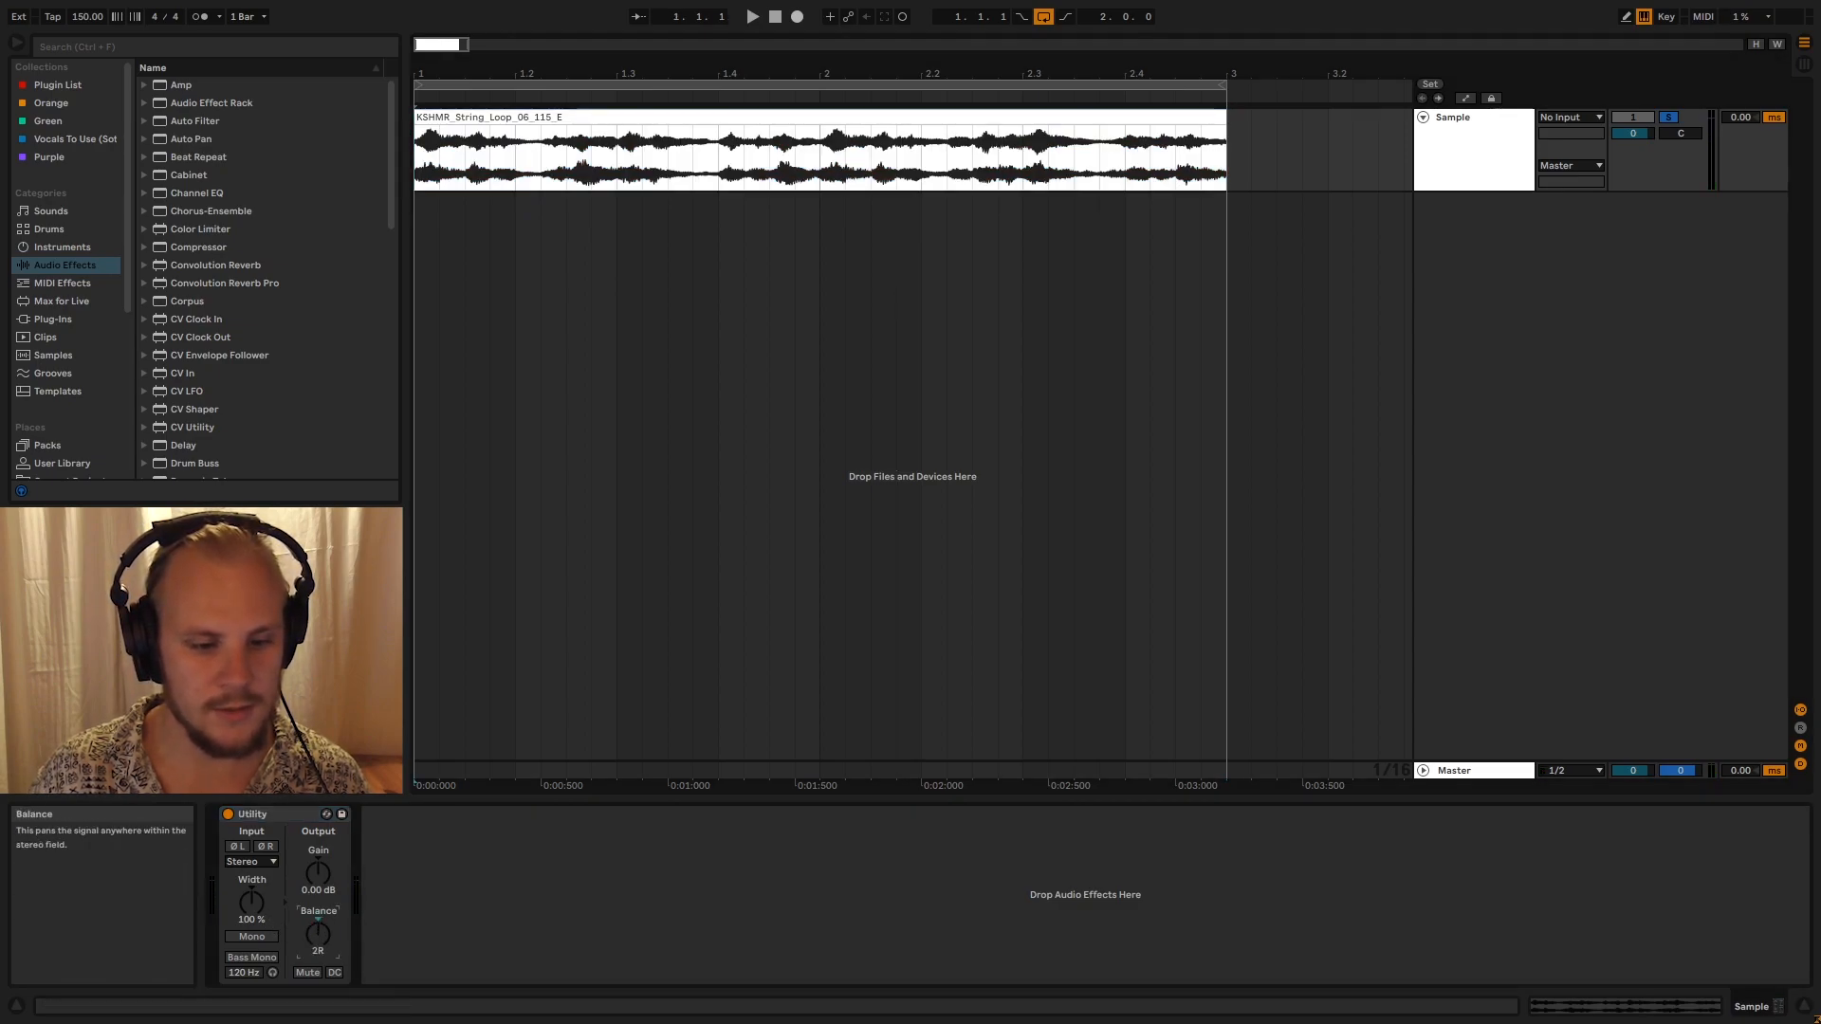
drag(315, 930, 315, 937)
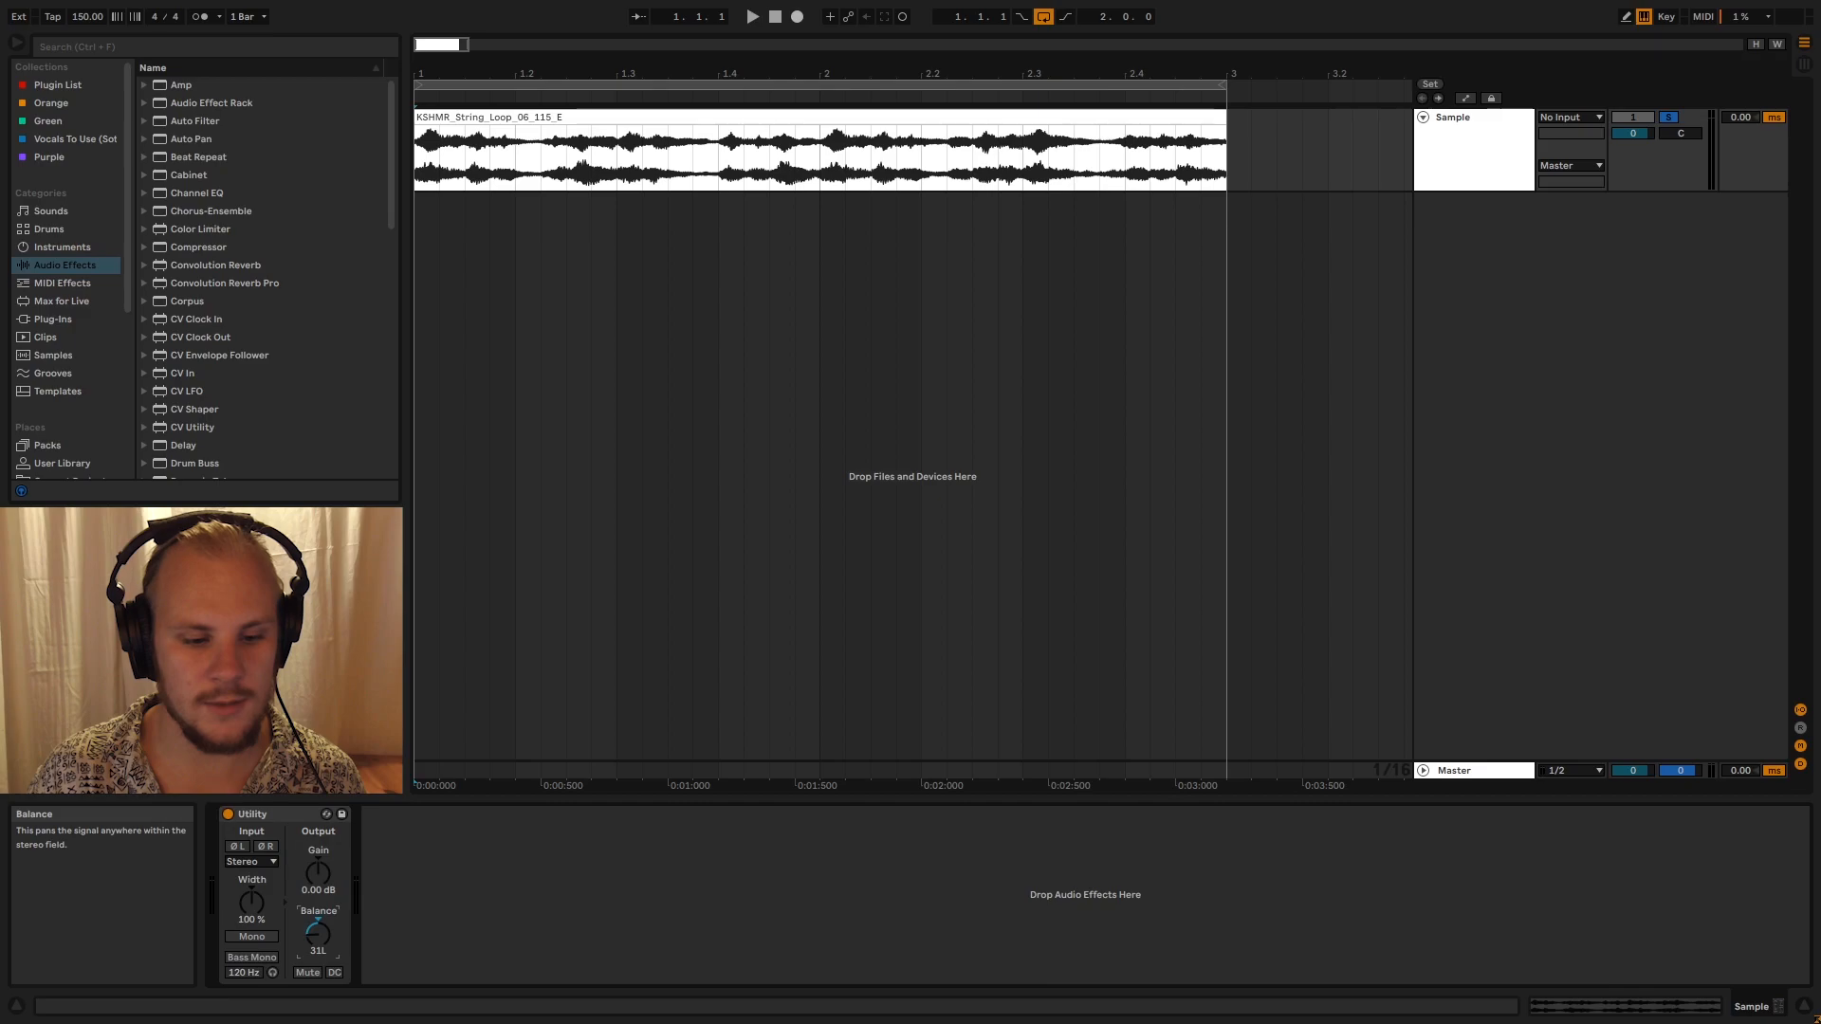
Play the Sample track's string loop from 1.1.1 with its Utility Balance at 30L, and check the Balance control
click(453, 174)
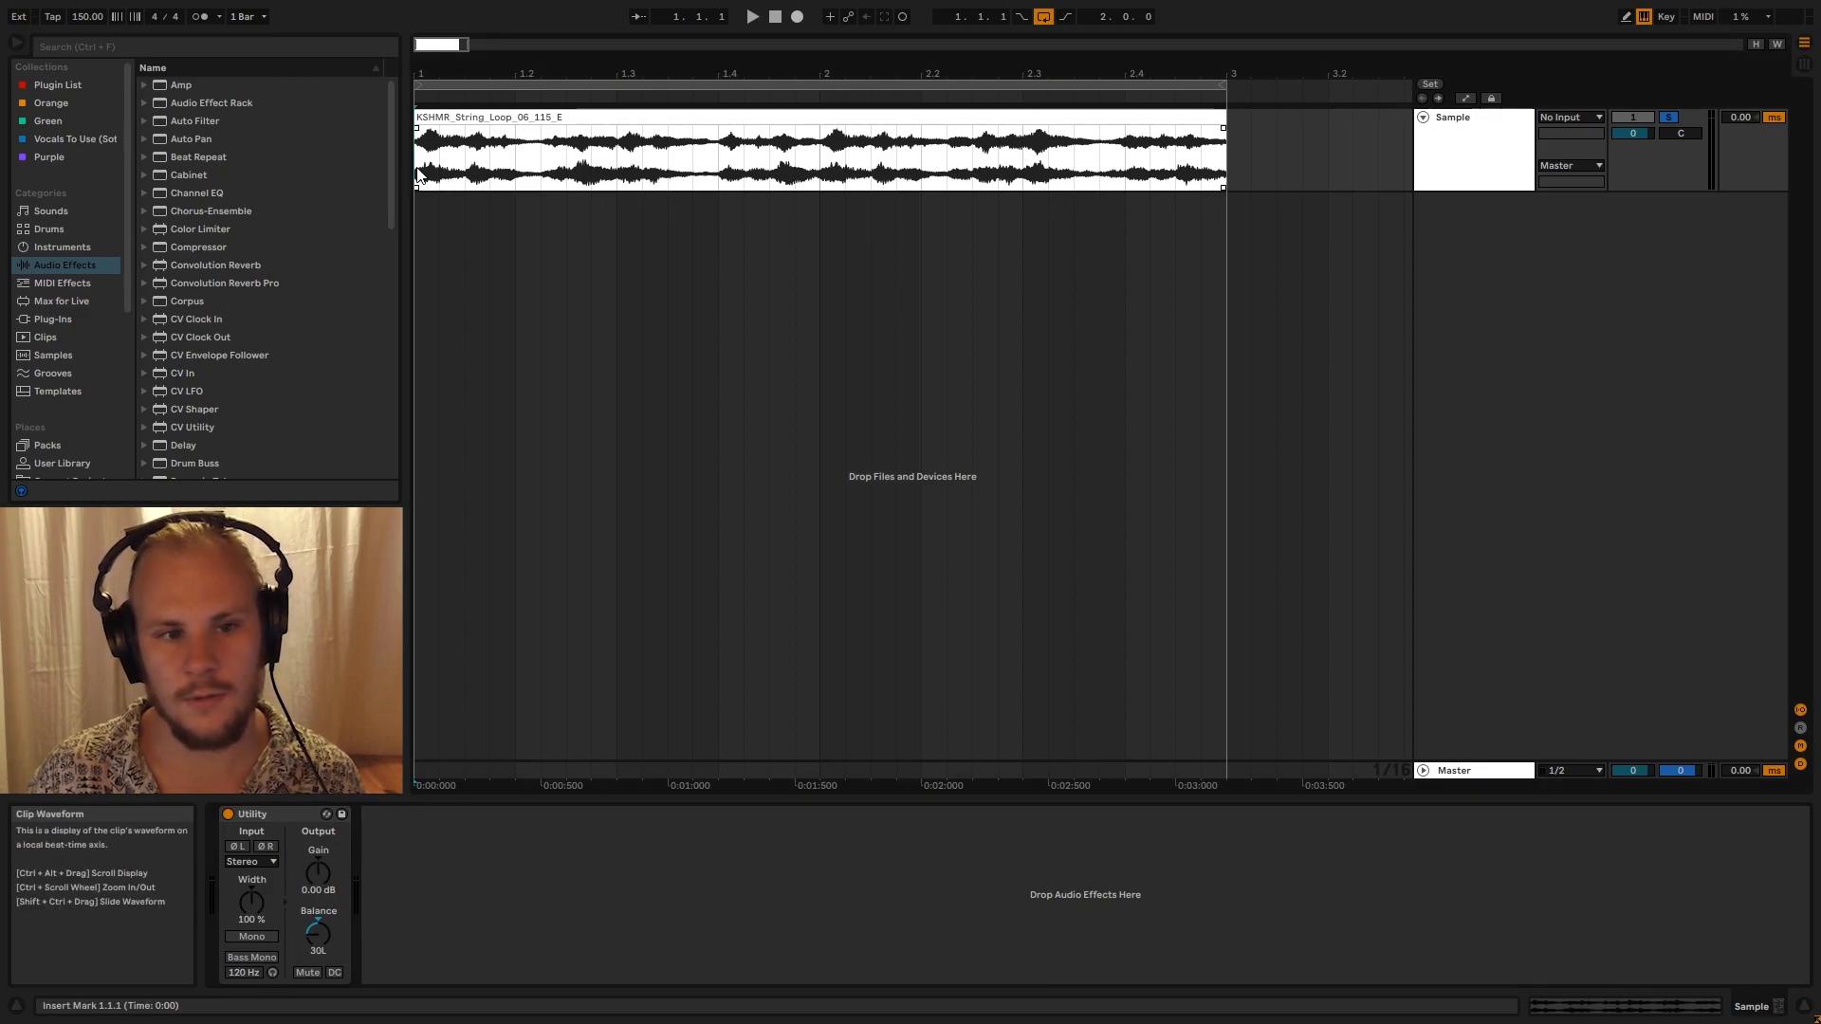
key(space)
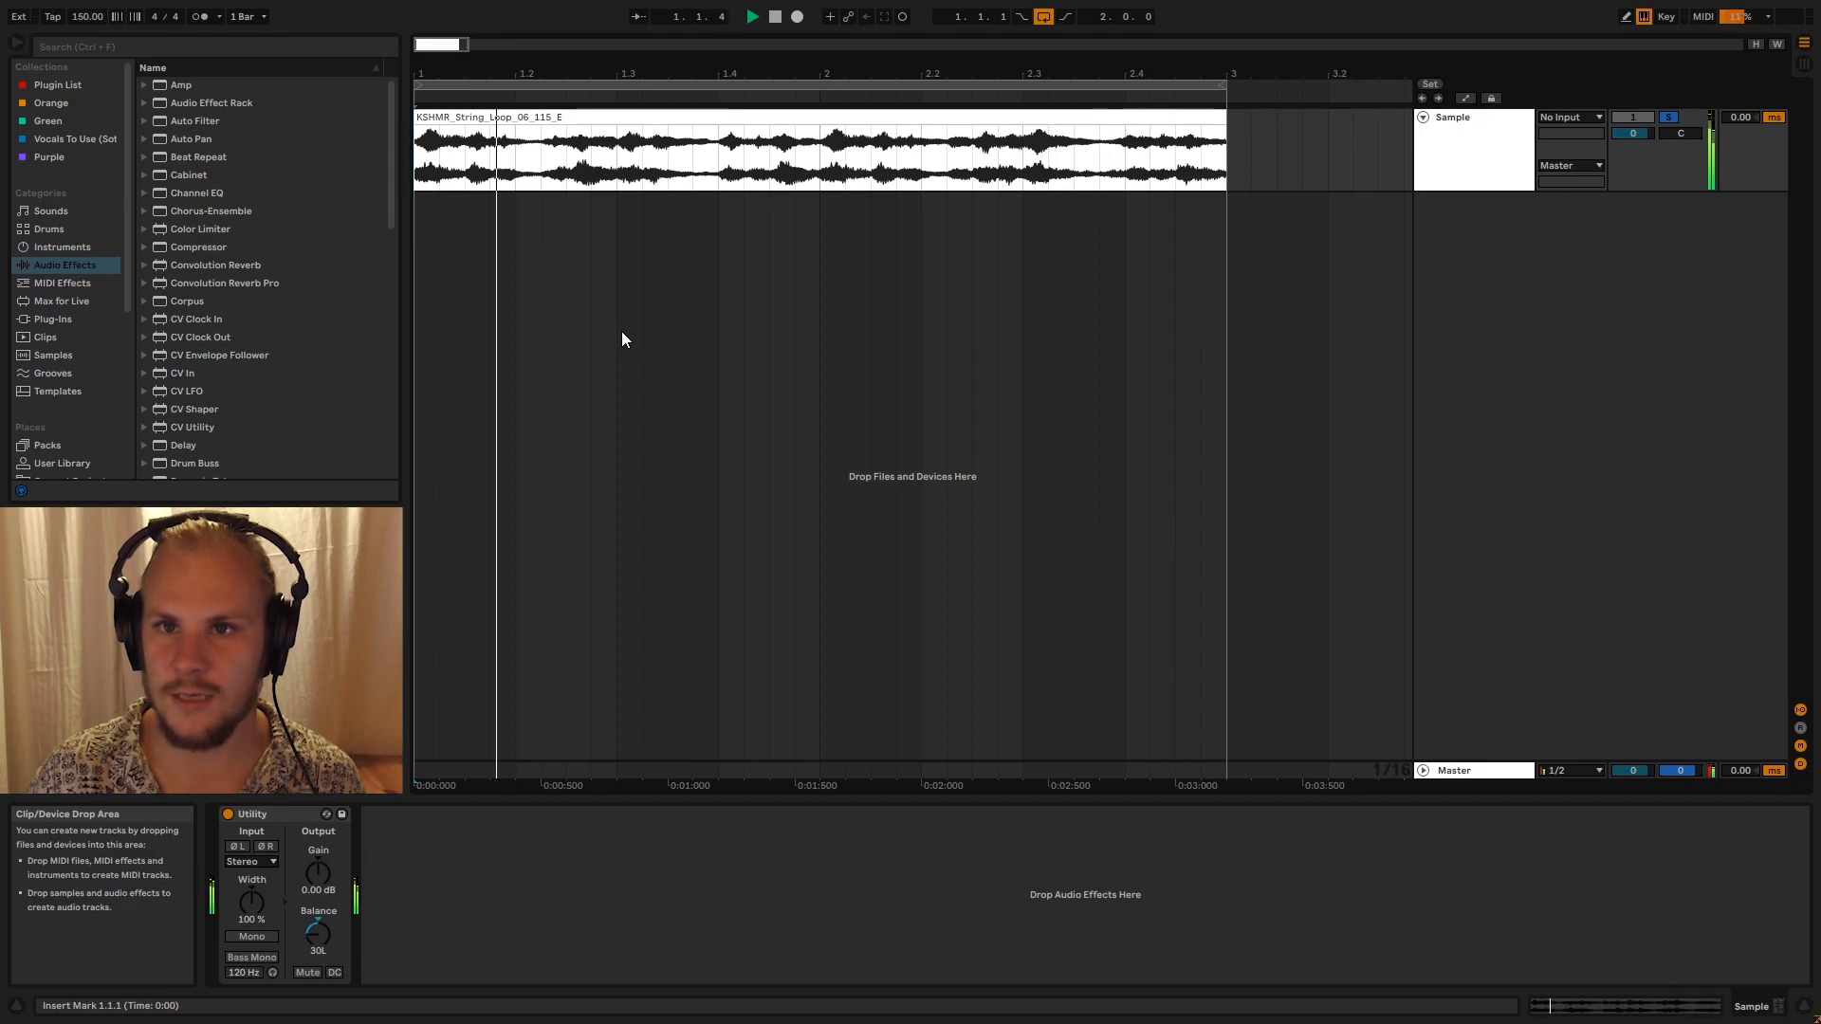
key(space)
click(317, 934)
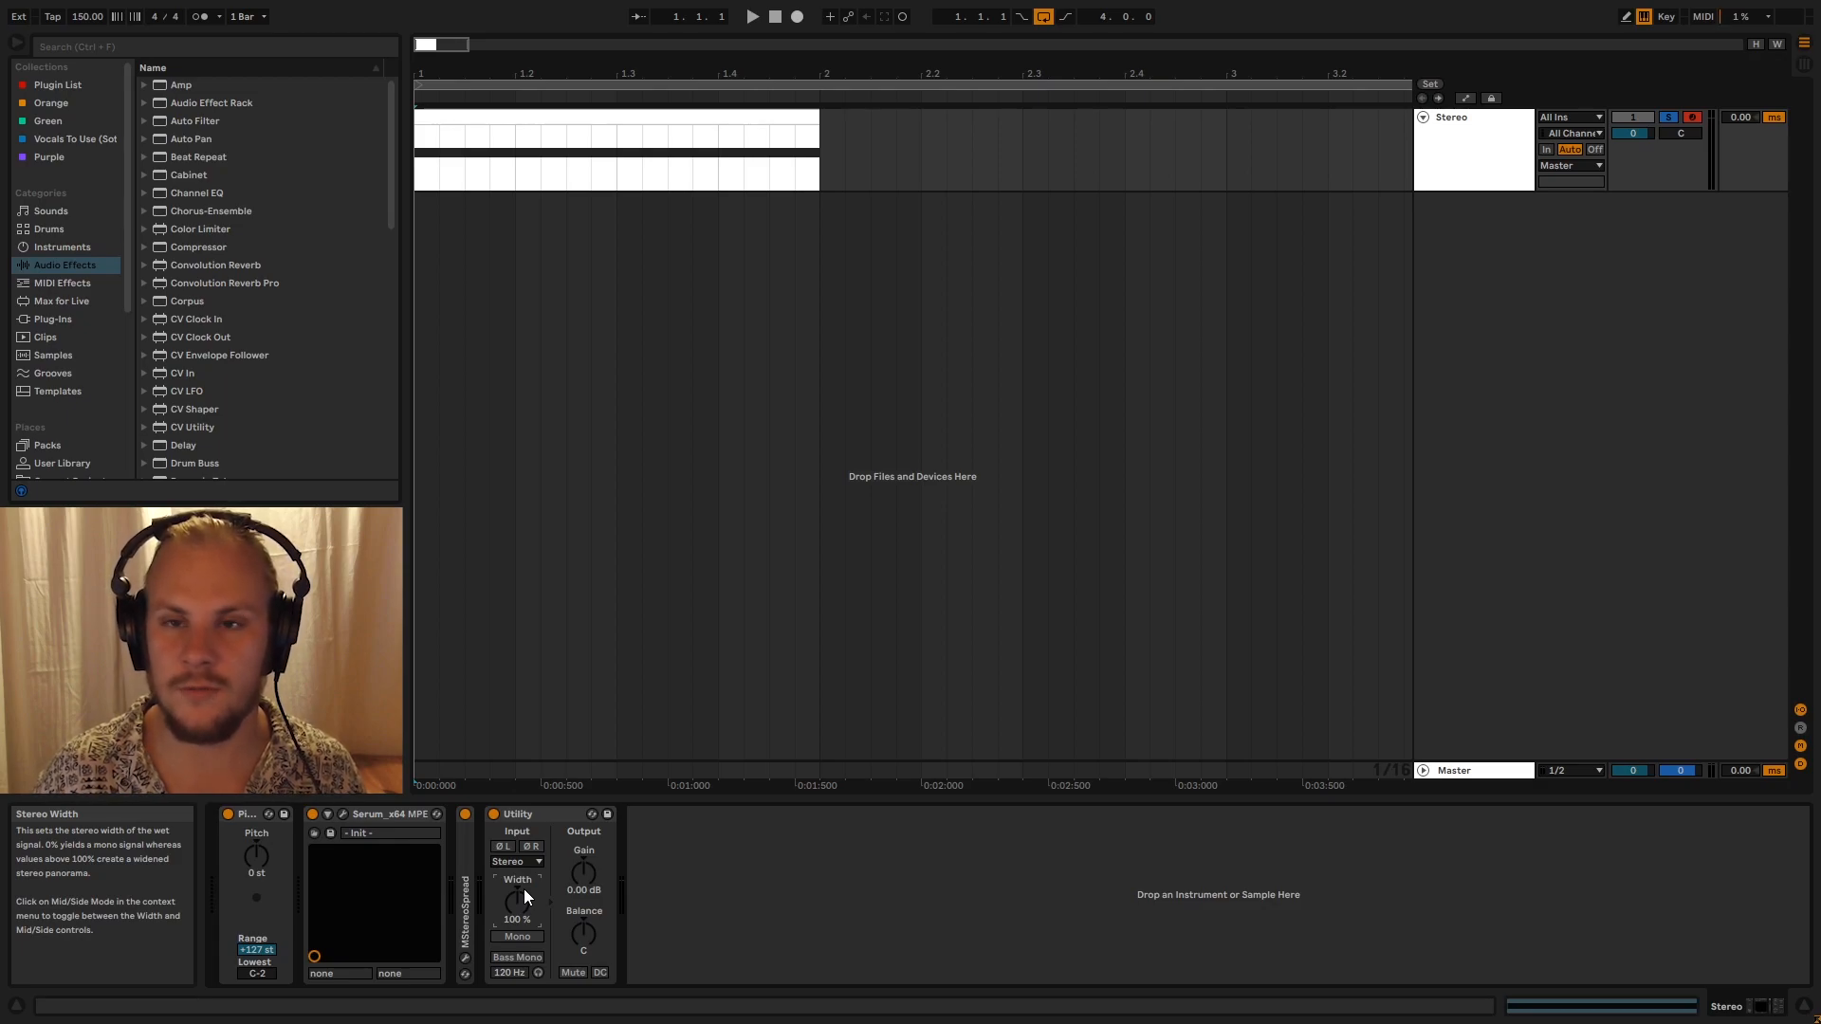
Play the Stereo track's loop from 1.1.1 while varying the Utility Width, and reset the width to 100 %
drag(522, 903, 522, 834)
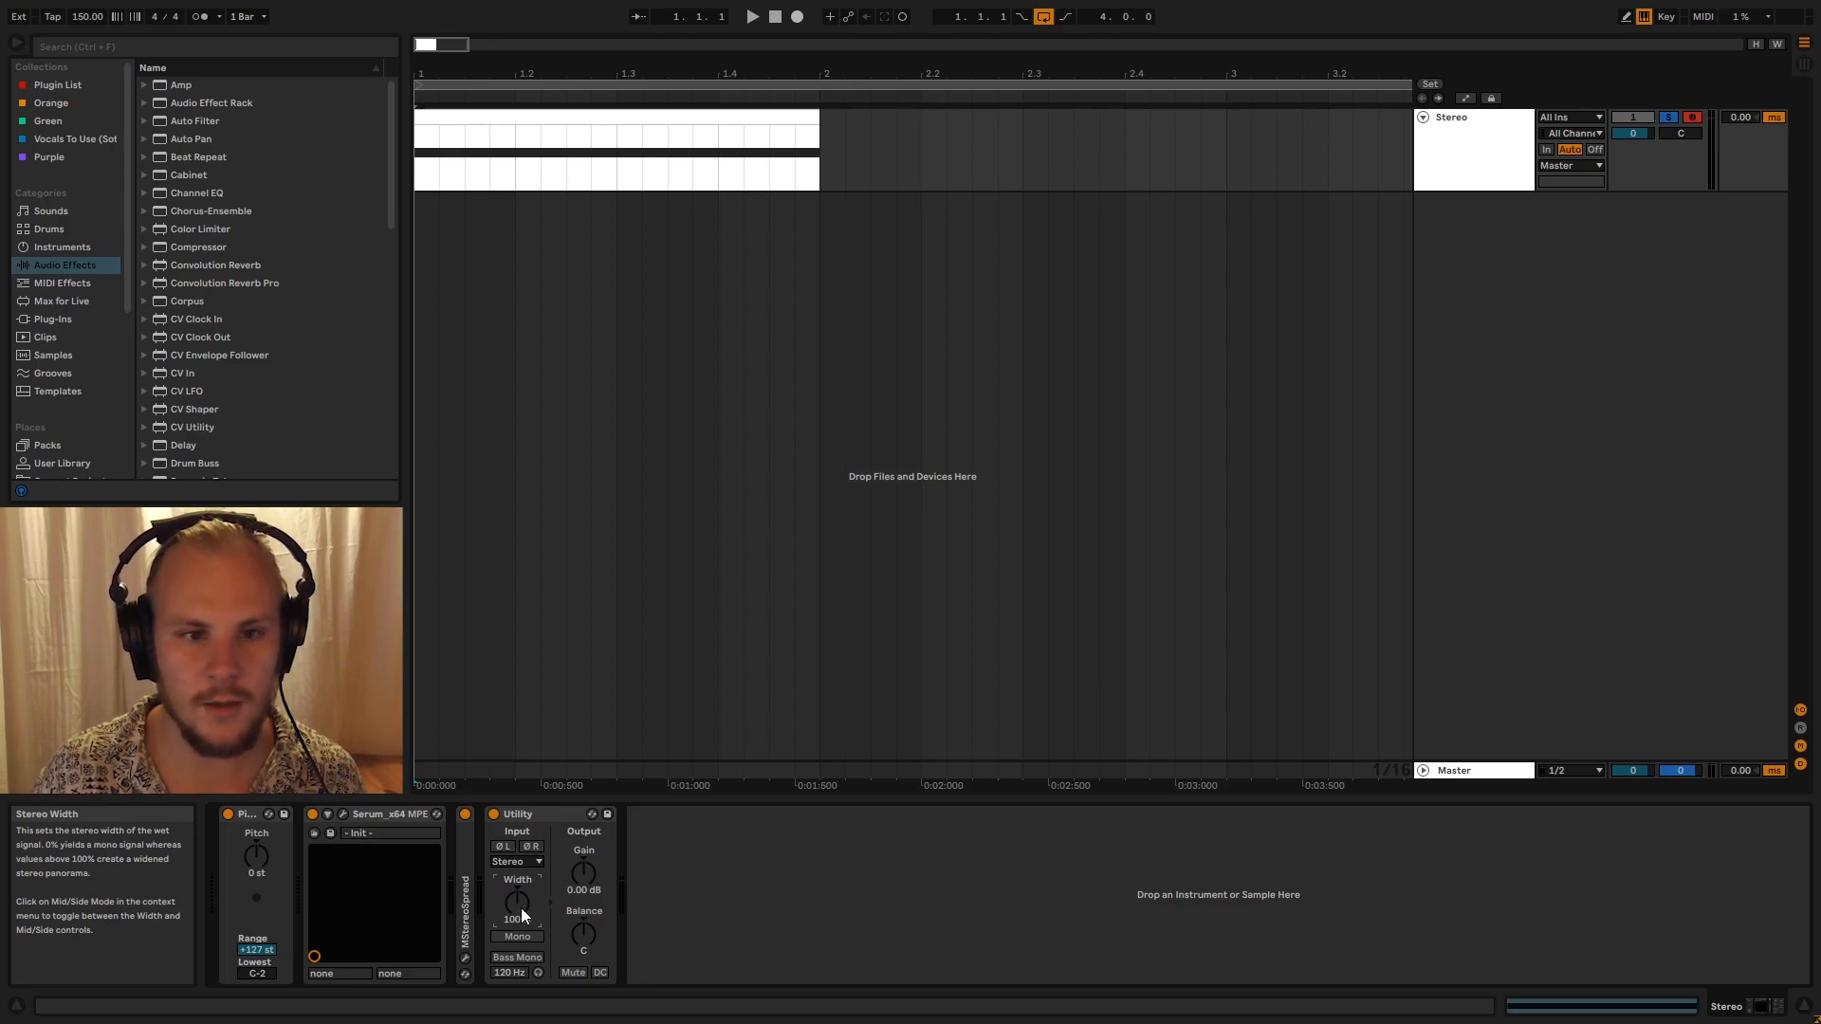
click(426, 175)
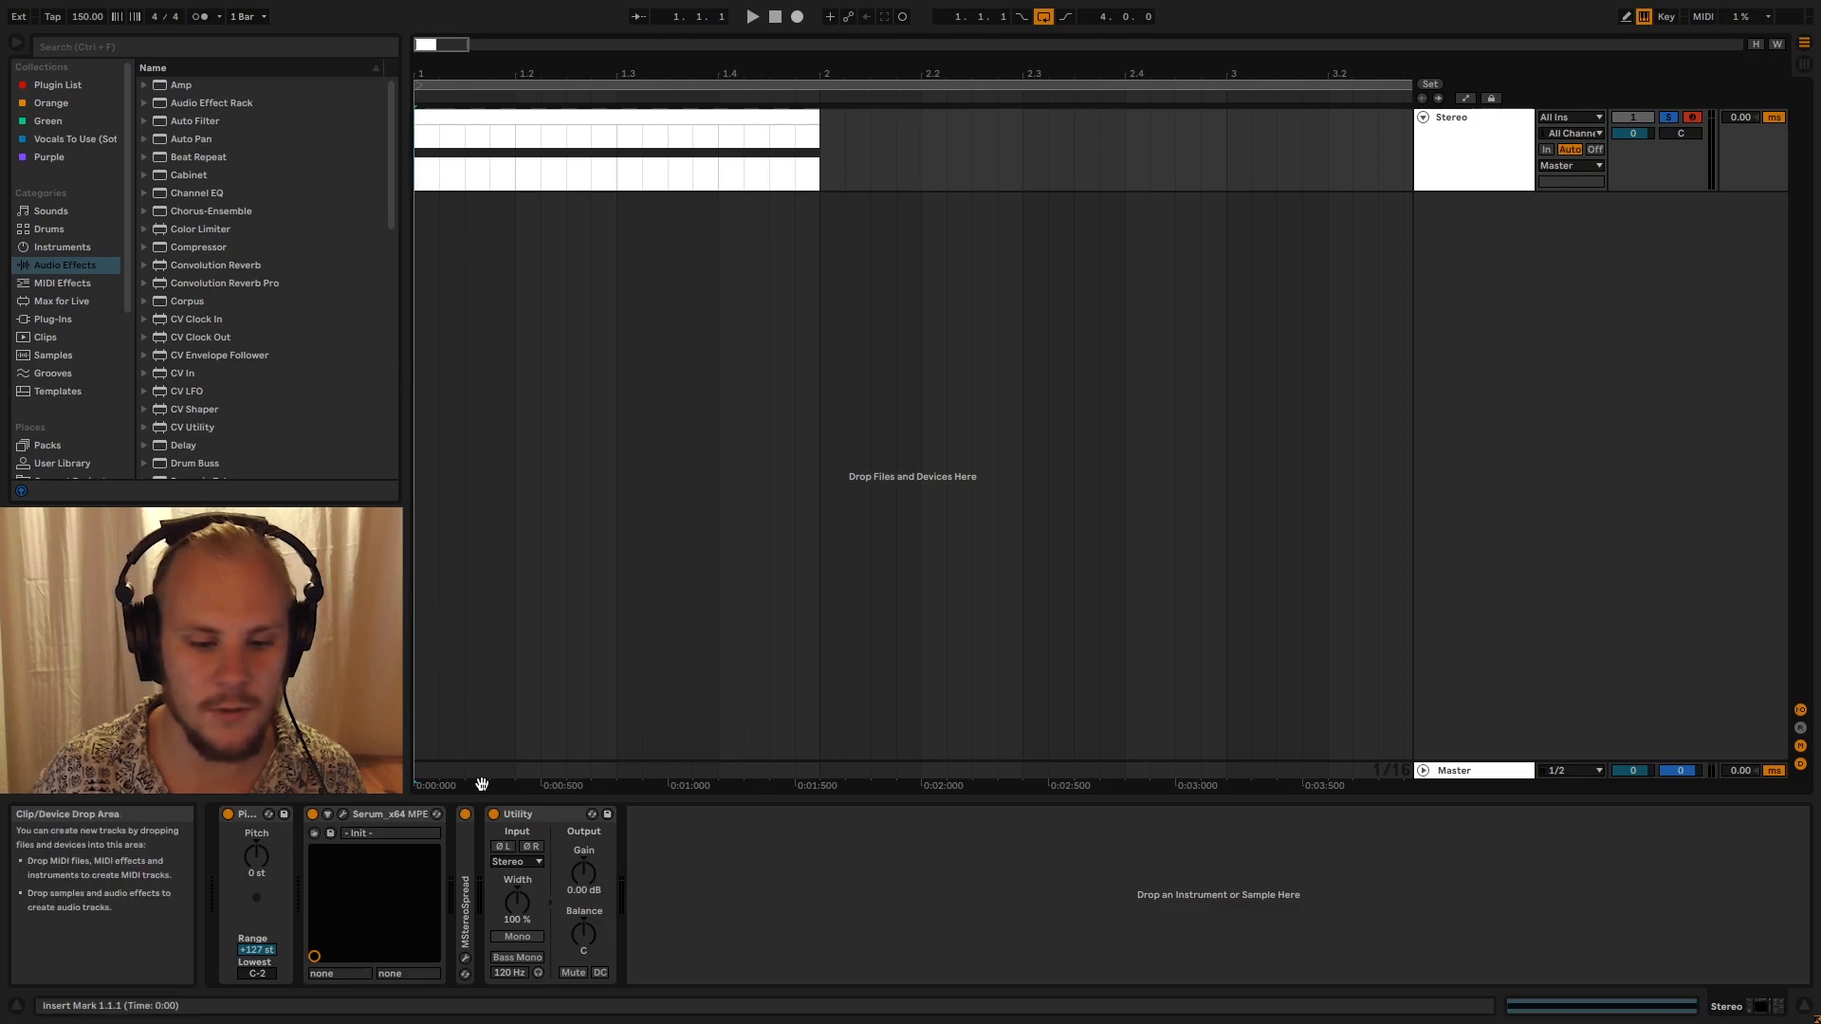
key(space)
mouse_move(516, 908)
mouse_down()
mouse_move(516, 792)
mouse_move(518, 901)
mouse_up()
key(space)
key(space)
key(space)
key(space)
key(space)
double_click(518, 898)
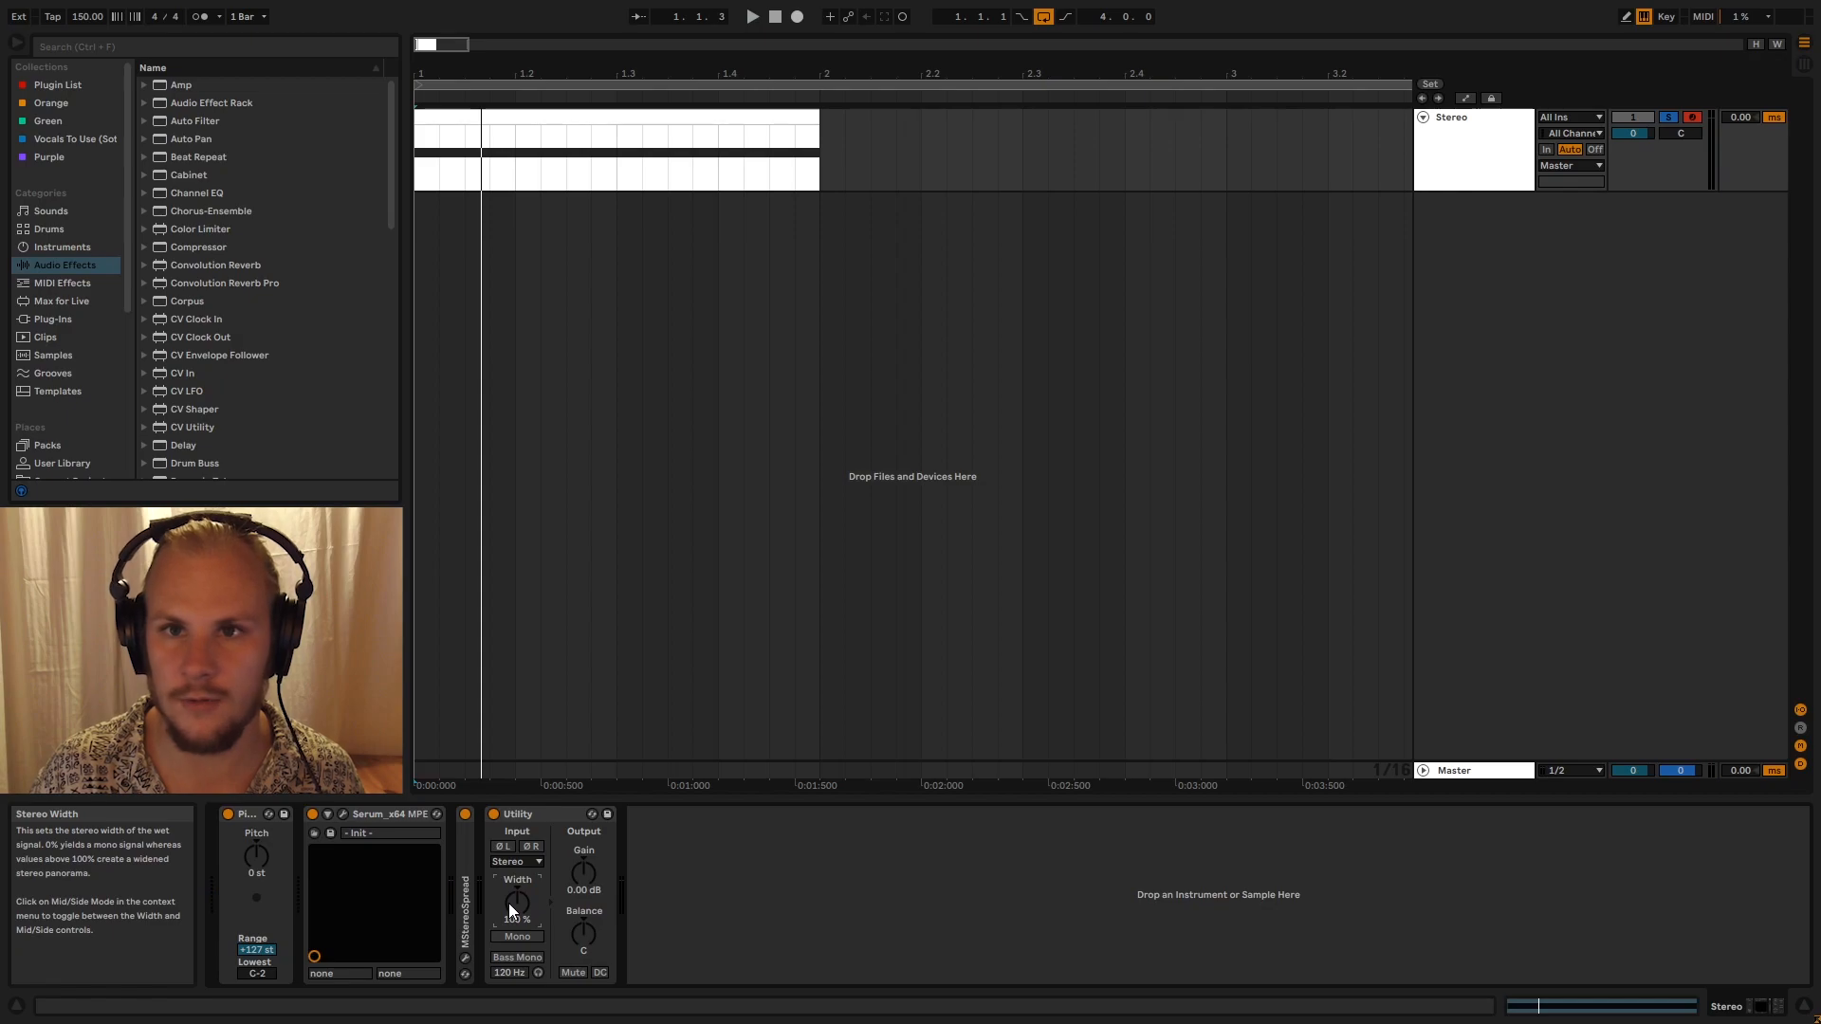
Play the Stereo track with Utility Width at 400 %, compare it with a narrower width, and reset the width to 100 %
drag(508, 903, 510, 794)
key(space)
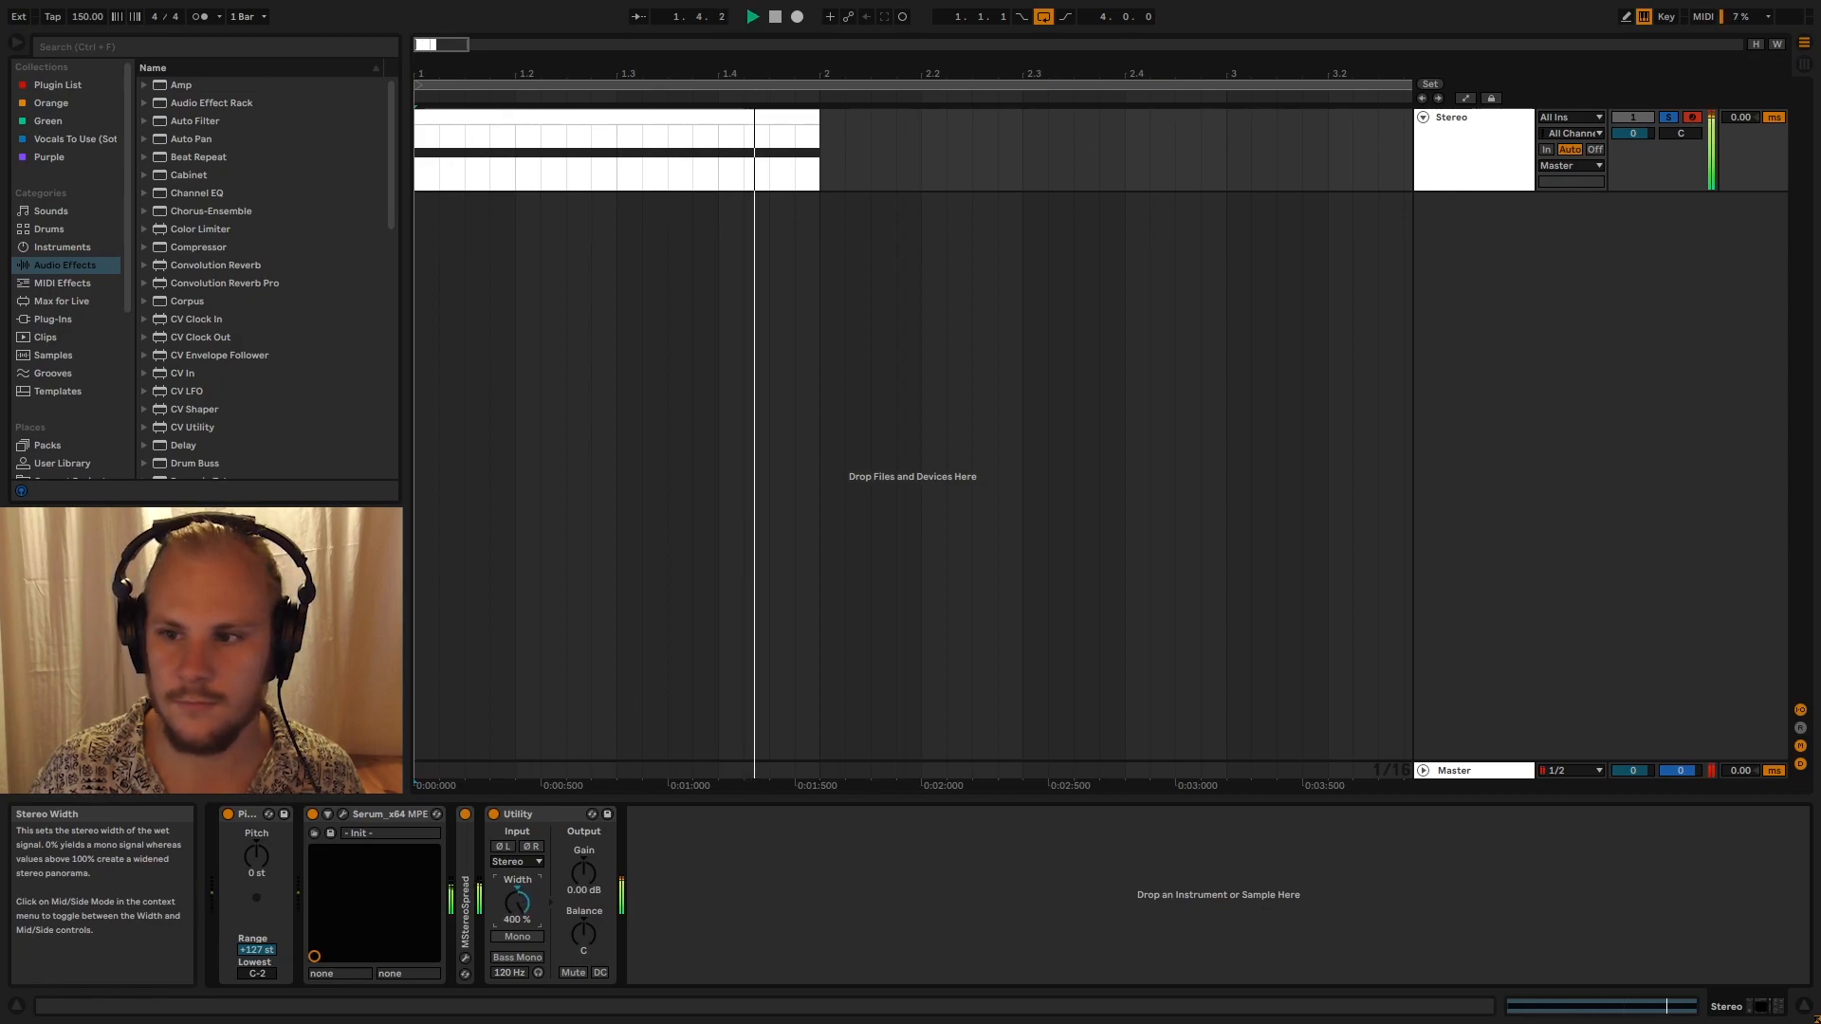
drag(516, 903, 517, 974)
key(space)
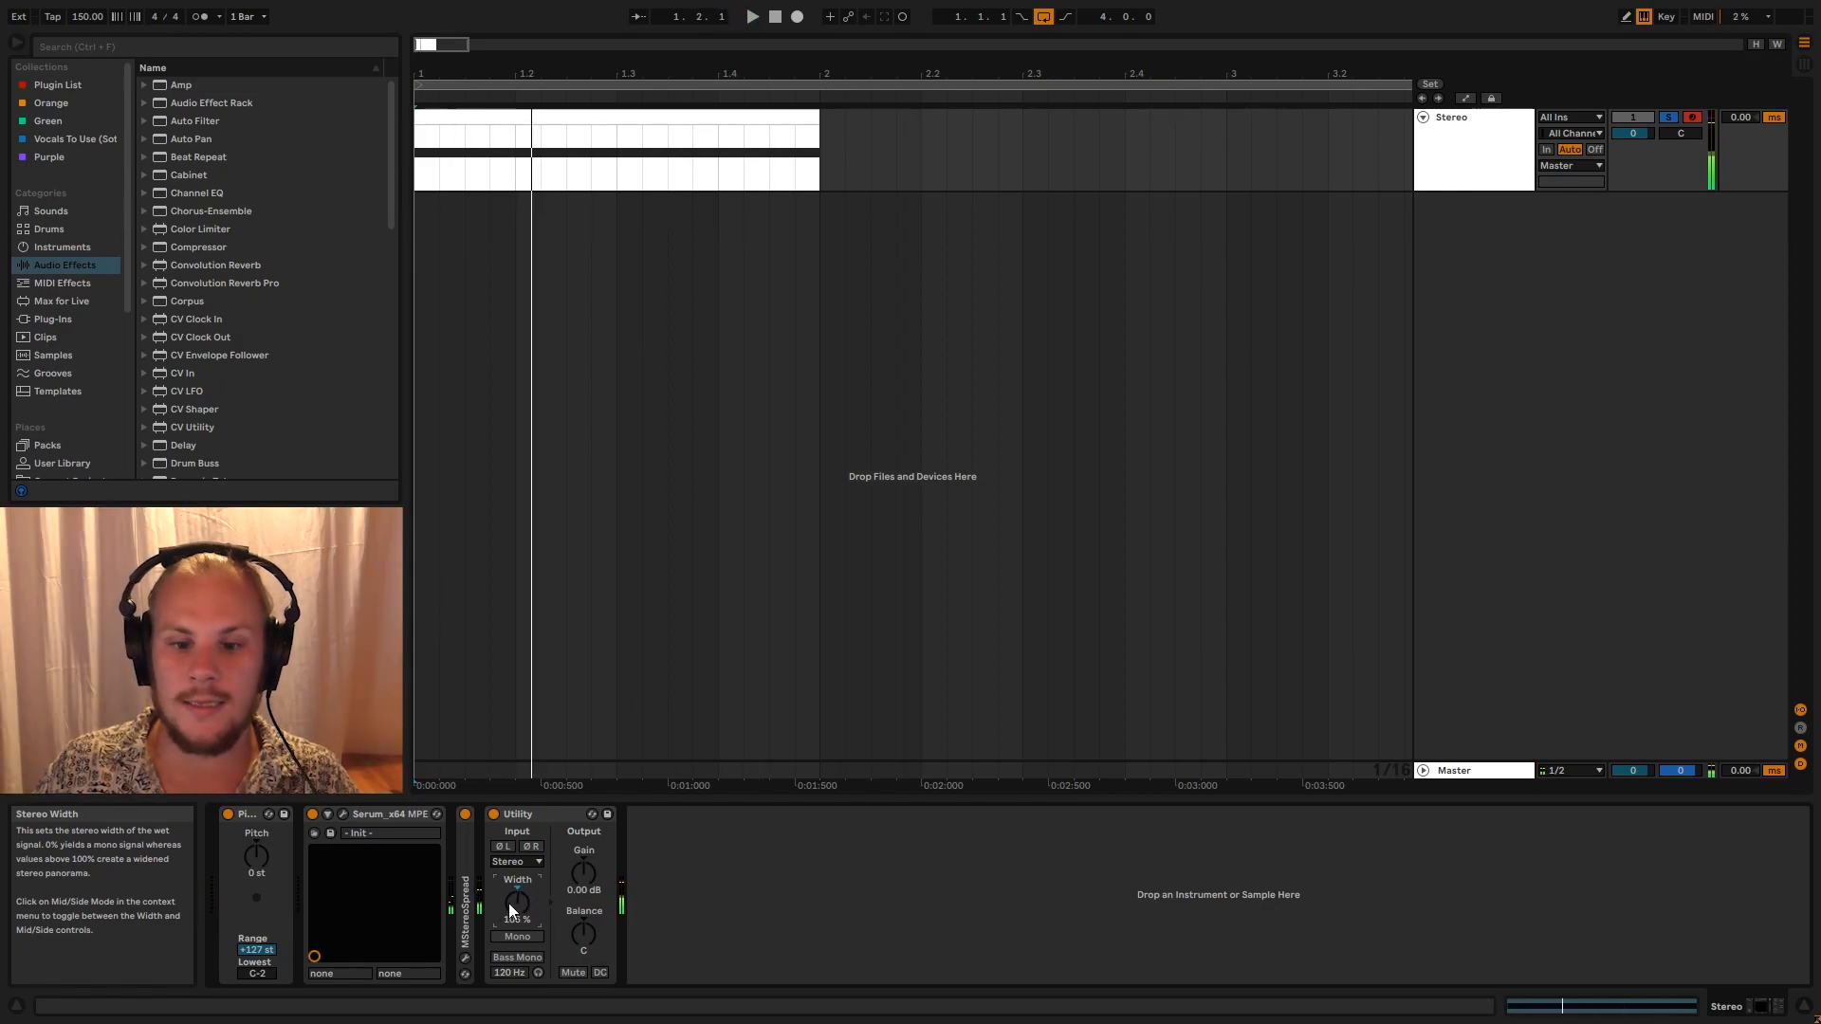
double_click(515, 890)
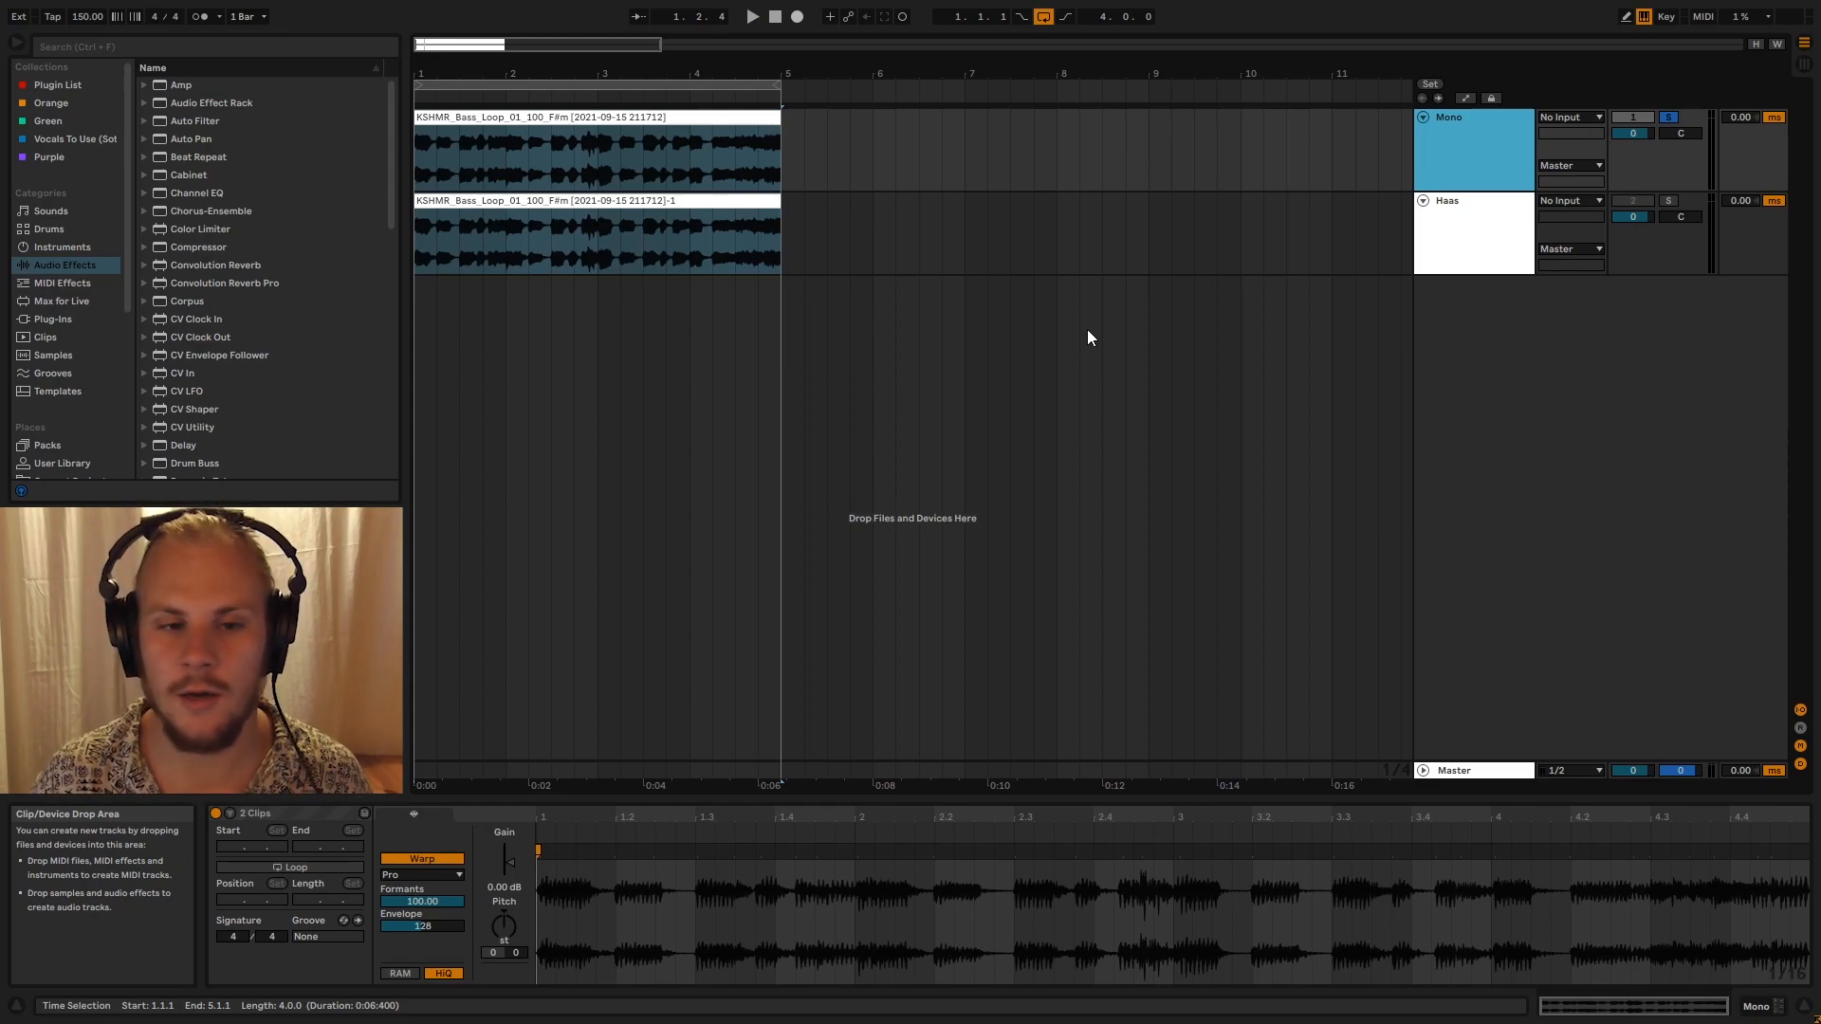
Show the Mono bass track's Utility device and play its bass loop from 1.1.1
click(417, 158)
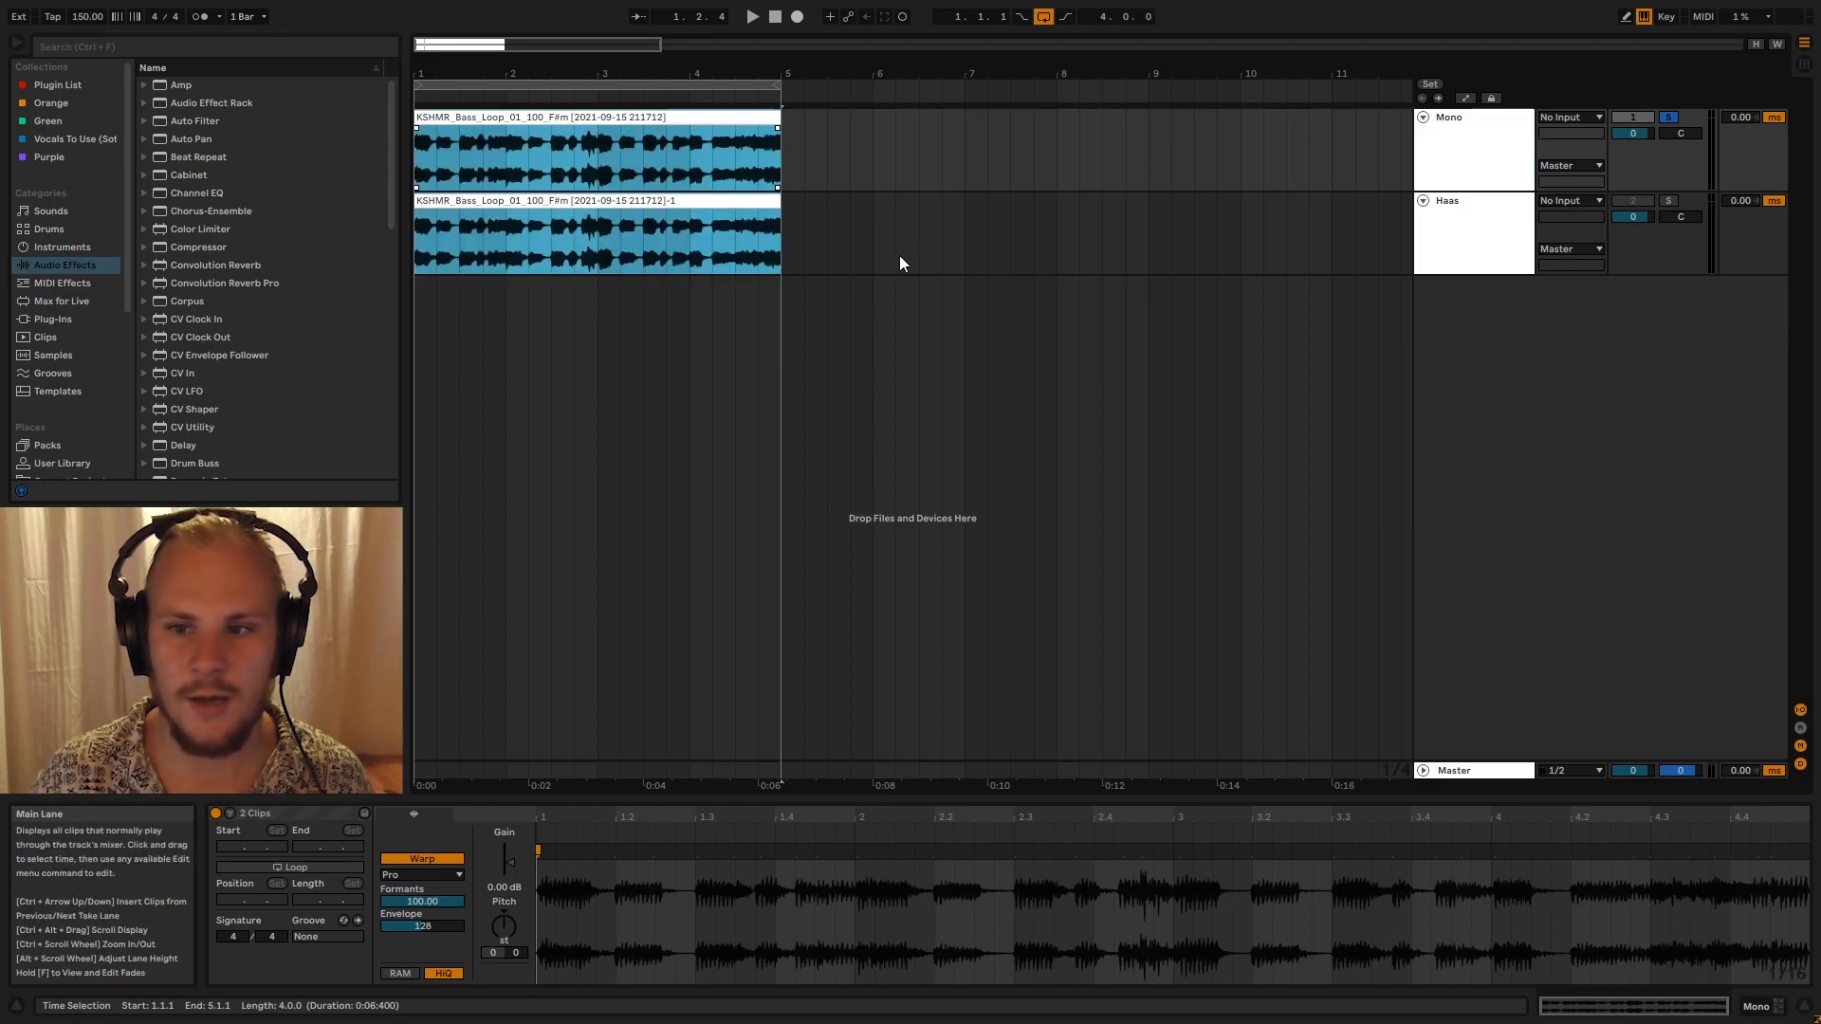
double_click(1510, 159)
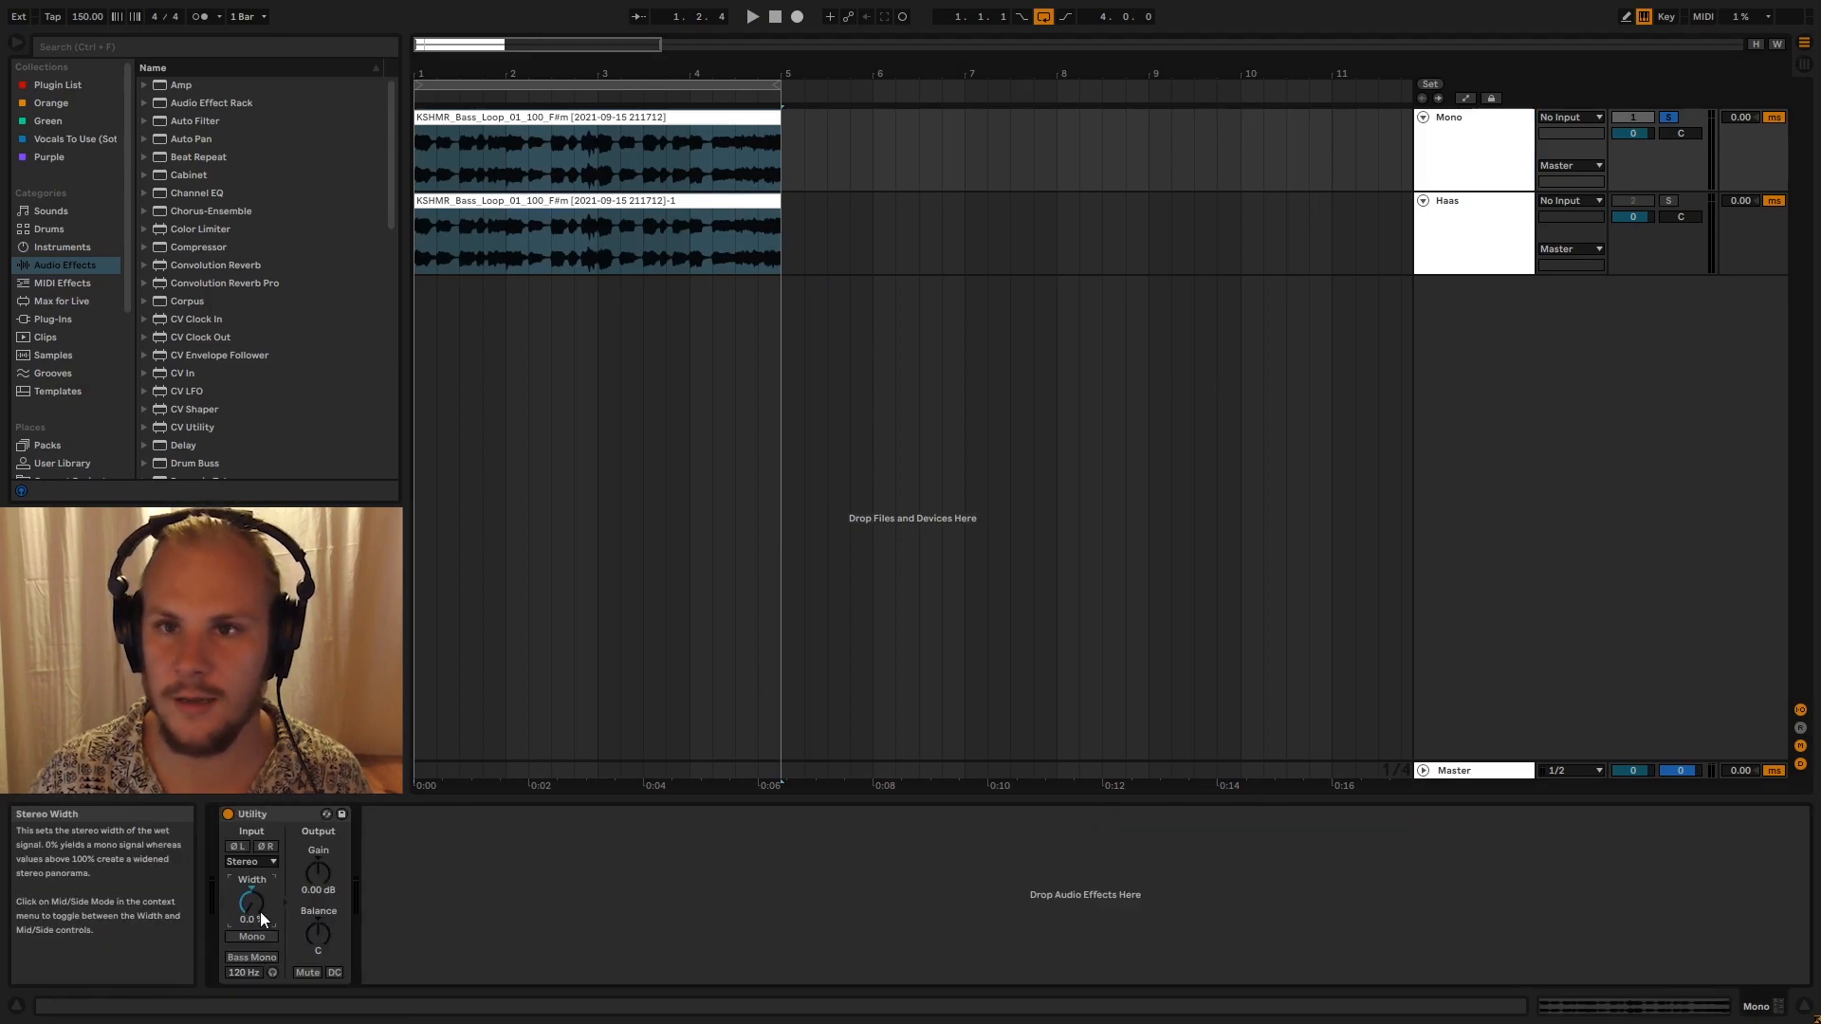
click(435, 161)
click(421, 156)
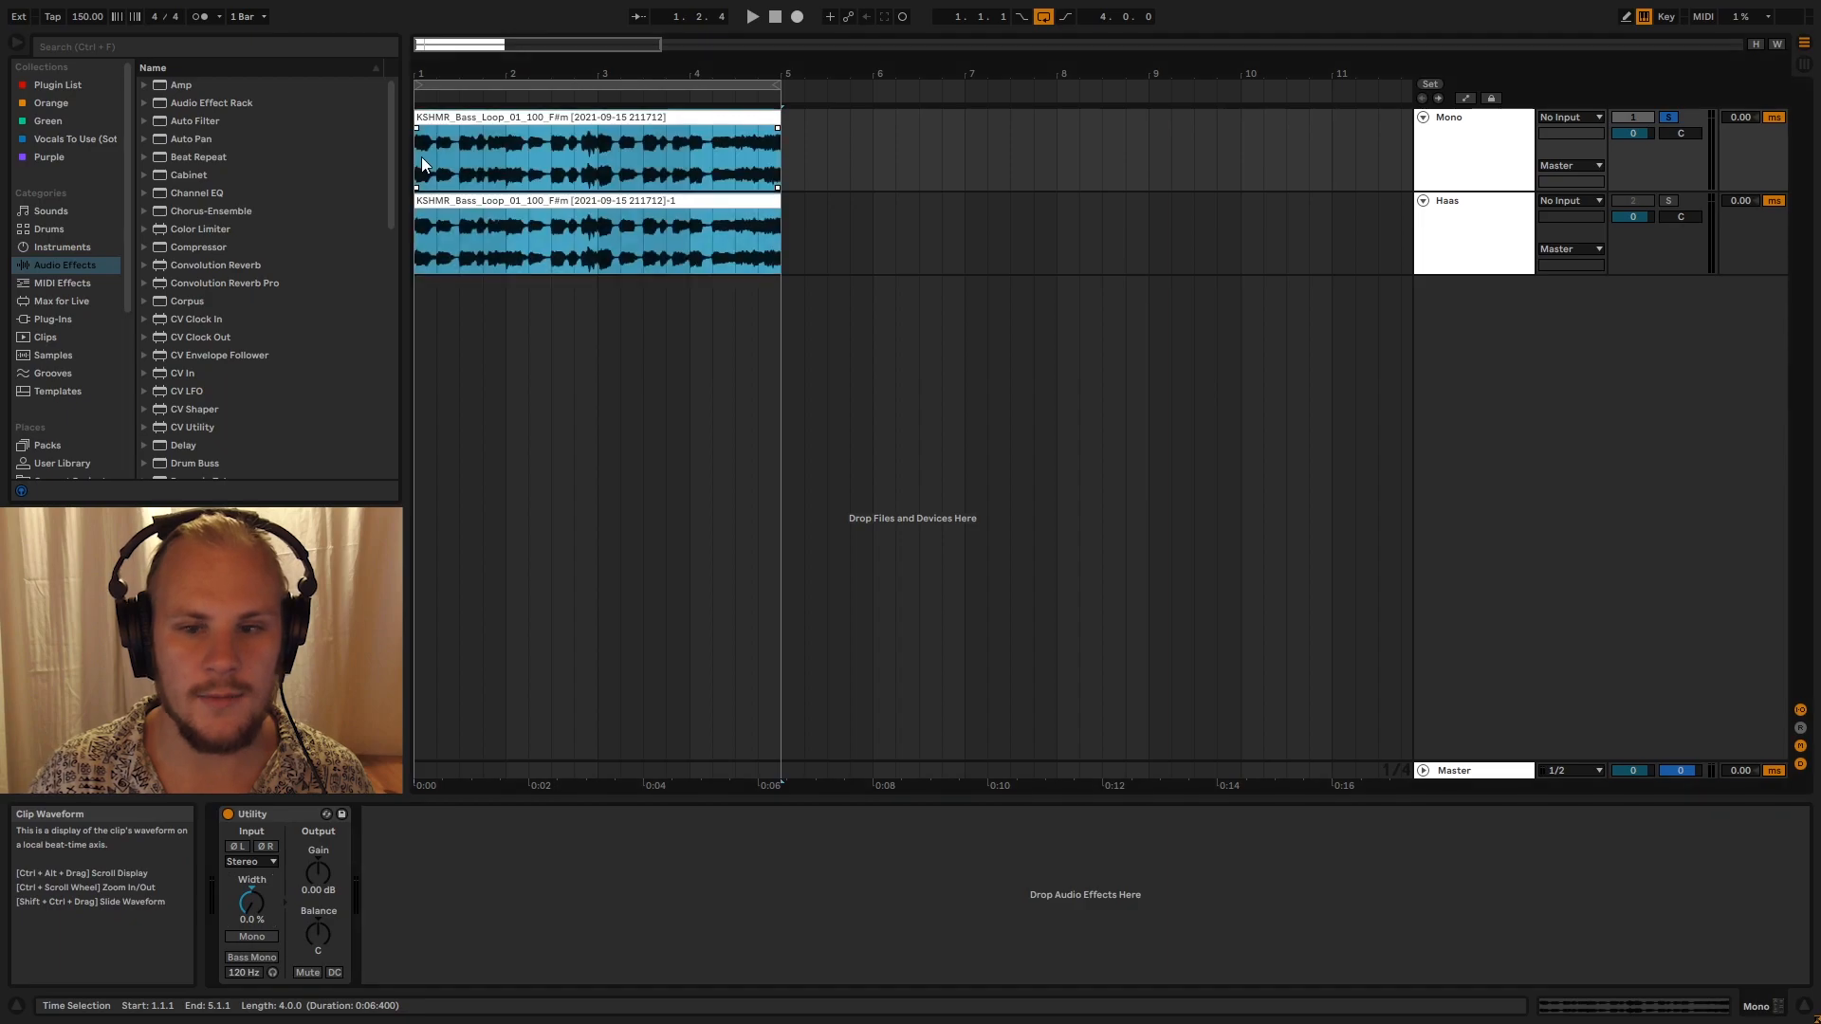
click(415, 148)
key(space)
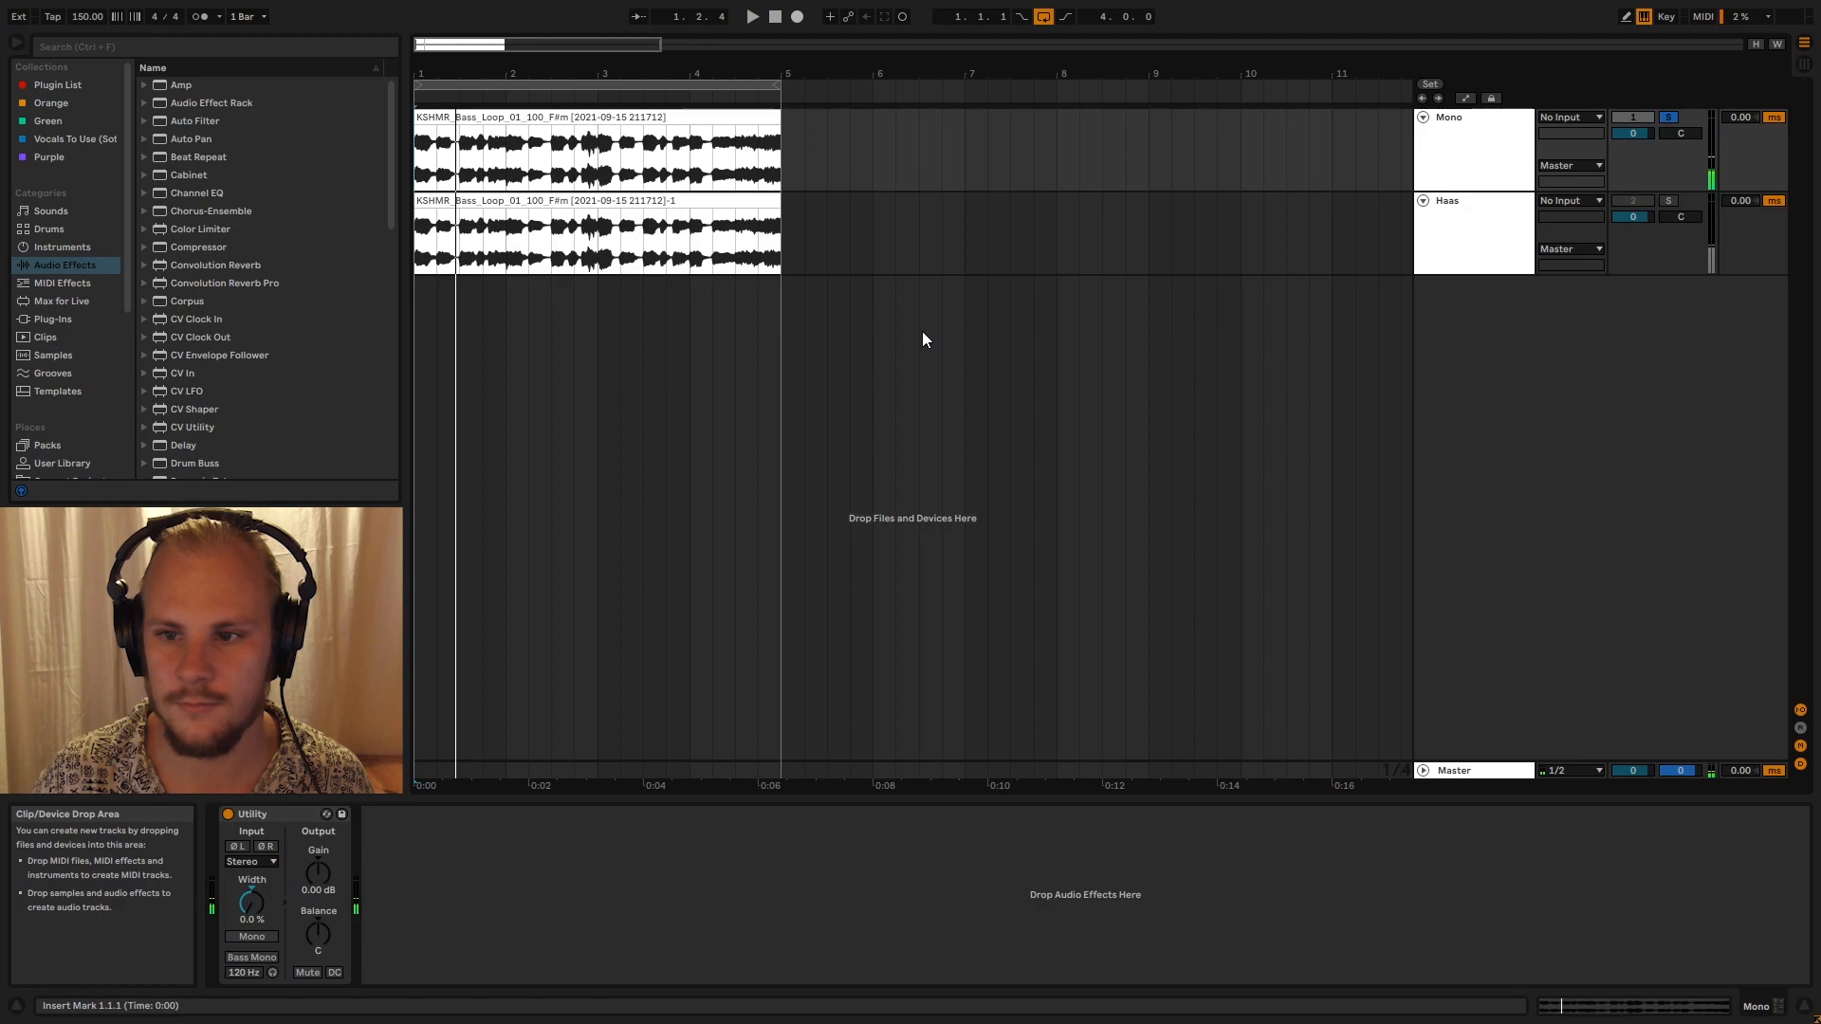
Show the Haas track's Delay settings and examine the Mono and Haas waveforms up close
click(593, 268)
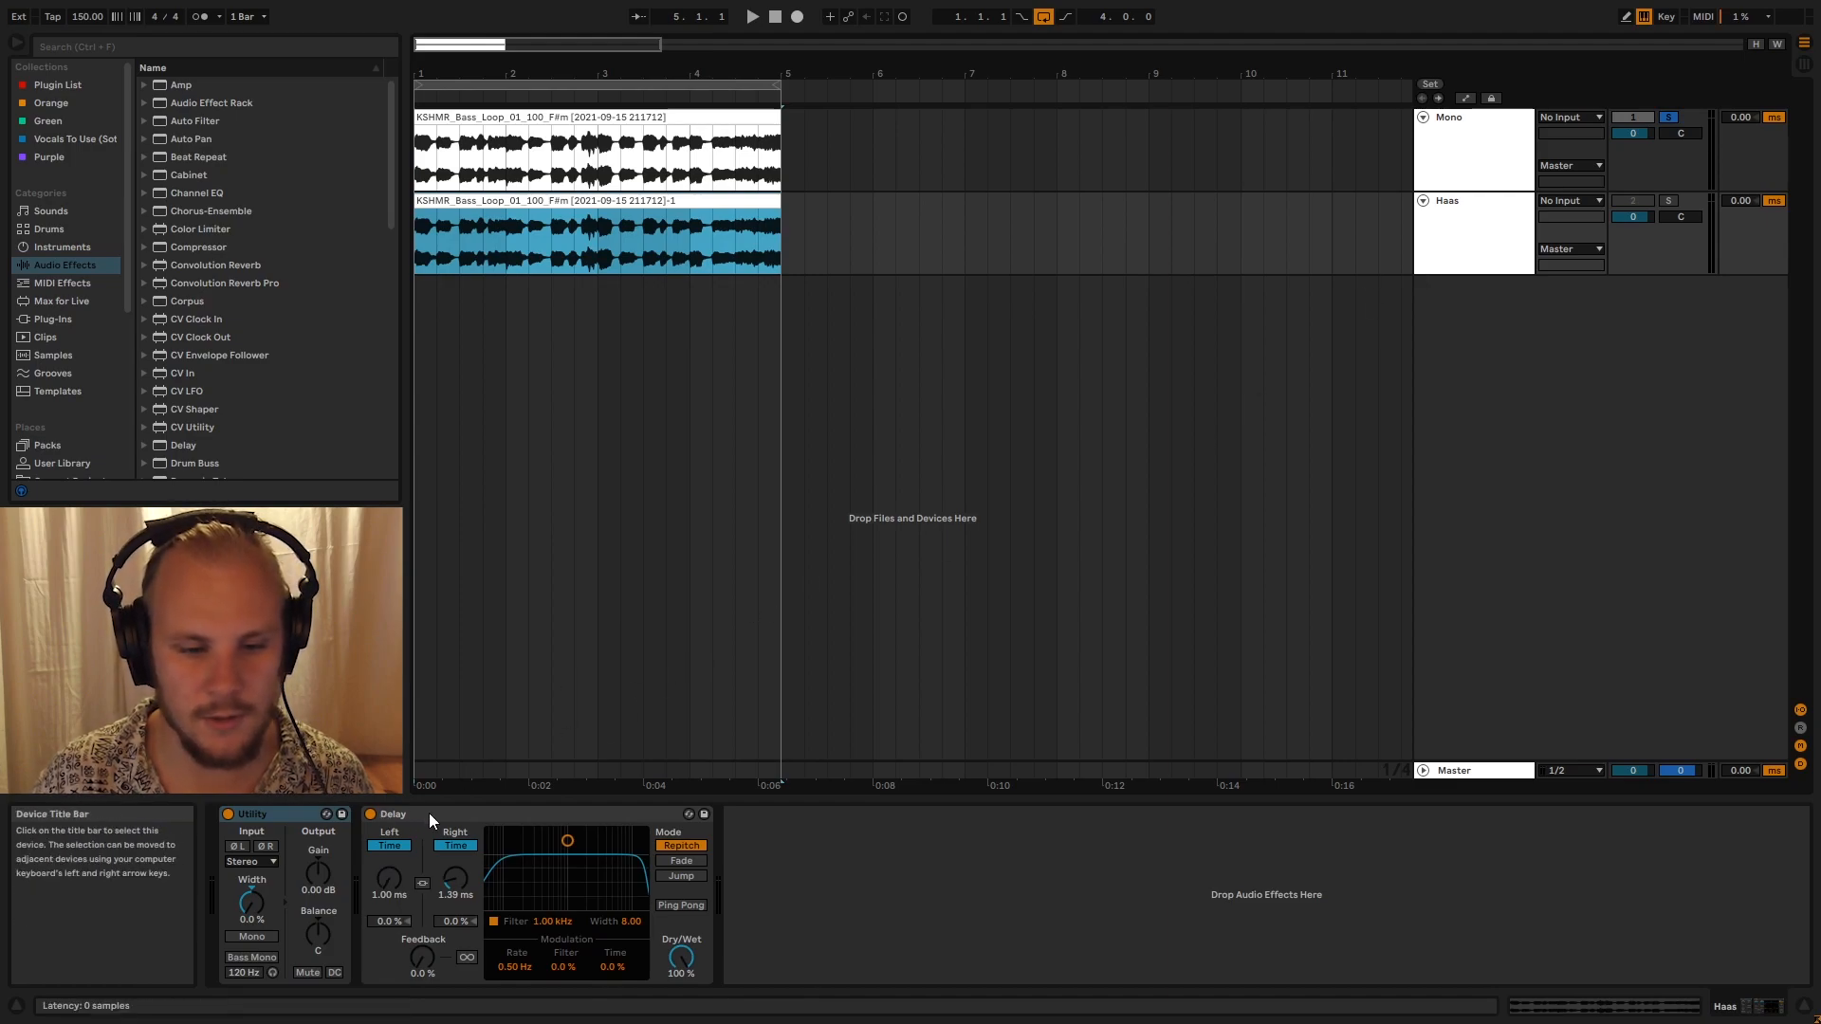
click(388, 876)
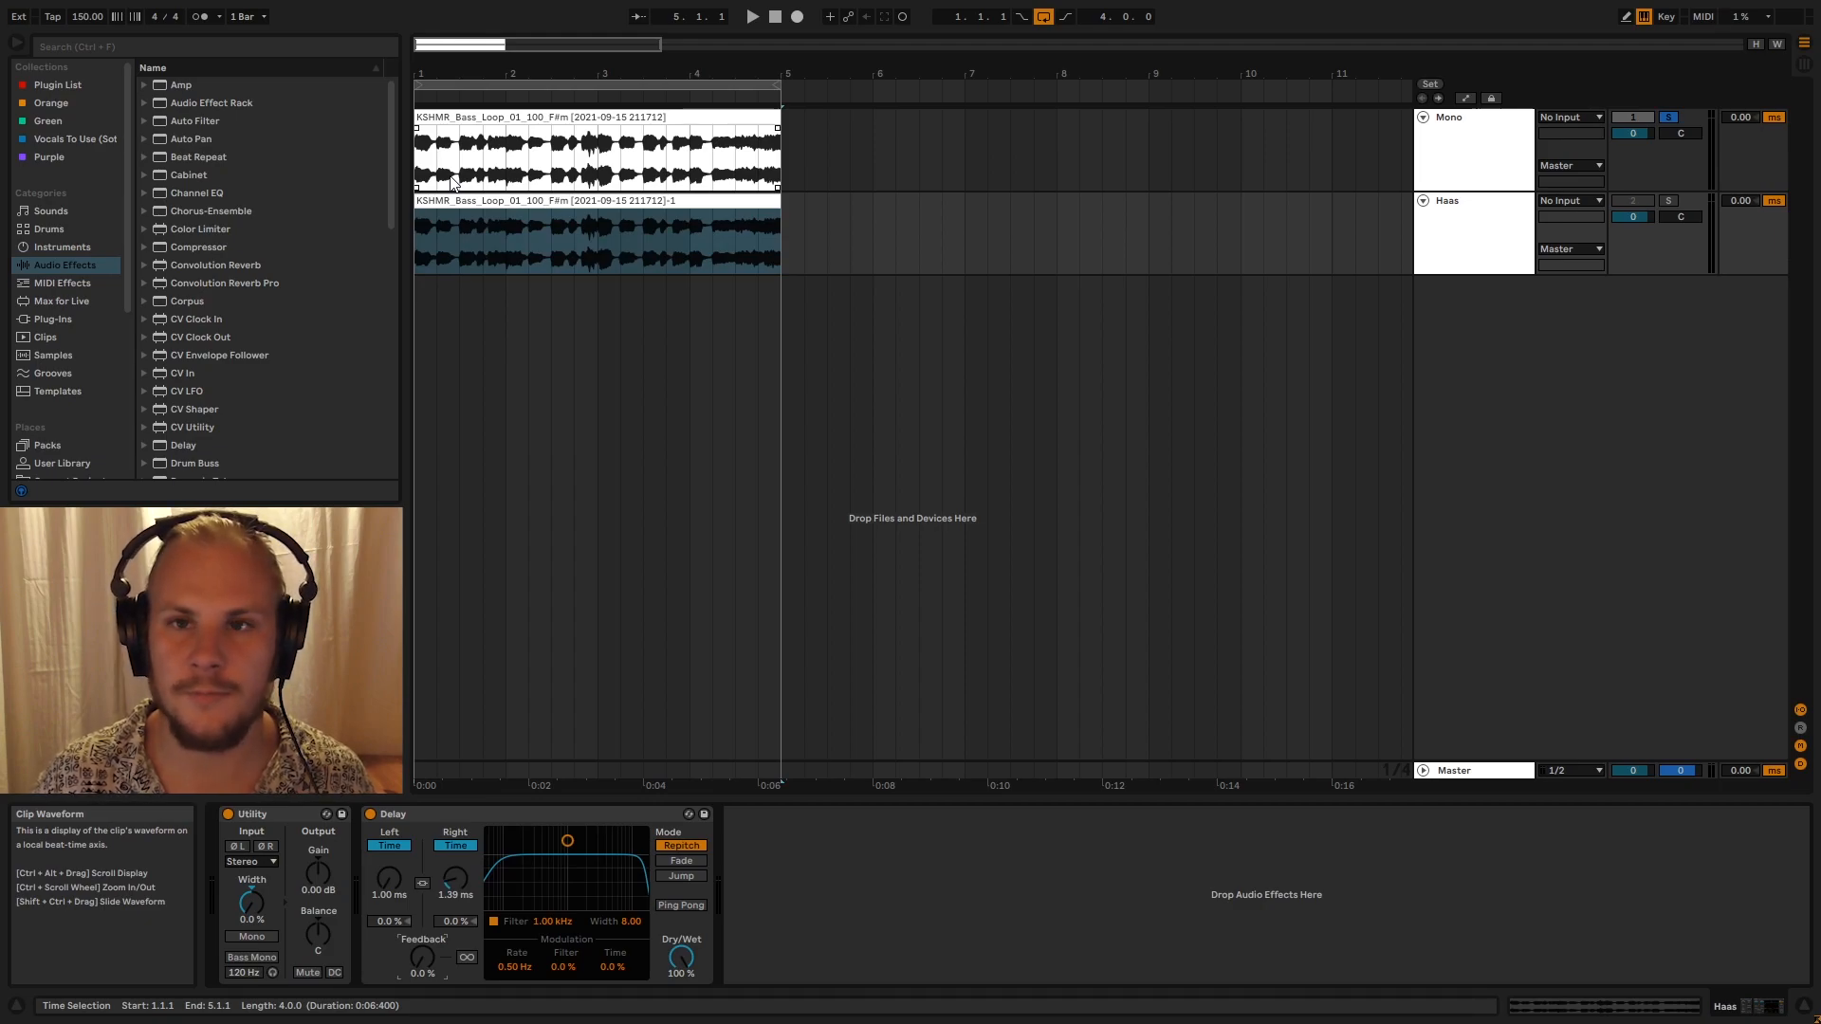
double_click(435, 72)
drag(503, 68, 503, 237)
drag(616, 61, 630, 270)
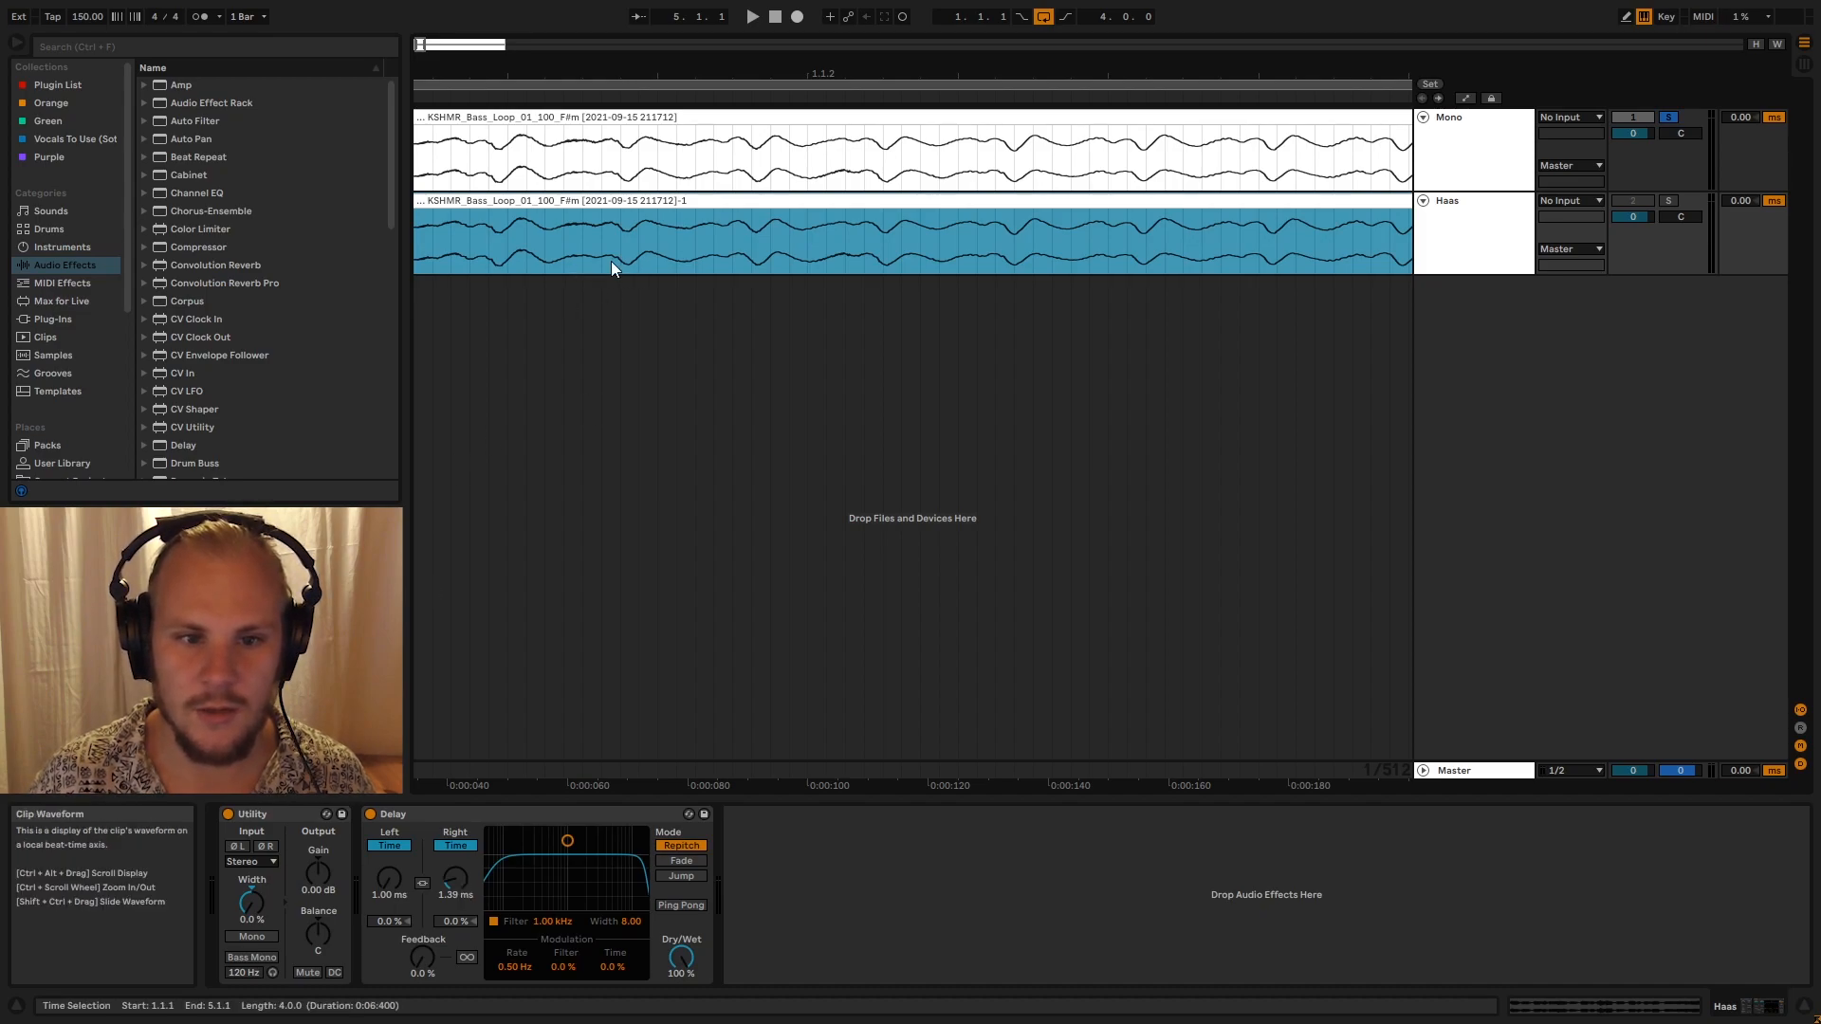
Shift the Haas clip slightly later against the Mono clip to demonstrate the delay offset, and move it back into alignment
click(591, 121)
click(546, 202)
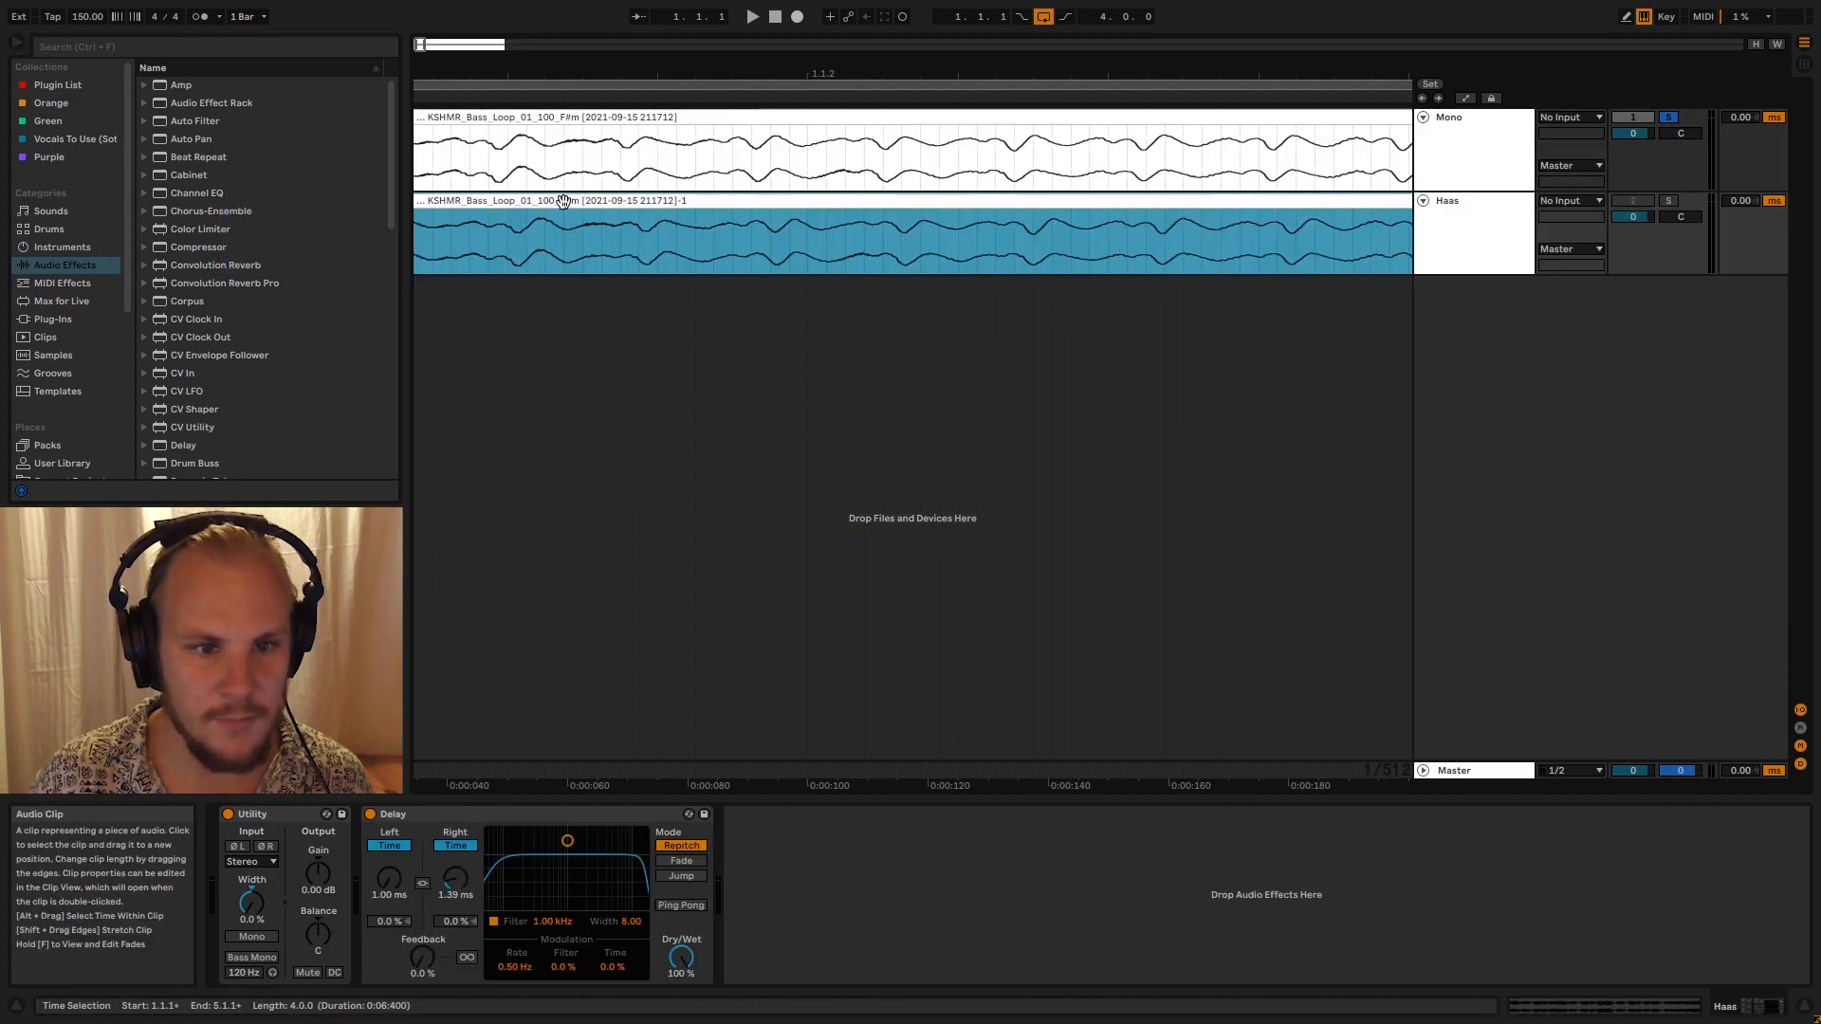
click(517, 242)
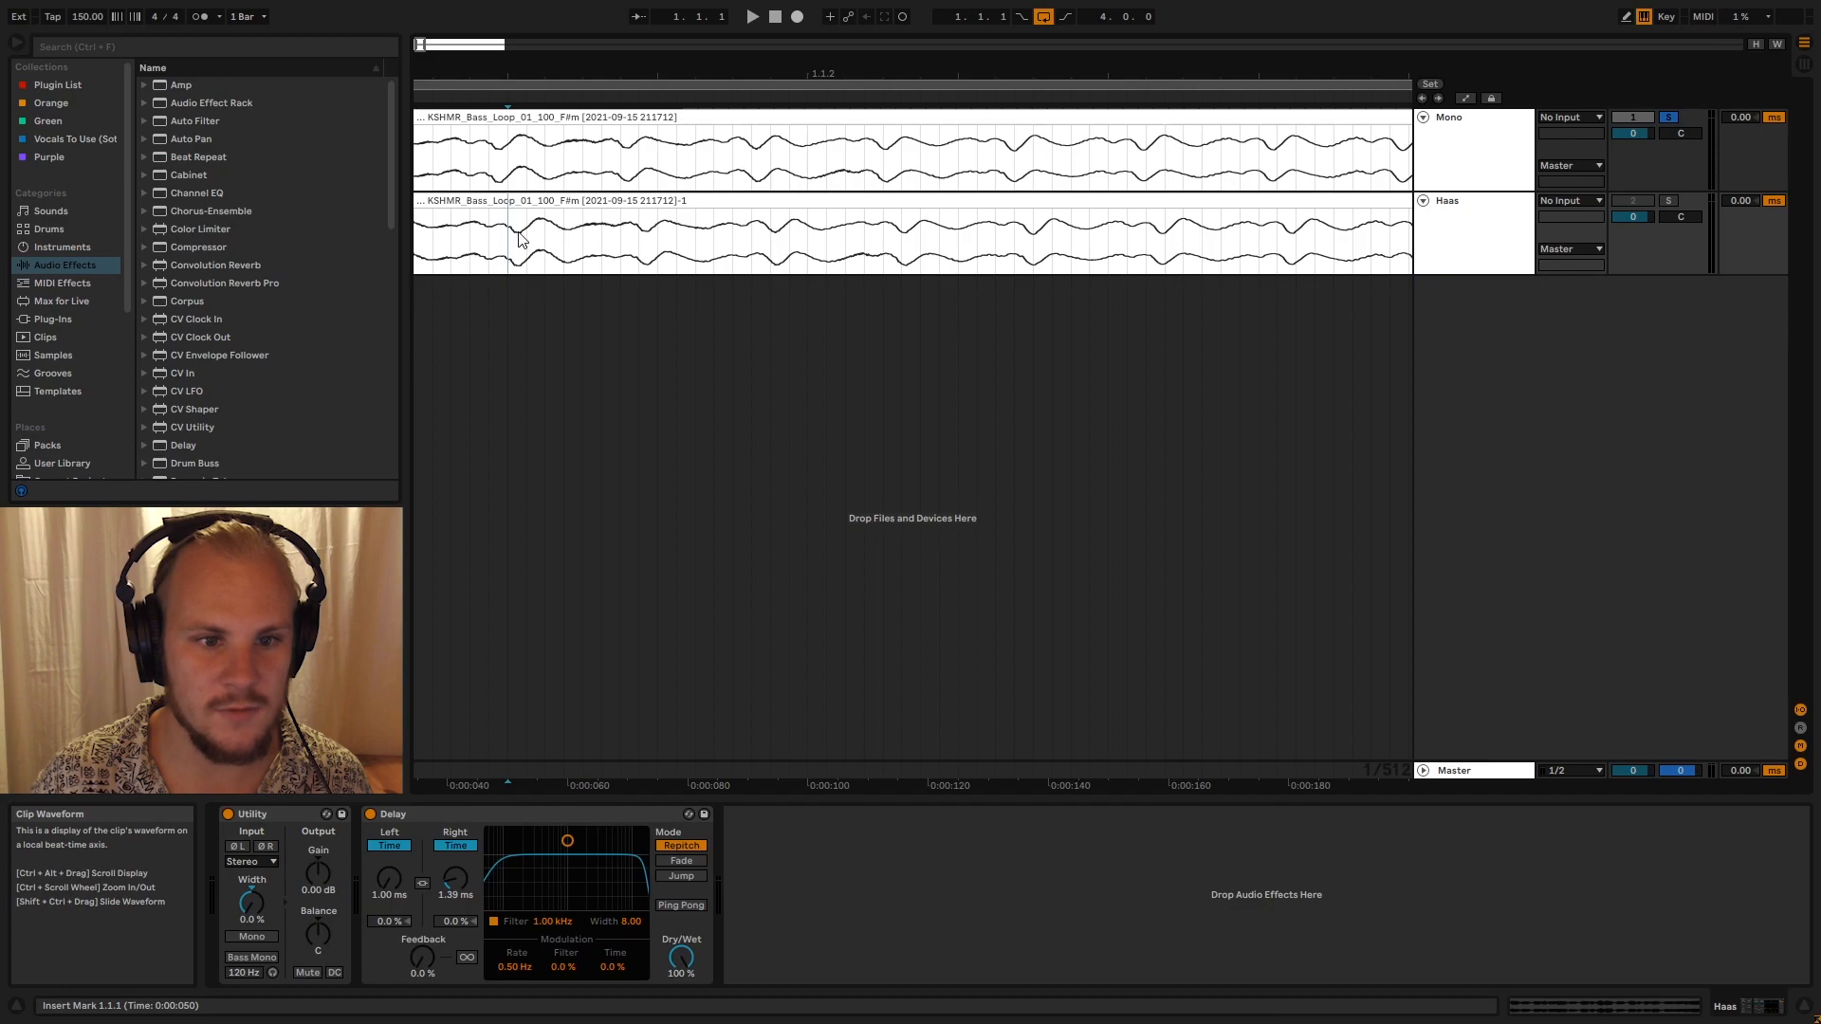
click(584, 202)
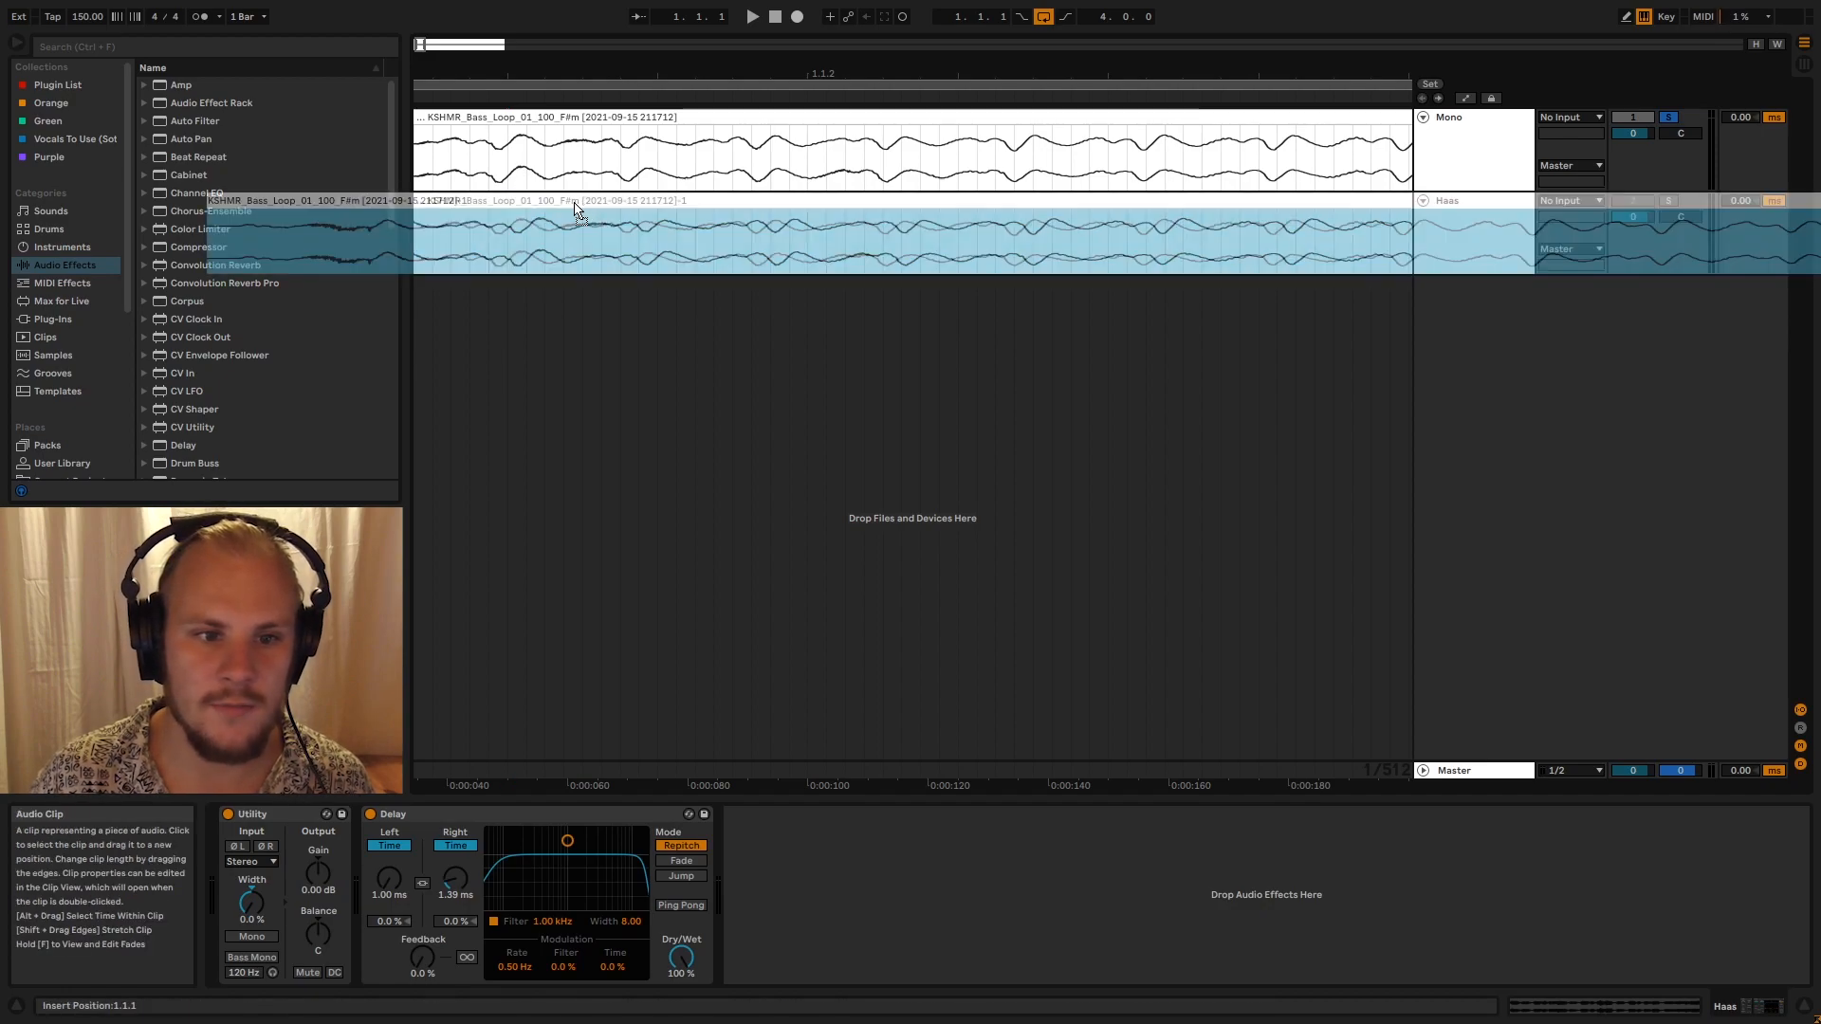
click(488, 236)
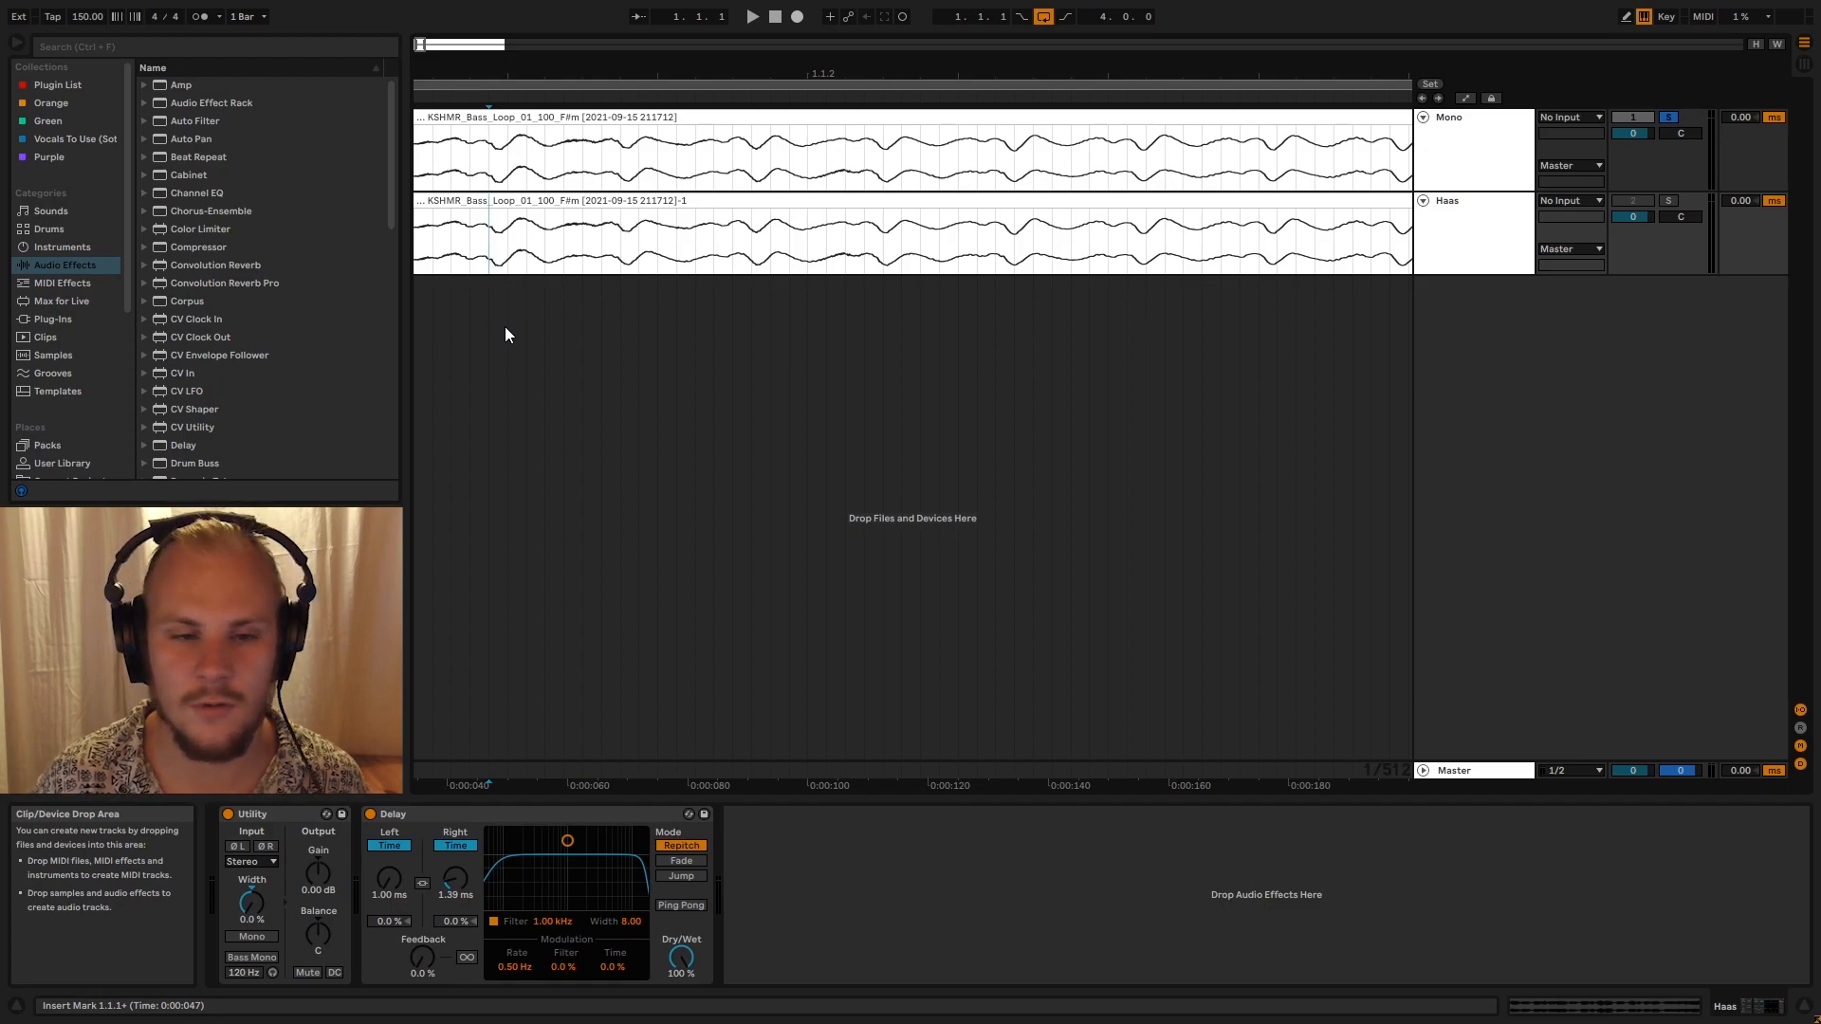
drag(598, 76, 597, 11)
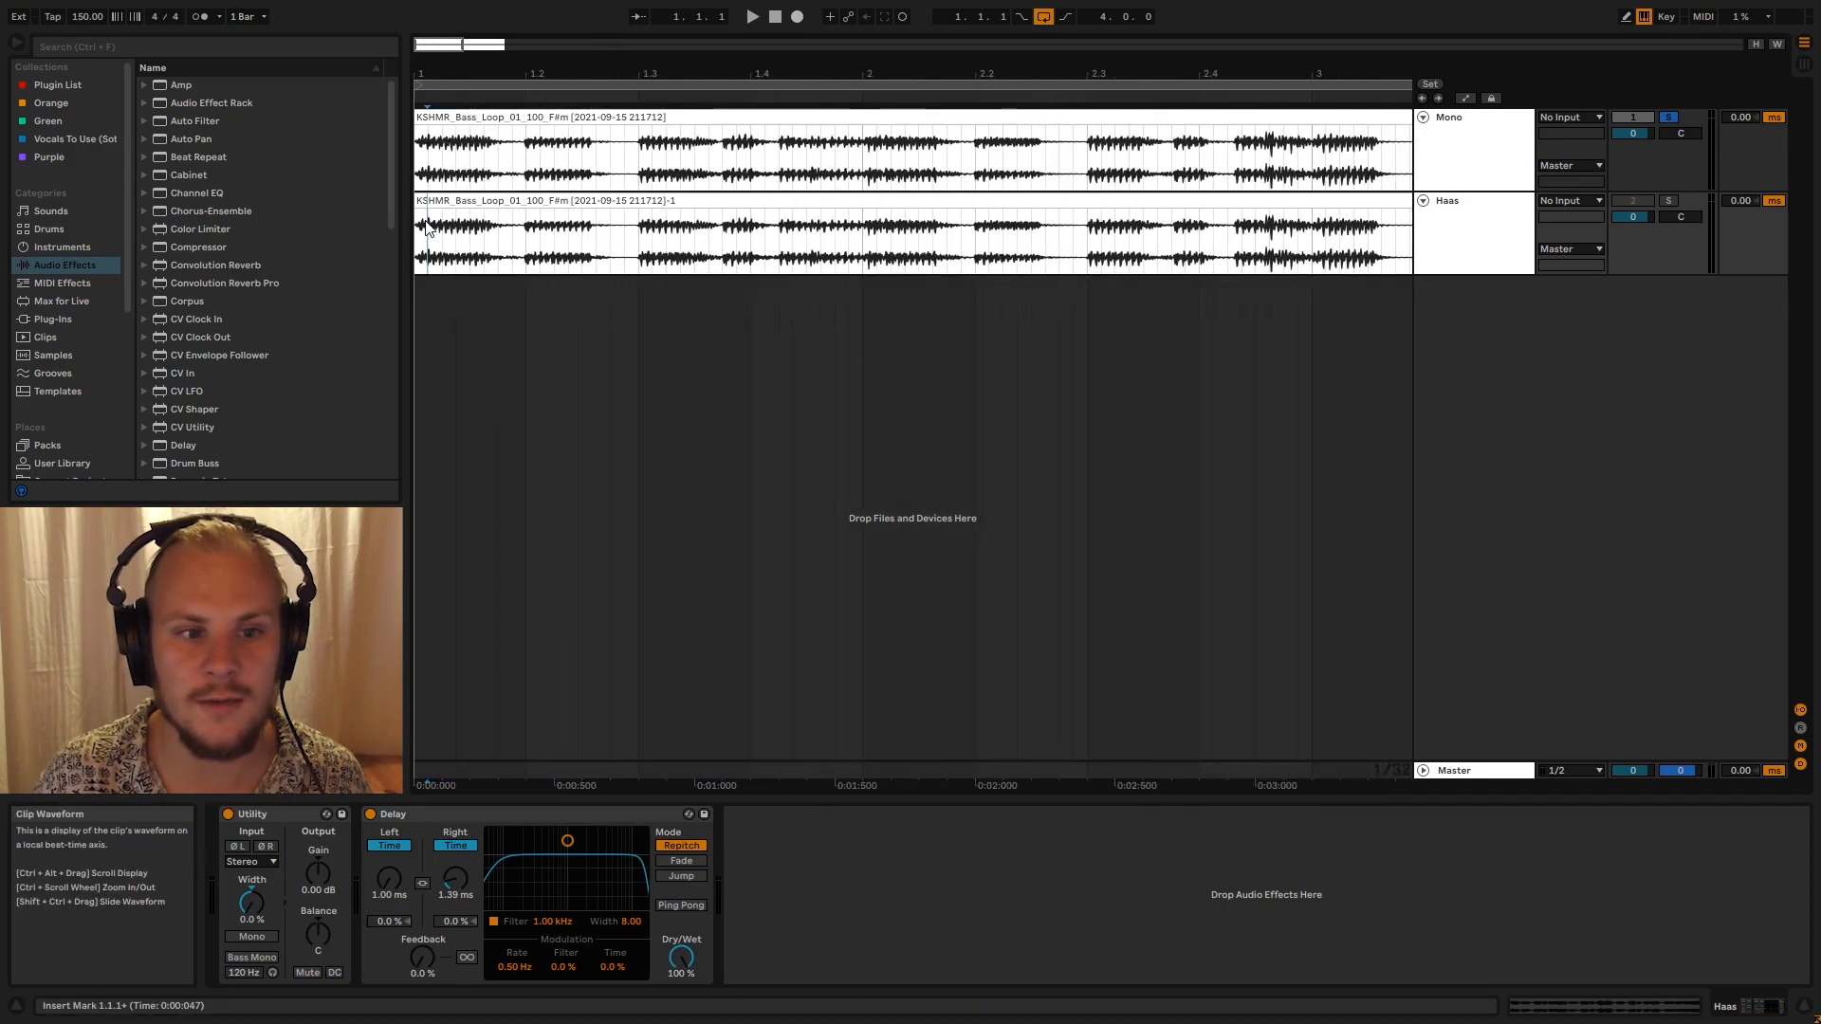
Solo the Haas track and play its bass loop from 1.1.1
click(1668, 200)
click(737, 199)
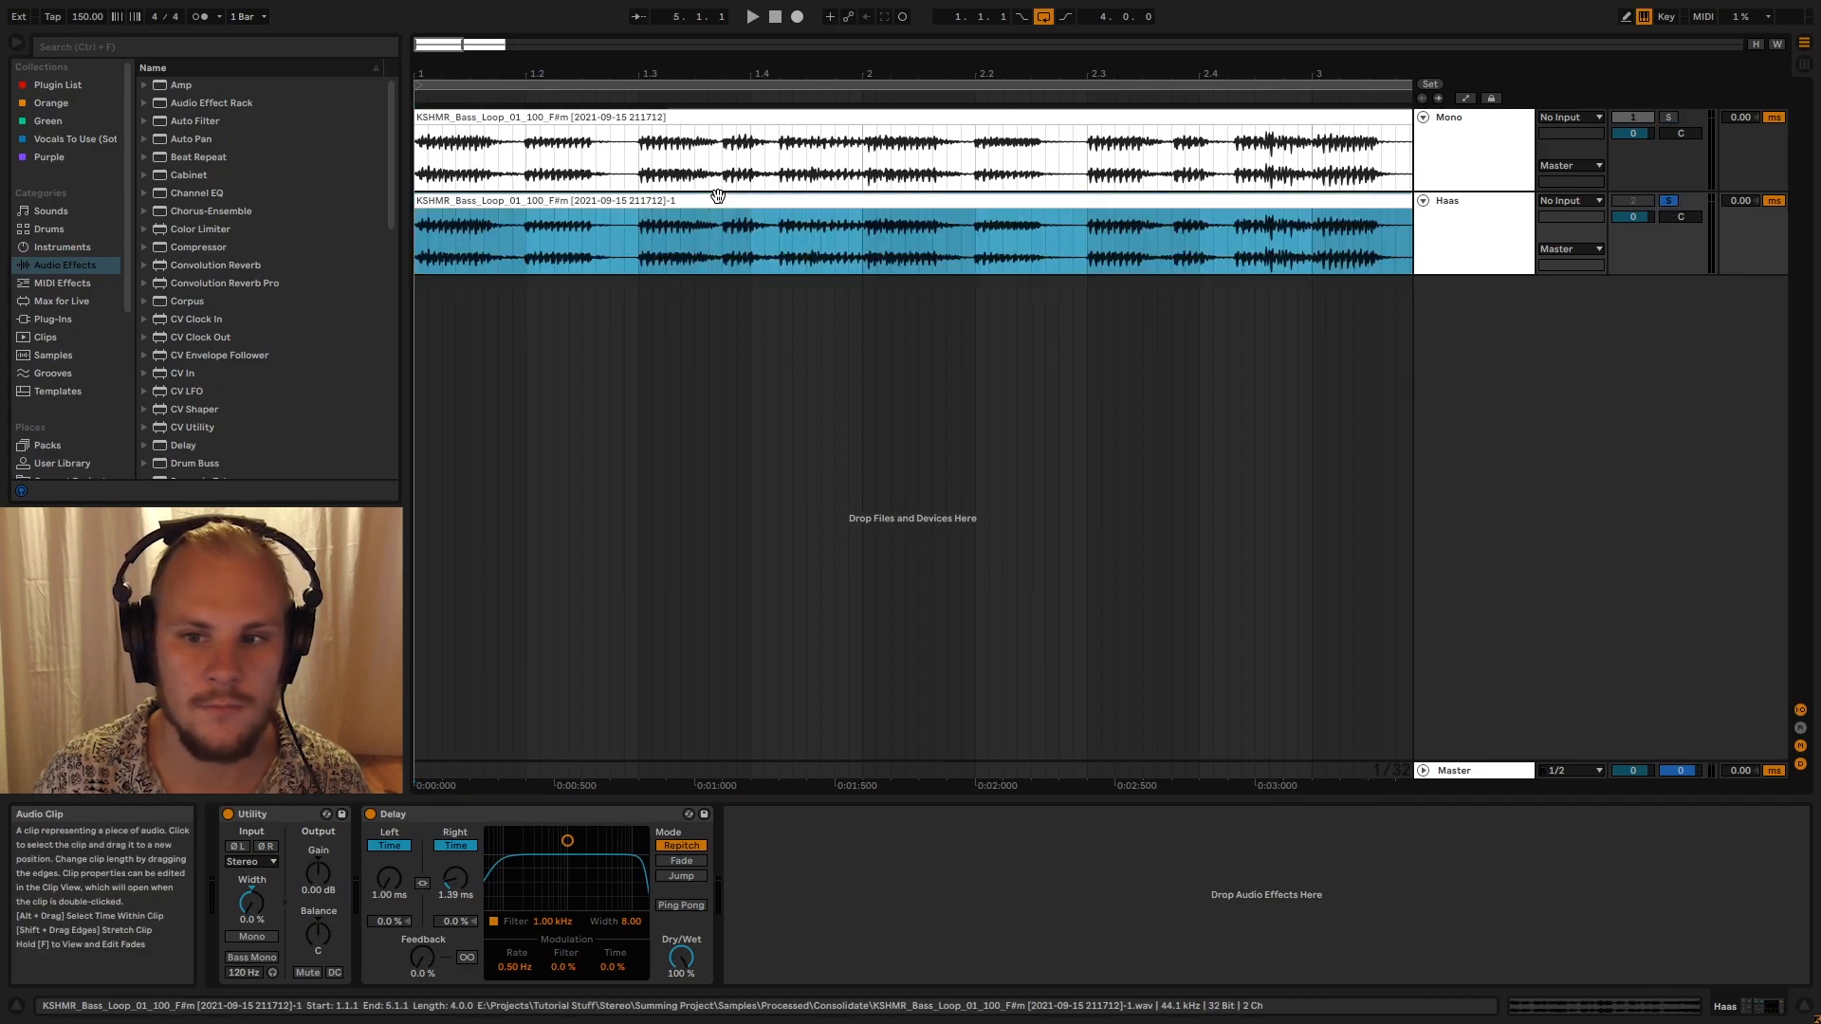
key(space)
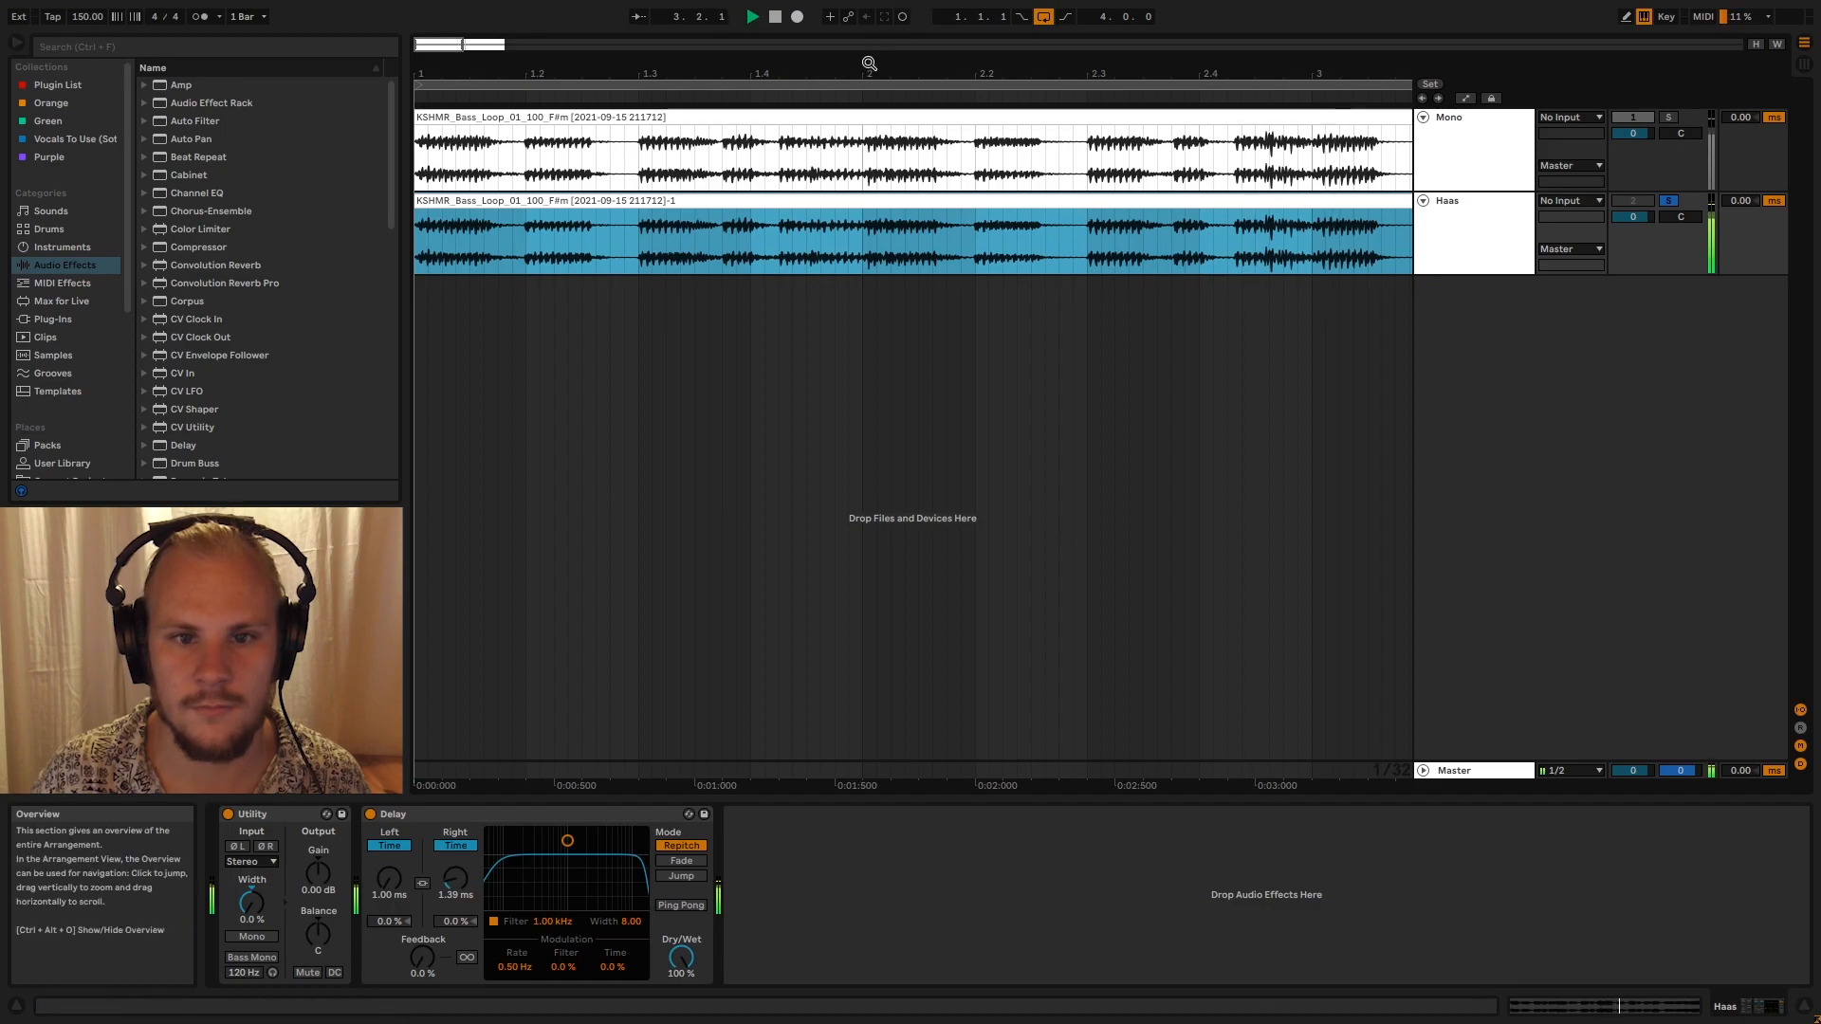
drag(867, 65, 577, 66)
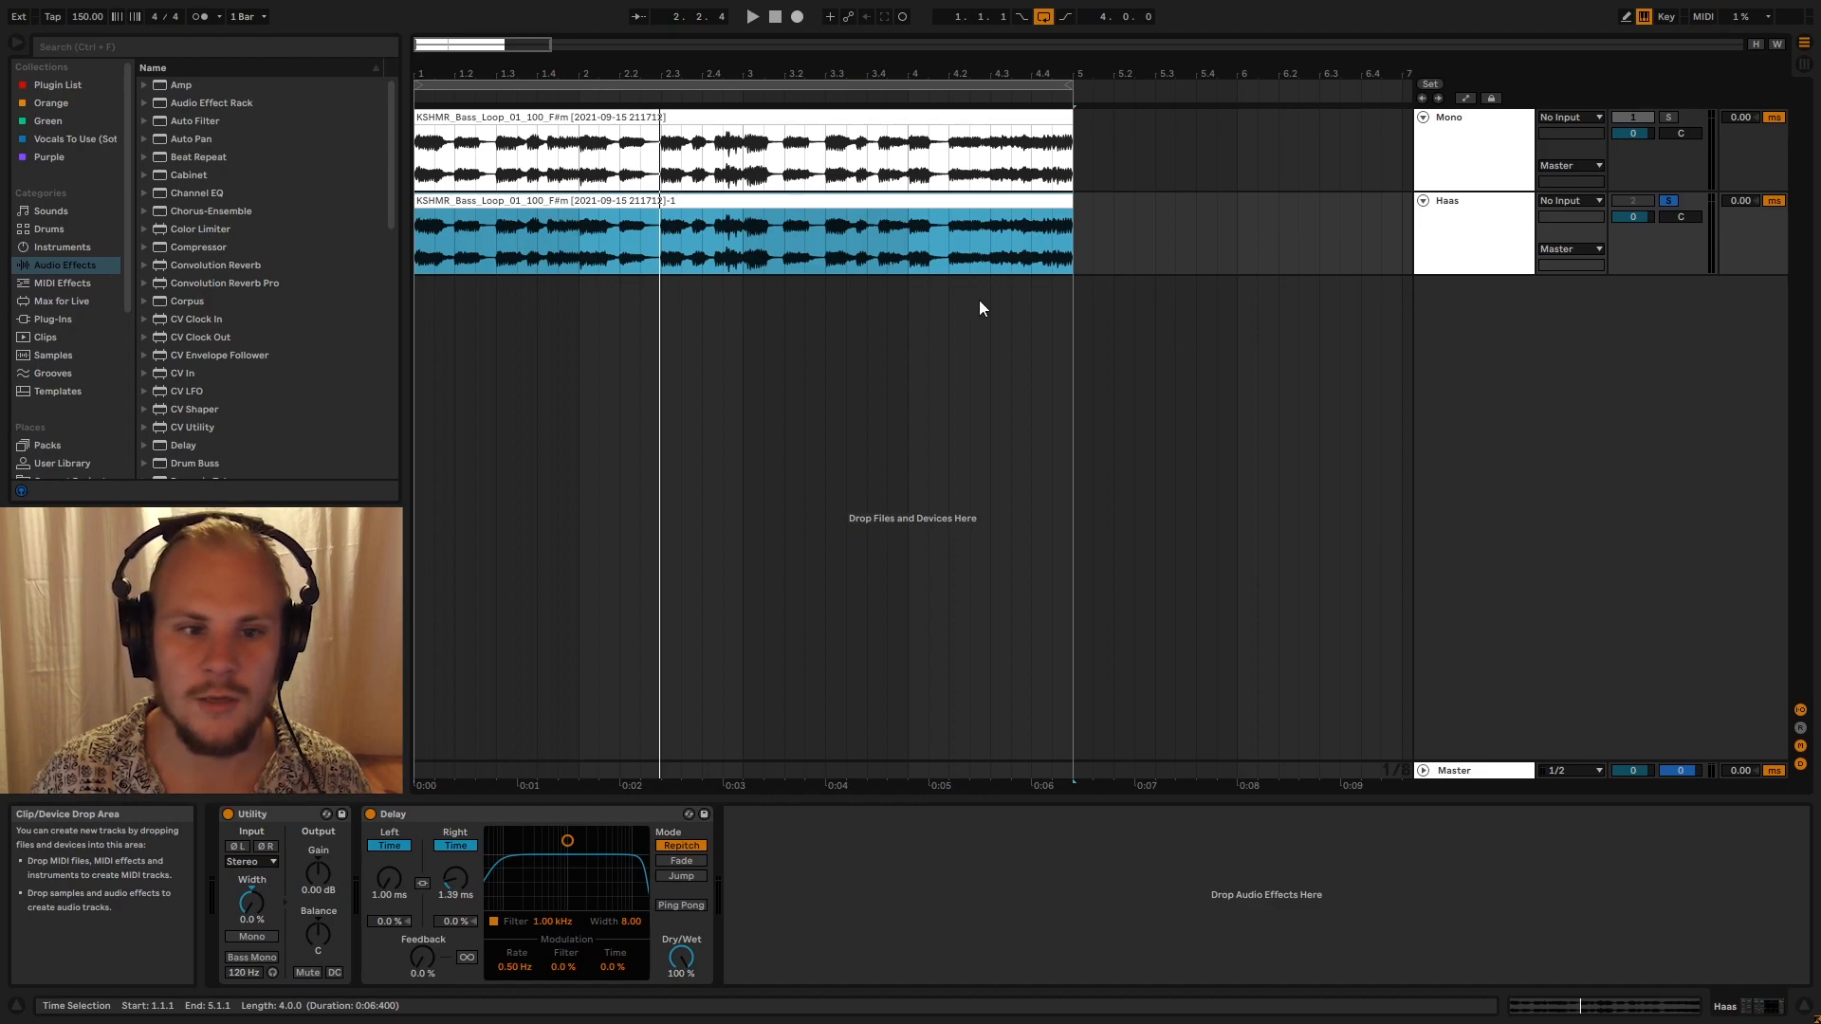
click(419, 235)
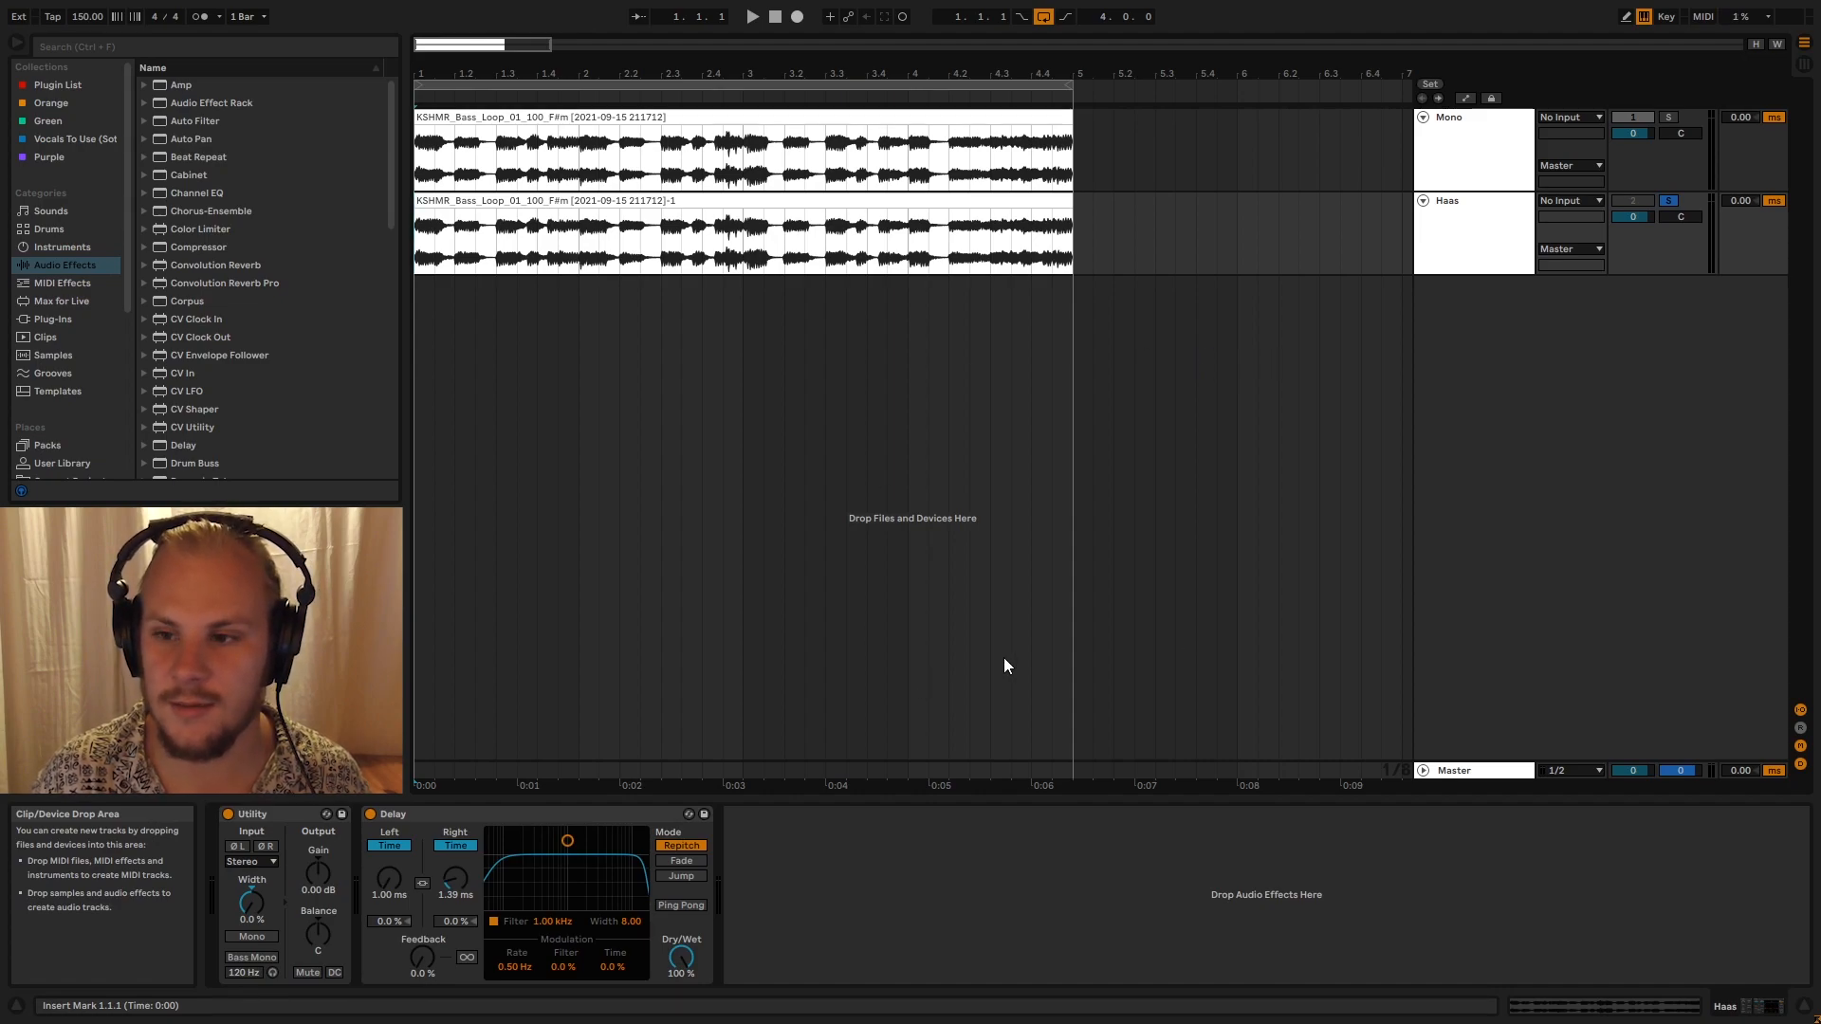
key(space)
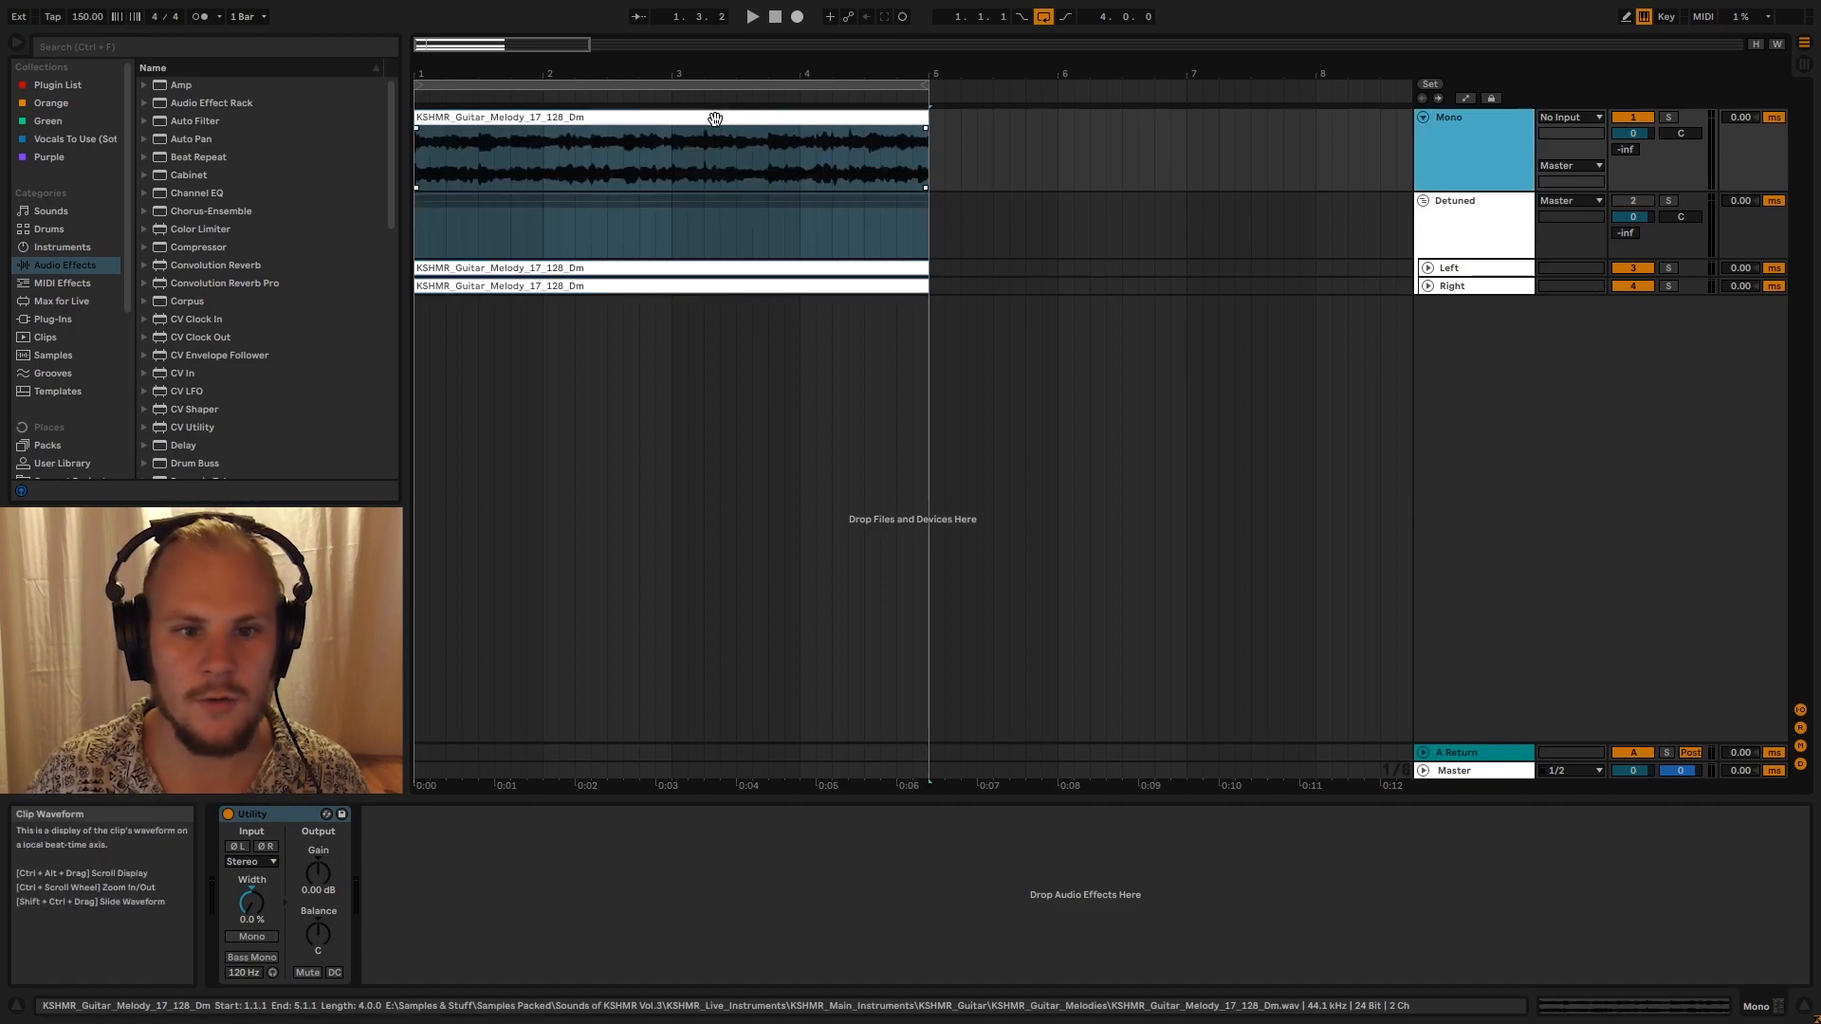
Solo the Mono guitar track and play its melody loop from 1.1.1
click(1668, 116)
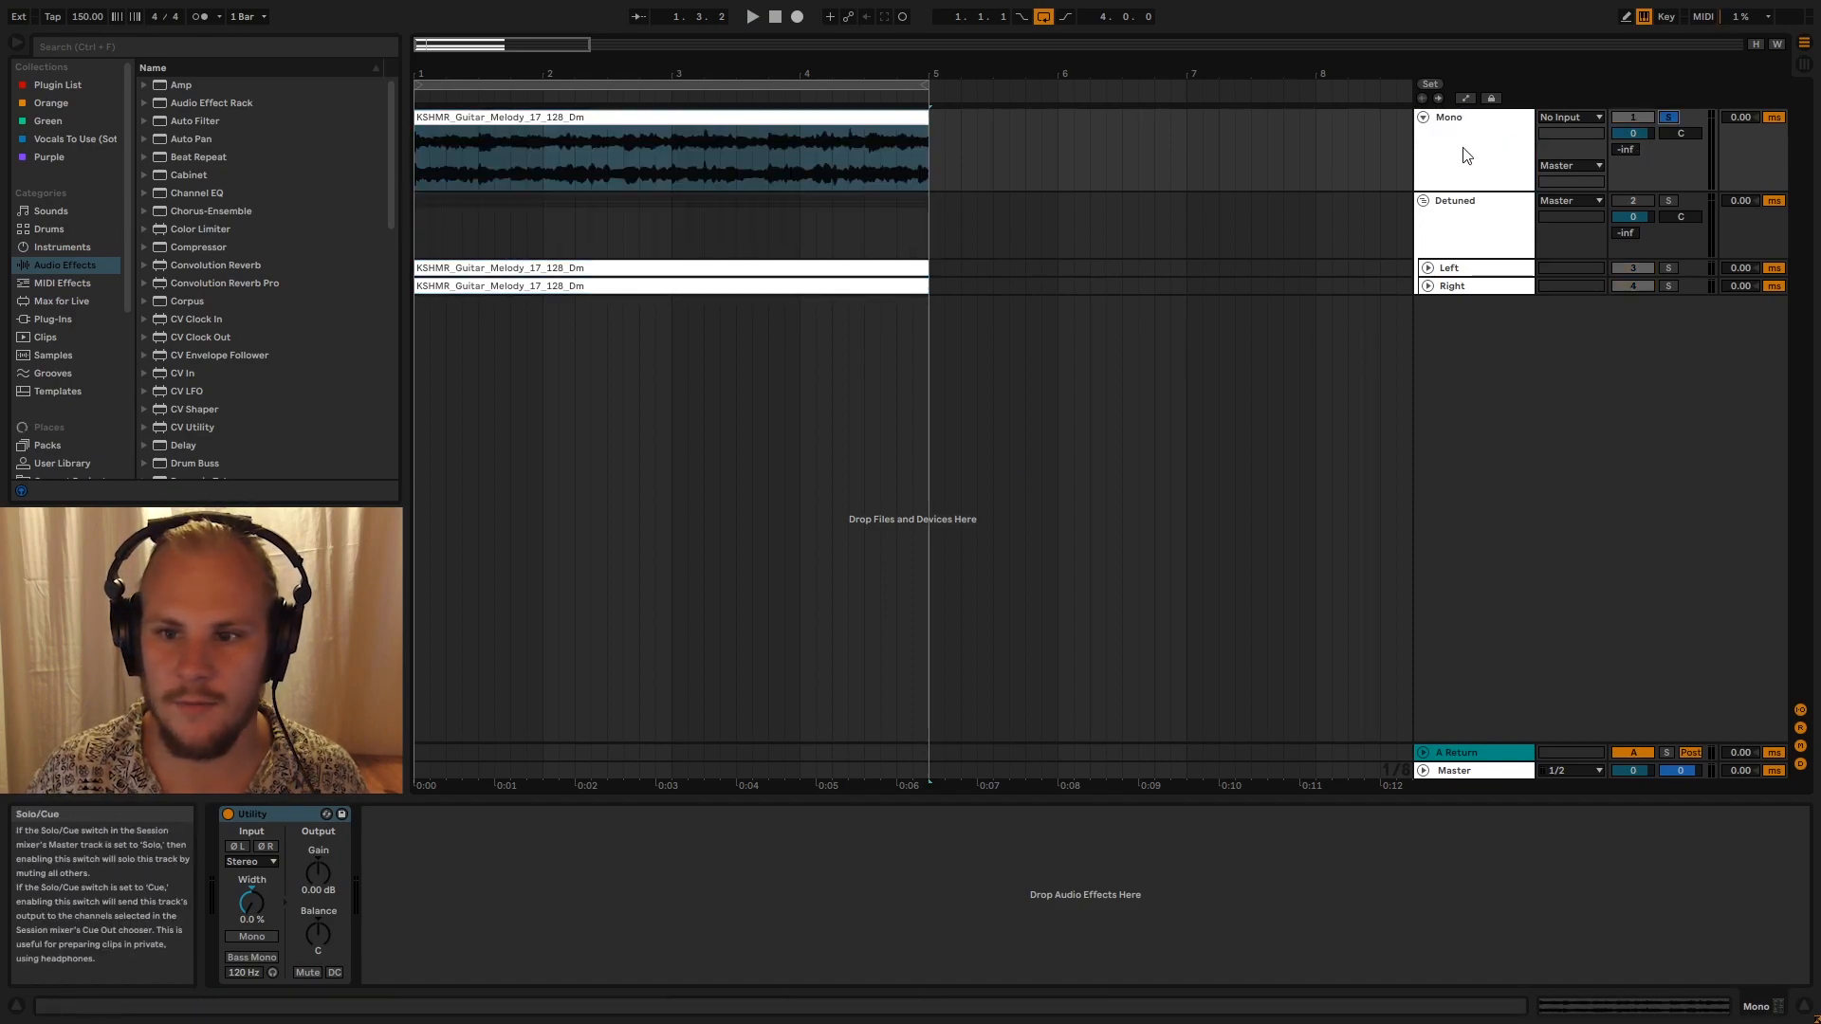
click(679, 117)
key(space)
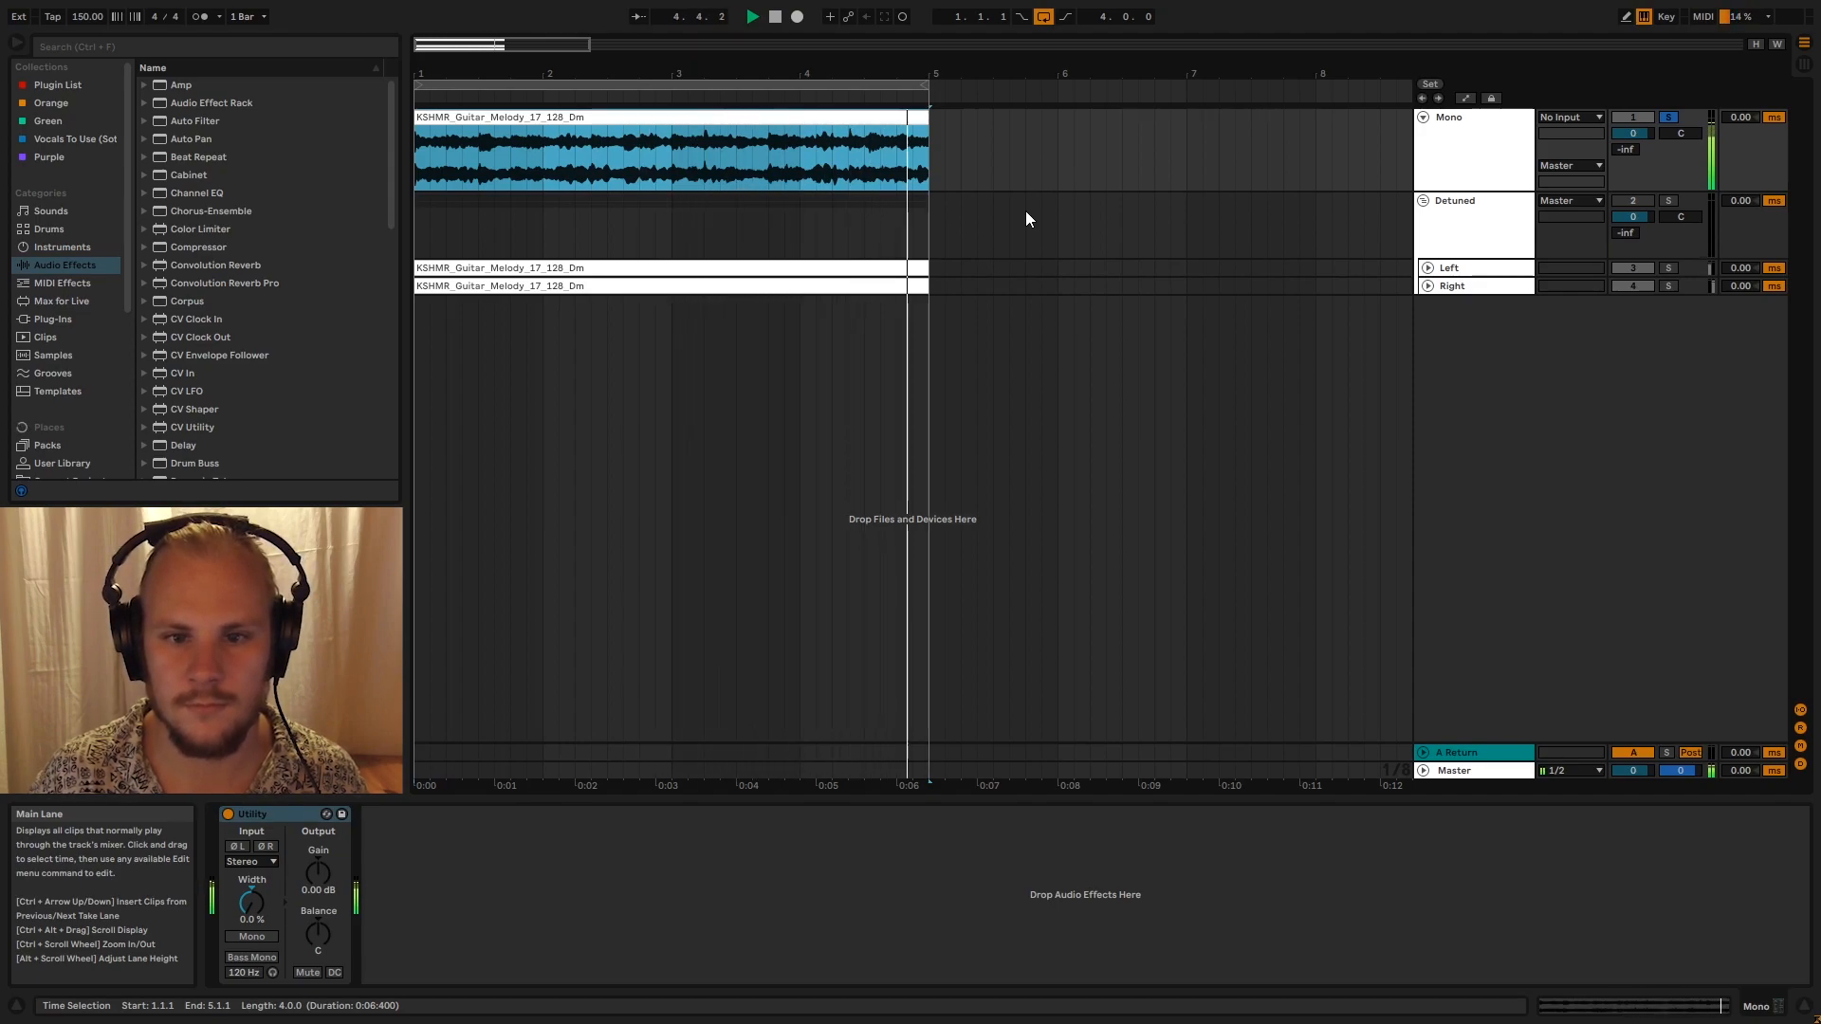
key(space)
click(1504, 152)
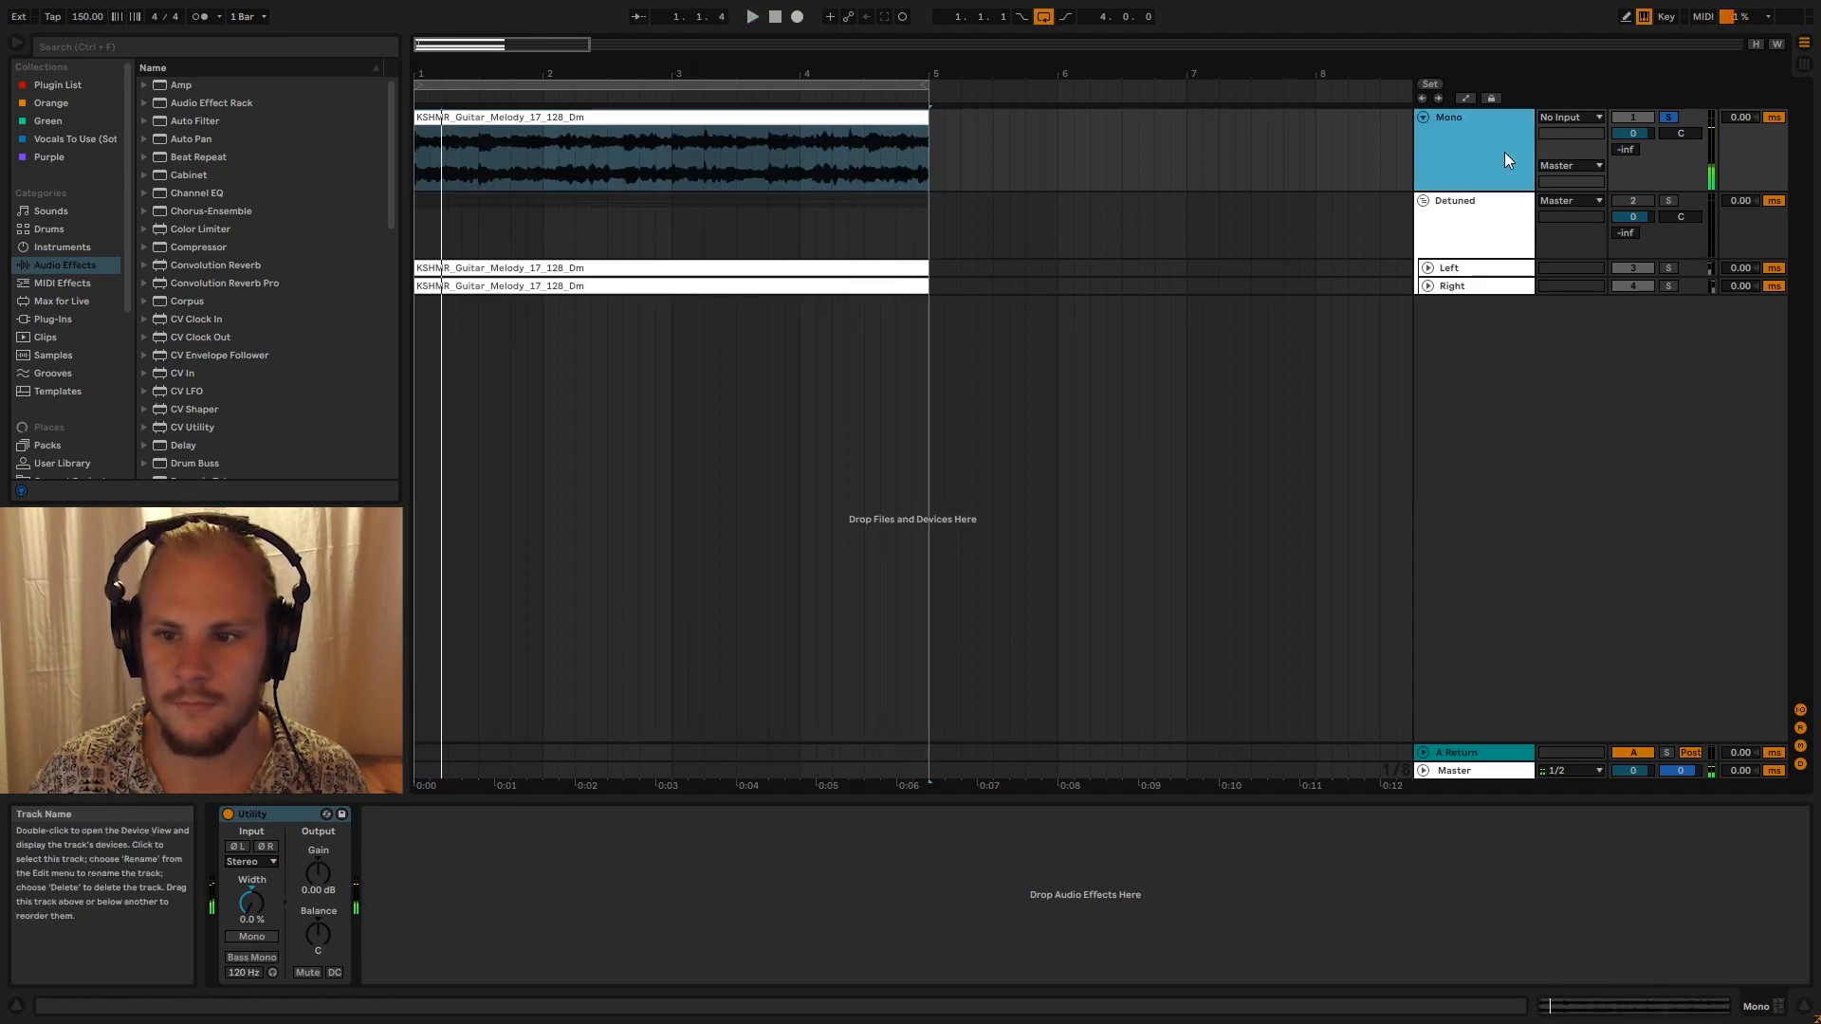
Unsolo the Mono track, unfold the Left and Right tracks of the Detuned group, and check their Utility devices
click(1504, 204)
click(1668, 120)
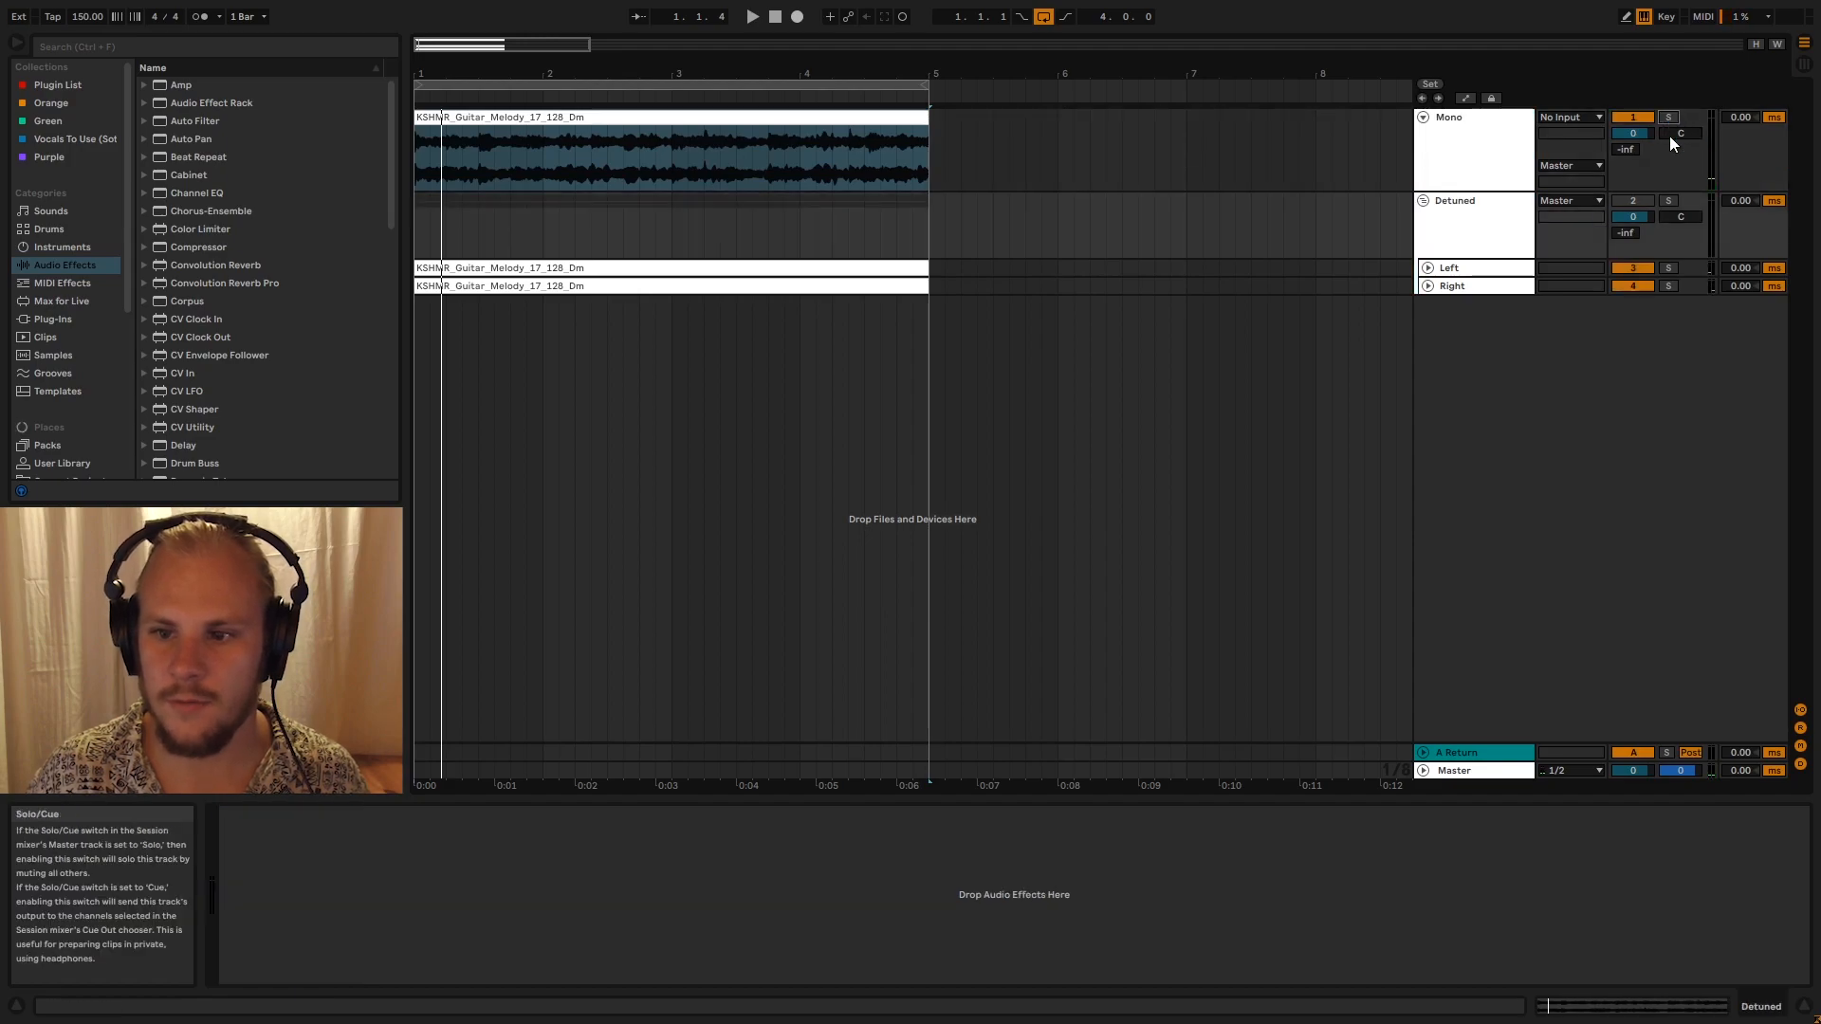
click(1427, 267)
click(1428, 351)
click(1459, 317)
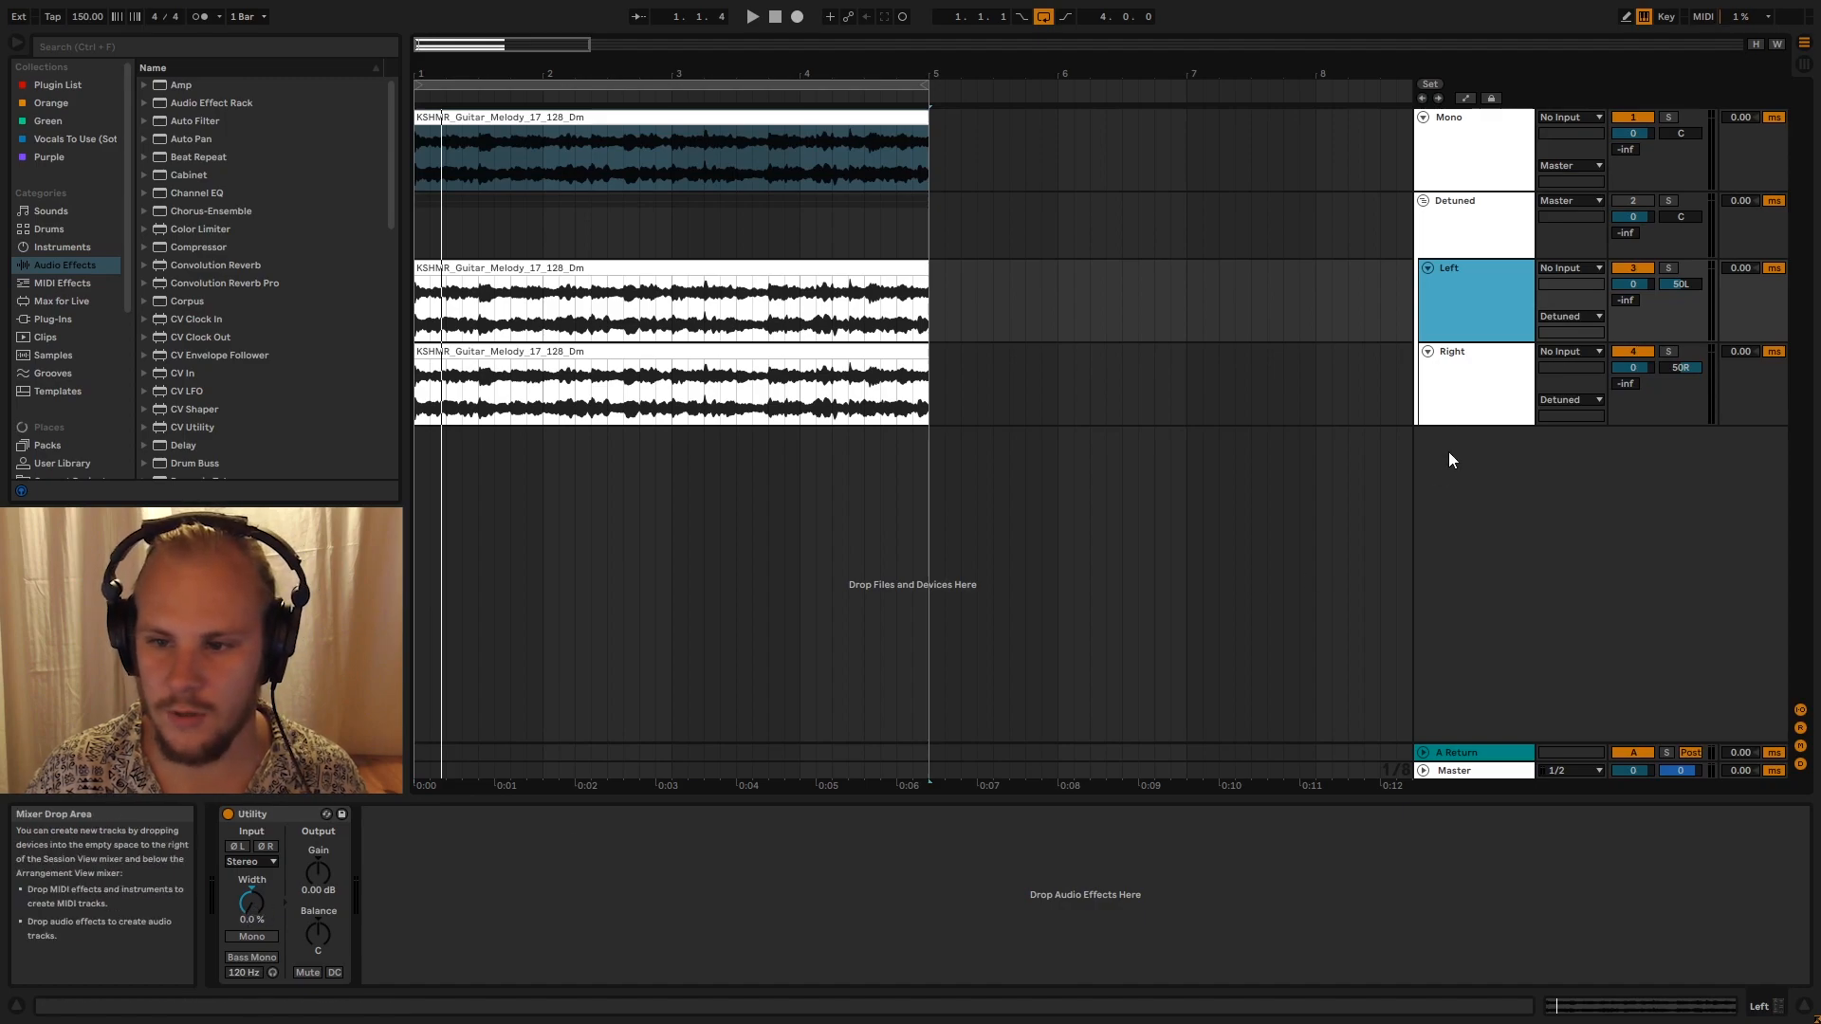
click(1470, 408)
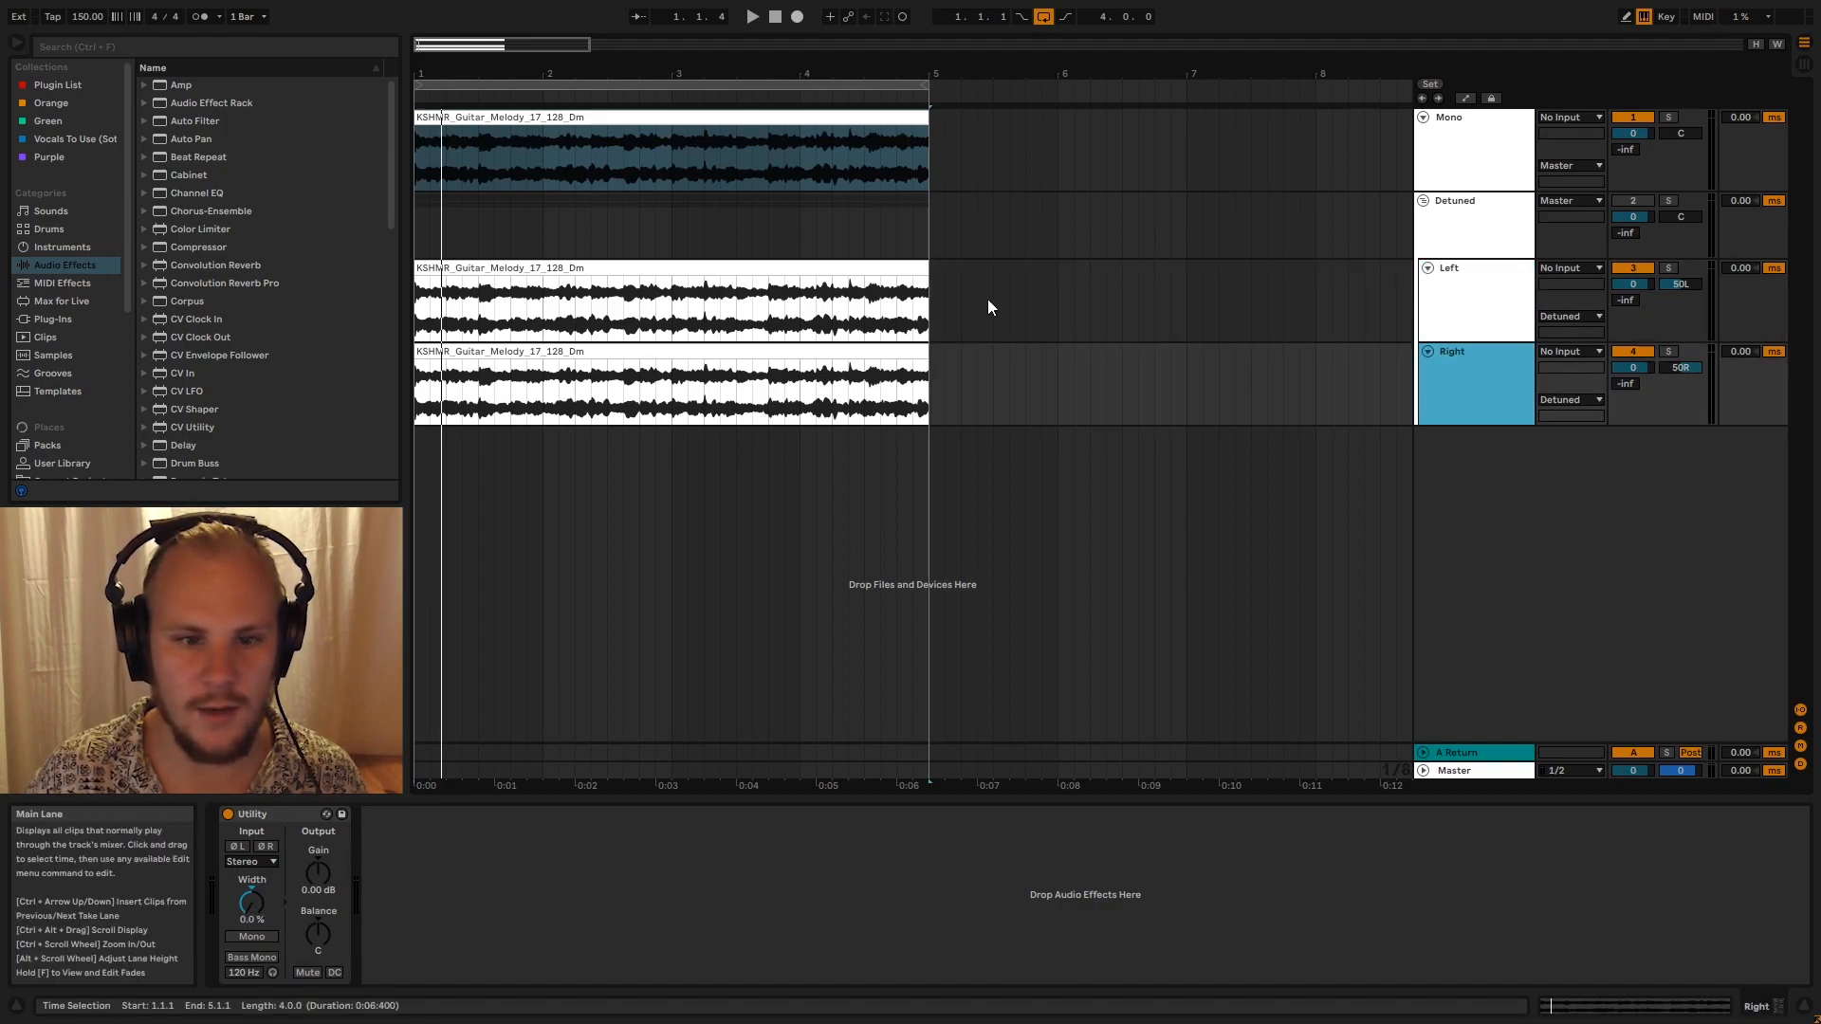
Inspect the detune settings of the guitar clips on the Left and Right tracks in Clip View
click(618, 273)
key(shift+Tab)
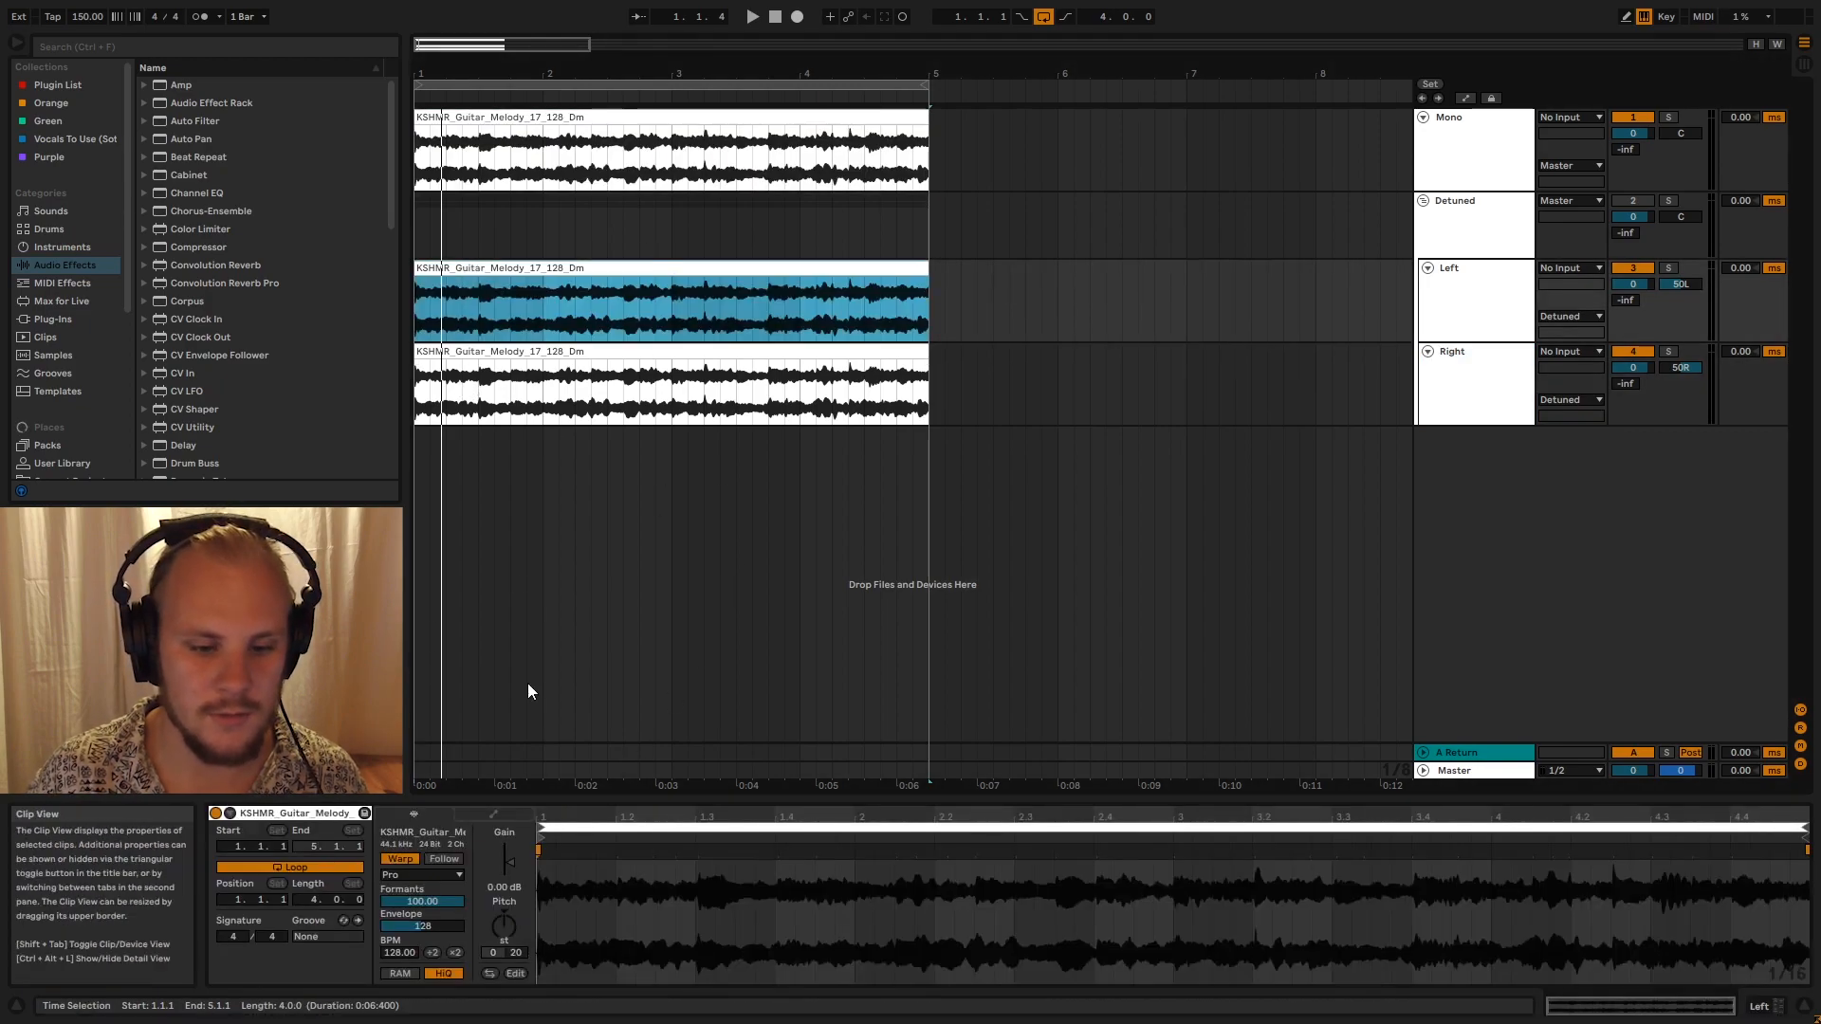
click(516, 955)
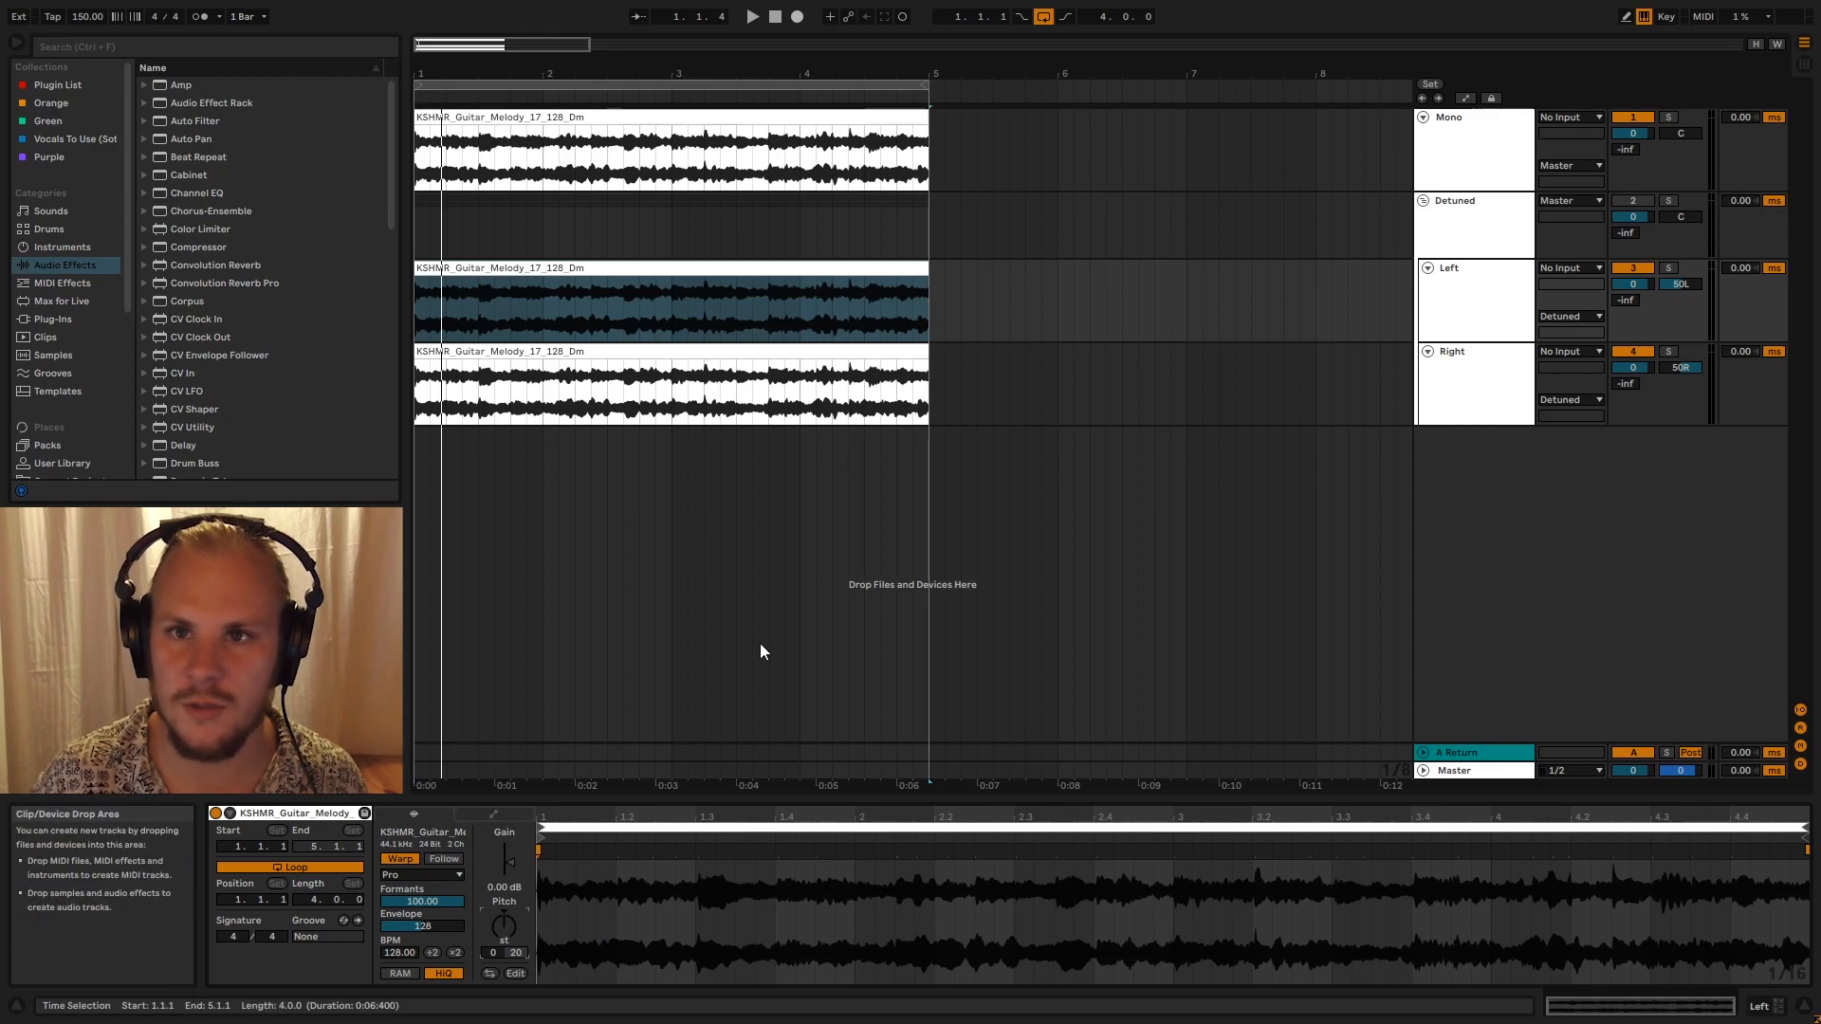
click(749, 370)
click(746, 367)
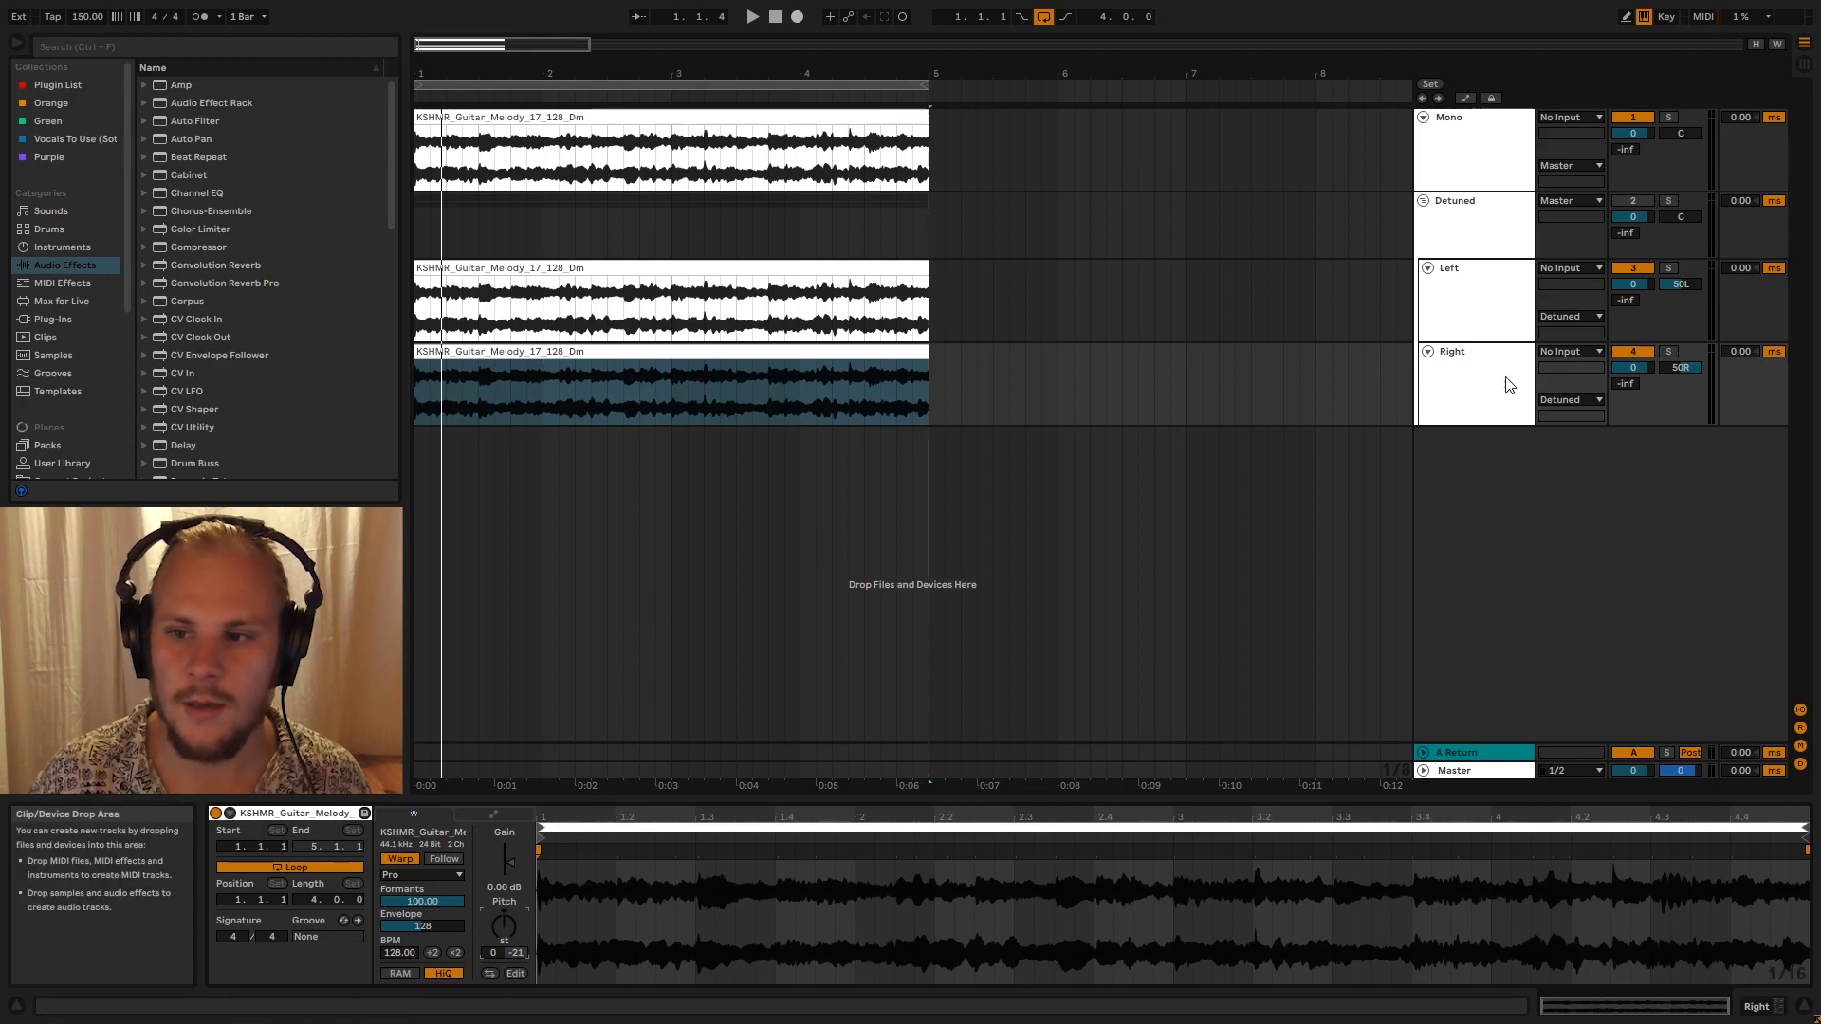
Solo the Detuned group and play its left and right guitar melody loop from 1.1.1
click(1668, 201)
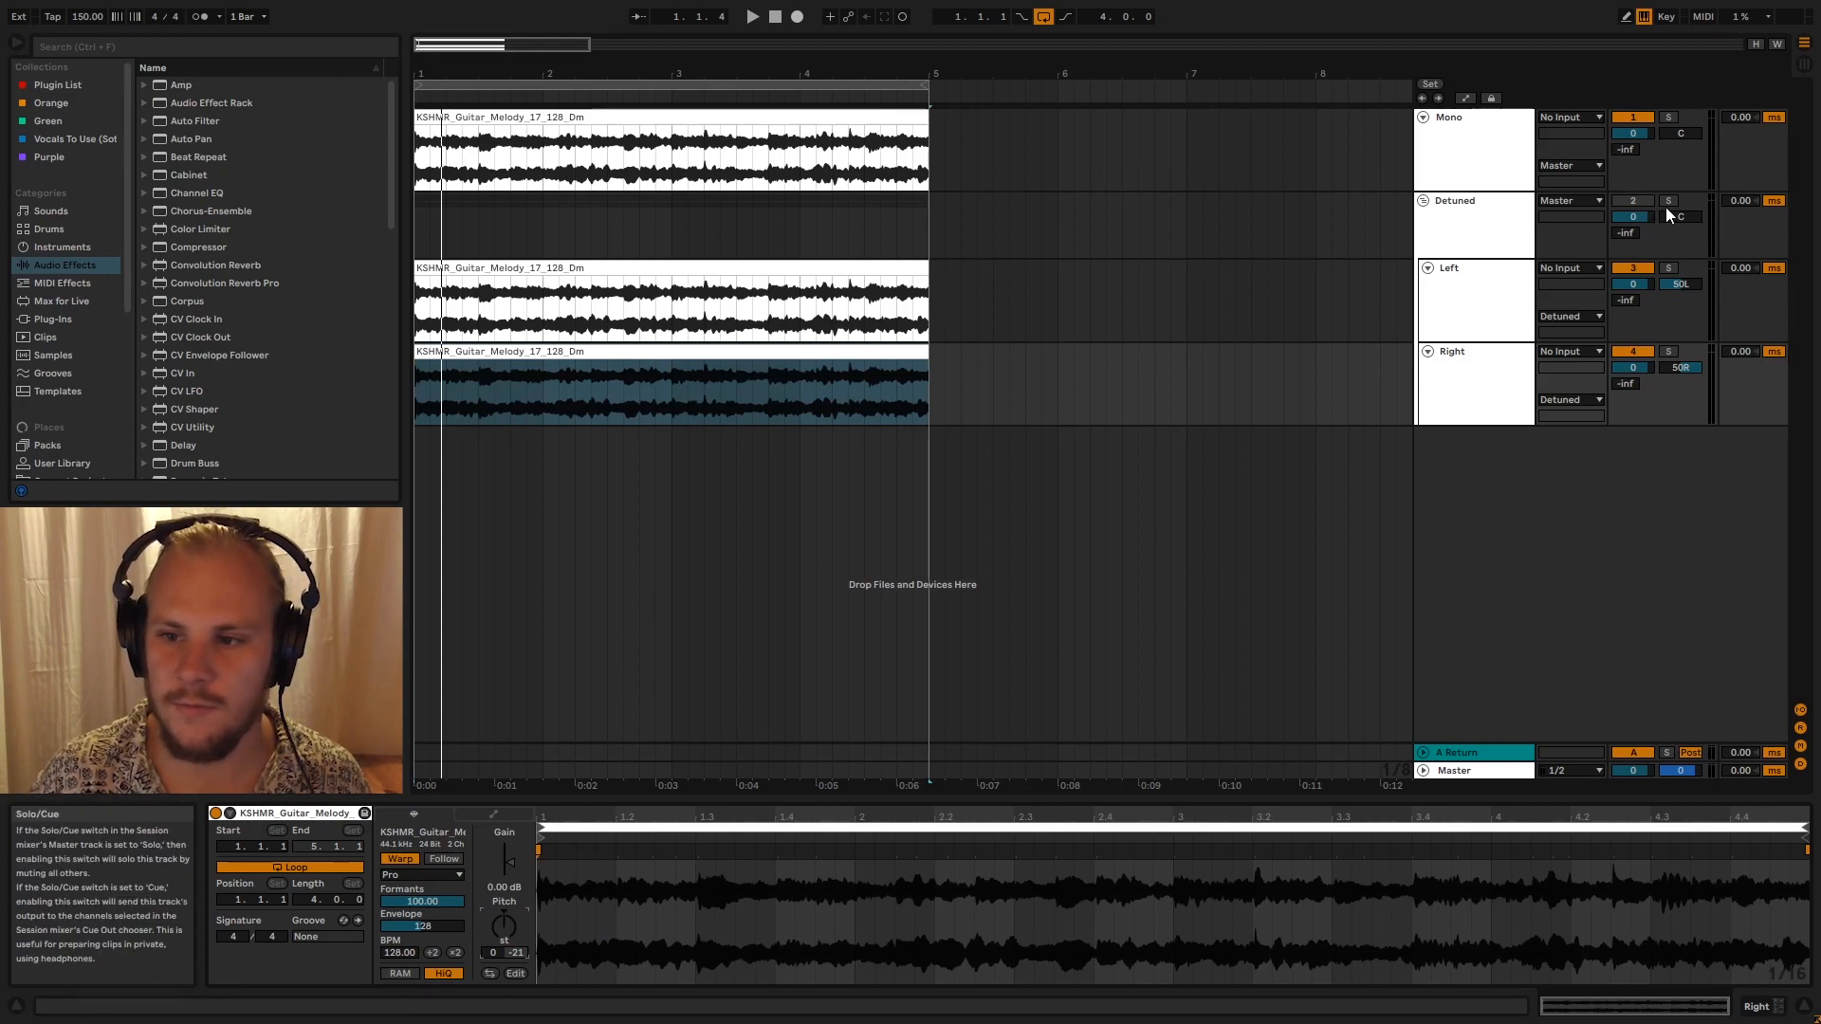
click(418, 202)
key(space)
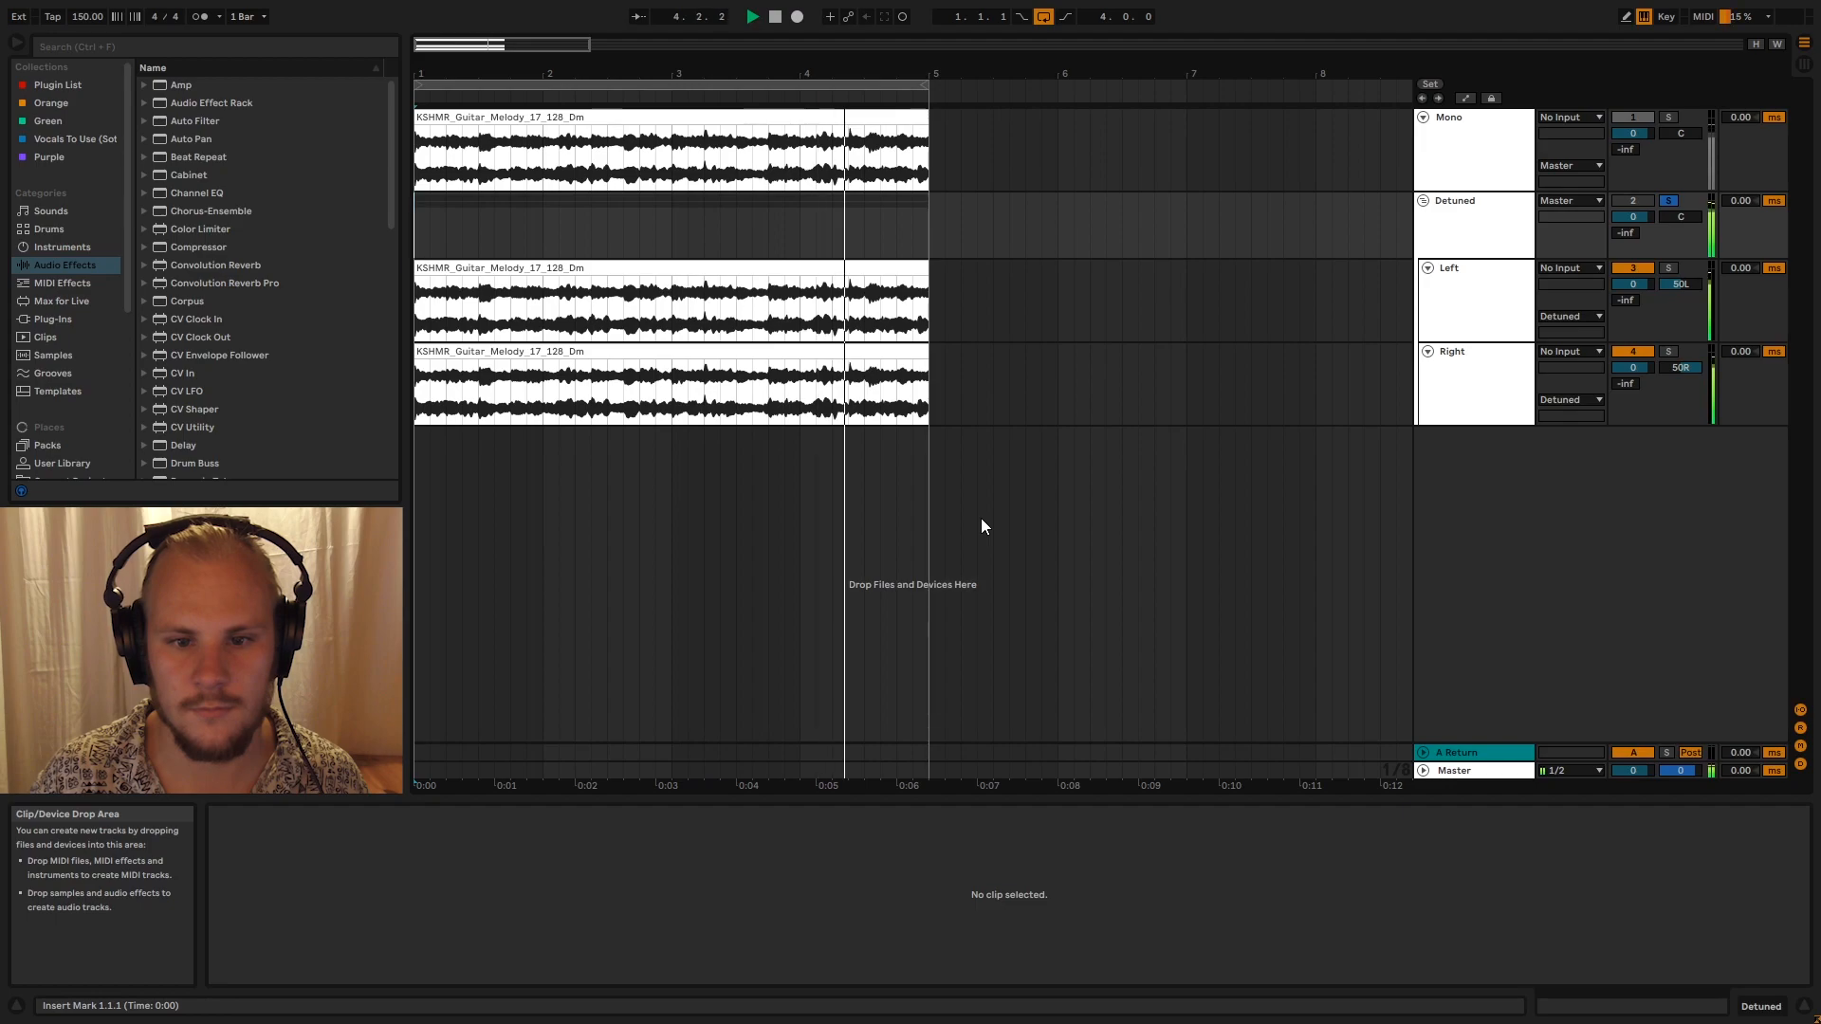
key(space)
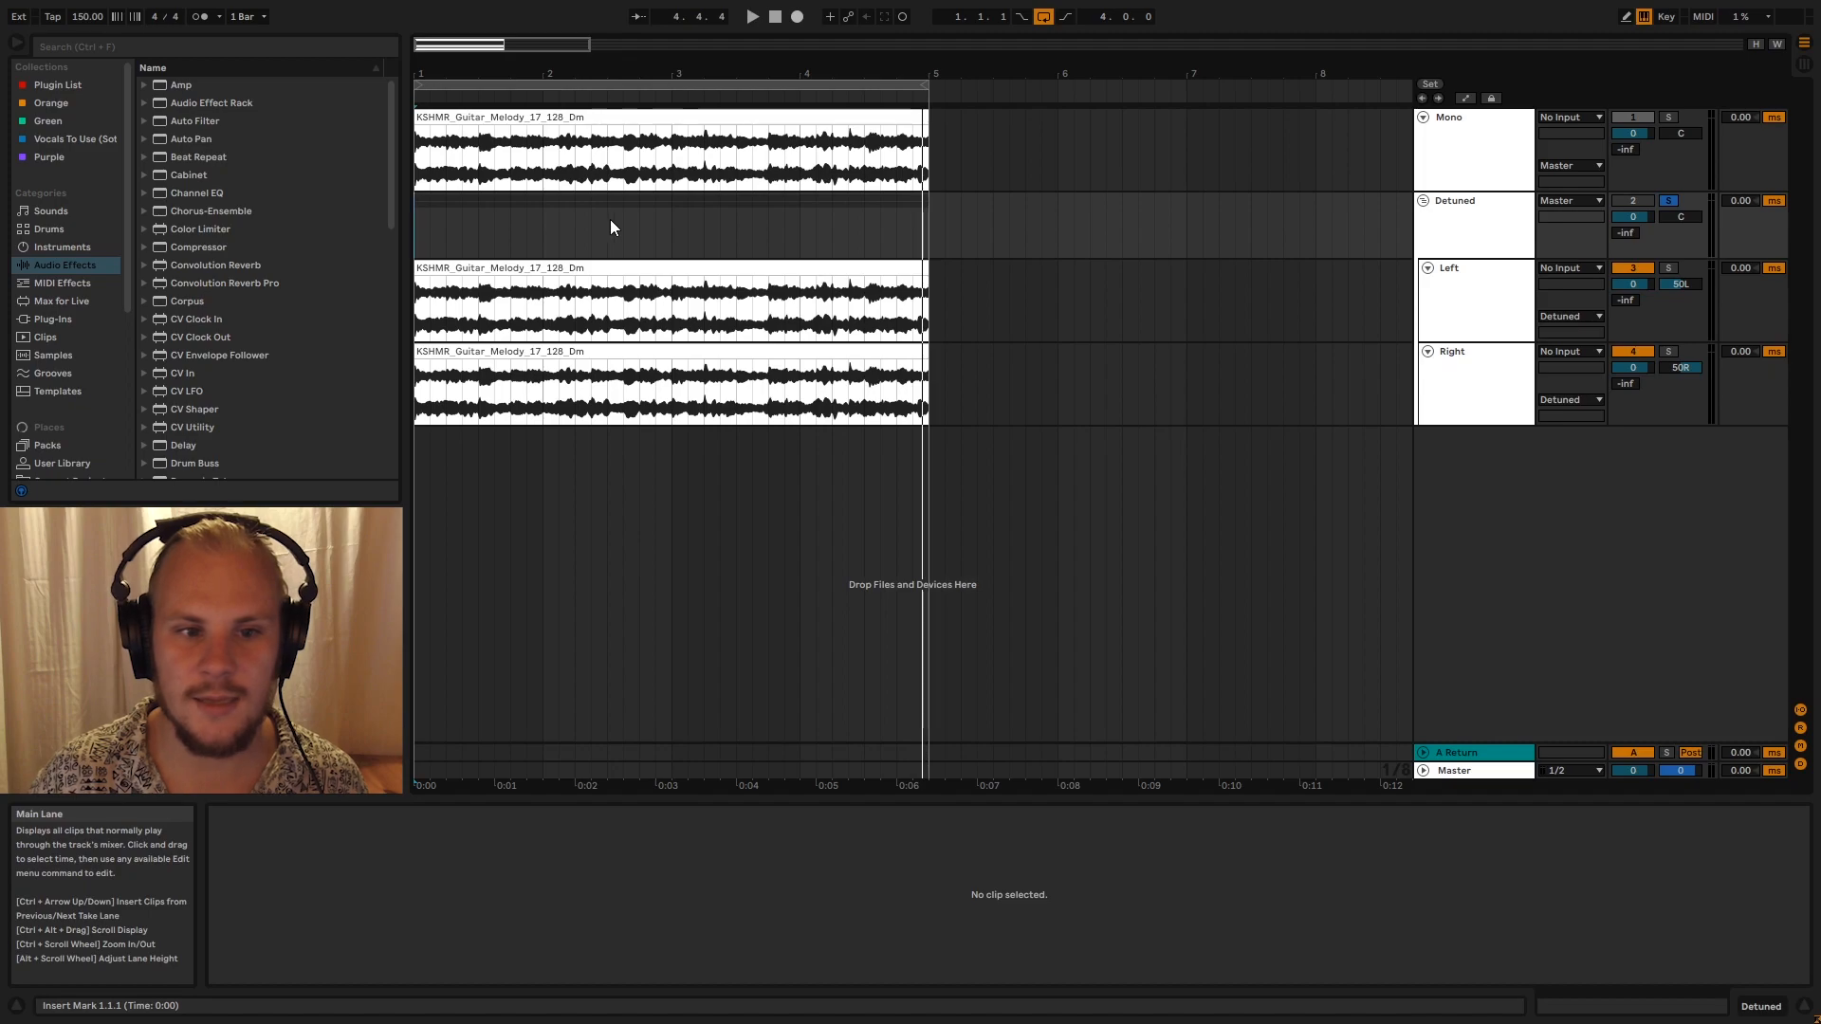
key(space)
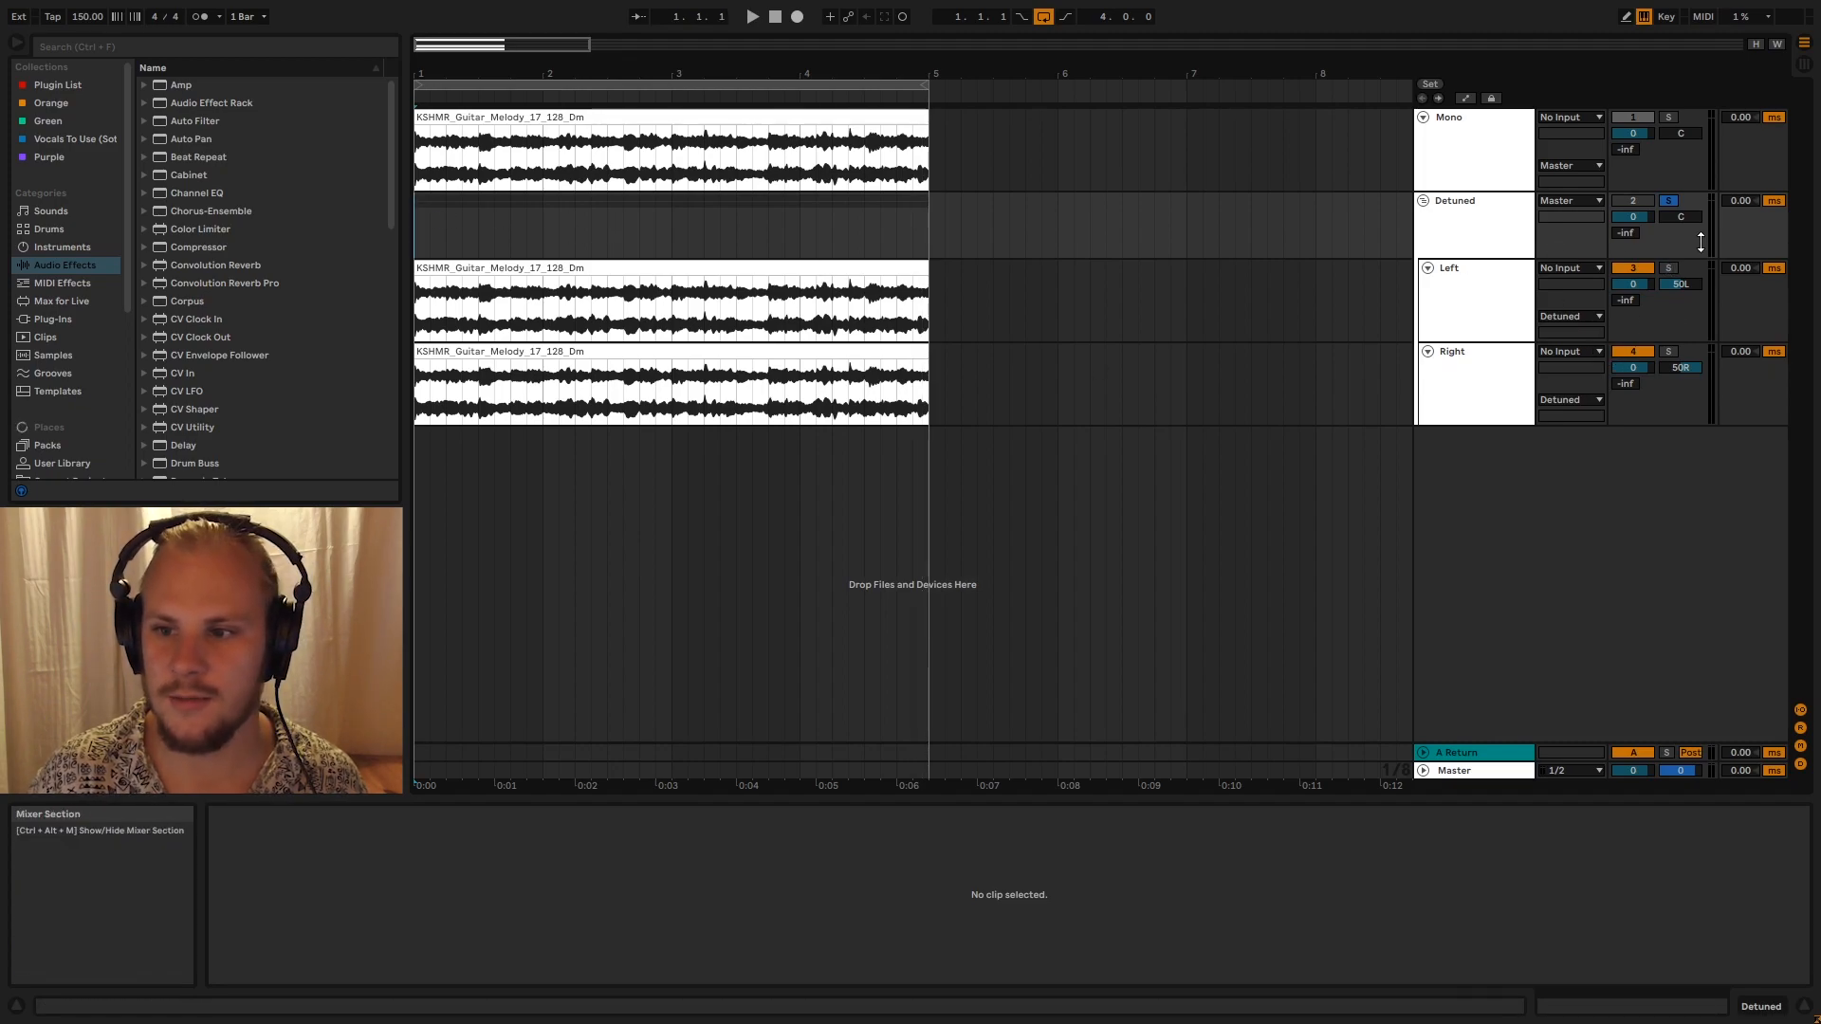
key(space)
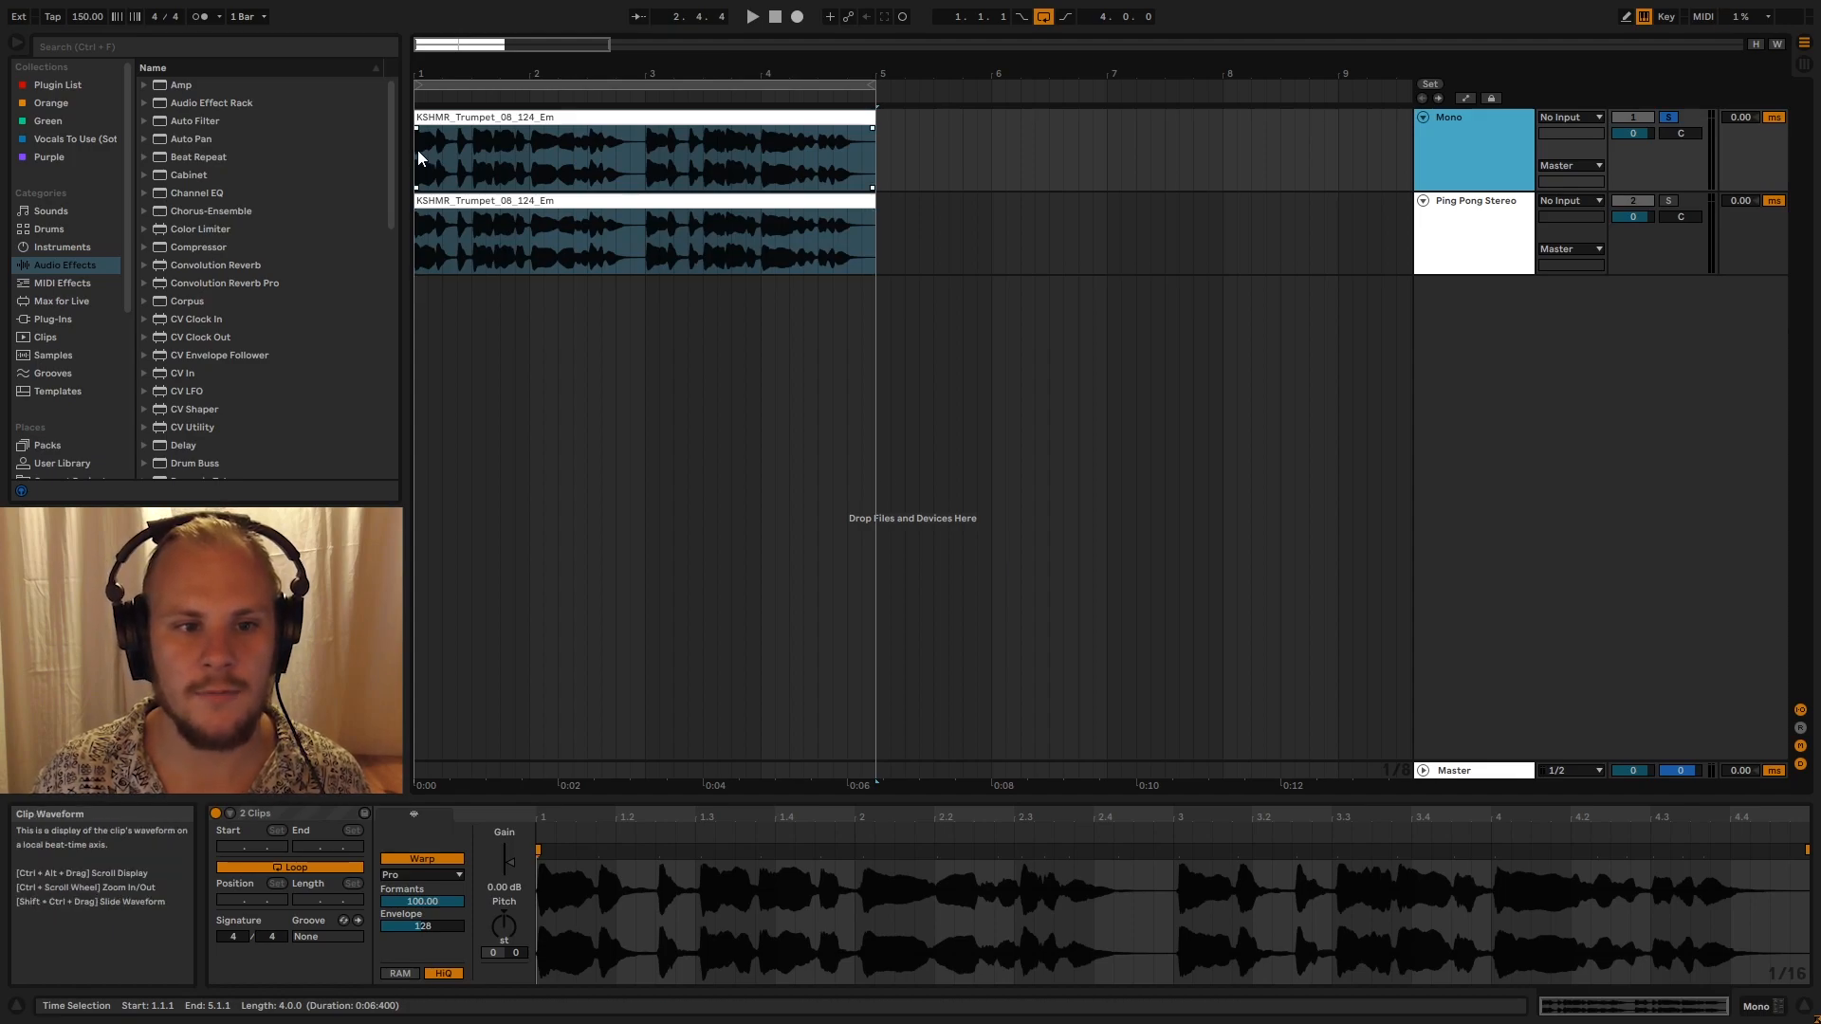
Play the Mono track's trumpet loop from 1.1.1
drag(416, 153, 731, 316)
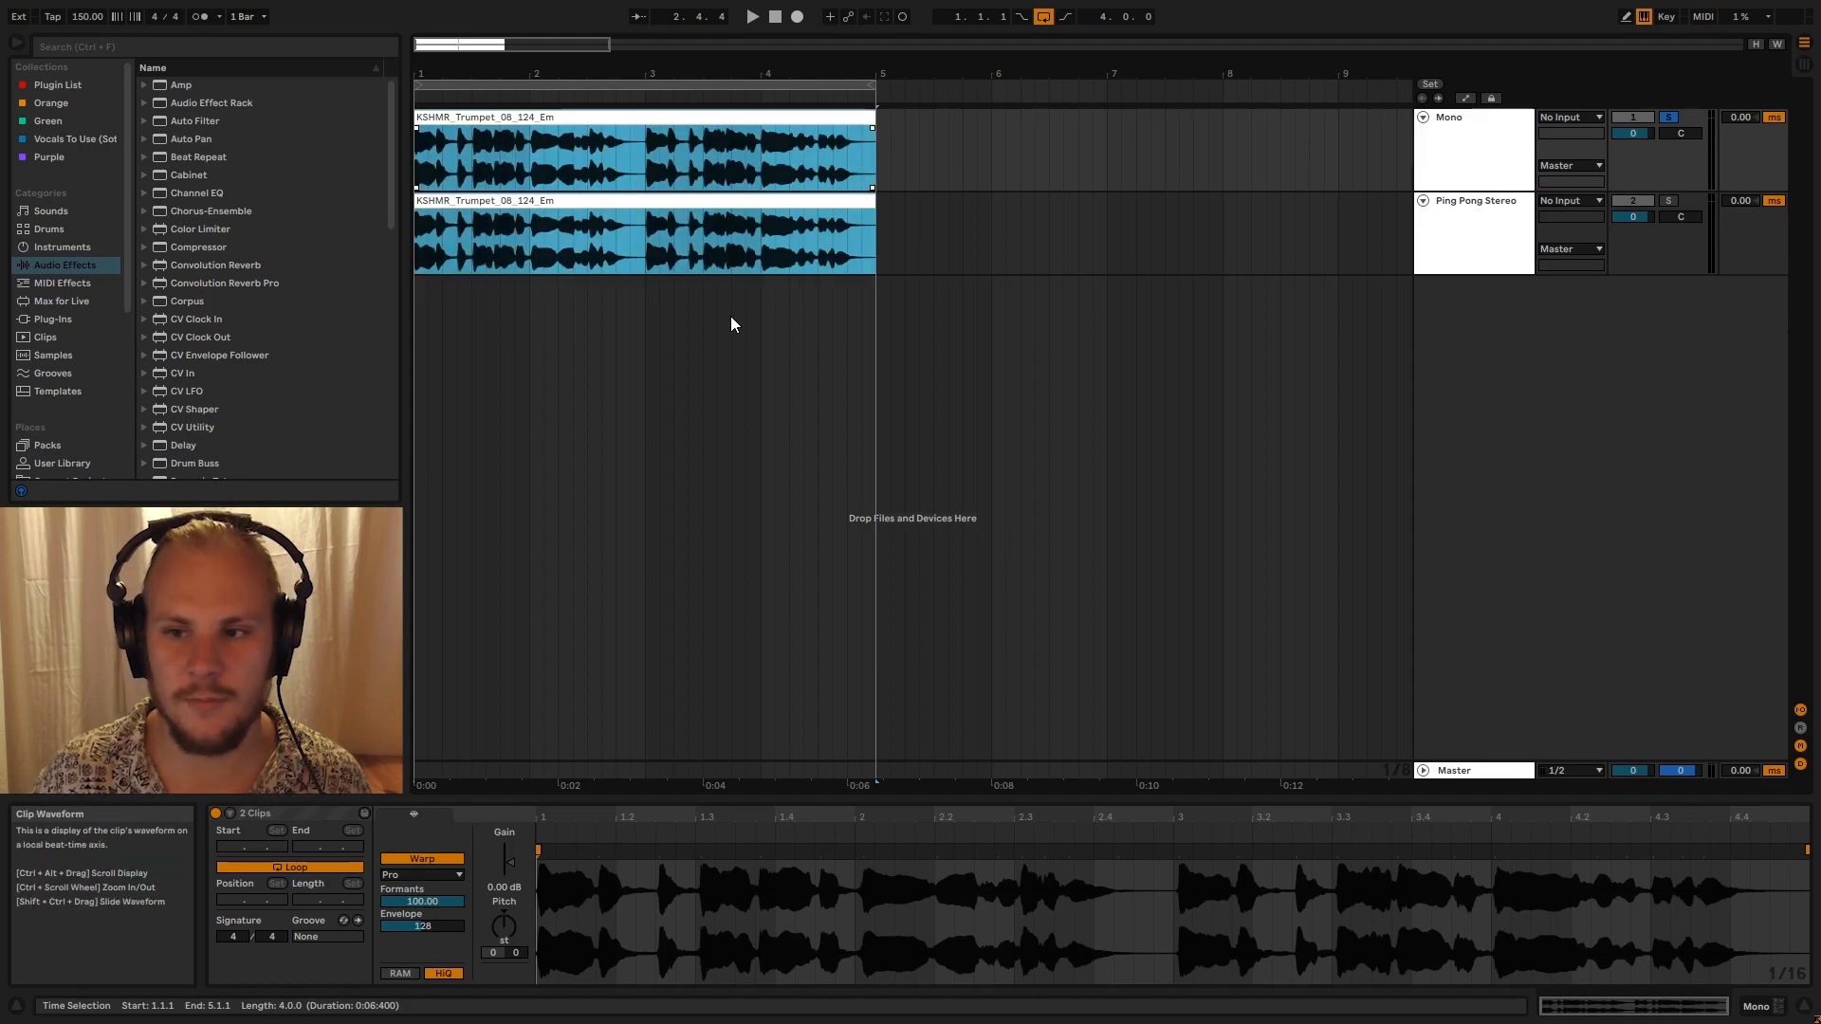
click(421, 161)
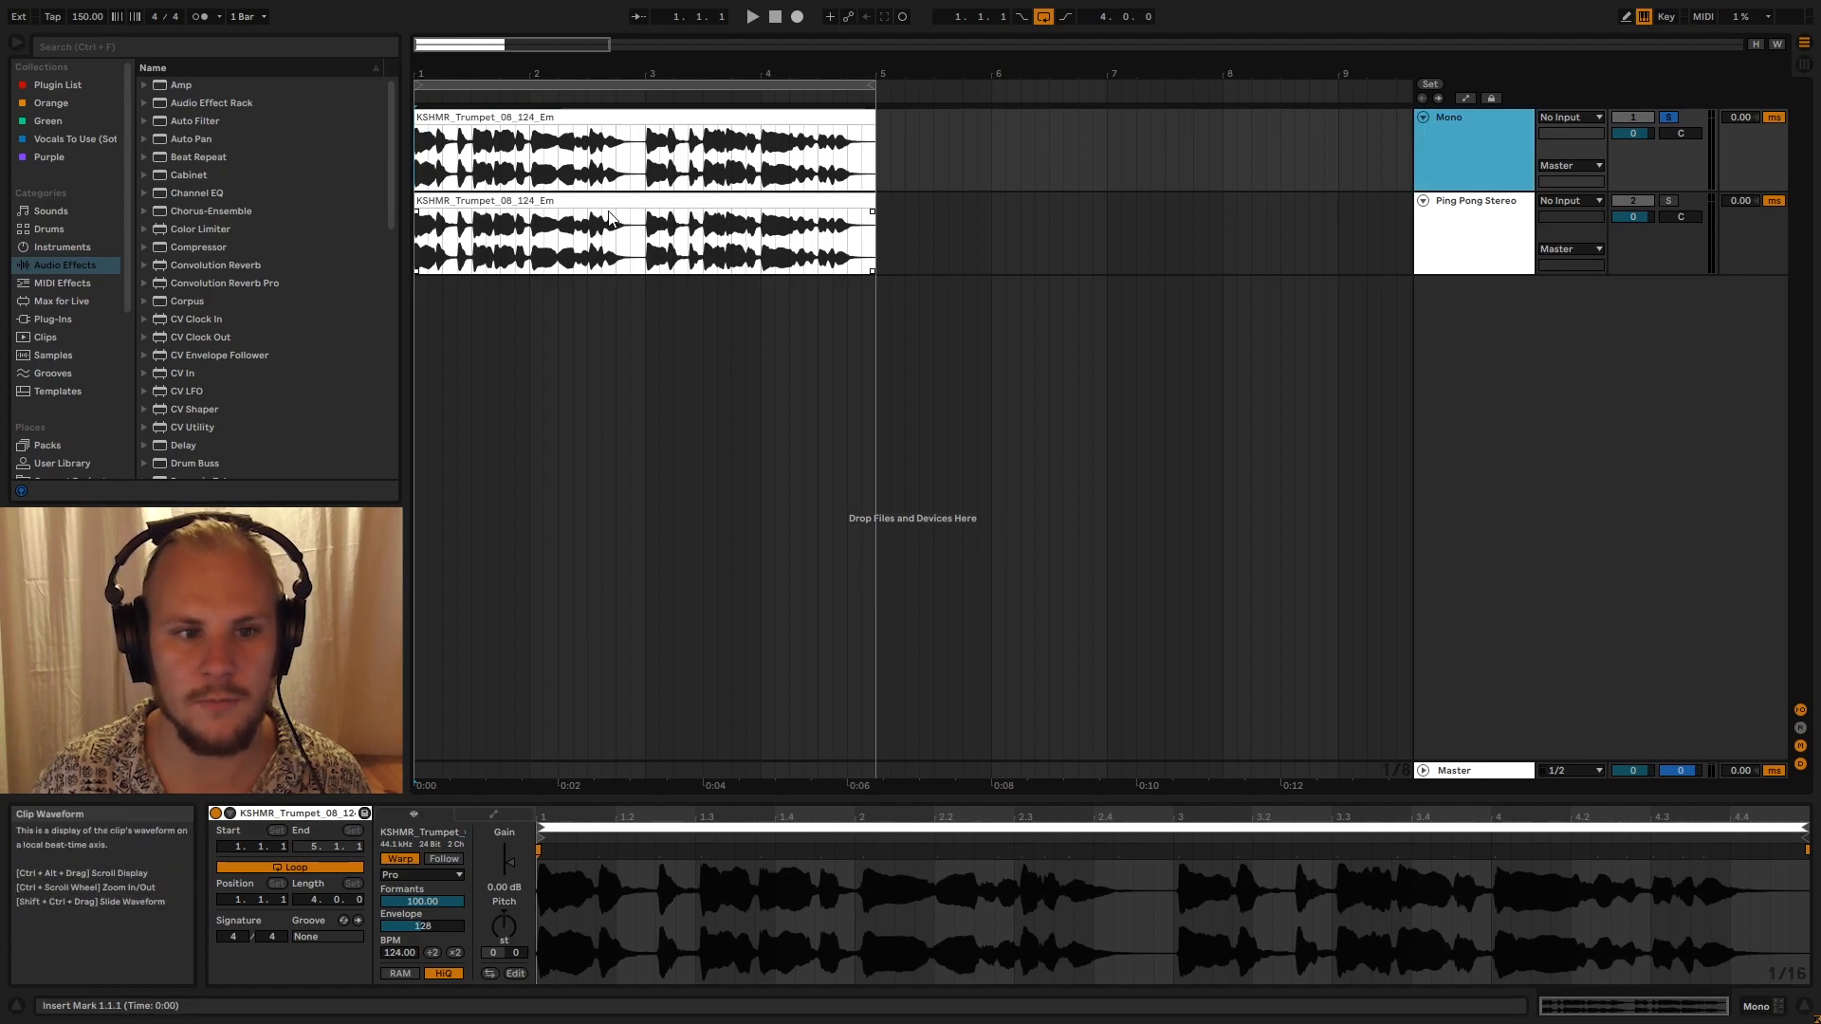
key(space)
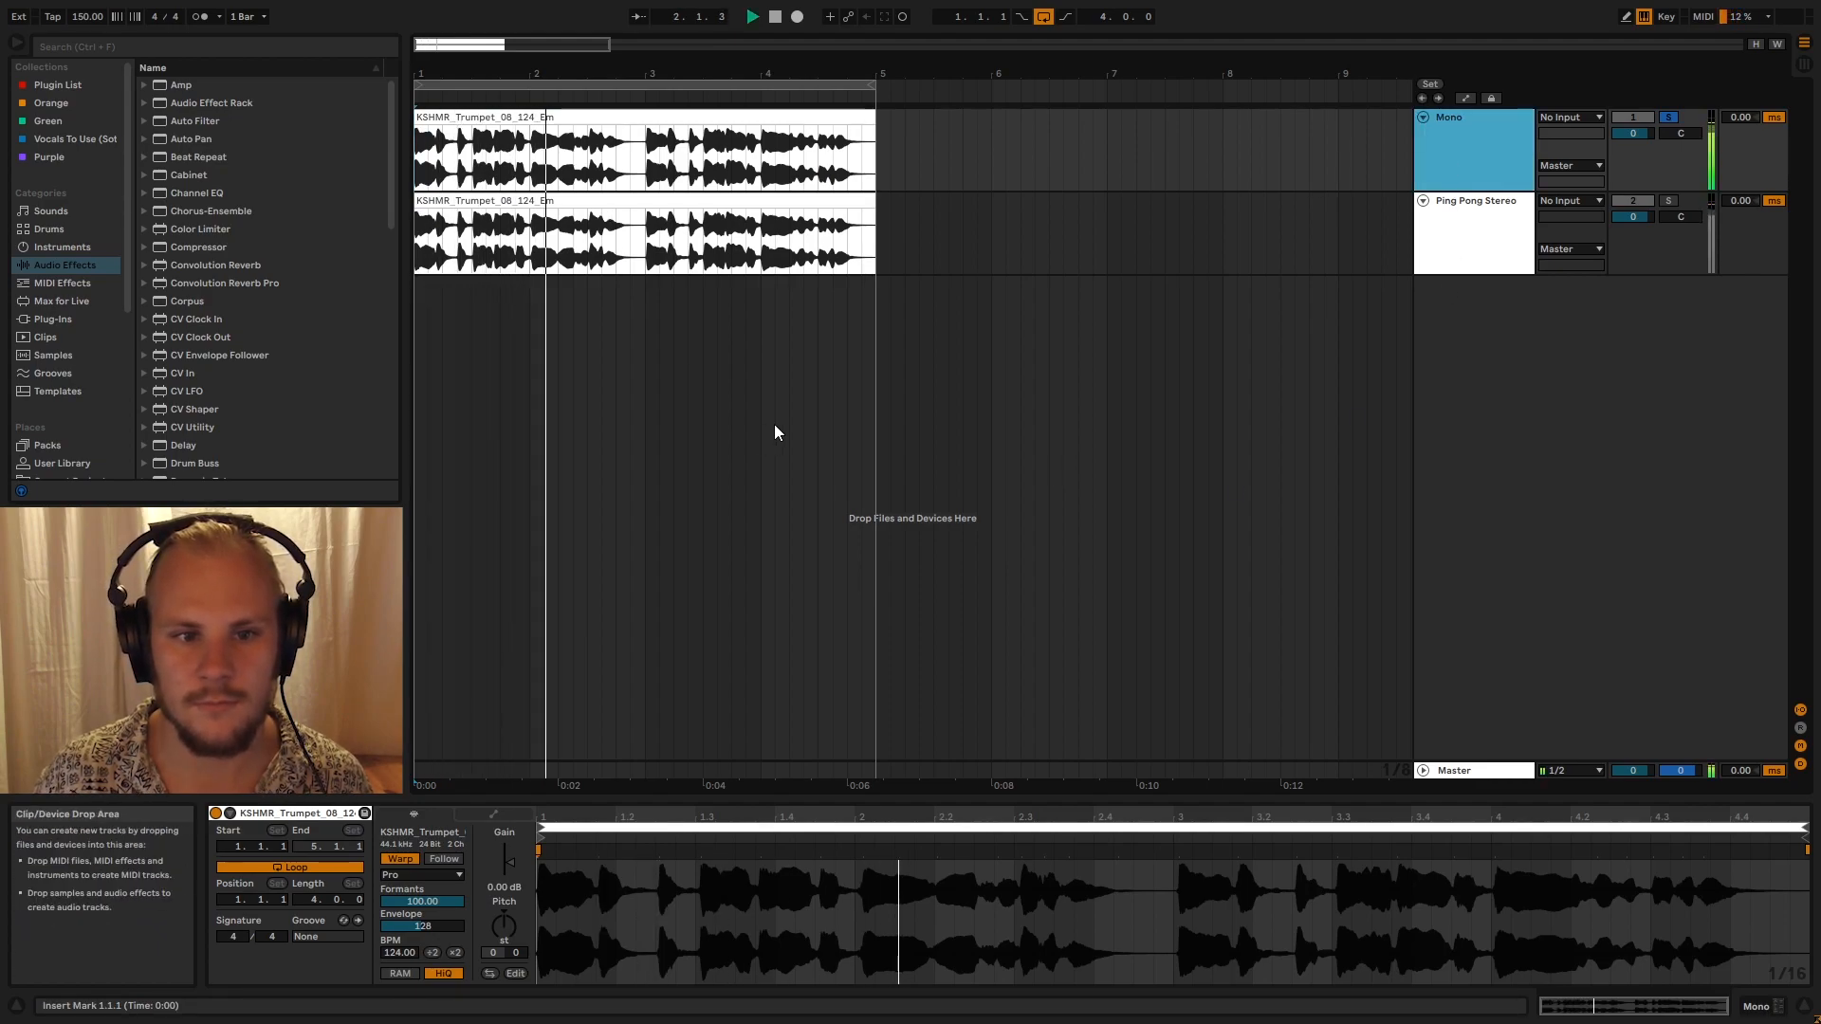
Solo the Ping Pong Stereo track with its Delay switched to synced times, and play its trumpet loop from 1.1.1
click(1498, 217)
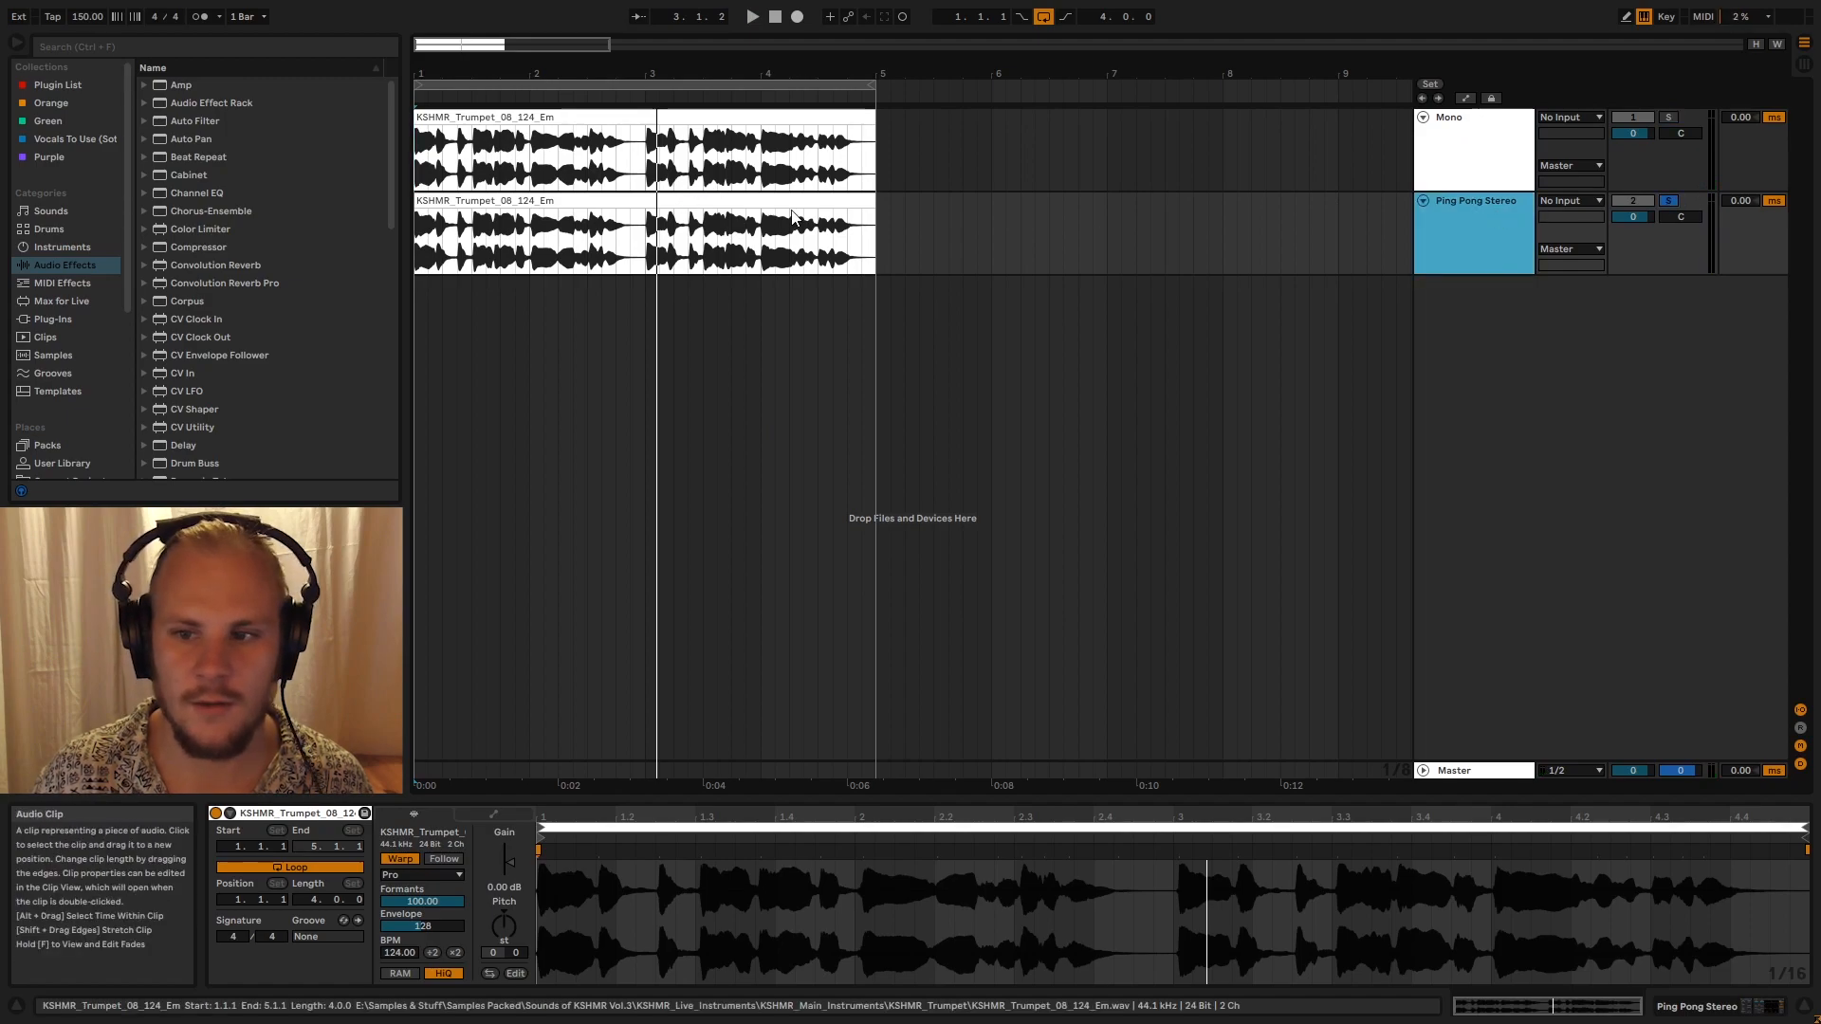
double_click(1443, 216)
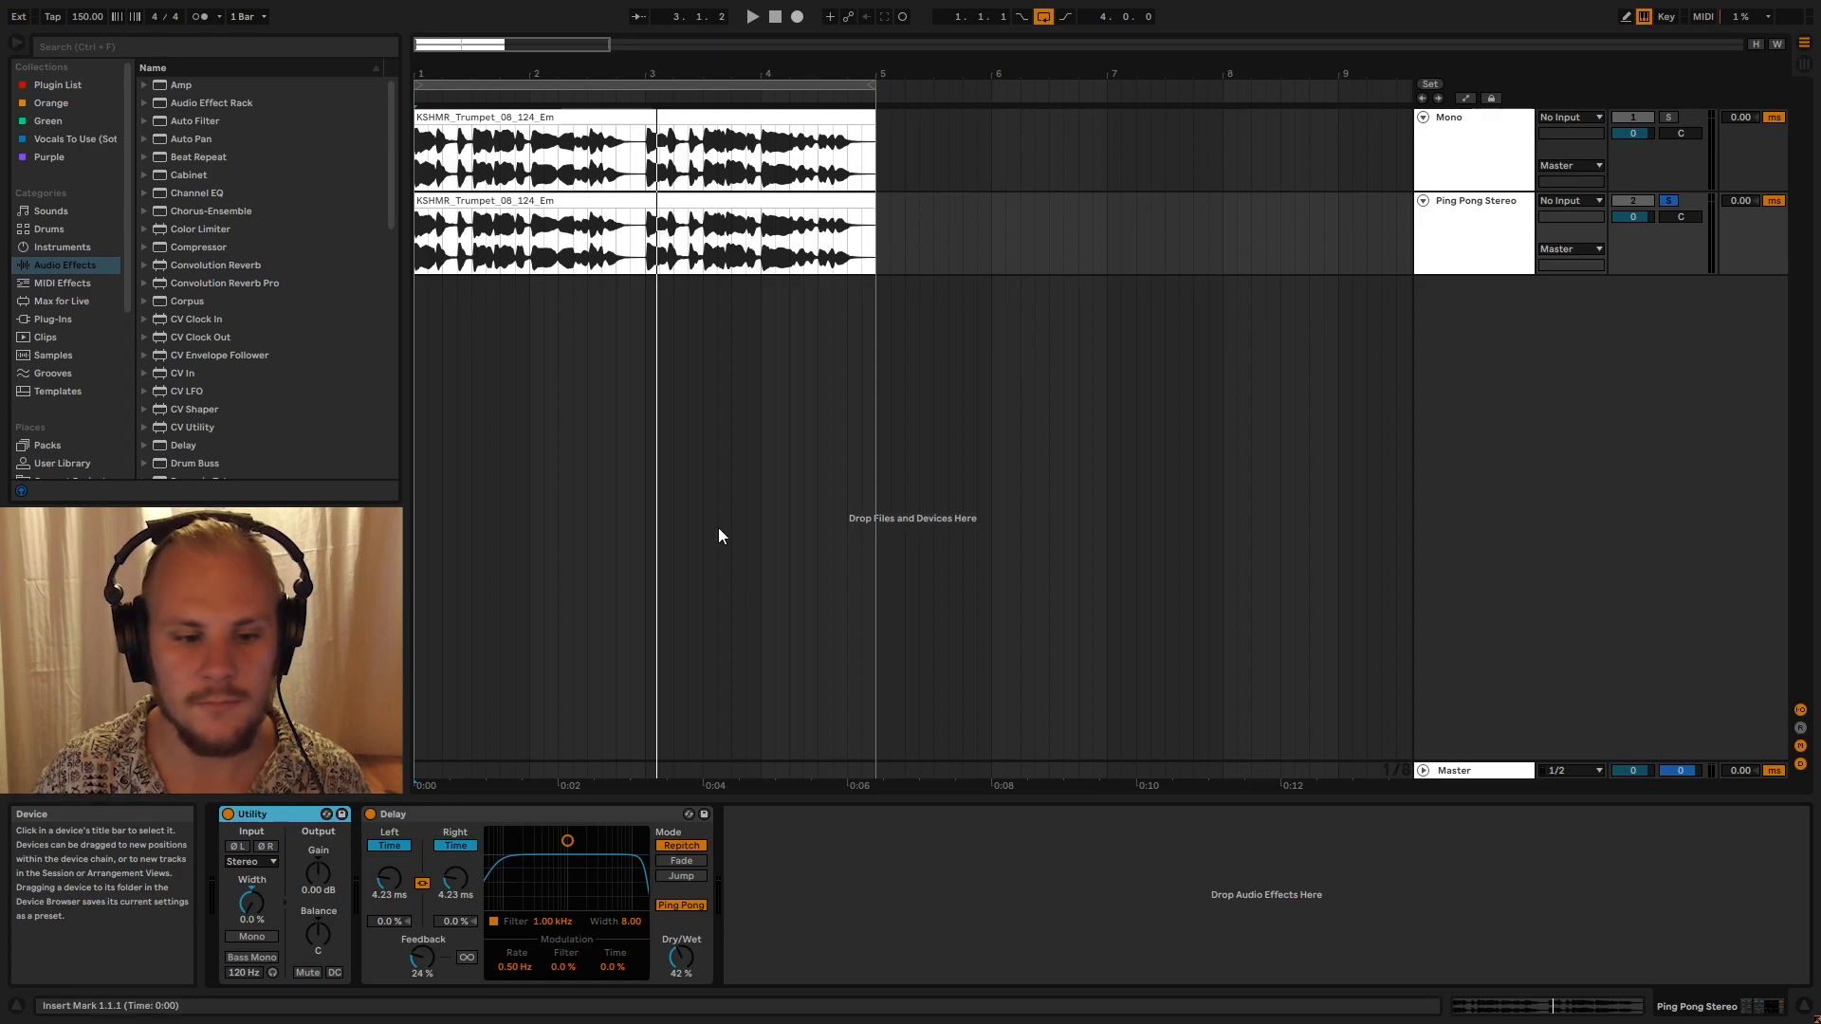
click(457, 846)
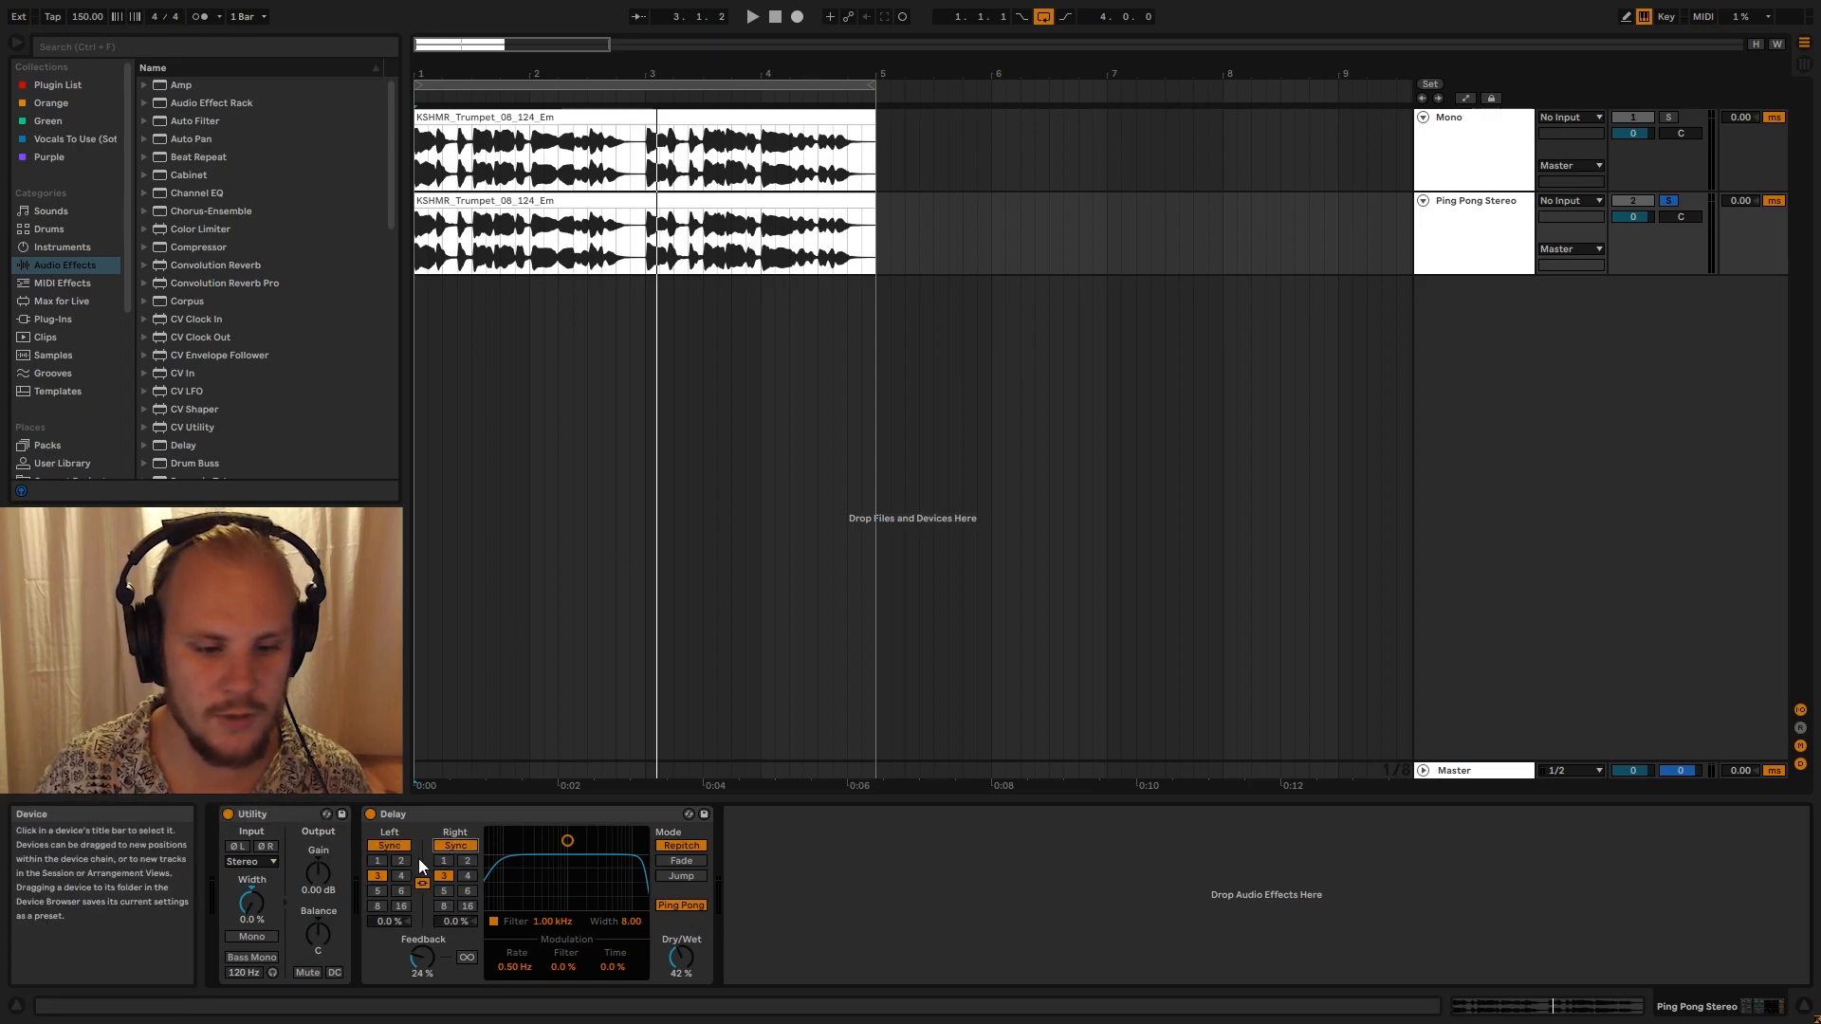
click(418, 250)
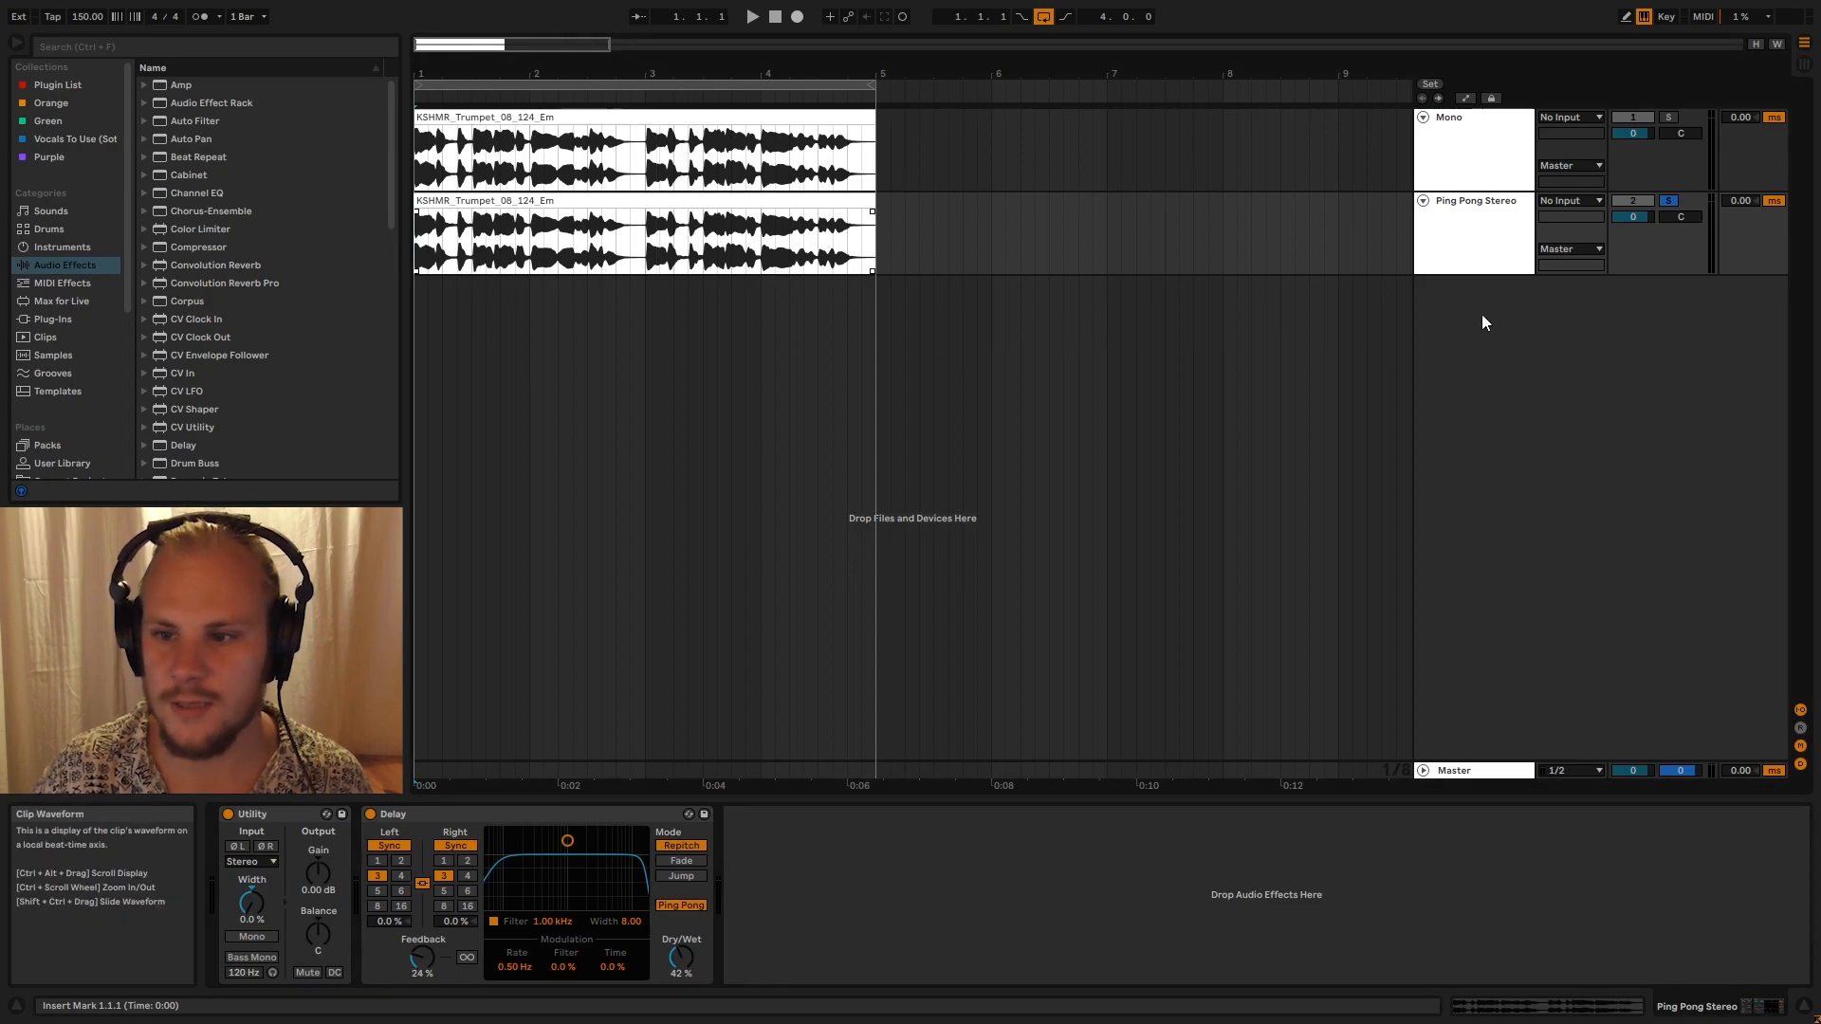
key(space)
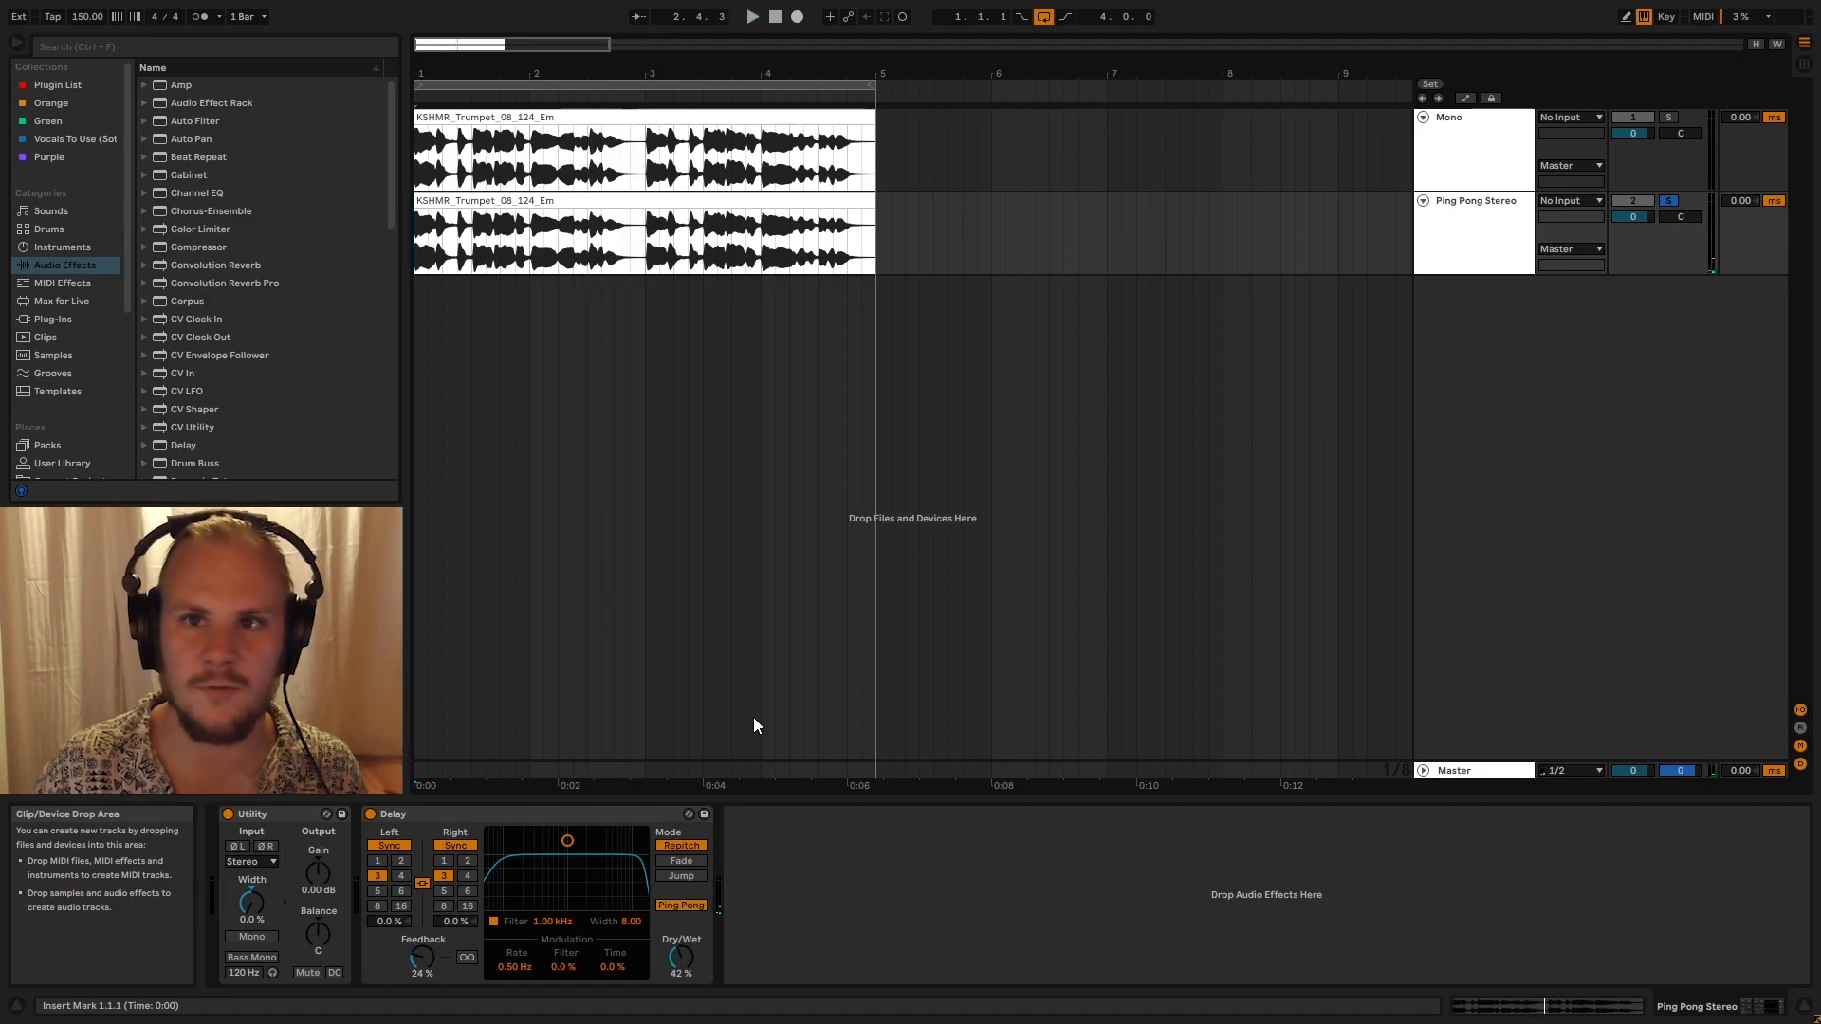
Switch the Ping Pong Stereo Delay to unsynced time and set both channels' delay time to 455 ms
click(379, 844)
drag(455, 879, 456, 812)
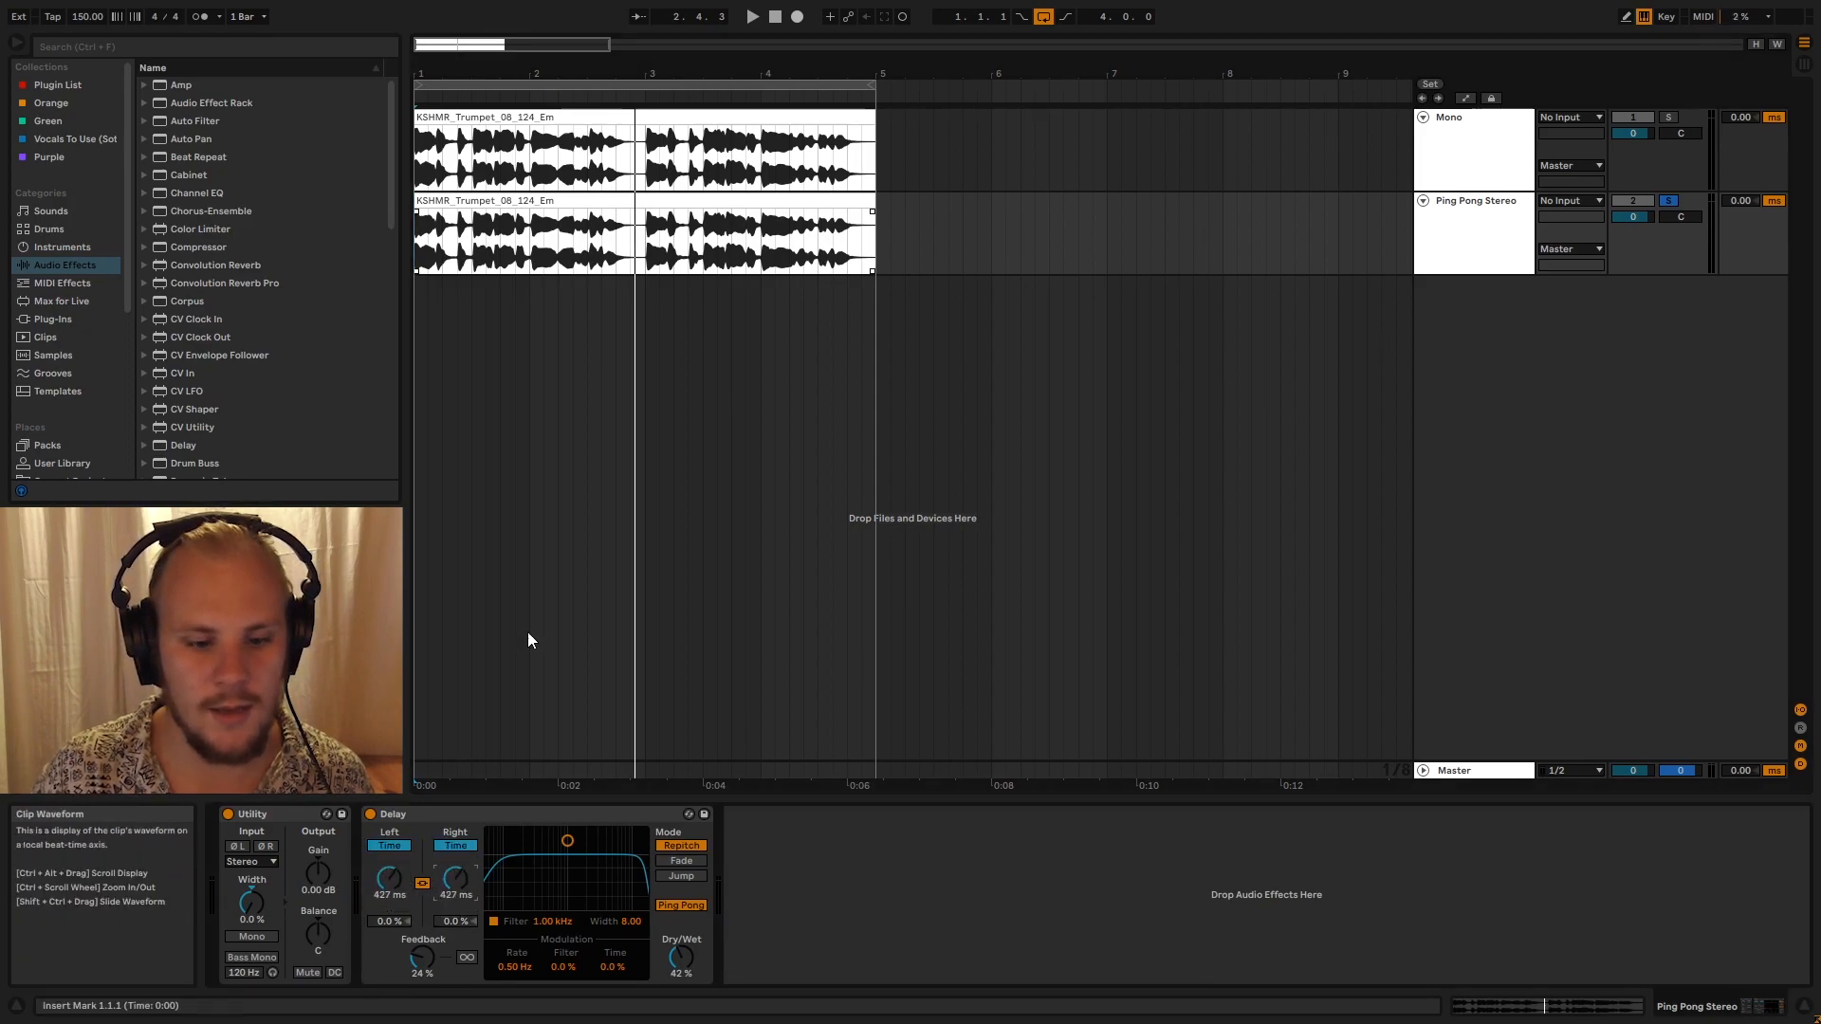
drag(459, 879, 459, 863)
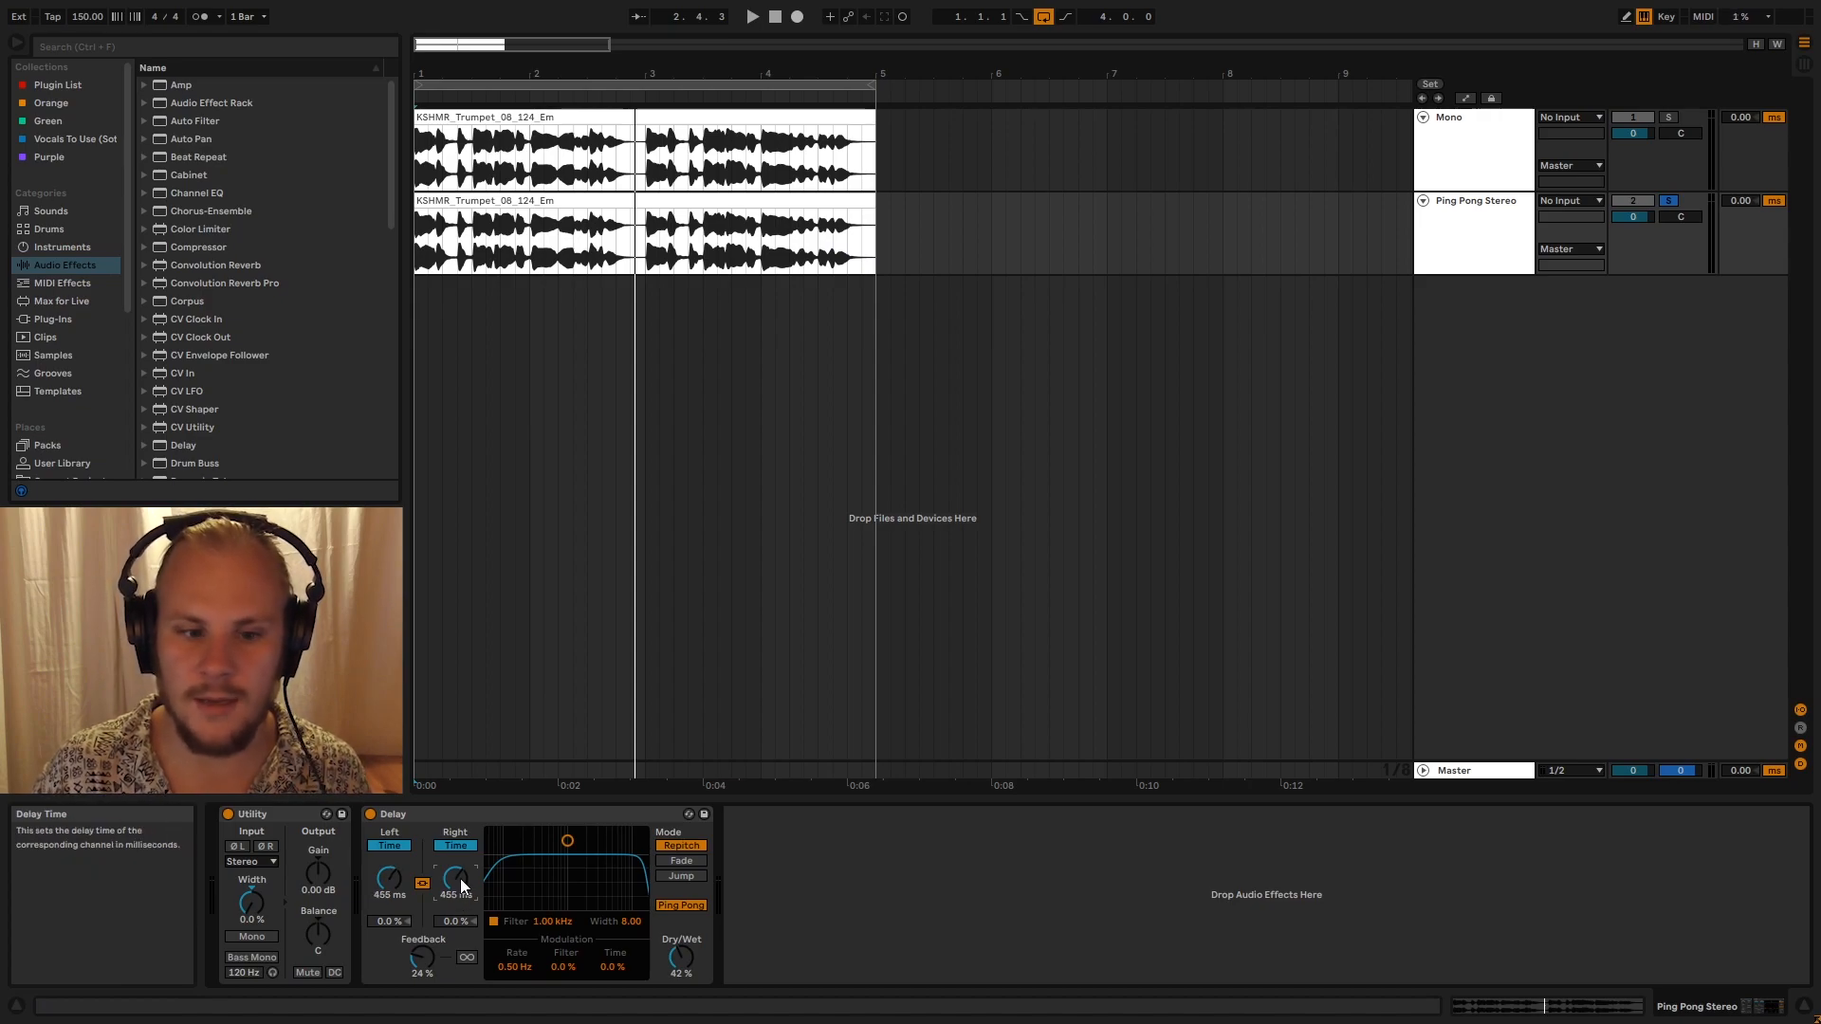
Set the Delay's transition mode to Fade
right_click(547, 813)
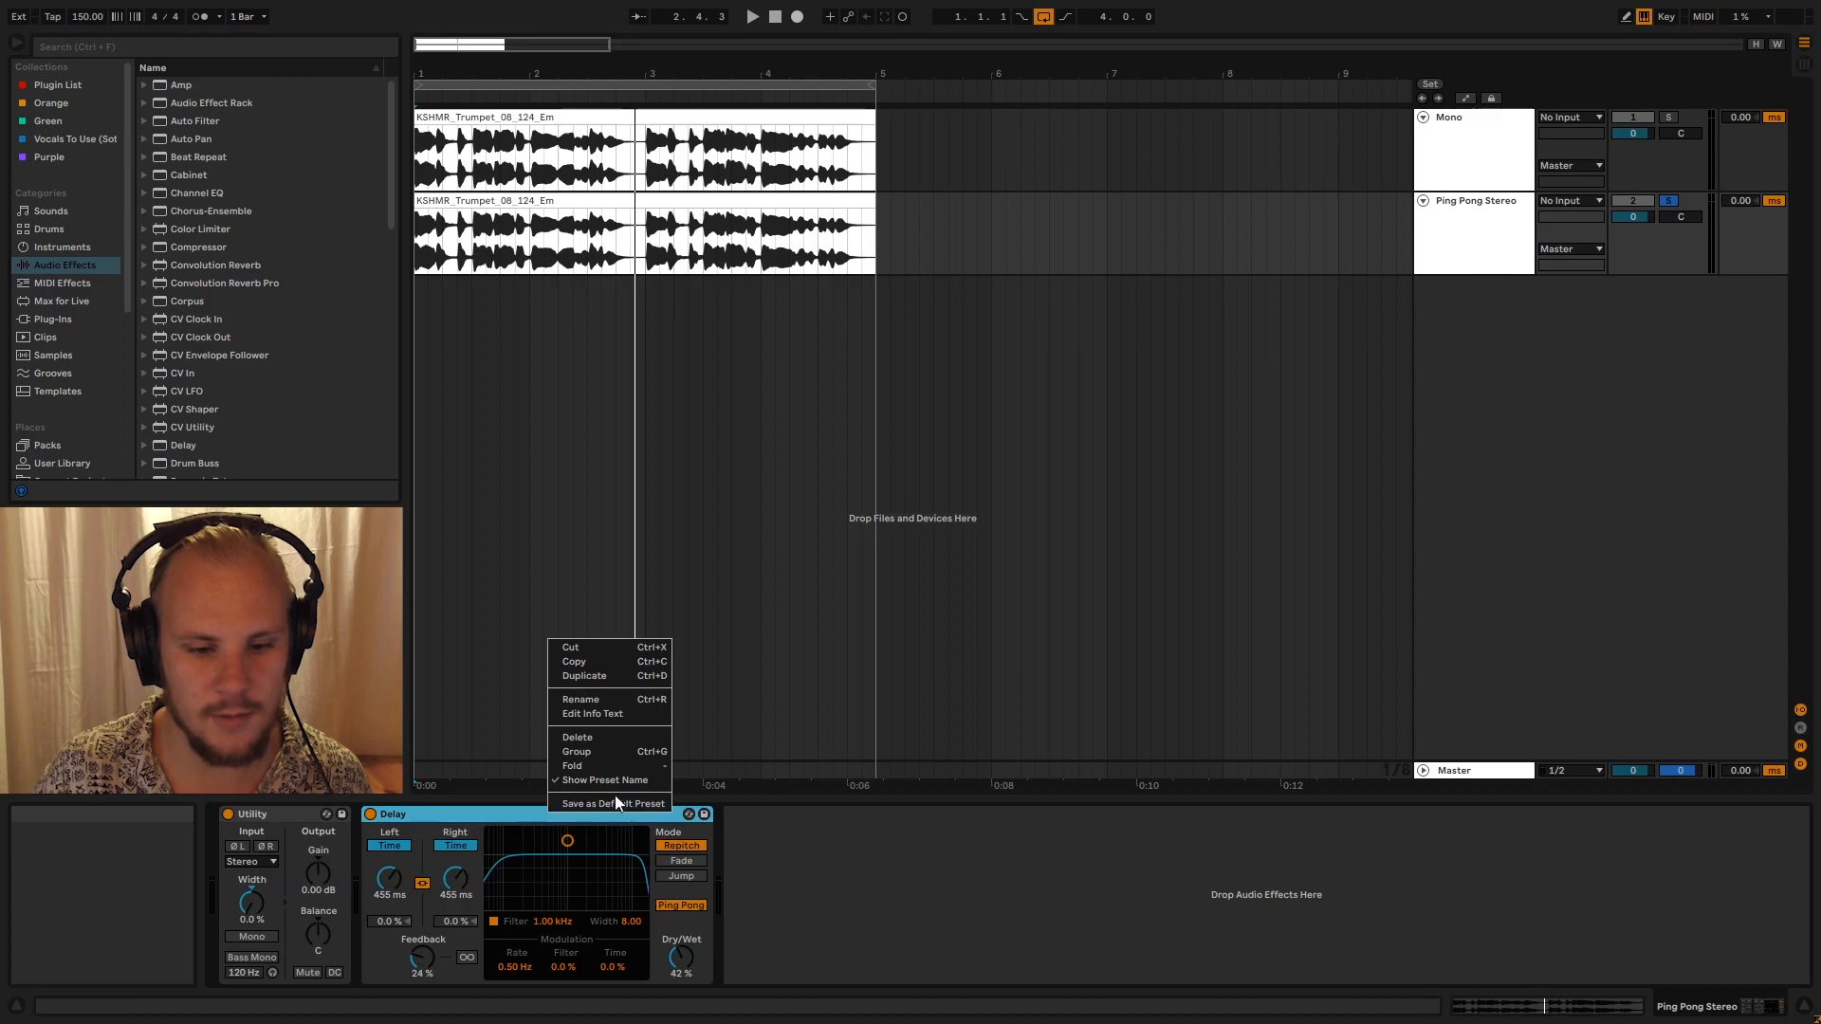
click(487, 812)
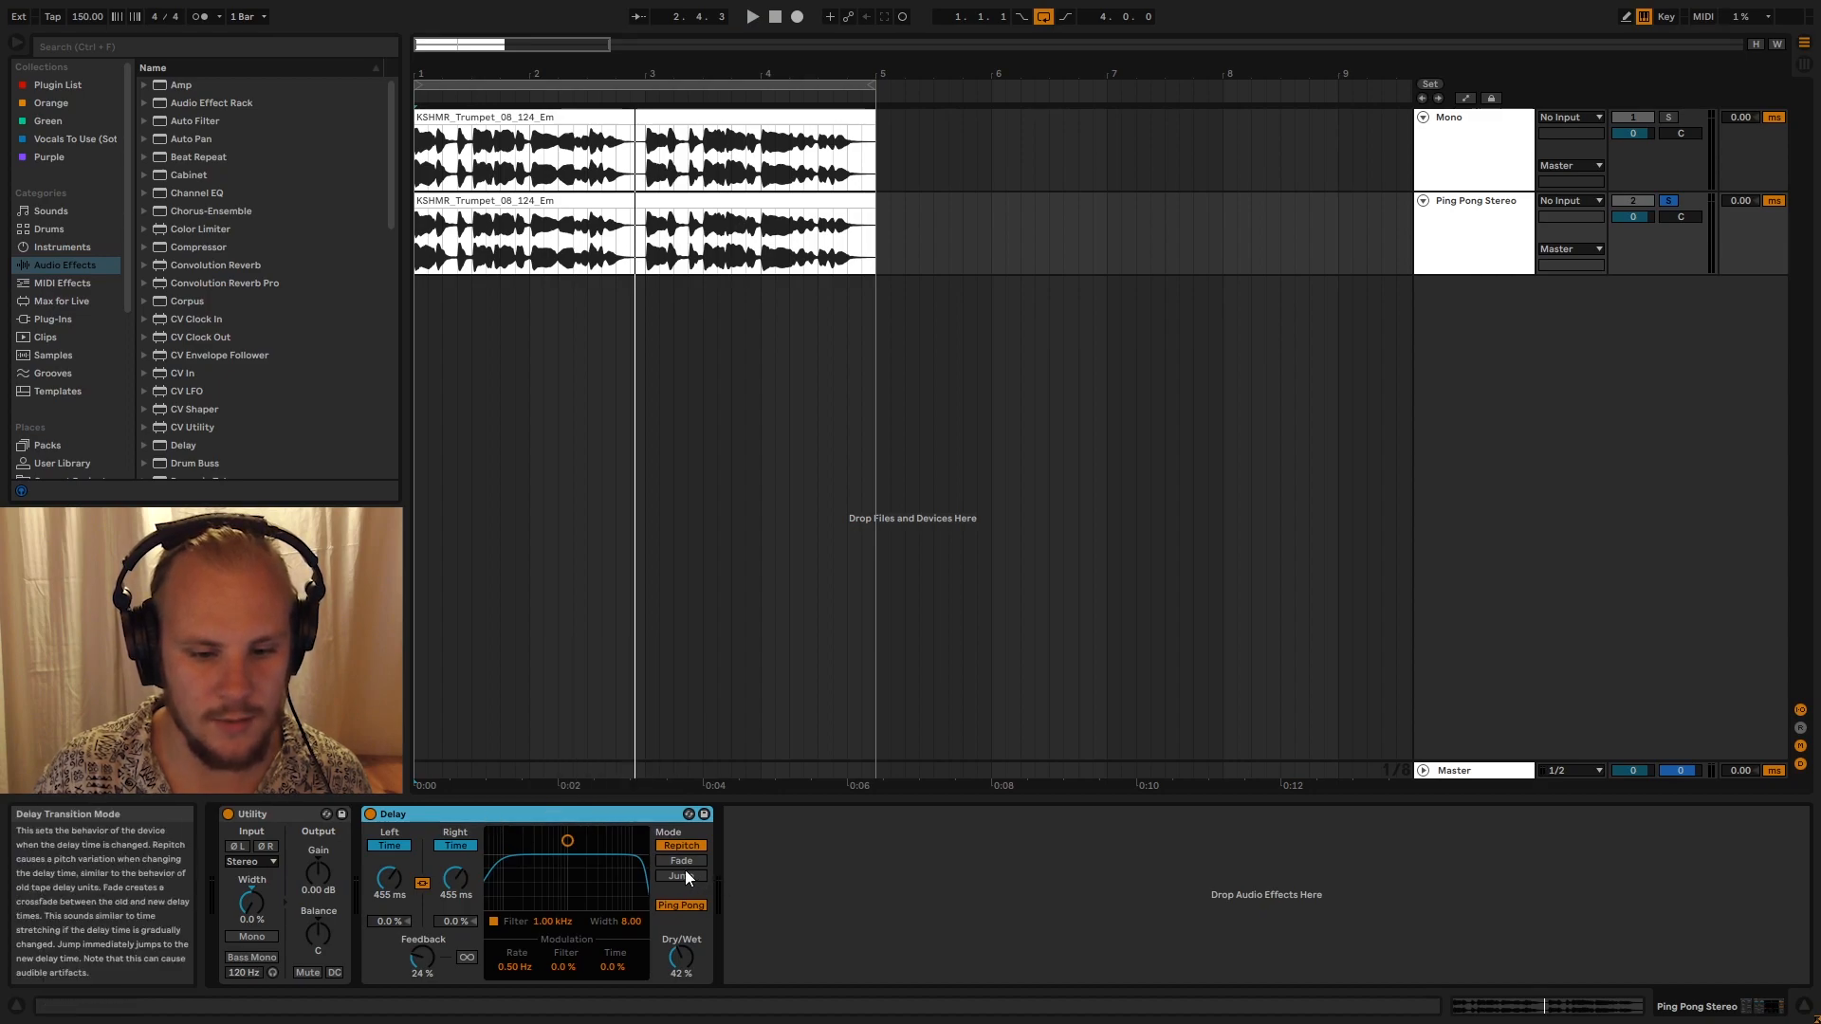
click(683, 863)
click(461, 817)
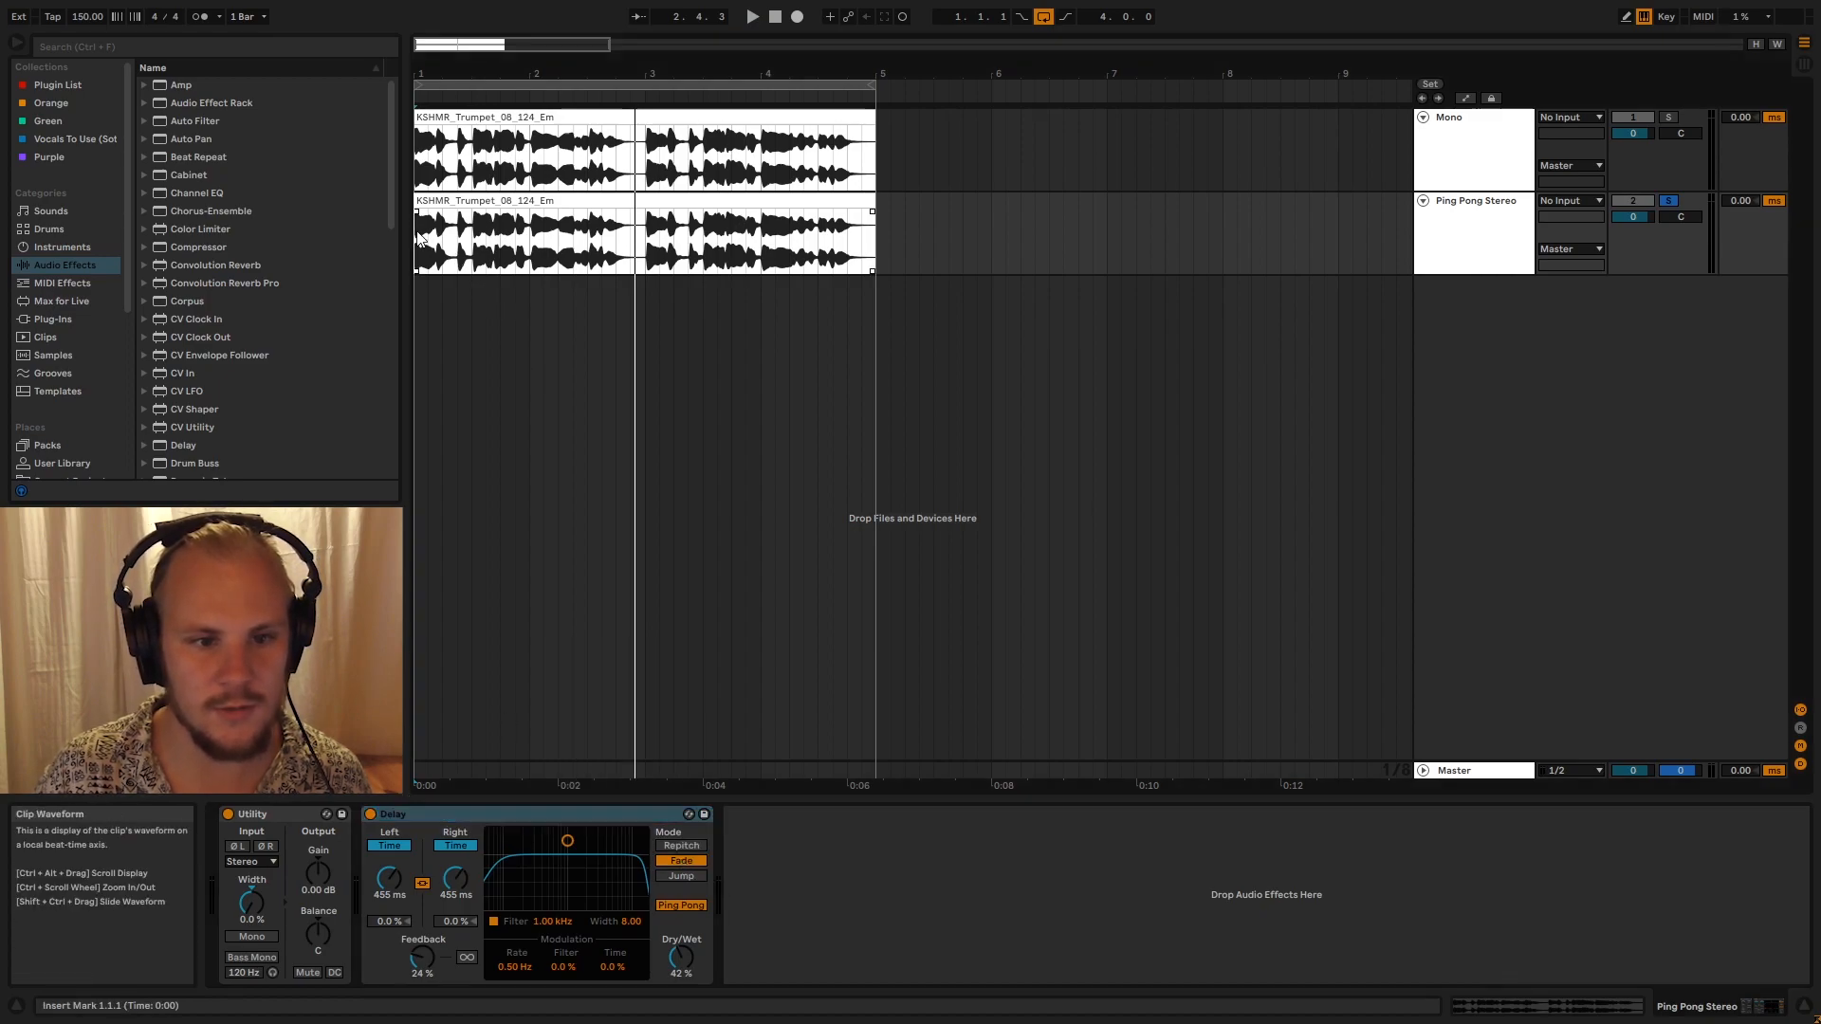
Set the Delay's left and right time to 5.51 ms and play the trumpet loop
drag(456, 878, 457, 919)
key(space)
key(space)
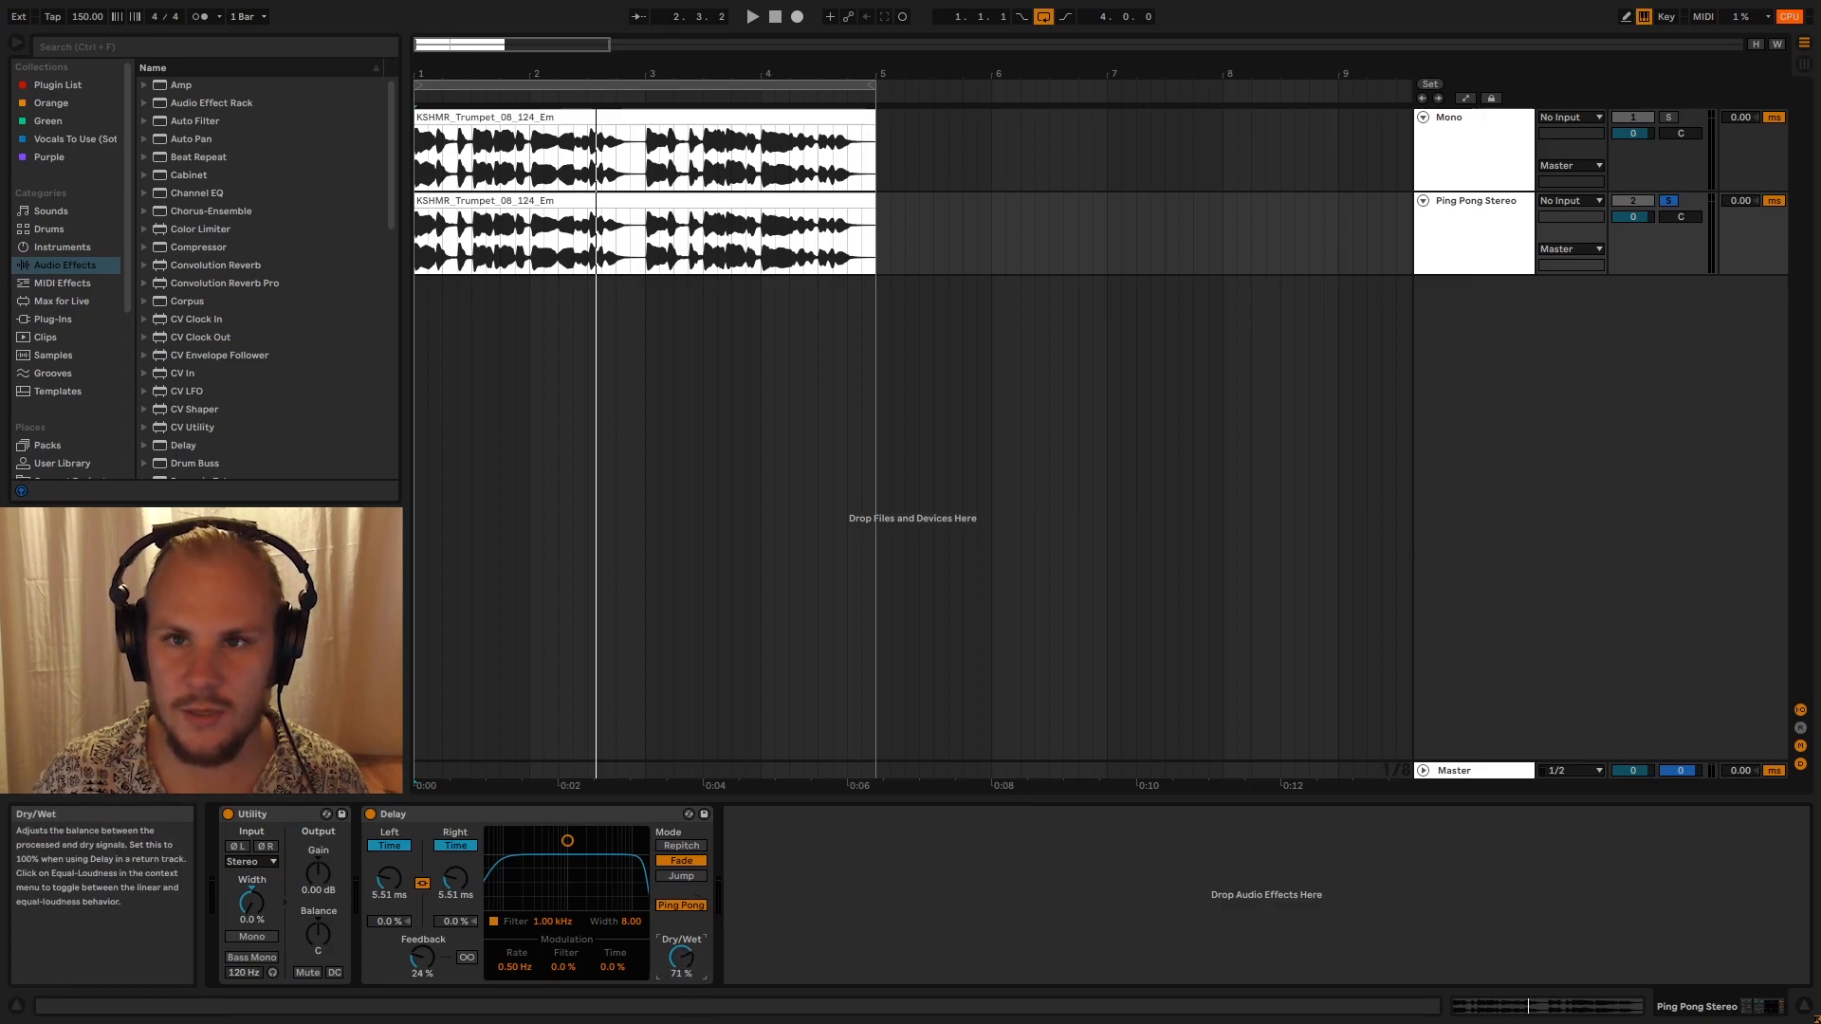
Raise the Delay's Dry/Wet to 100% and play the Ping Pong Stereo trumpet loop from its start
drag(681, 958, 584, 290)
click(621, 242)
key(space)
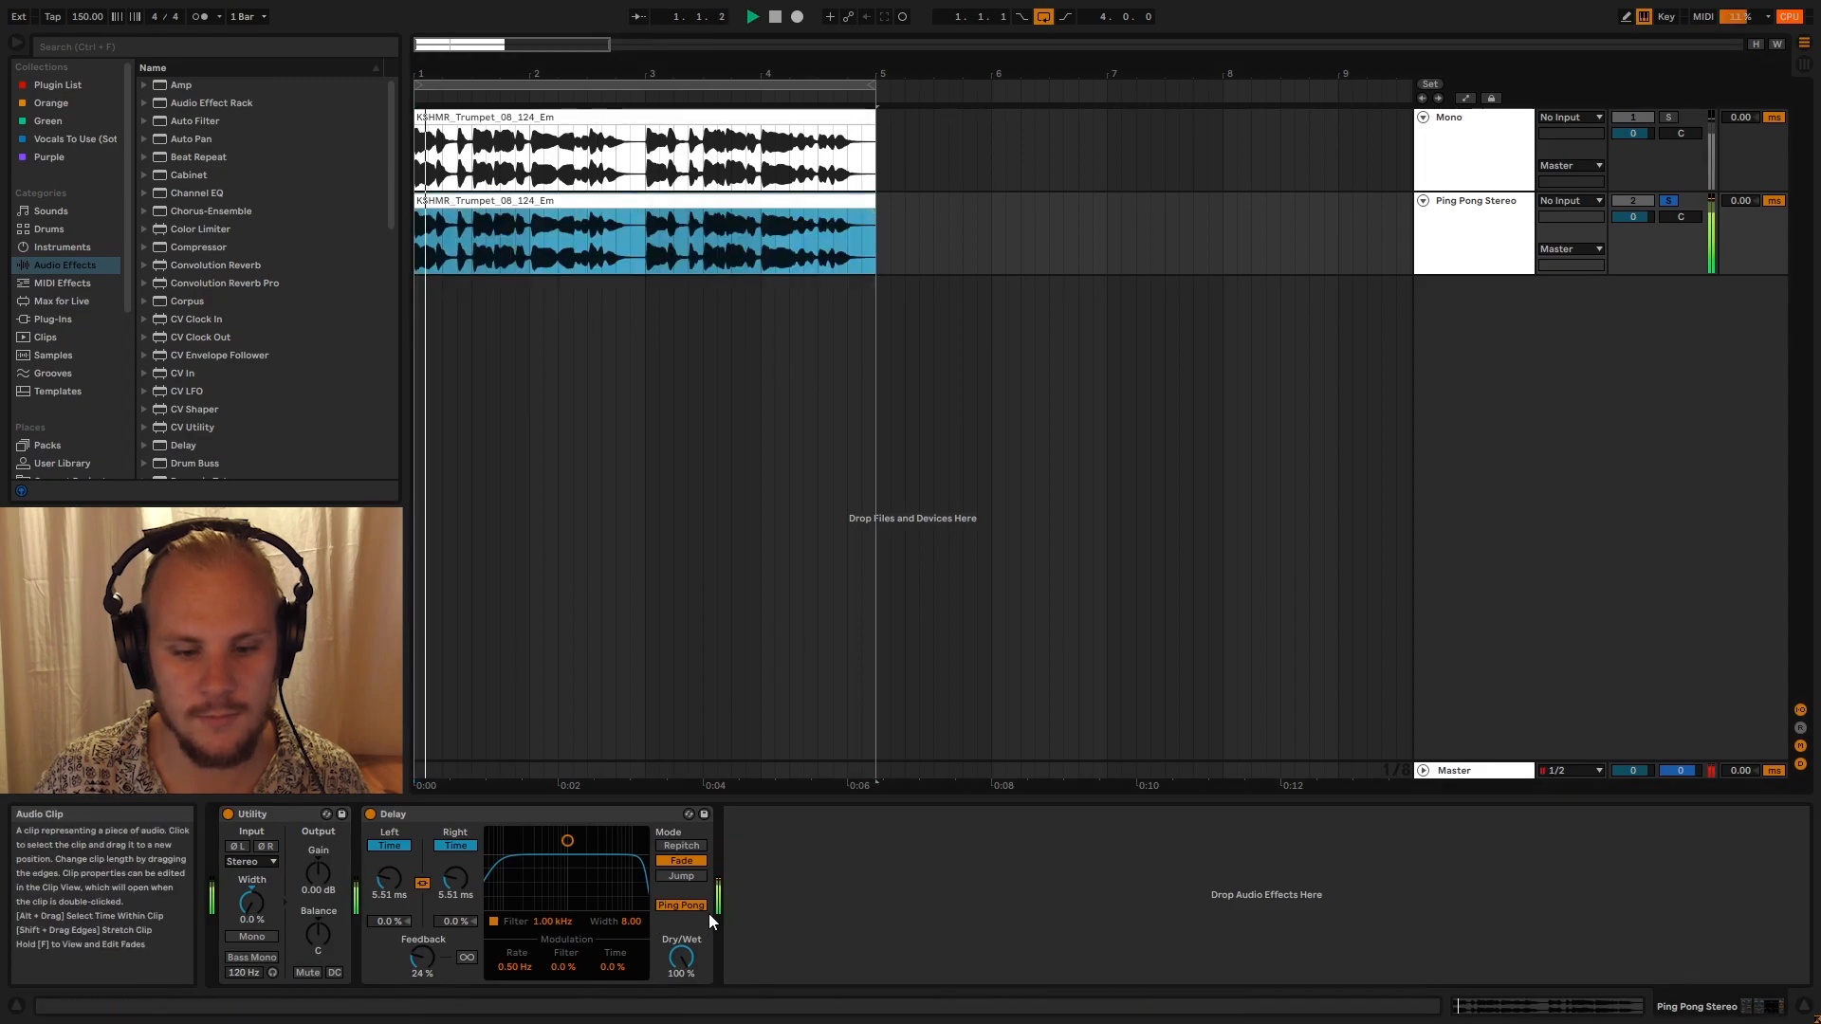
drag(683, 956, 791, 948)
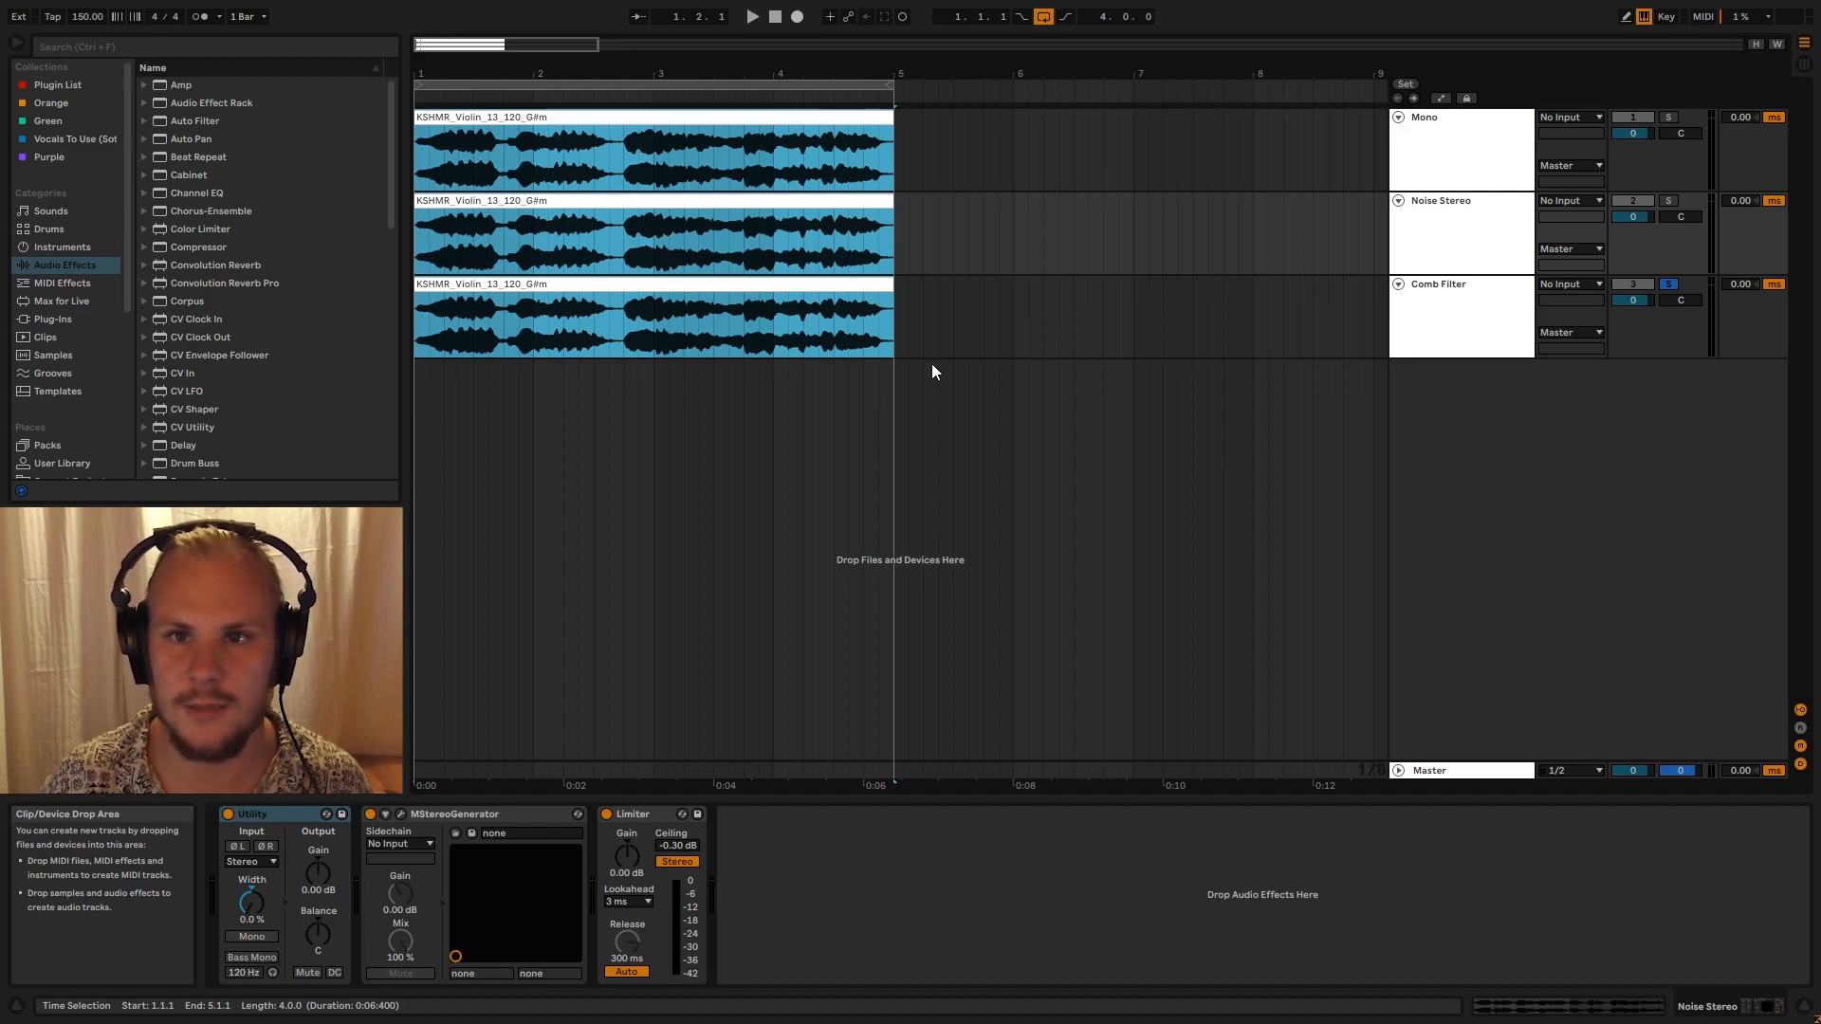
Solo the Mono violin track and play its loop from 1.1.1
click(1448, 140)
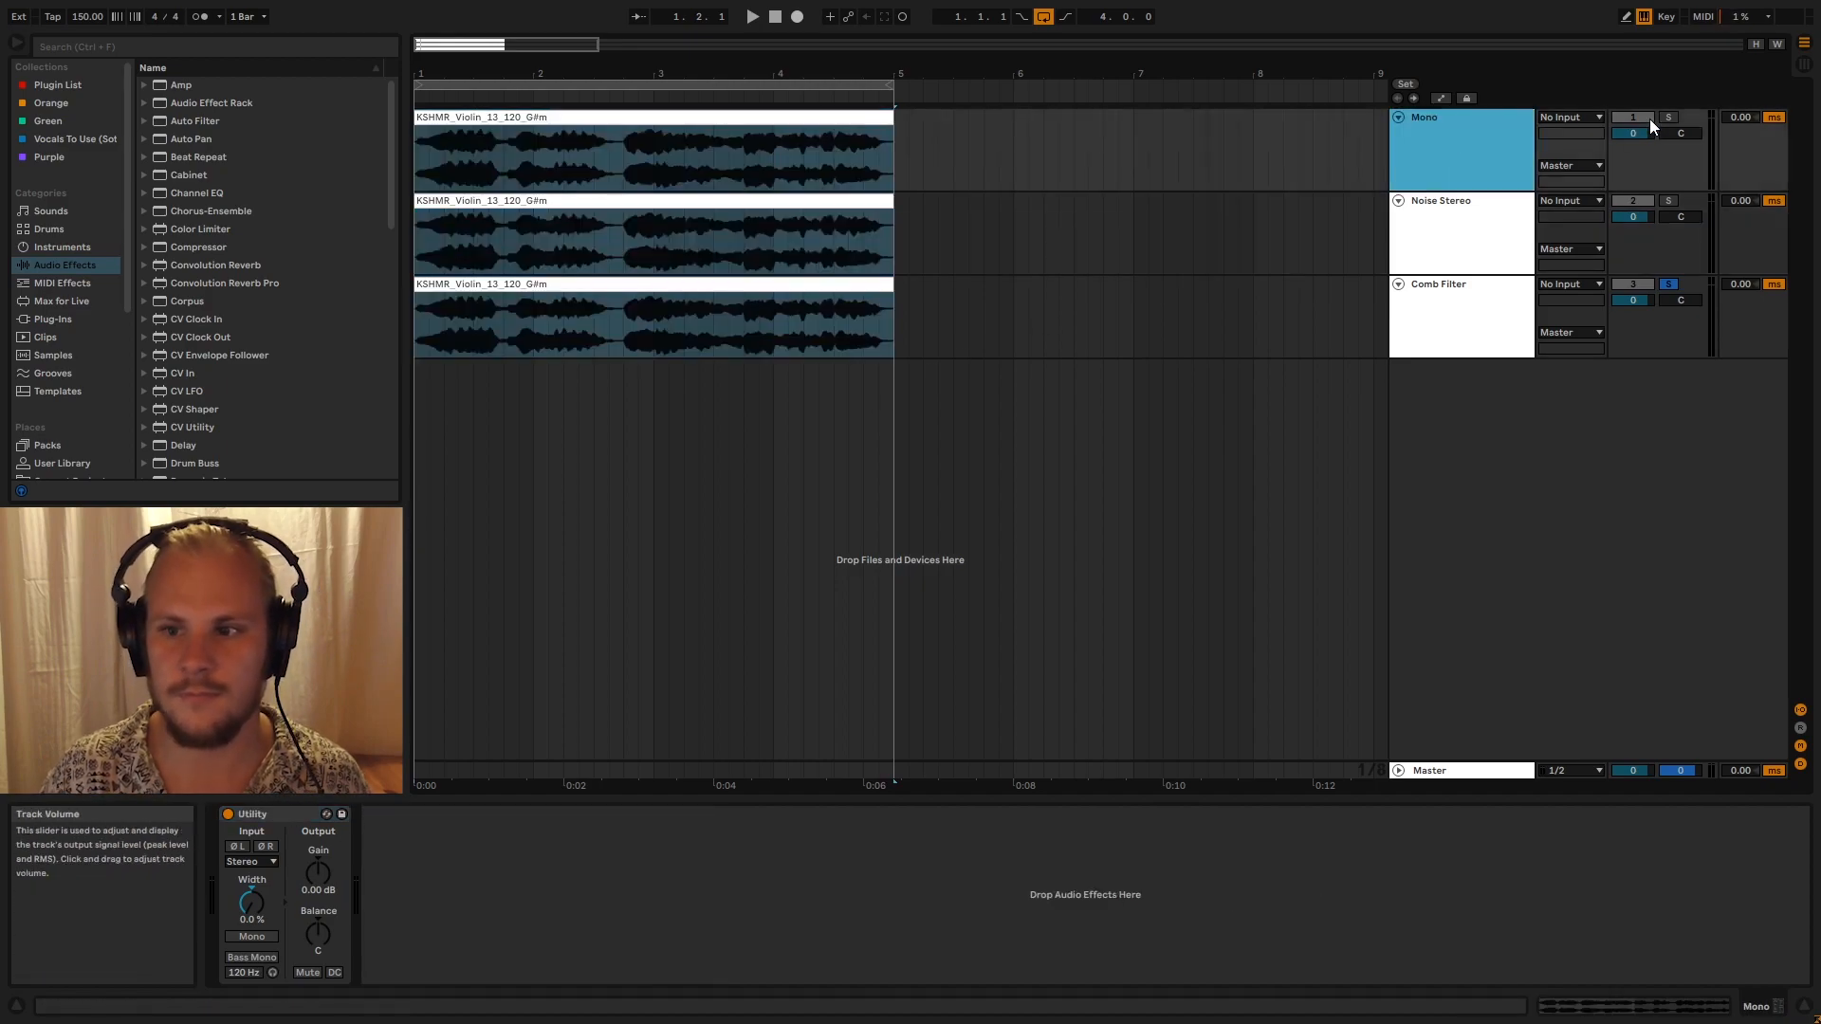
click(1670, 117)
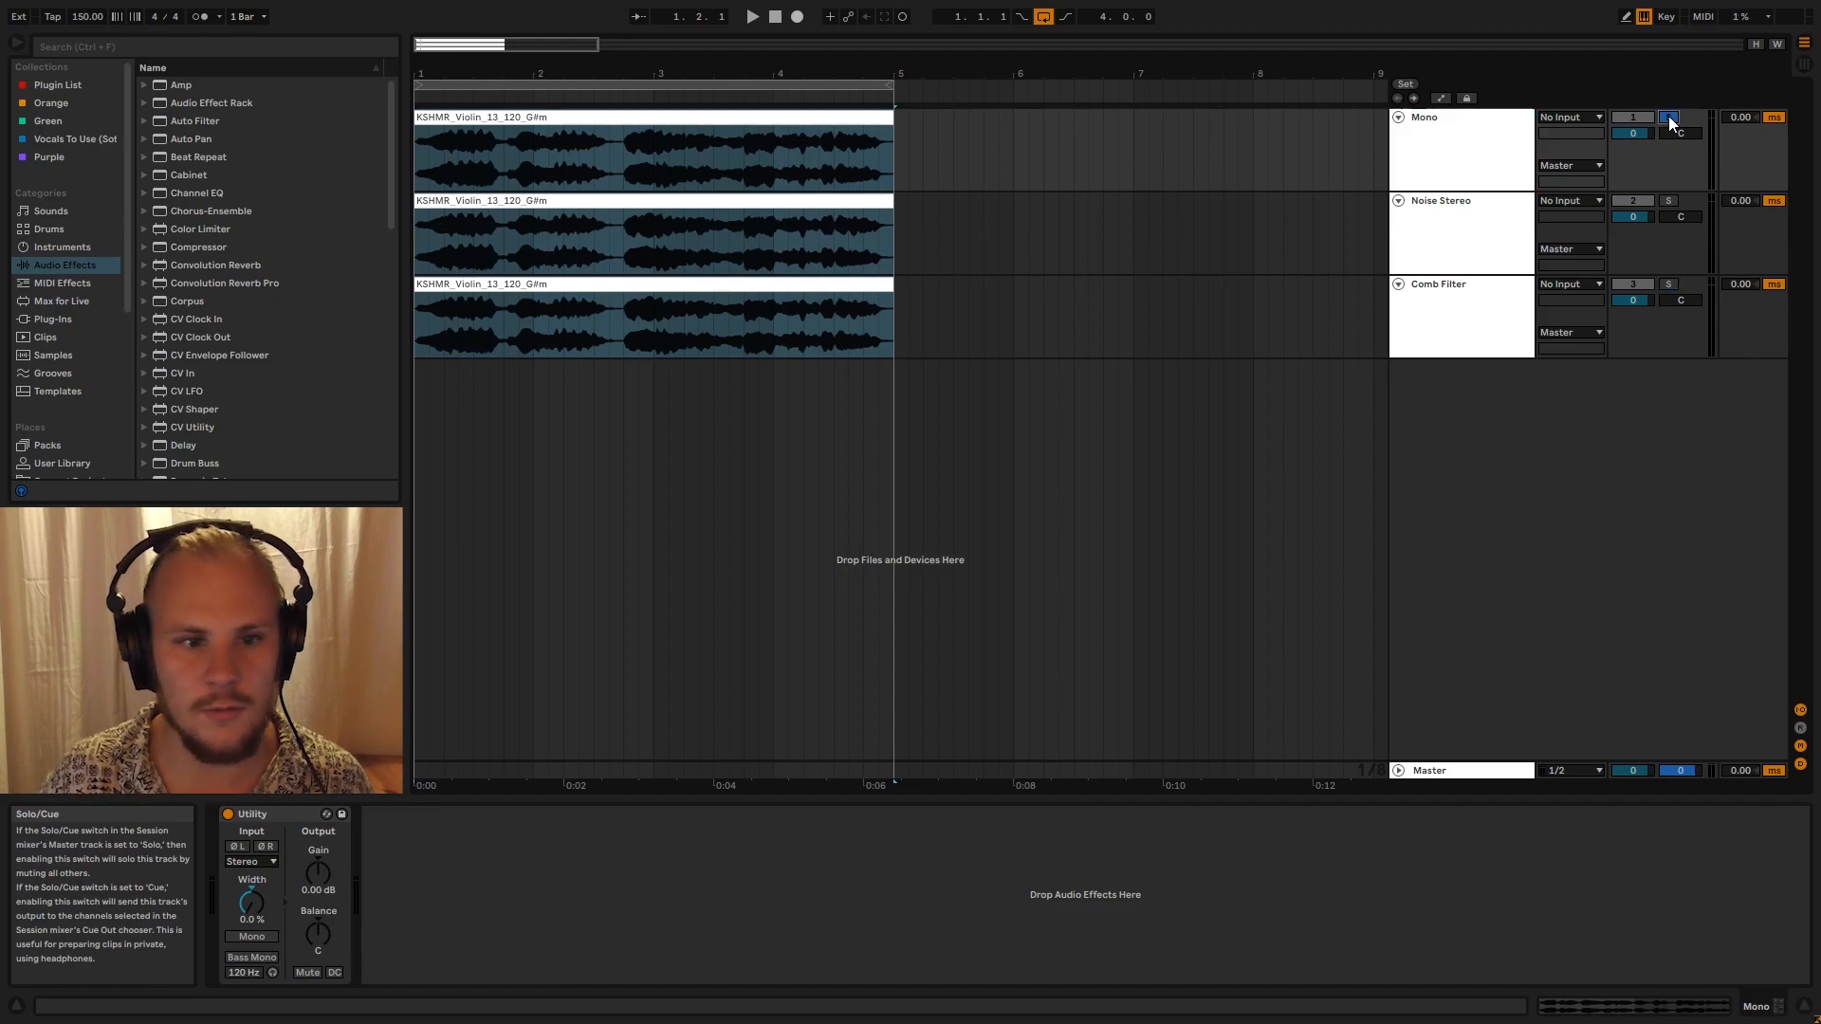
click(418, 156)
click(418, 157)
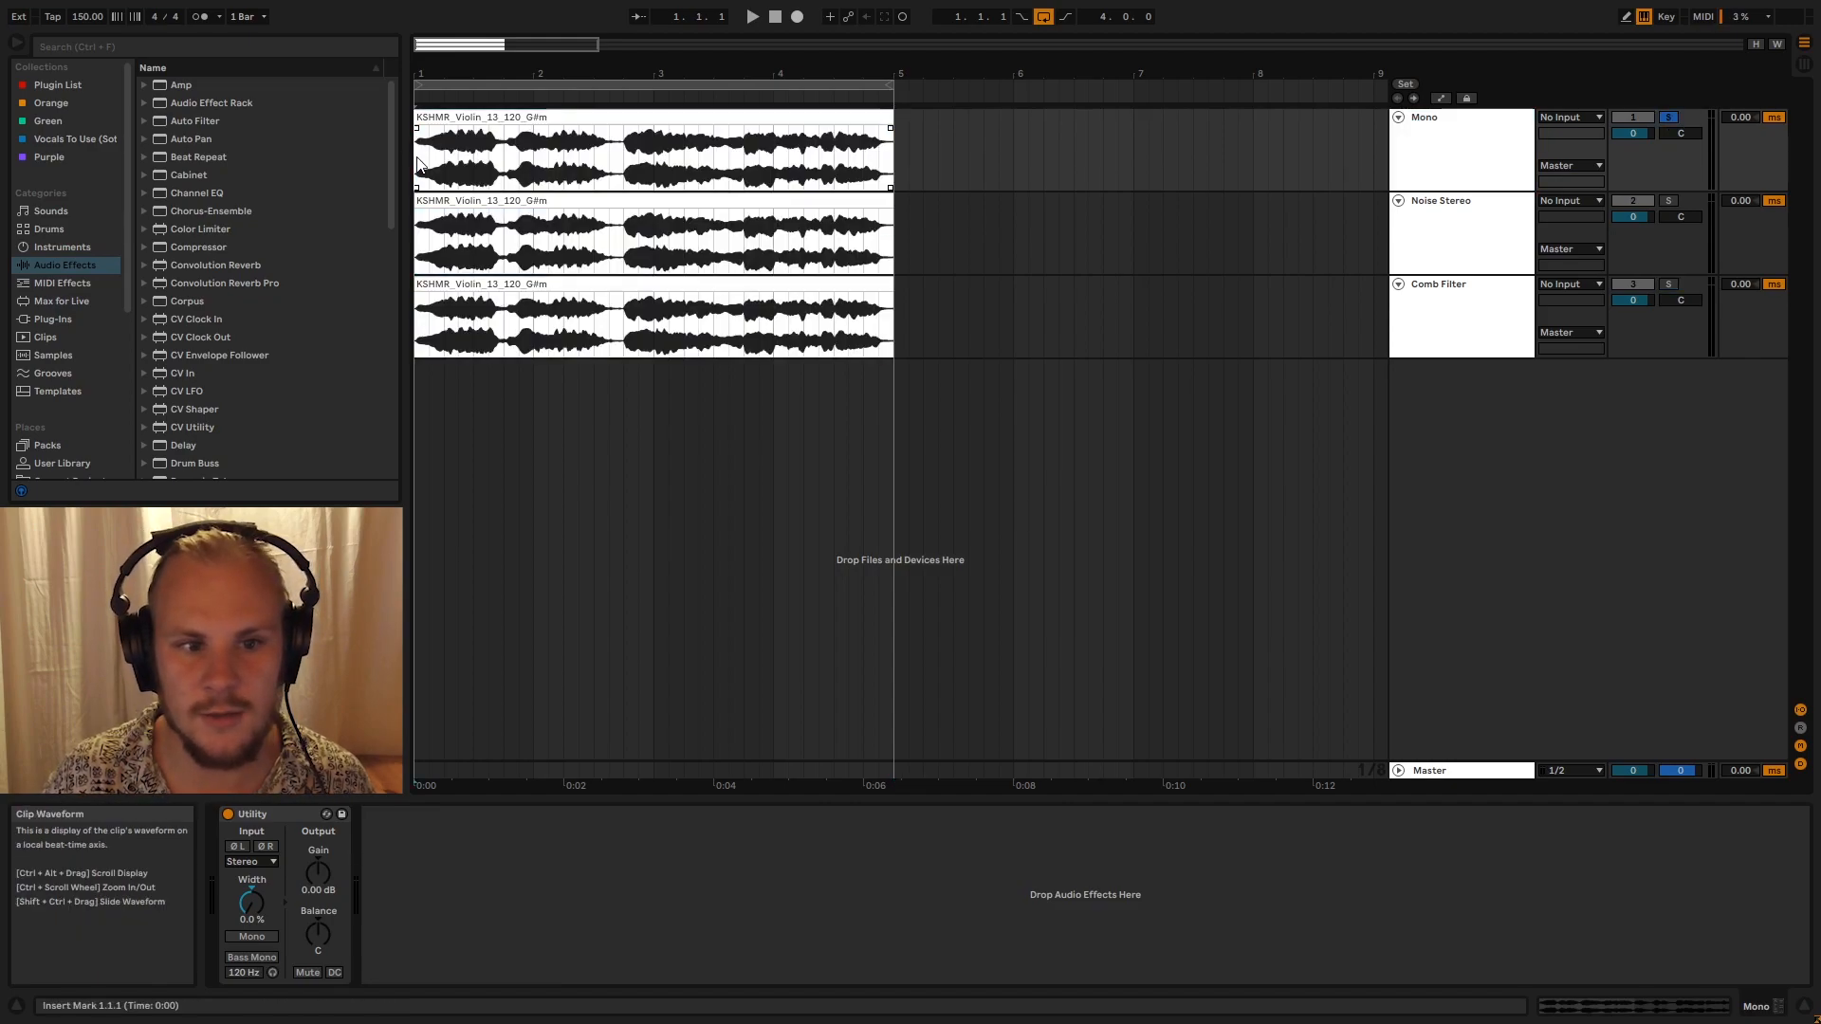
key(space)
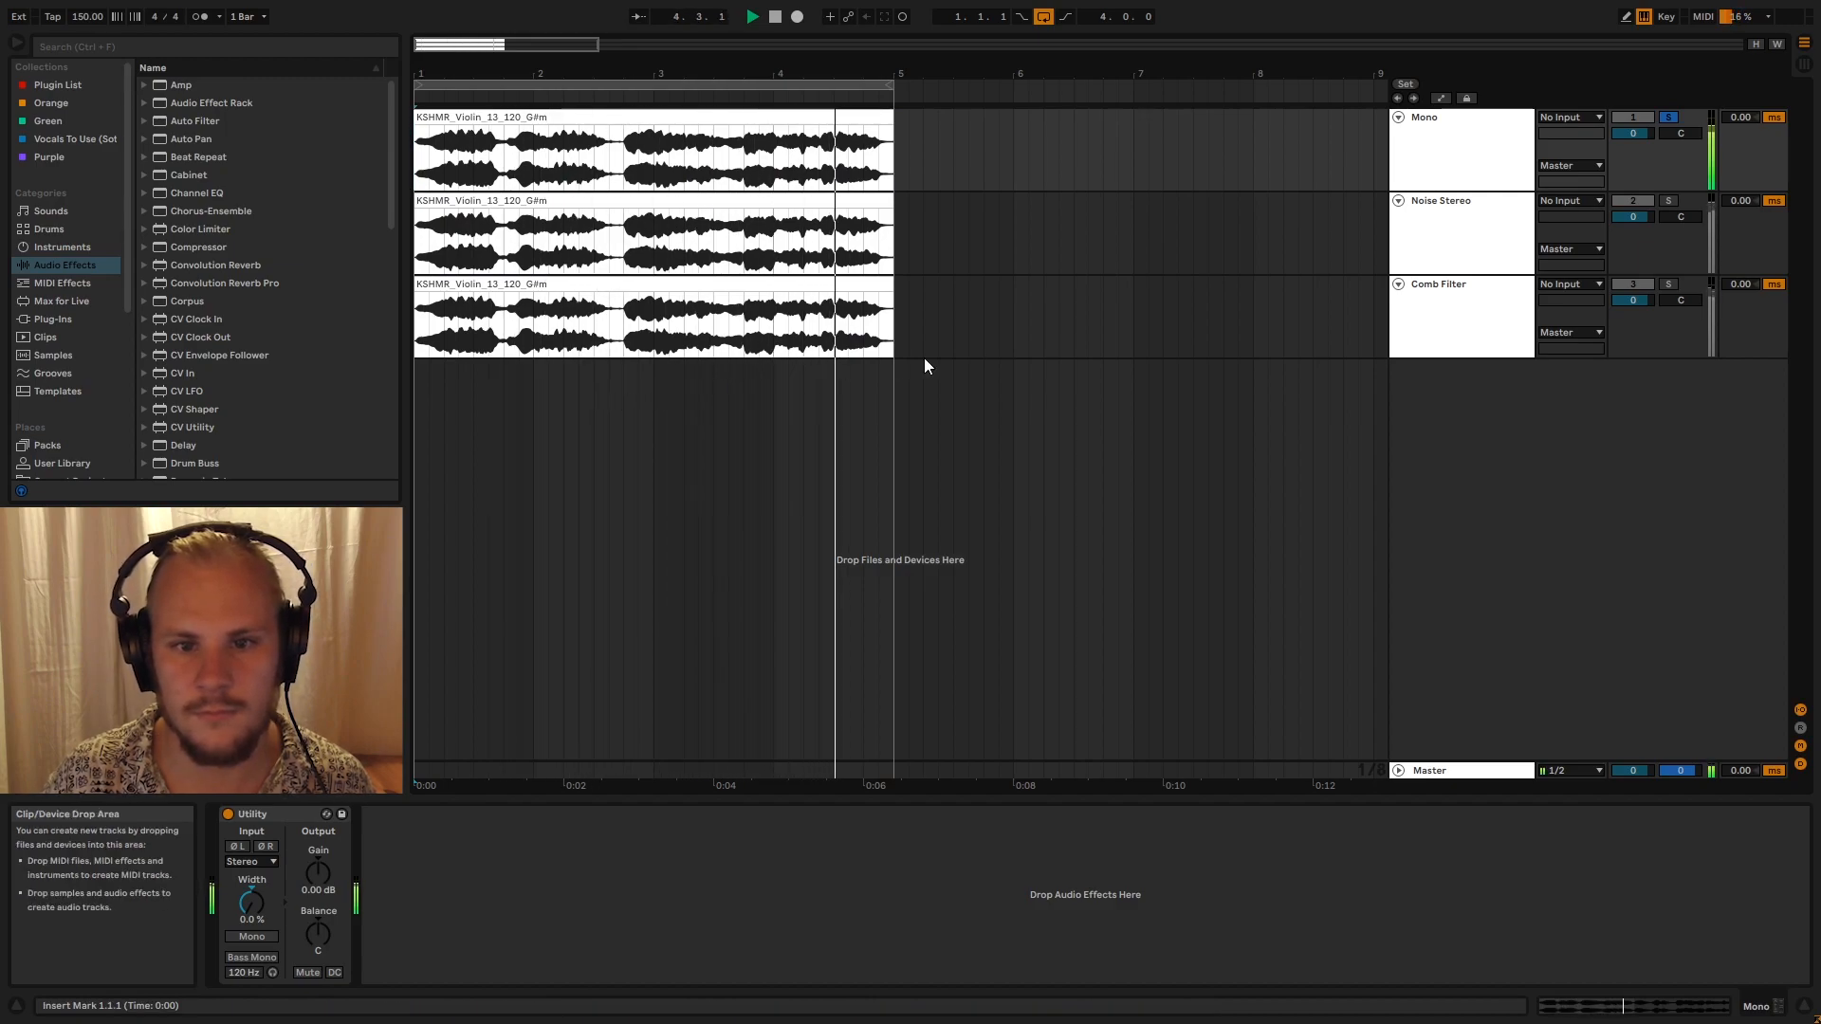
key(space)
Inspect the stereo plug-in chains on the Noise Stereo and Comb Filter tracks
click(1458, 150)
click(1466, 208)
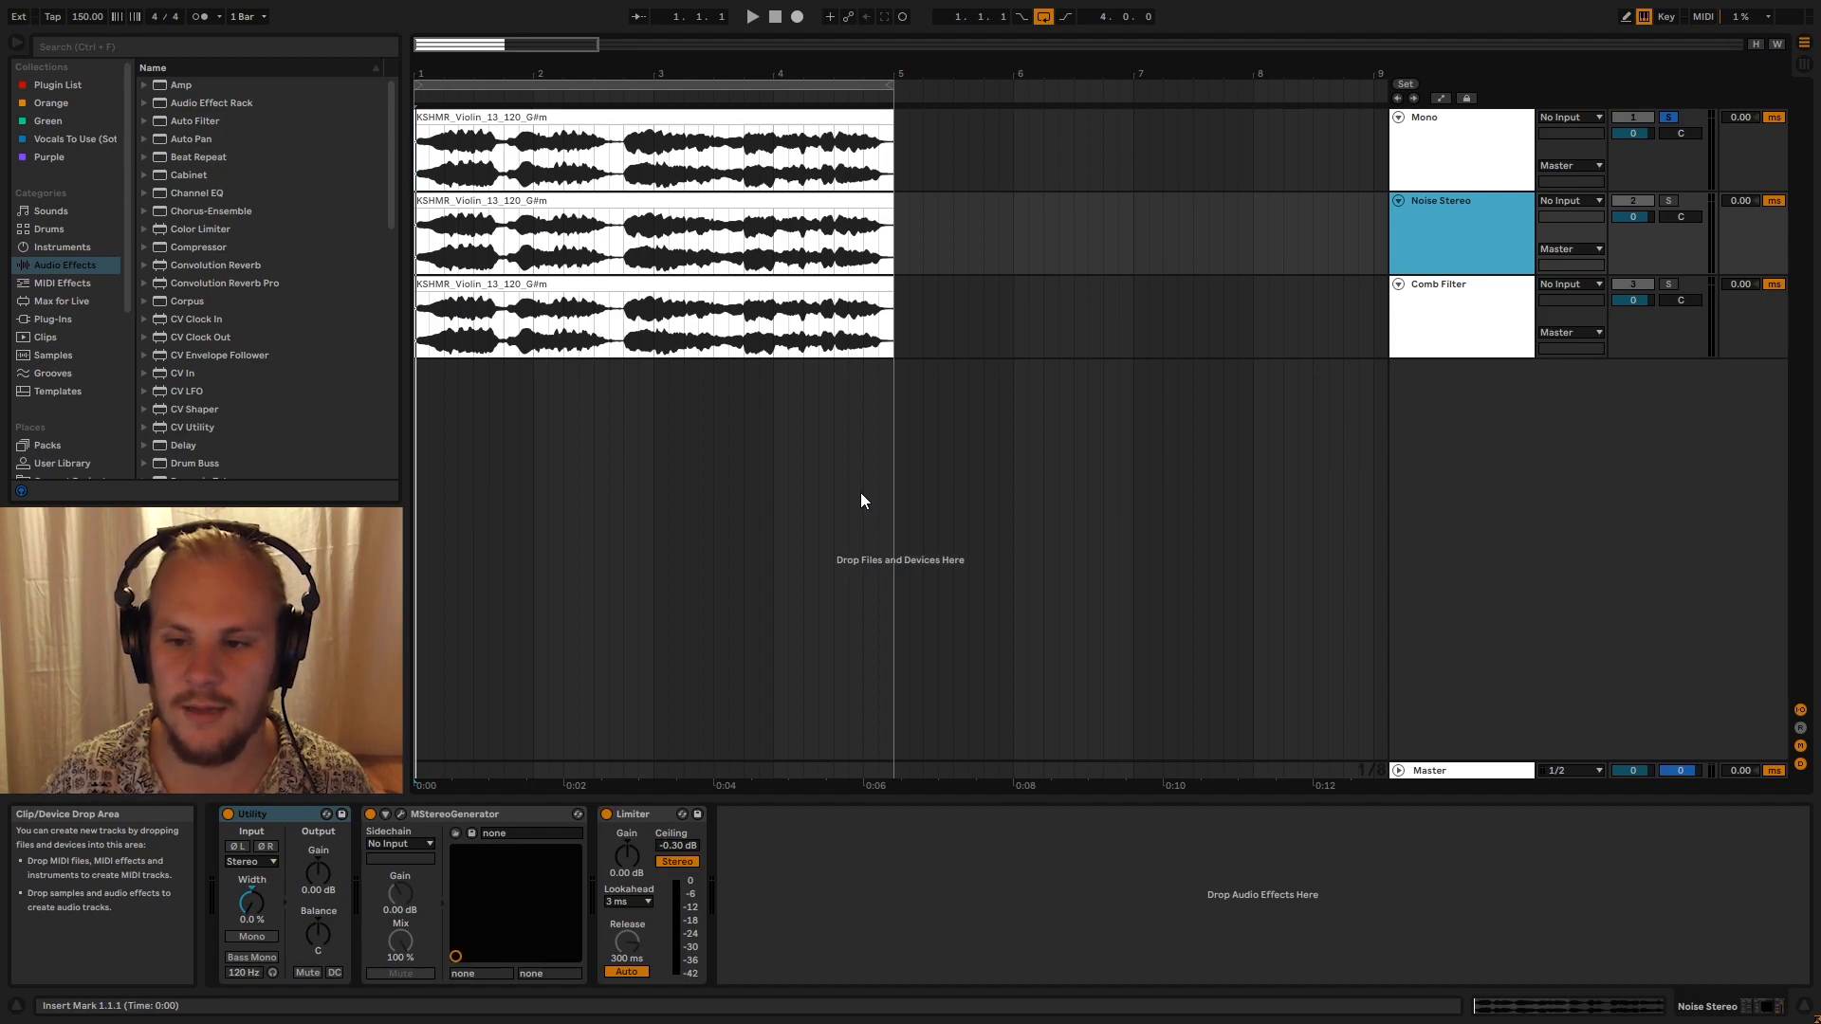
click(1398, 338)
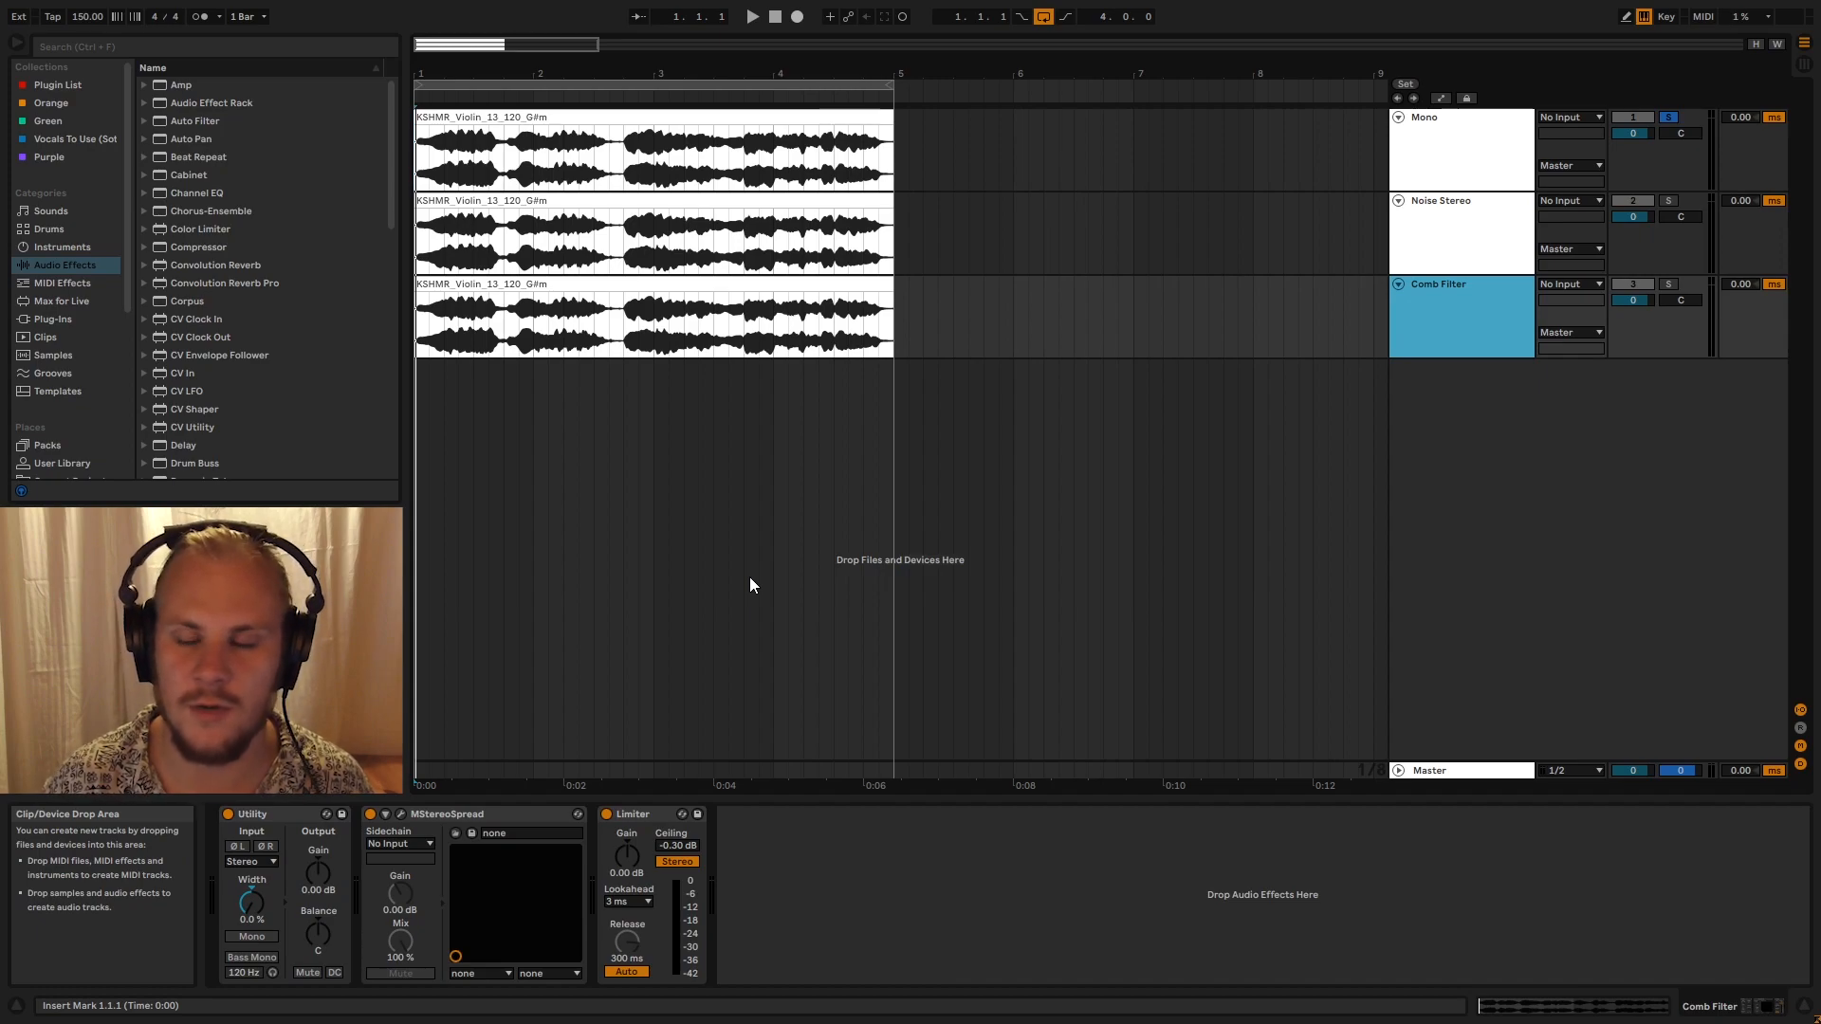
click(1438, 249)
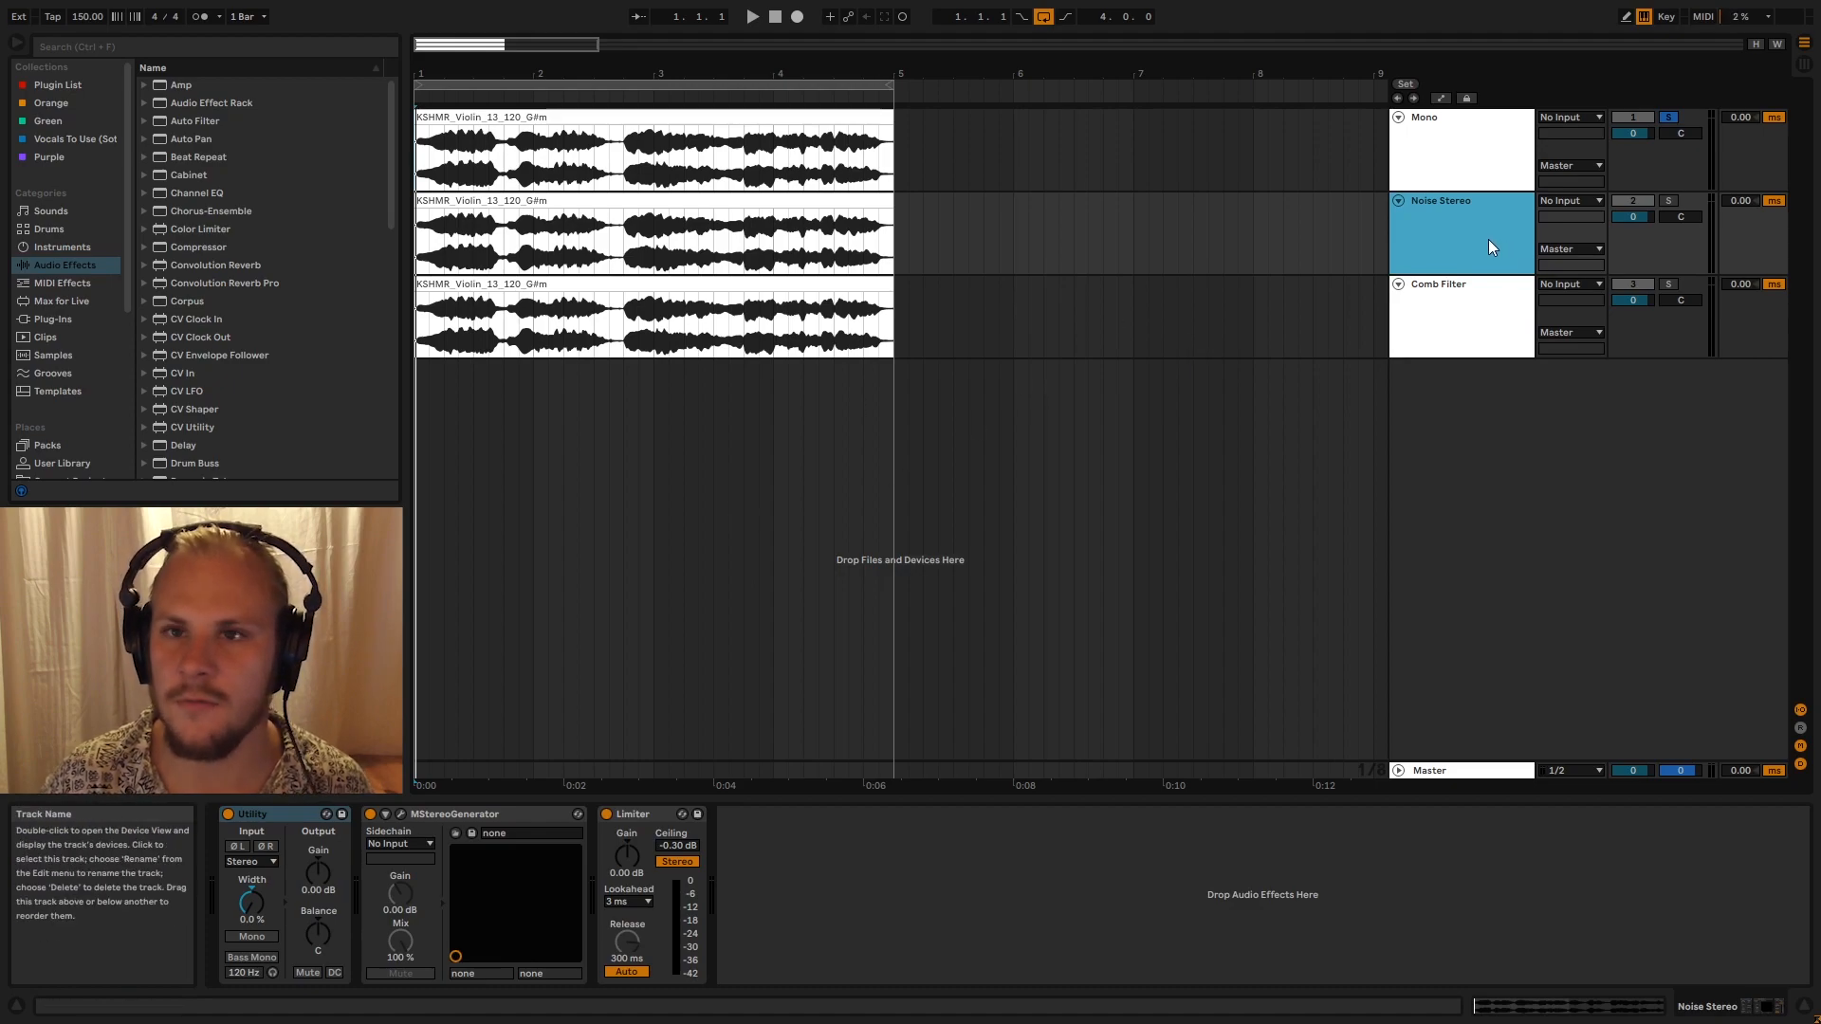
Solo the Noise Stereo track and play its violin loop from 1.1.1
click(1670, 199)
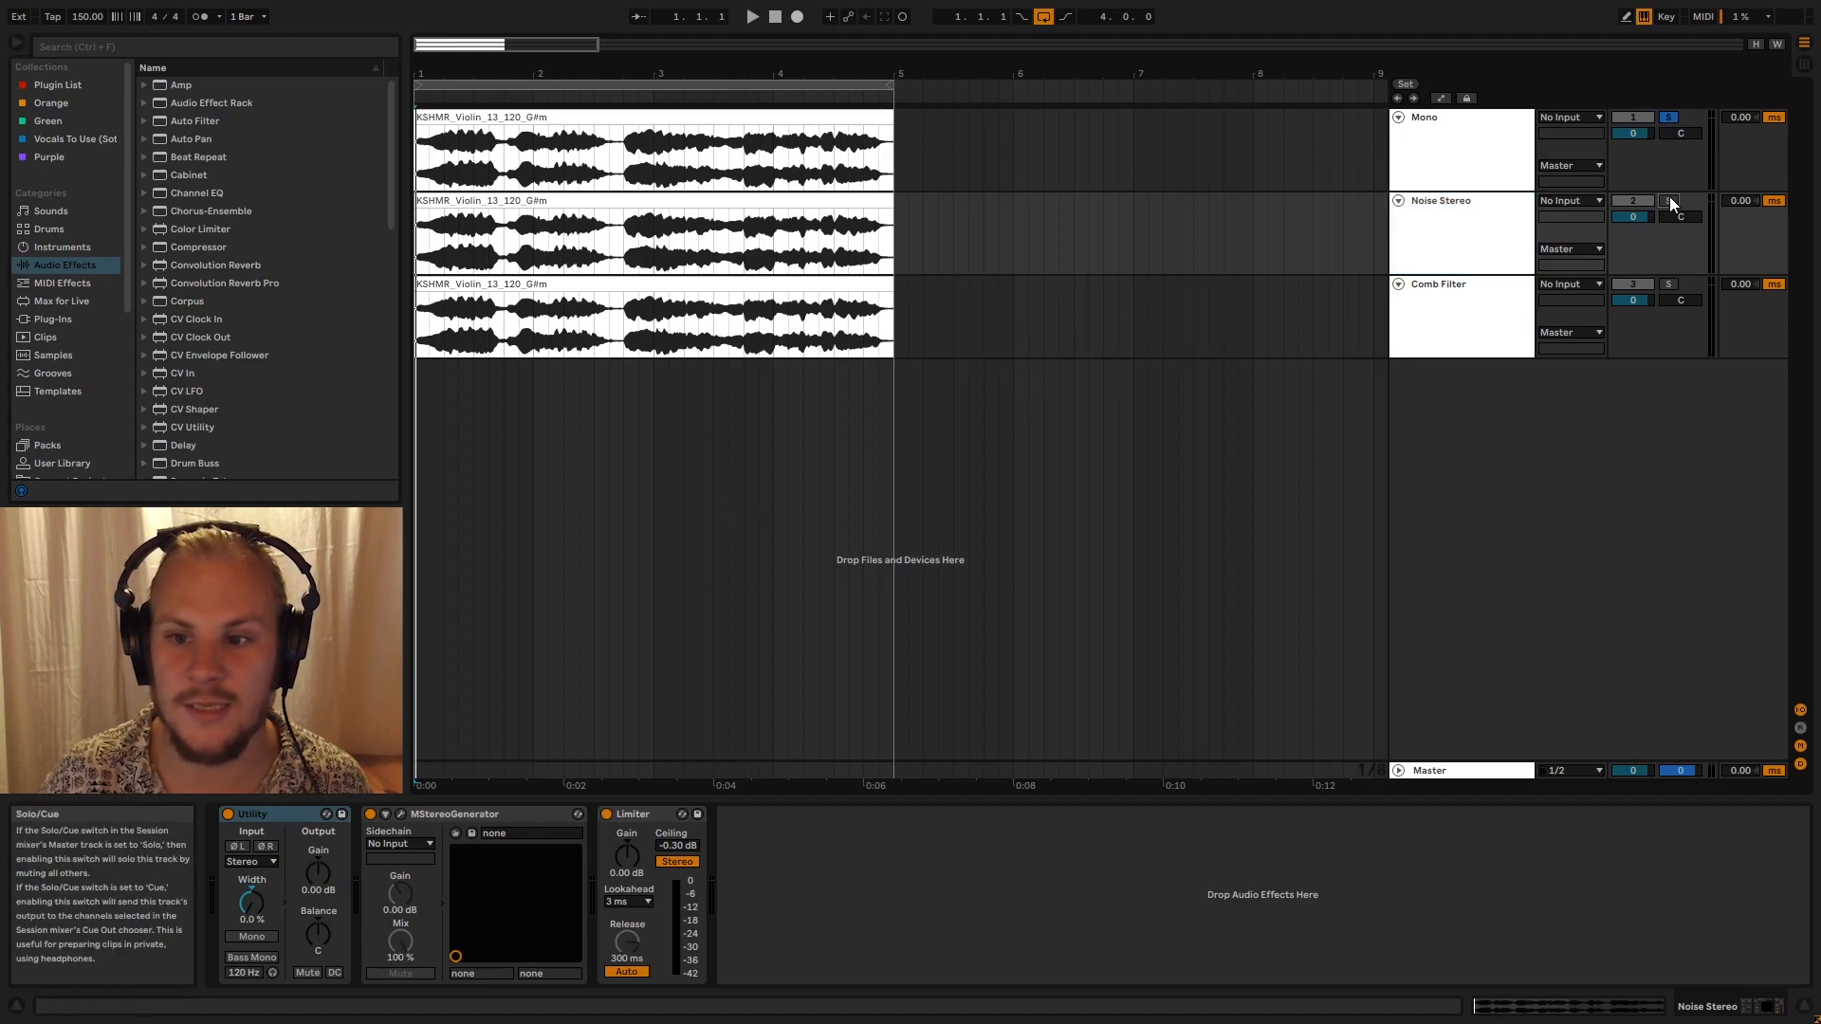
click(422, 238)
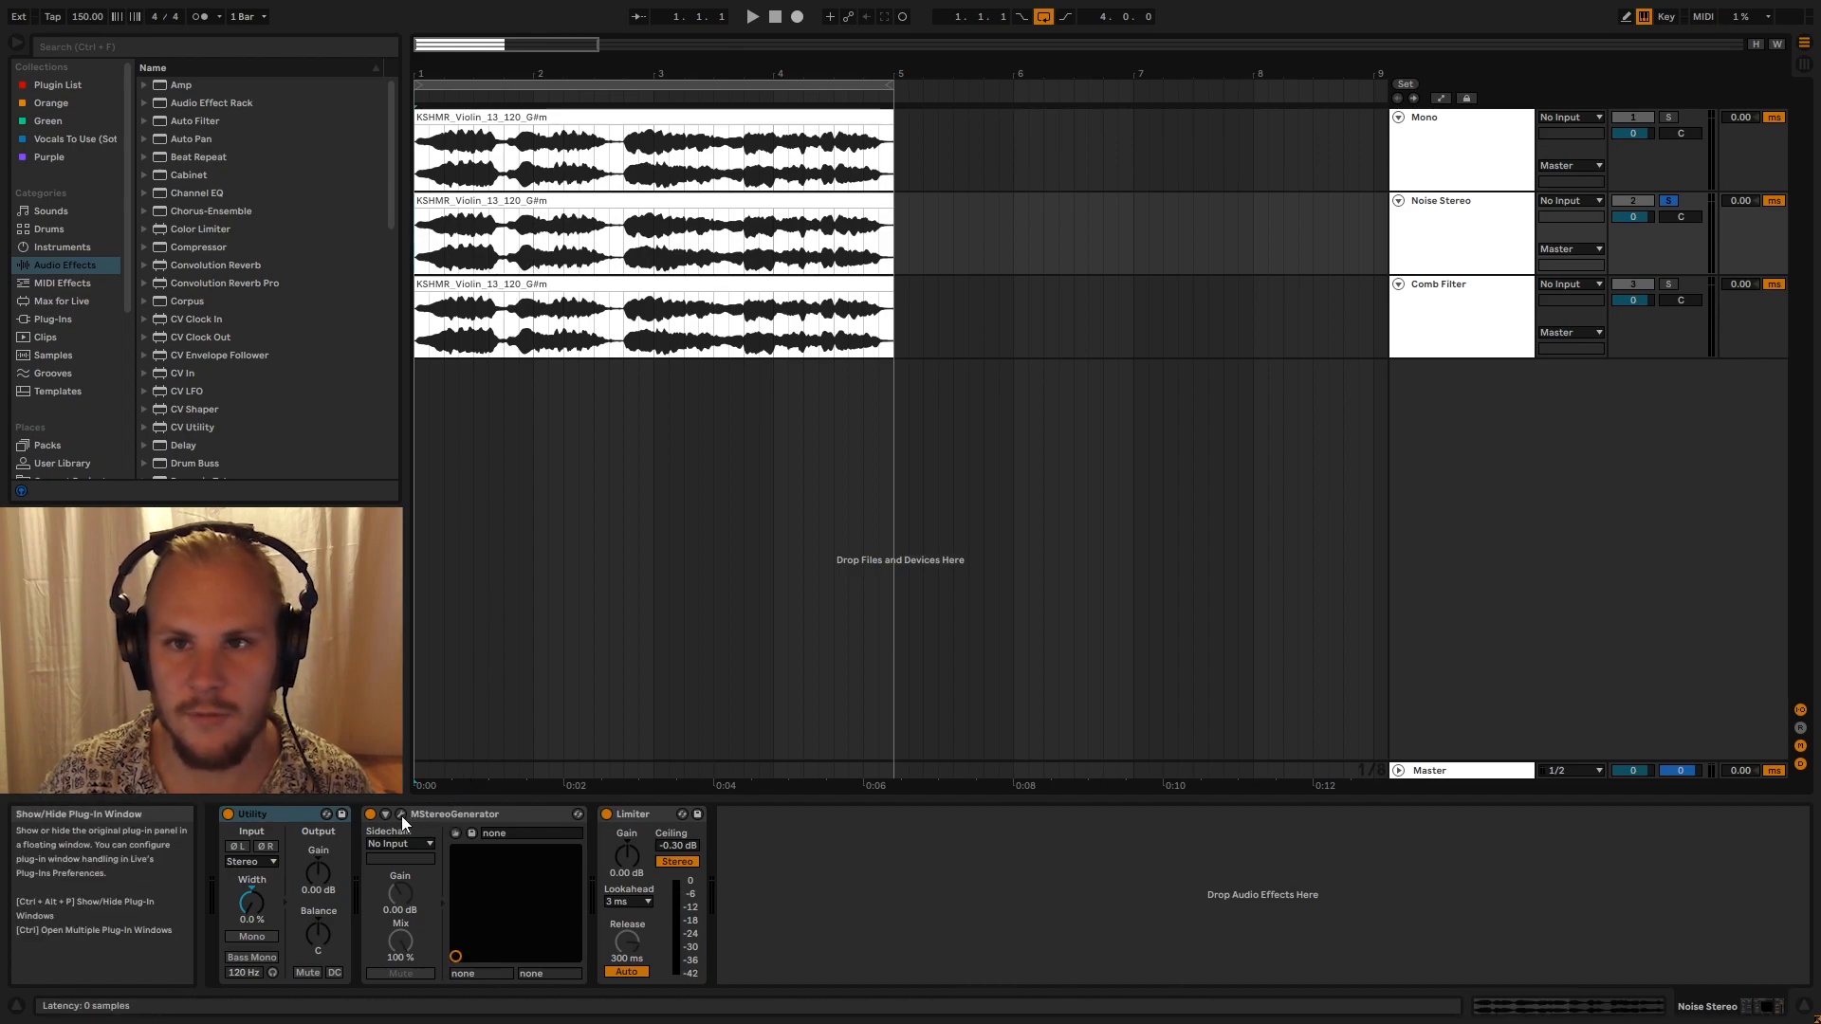
key(space)
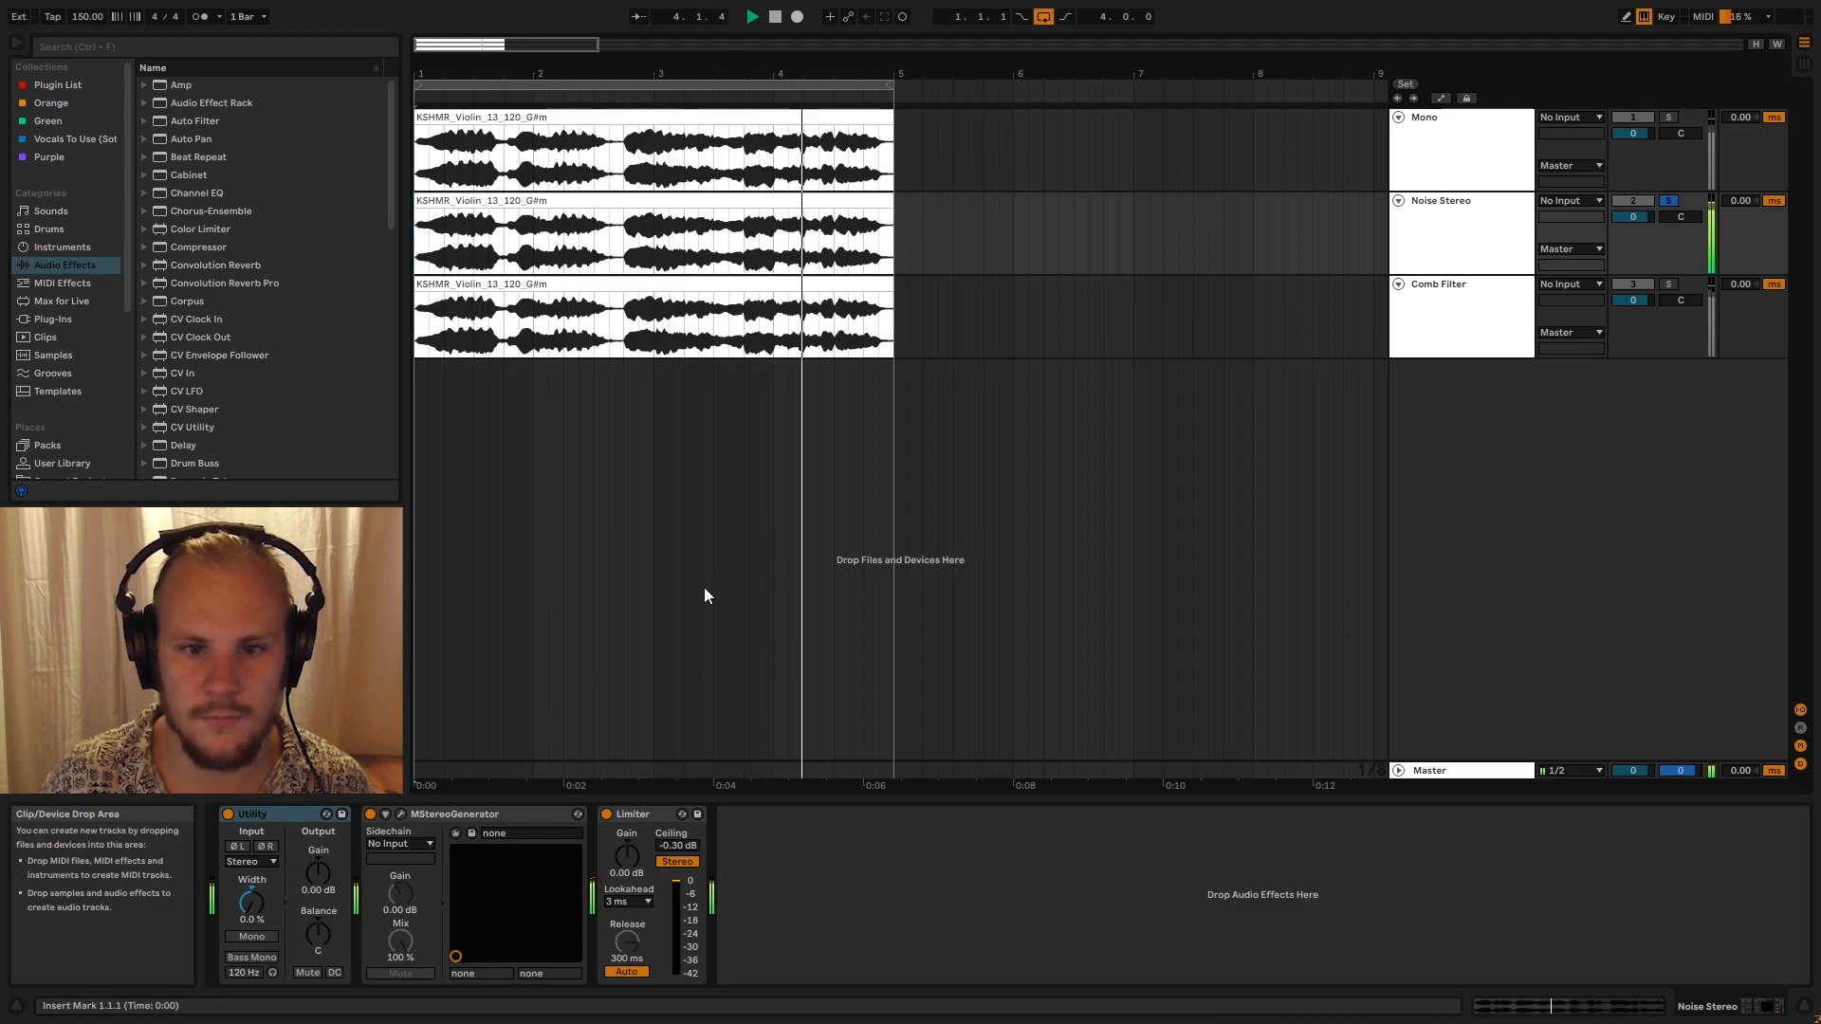
key(space)
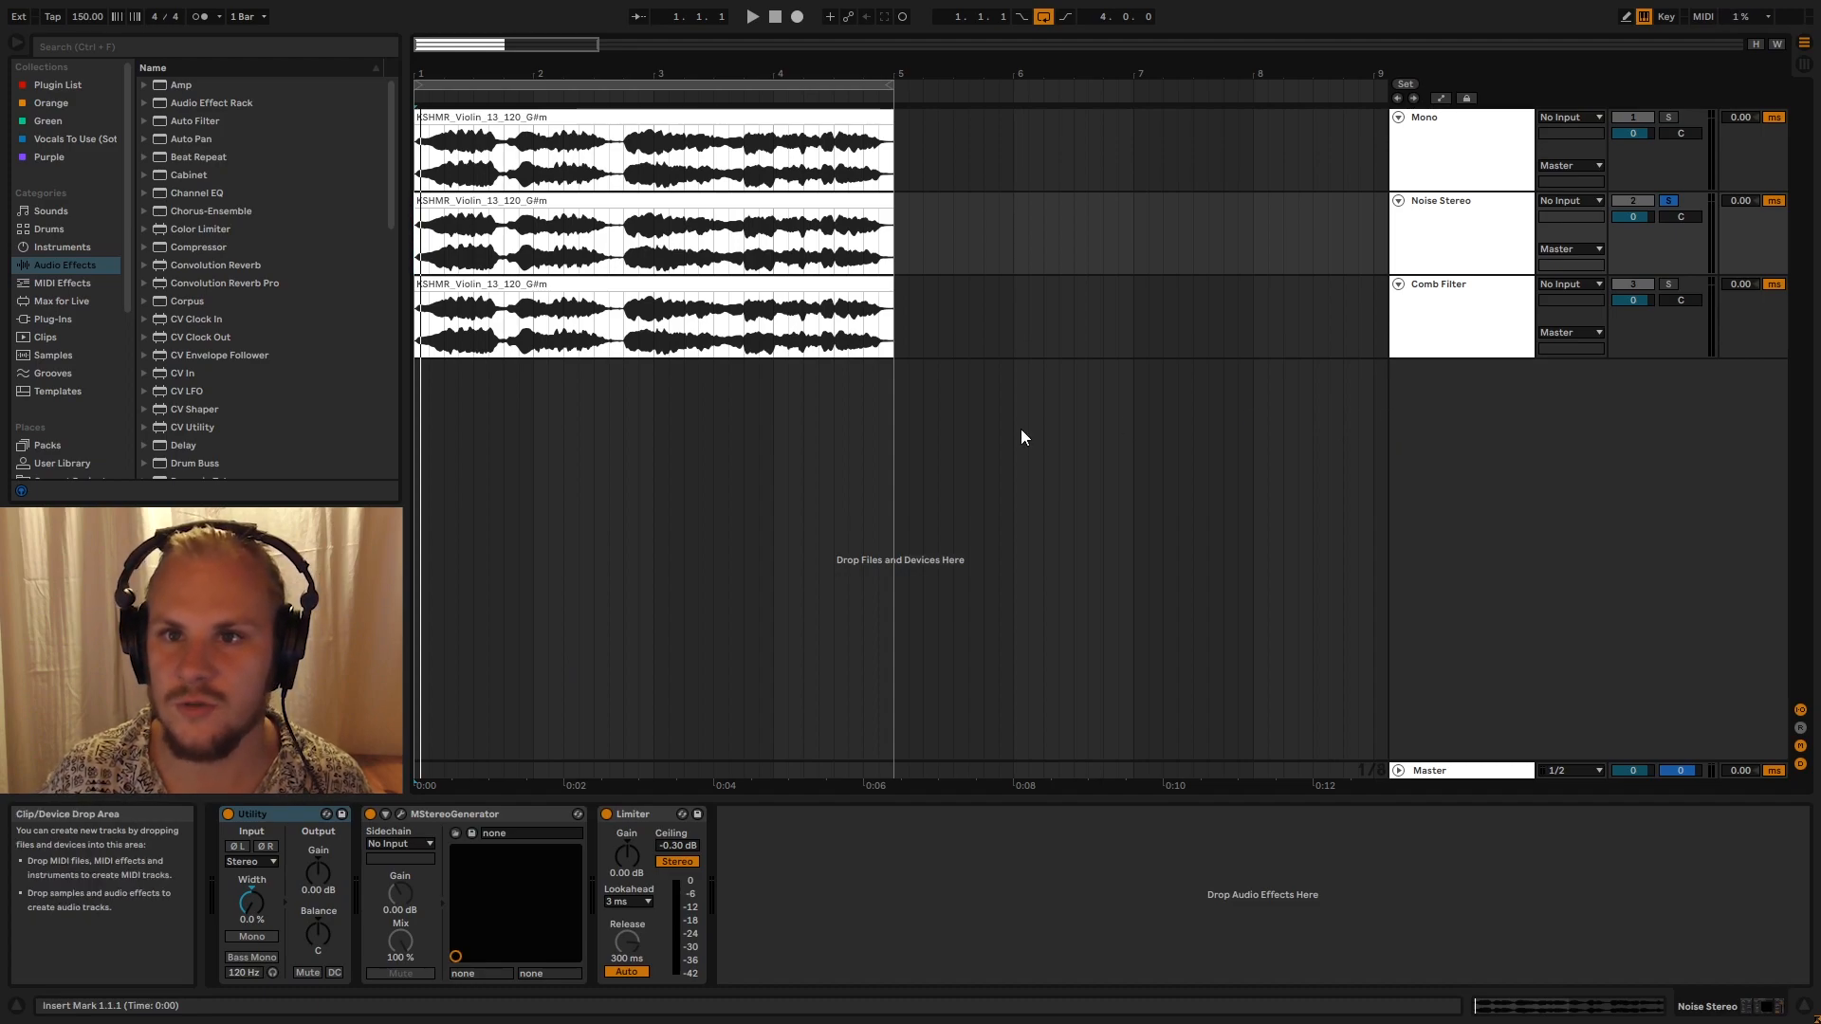
Solo the Comb Filter track and play its violin clip from the start
click(1443, 346)
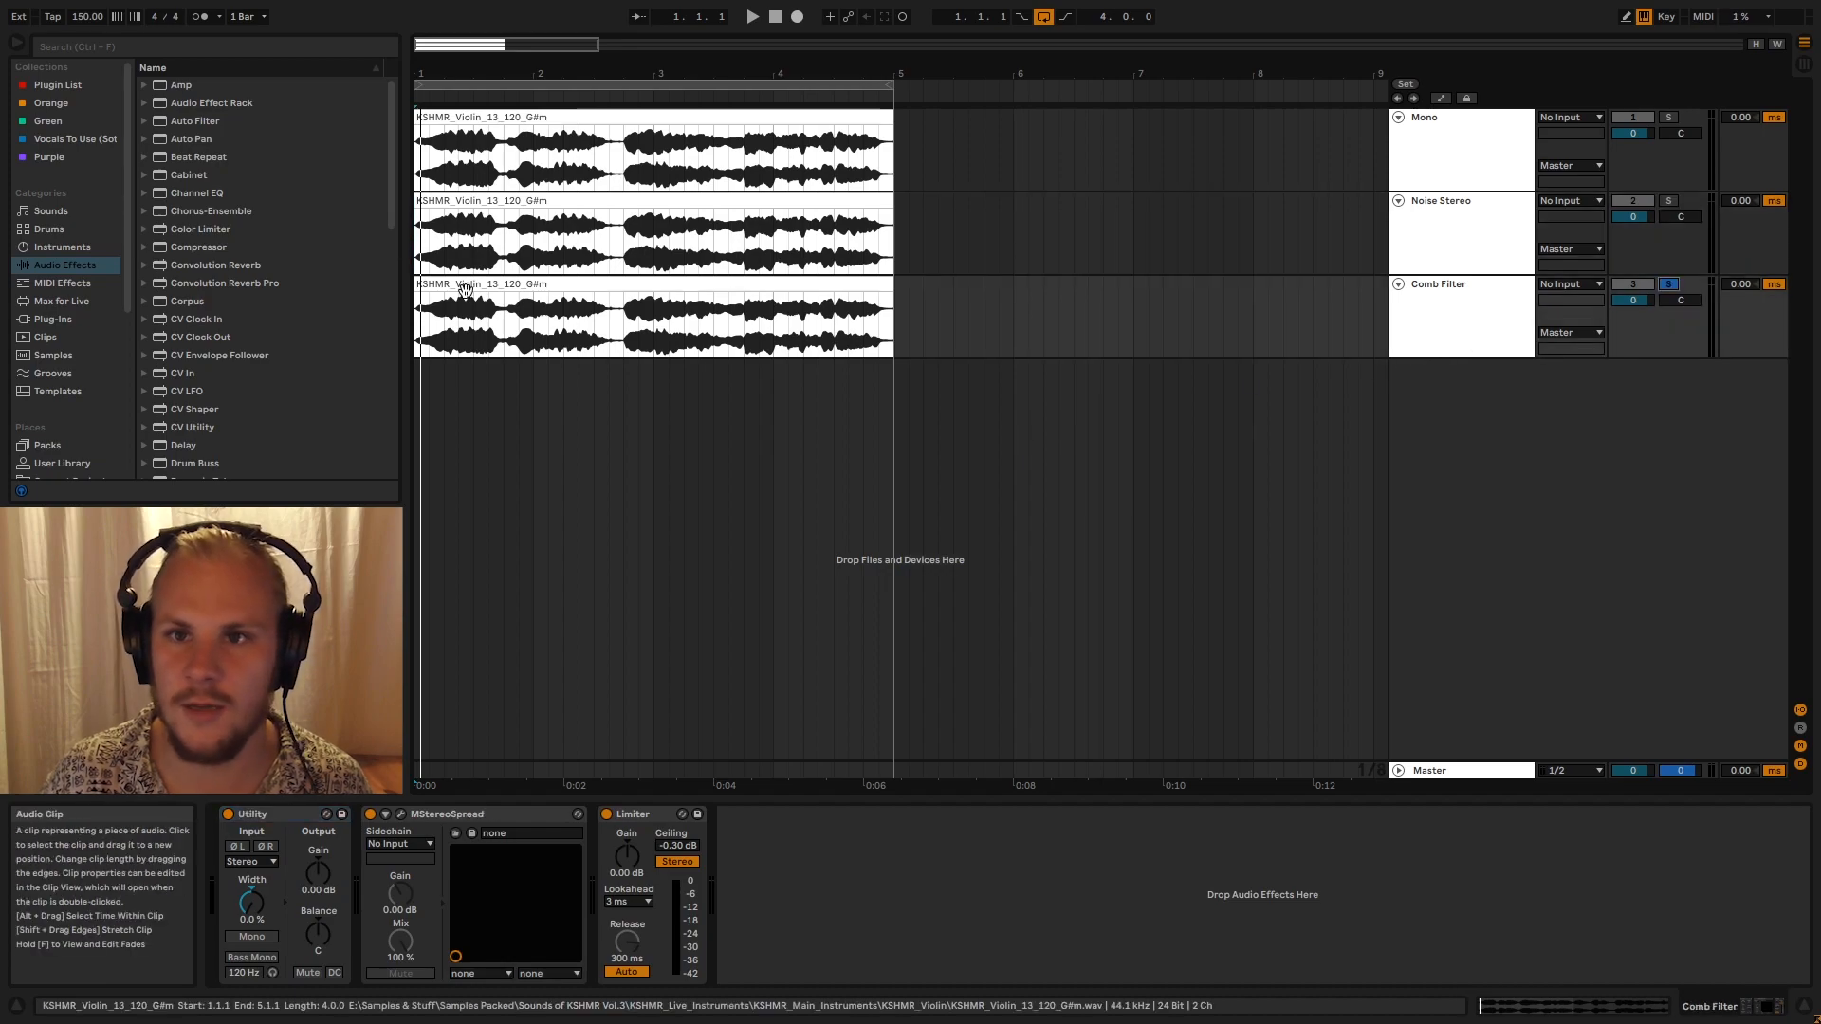
click(465, 289)
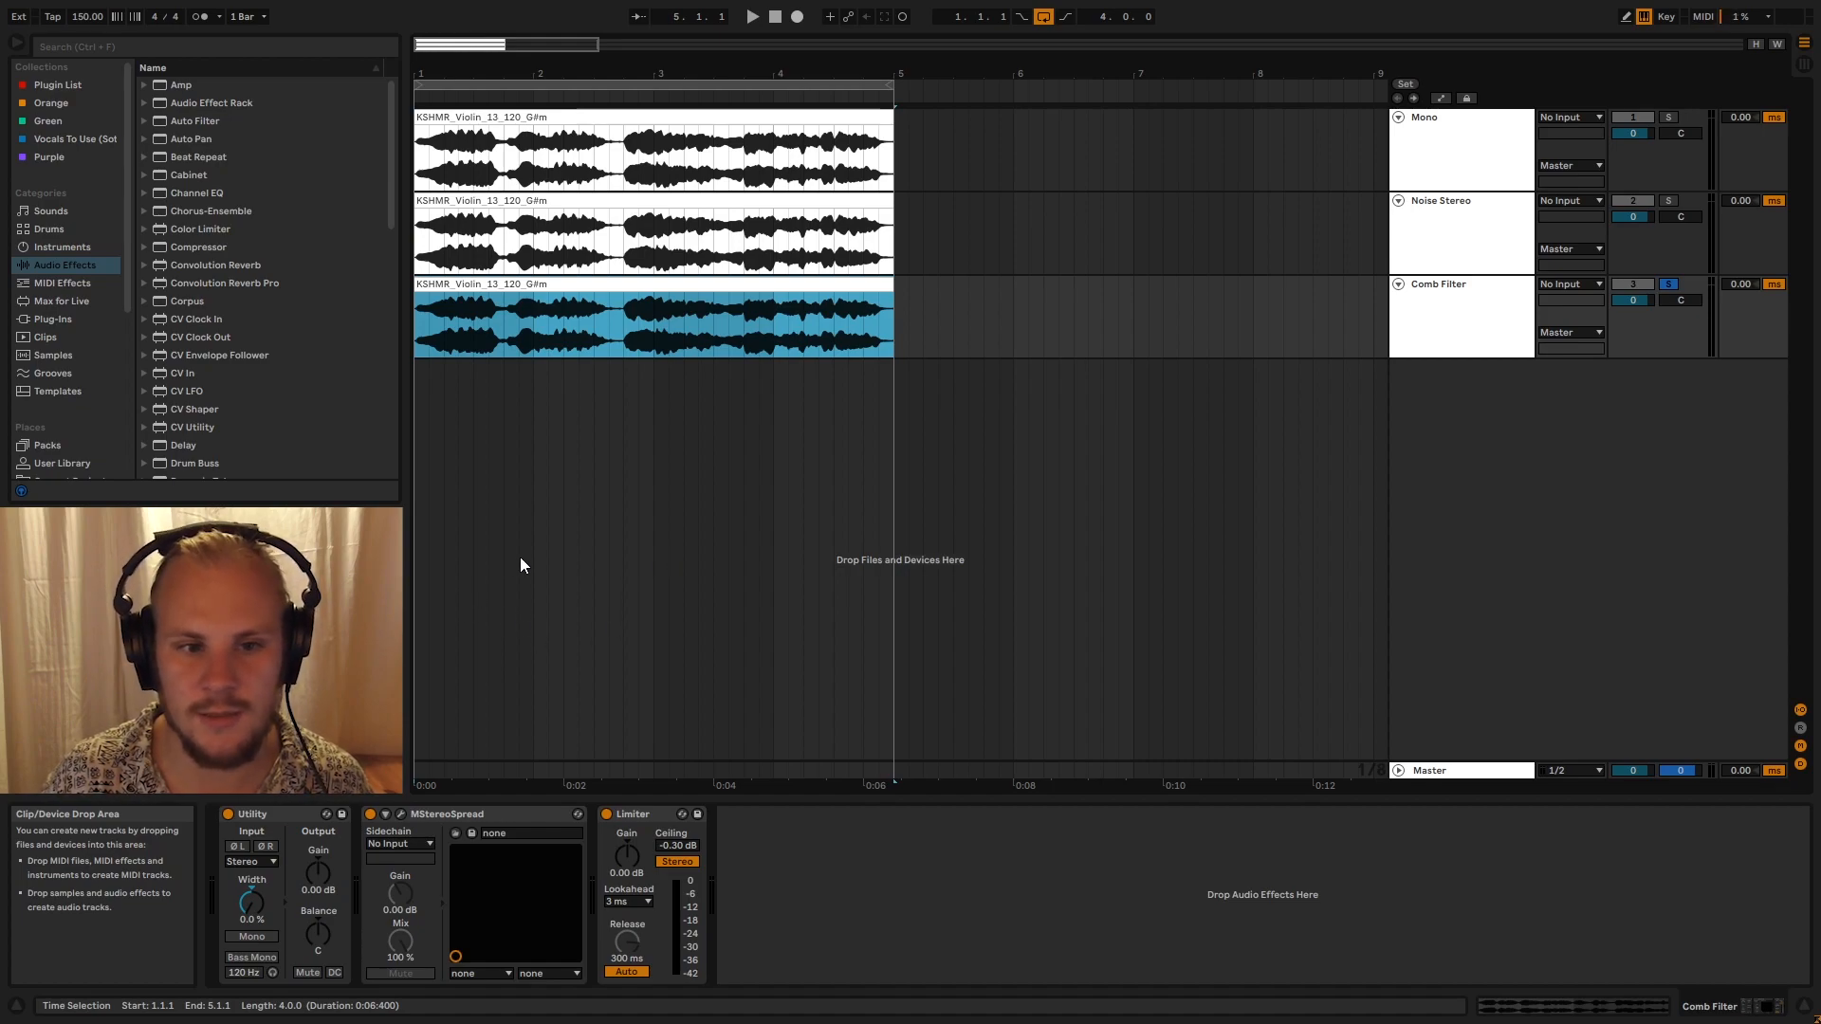
key(space)
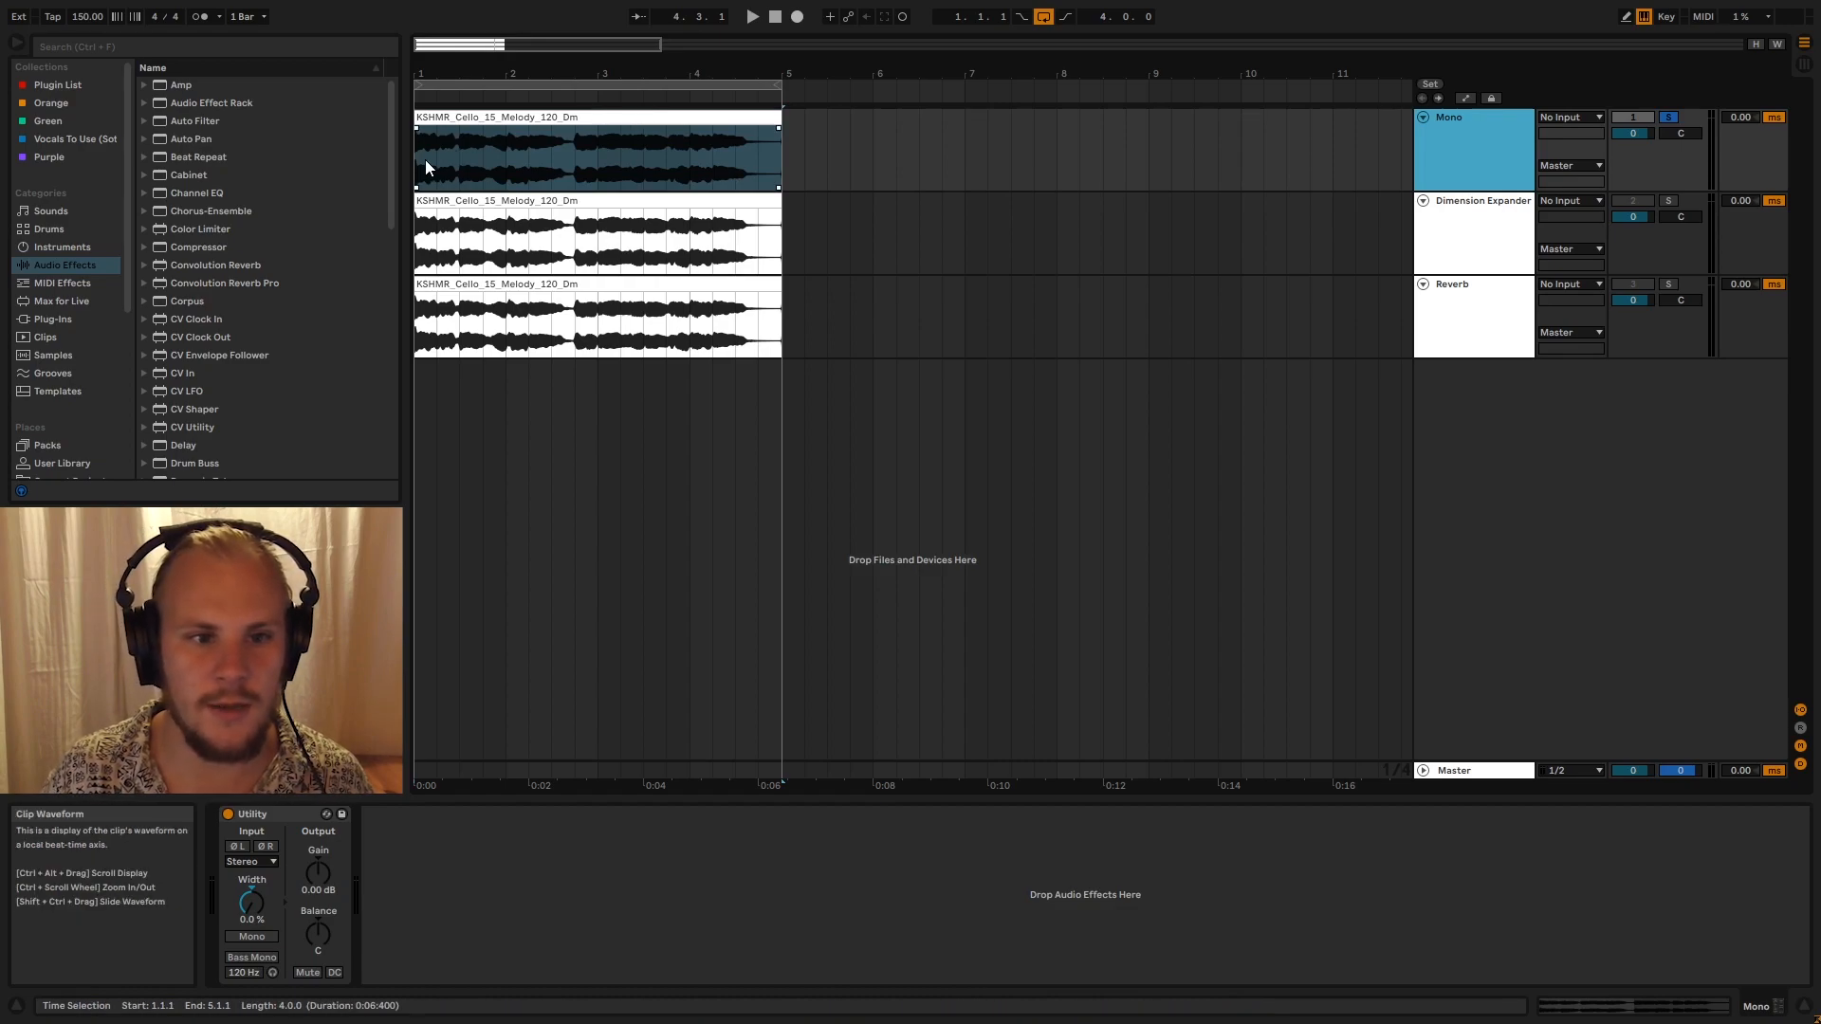
Play the soloed Mono cello clip from 1.1.1 and view the track's Utility device
click(457, 151)
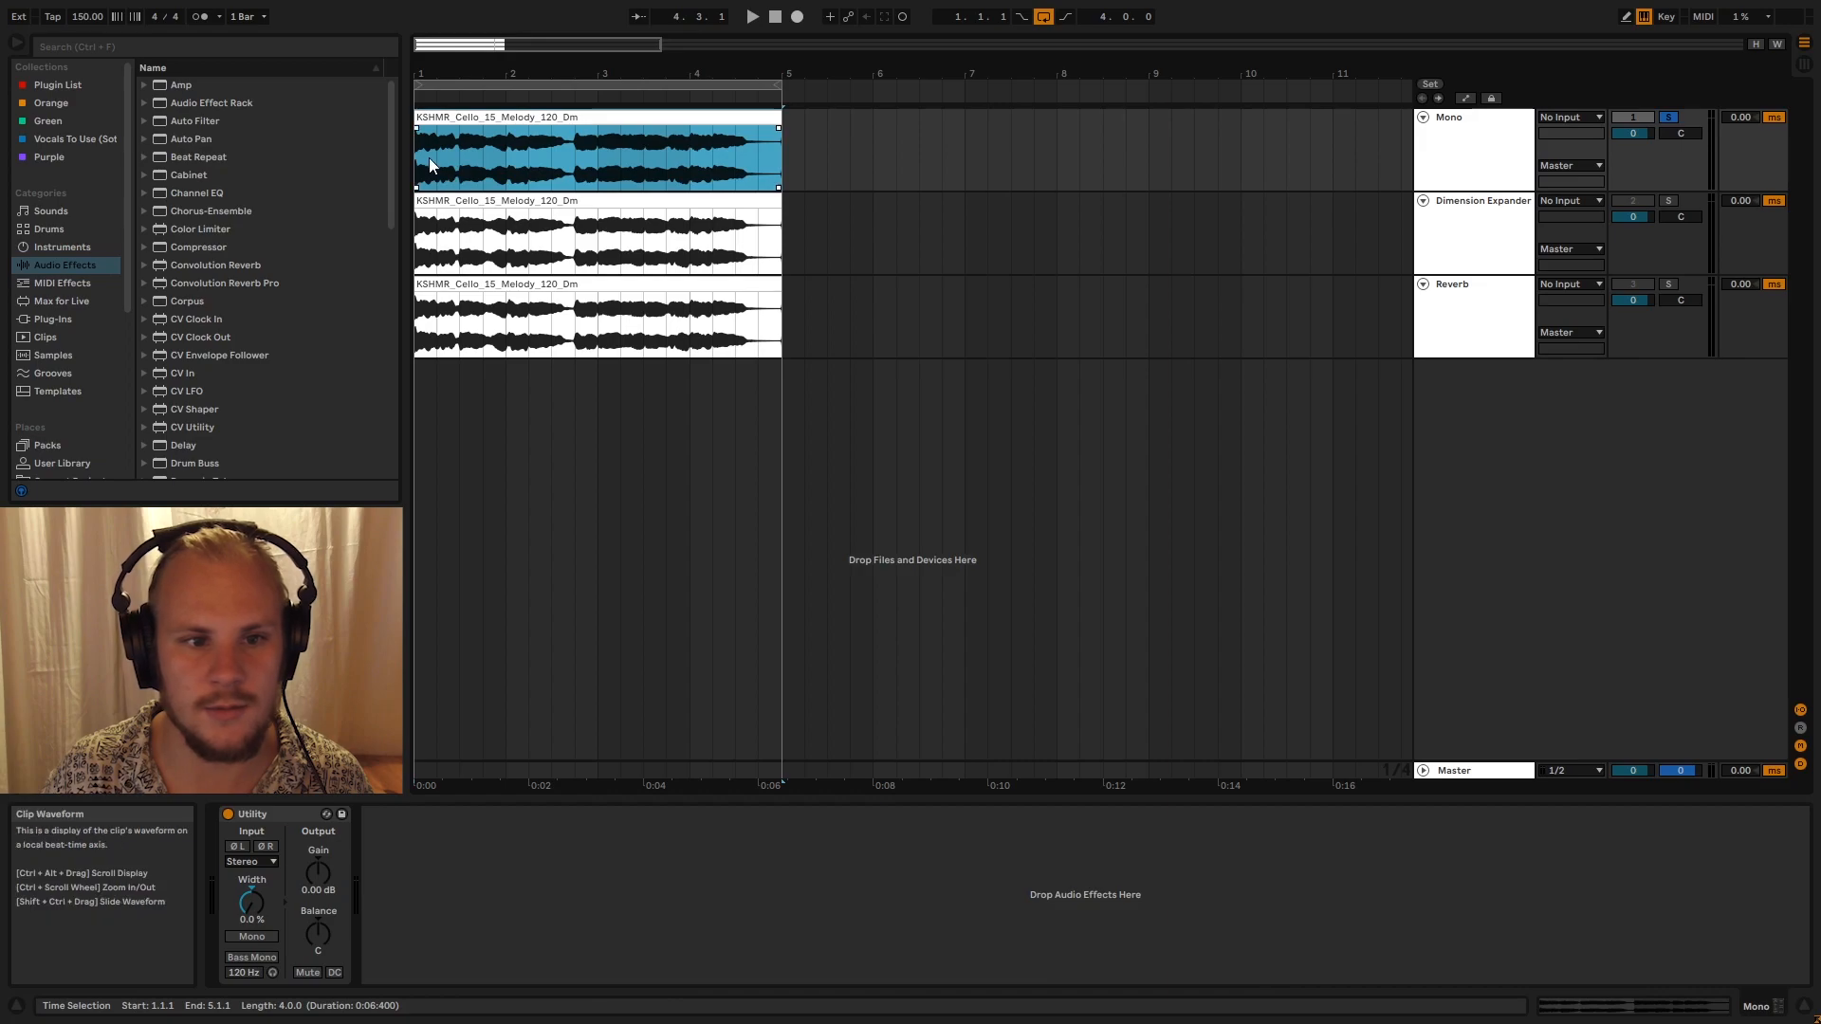
click(993, 587)
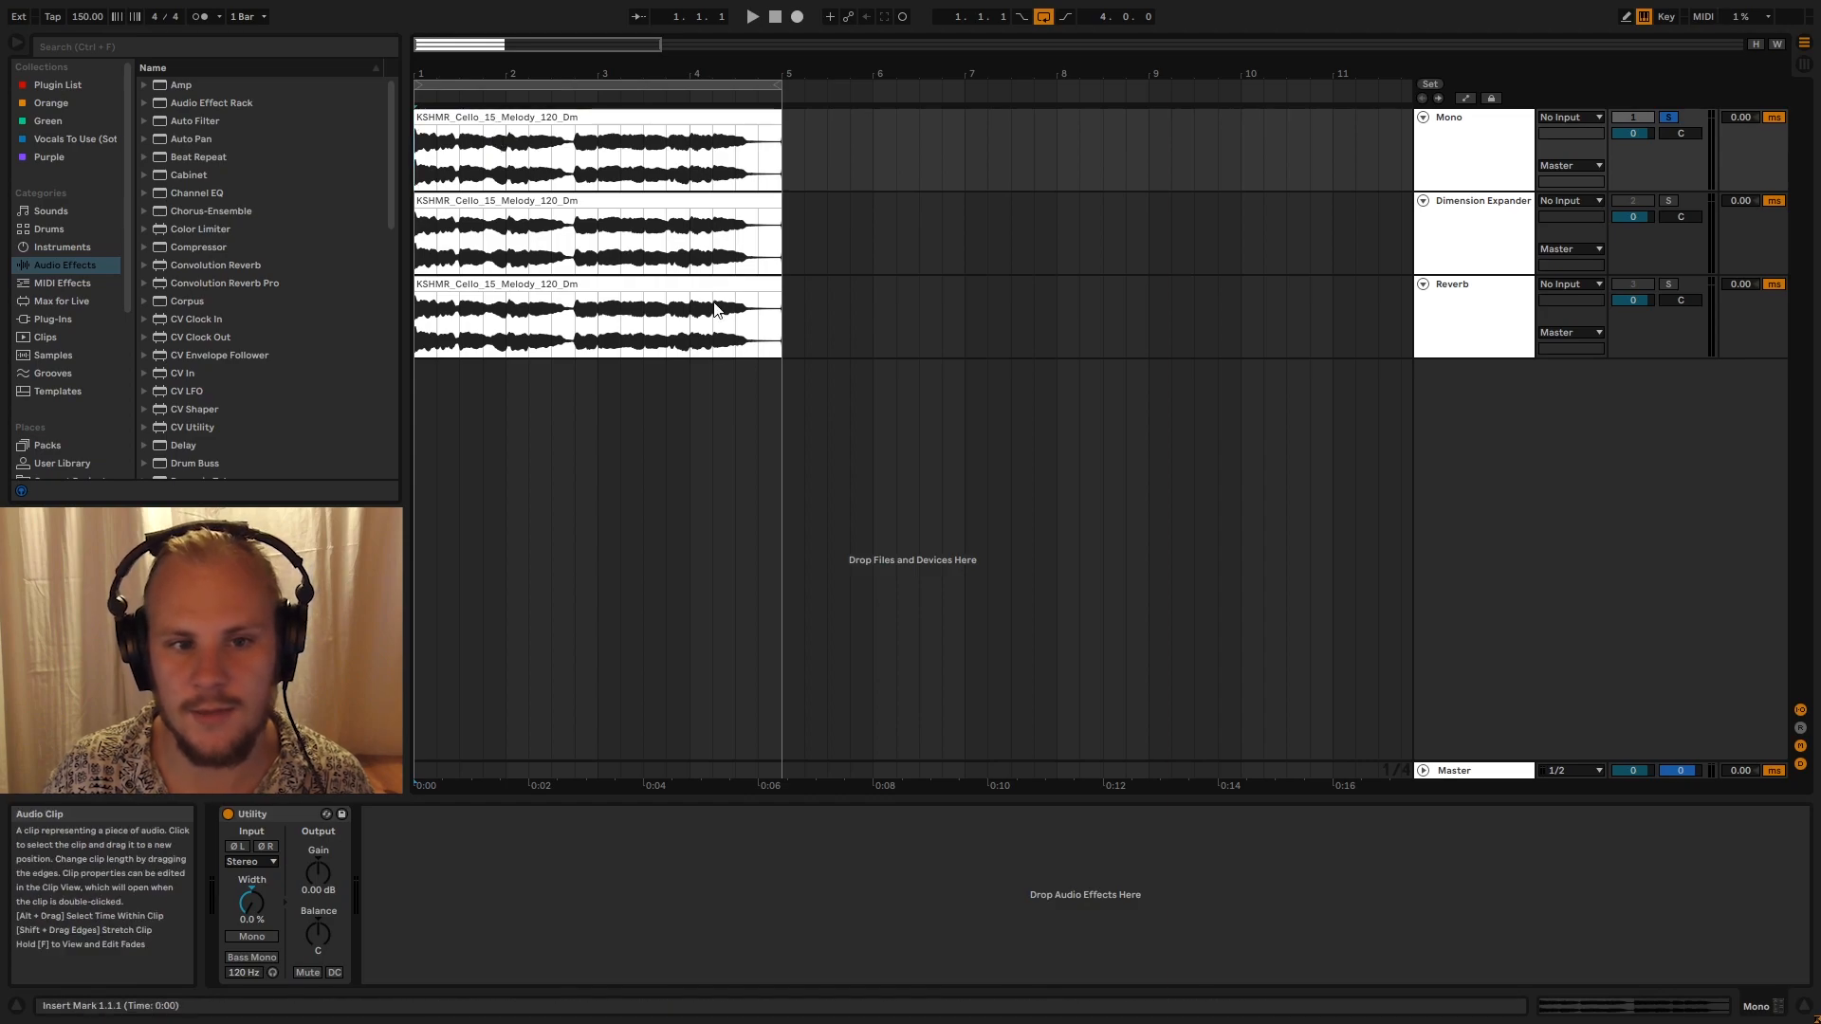
key(space)
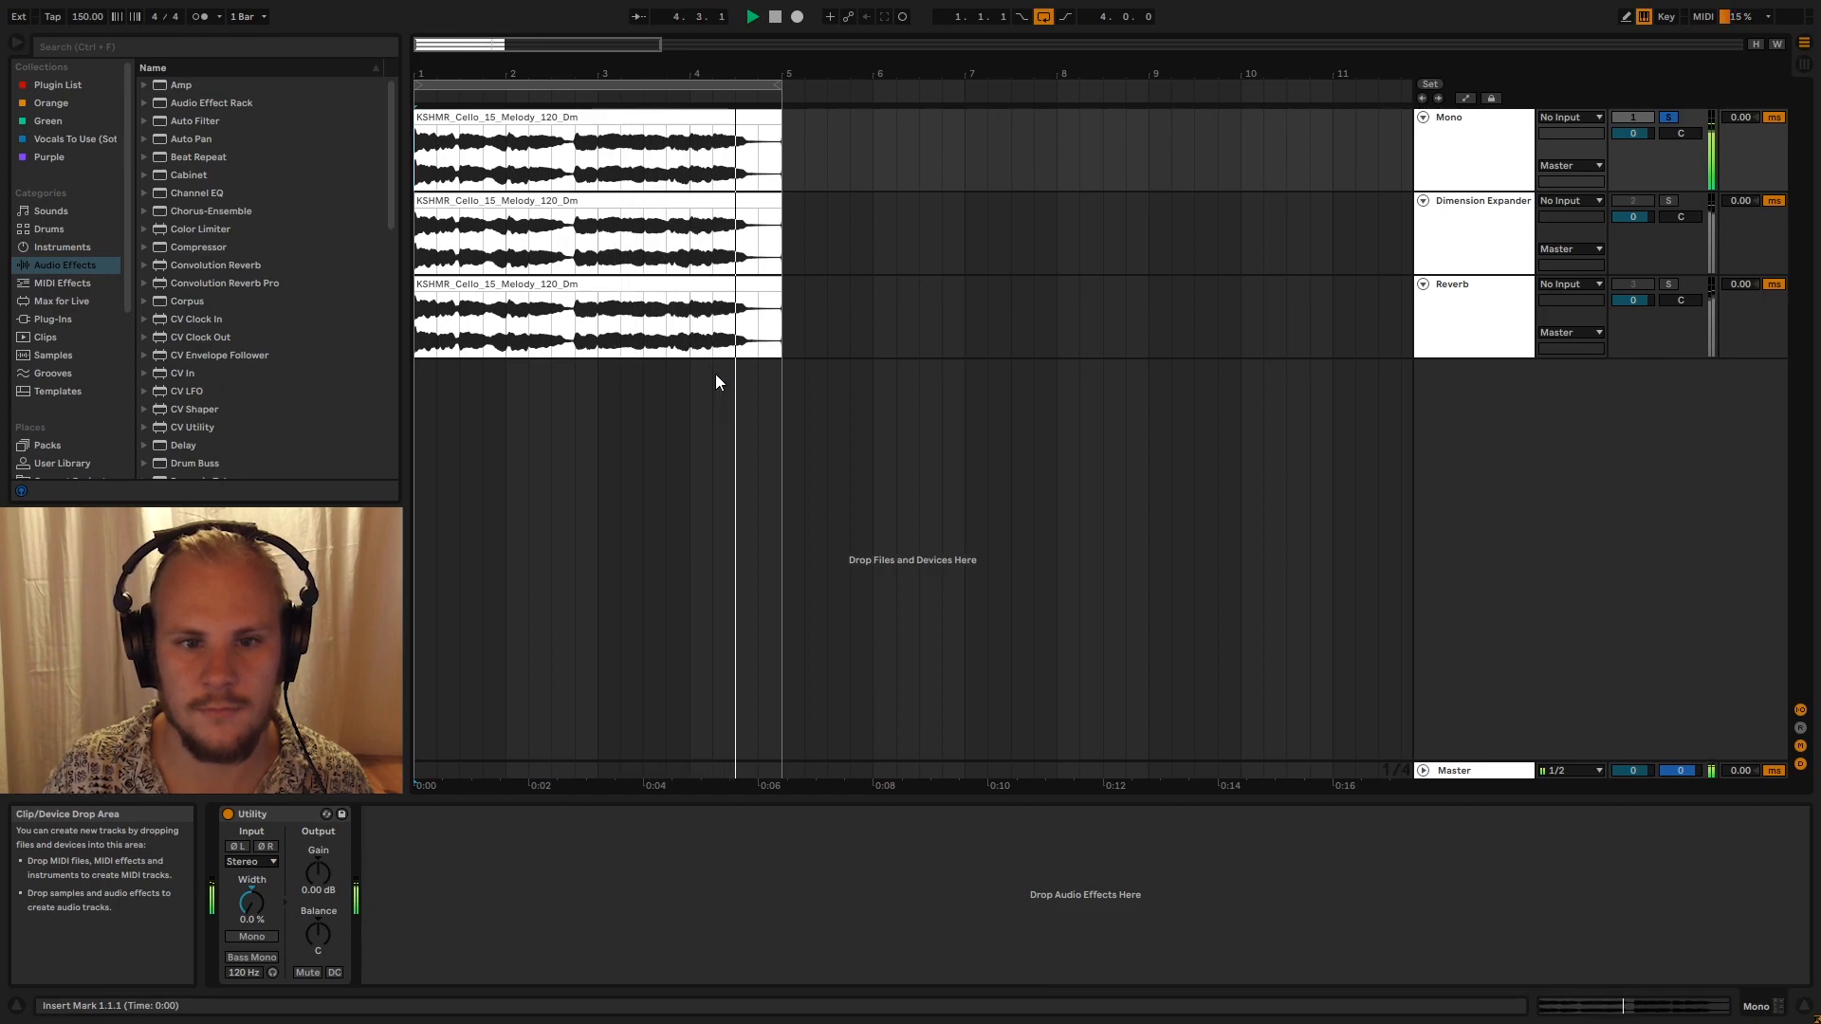
click(1470, 152)
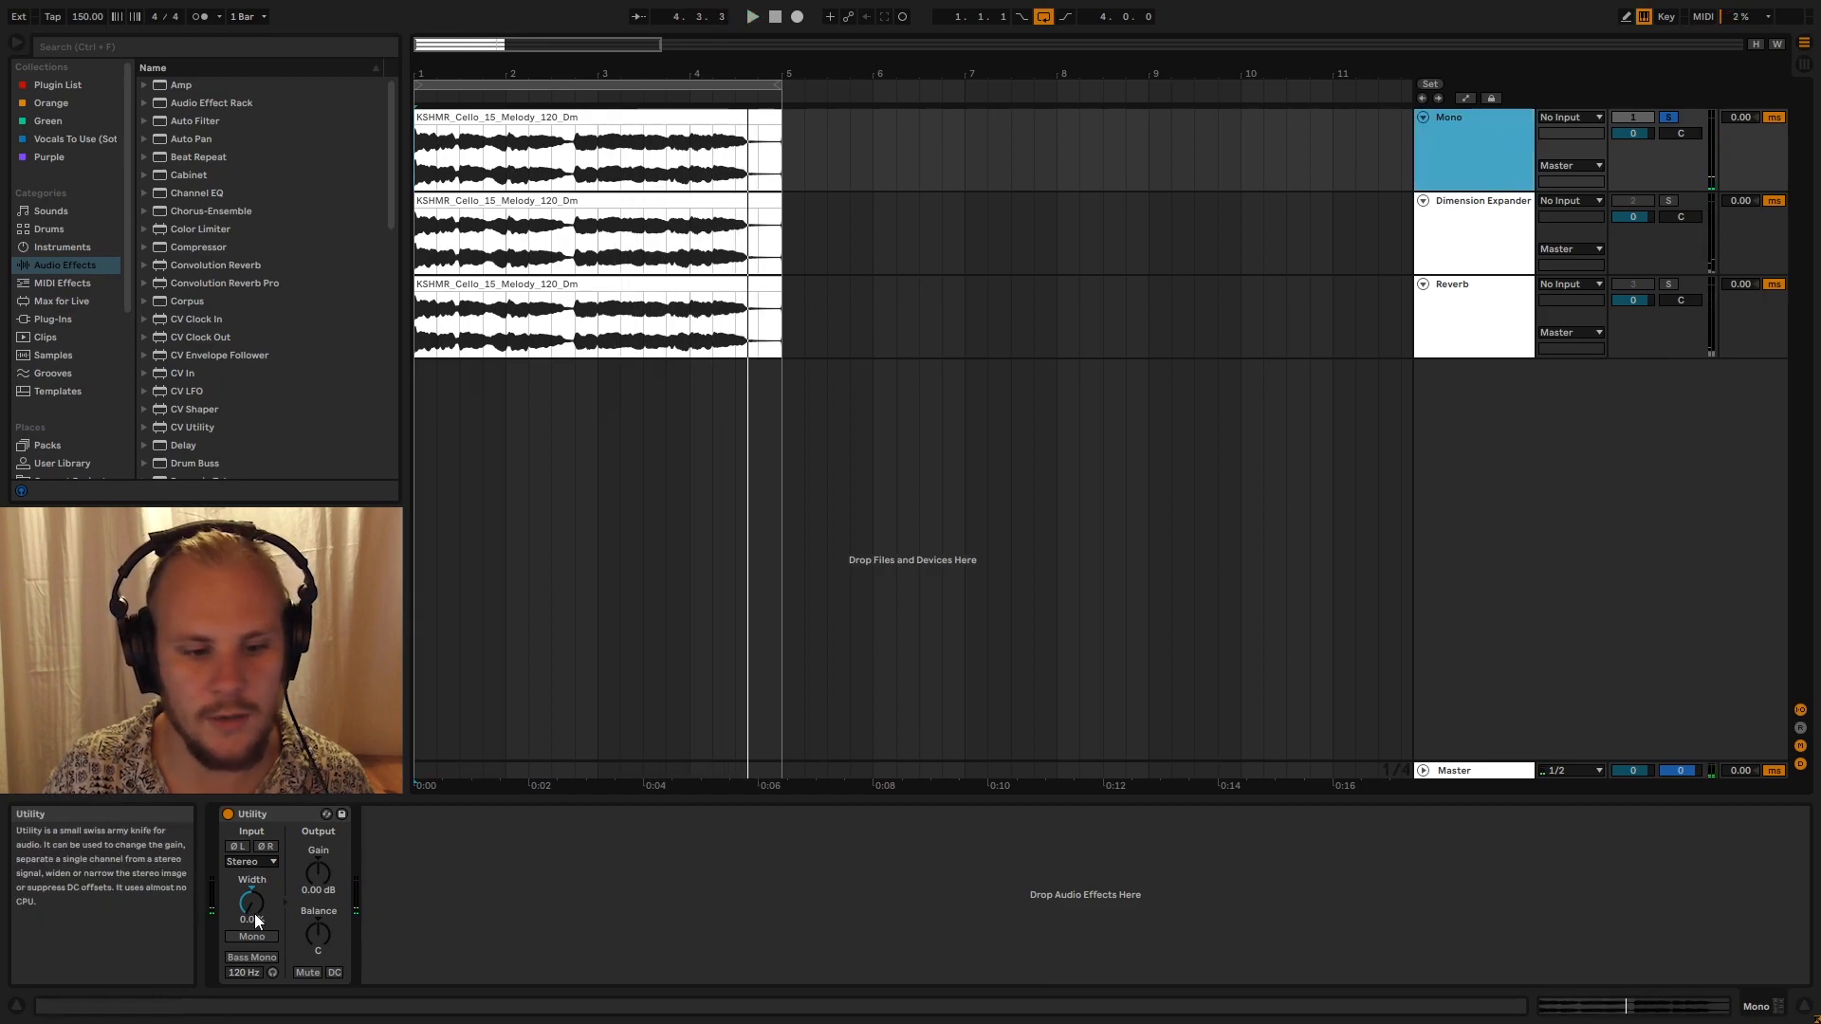
Show the Dimension Expander track's device chain, solo the track and play its cello clip from 1.1.1
click(1487, 201)
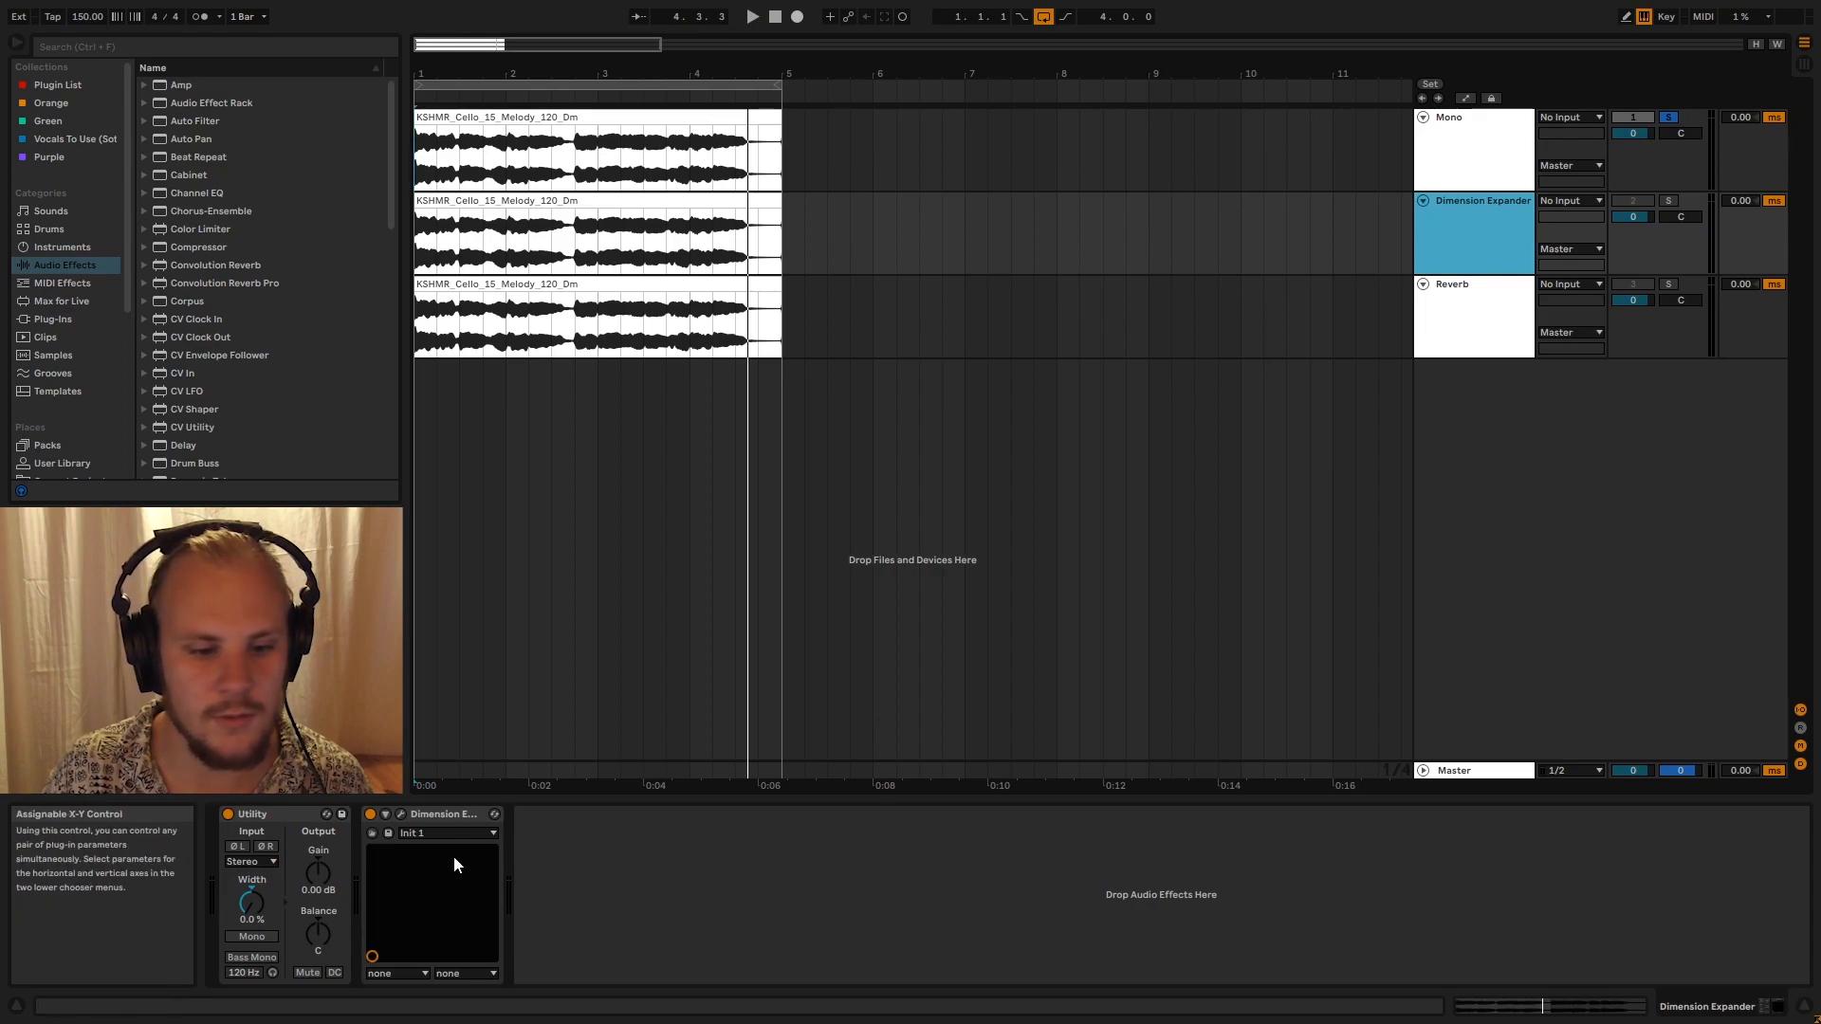
click(588, 237)
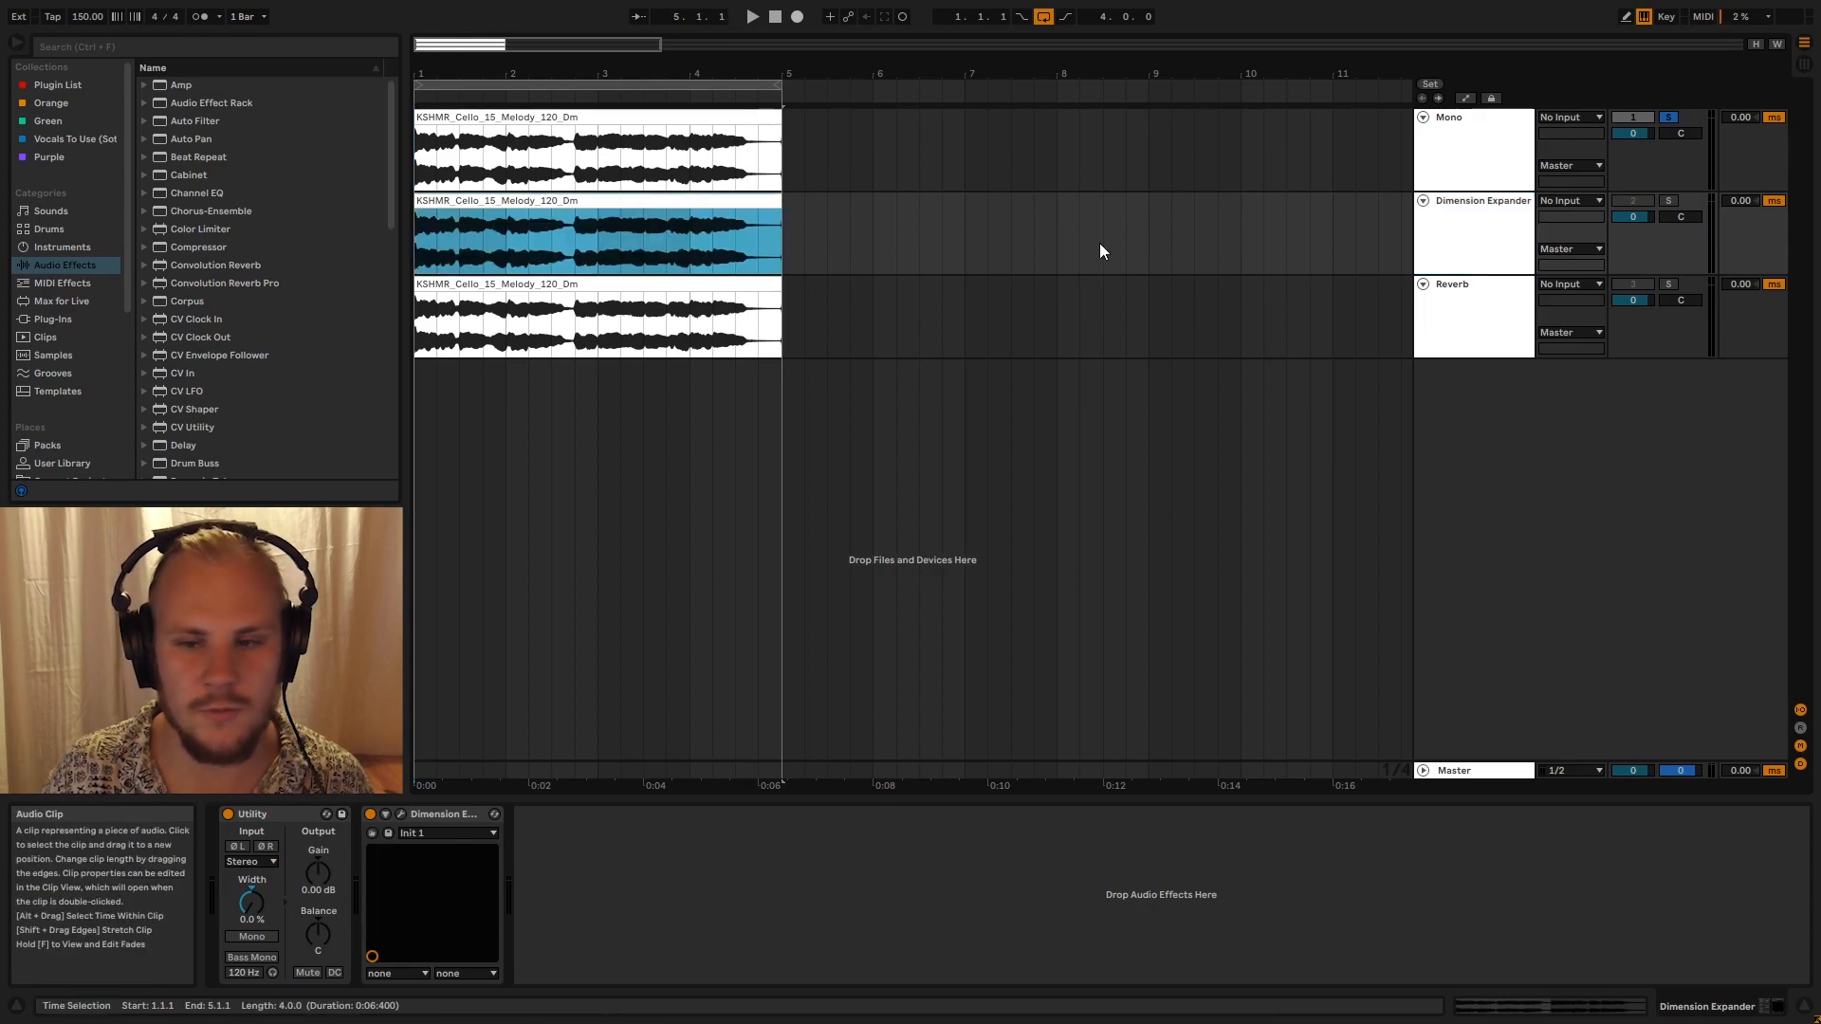
click(1671, 201)
click(440, 202)
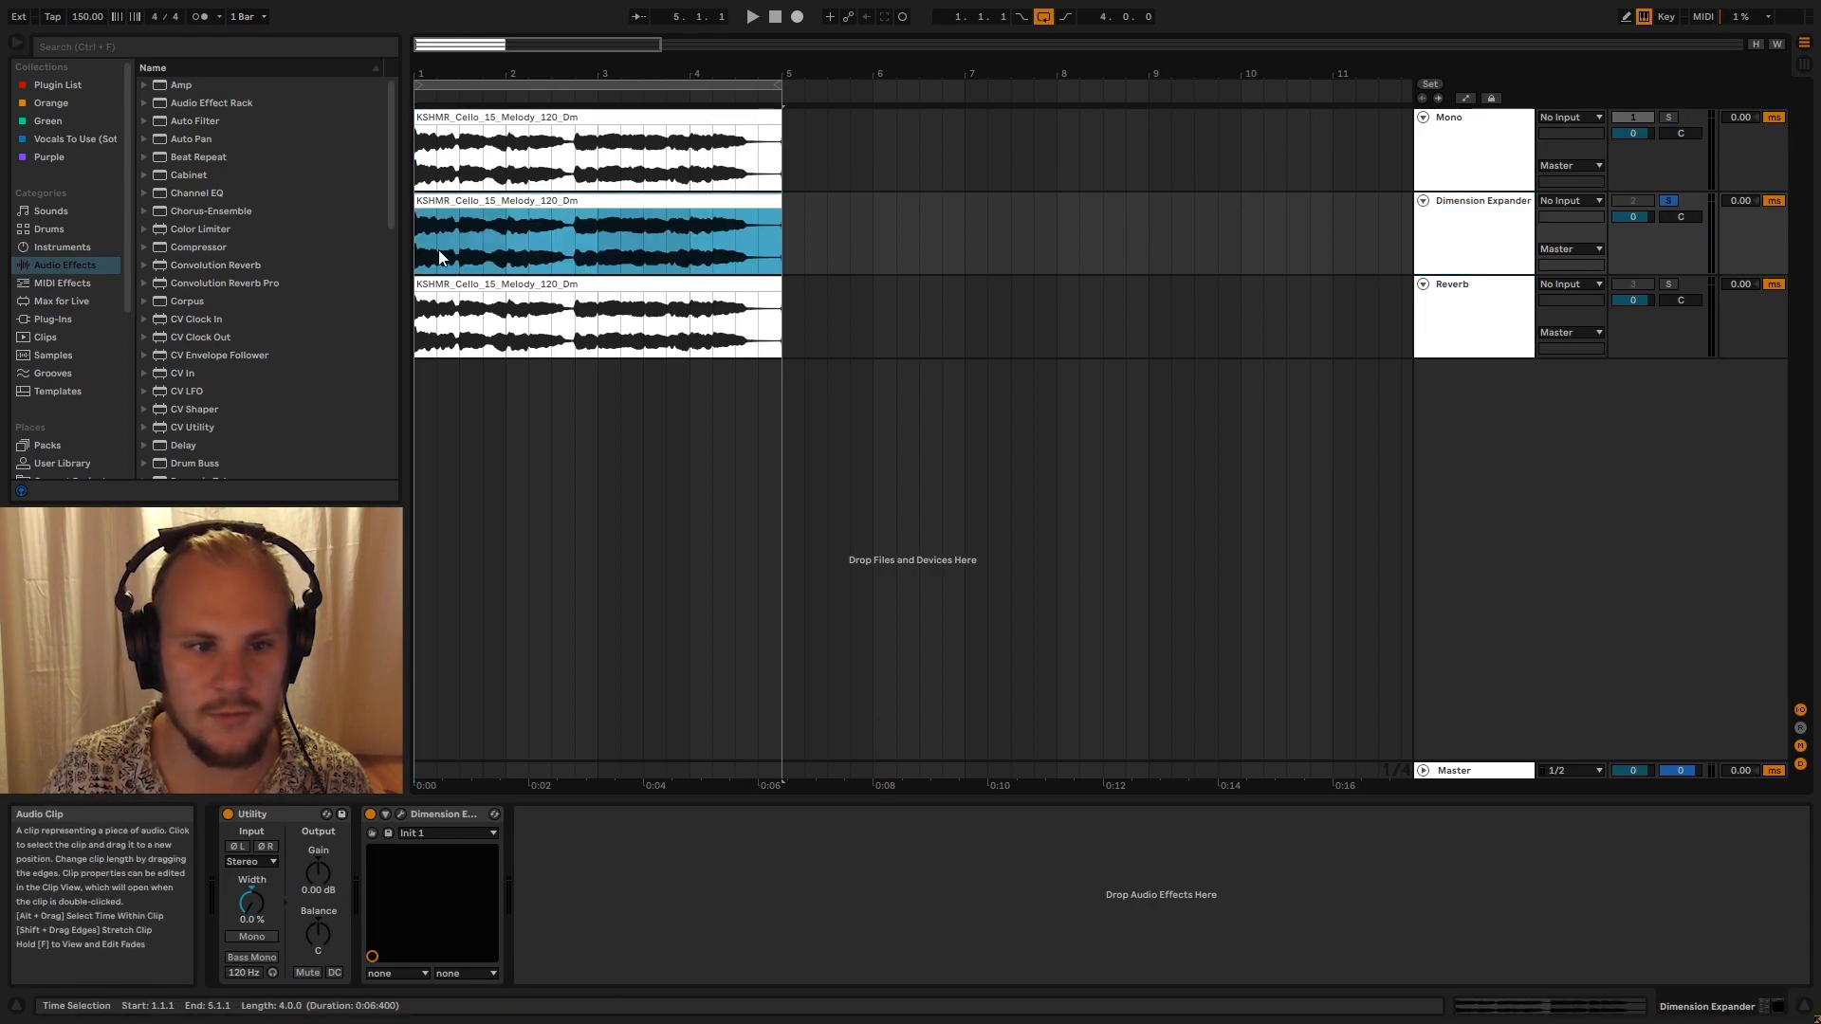
click(422, 243)
key(space)
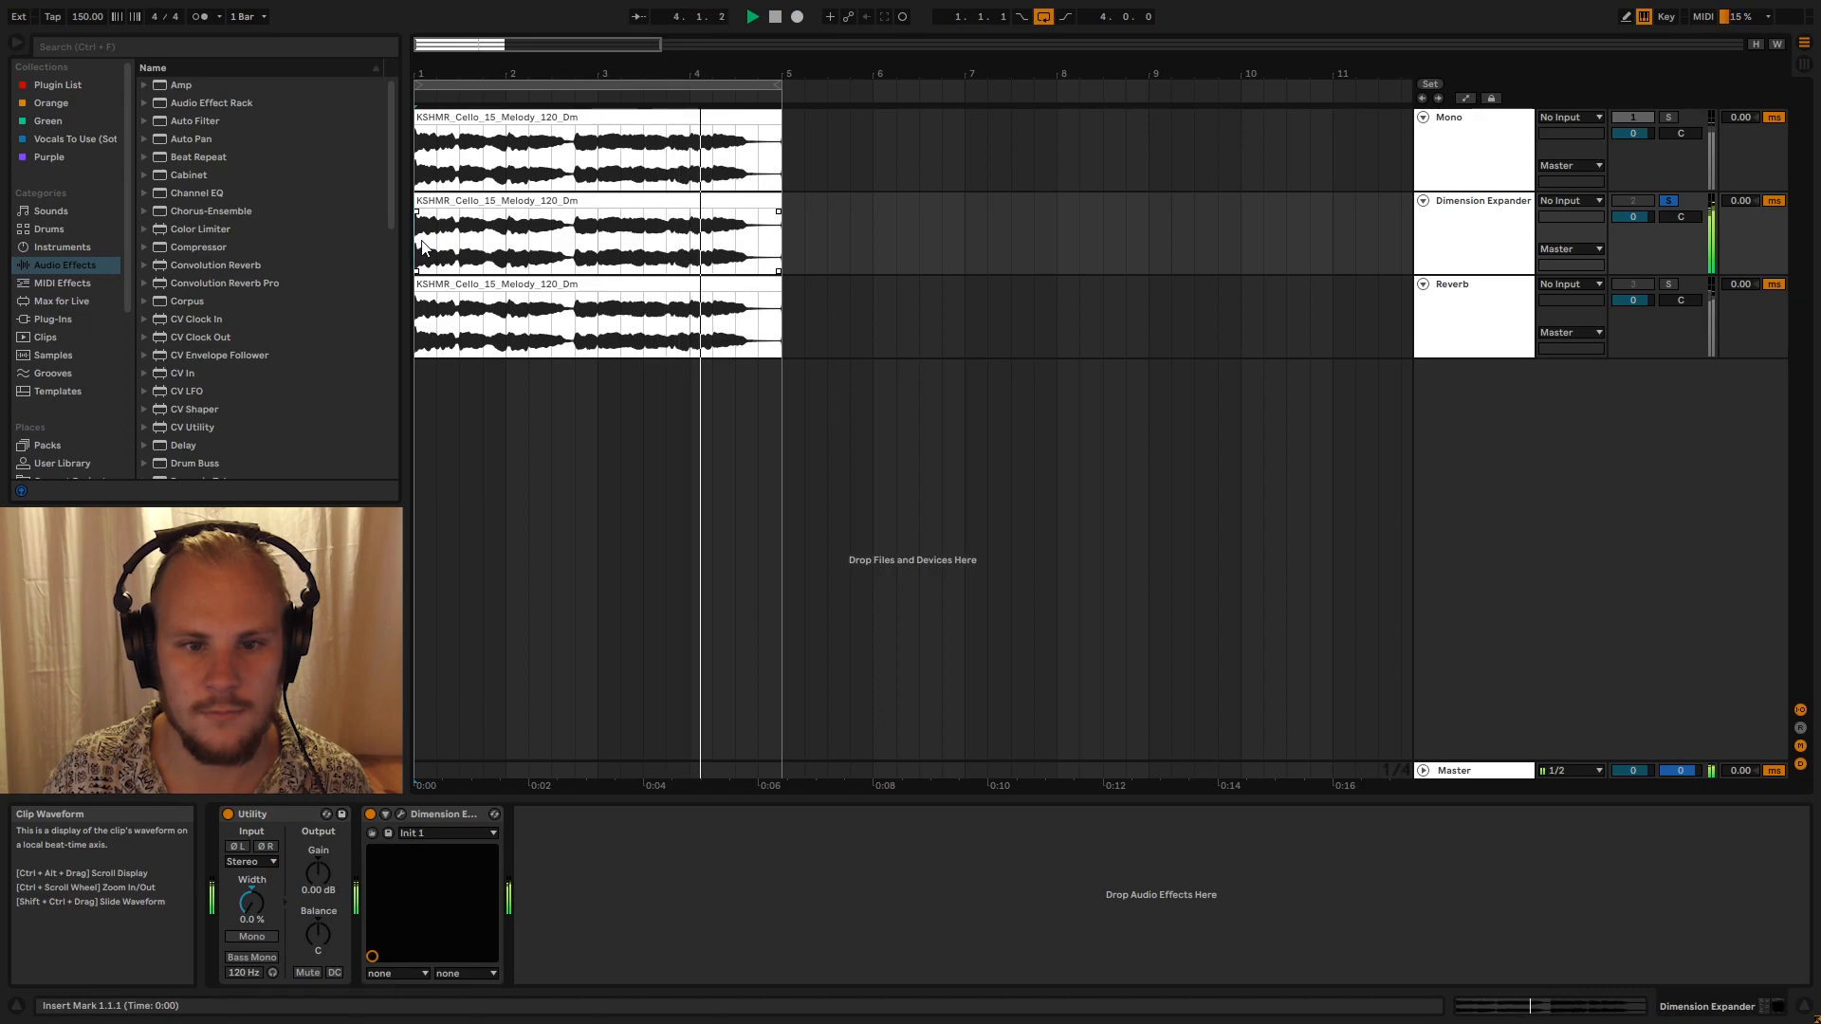
key(space)
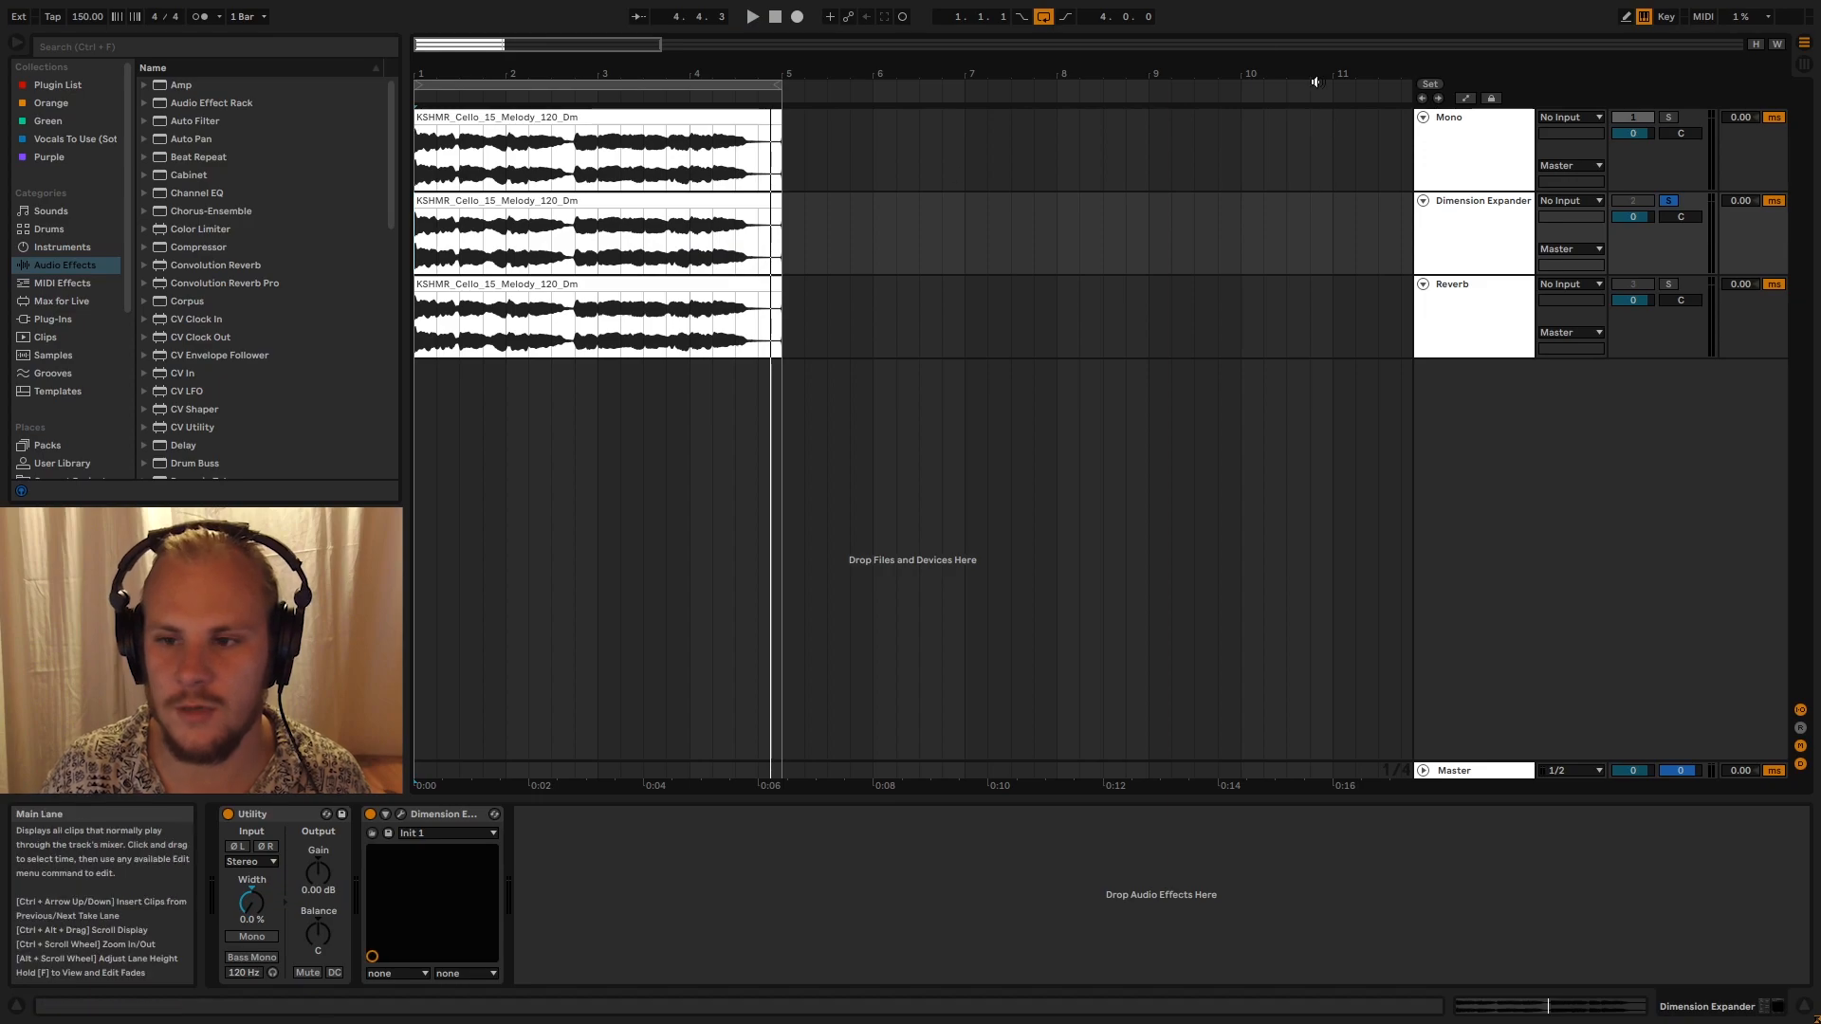
Toggle the Dimension Expander track's solo during playback to compare the widened cello with the Mono track
key(space)
click(1670, 200)
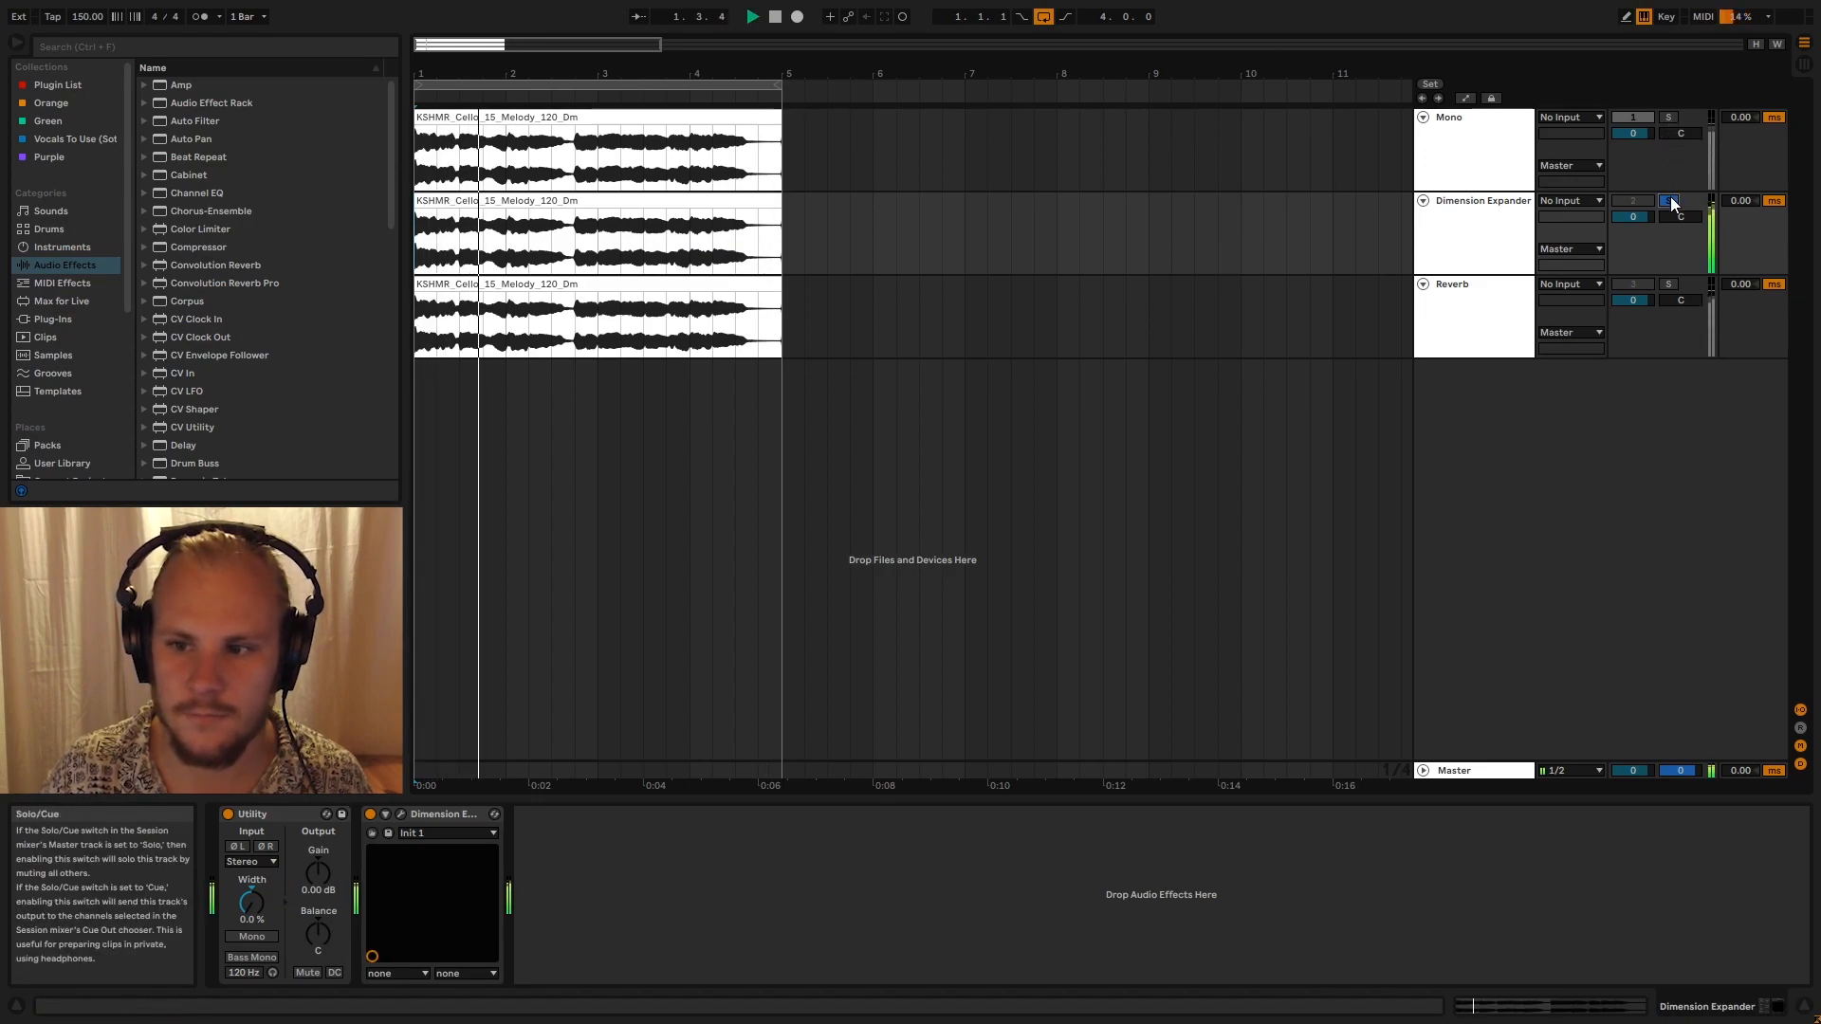
click(1670, 201)
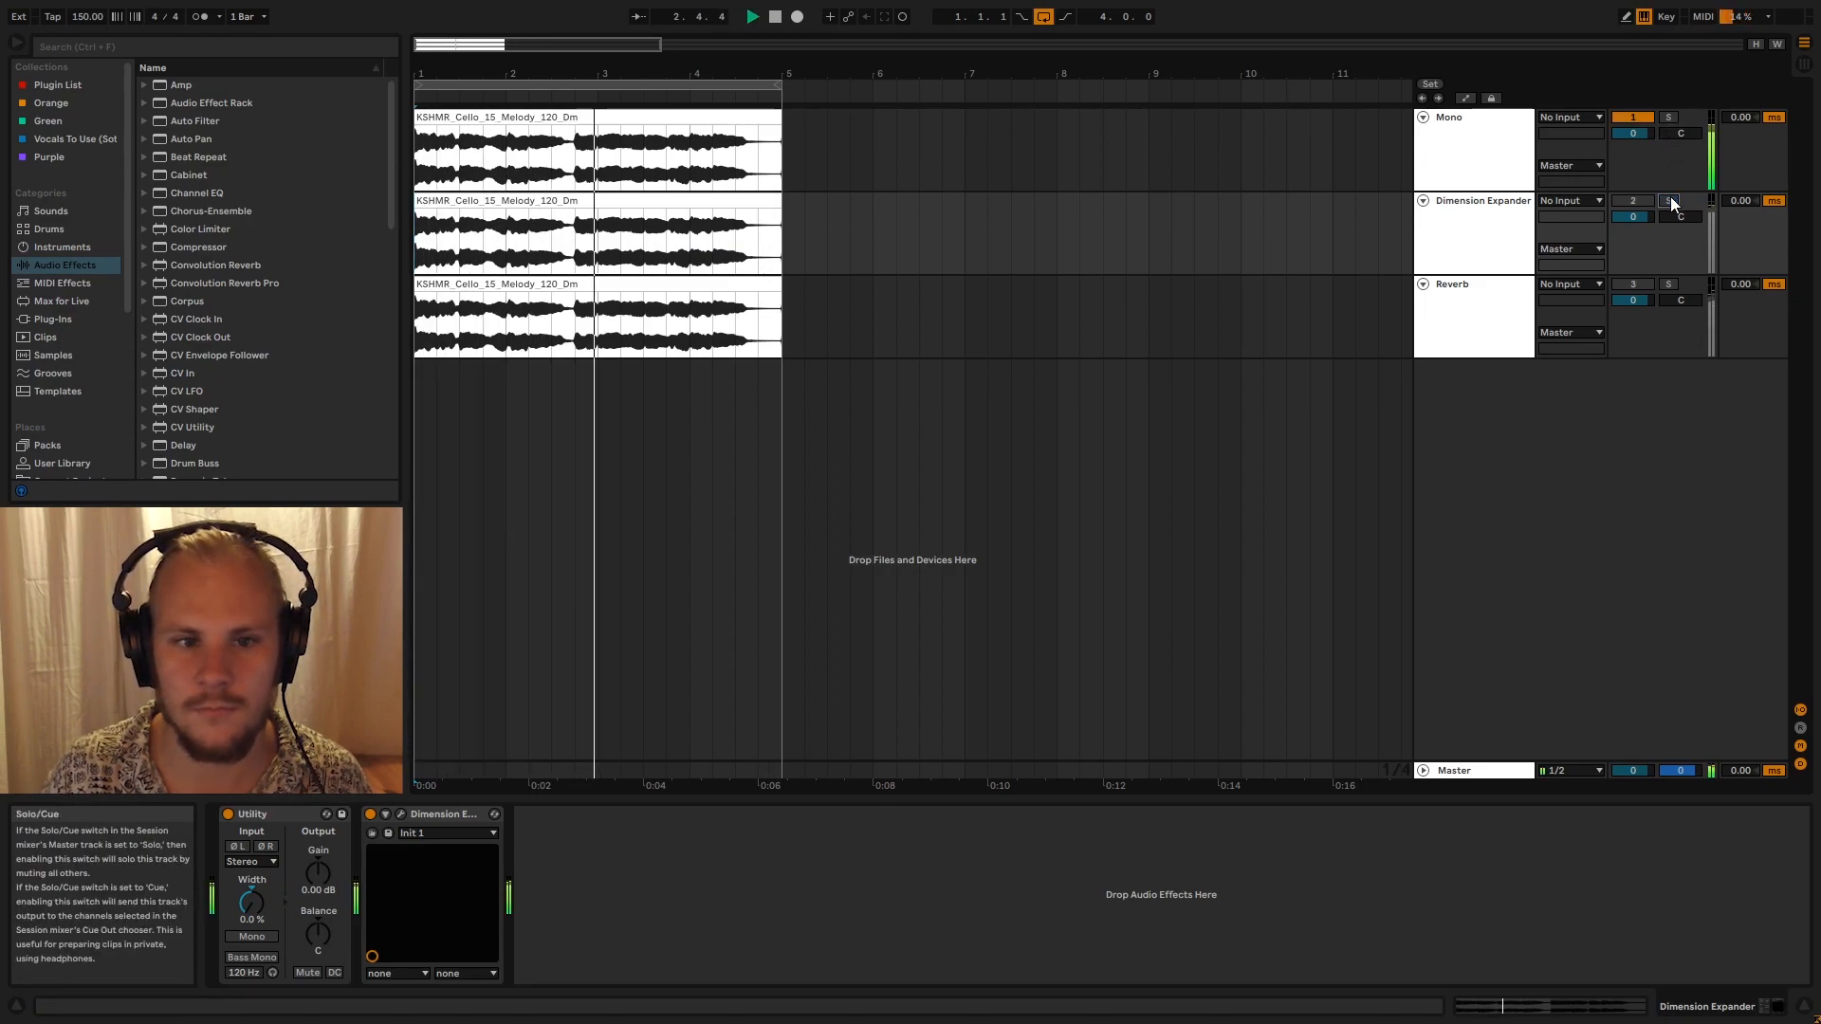
click(1670, 201)
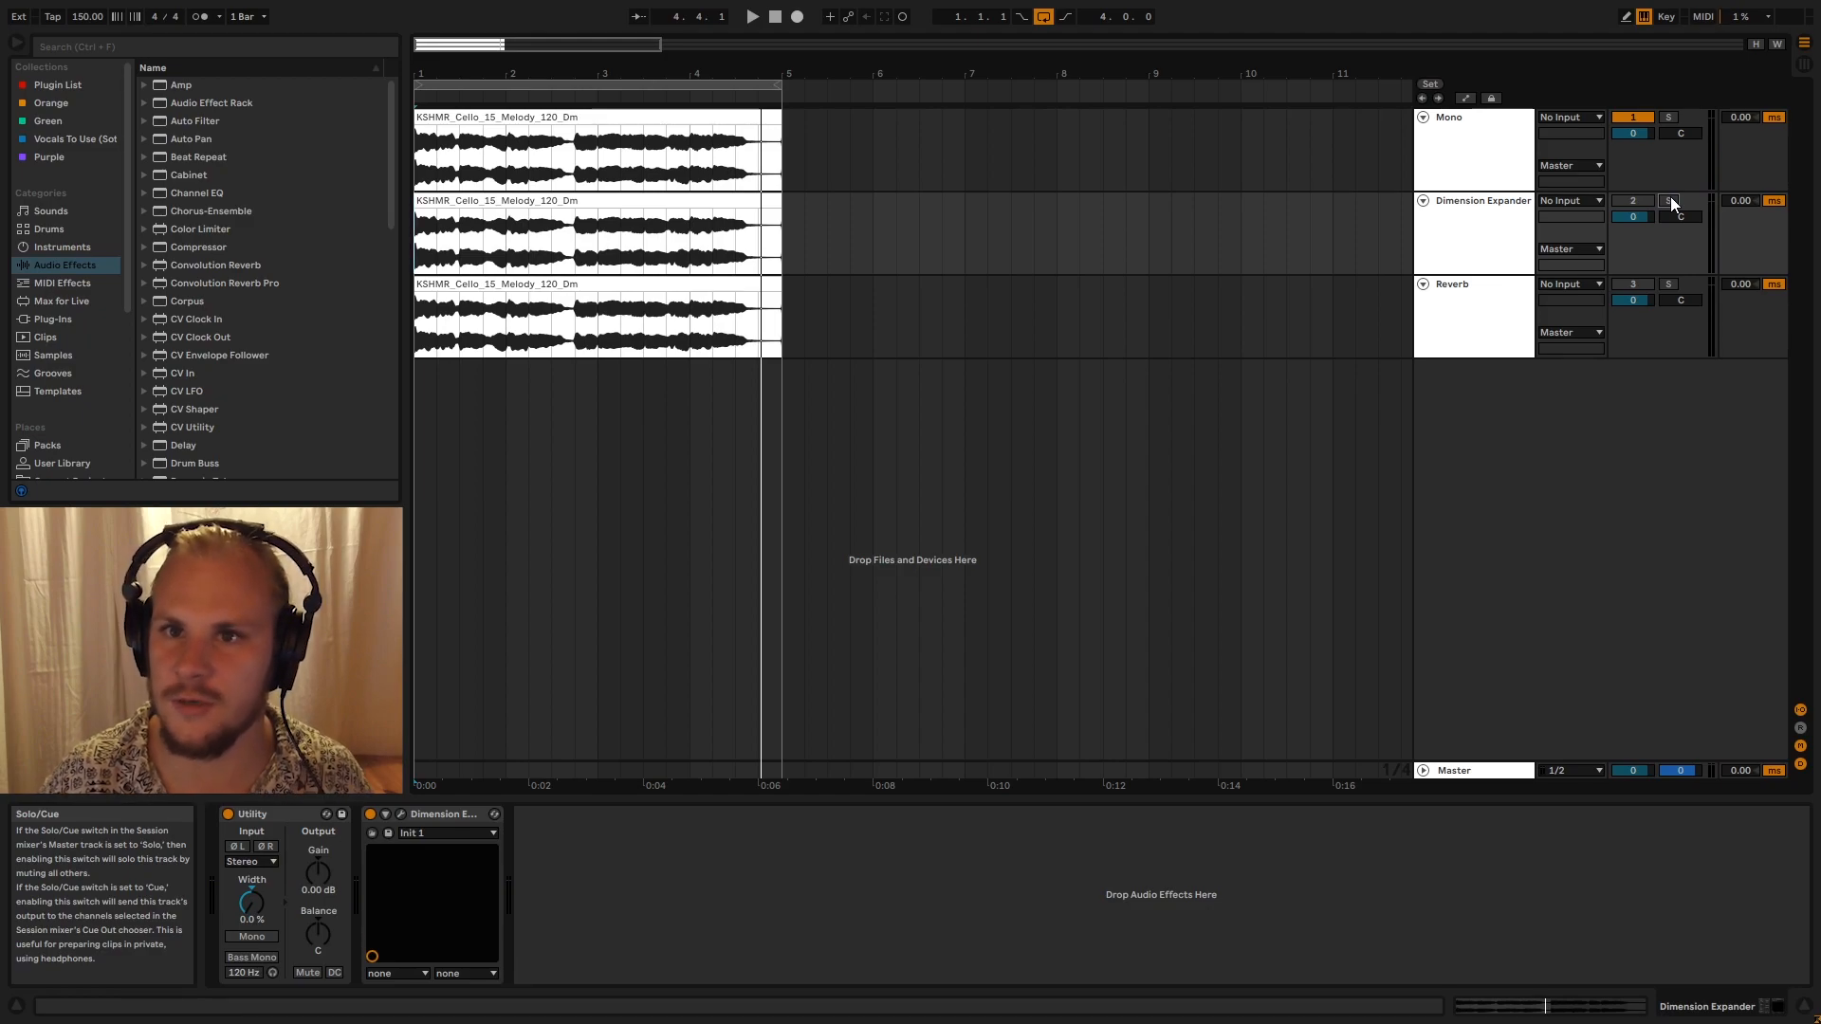
Show the Reverb track's device chain, solo the track and play its cello clip from 1.1.1
click(1464, 317)
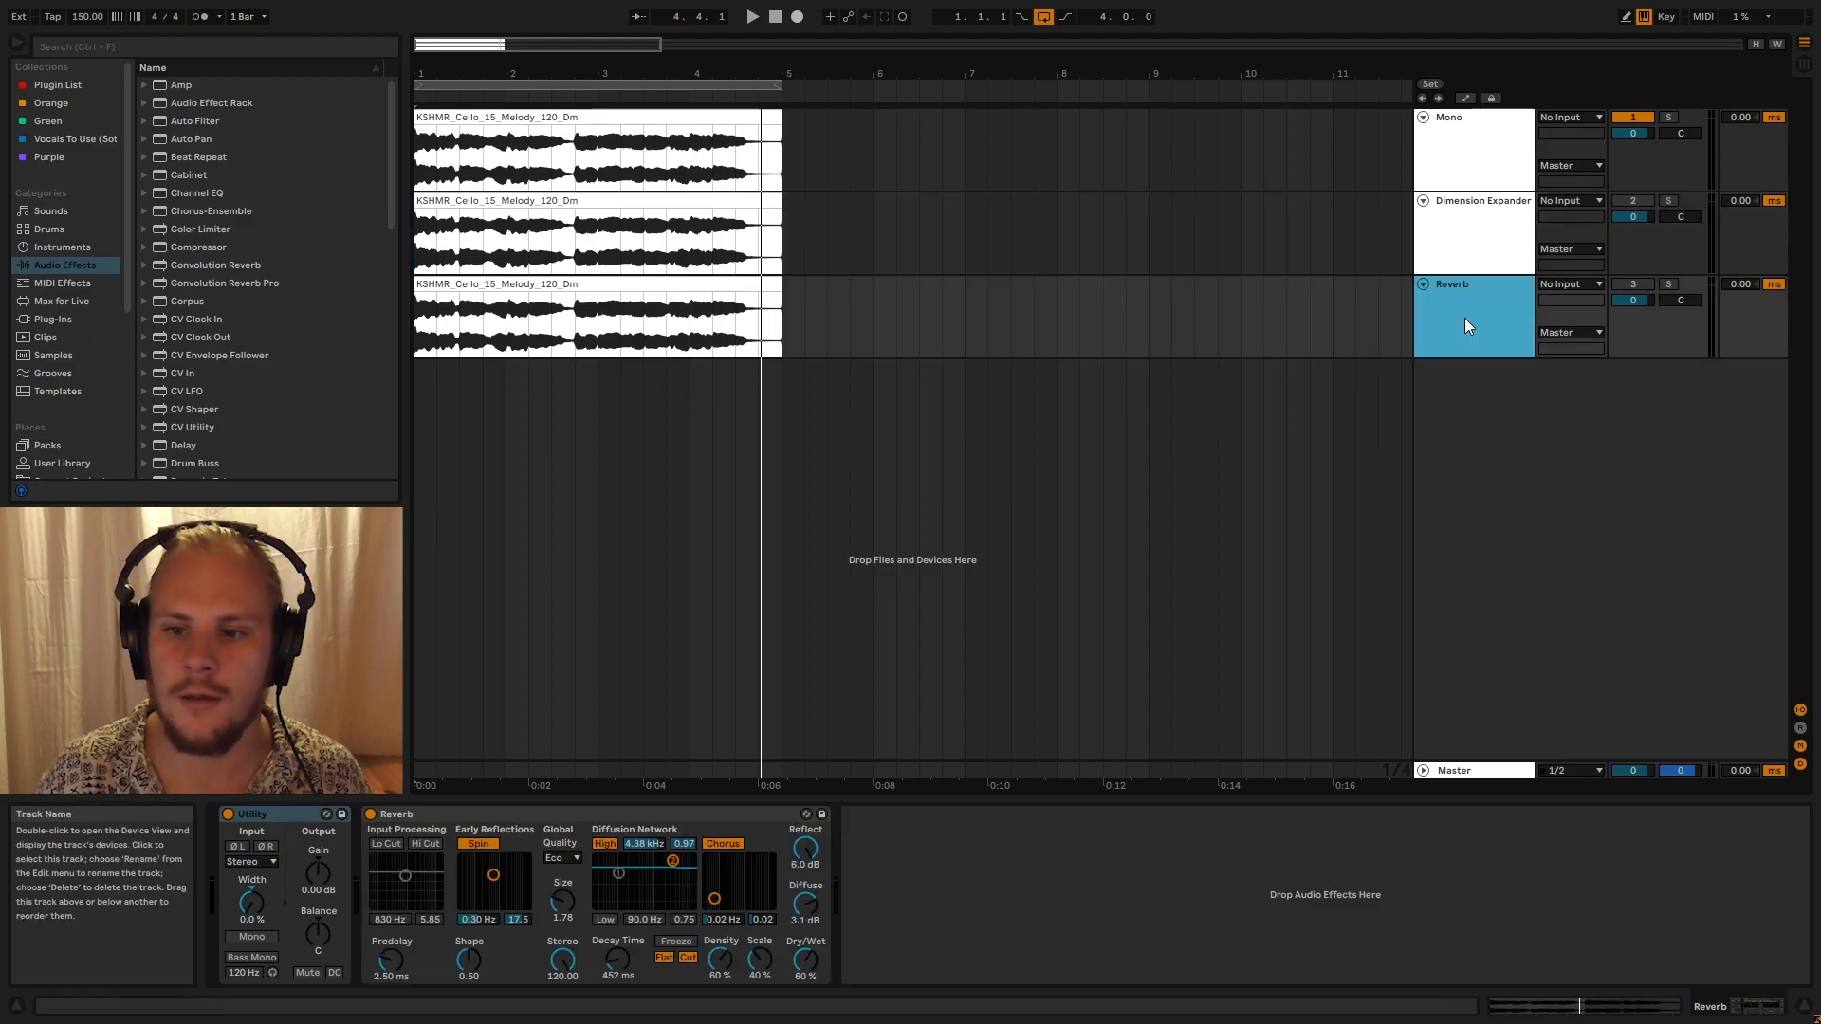
click(1668, 283)
key(space)
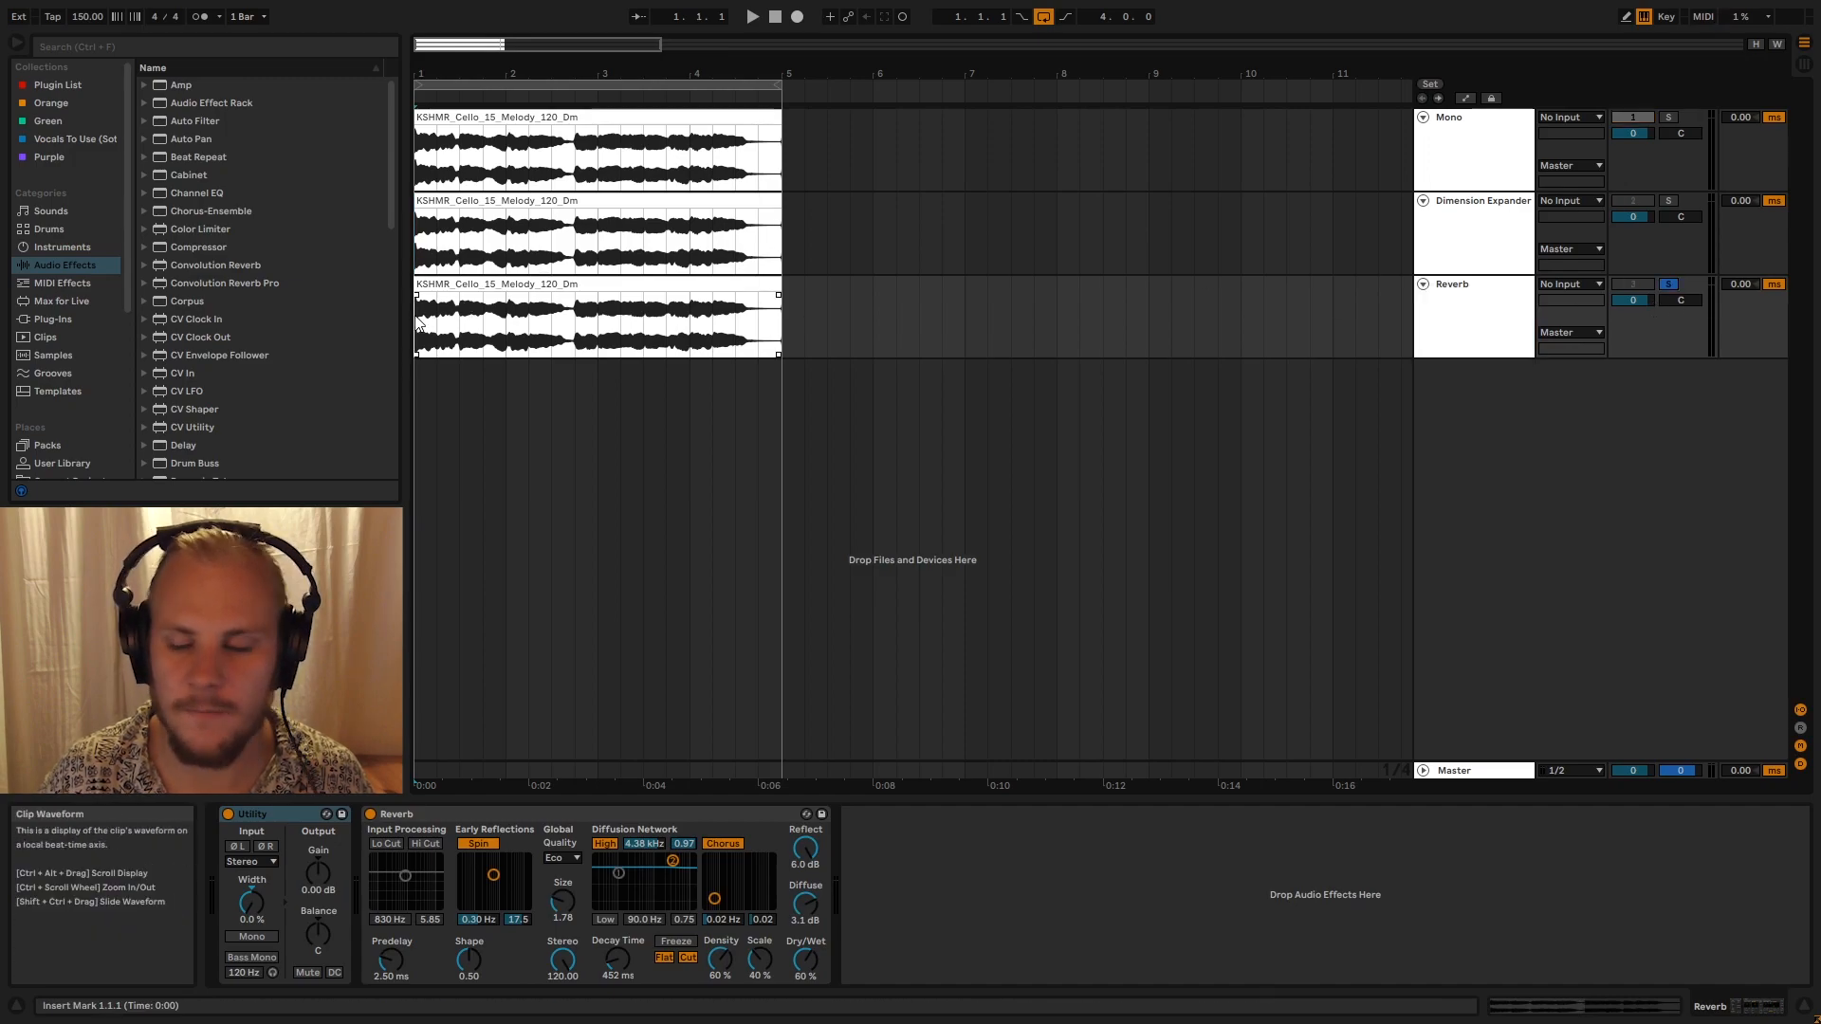
key(space)
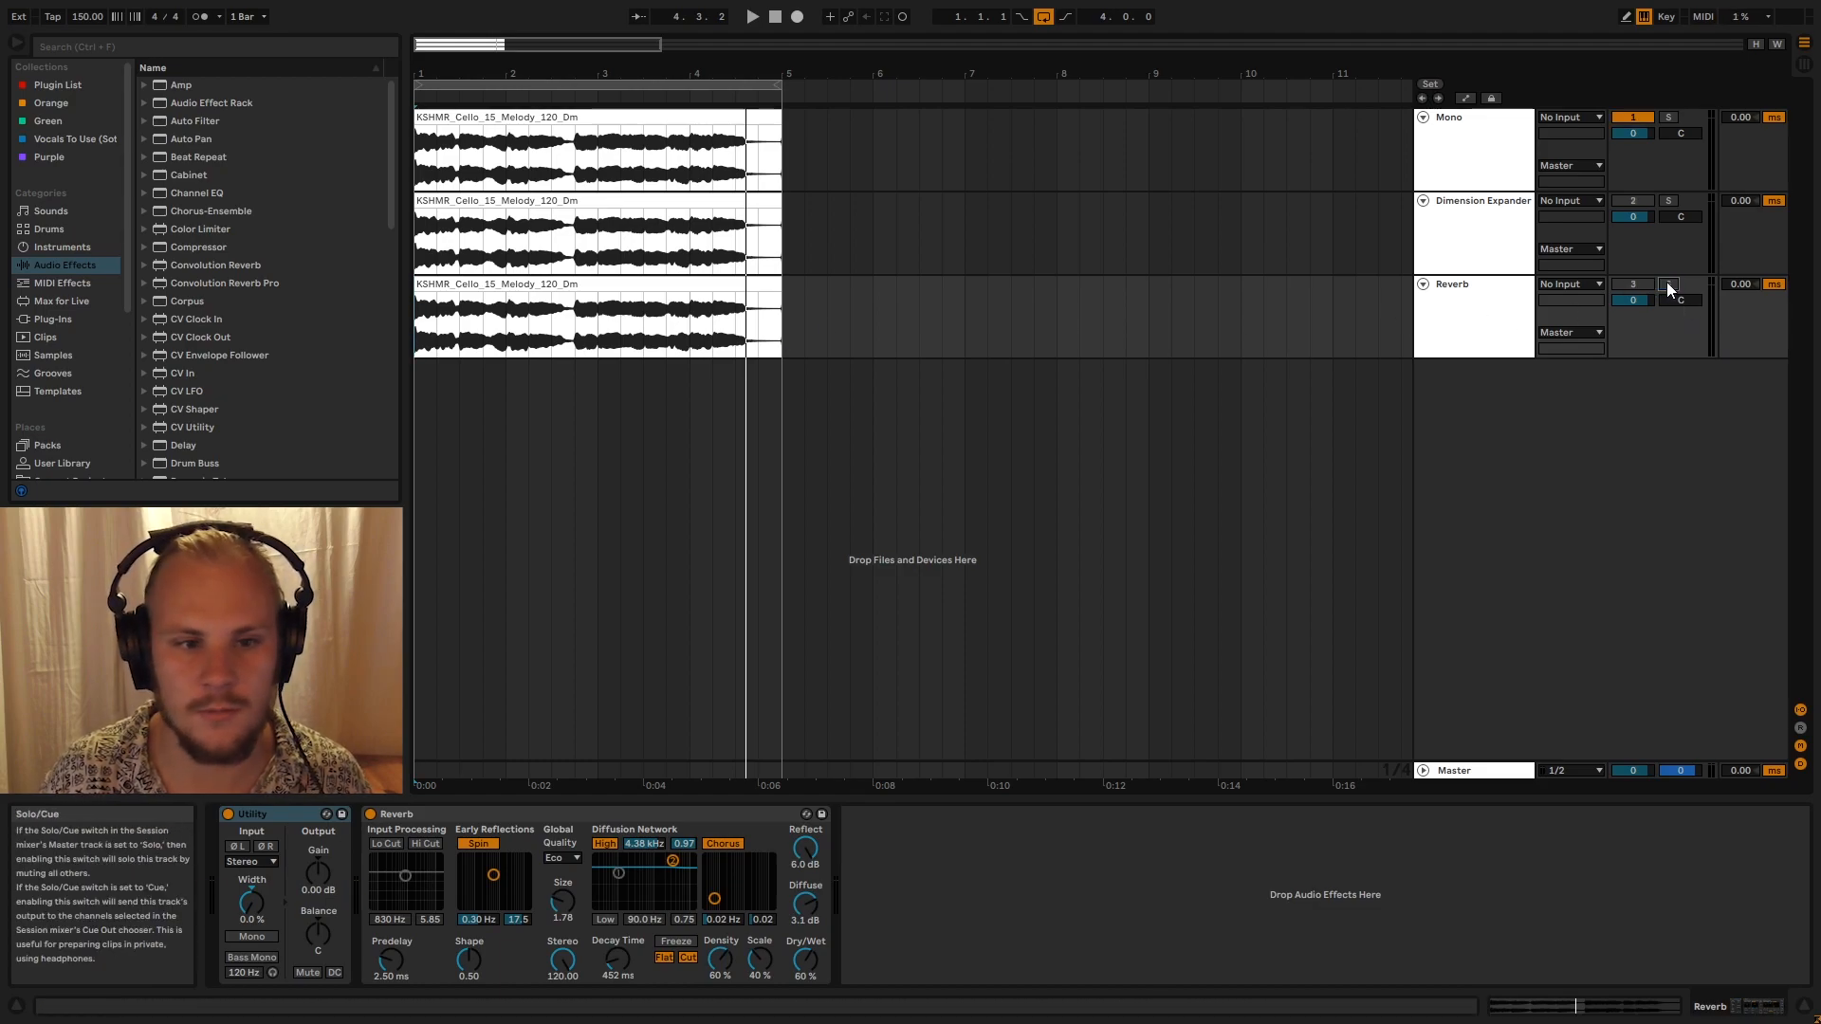
Toggle the Reverb track's solo during playback to compare the reverberated cello with the Mono track
key(space)
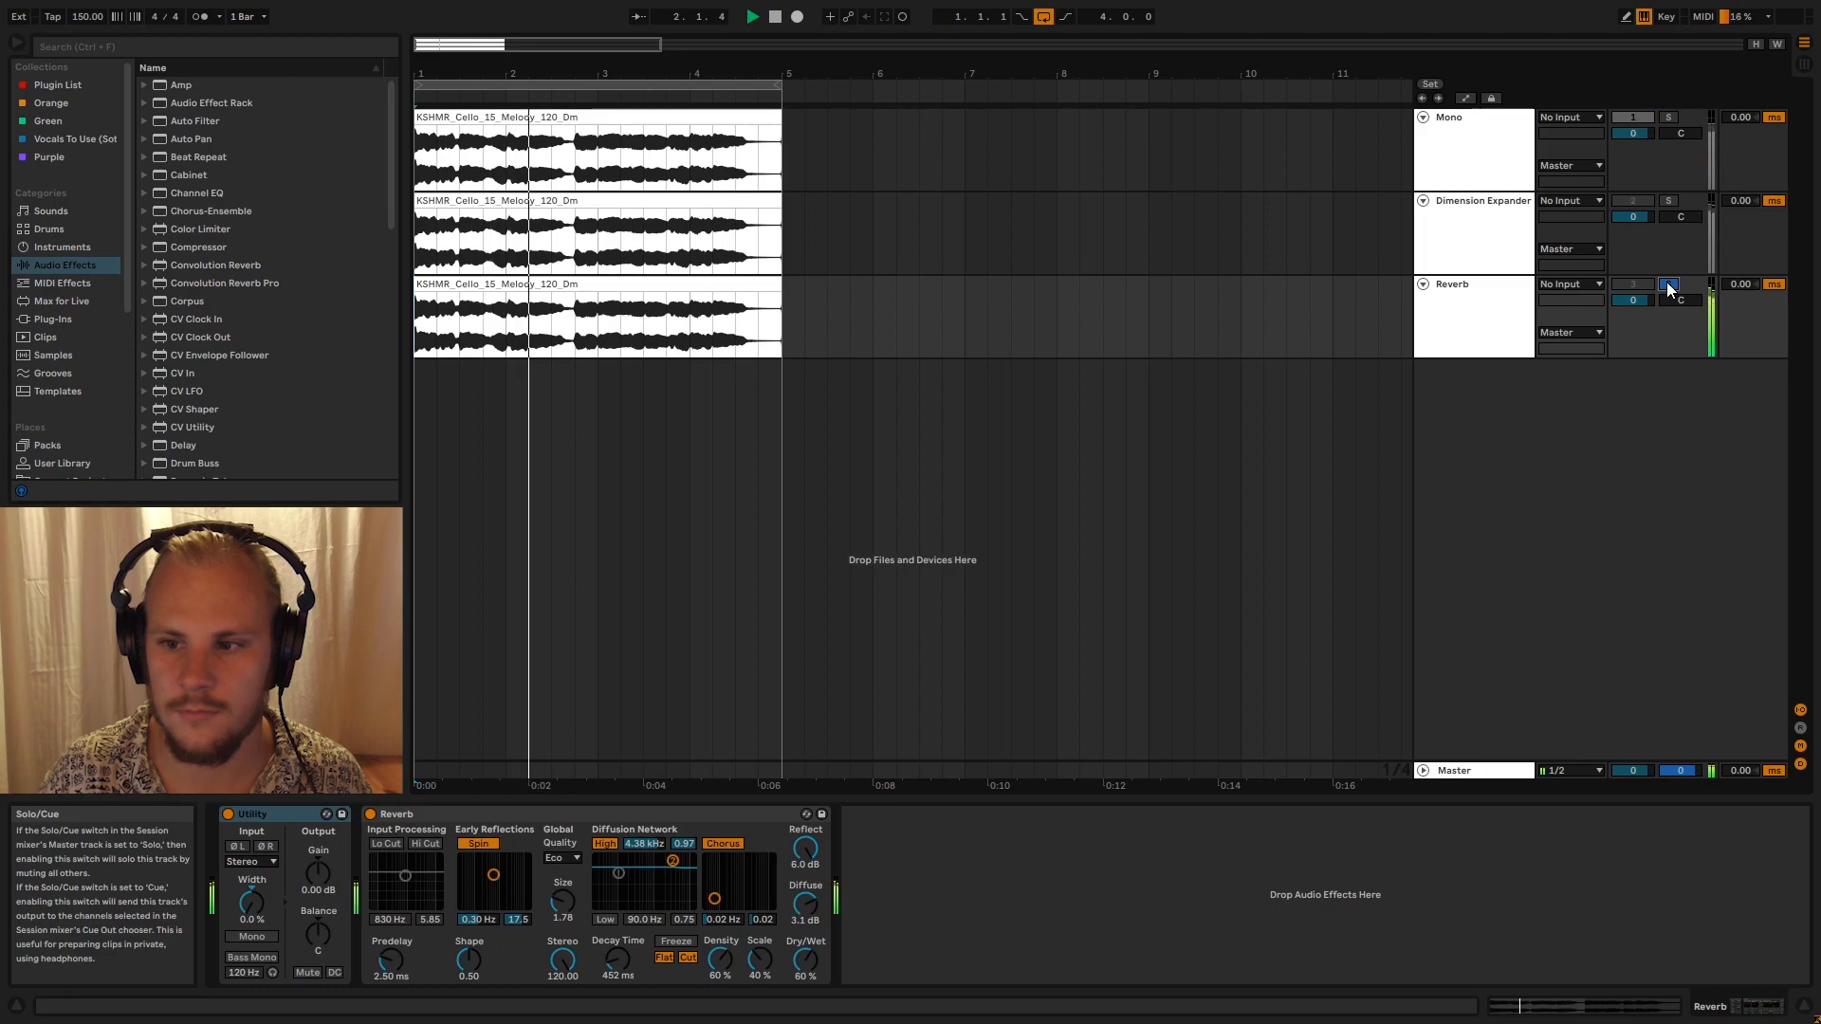
click(1667, 285)
click(1667, 284)
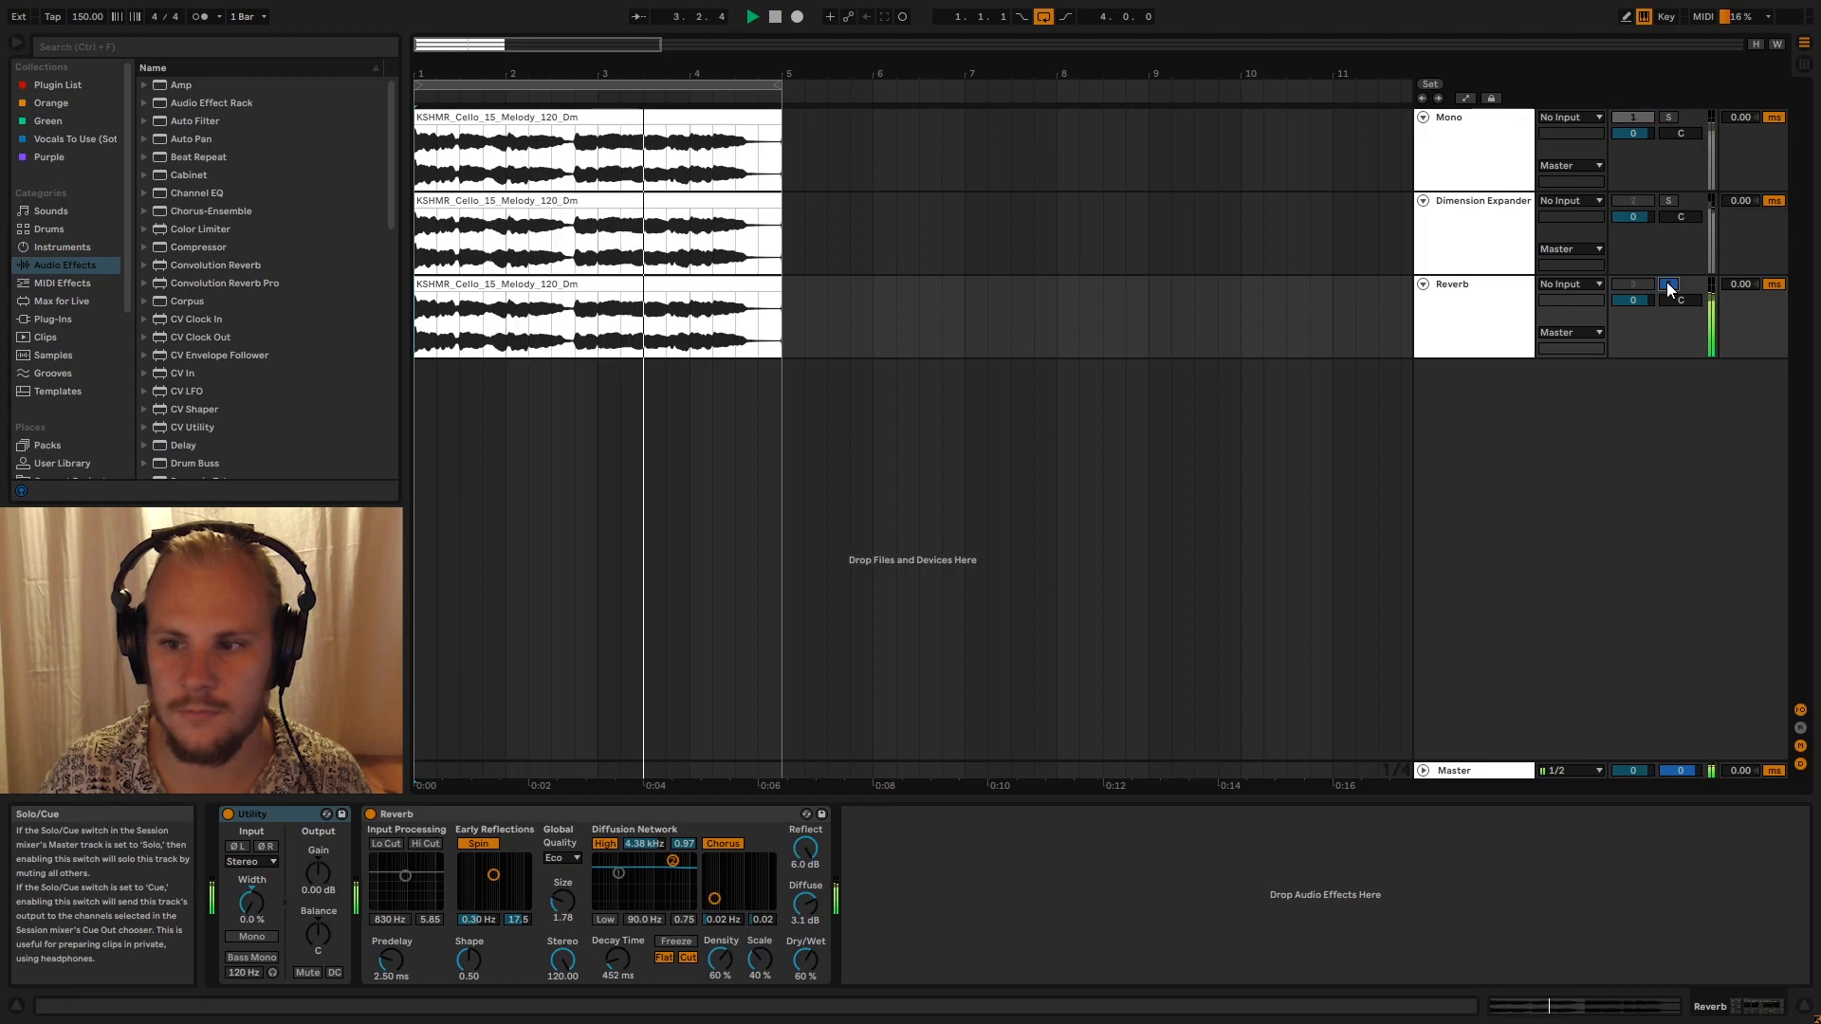
key(space)
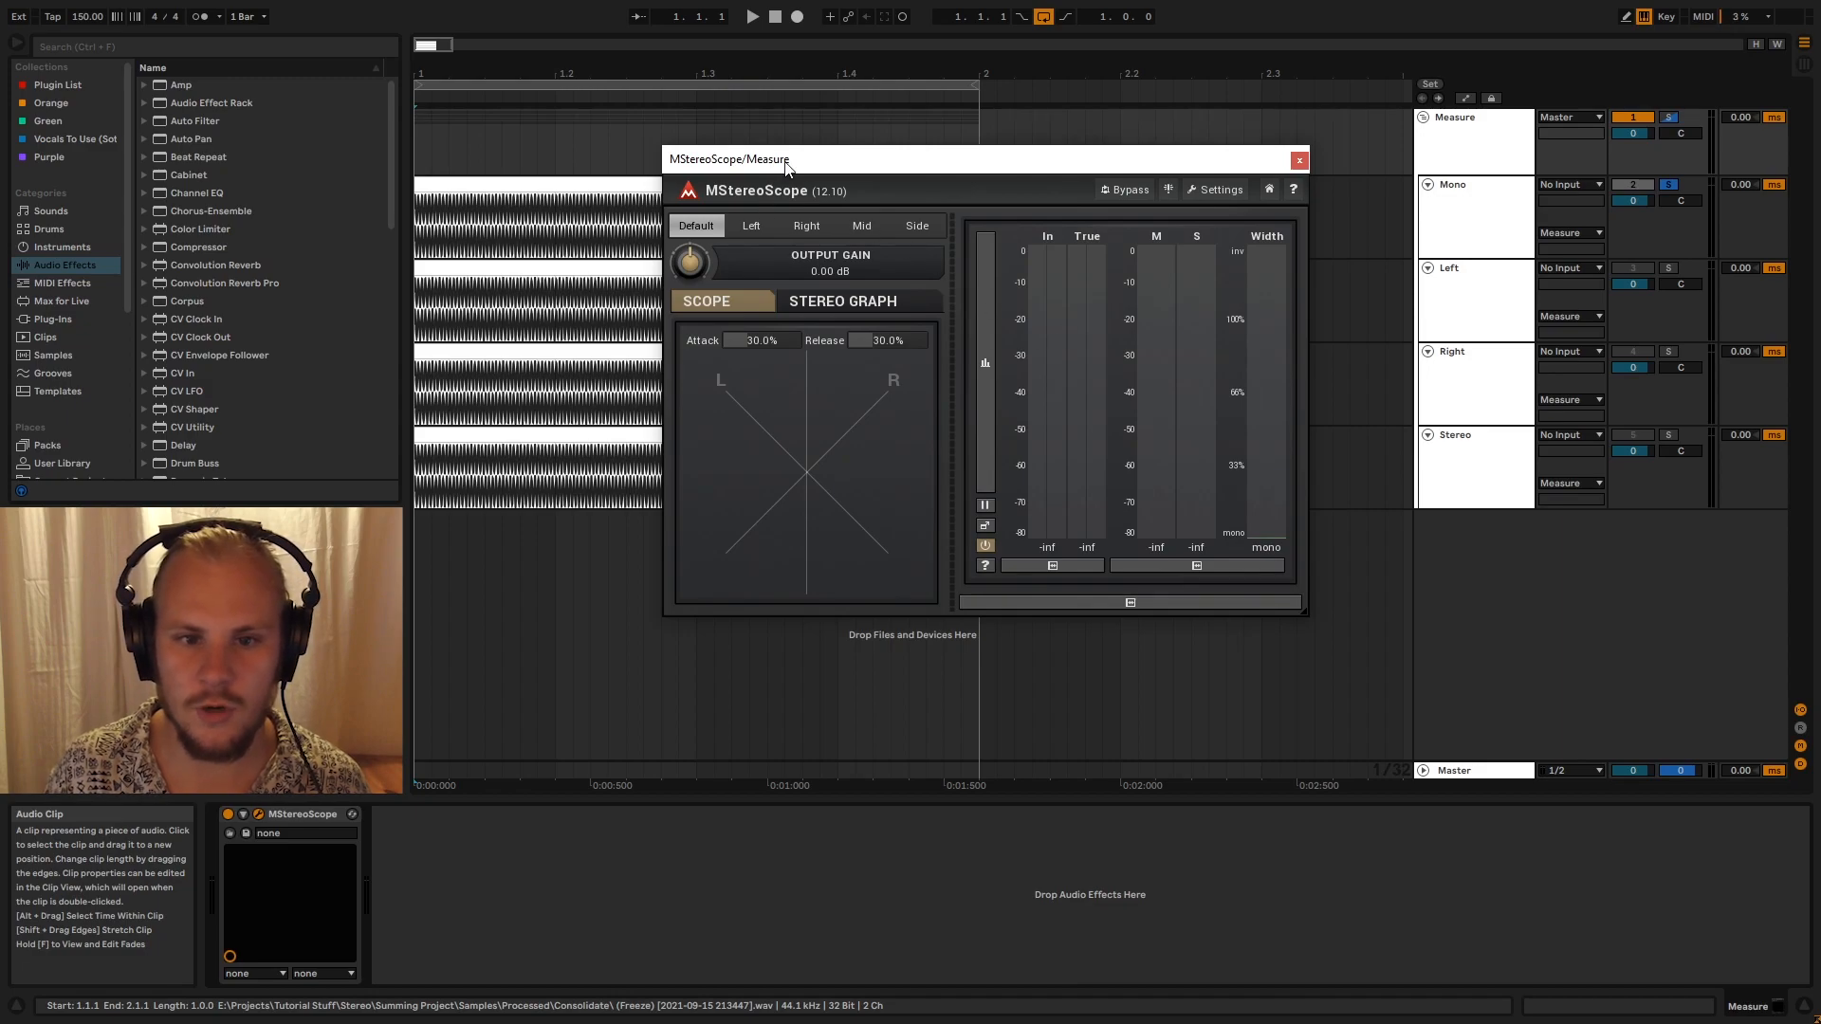
Reposition the MStereoScope window and play the soloed Mono sine clip to examine its scope and level meters
drag(785, 166, 750, 176)
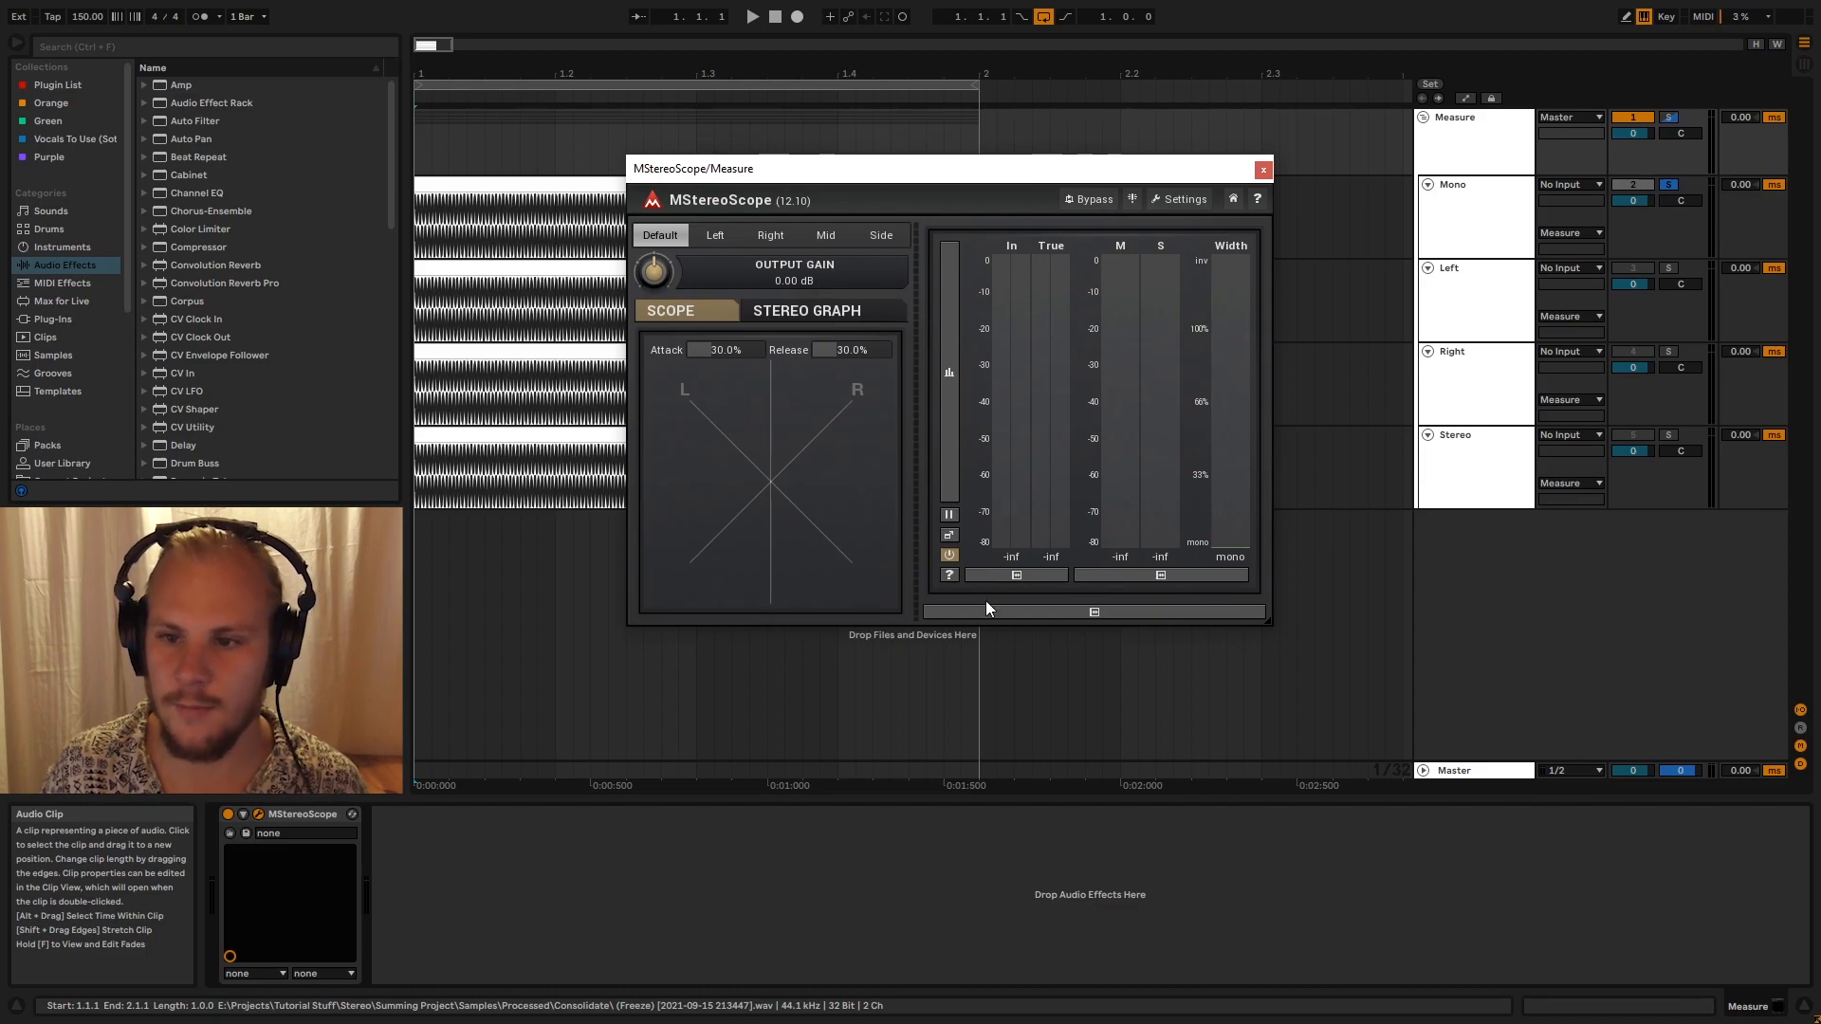
click(484, 185)
key(space)
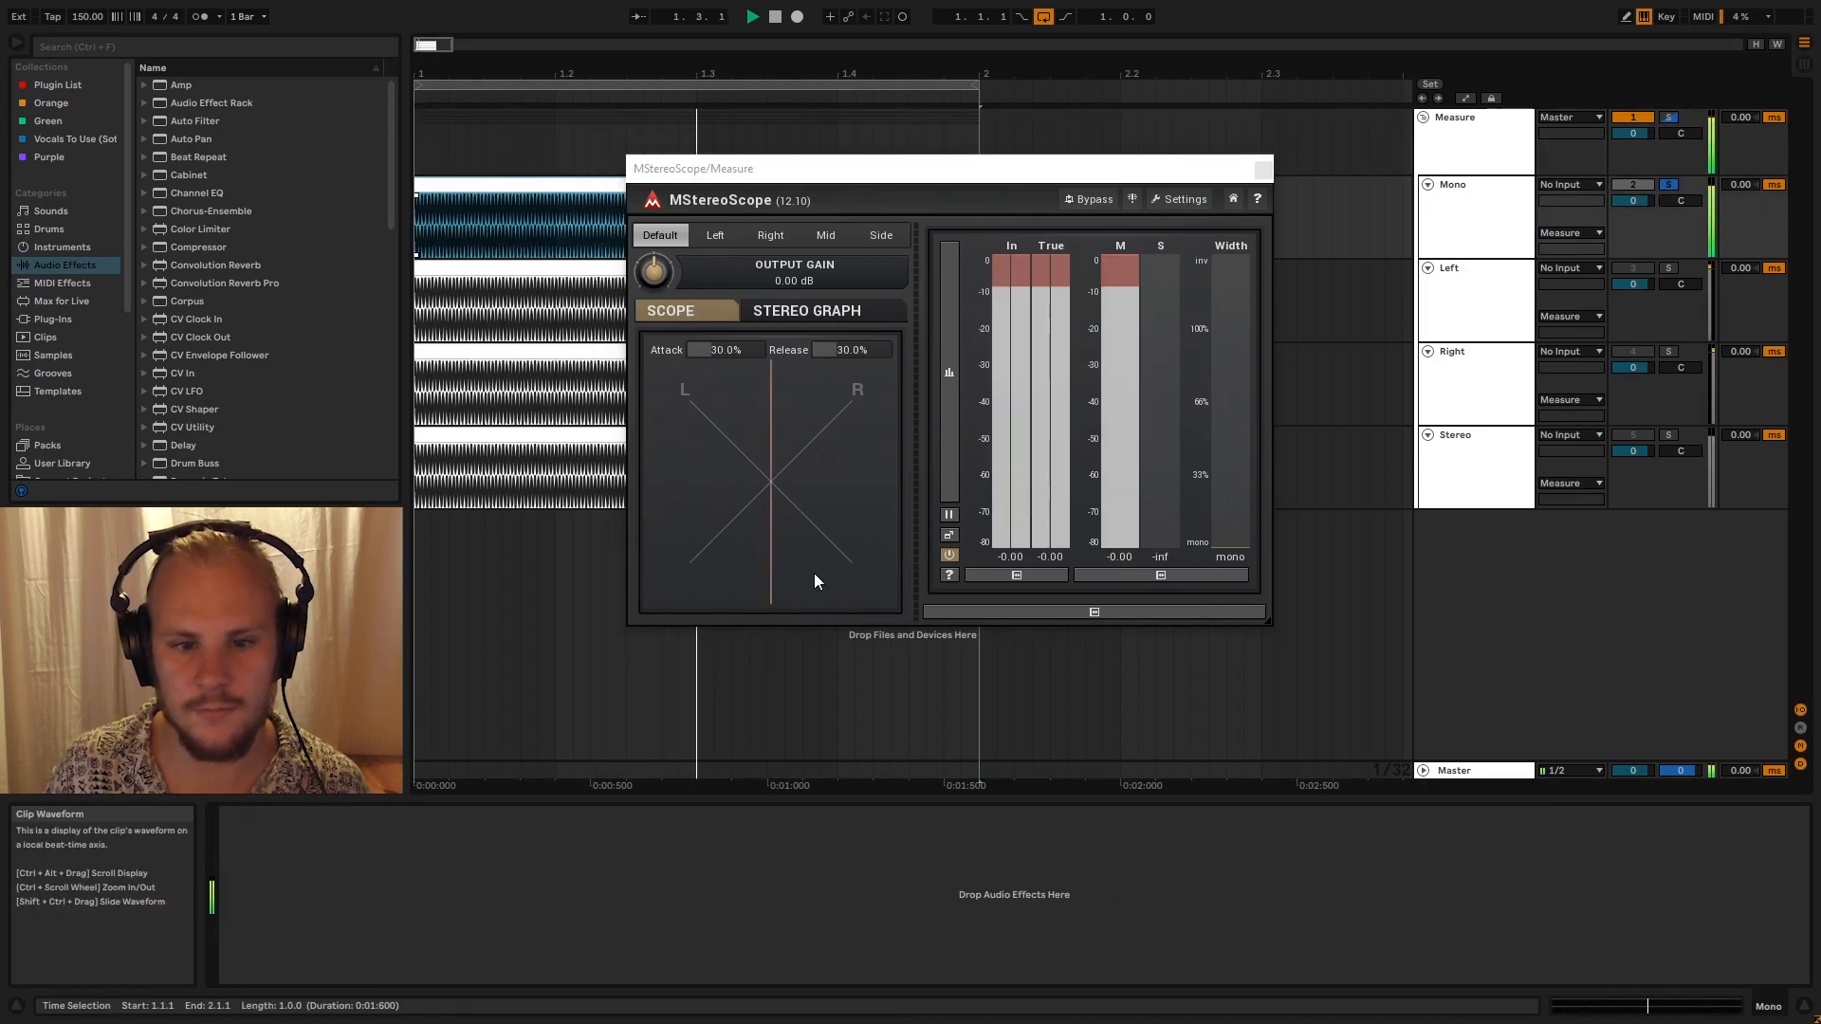
key(space)
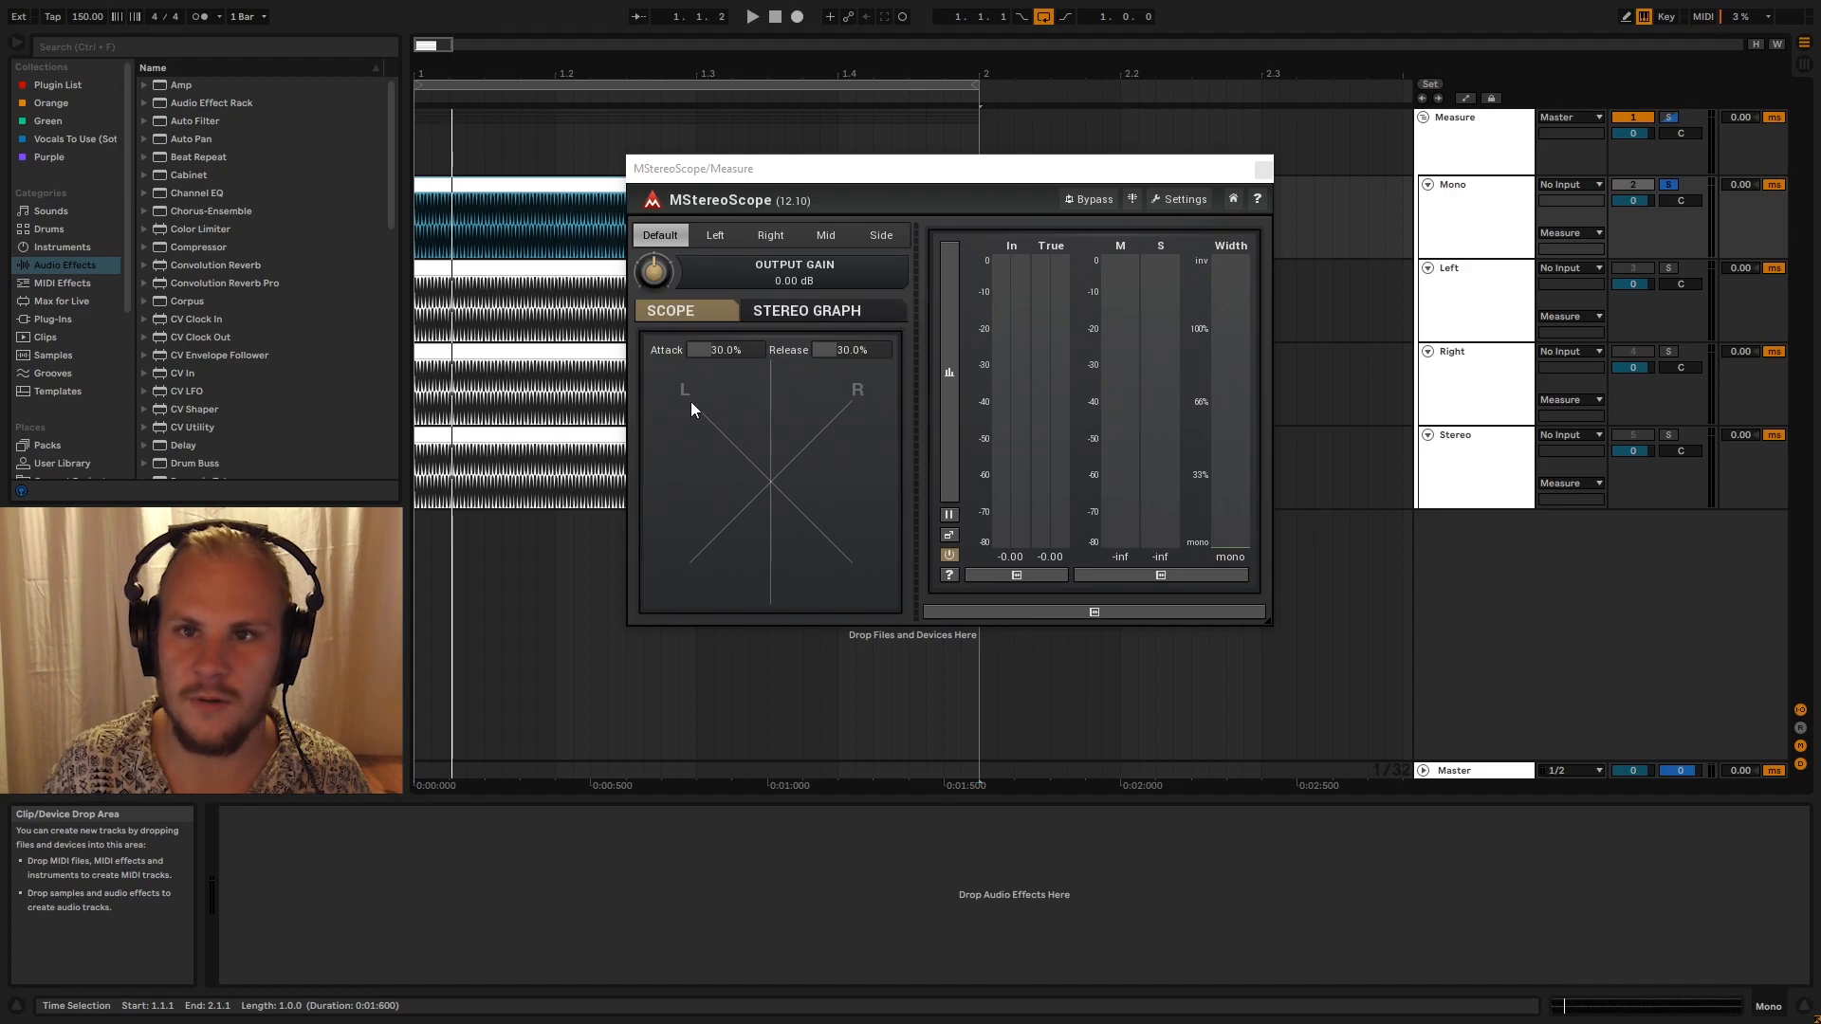
Solo the Left track and play its sine clip through MStereoScope
click(1471, 322)
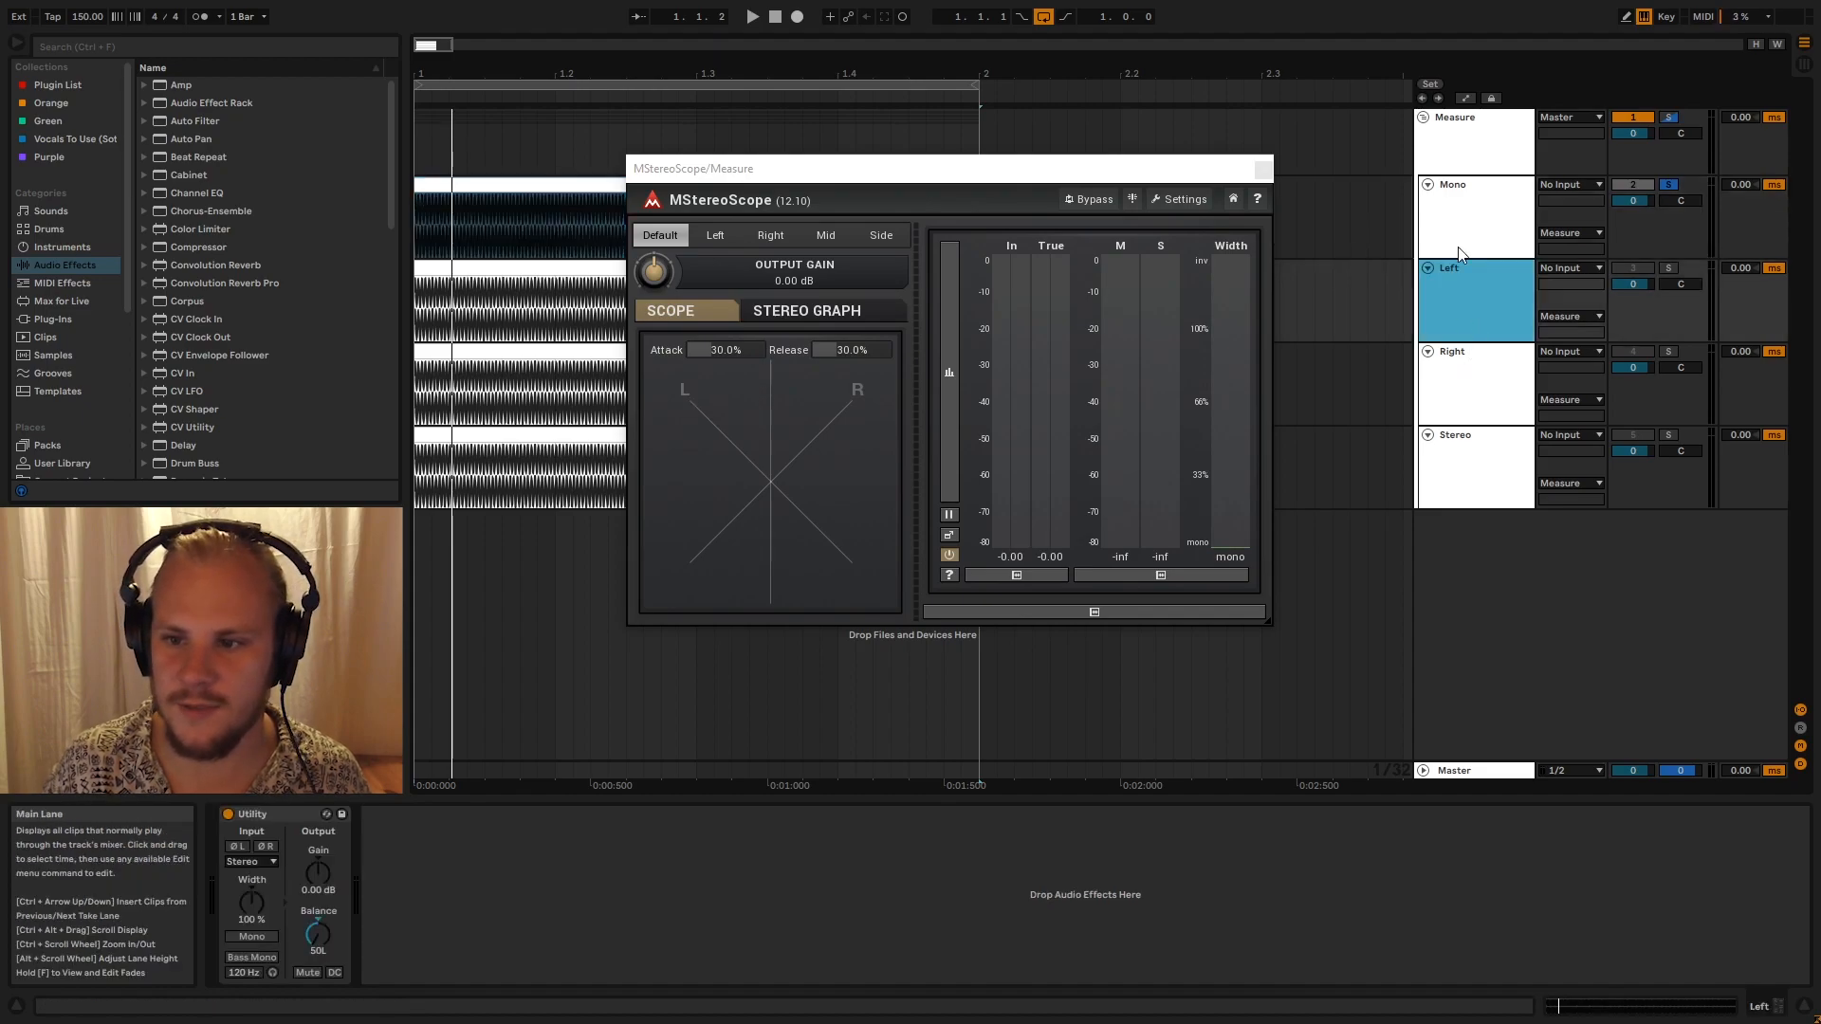
click(1668, 268)
click(519, 273)
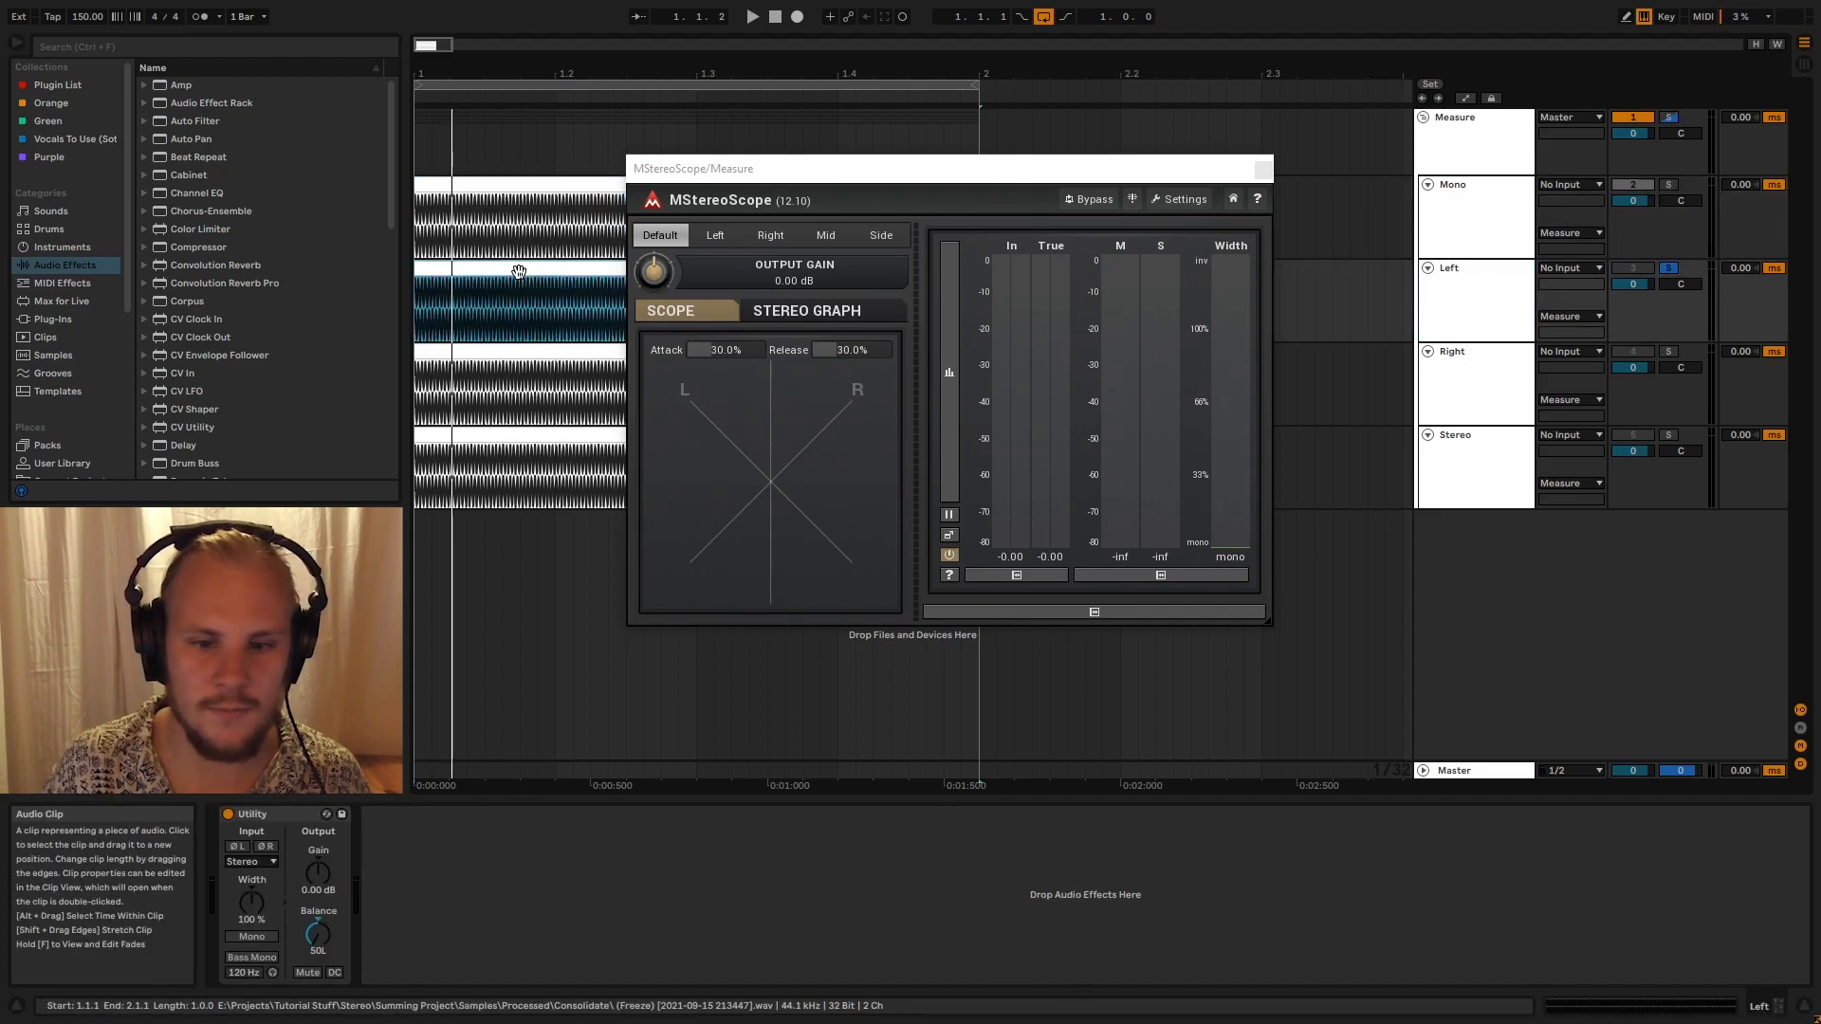
key(space)
key(space)
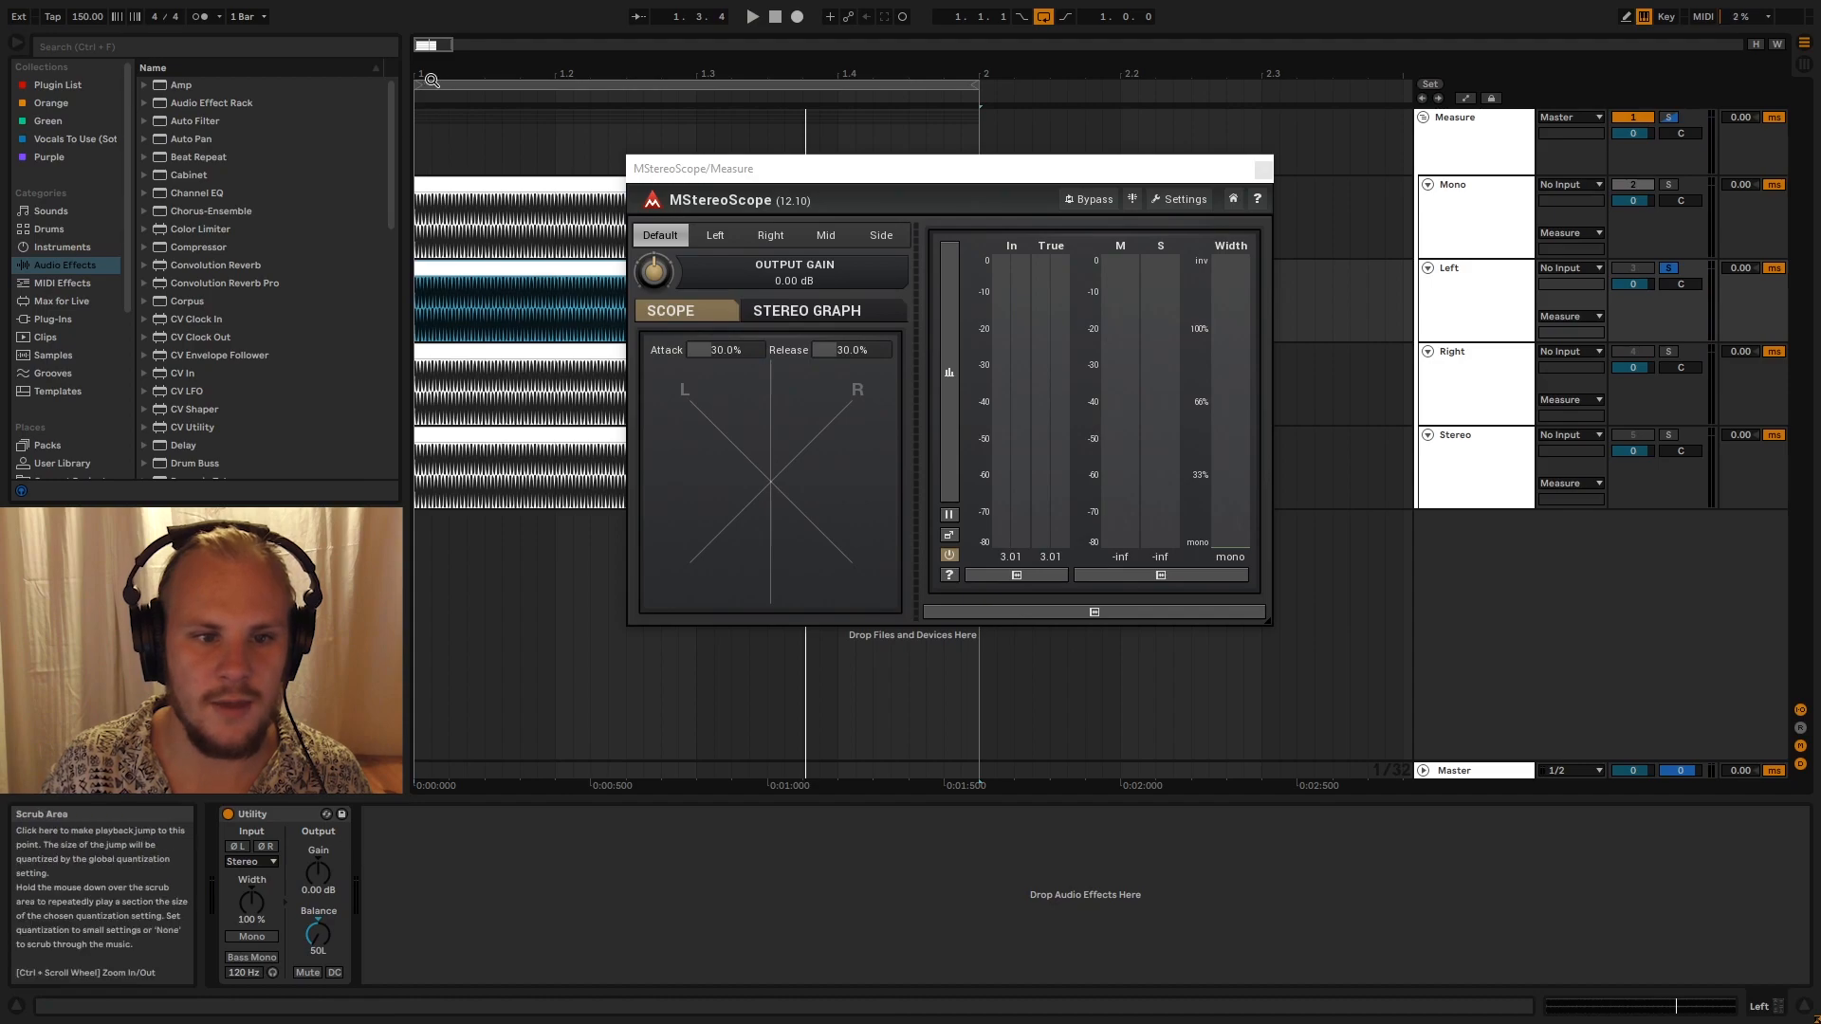
Solo the Mono track and play its sine clip while comparing the individual wave cycles with the MStereoScope display
drag(432, 76, 591, 77)
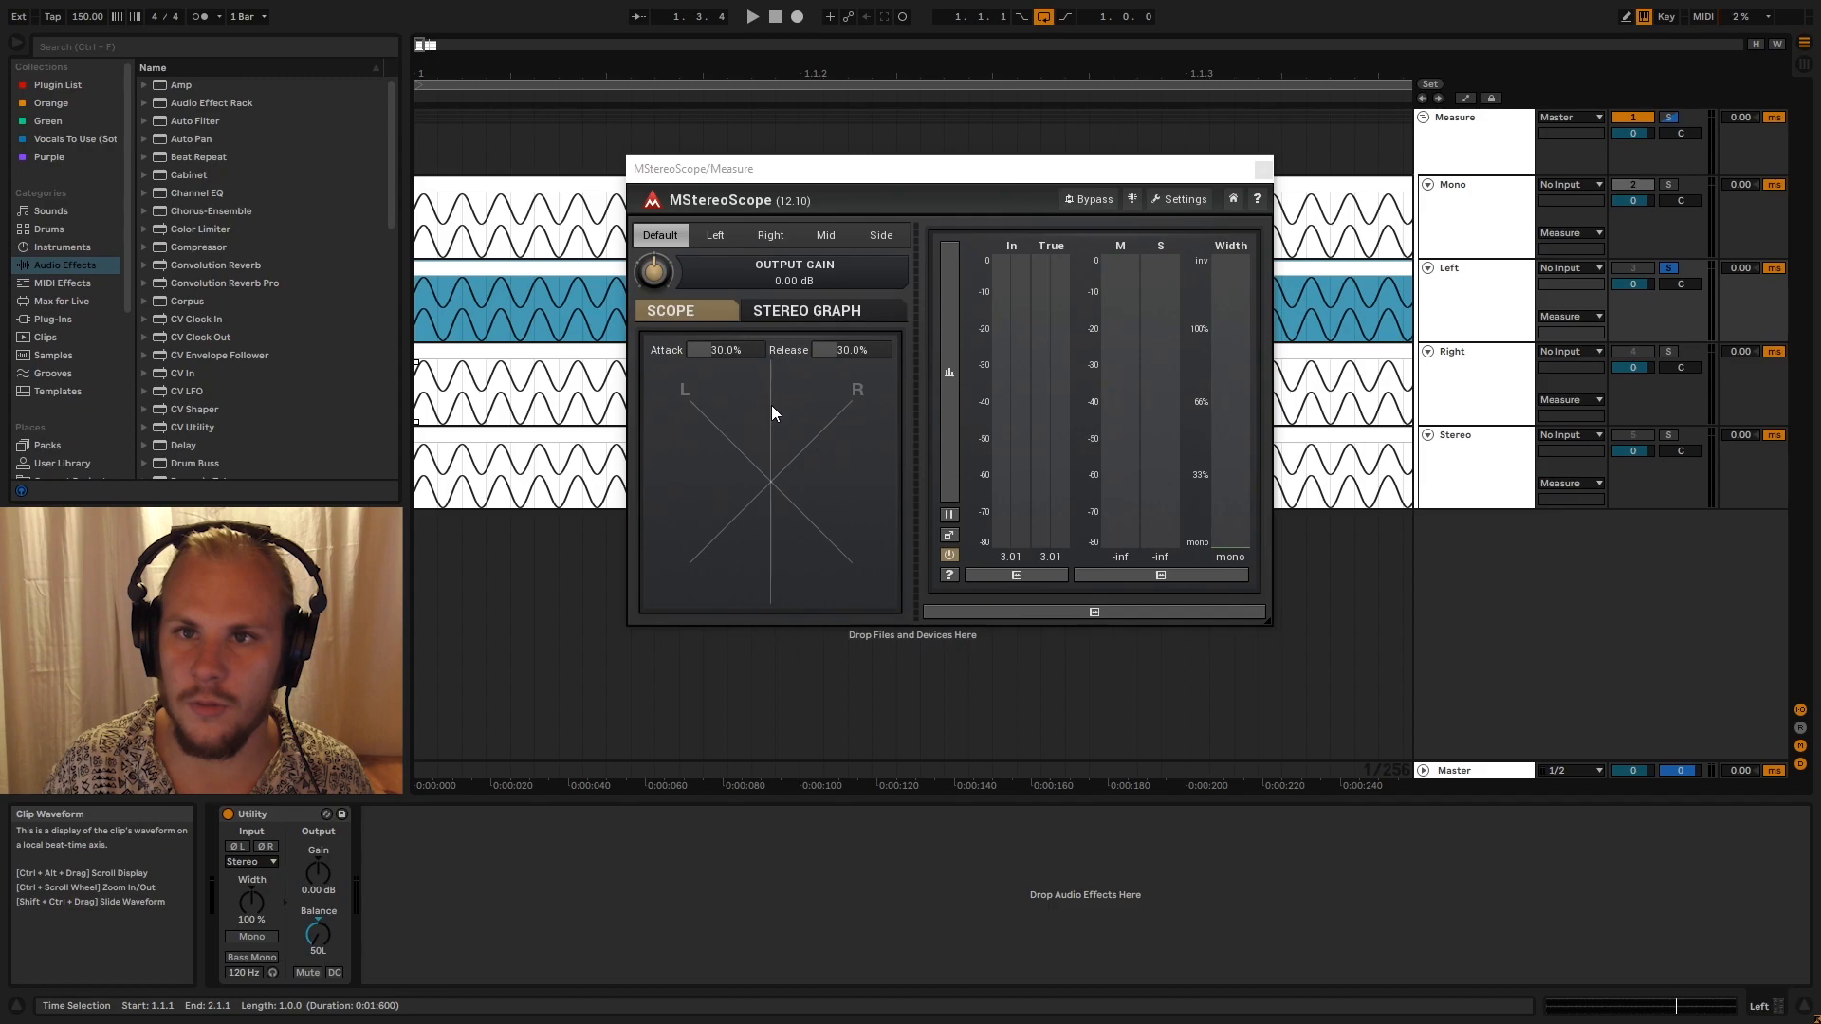
click(487, 201)
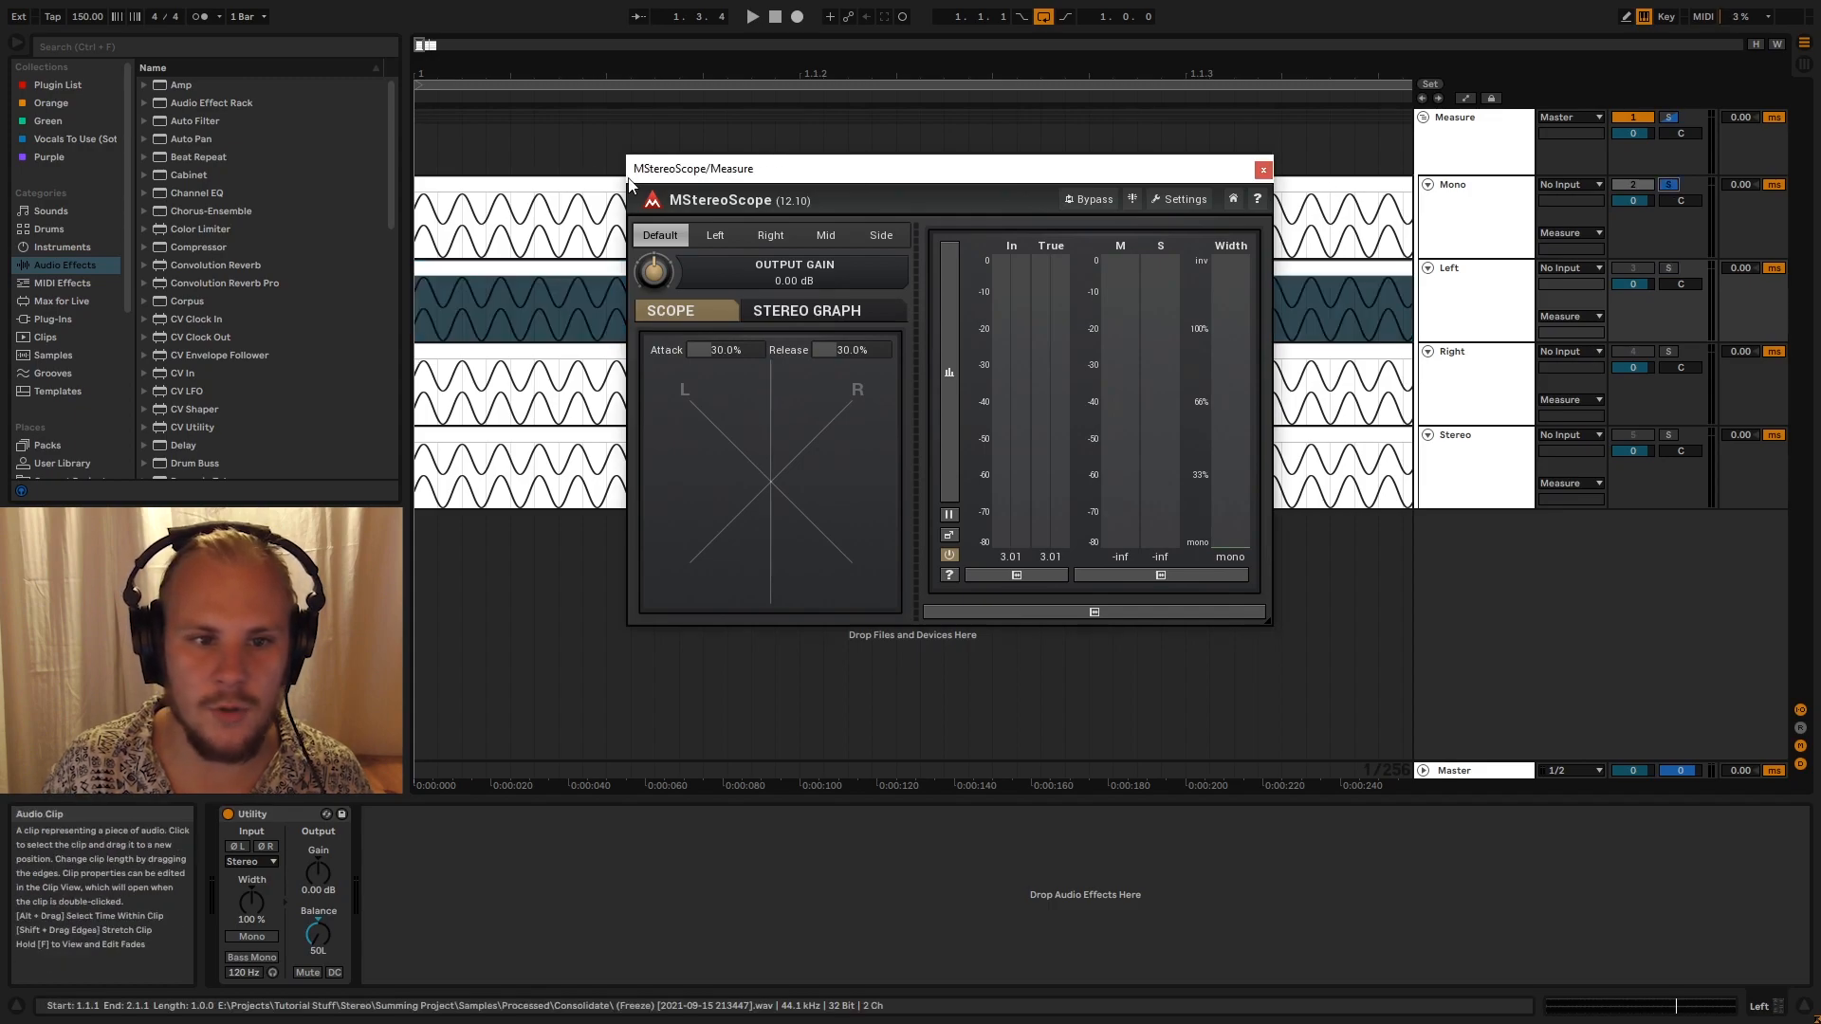
click(497, 202)
key(space)
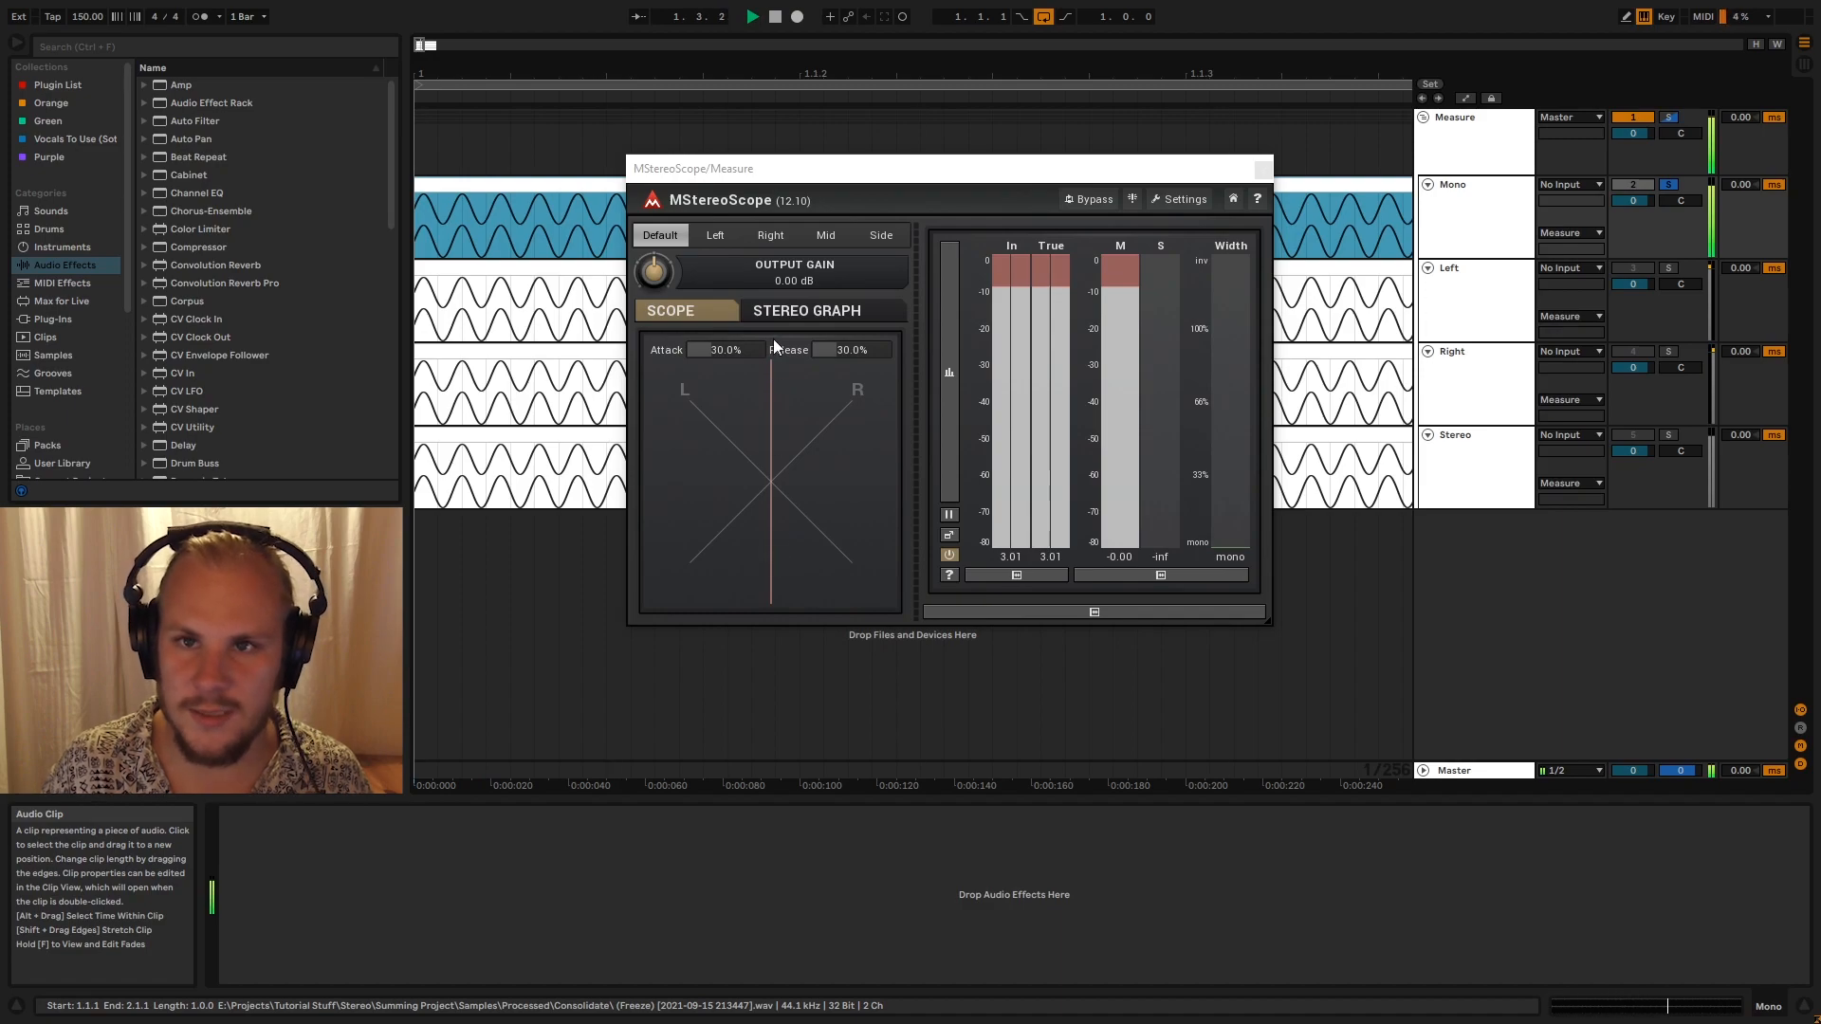
key(space)
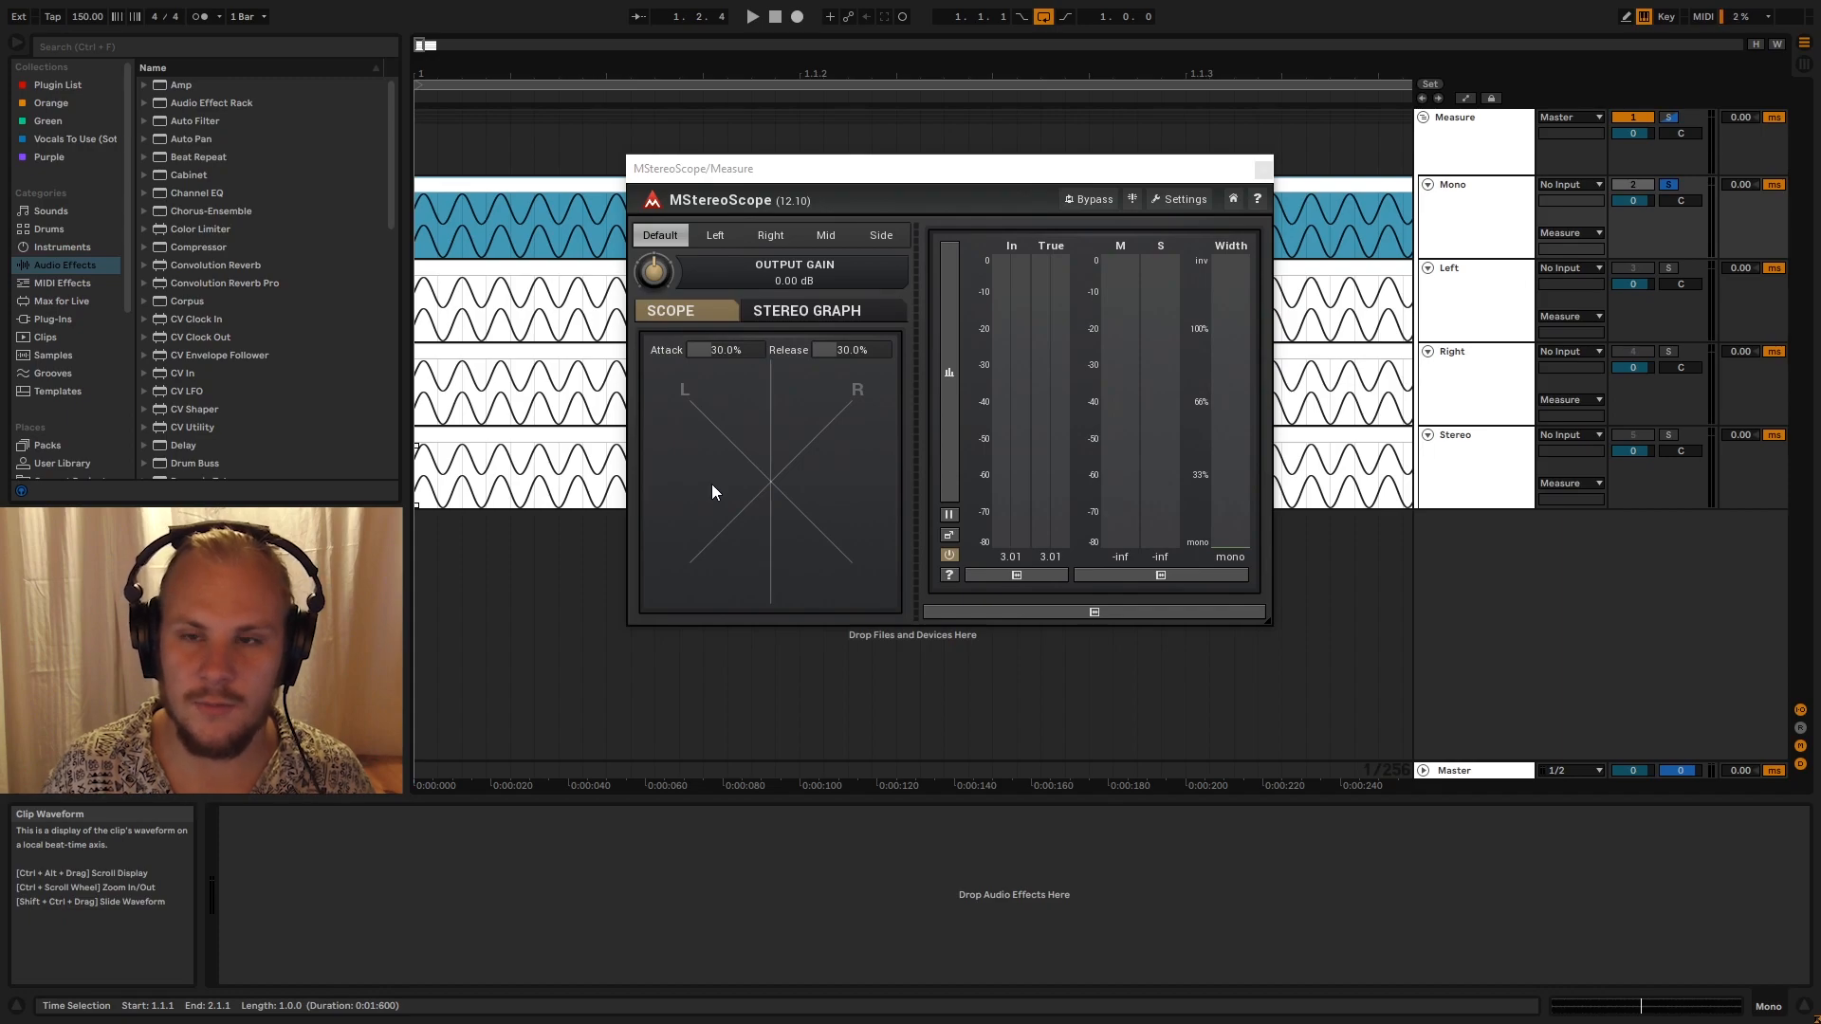
Solo the Stereo track, reopen MStereoScope on the Measure group and play the phase-inverted sine through it
click(1460, 474)
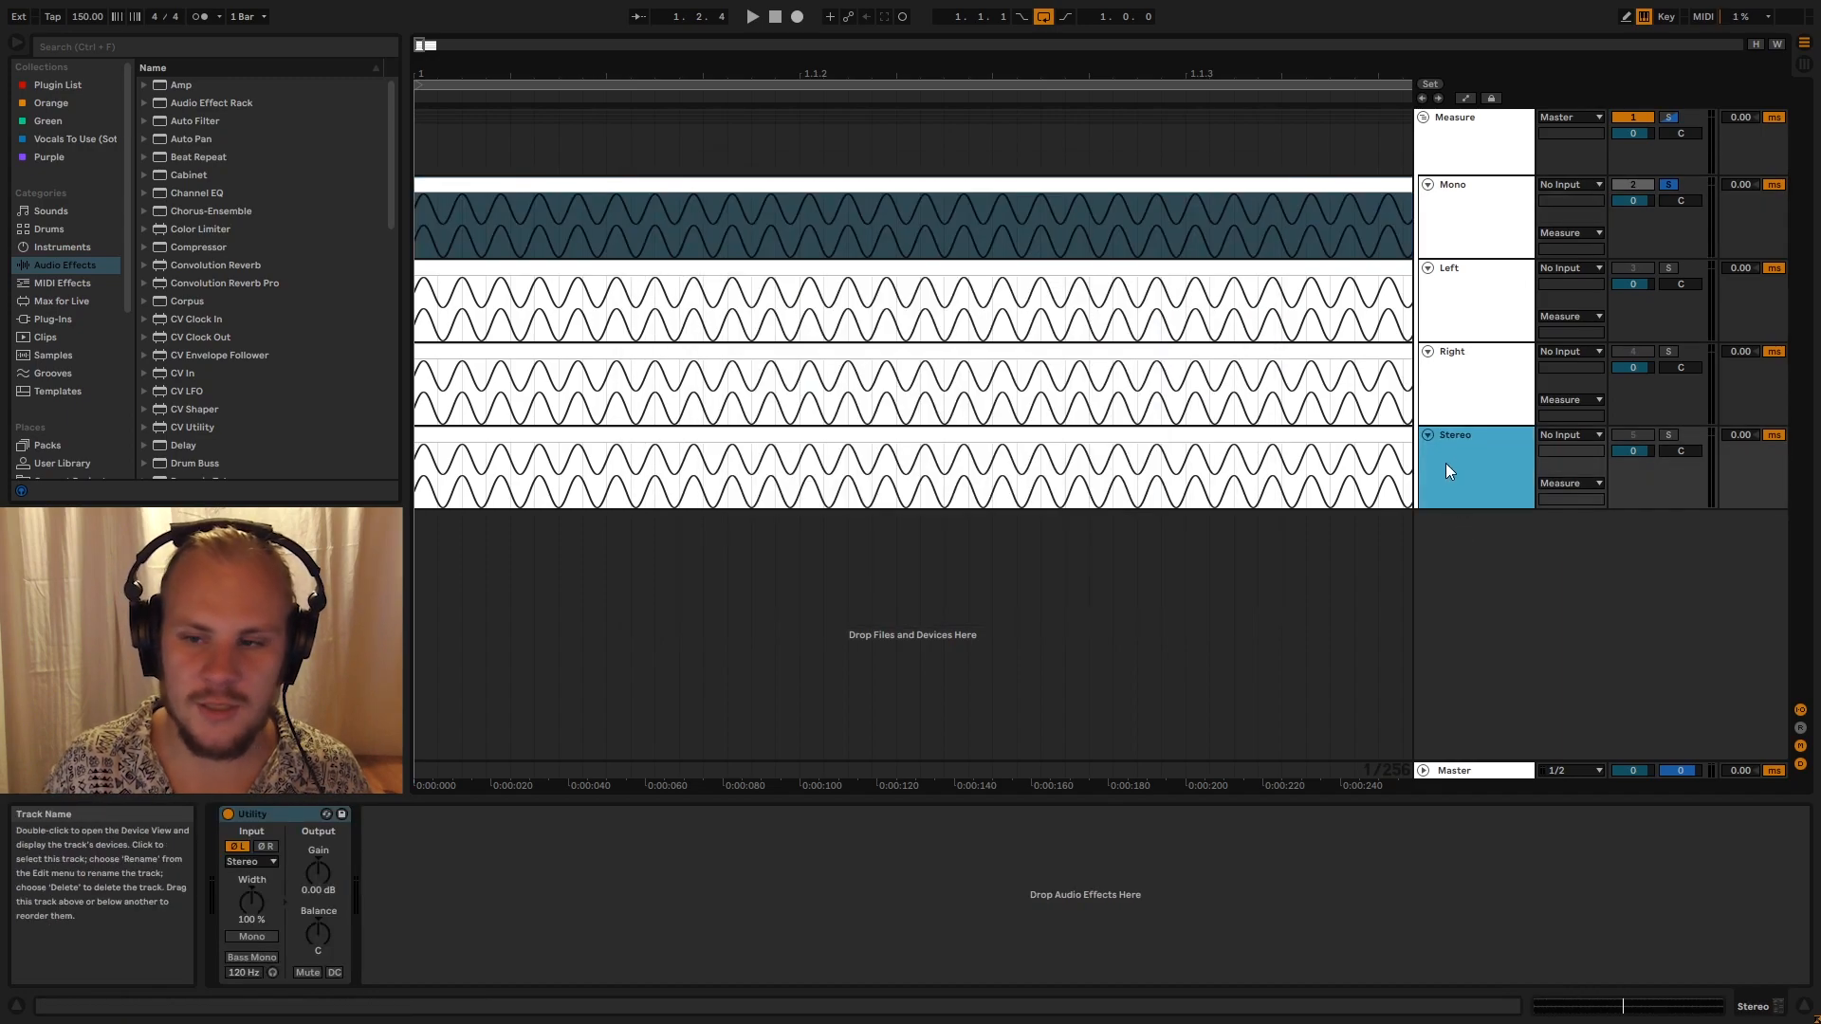
click(1481, 150)
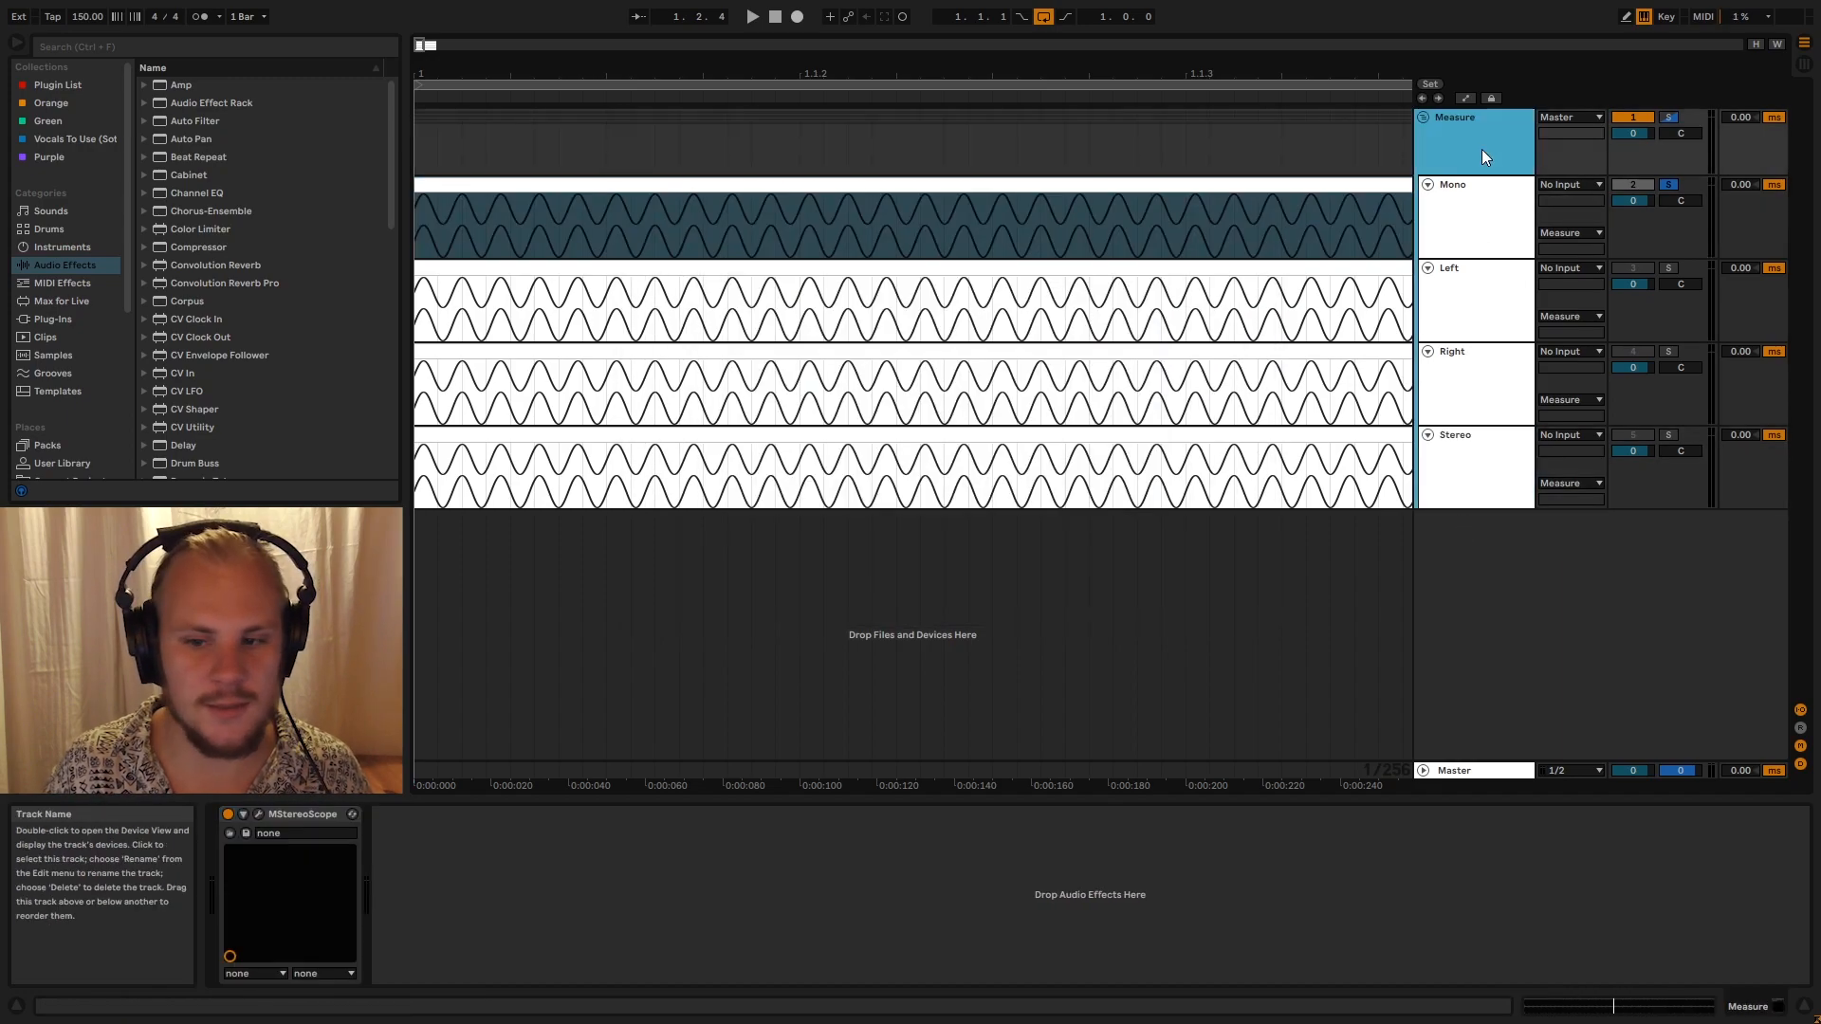
click(1669, 435)
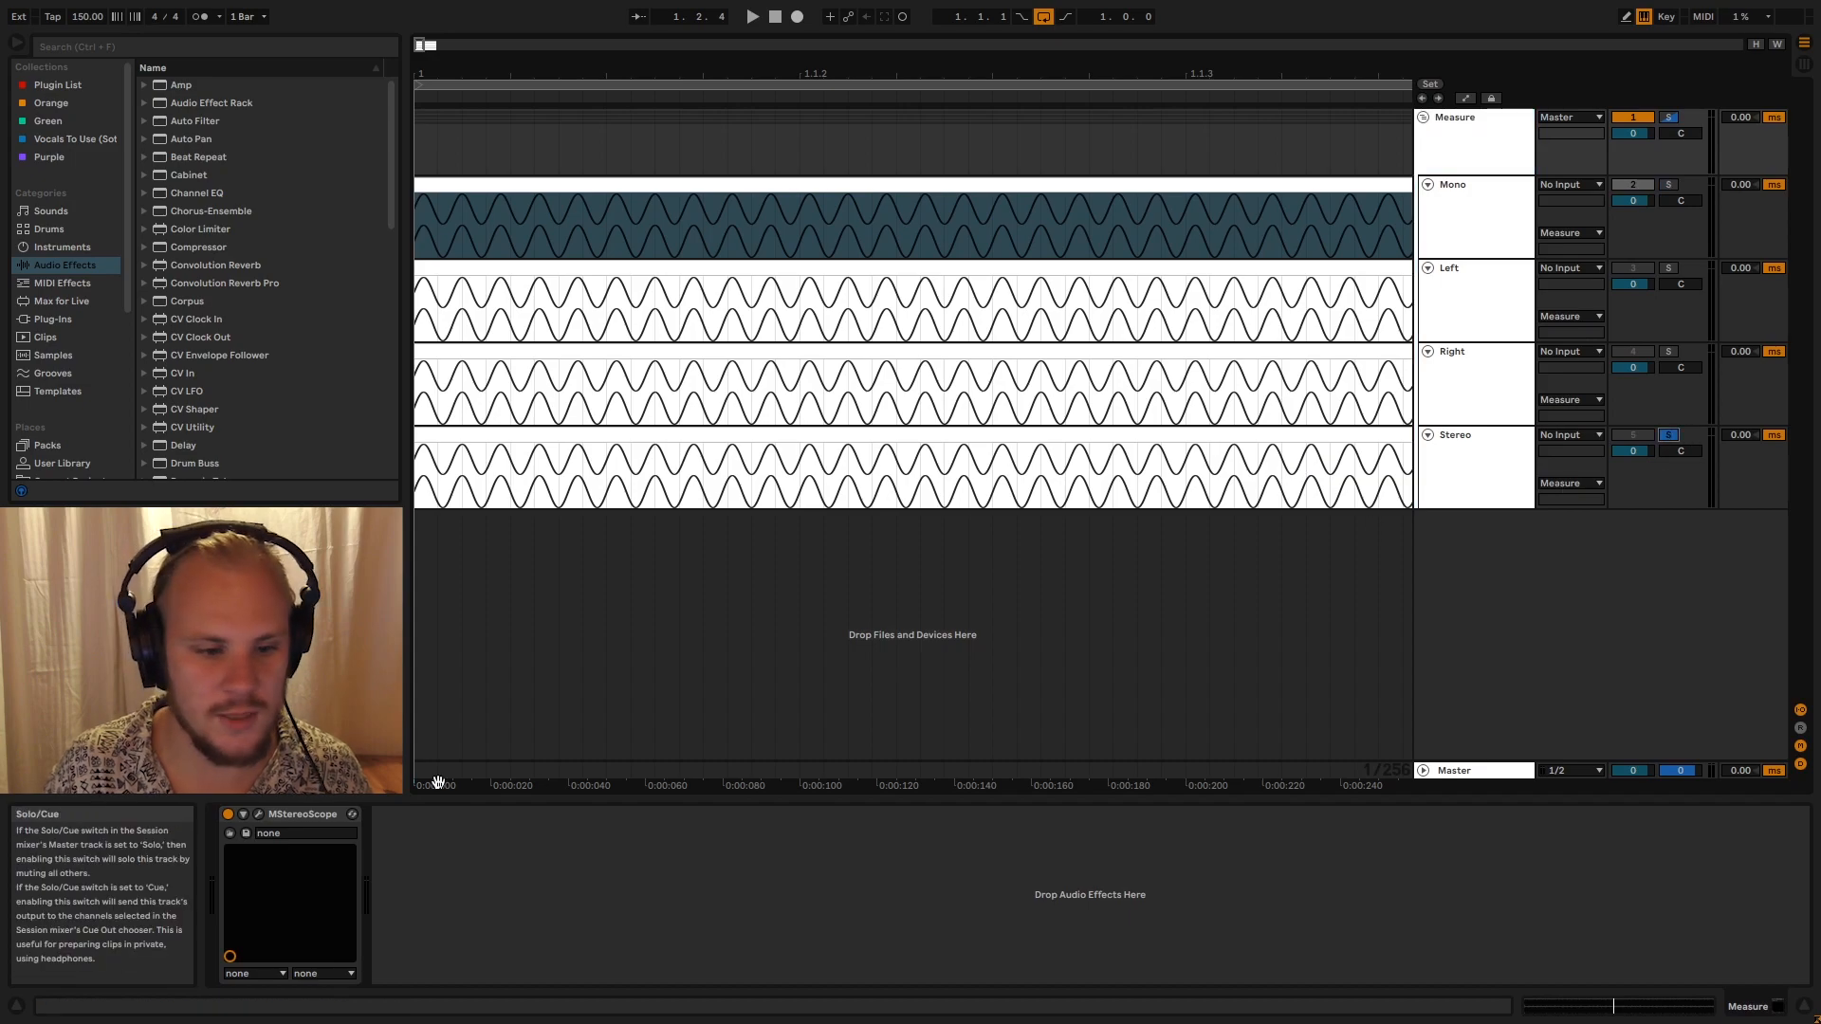
click(269, 814)
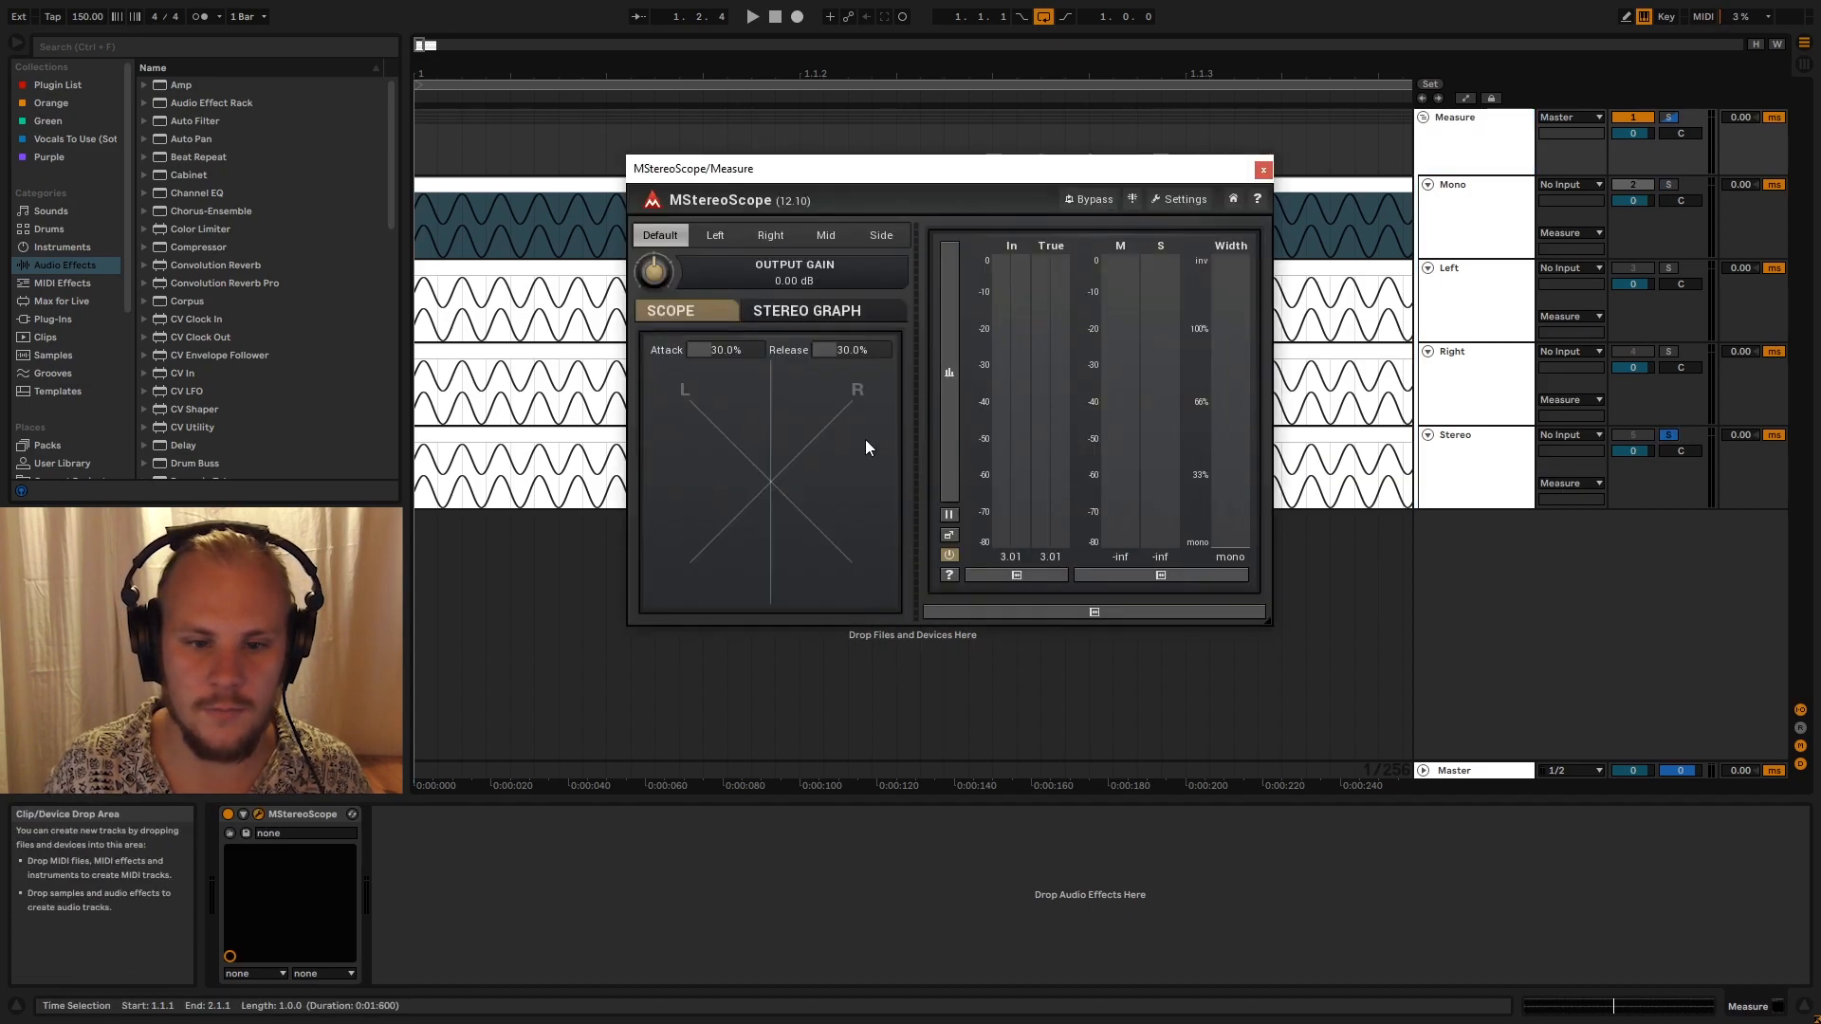
key(space)
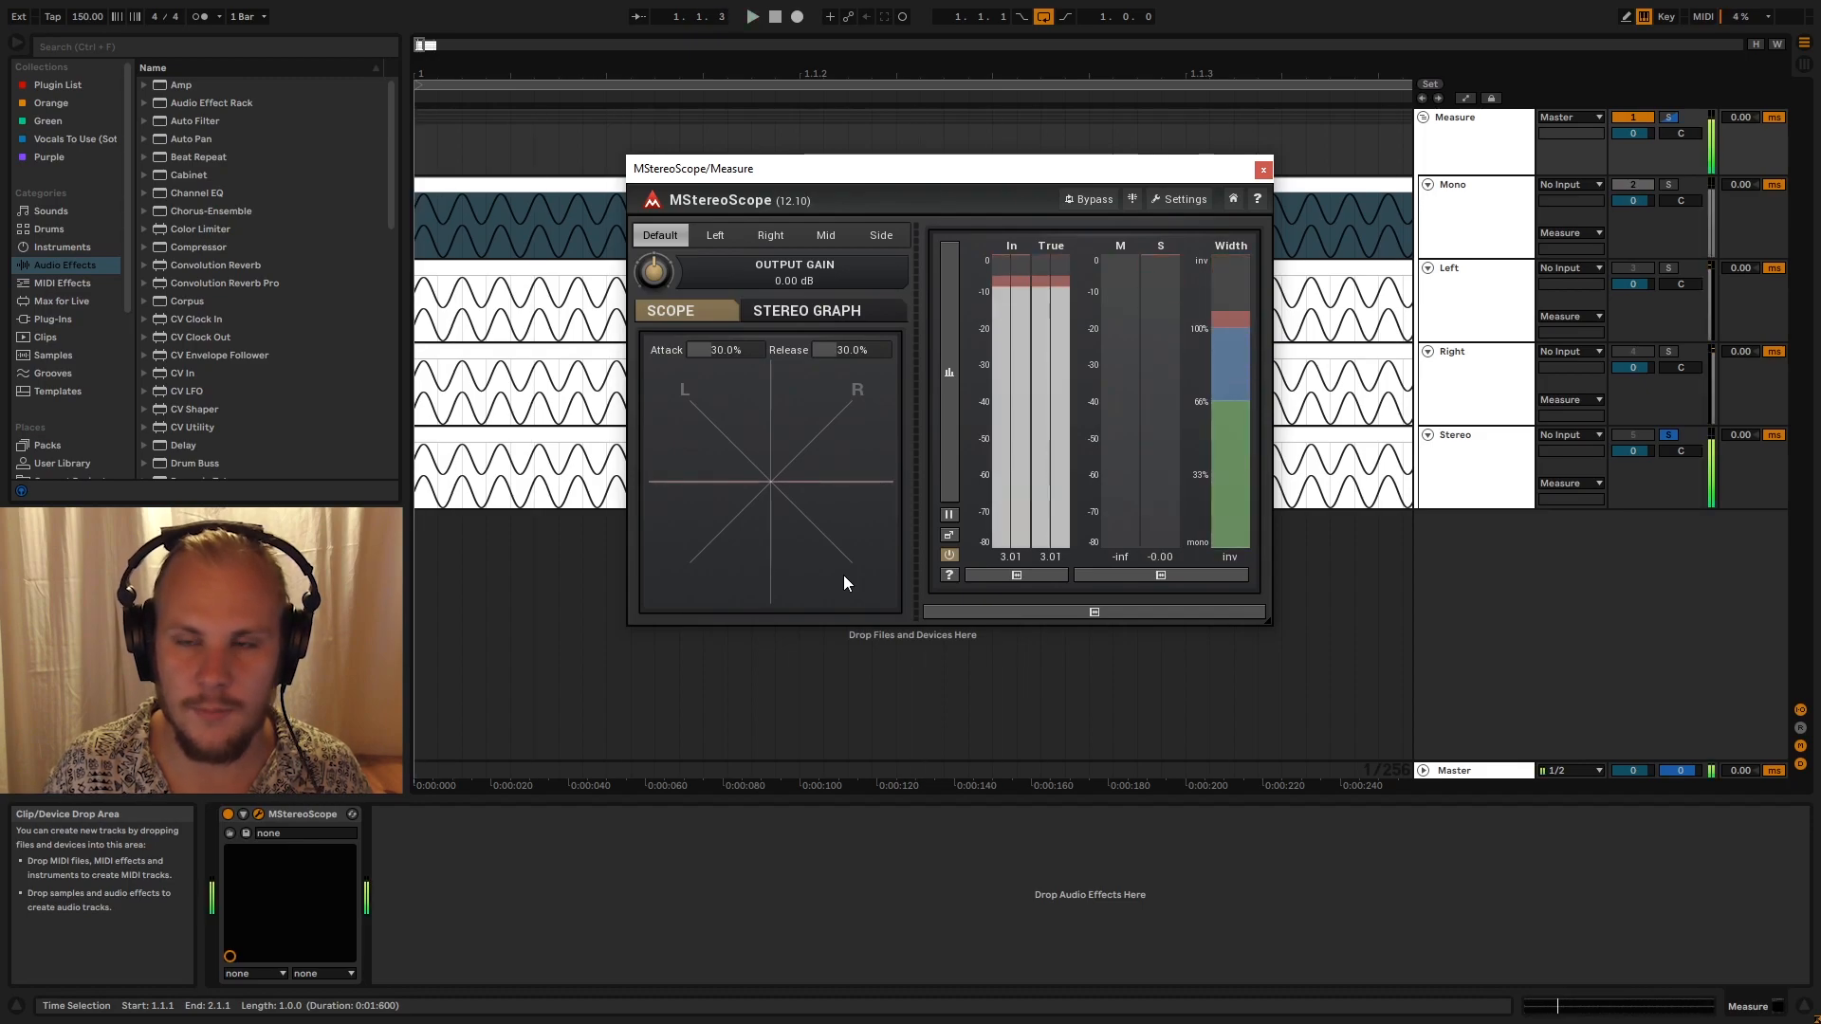
key(space)
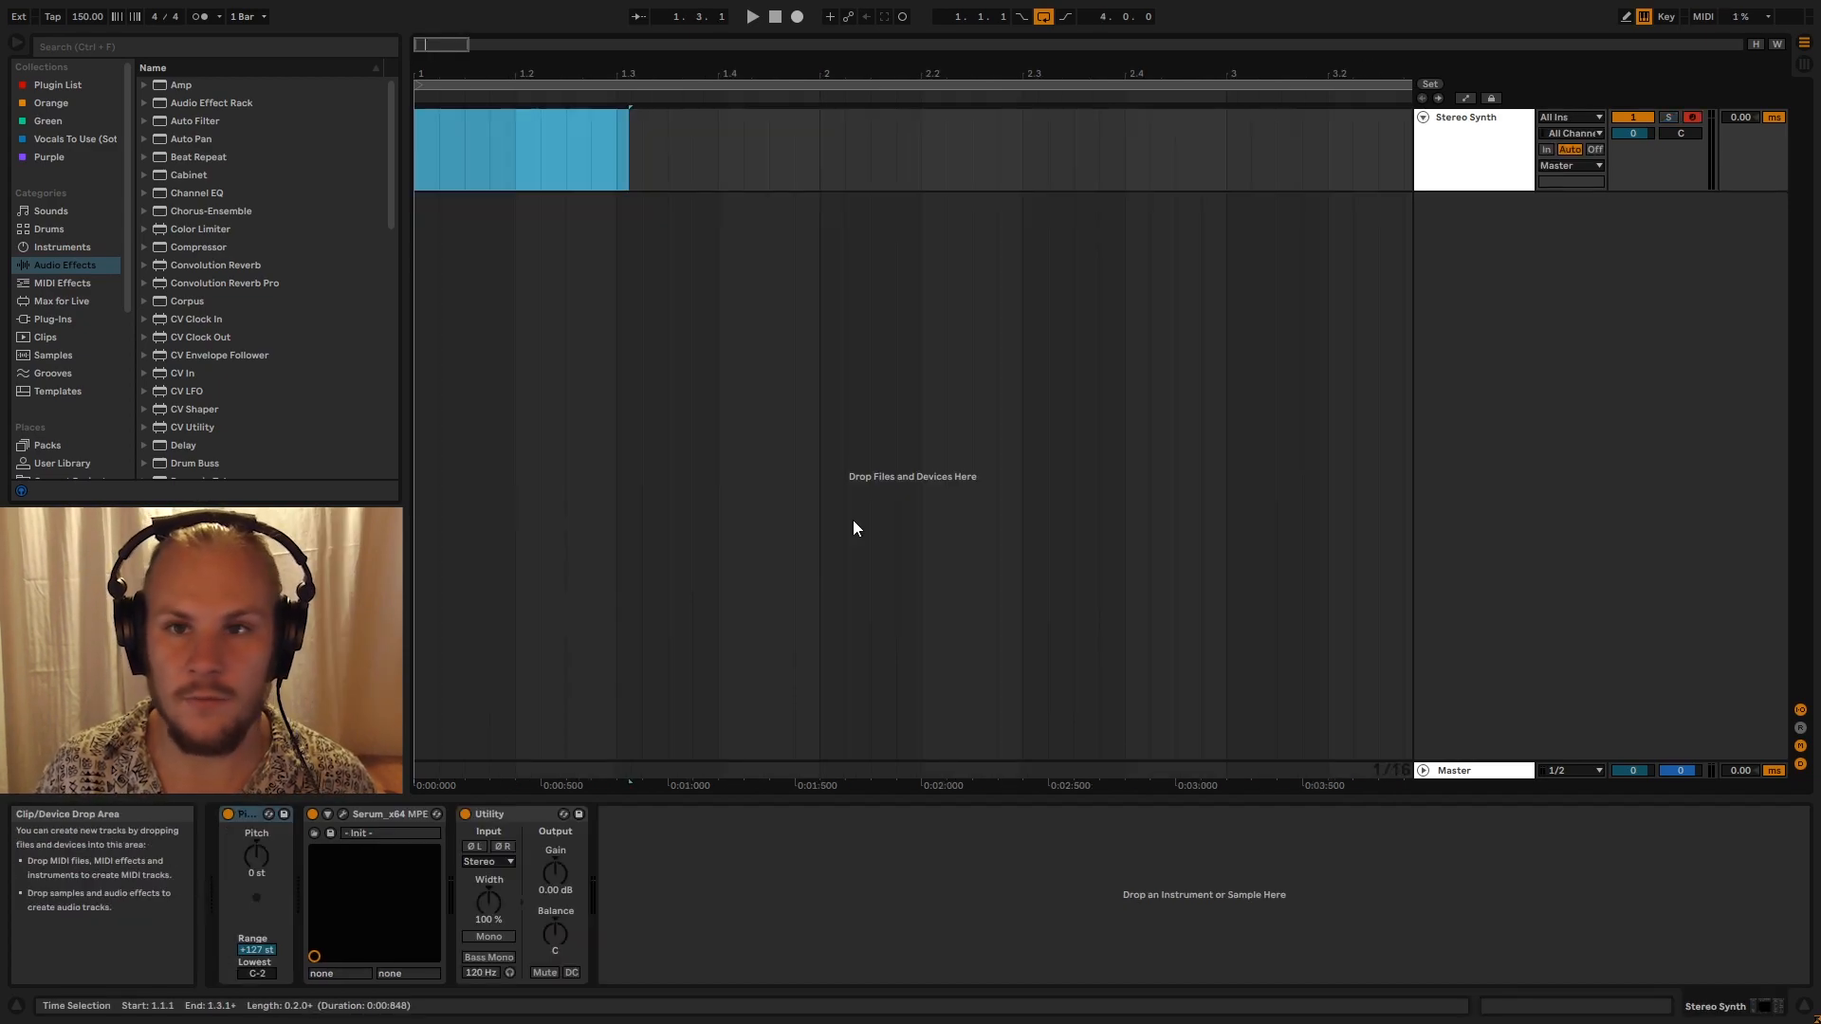
Adjust the Utility's stereo Width on the Stereo Synth track while the synth plays
click(491, 902)
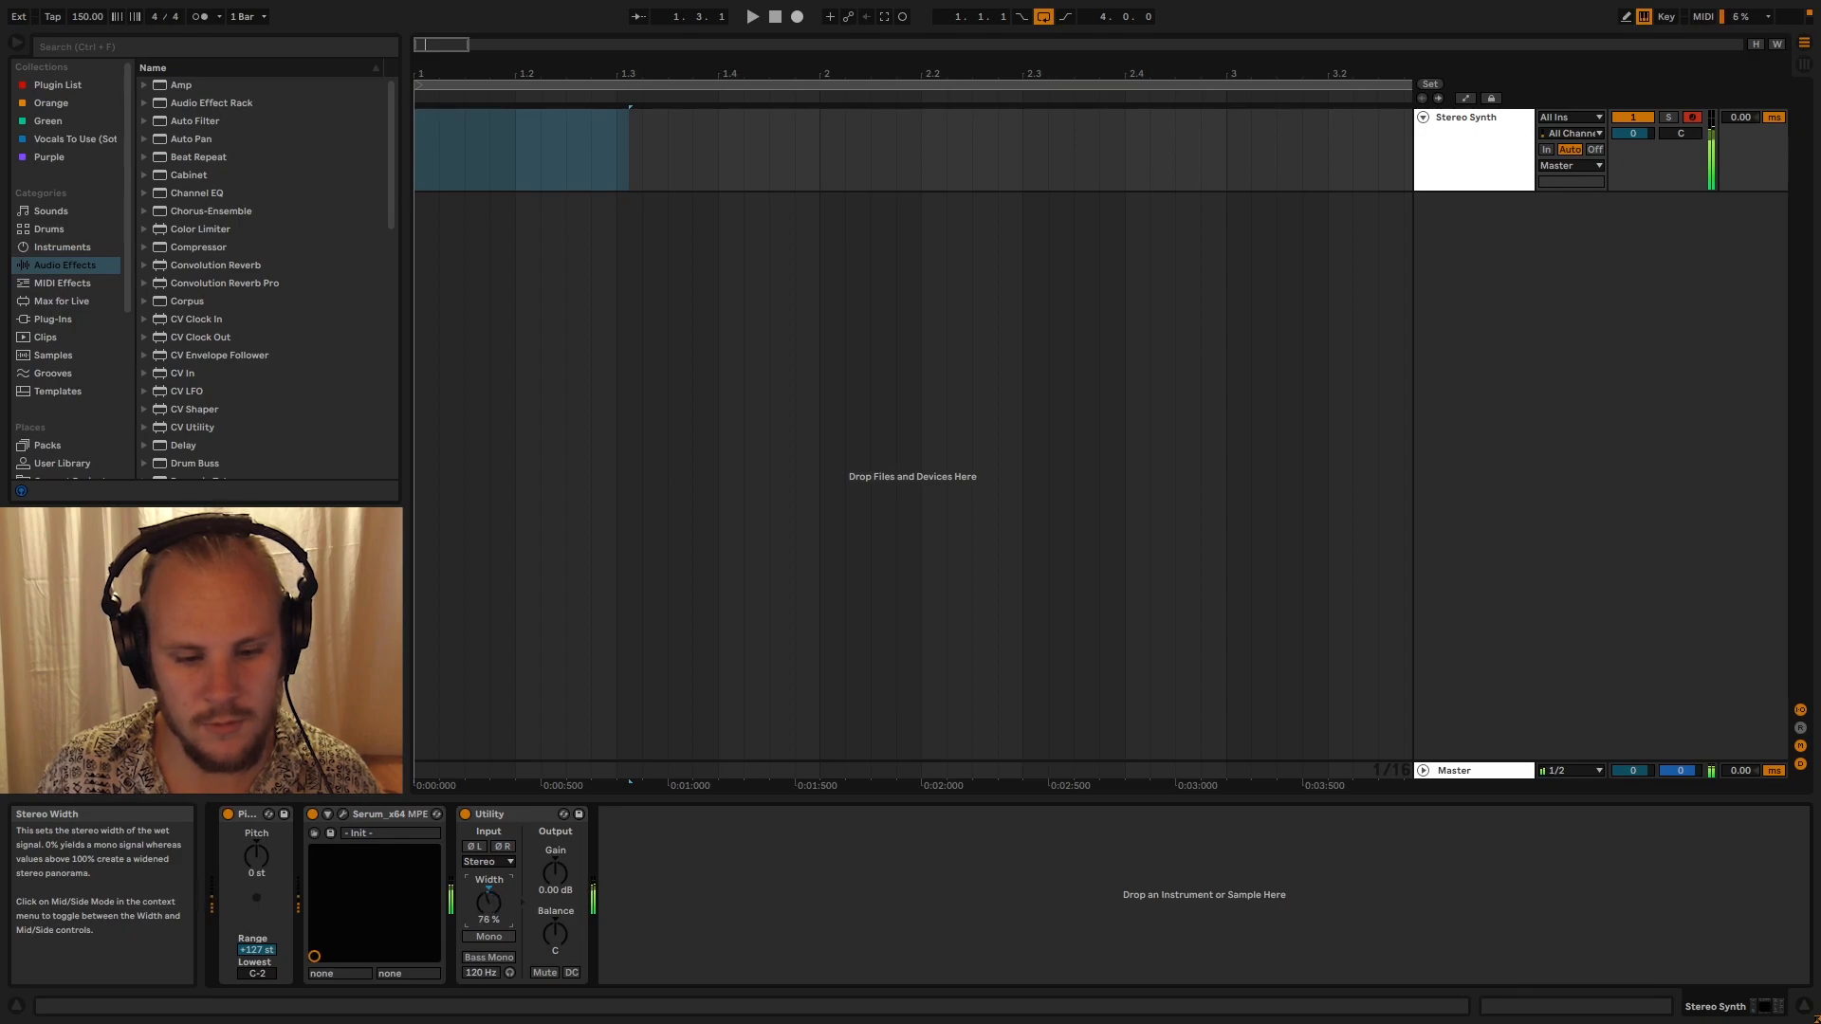
drag(495, 898, 495, 914)
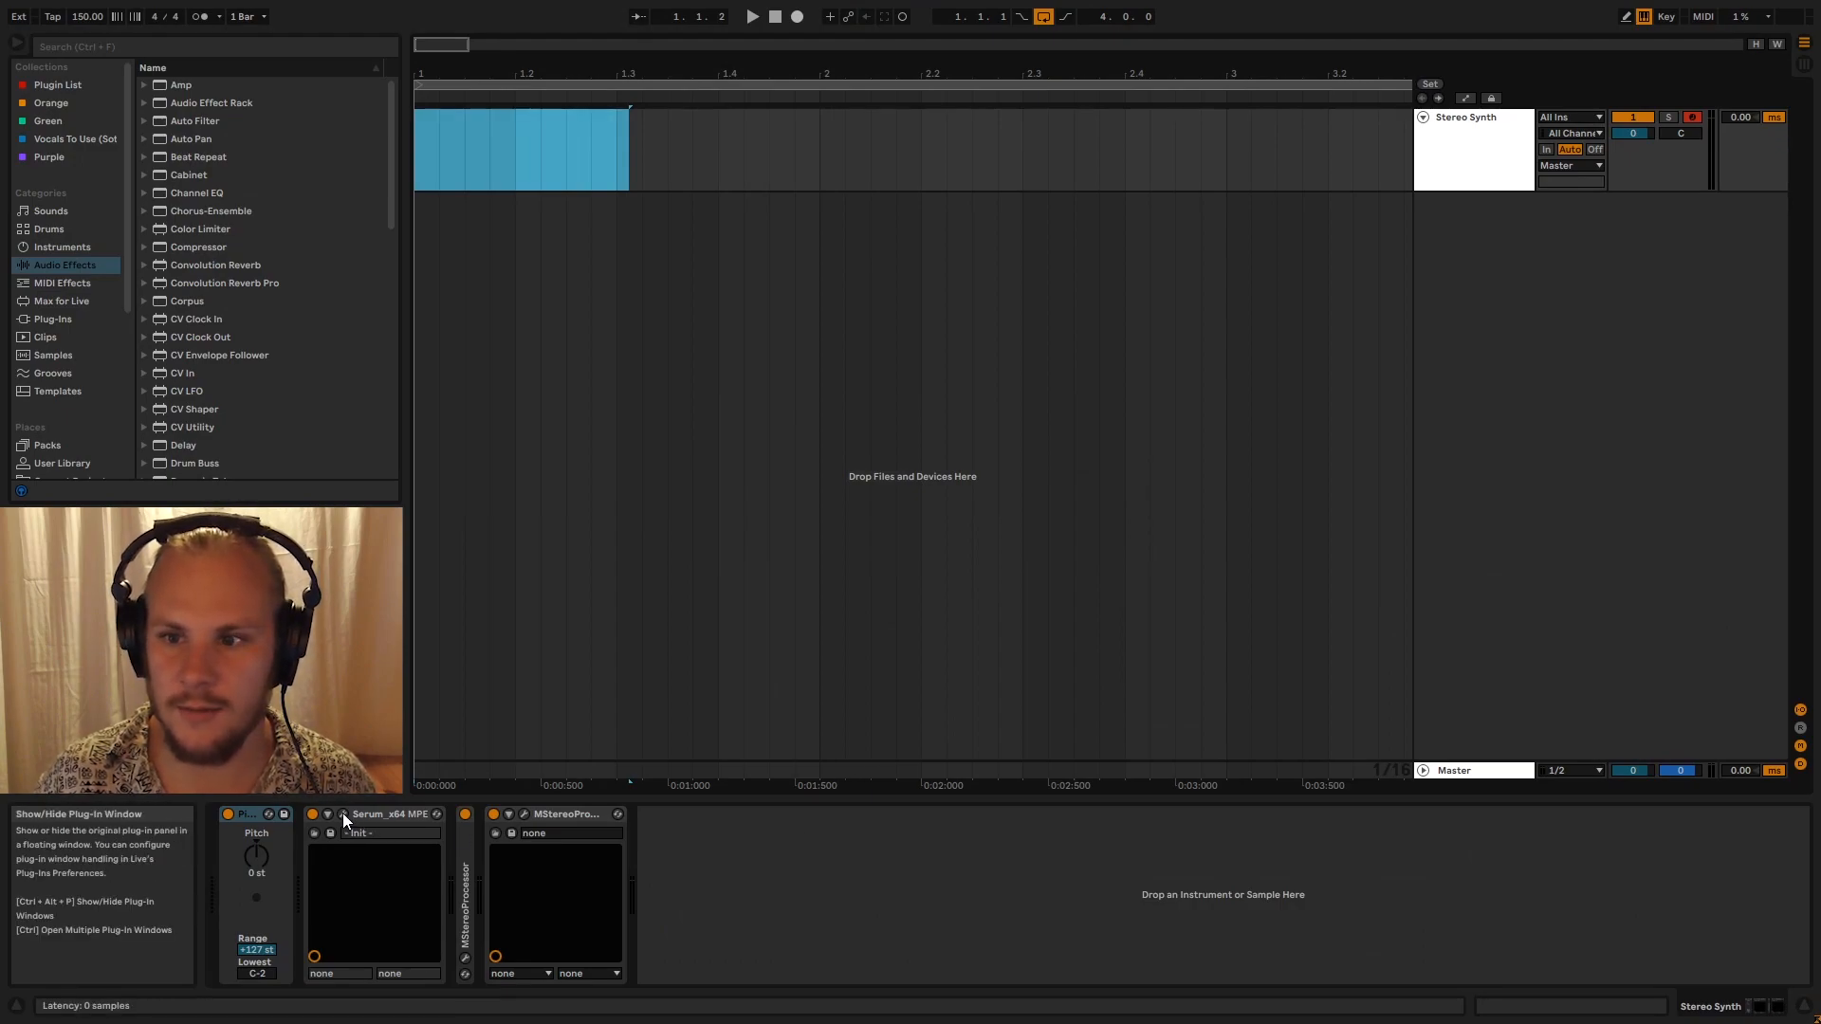
Play a note on the Stereo Synth, then open the expanded MStereoProcessor and reposition its window over the arrangement
click(1255, 395)
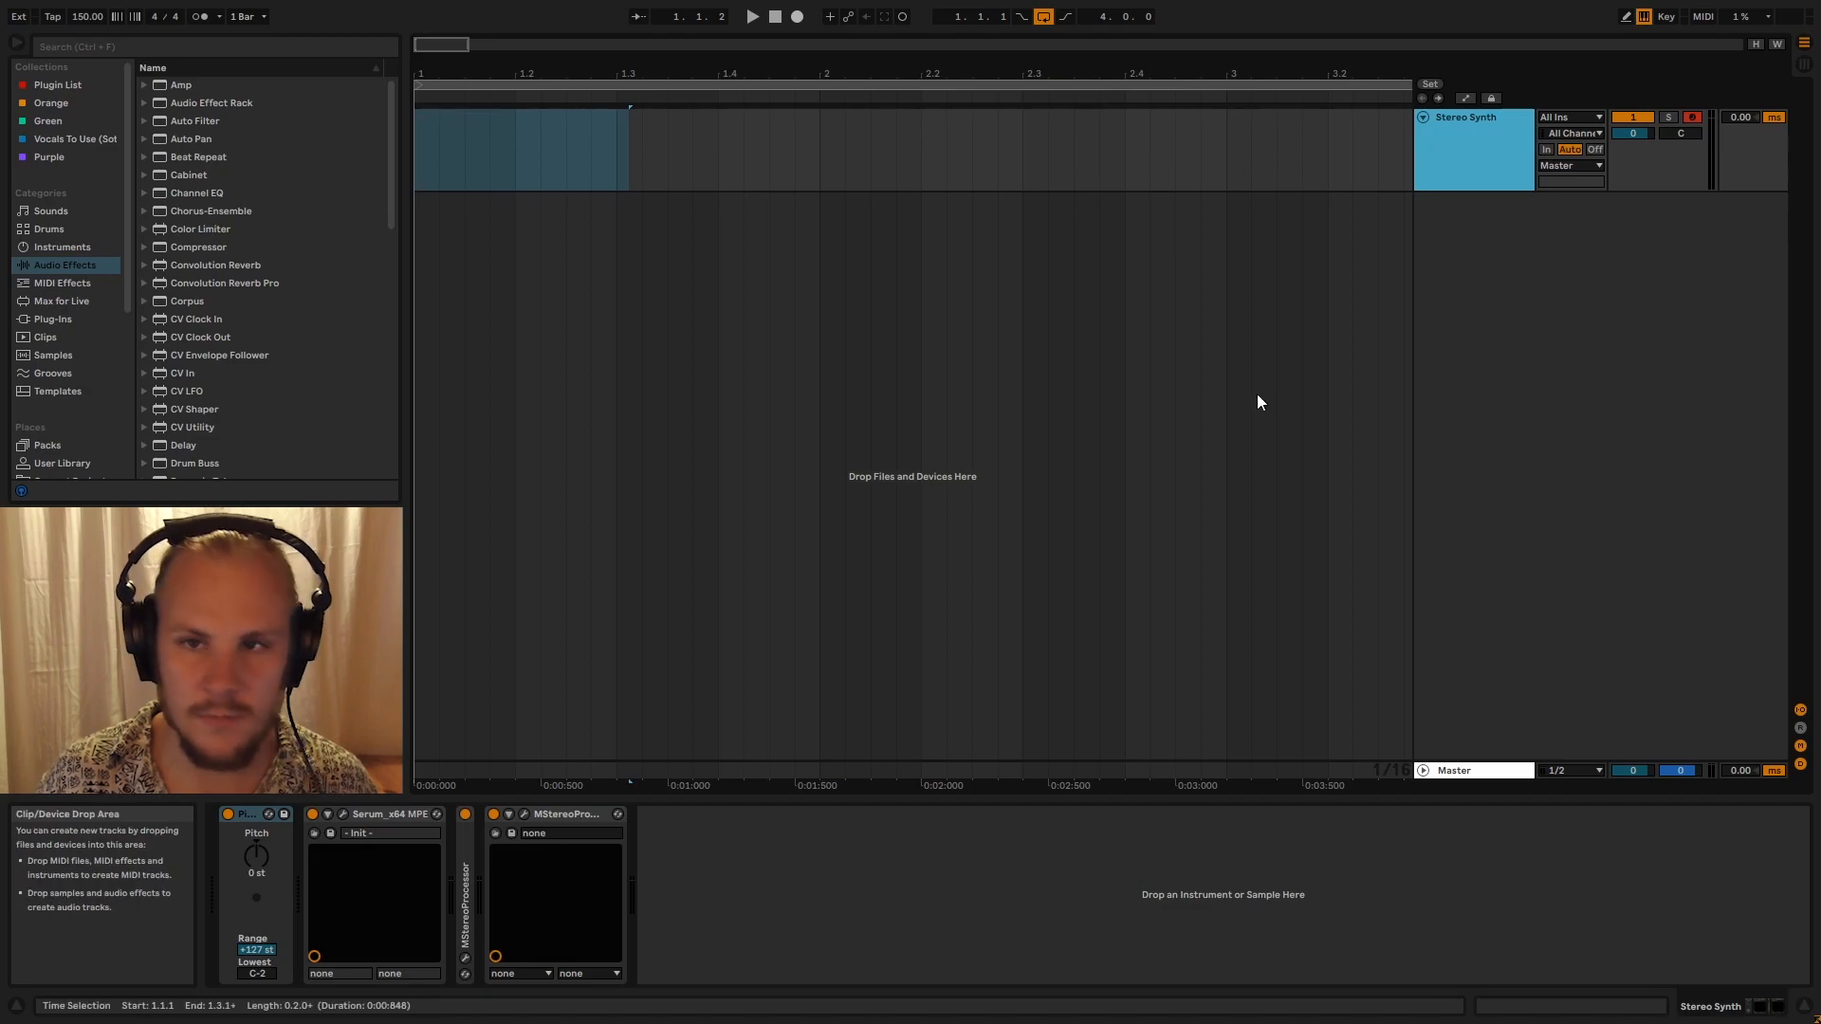
key(a)
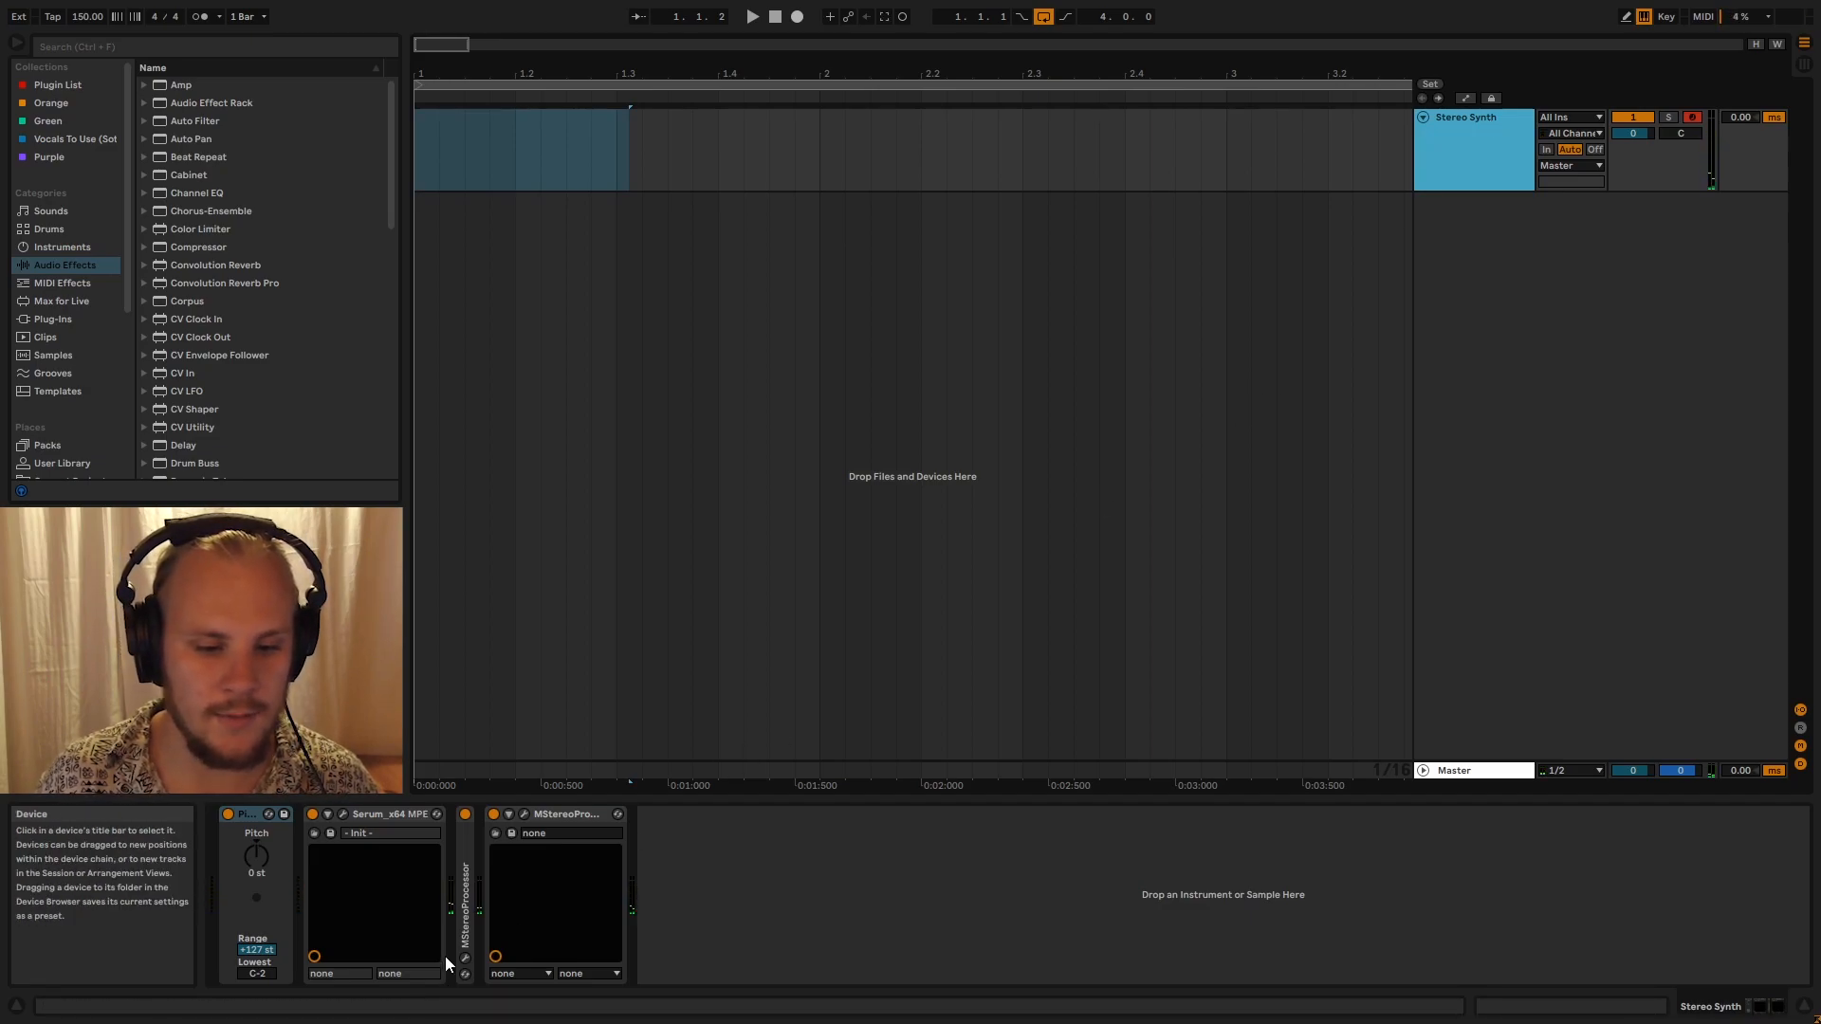
click(524, 815)
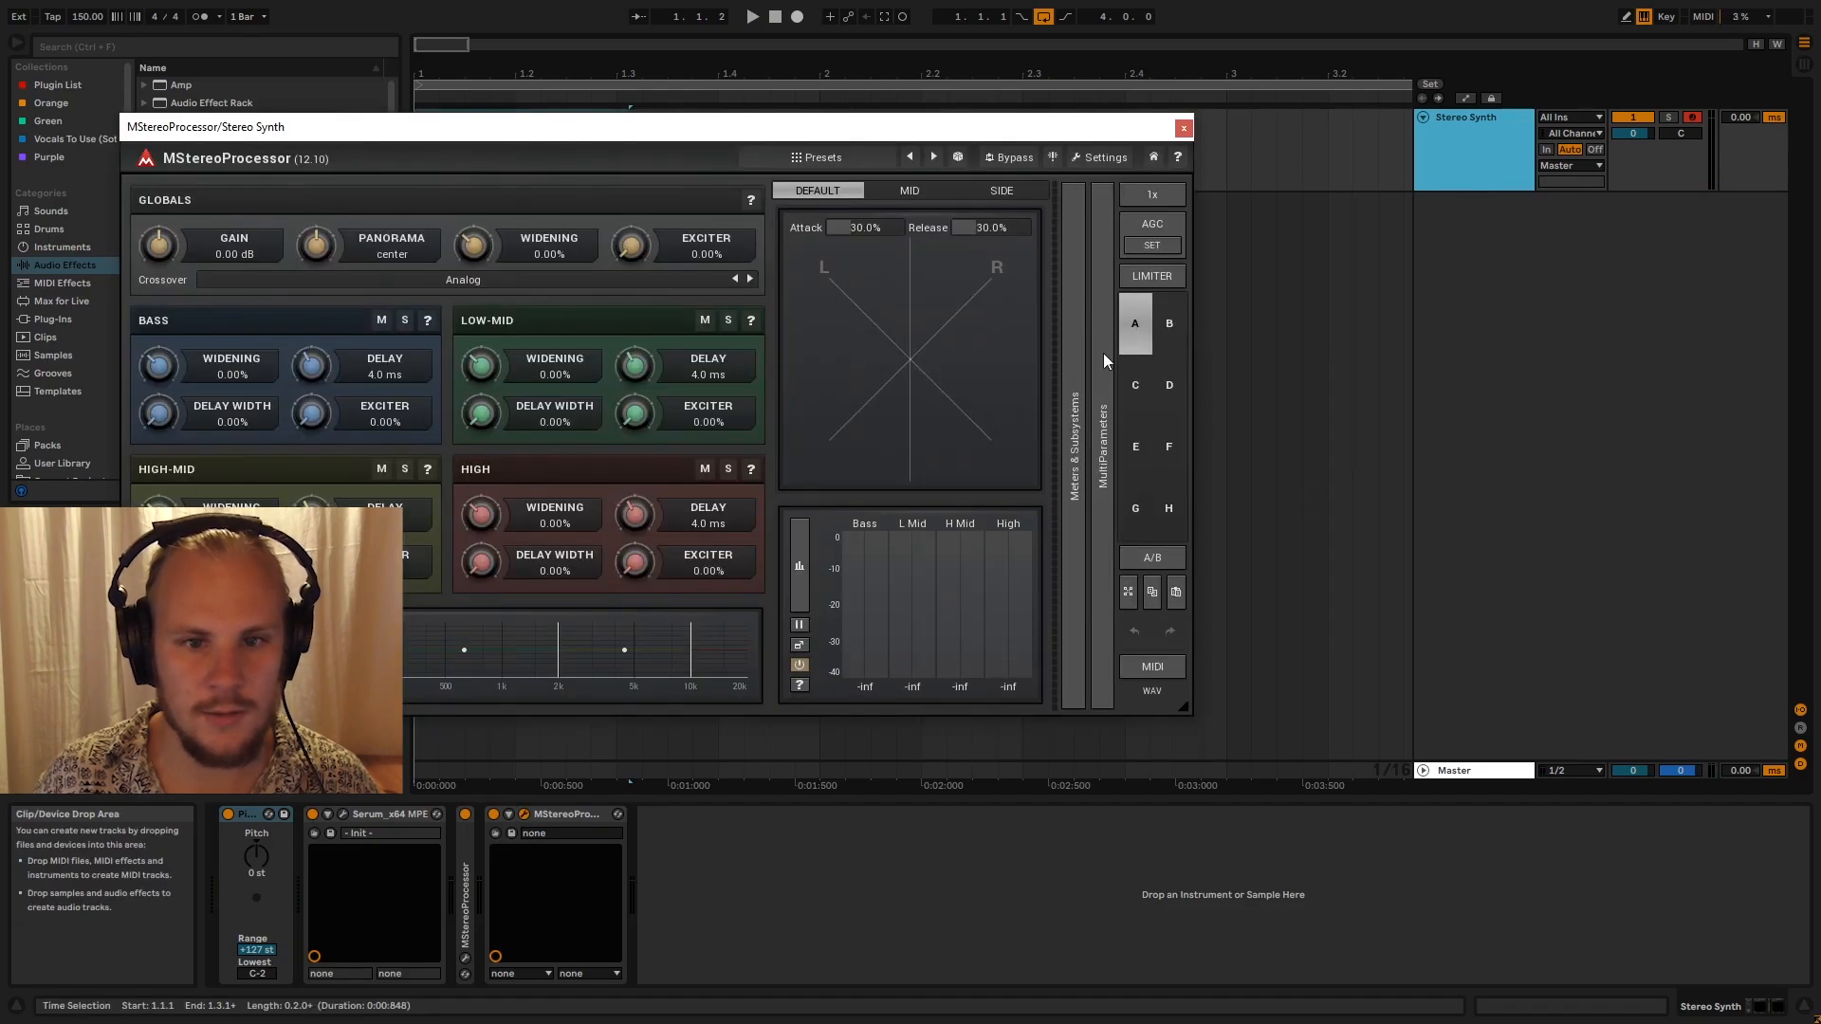
drag(788, 131, 1216, 116)
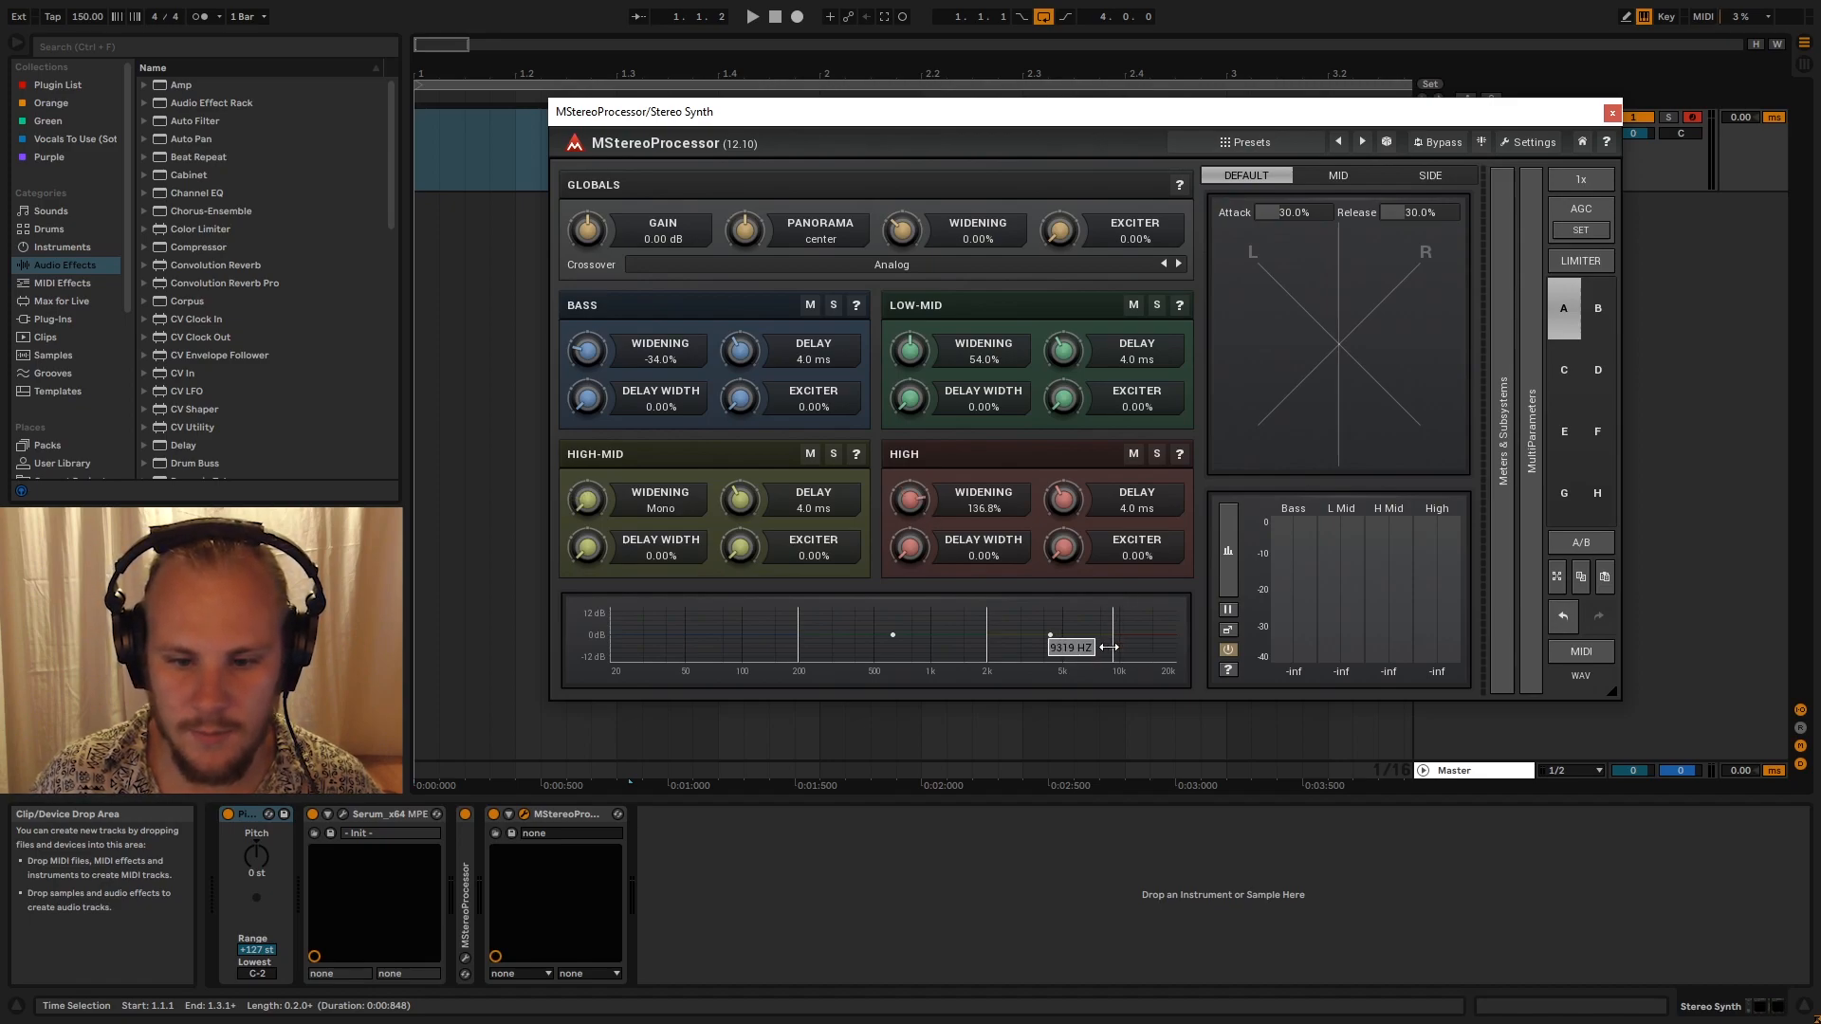
Shift MStereoProcessor's crossover frequency down, then sweep the Low-Mid widening to Mono and back up and adjust the High widening while playing
drag(985, 640, 816, 640)
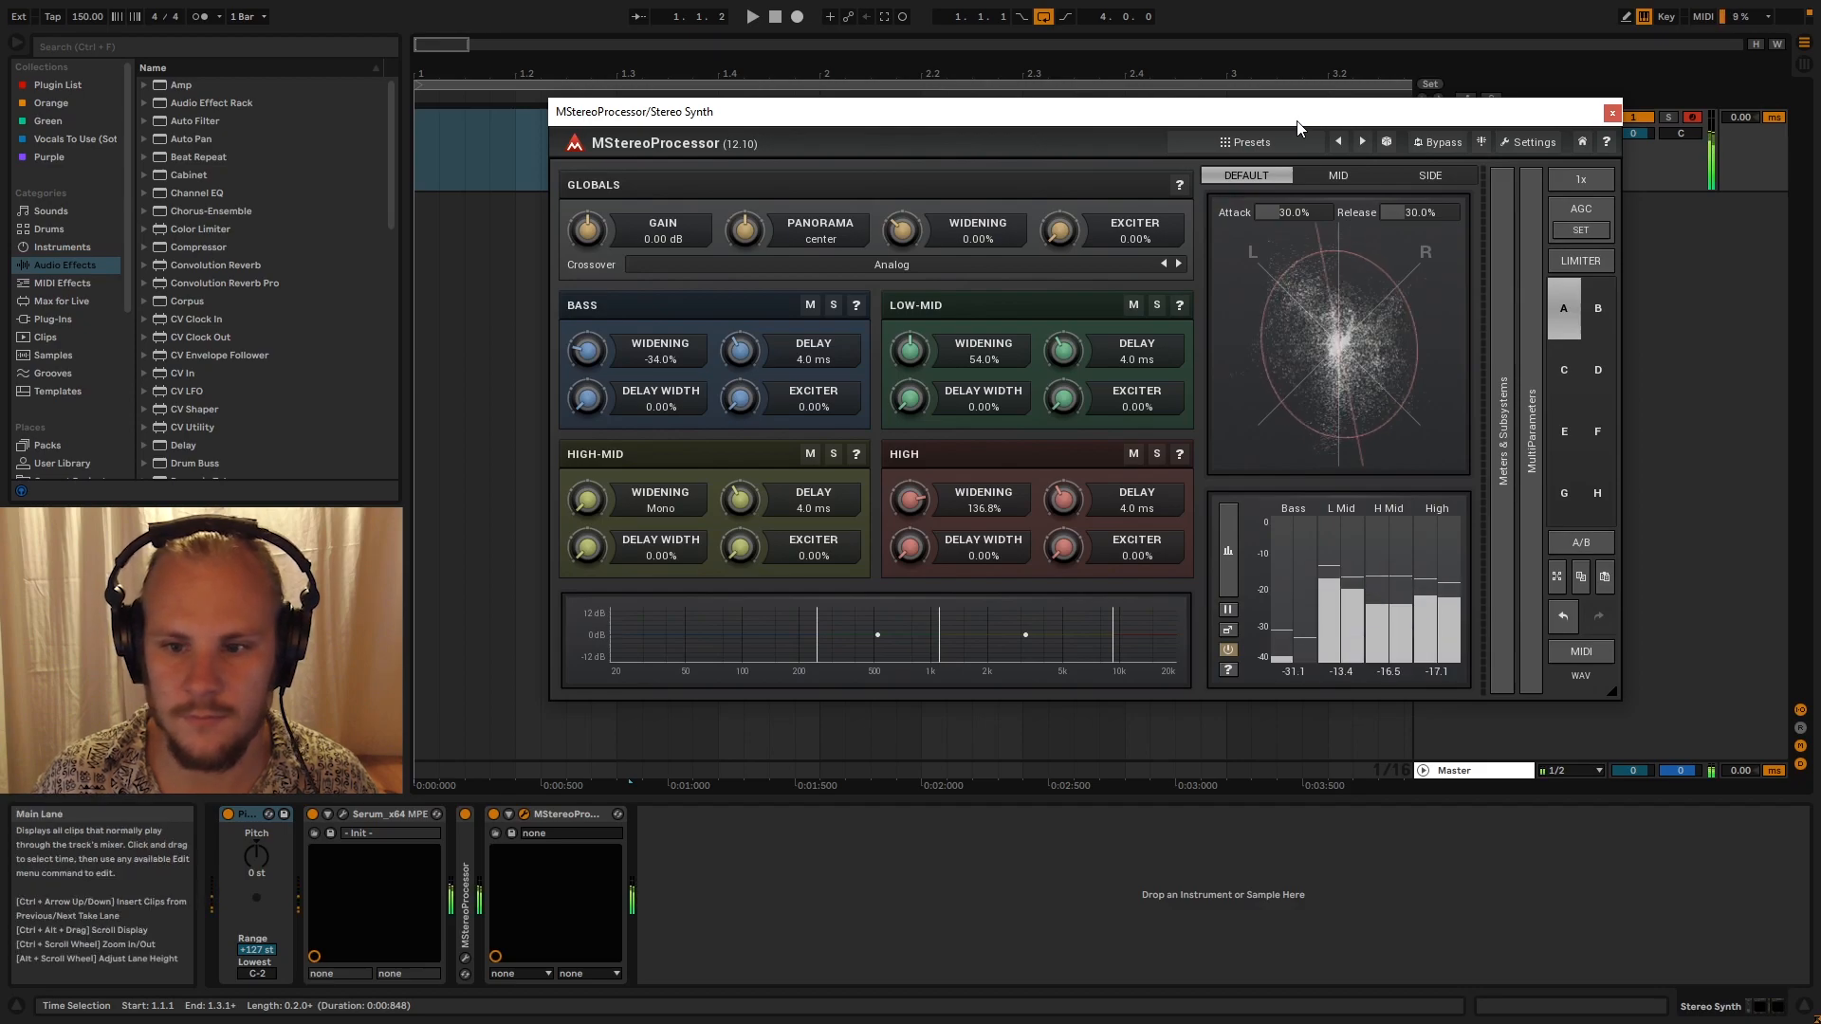
drag(913, 349, 912, 474)
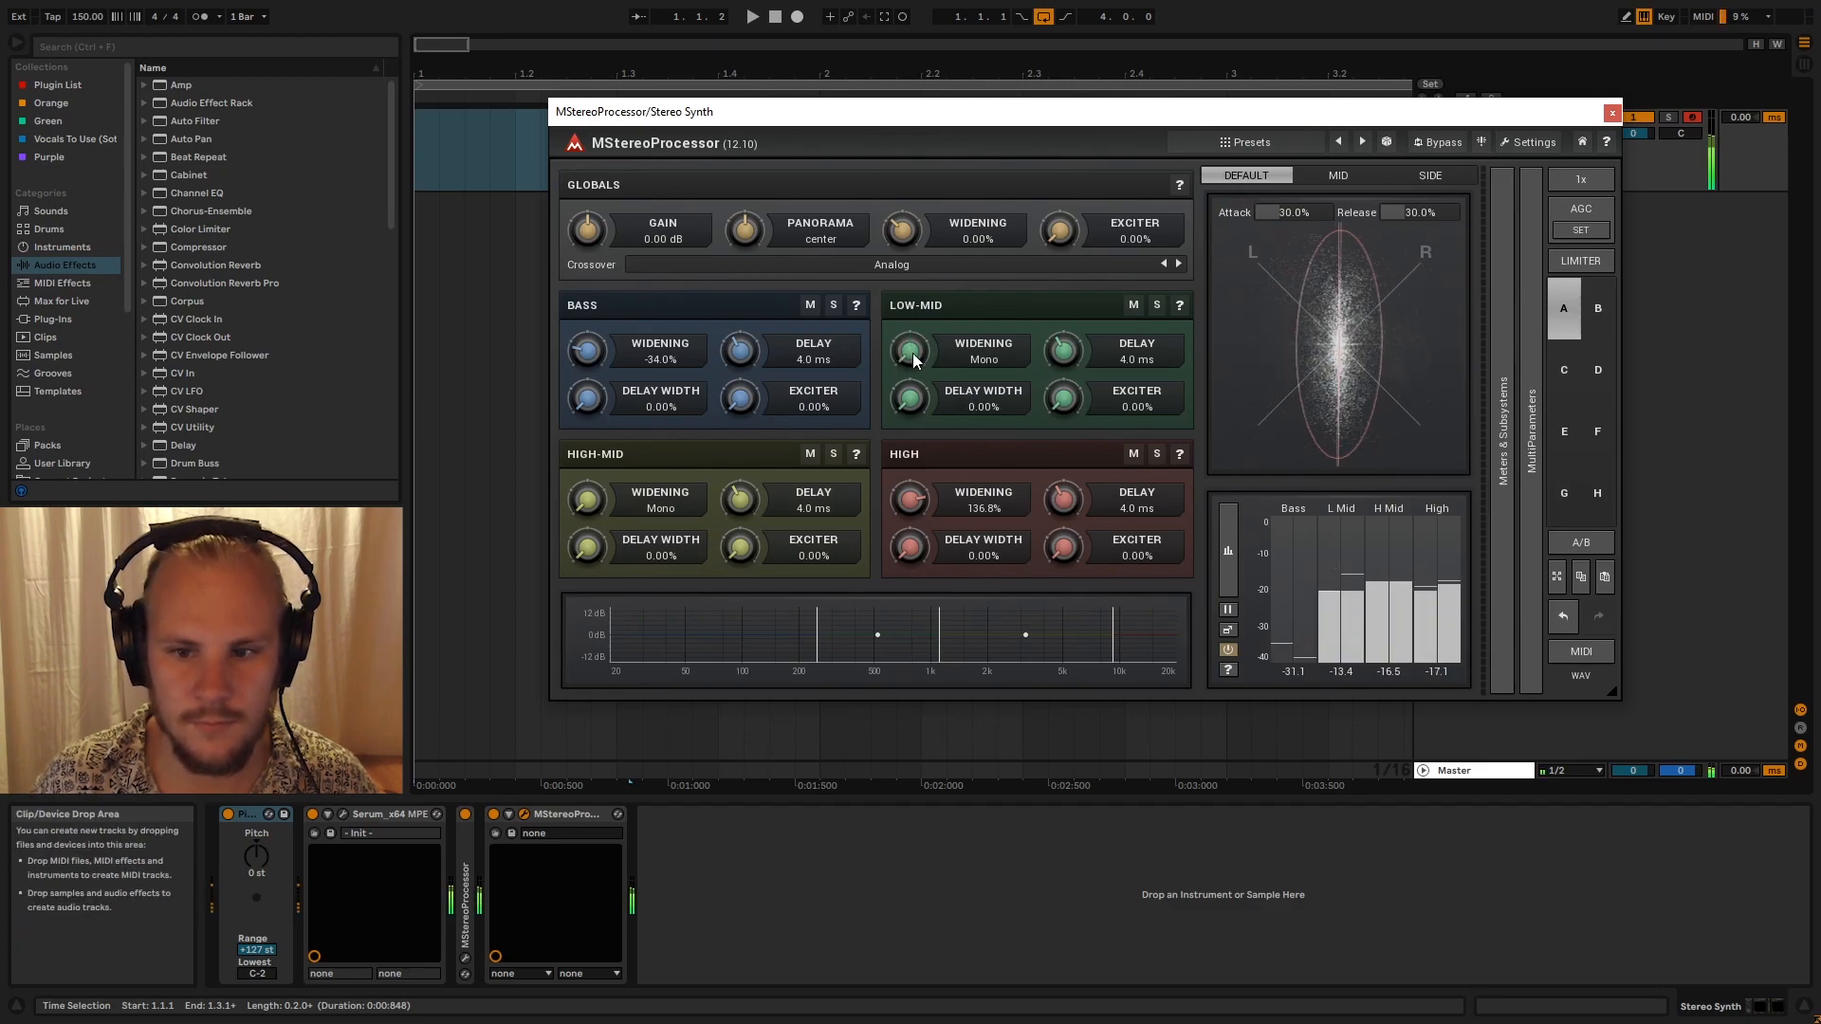
drag(911, 352, 912, 161)
drag(911, 499, 911, 457)
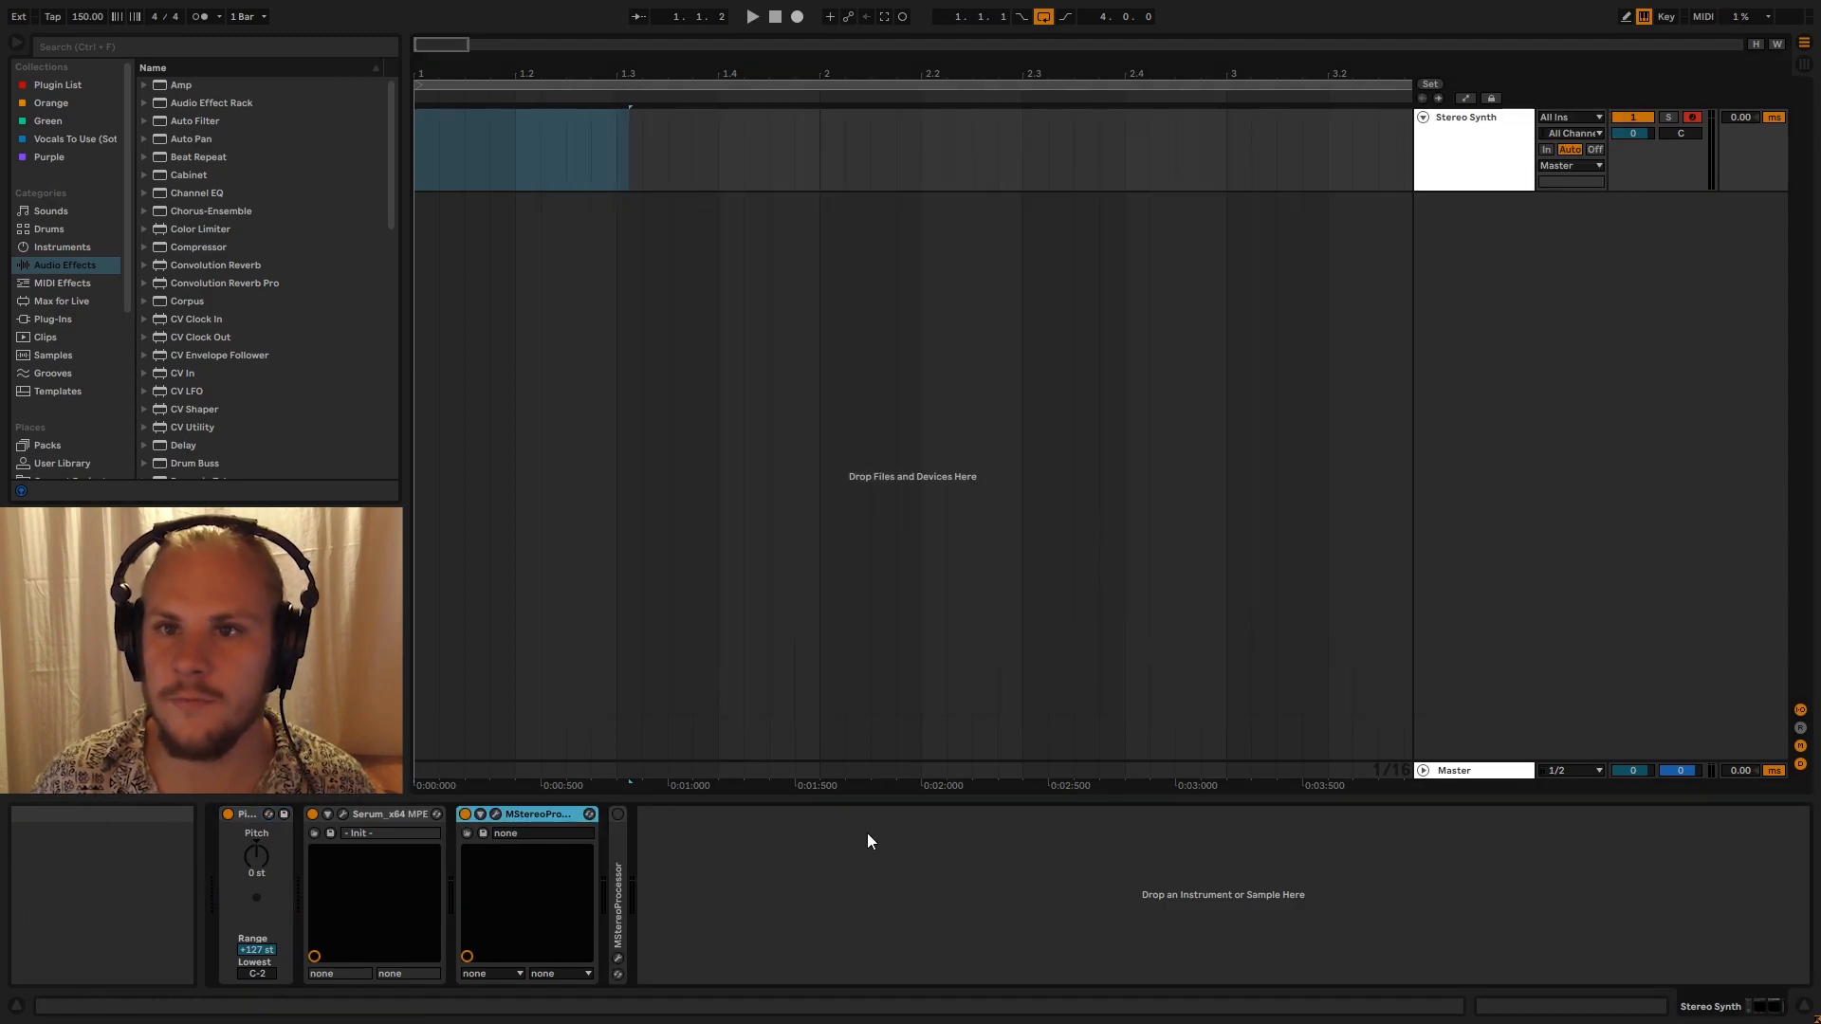
Open the first MStereoProcessor in the Stereo Synth chain, reposition its window and audition its multiband widening
click(497, 814)
drag(948, 313, 824, 164)
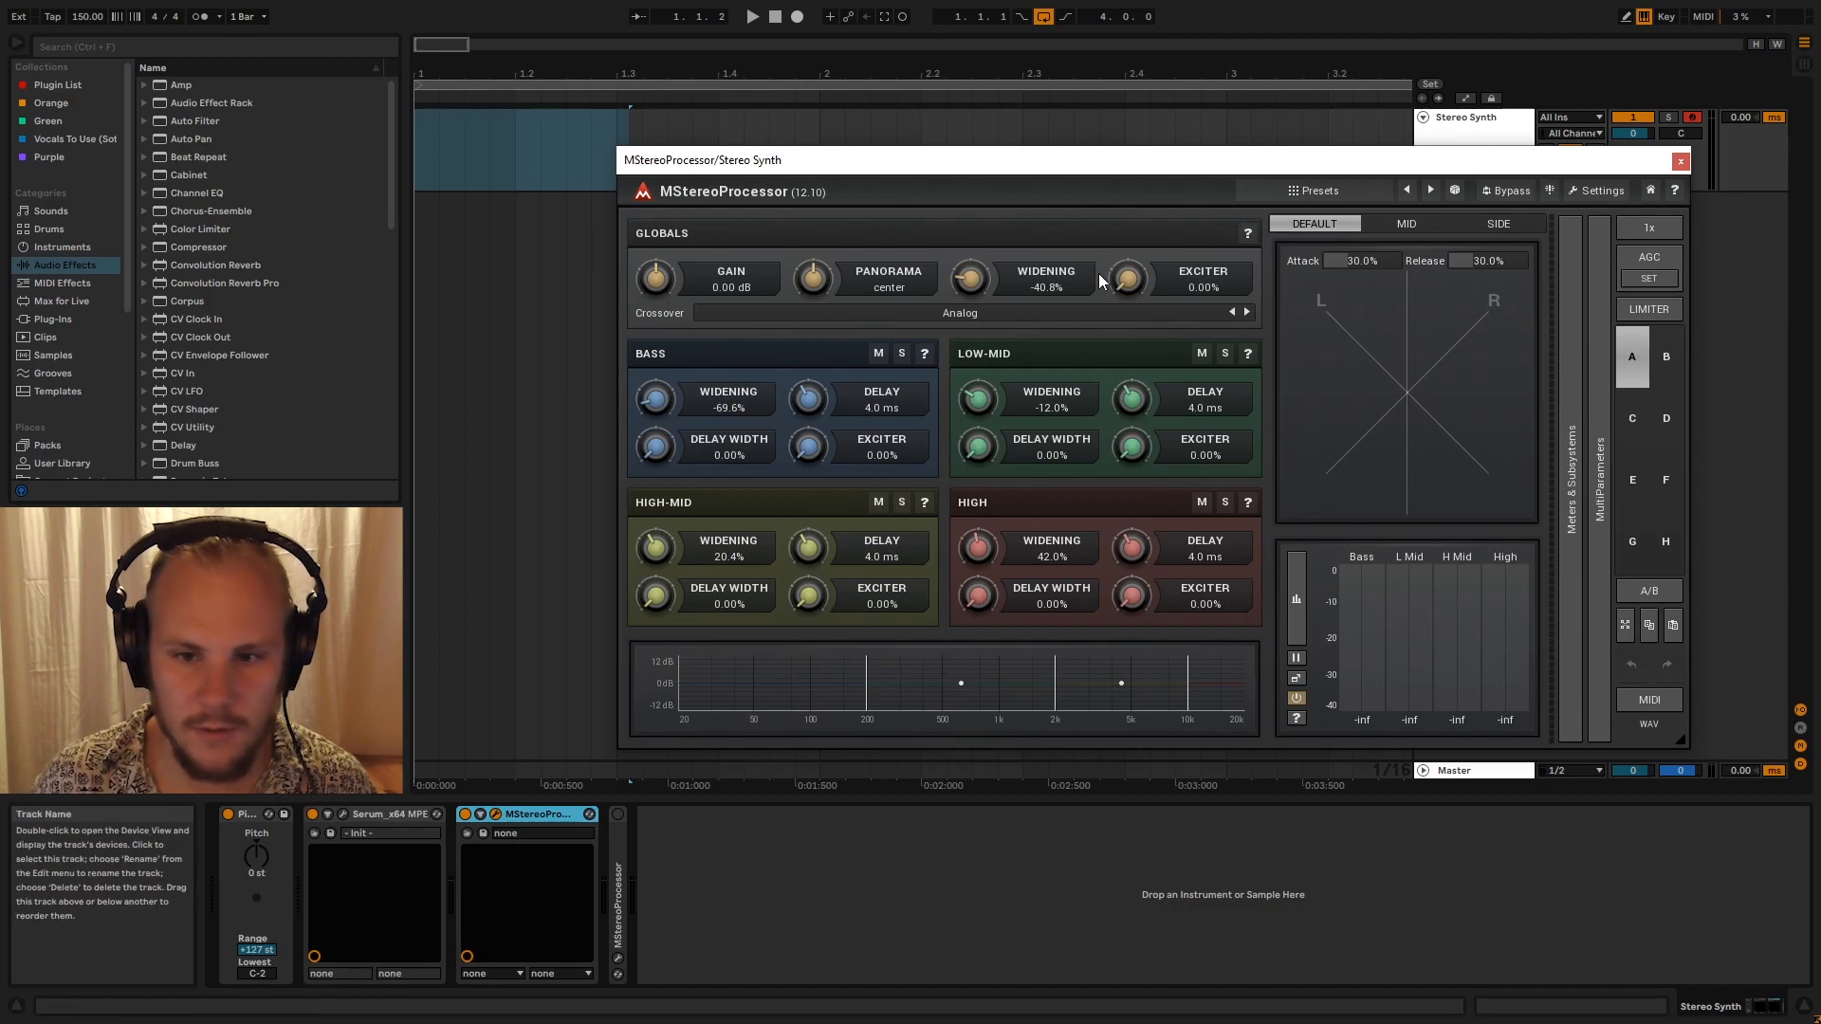
key(space)
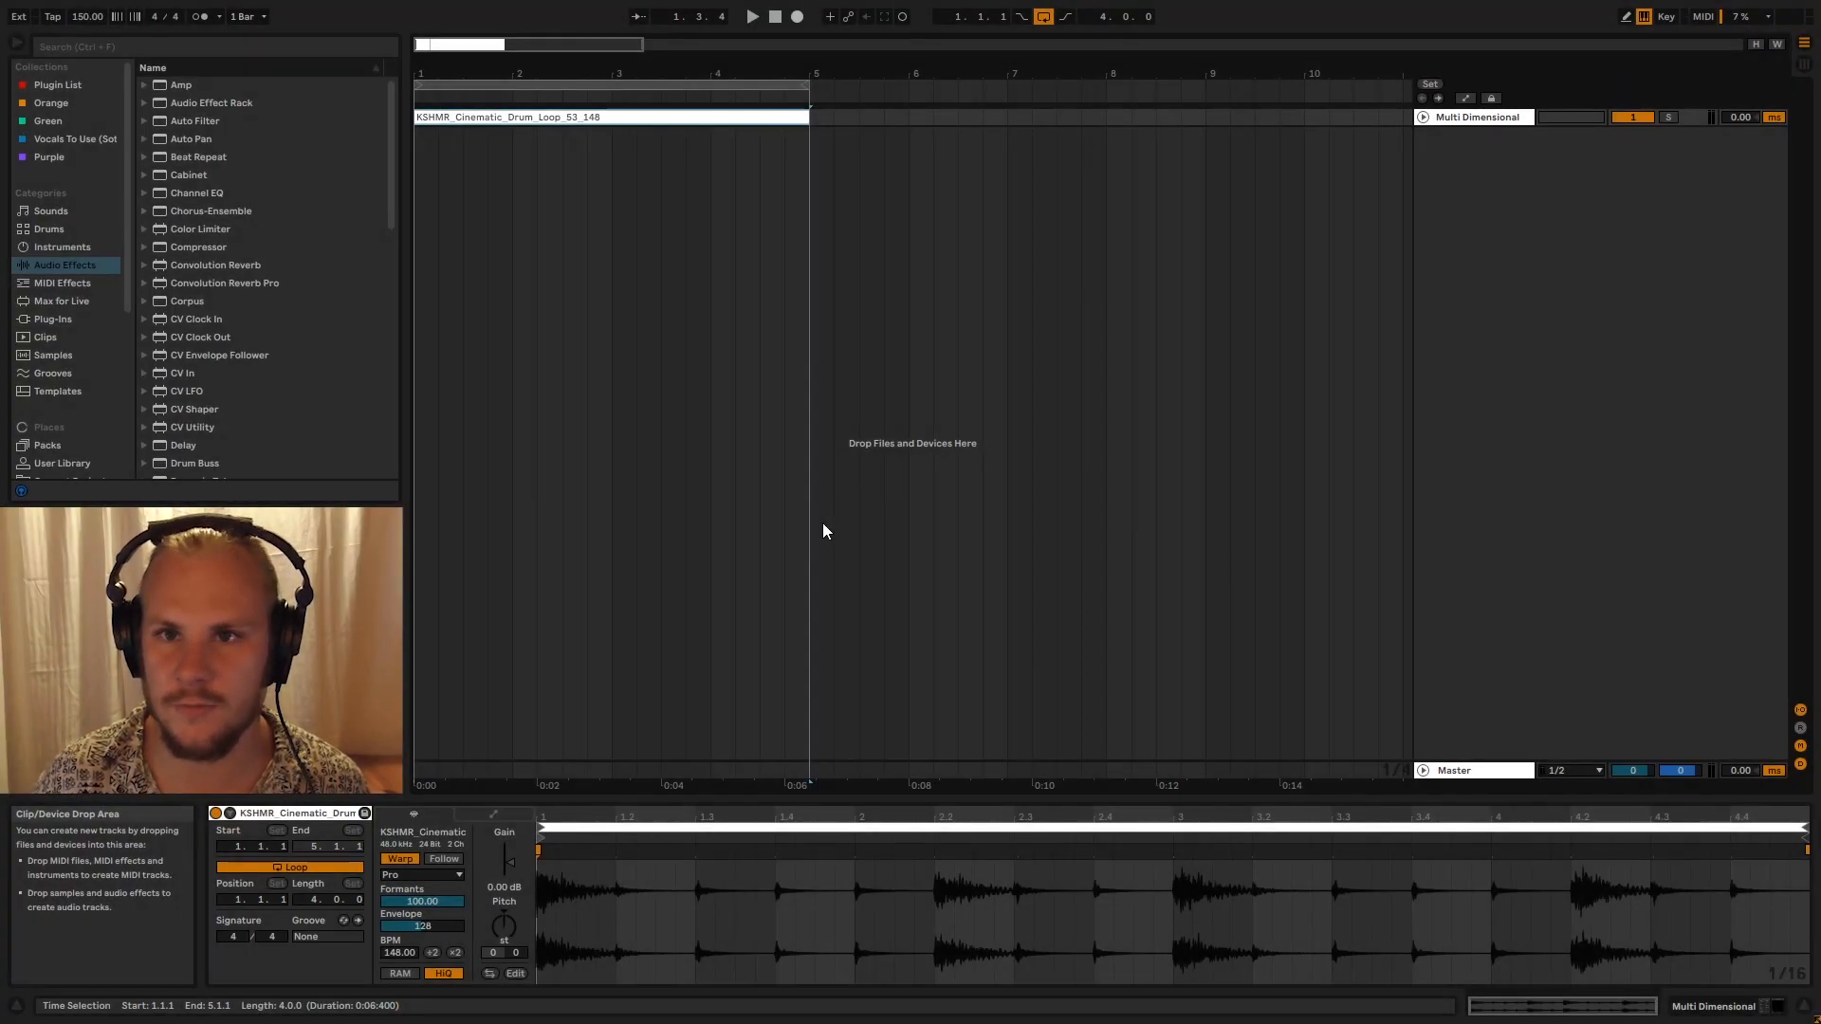
Unfold the Multi Dimensional track, show its devices and open dearVR MICRO beside the drum loop
click(1423, 117)
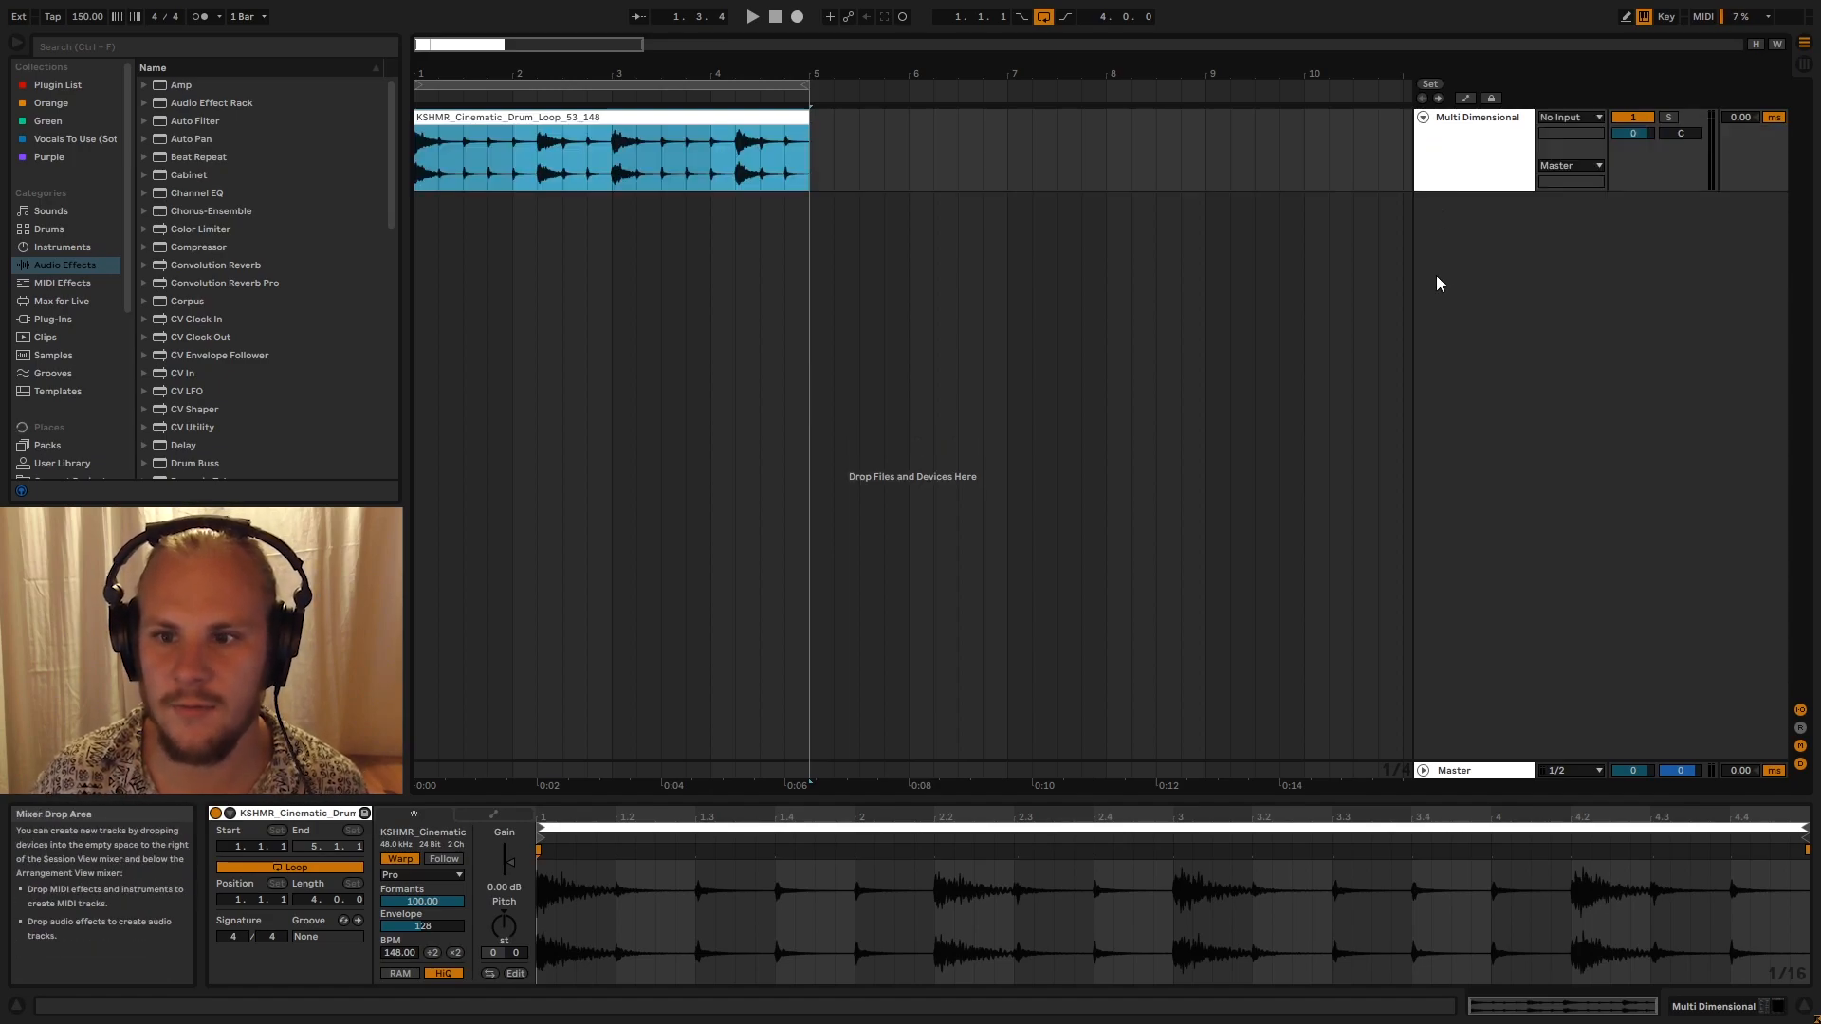
click(1462, 163)
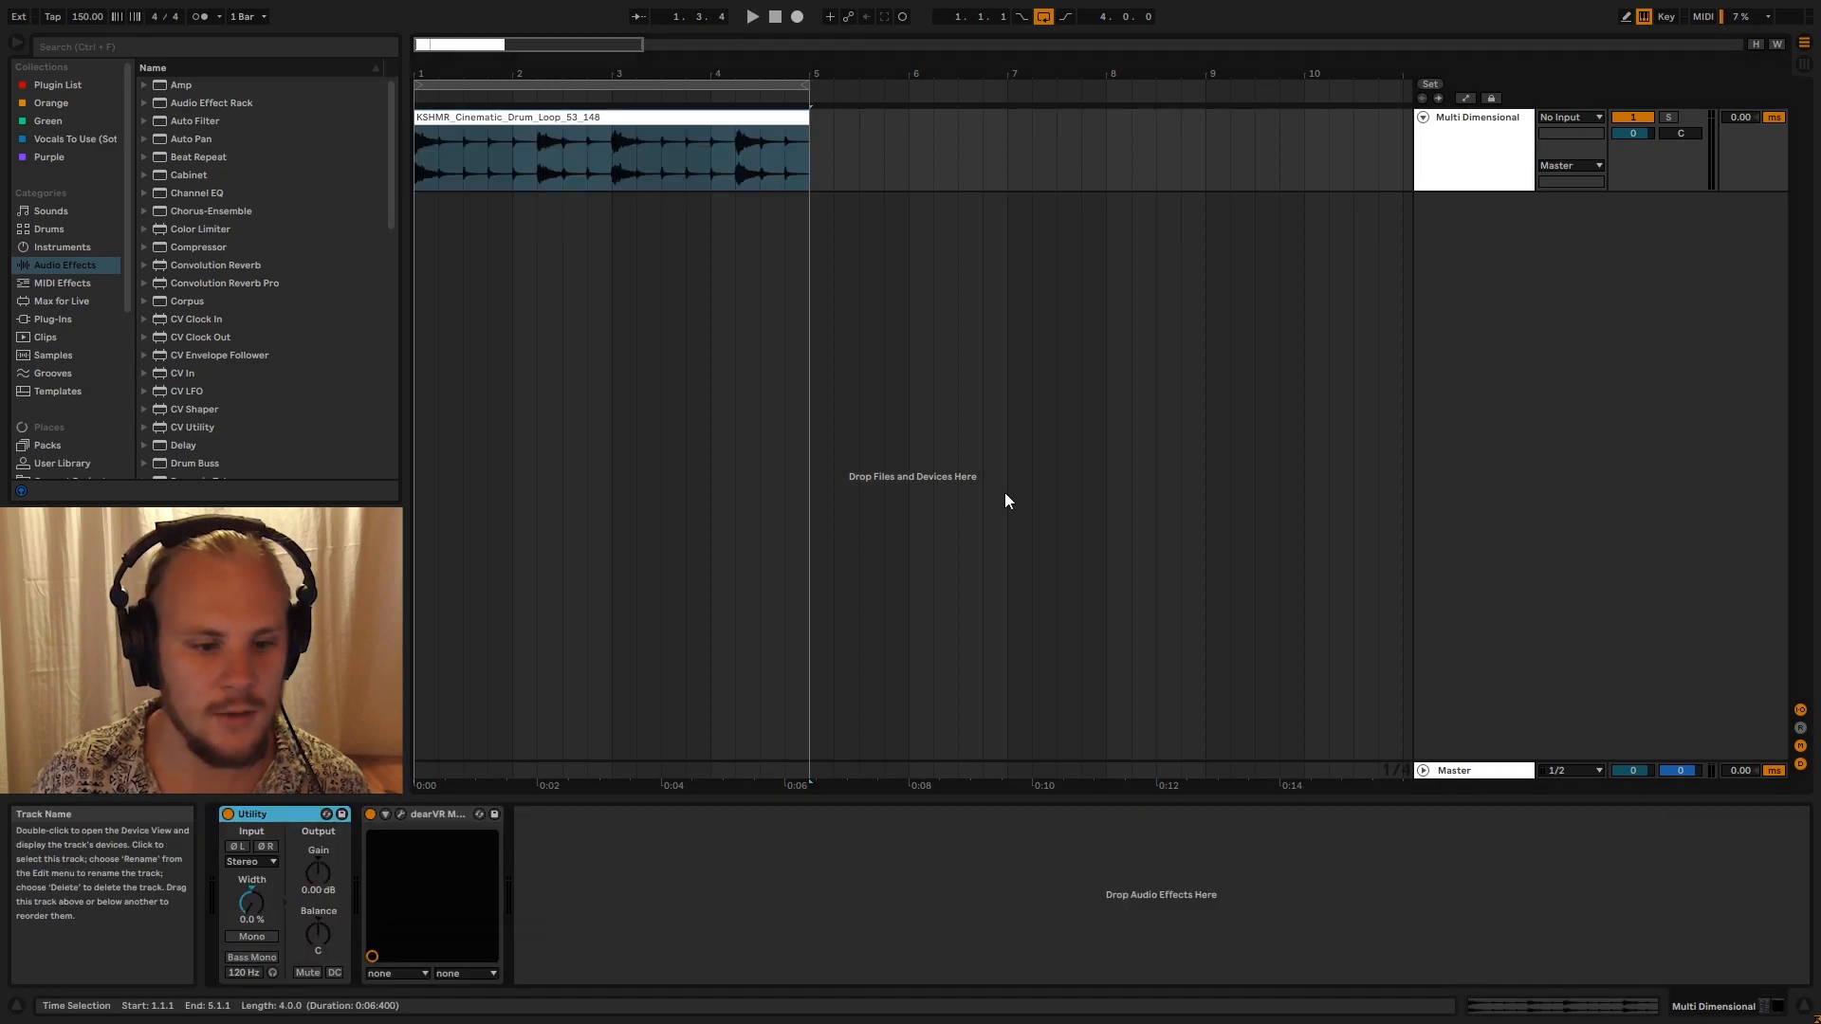
click(399, 815)
drag(266, 98, 1029, 104)
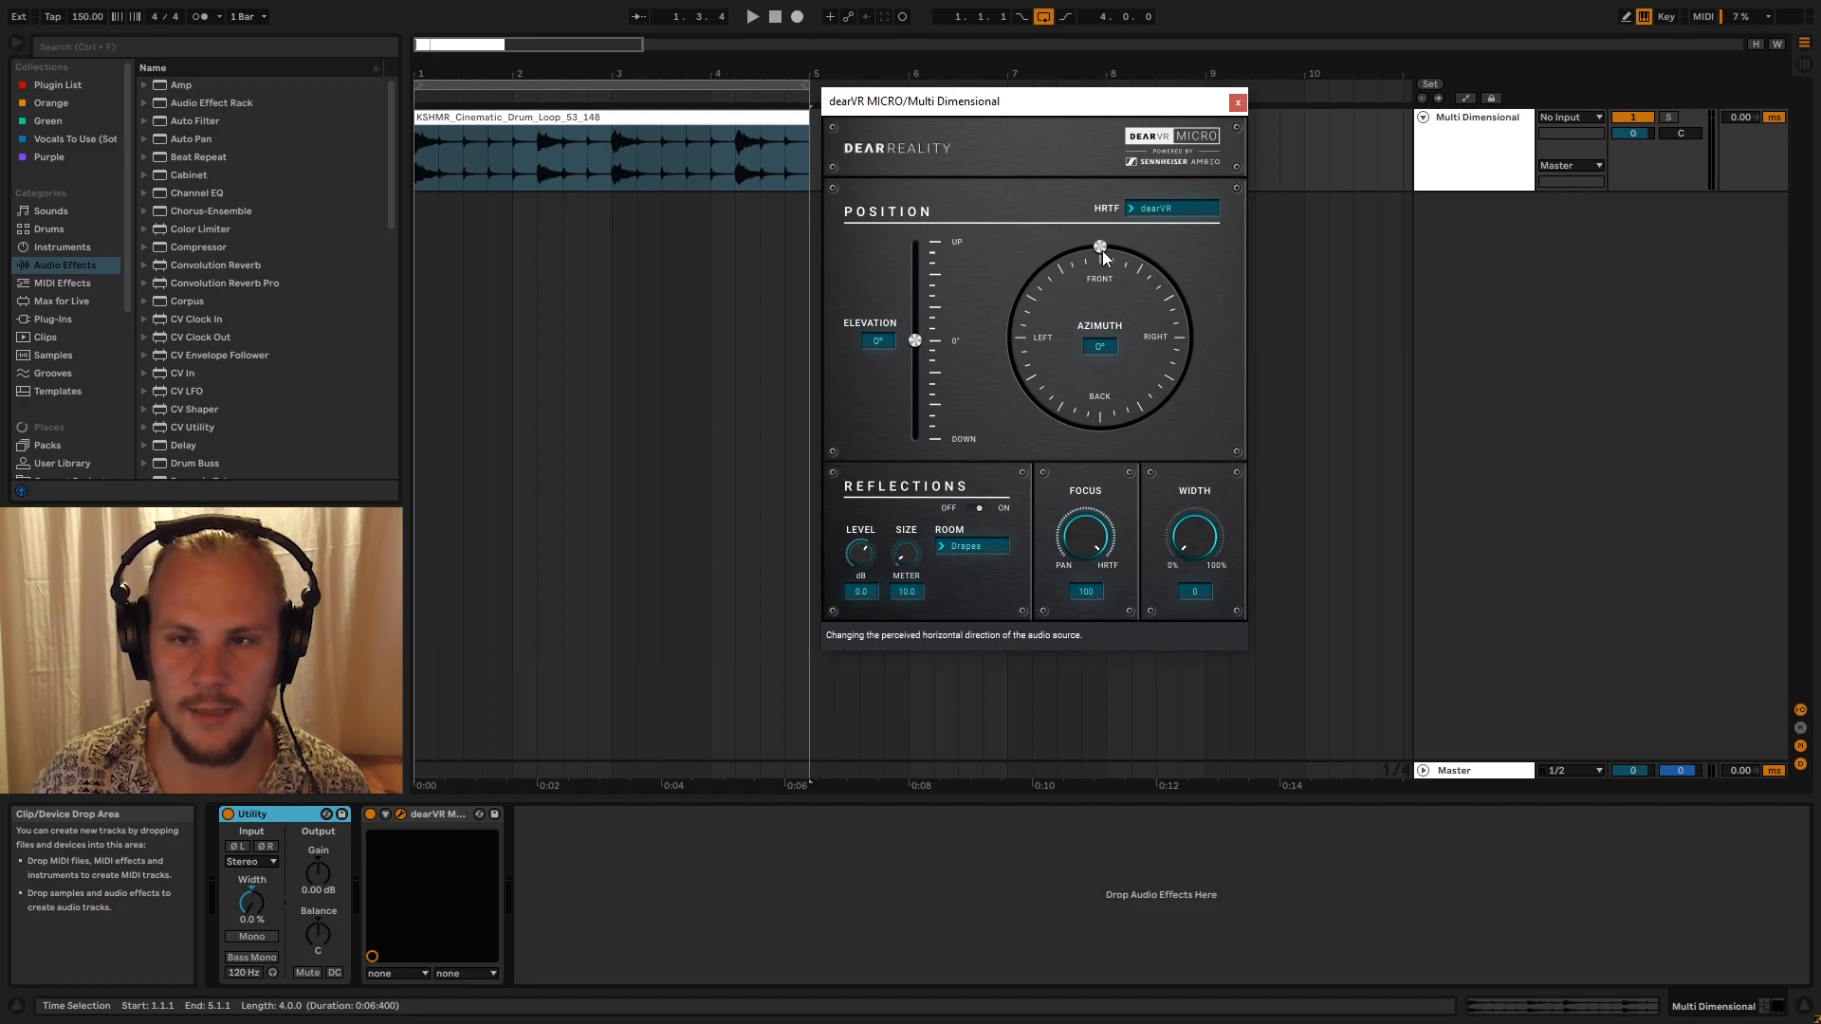
Play the drum loop from the start while moving dearVR MICRO's azimuth around the listener and its elevation up and down
click(502, 120)
click(417, 162)
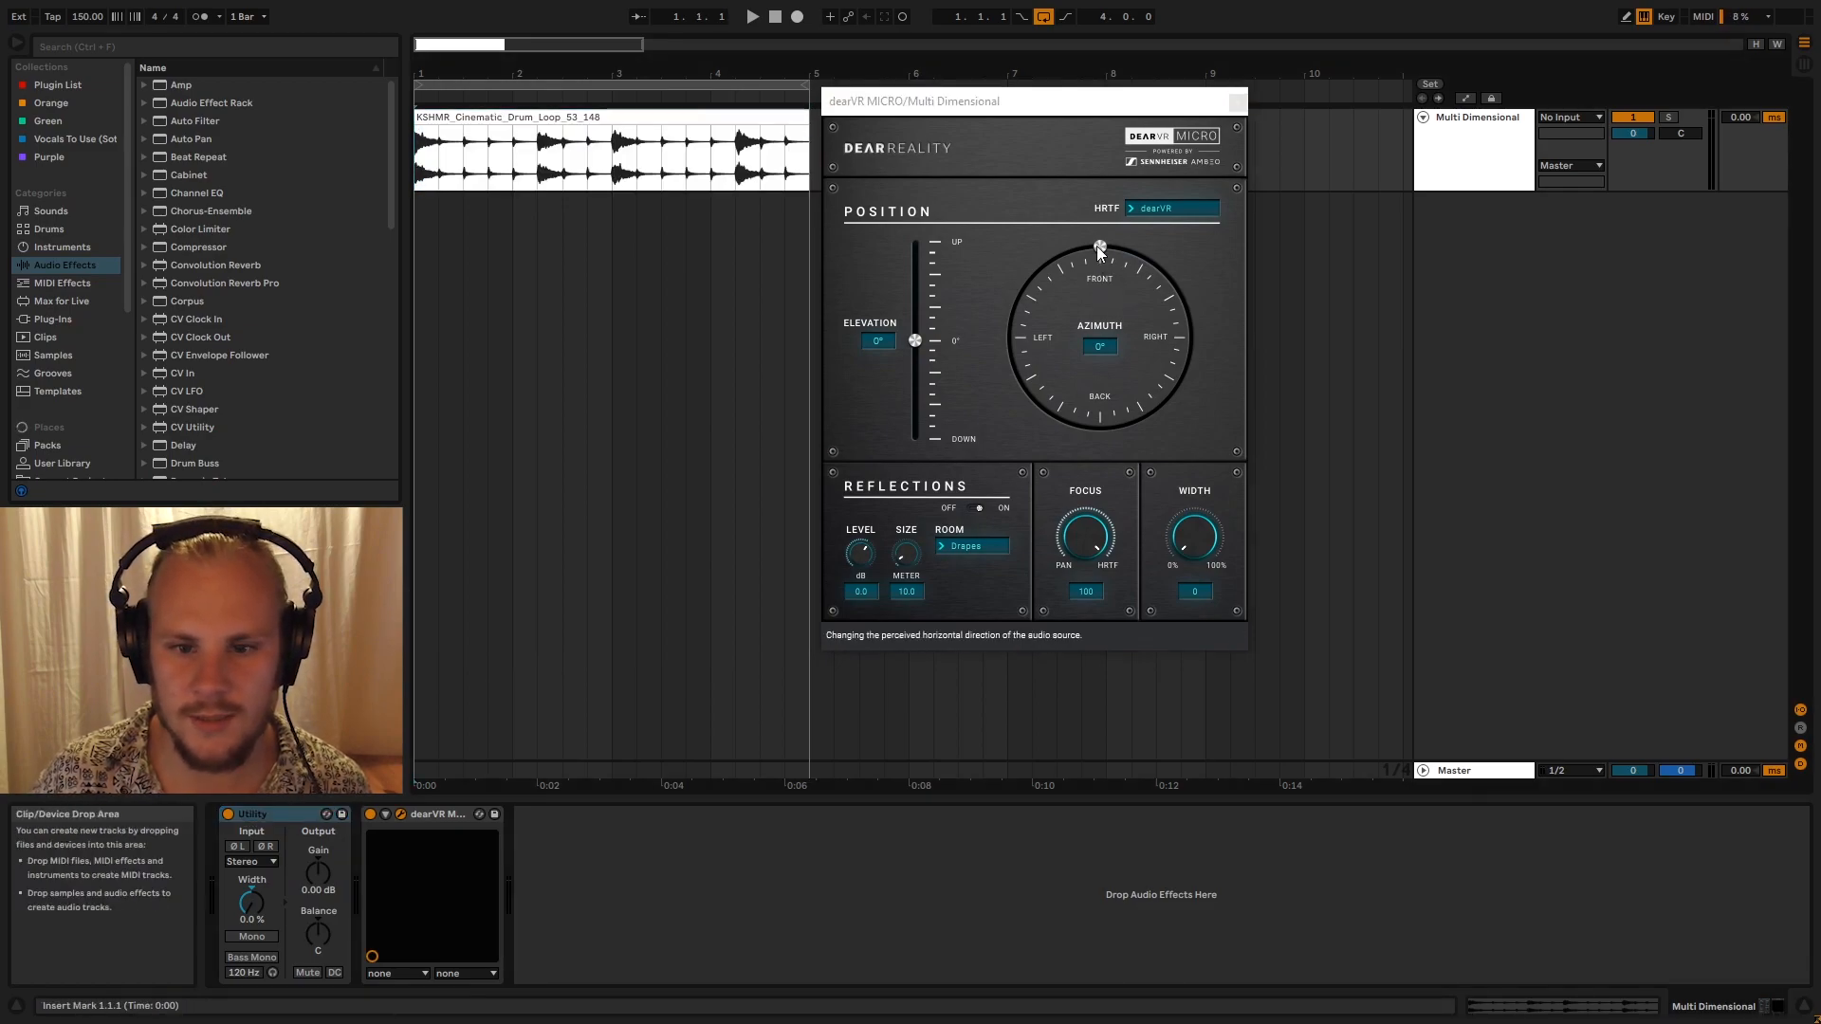
click(1099, 247)
key(space)
mouse_move(1102, 247)
mouse_down()
mouse_move(1148, 254)
mouse_move(1189, 334)
mouse_move(1187, 365)
mouse_move(1103, 428)
mouse_move(1017, 375)
mouse_move(1016, 321)
mouse_move(1070, 267)
mouse_move(1136, 258)
mouse_move(1152, 339)
mouse_move(1100, 374)
mouse_move(1079, 326)
mouse_move(1108, 282)
mouse_move(1137, 294)
mouse_move(1083, 356)
mouse_move(1067, 307)
mouse_move(1100, 260)
mouse_up()
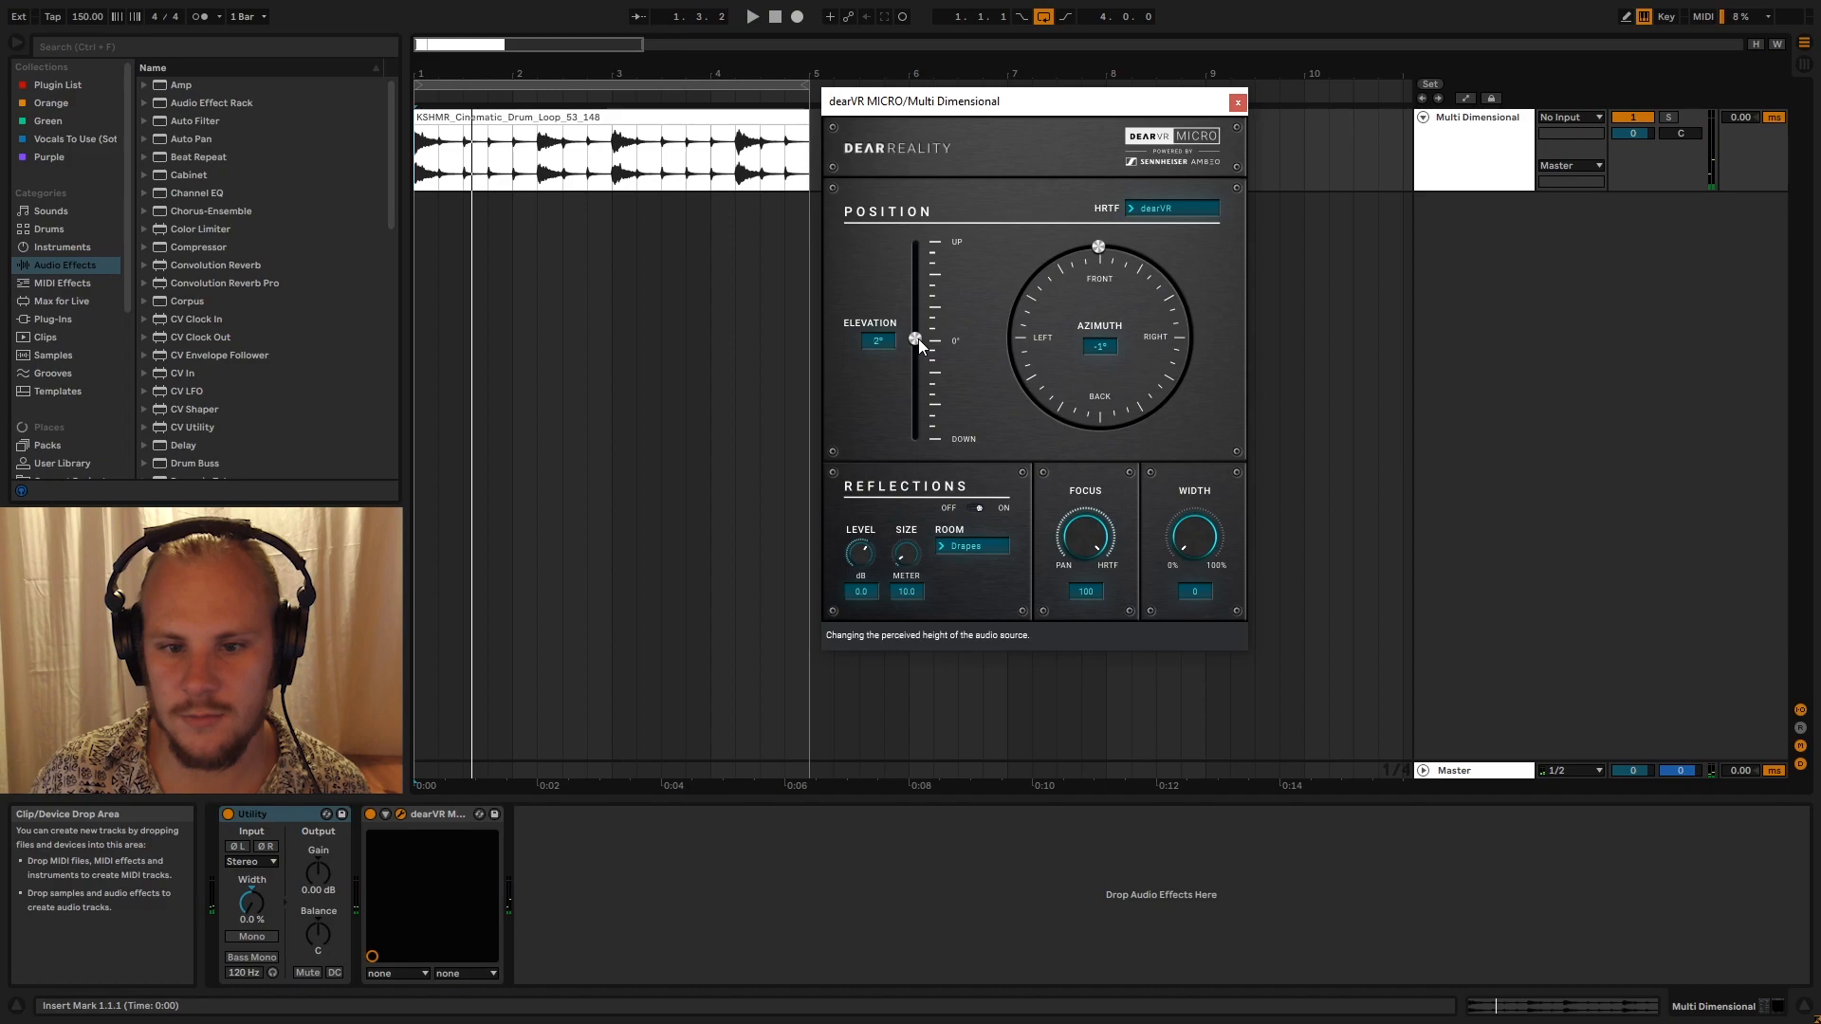
mouse_move(919, 339)
mouse_down()
mouse_move(941, 260)
mouse_move(921, 412)
mouse_move(929, 345)
mouse_up()
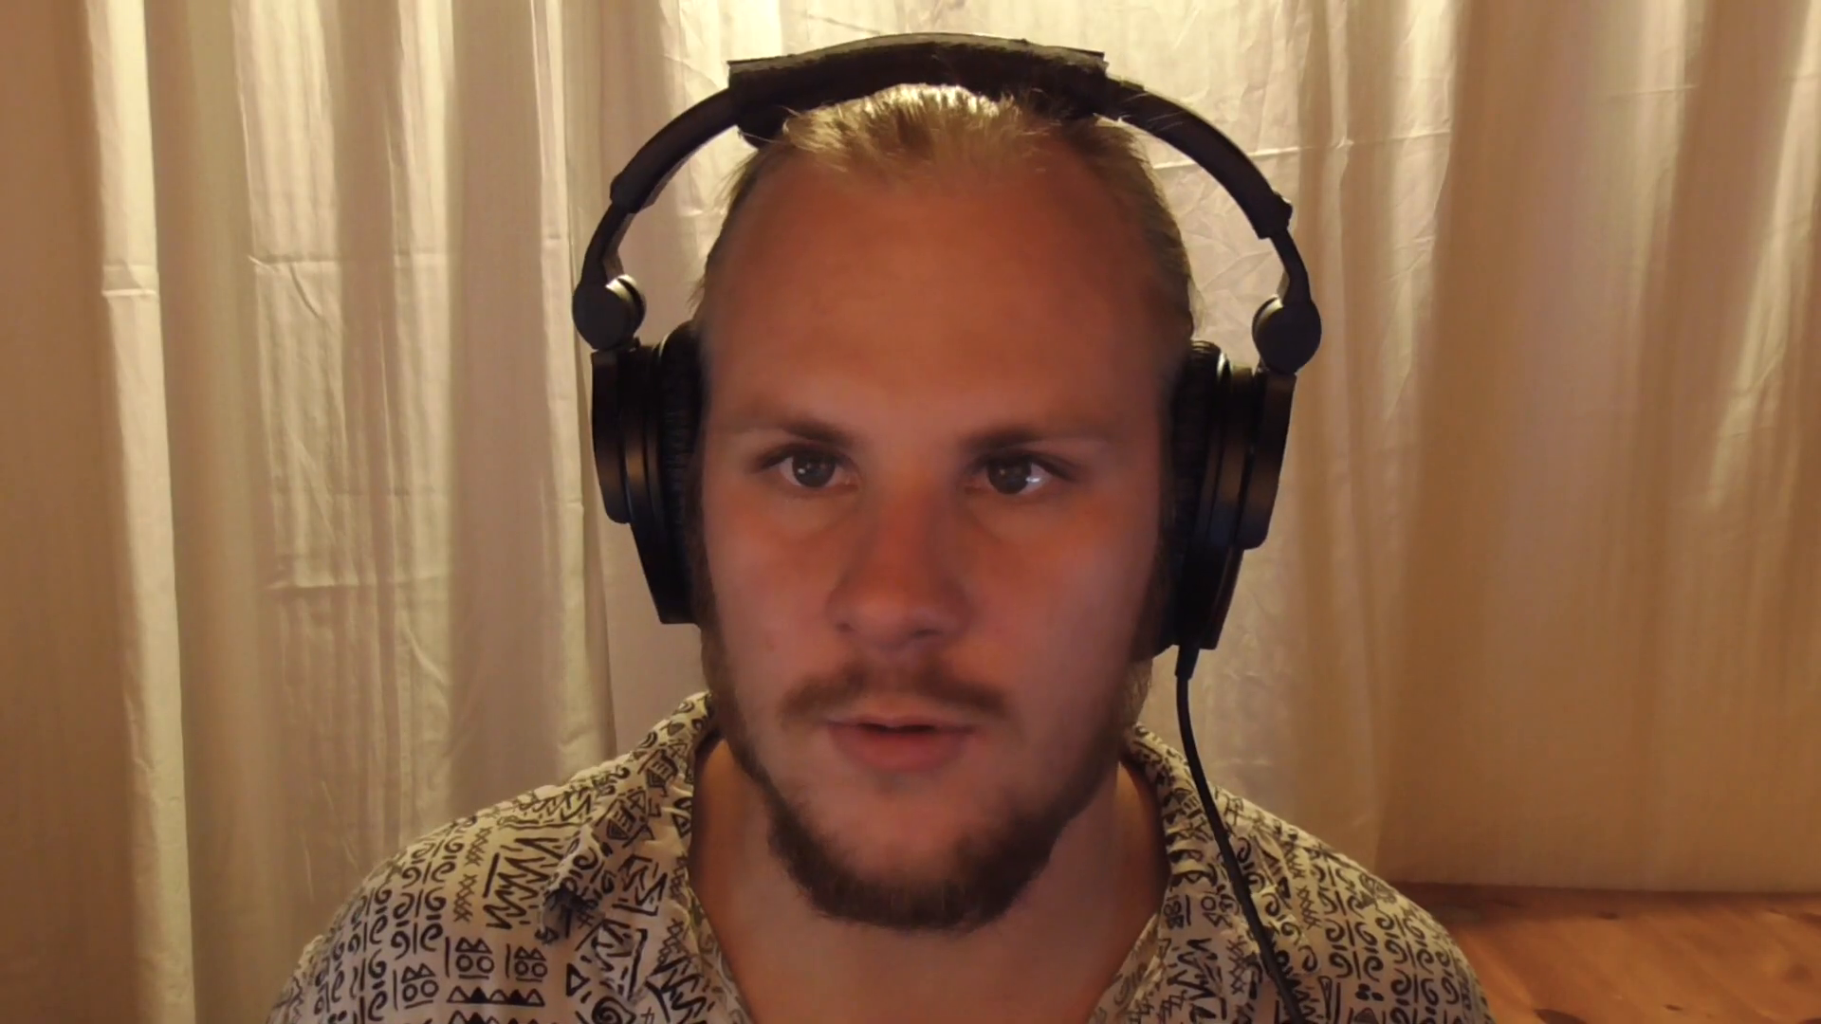
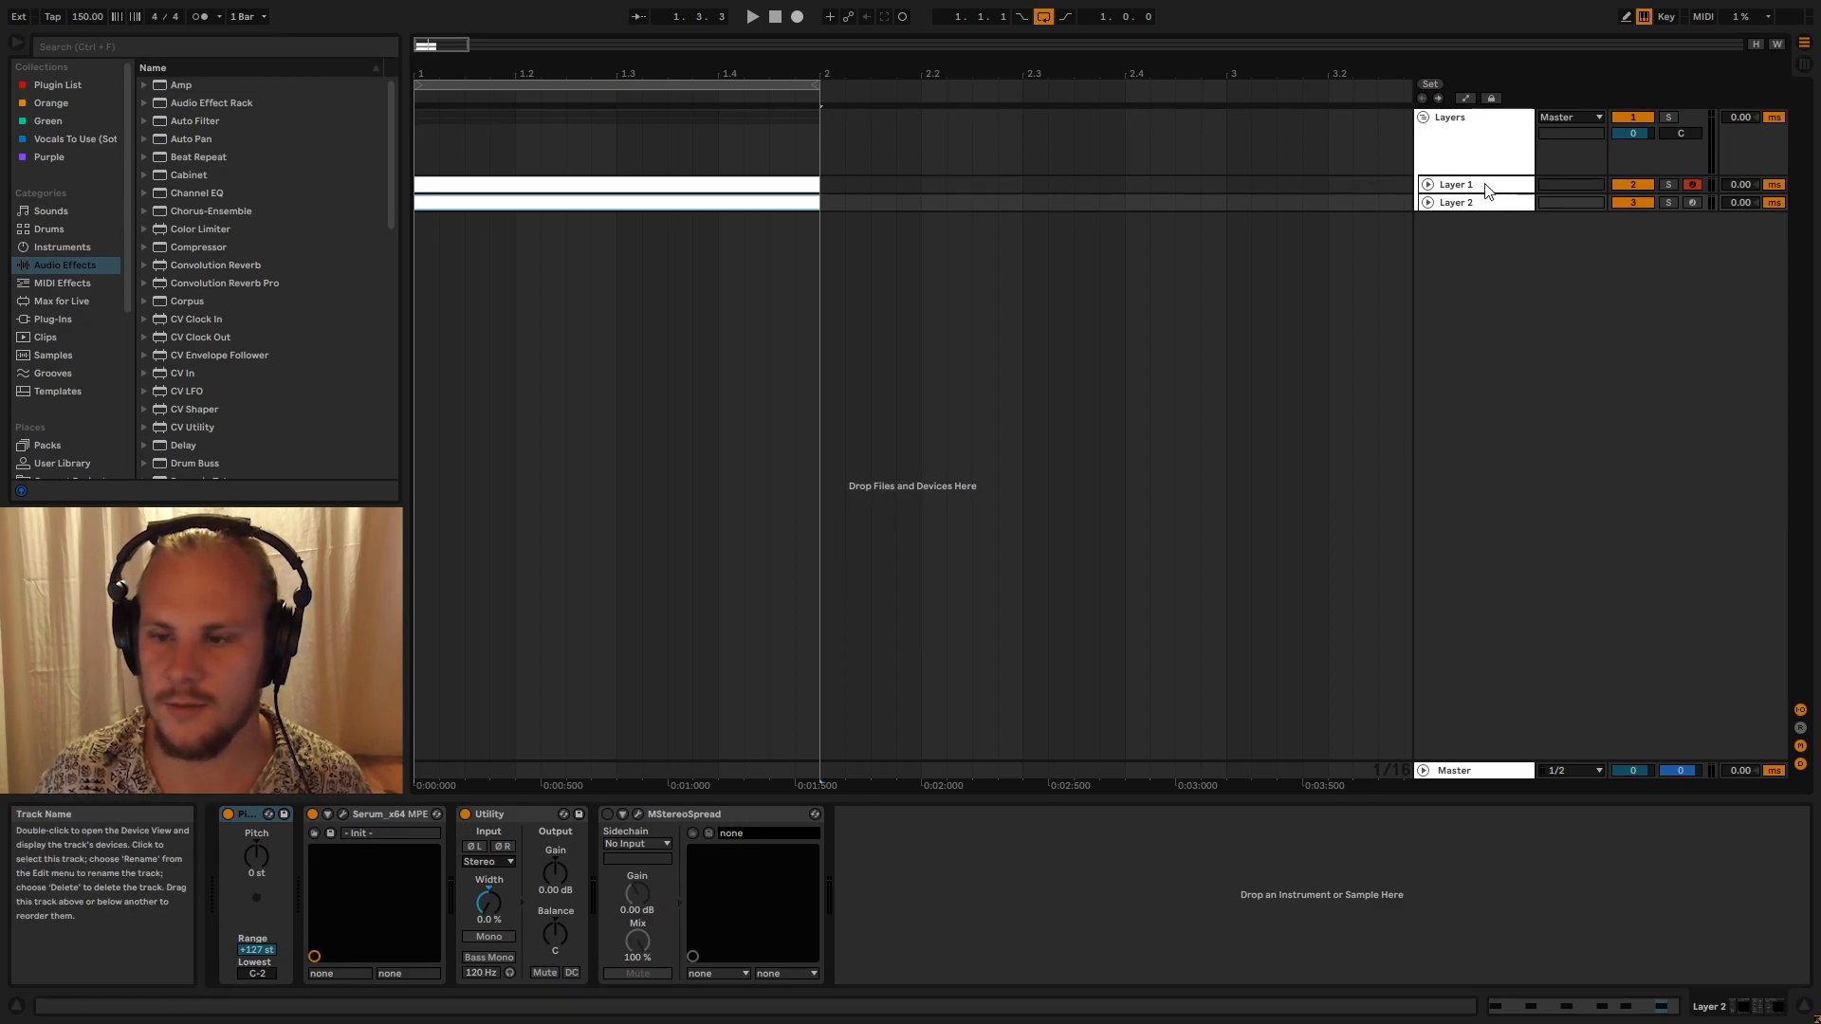
Solo the Layers group and play both layers from the start of the arrangement
click(1489, 153)
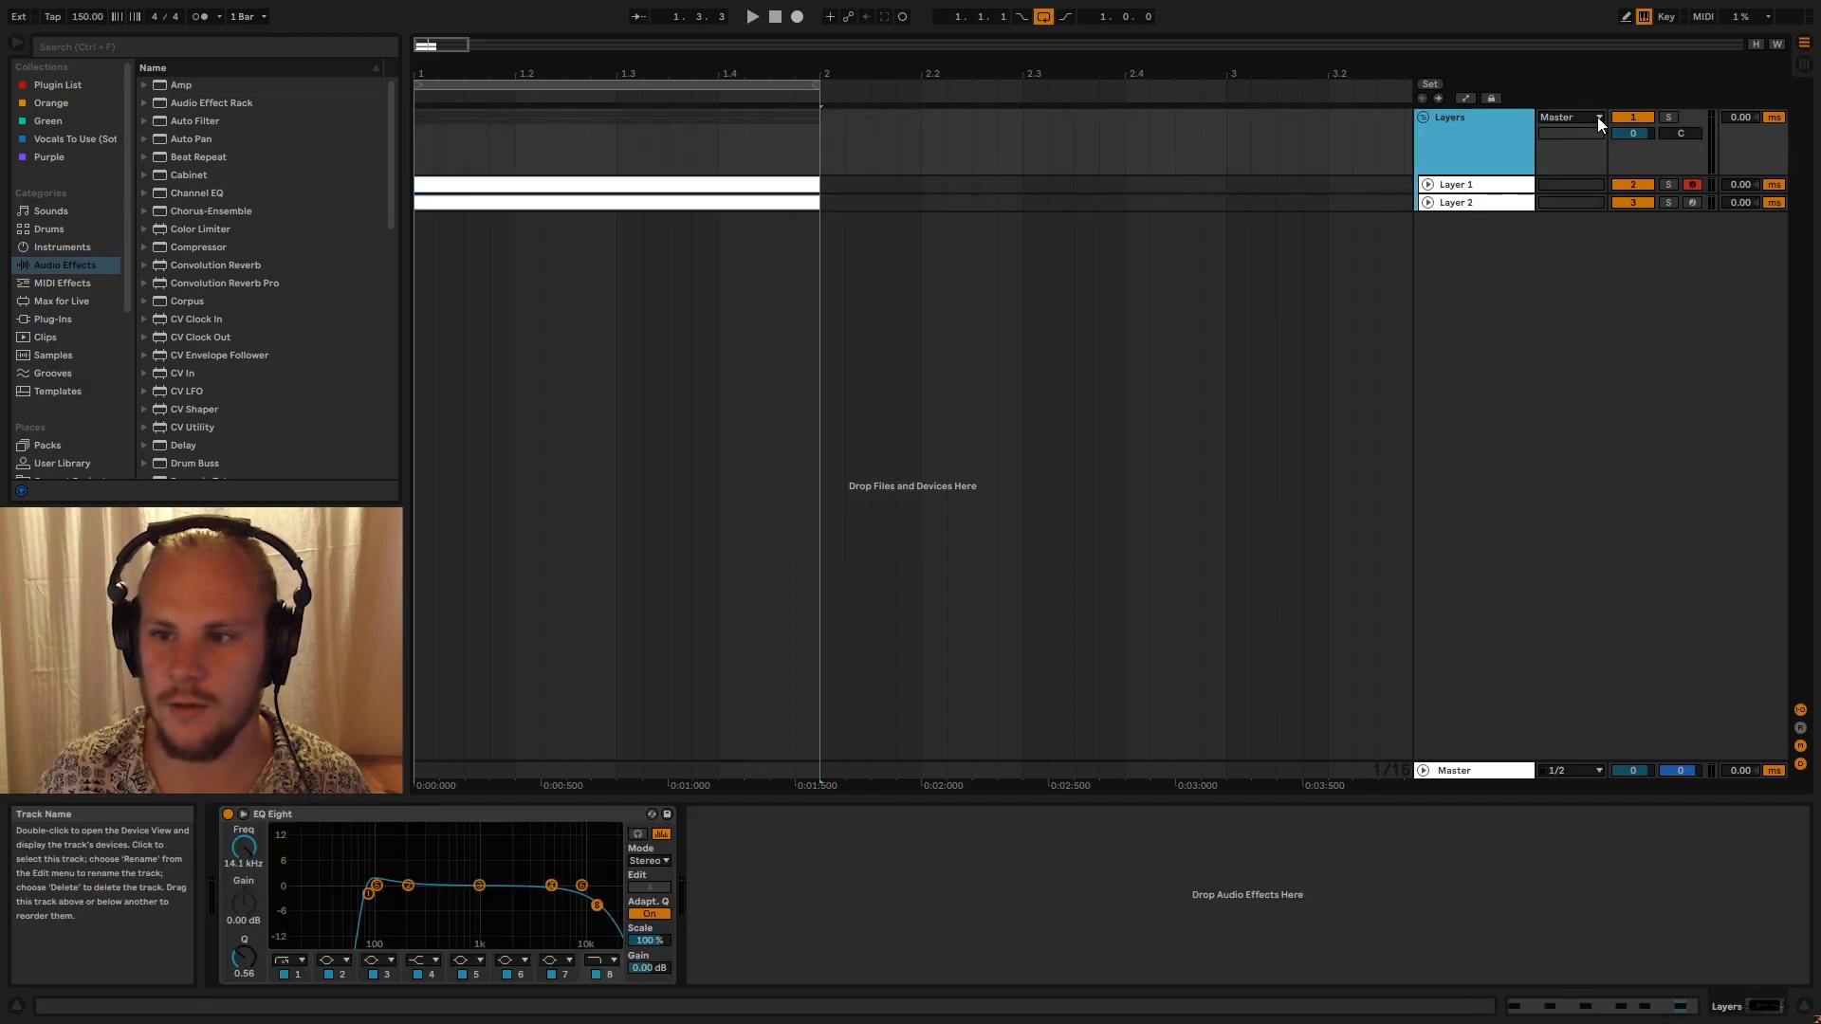
click(656, 152)
click(427, 130)
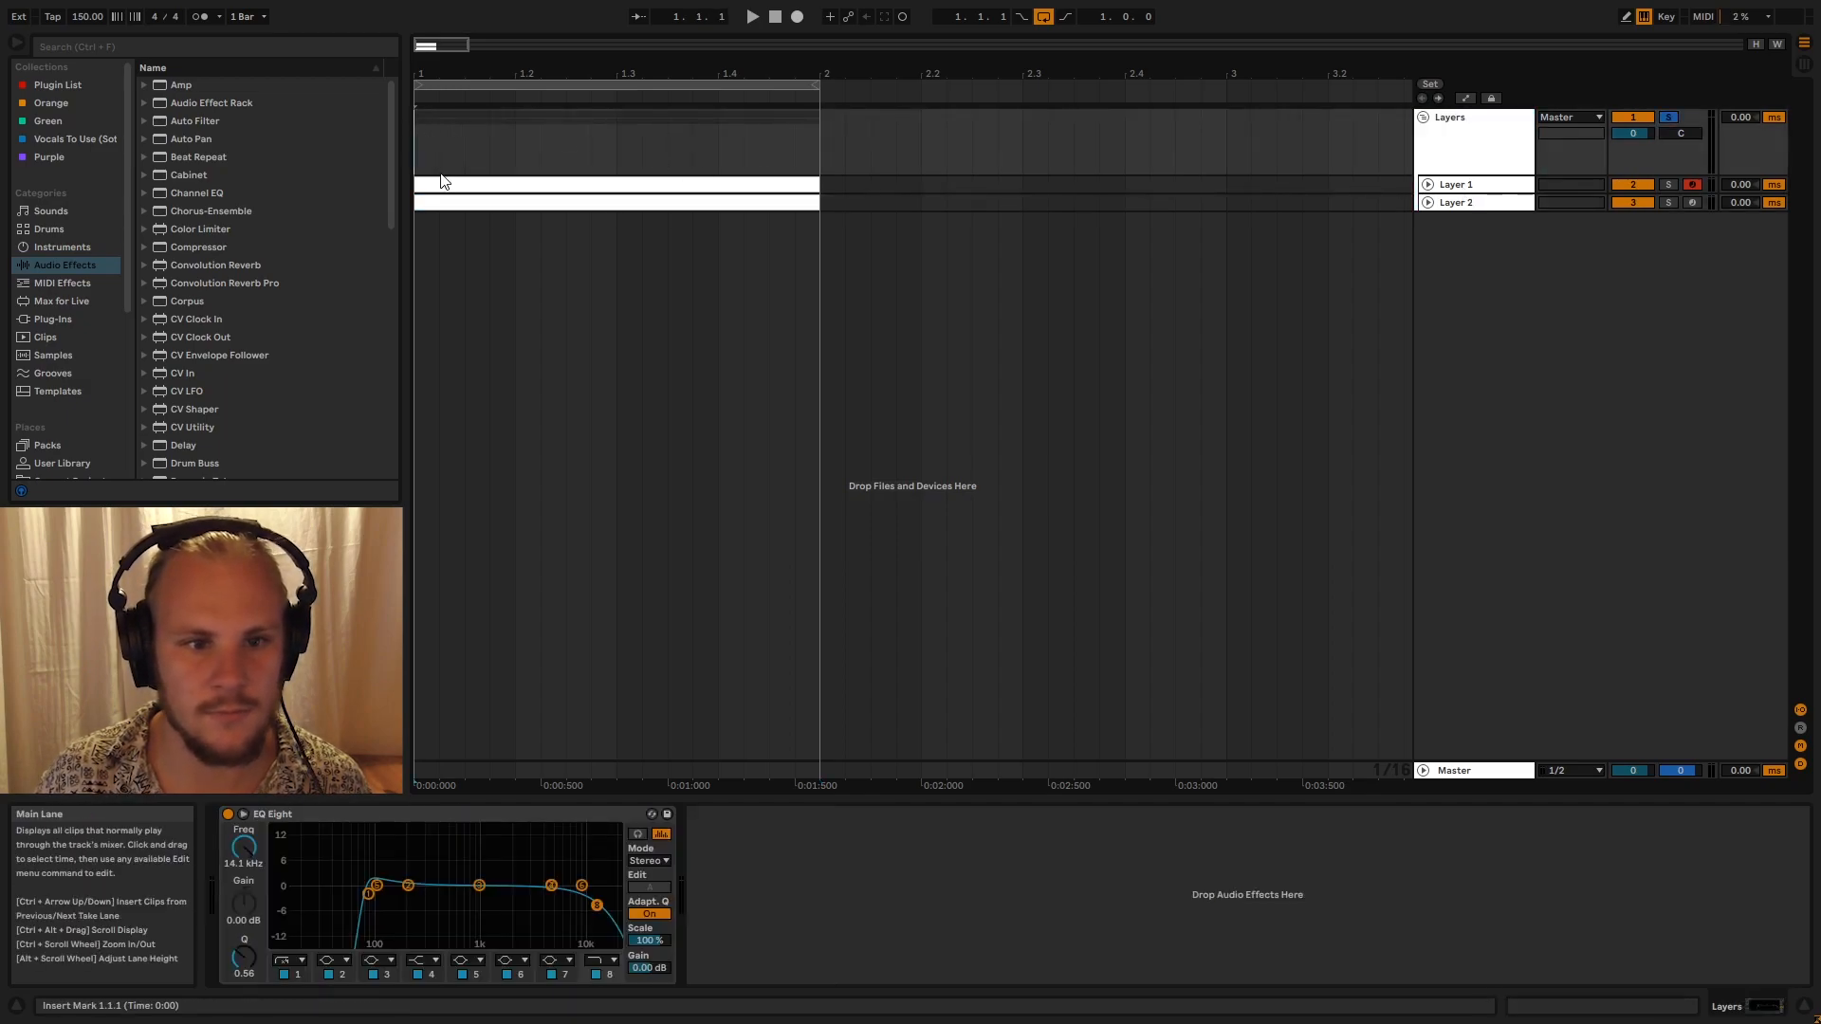
key(space)
key(space)
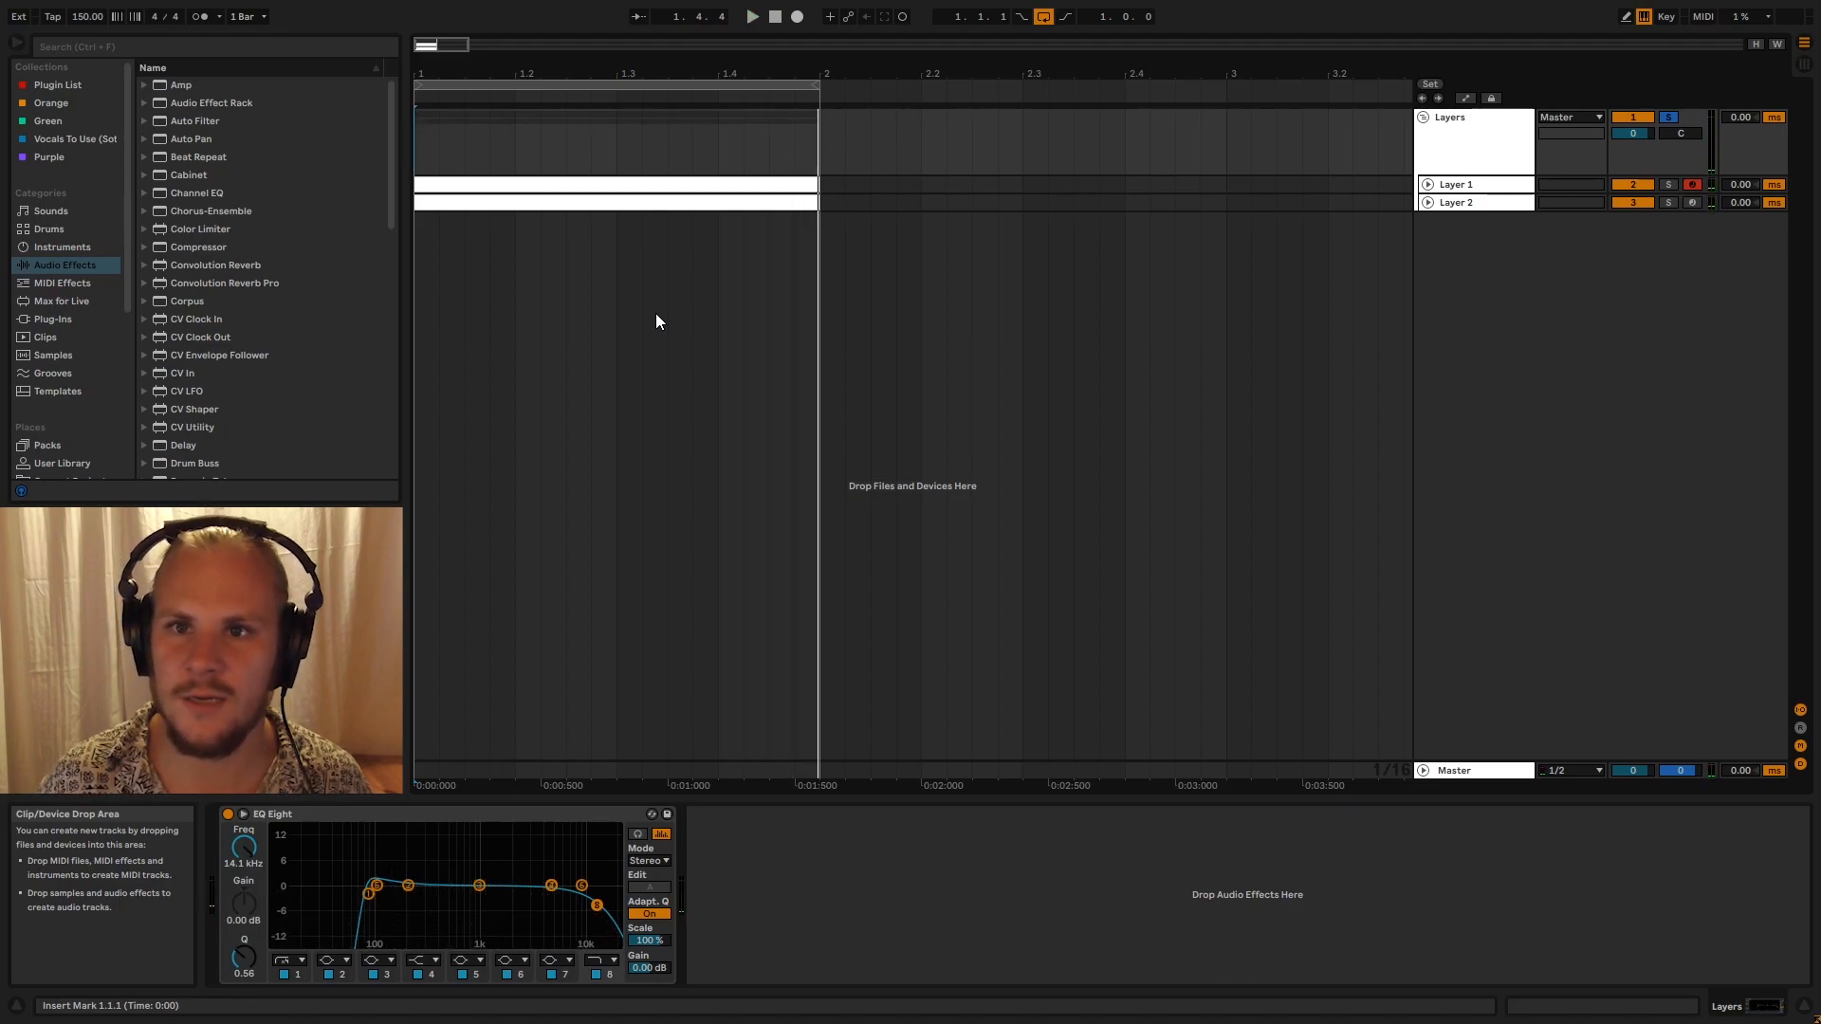
Enable MStereoSpread on Layer 2 and play the Layers group again with the effect active
click(1466, 202)
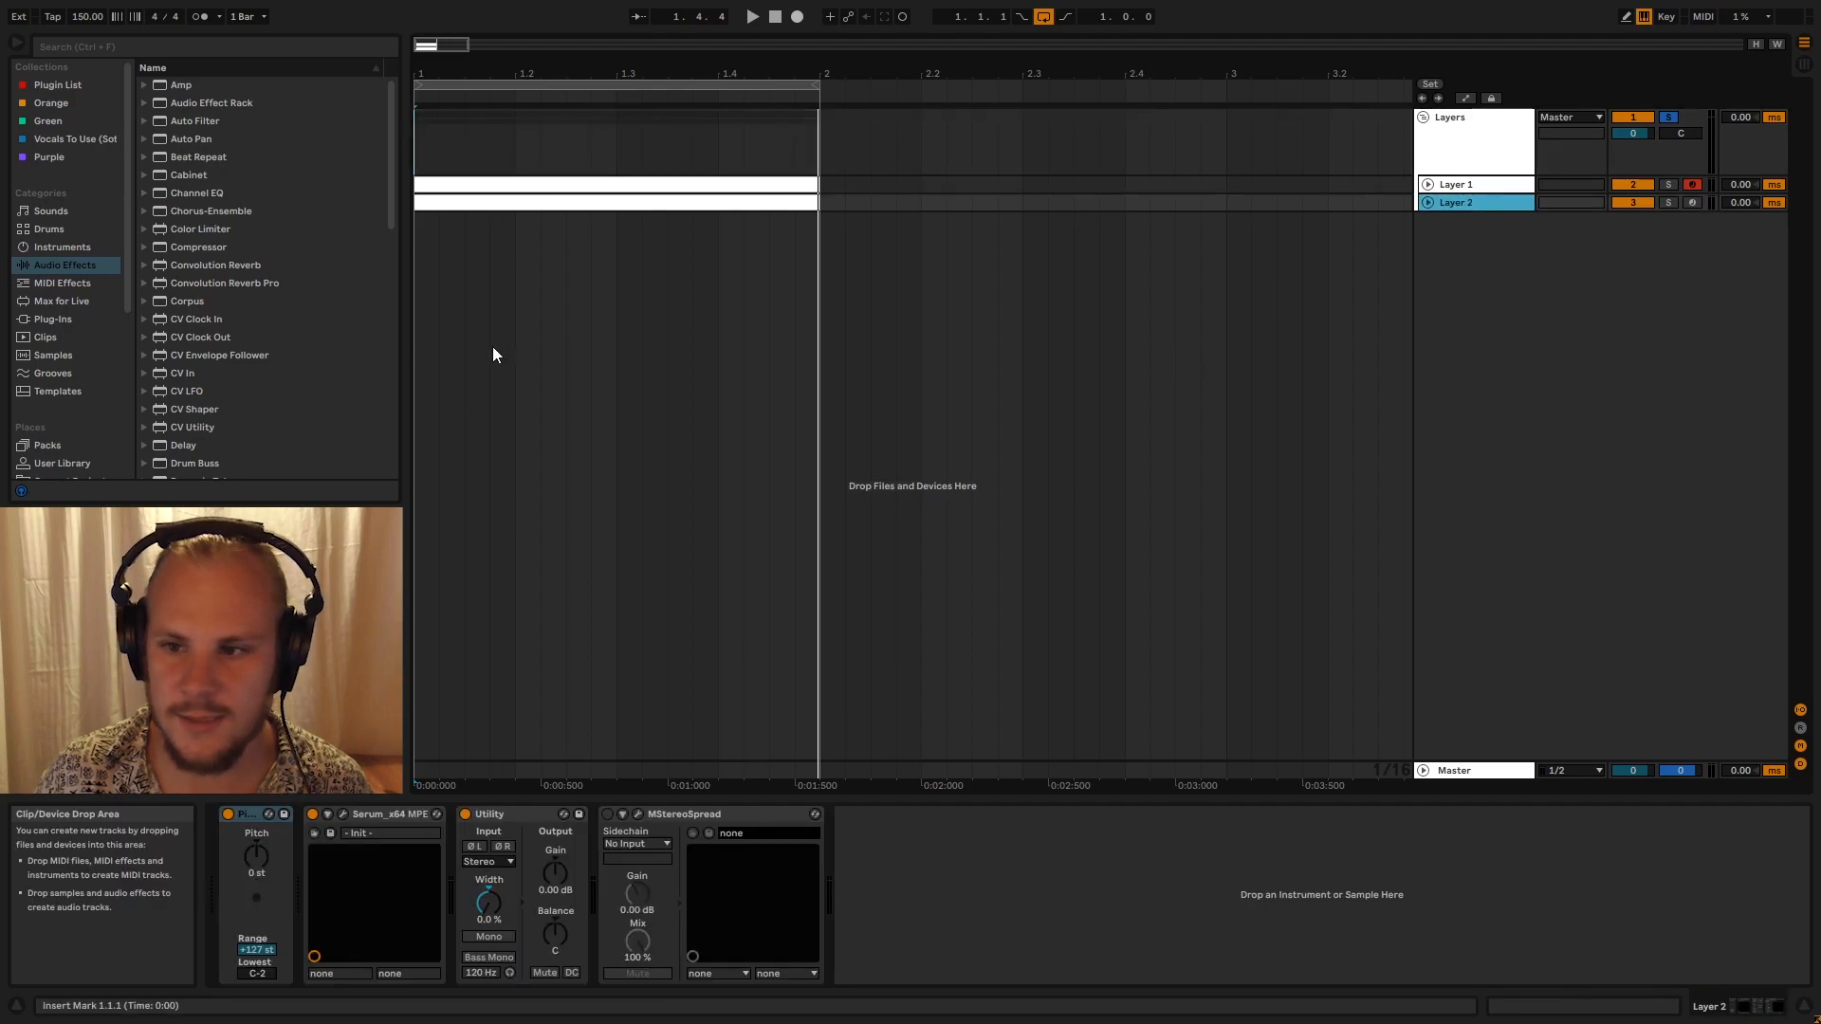
click(607, 814)
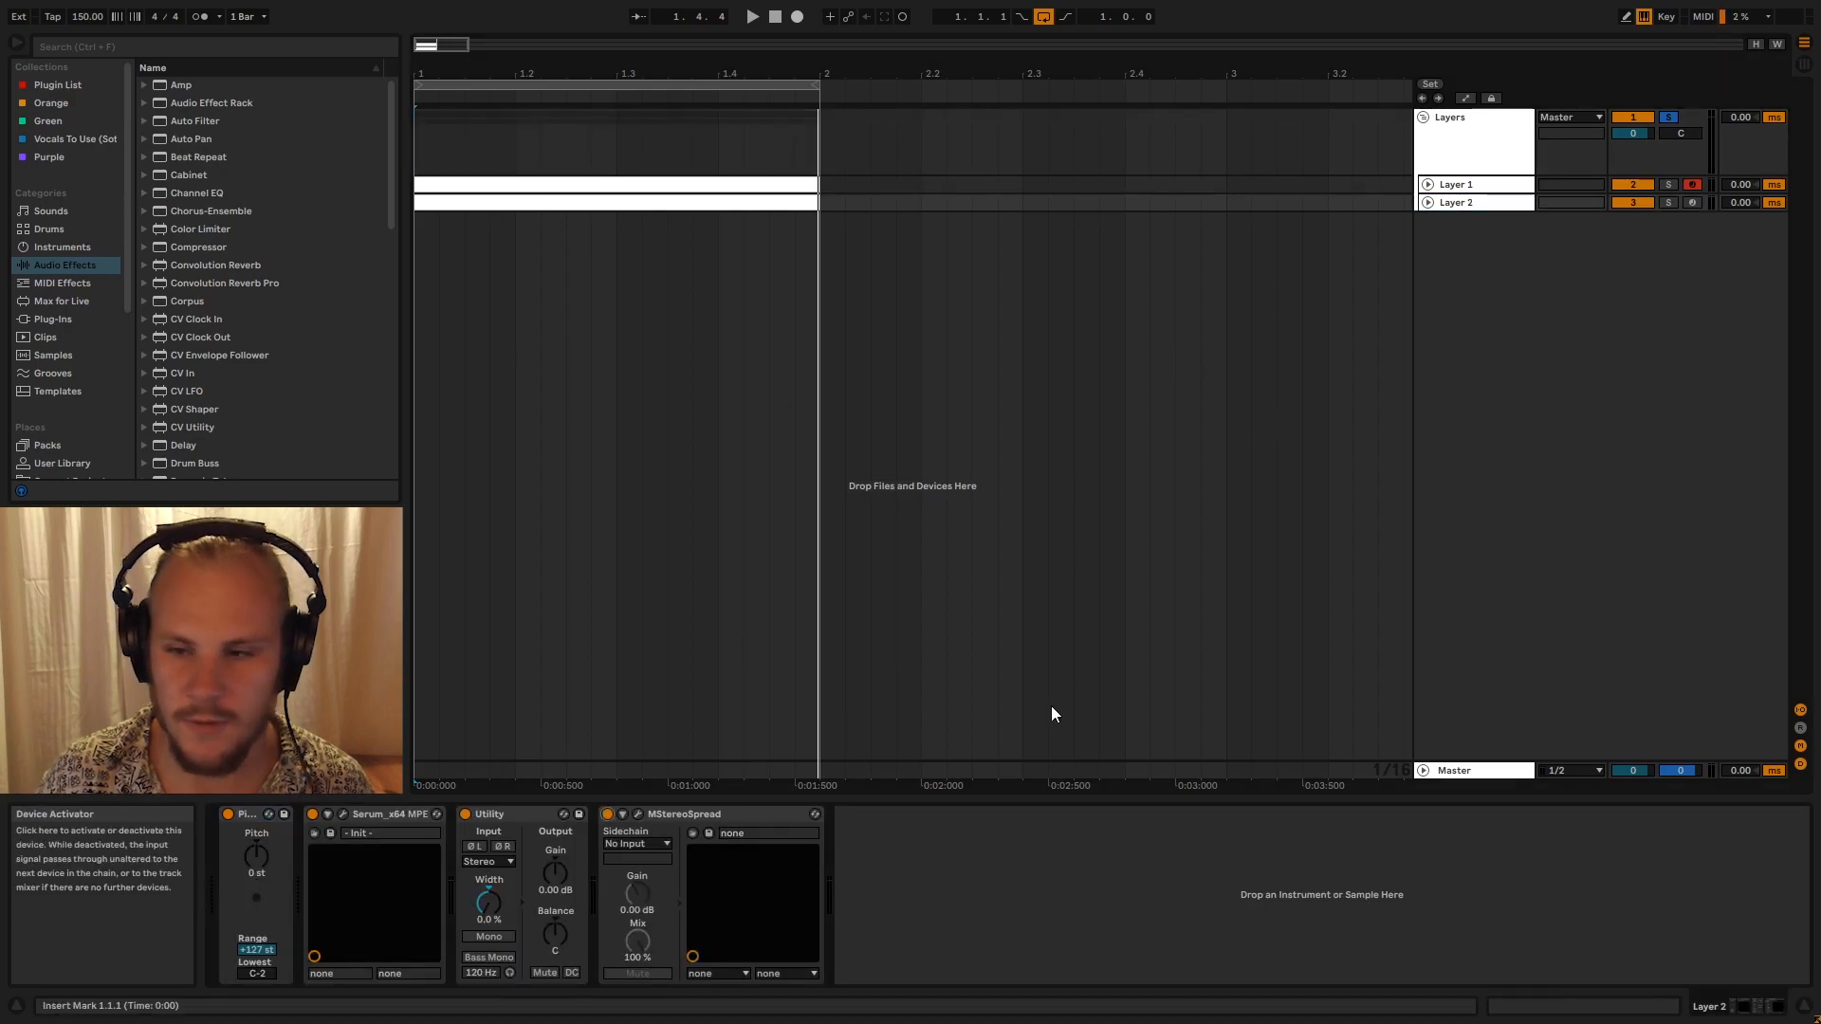
click(1415, 162)
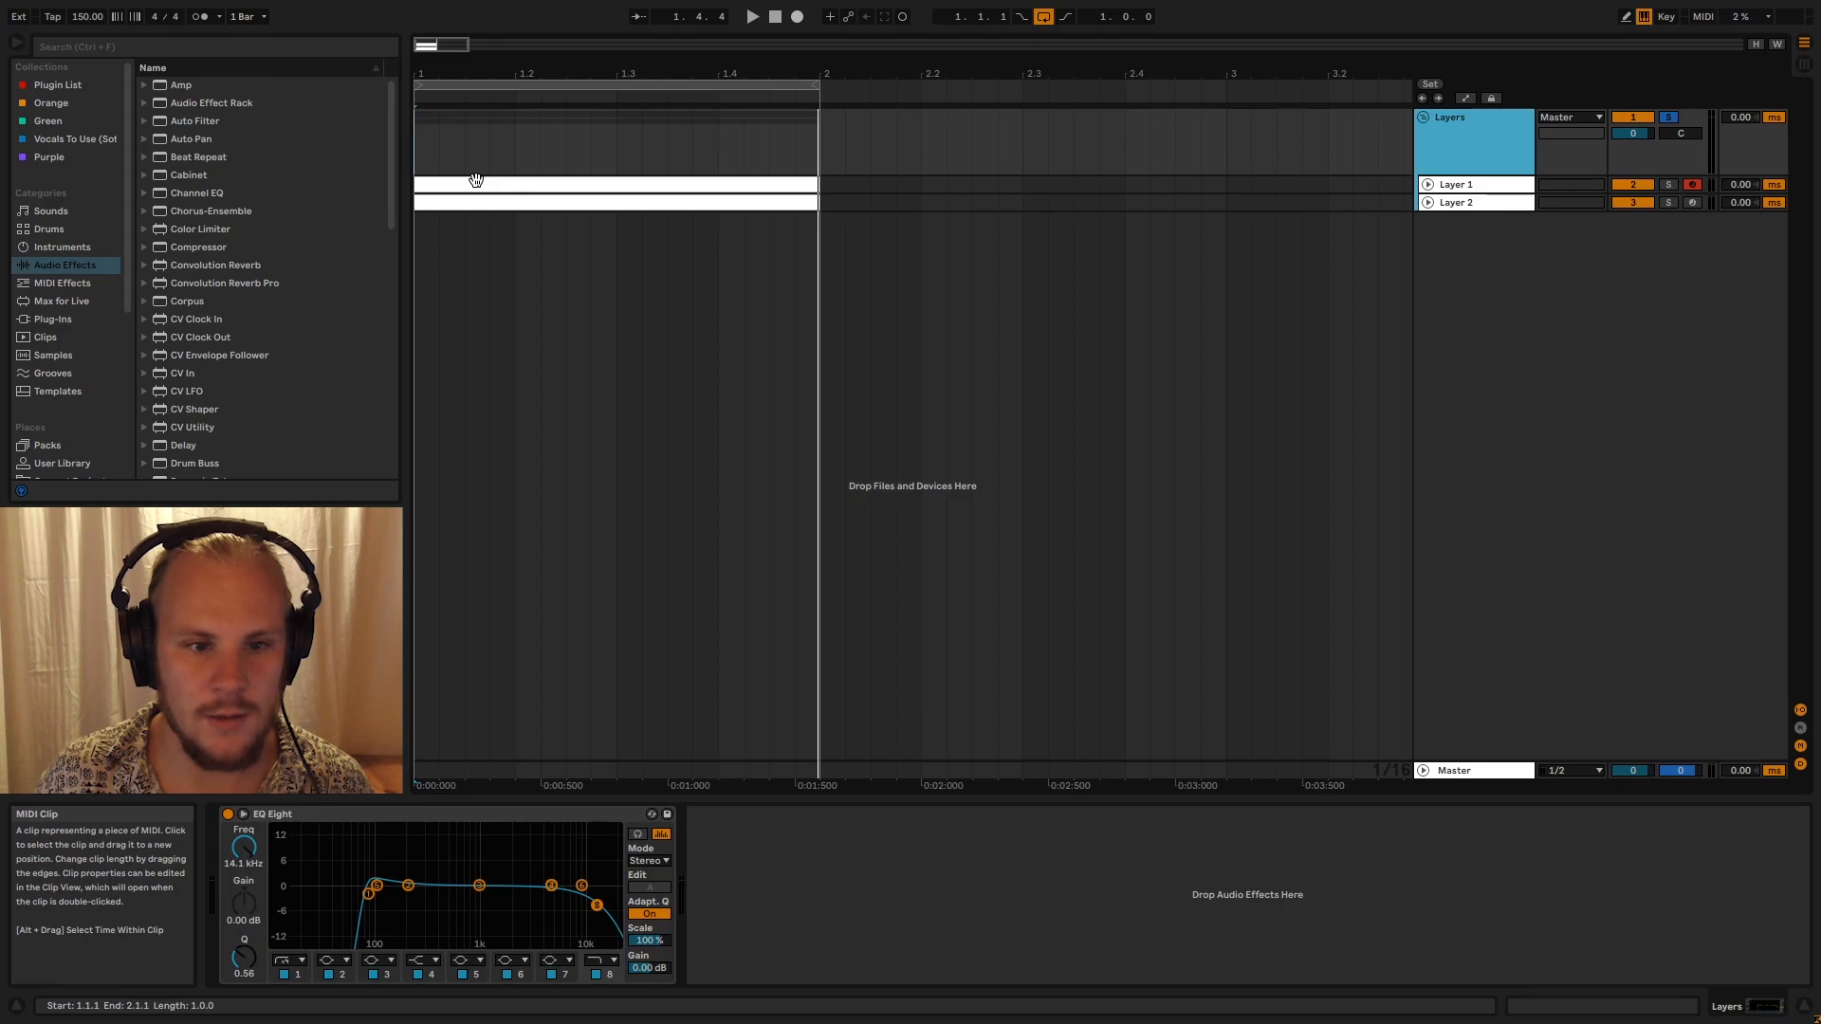
key(space)
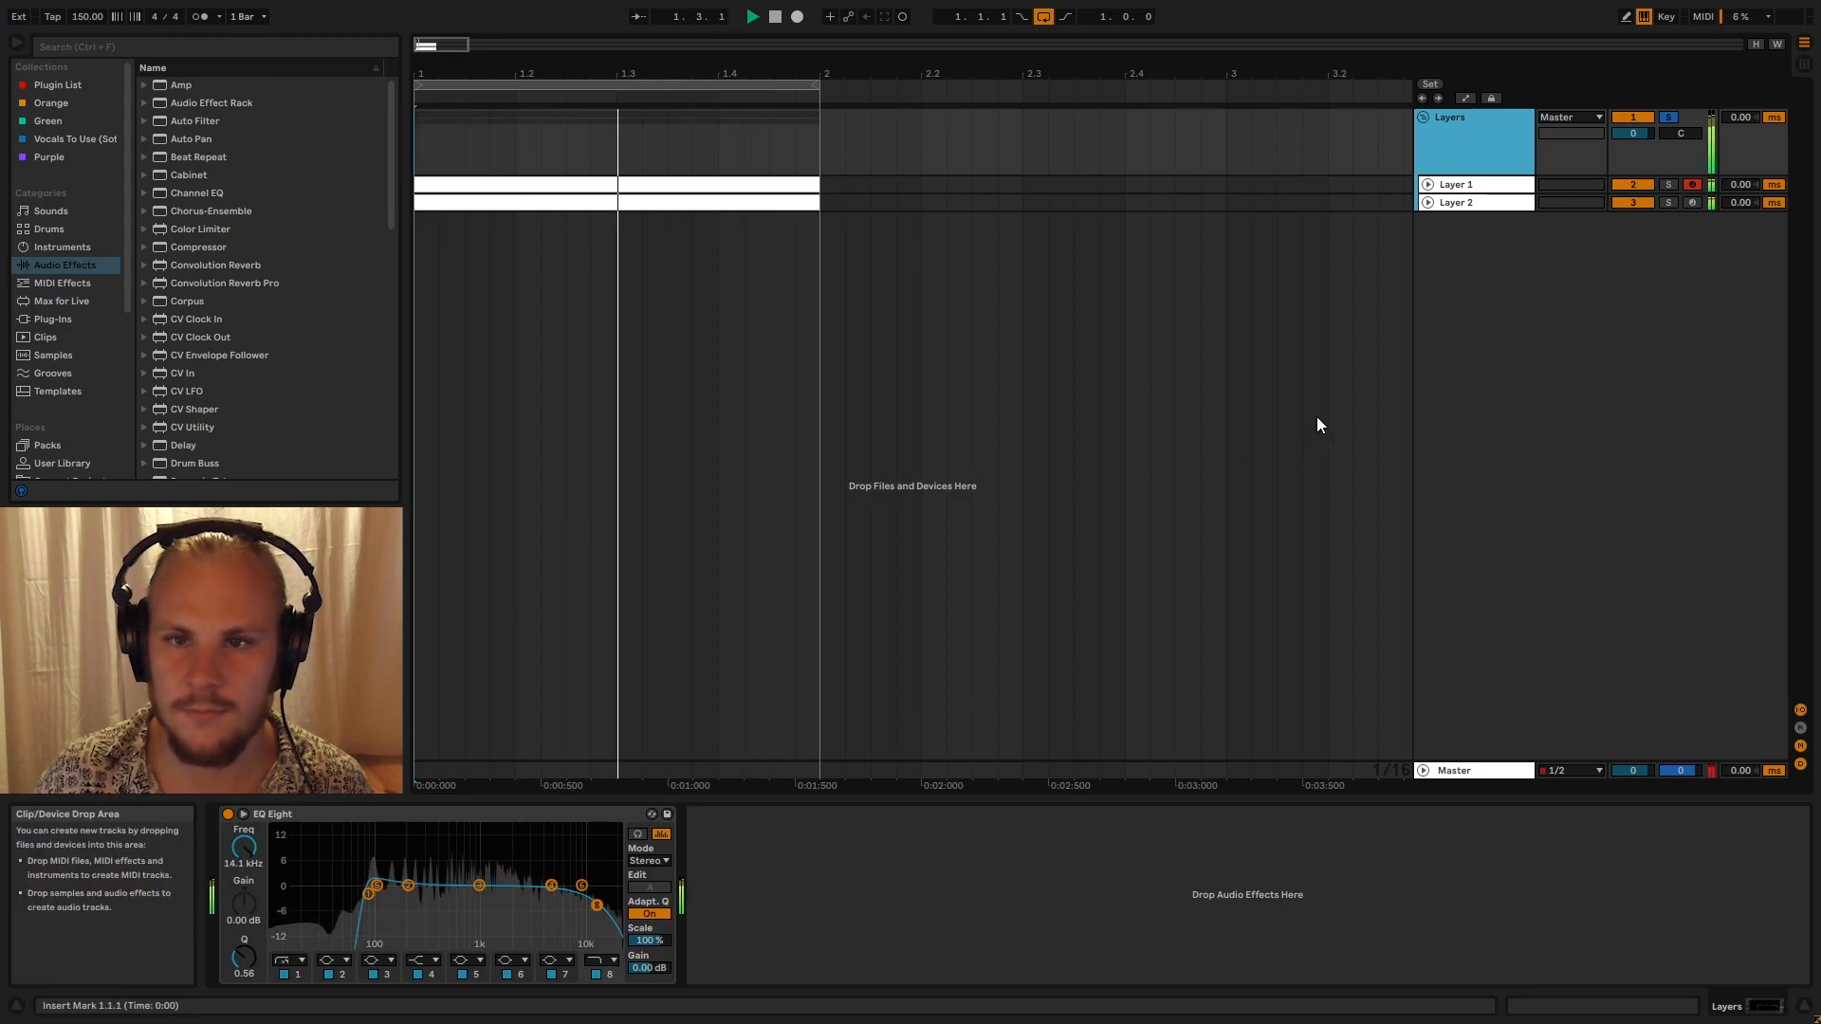
key(space)
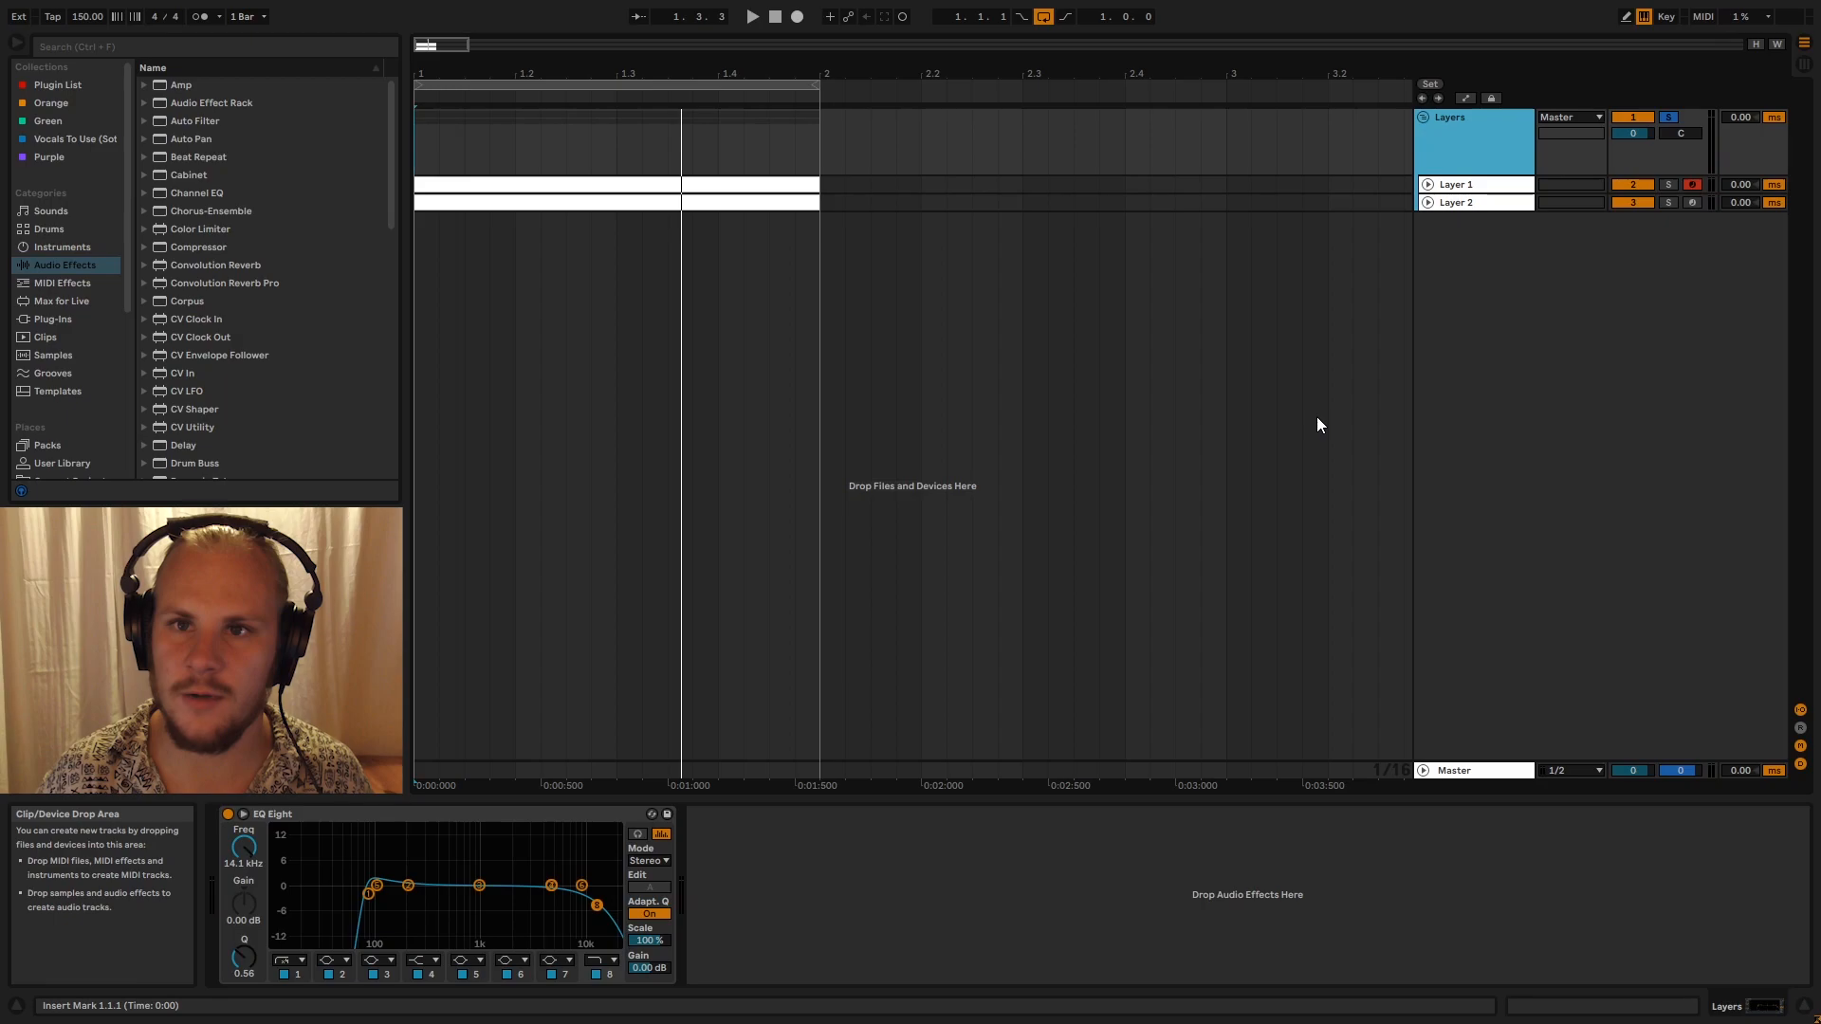
Compare the layers during playback by soloing Layer 1, switching the solo to Layer 2 and returning to the Layers group
click(1670, 185)
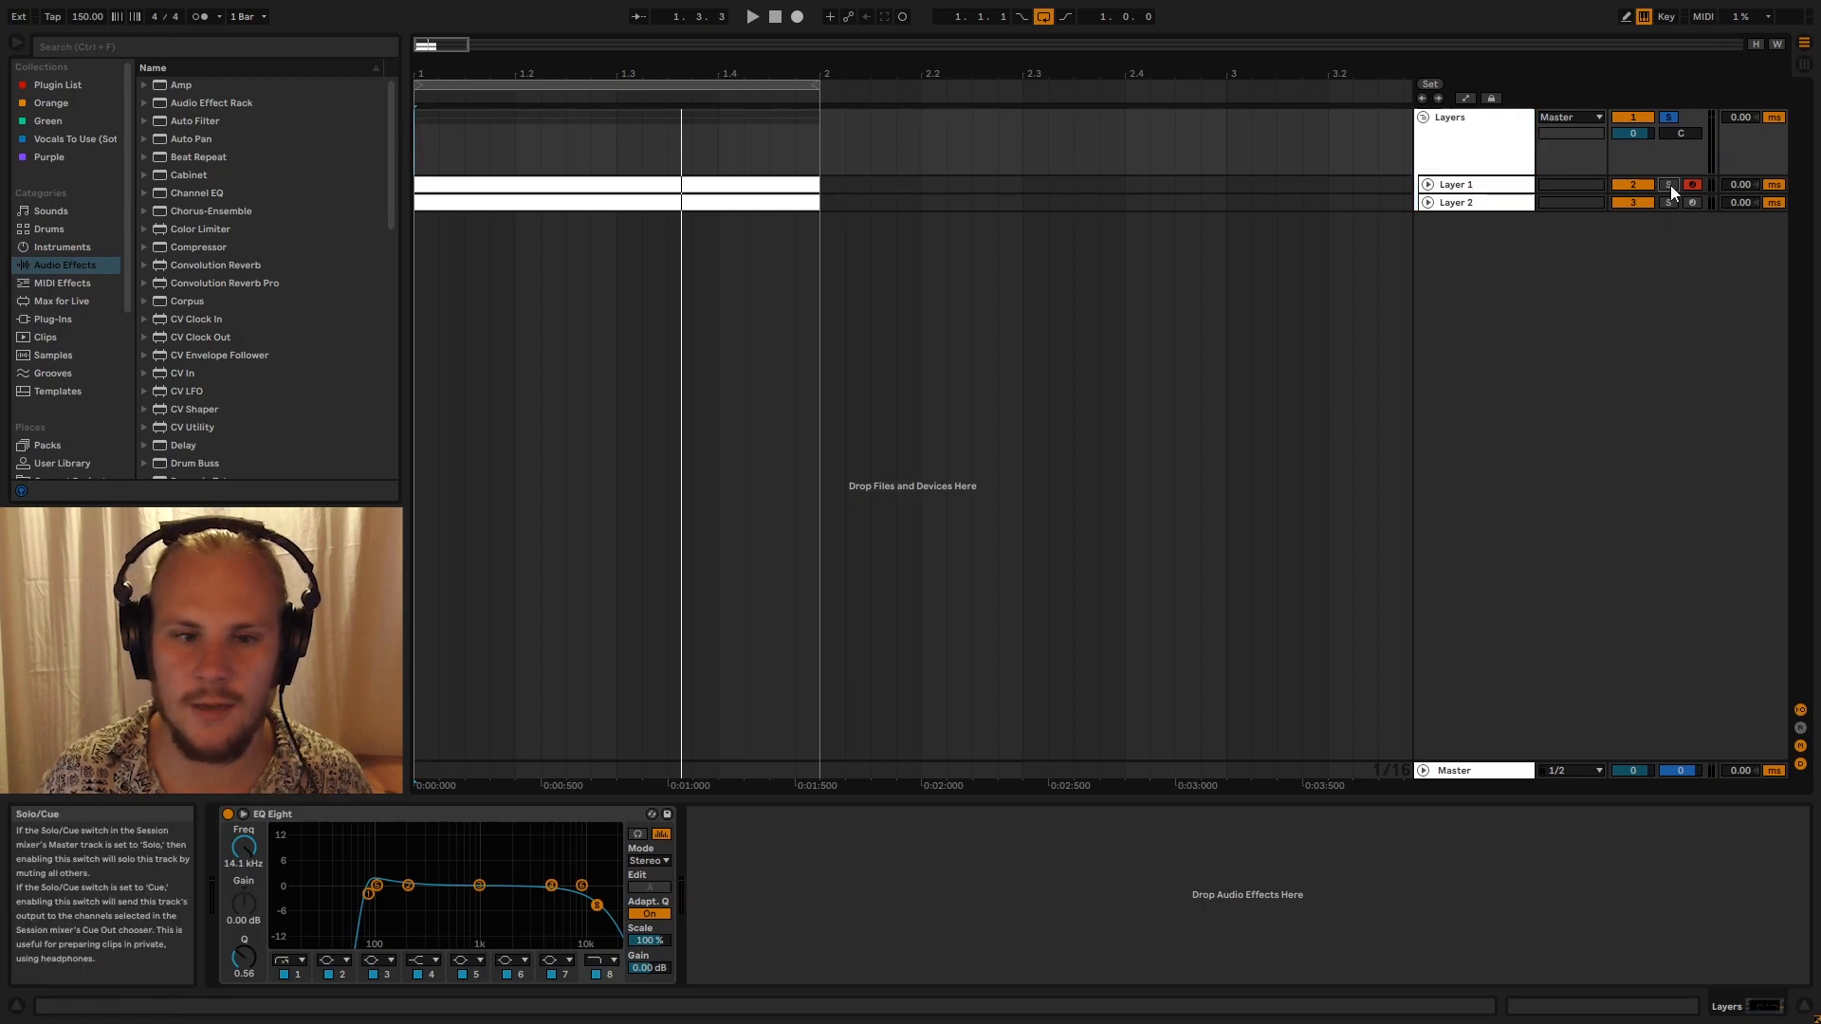
click(707, 184)
key(space)
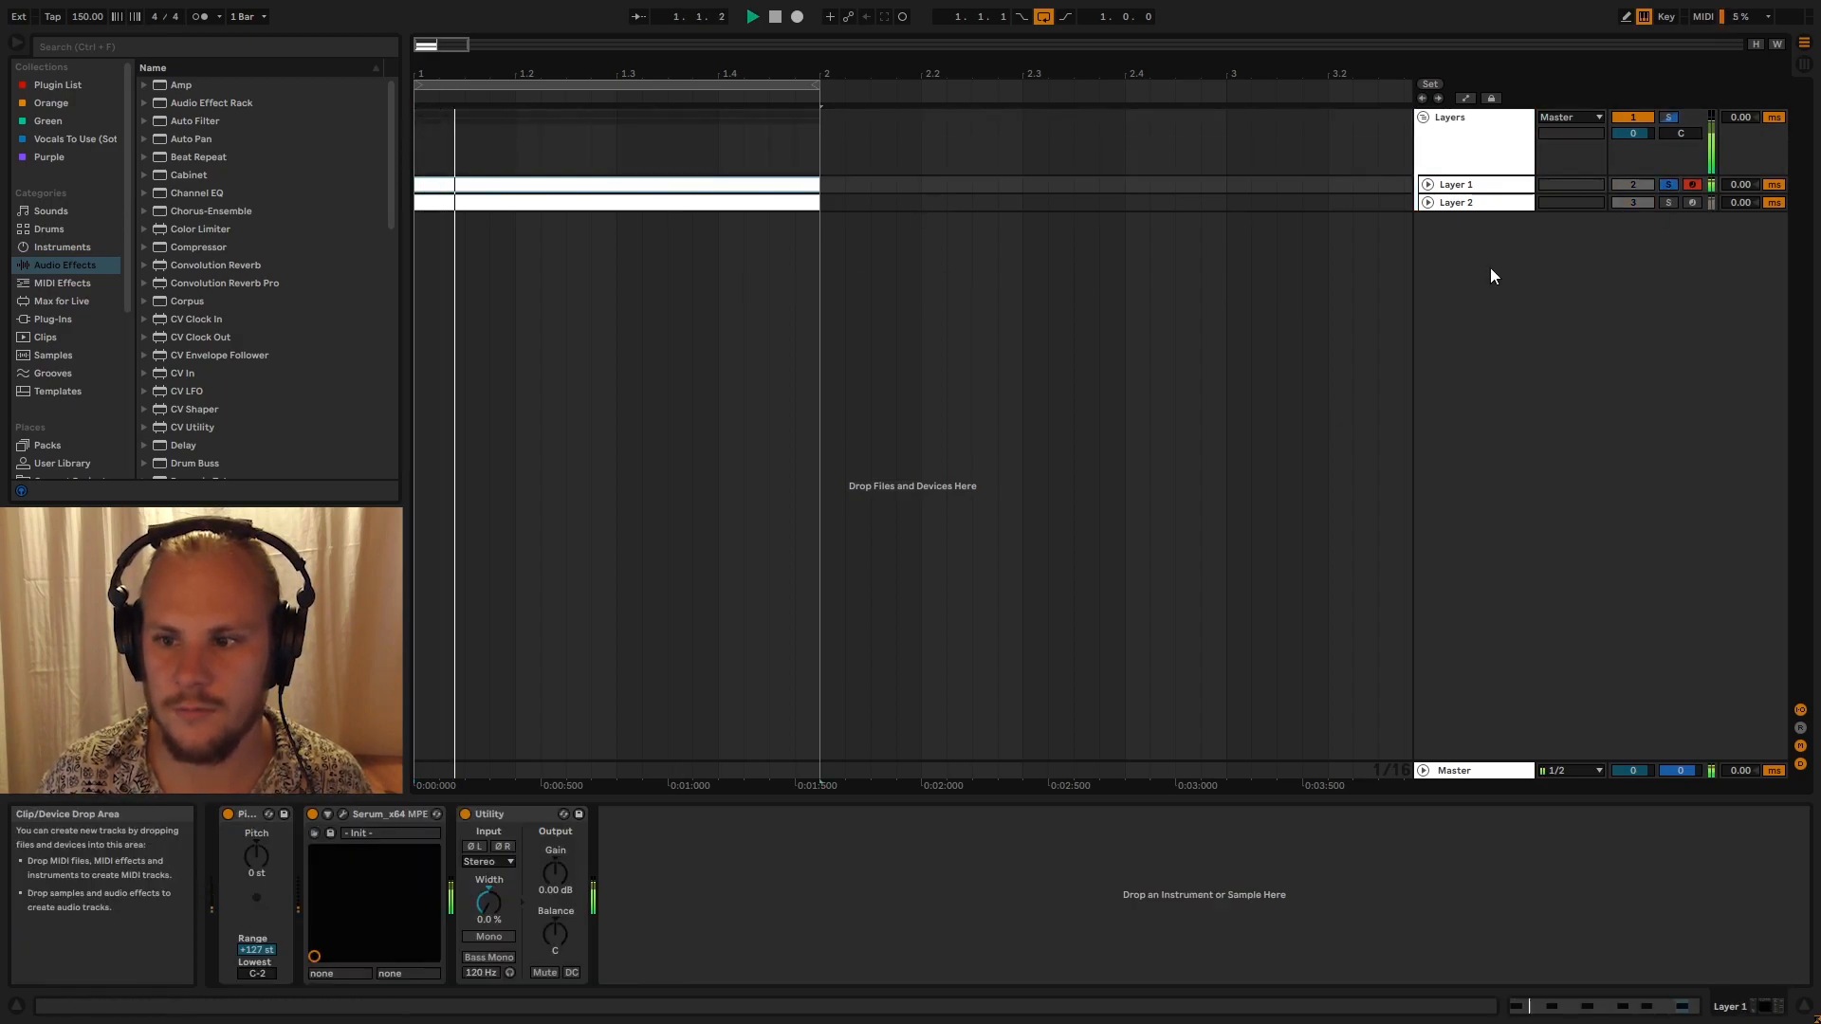
click(1669, 203)
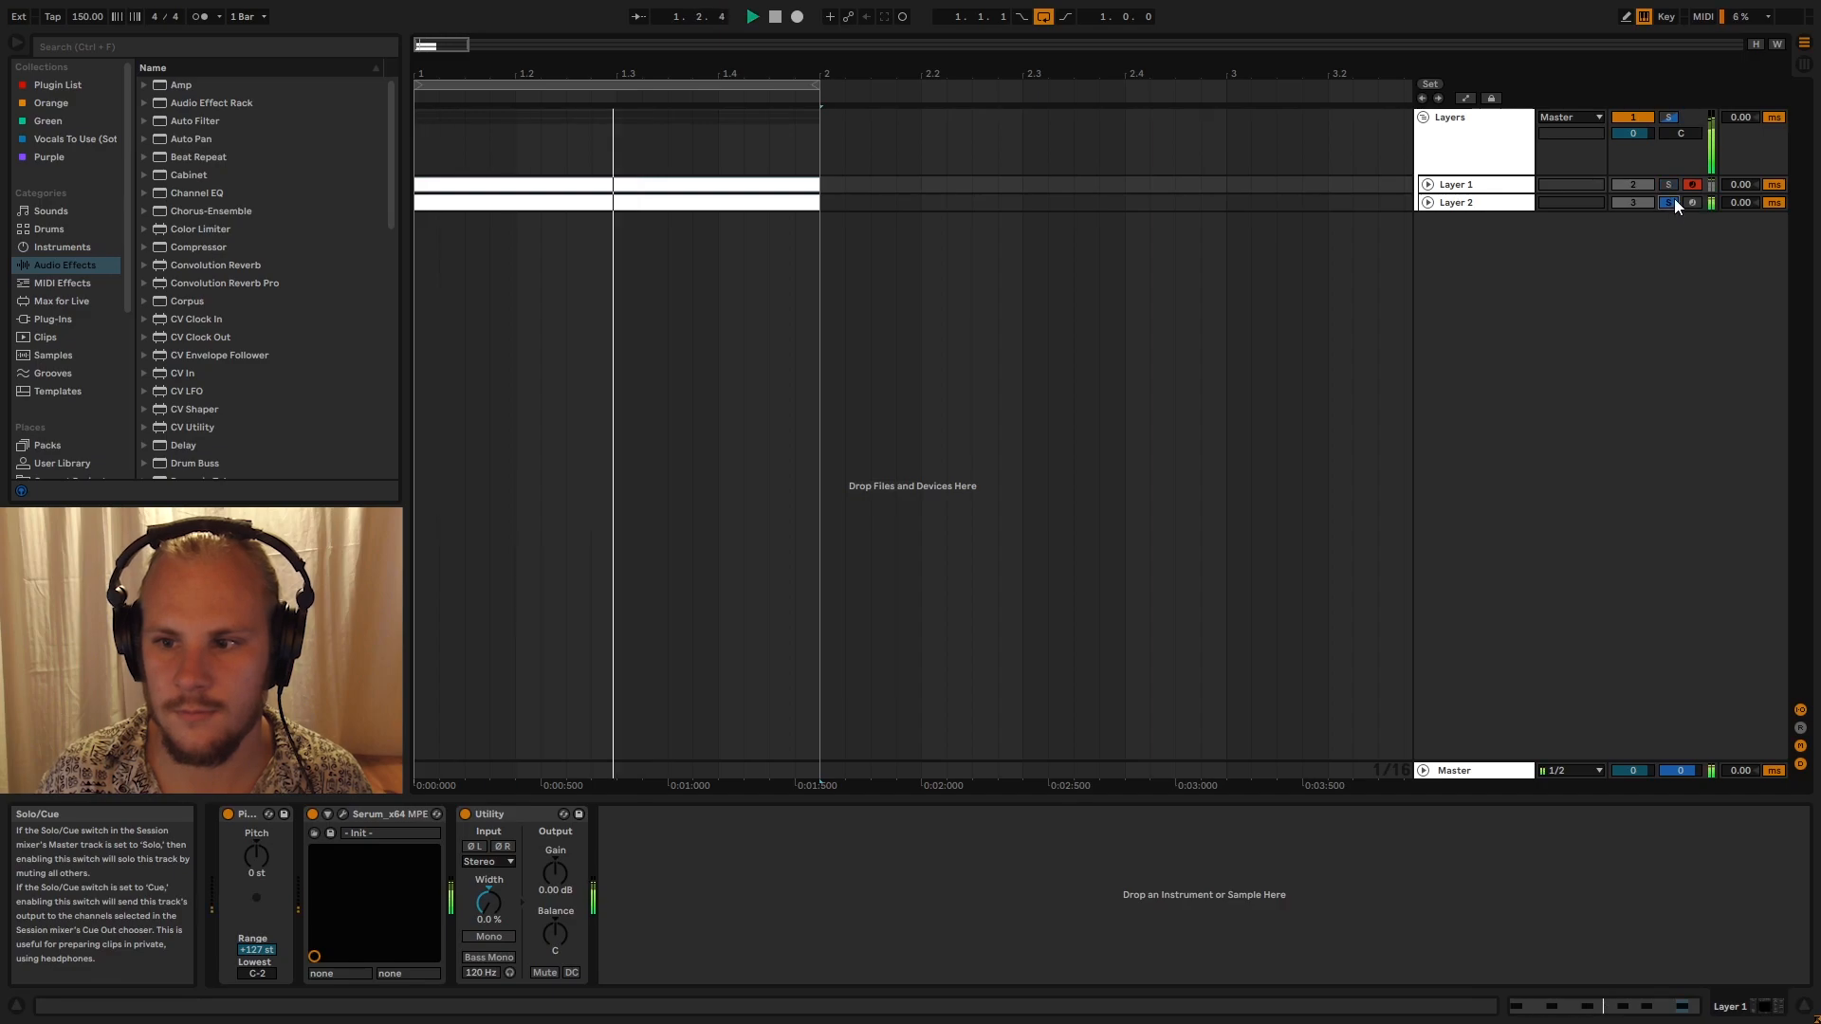
click(1670, 117)
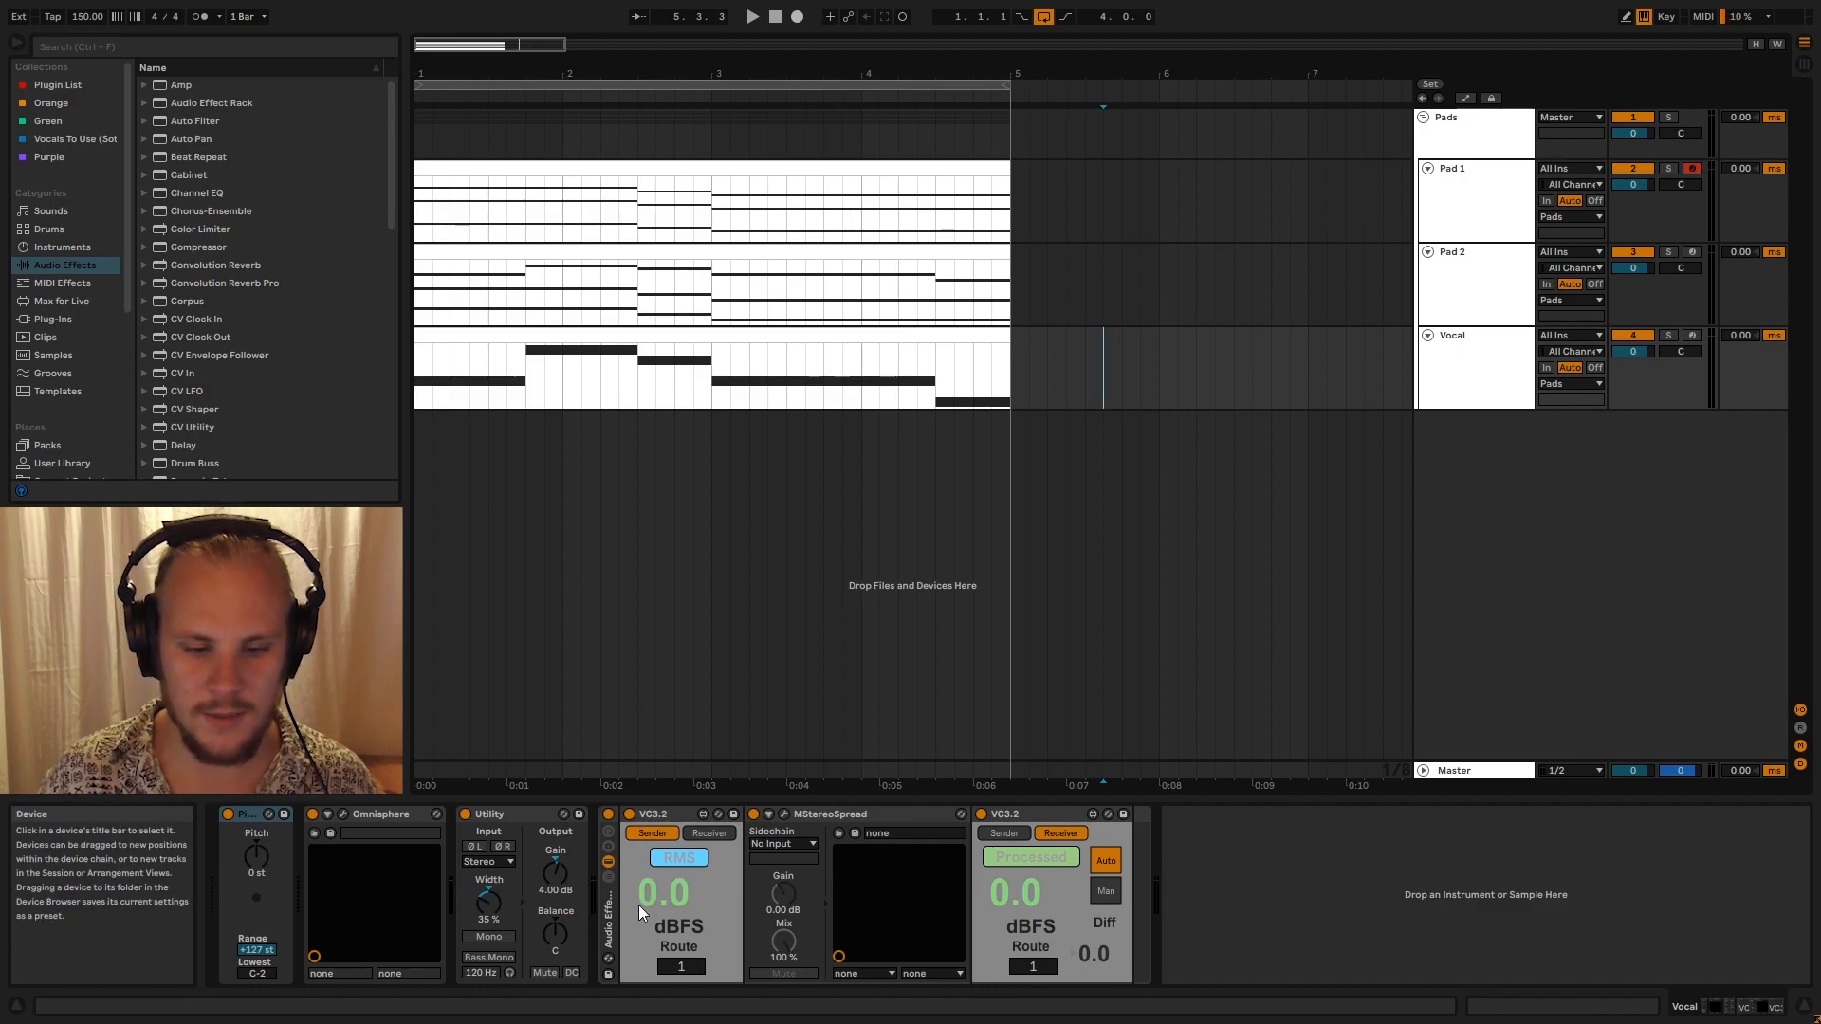
Examine the Vocal track's effect rack with MStereoSpread between the VC3.2 sender and receiver, and place the insert marker at 1.1.1
click(617, 918)
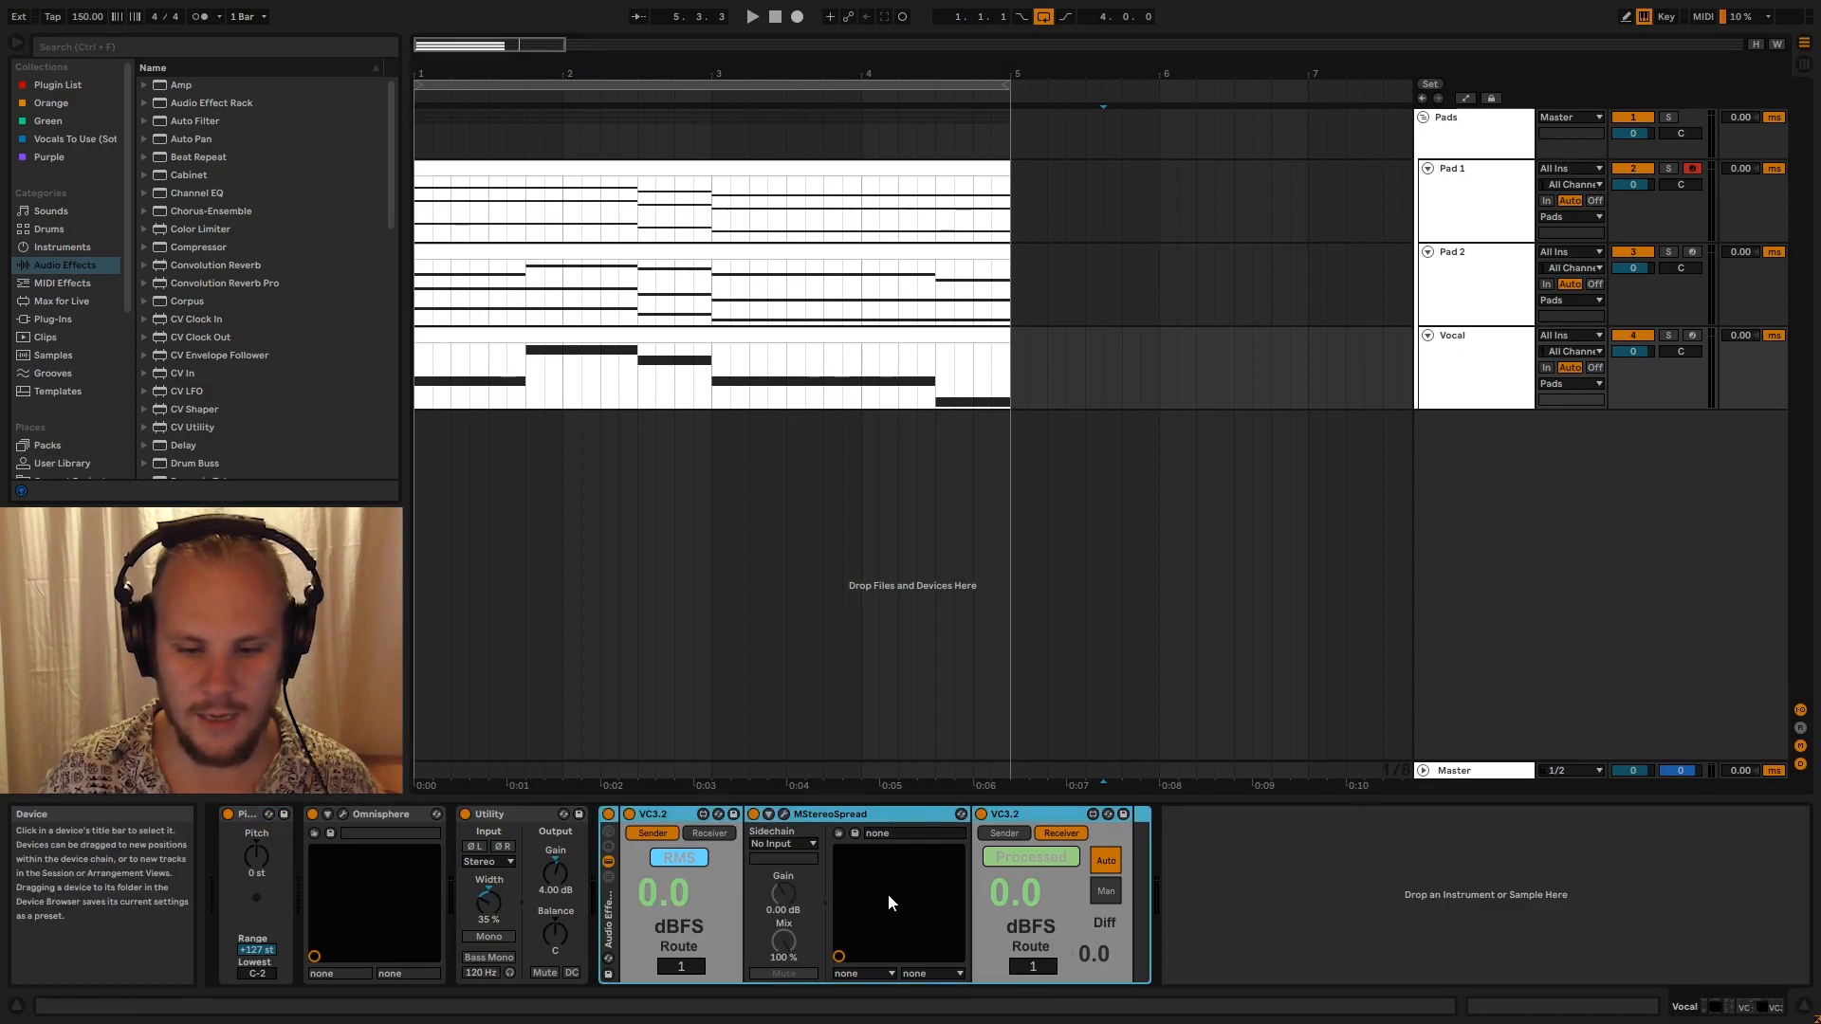
click(817, 820)
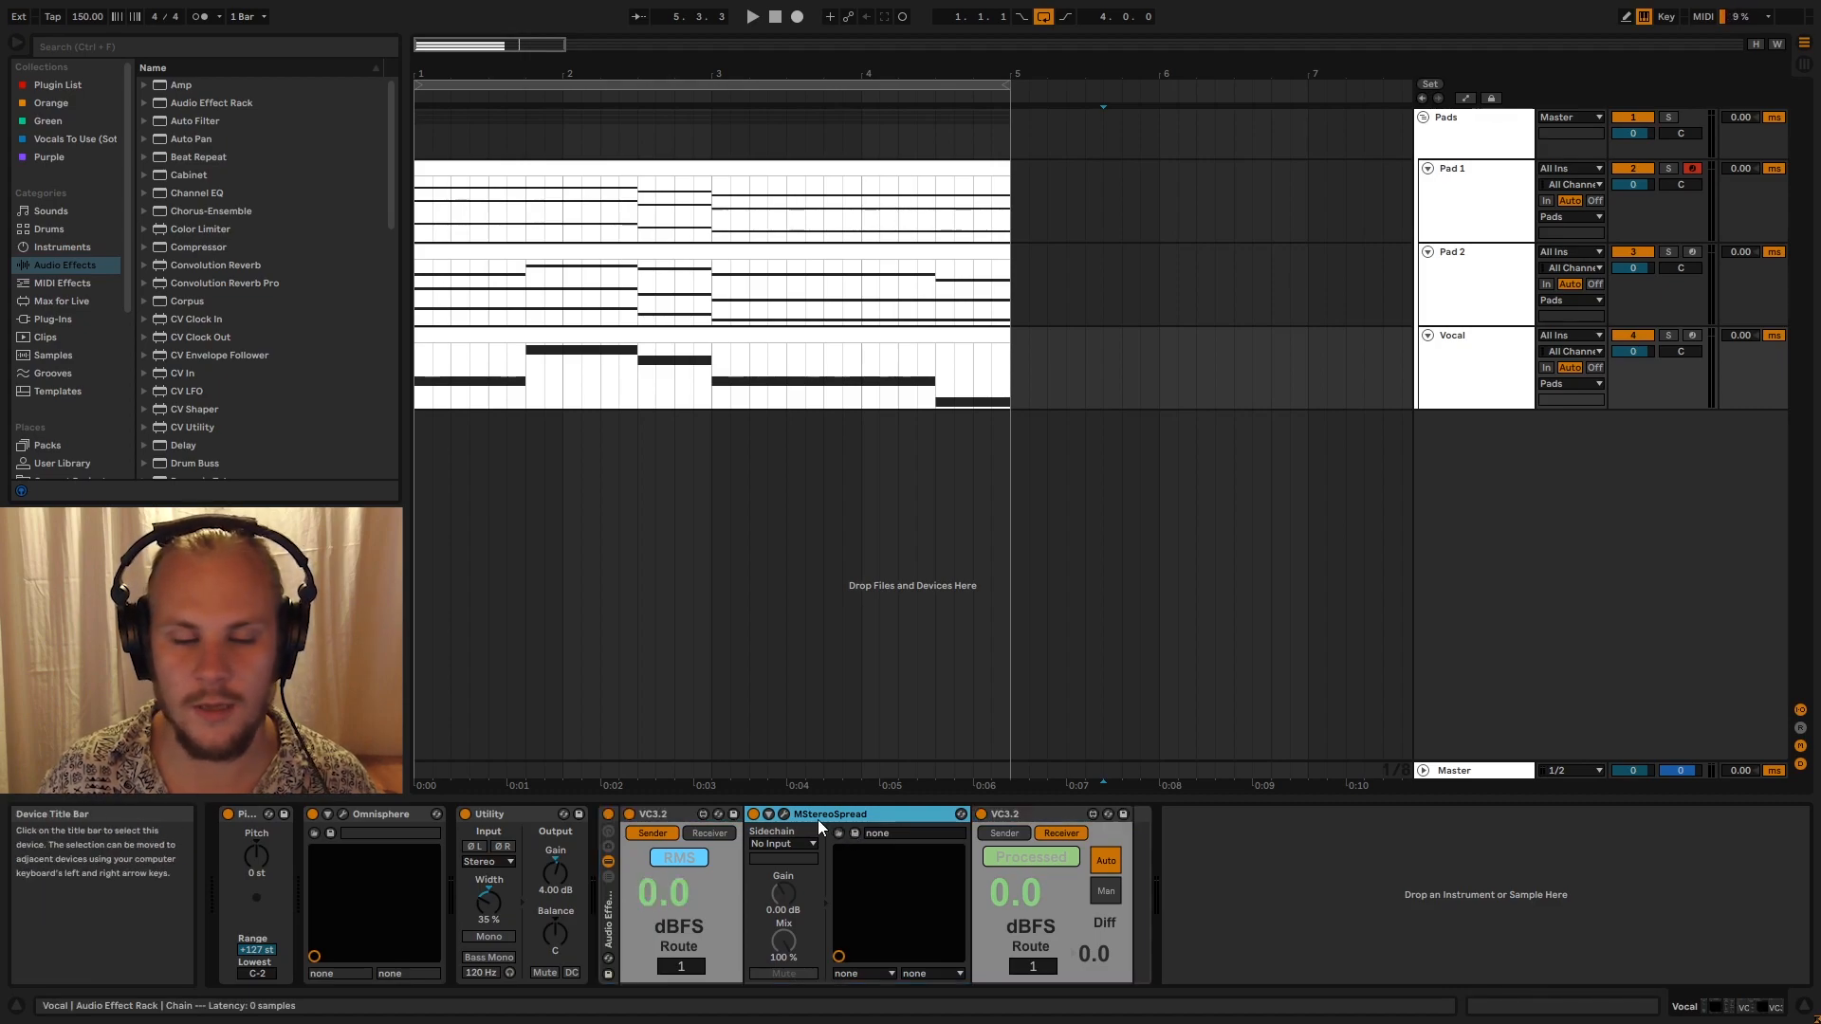
click(658, 814)
click(1034, 816)
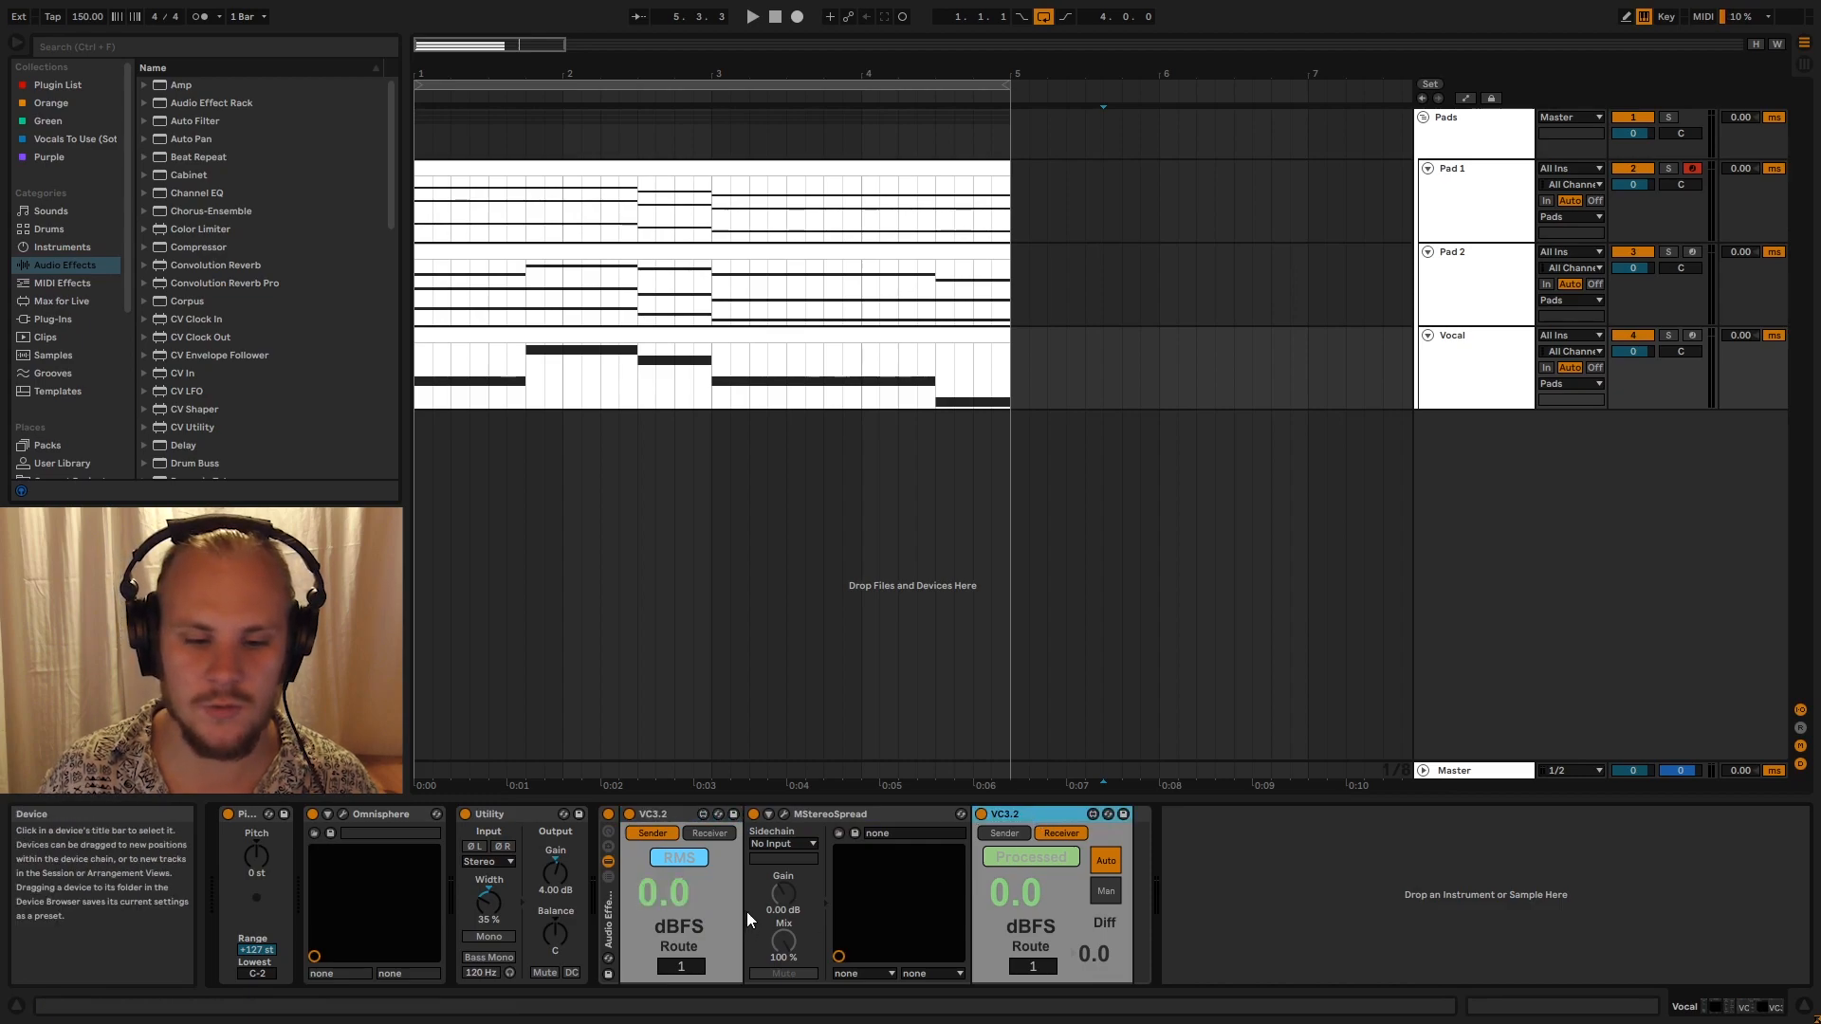
click(658, 812)
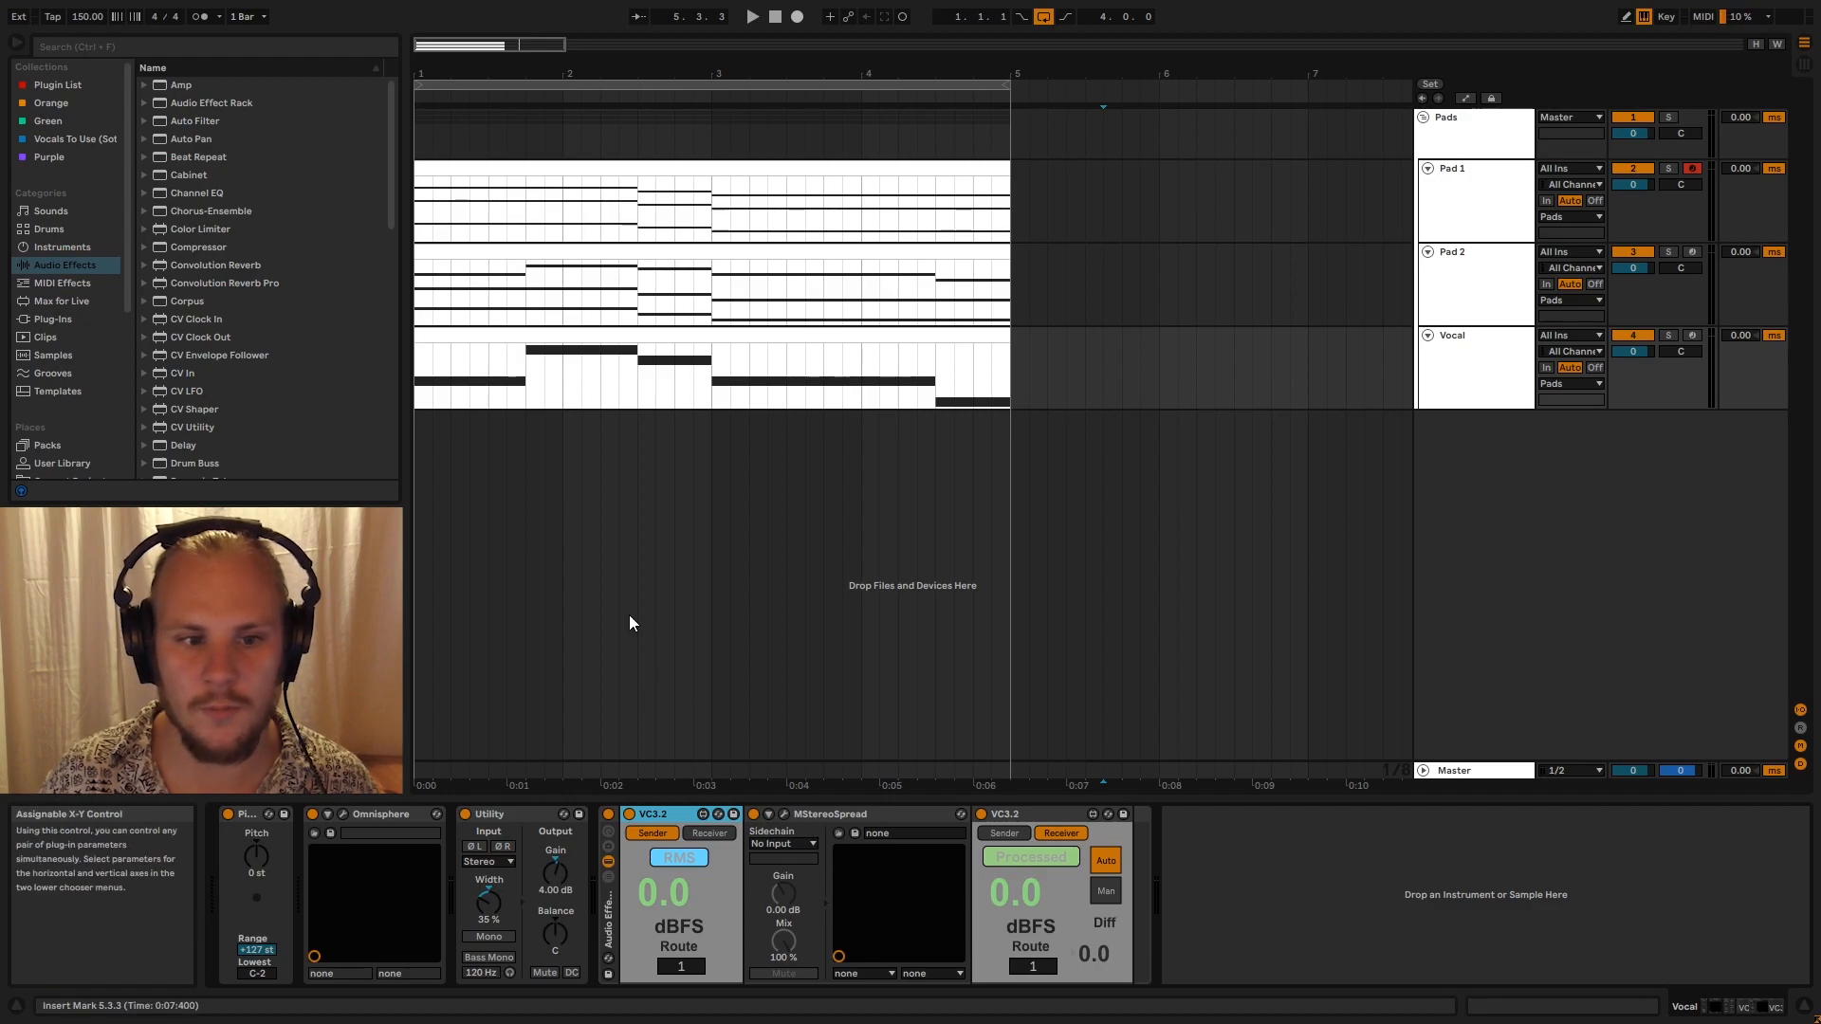
click(417, 384)
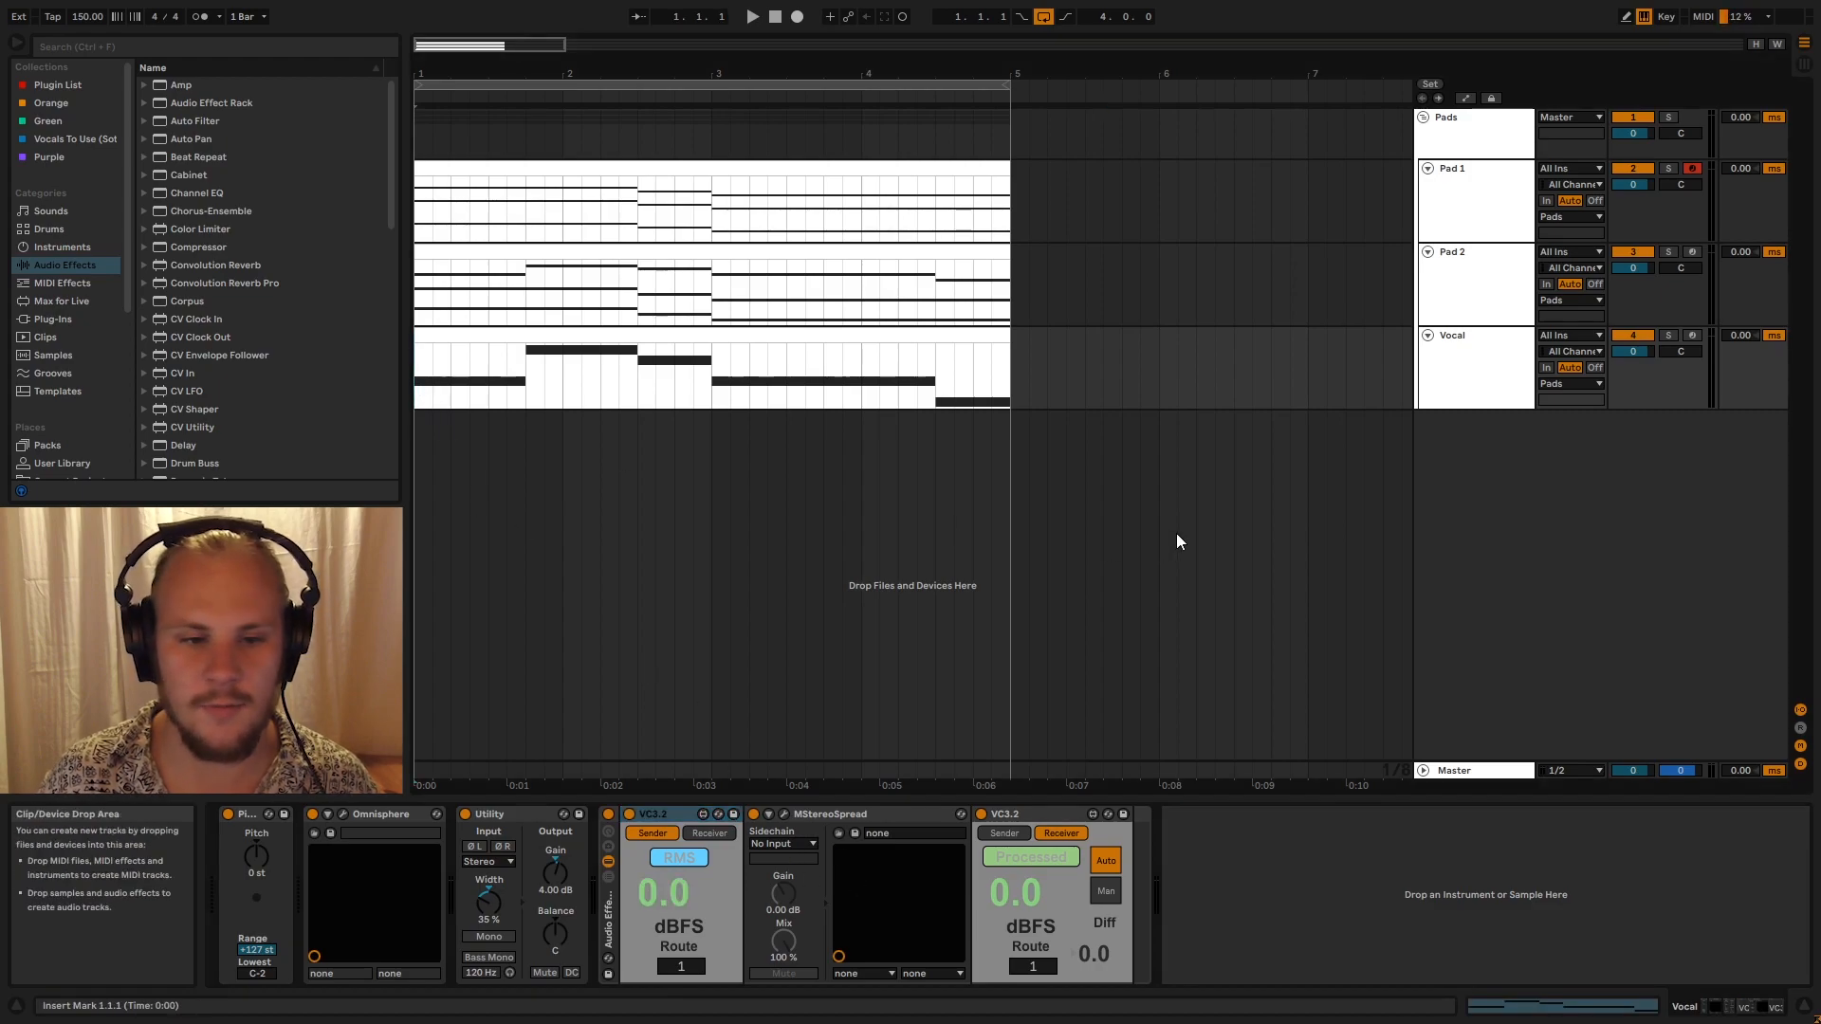
Play all the pads, solo the Vocal track to hear its clip alone, and remove the solo
key(space)
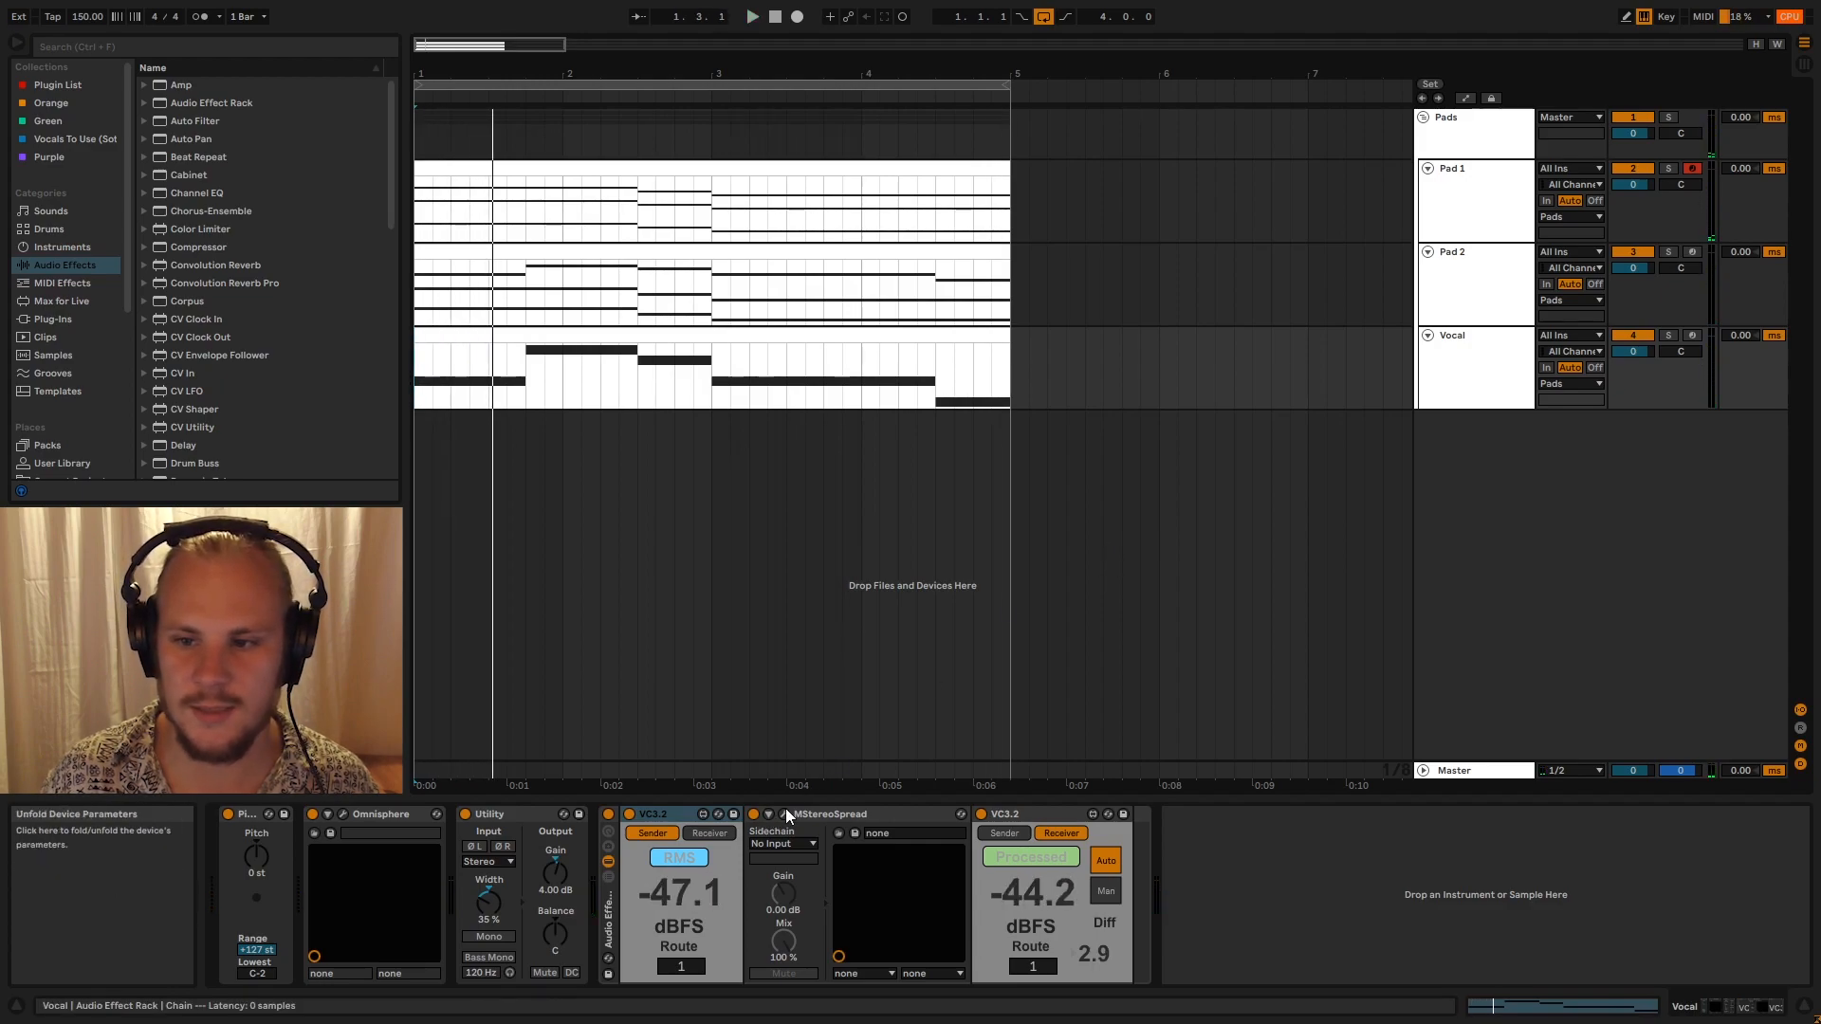
click(1669, 336)
click(528, 337)
key(space)
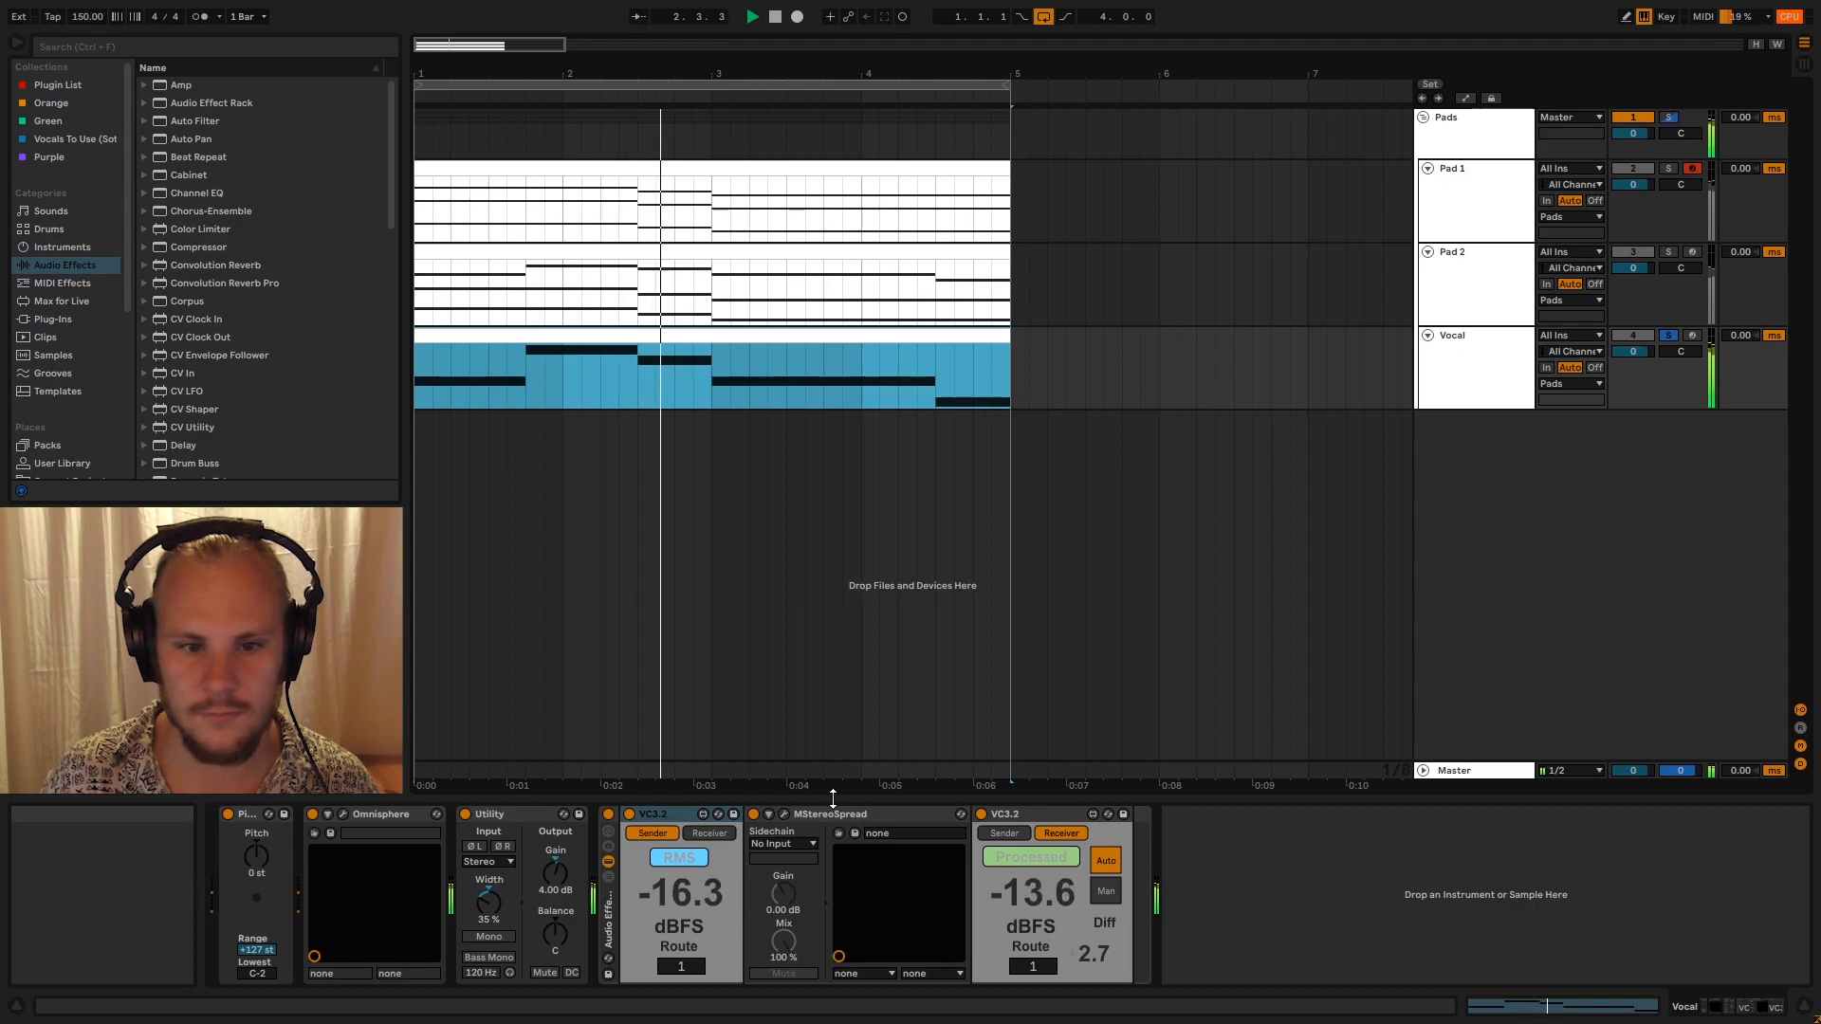
key(space)
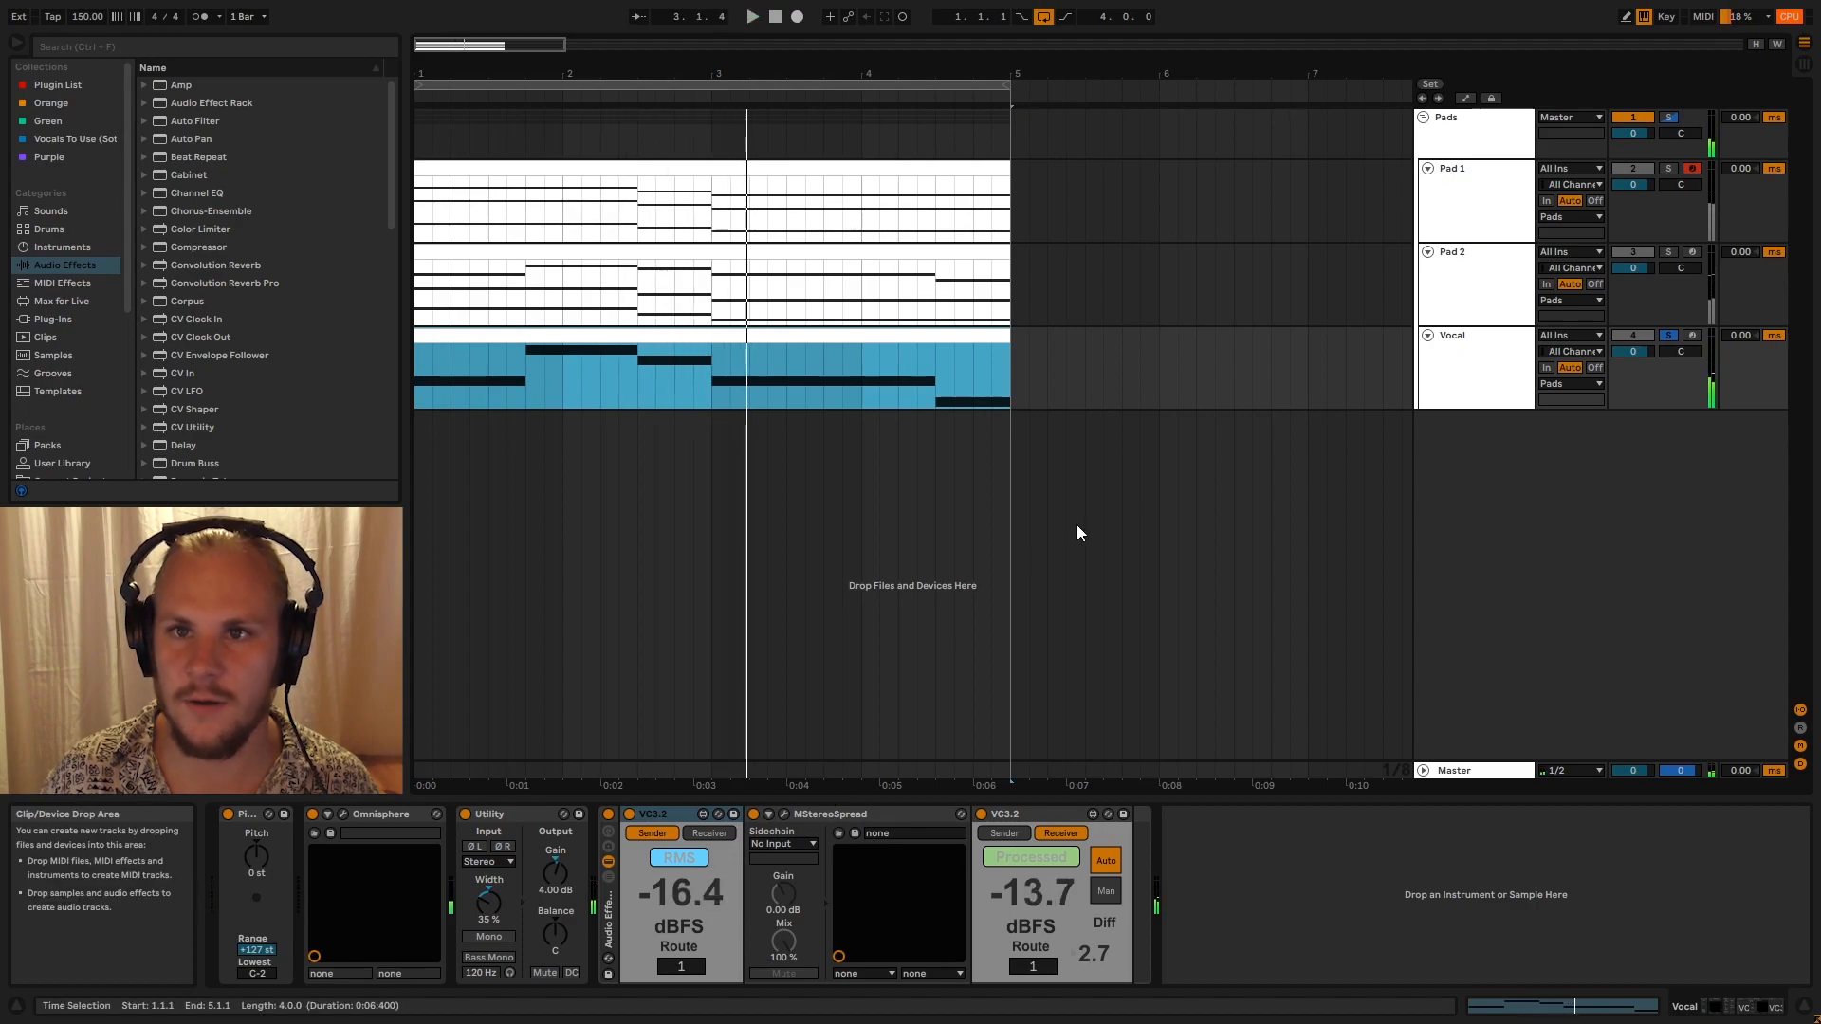
click(1668, 335)
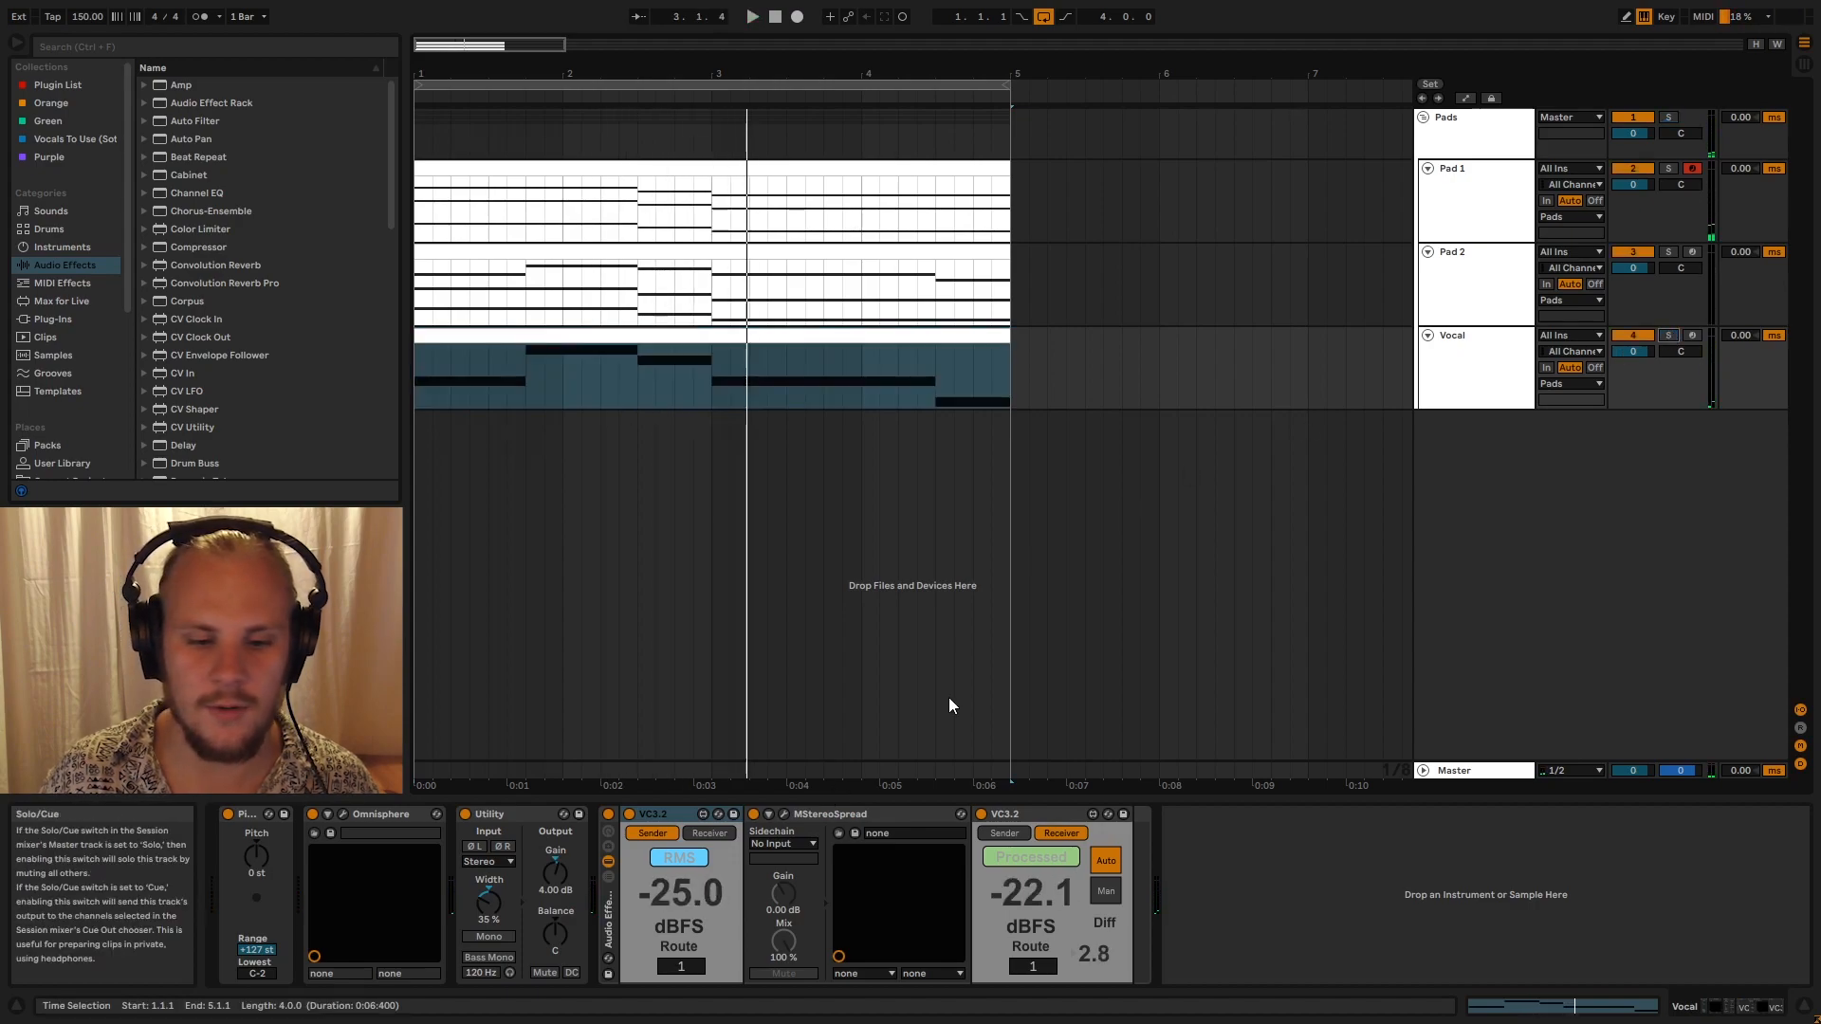
Deactivate the Vocal track's audio effect rack and play the pads from 1.1.1 without the widening
click(608, 814)
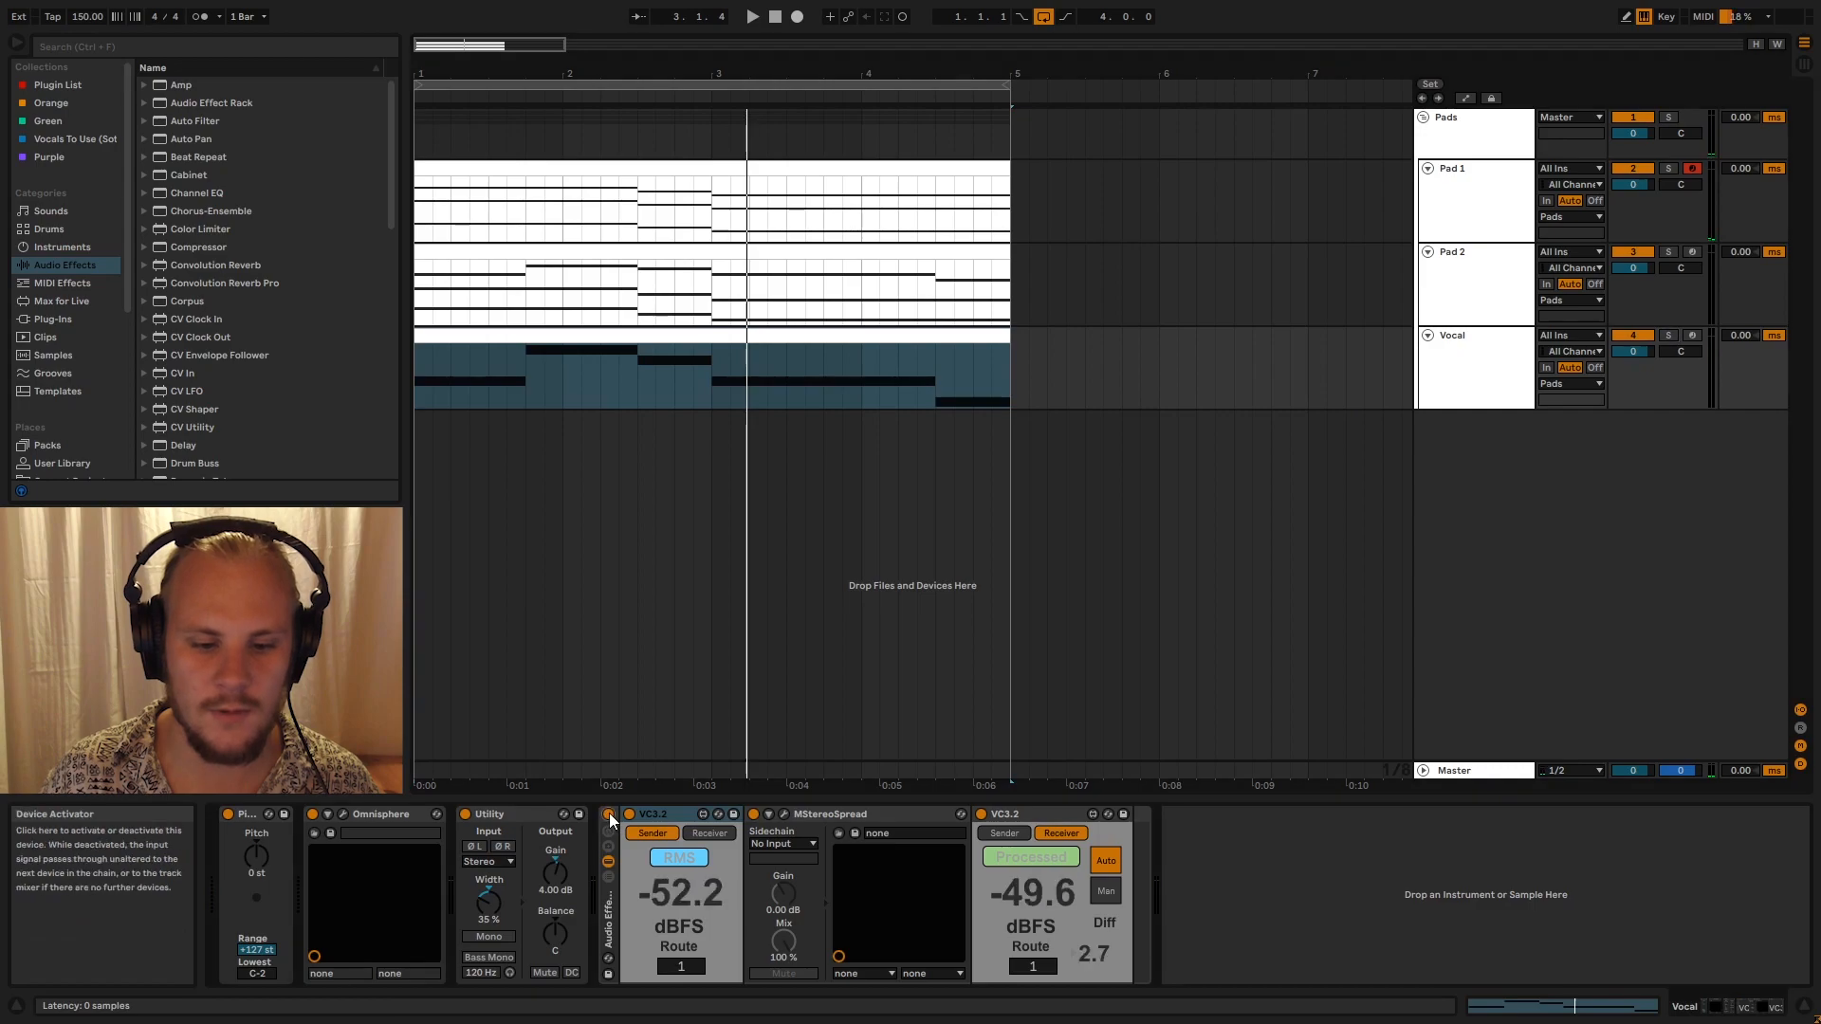
click(423, 387)
click(440, 418)
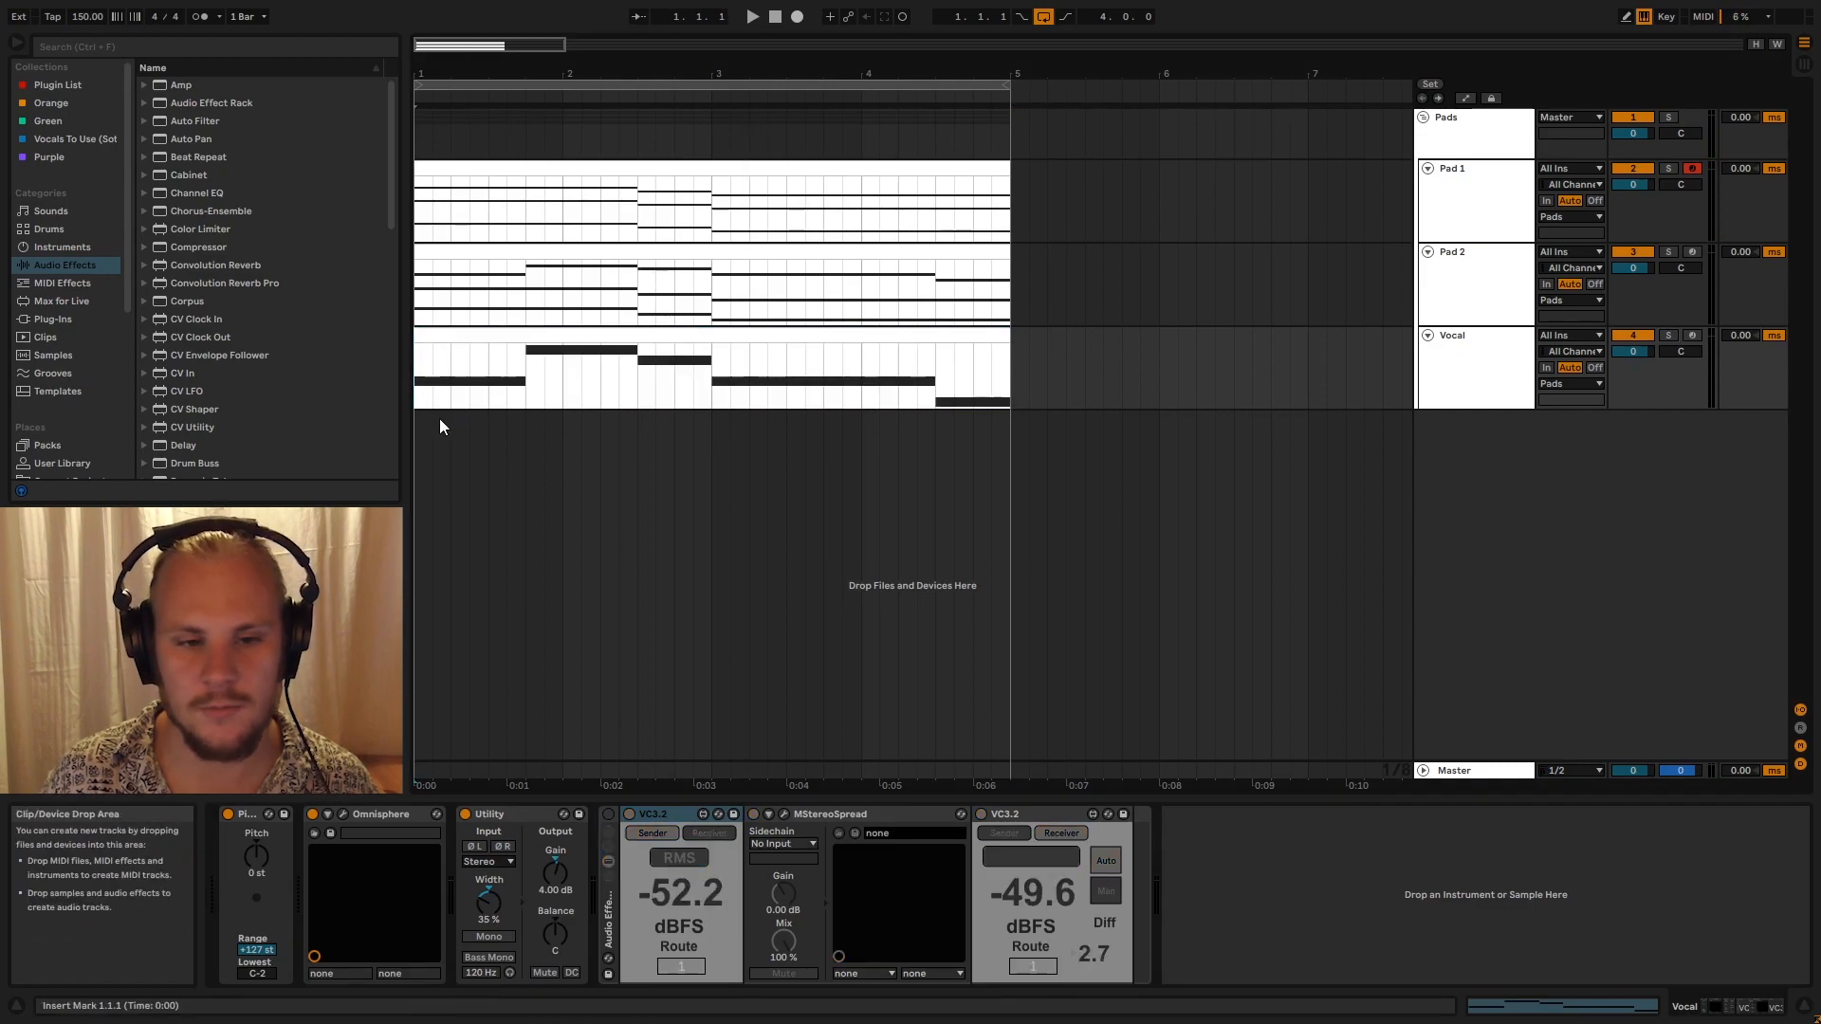
key(space)
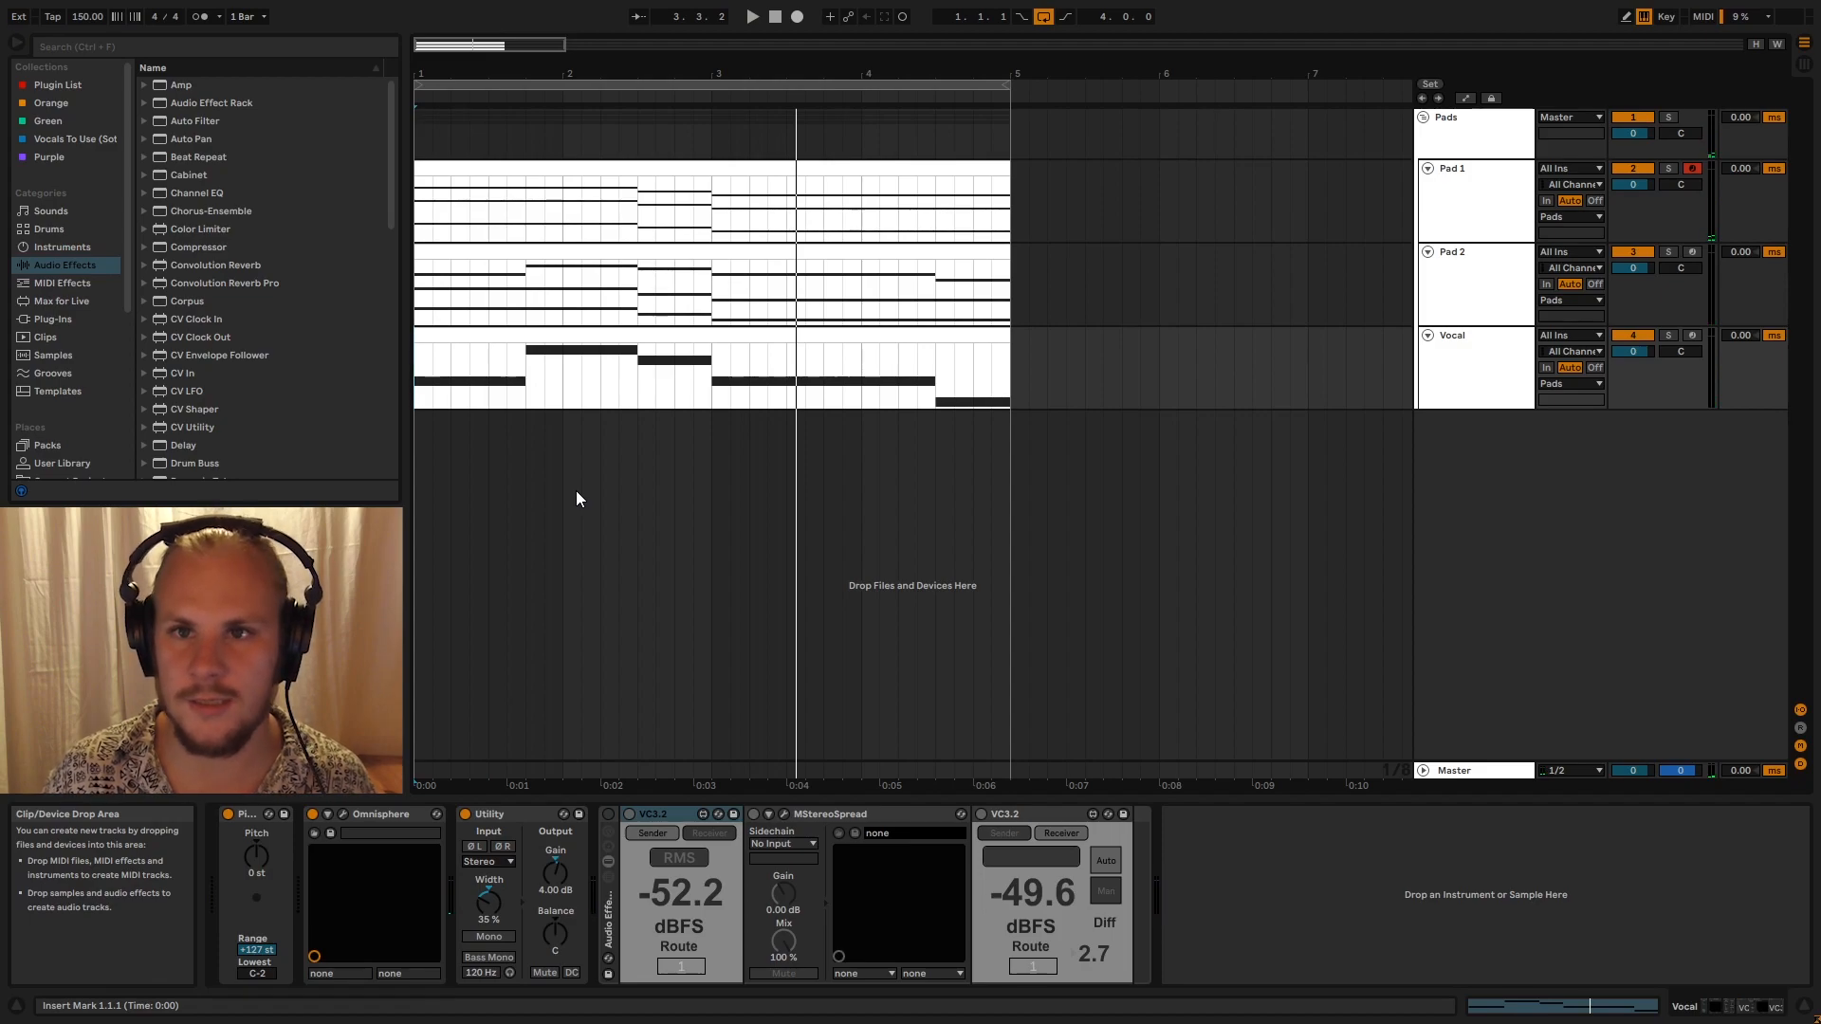
Reactivate the Vocal track's effect rack and raise MStereoSpread to 106.8% widening, 63.6% spread and 53 bands
click(608, 814)
click(783, 813)
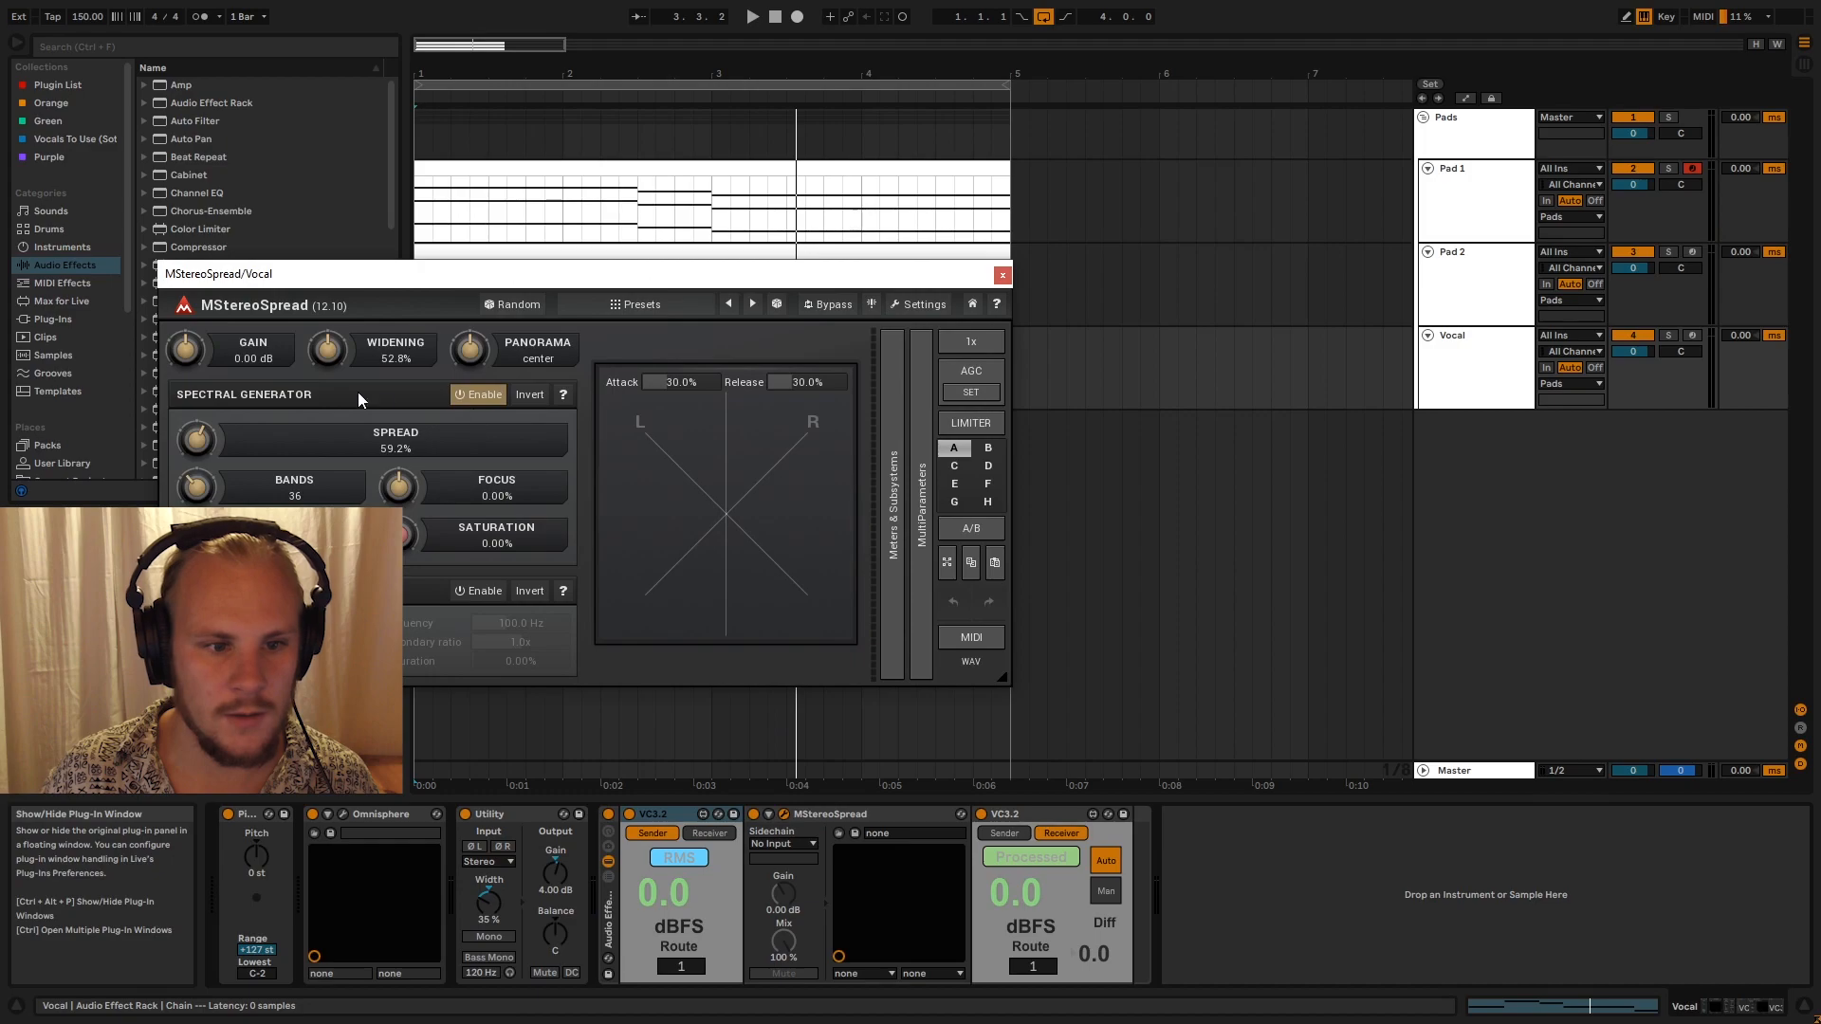
drag(328, 350, 258, 403)
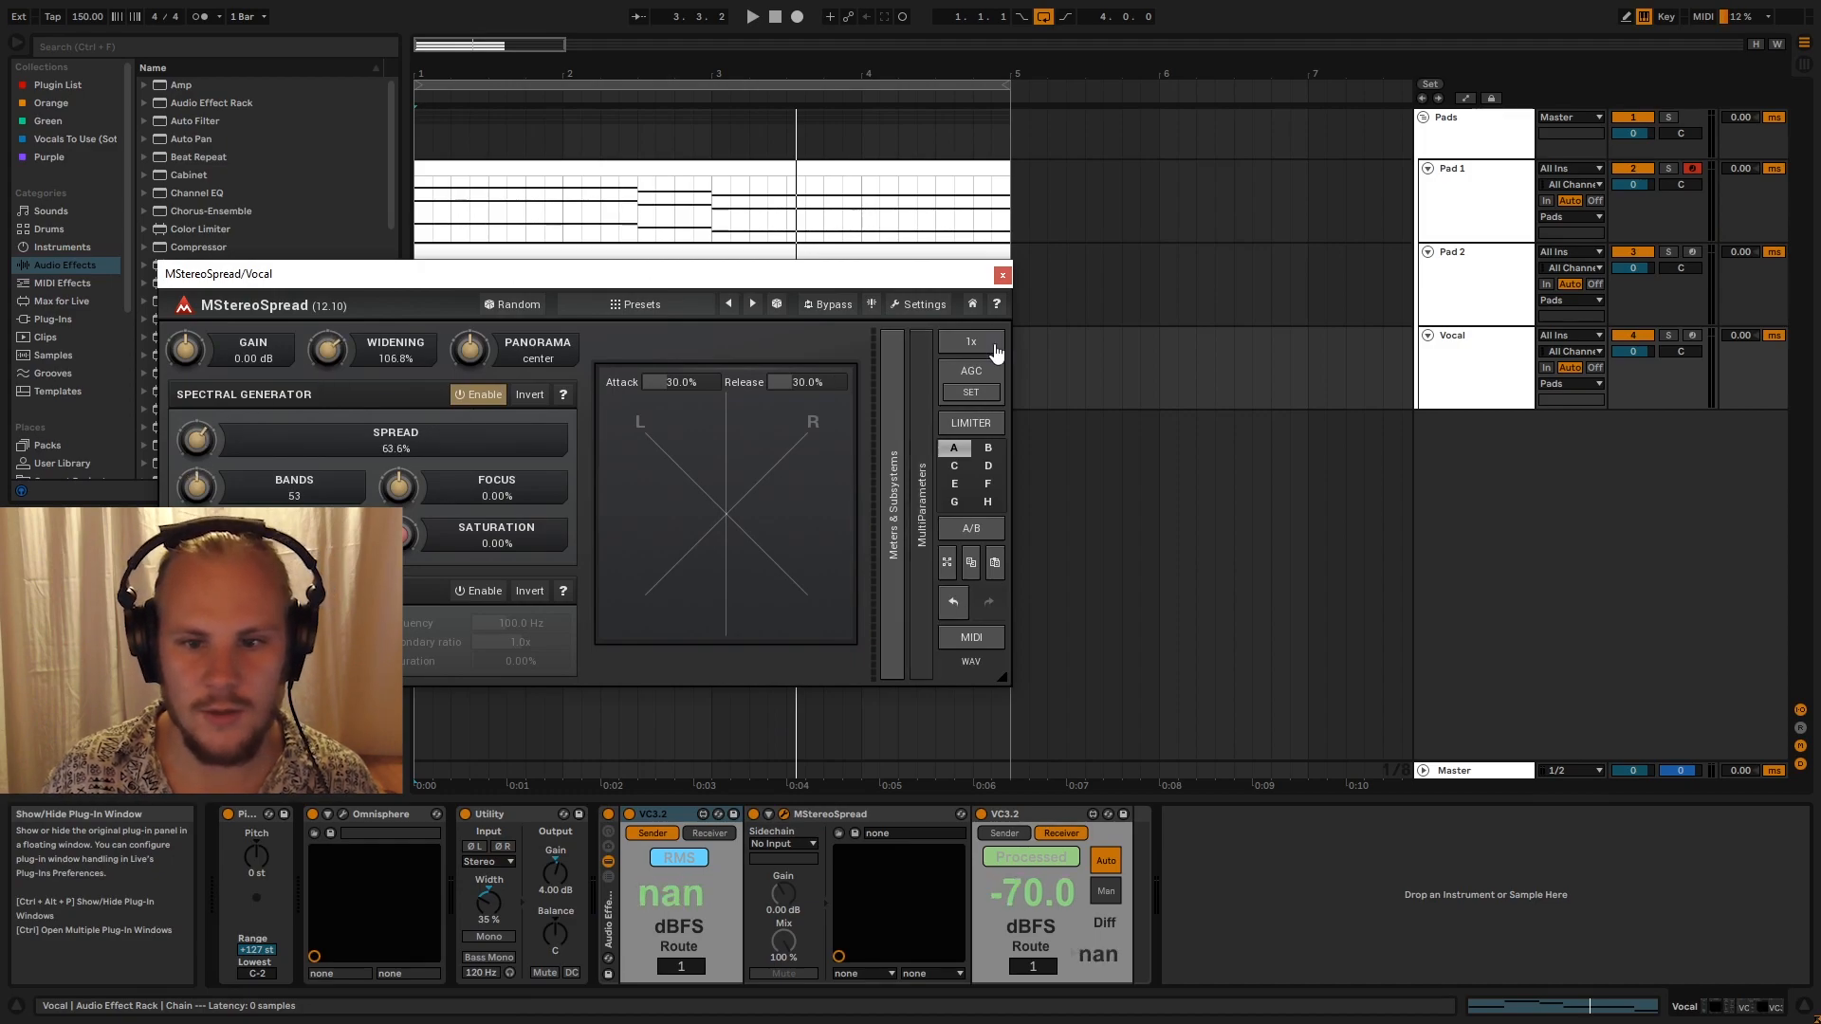
click(1002, 275)
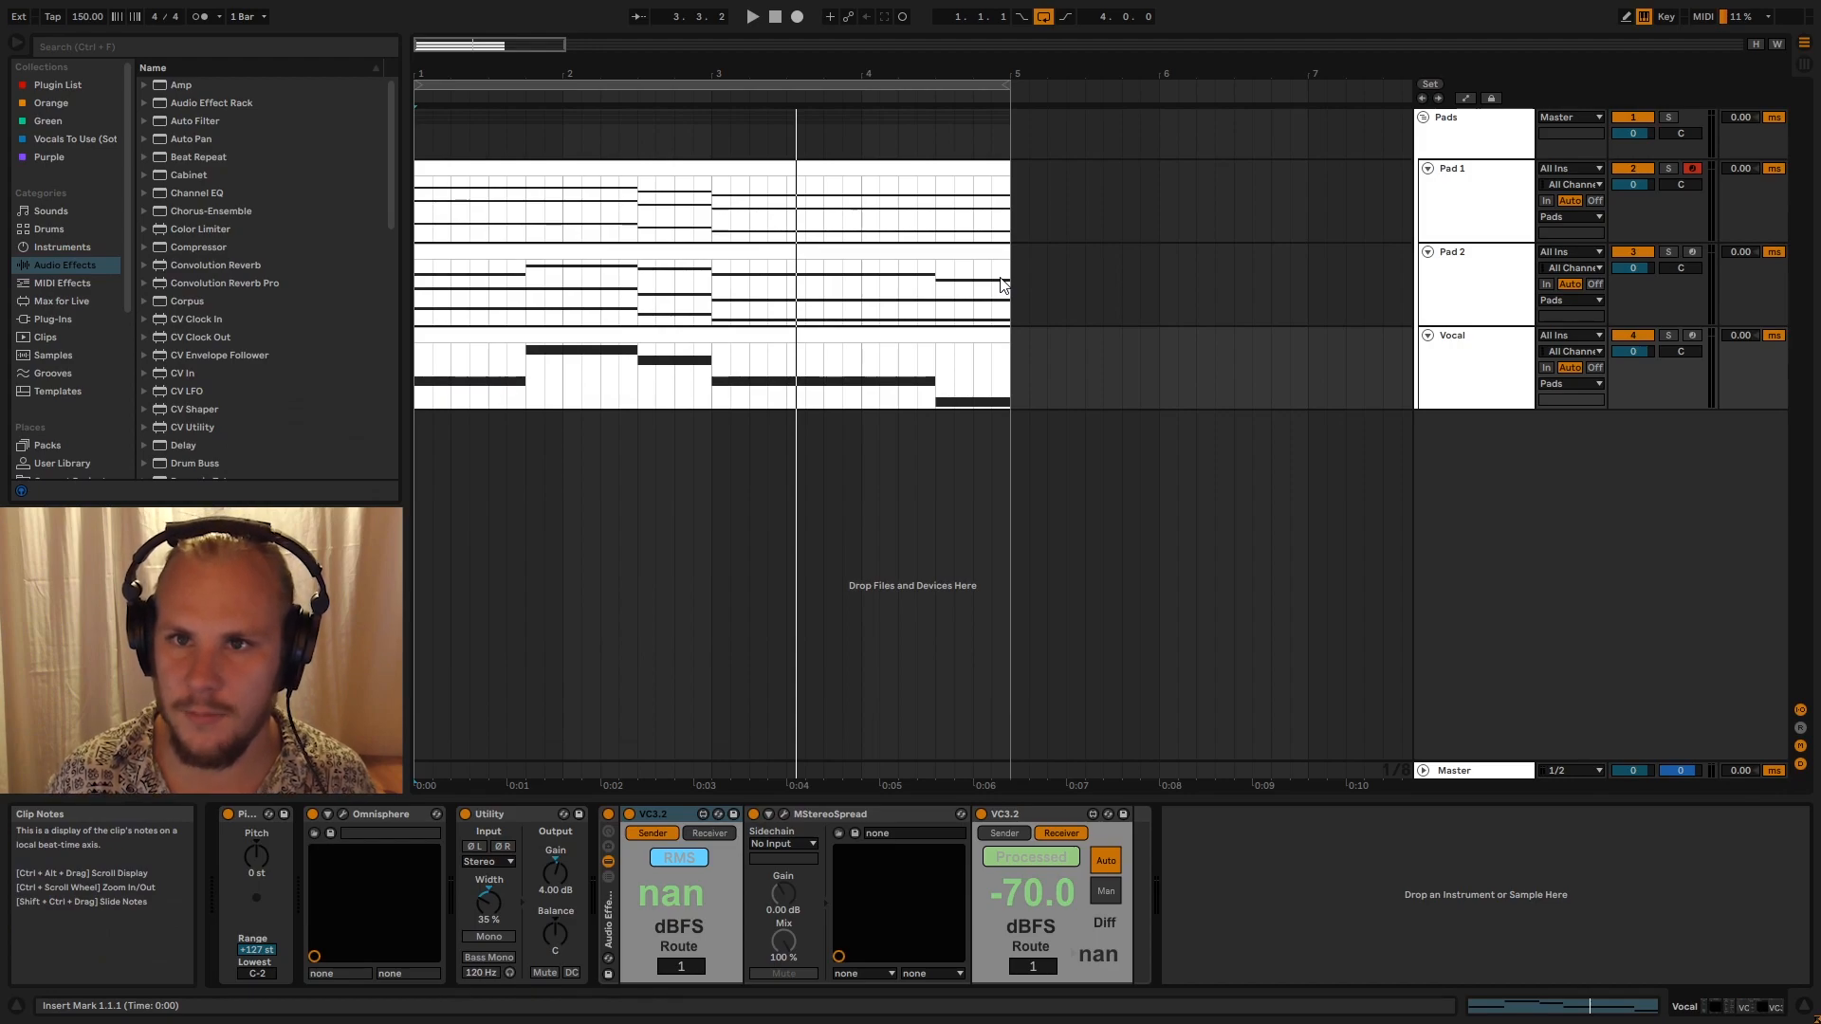
Play all the pads from 1.1.1 with the stronger widening on the Vocal track
click(419, 366)
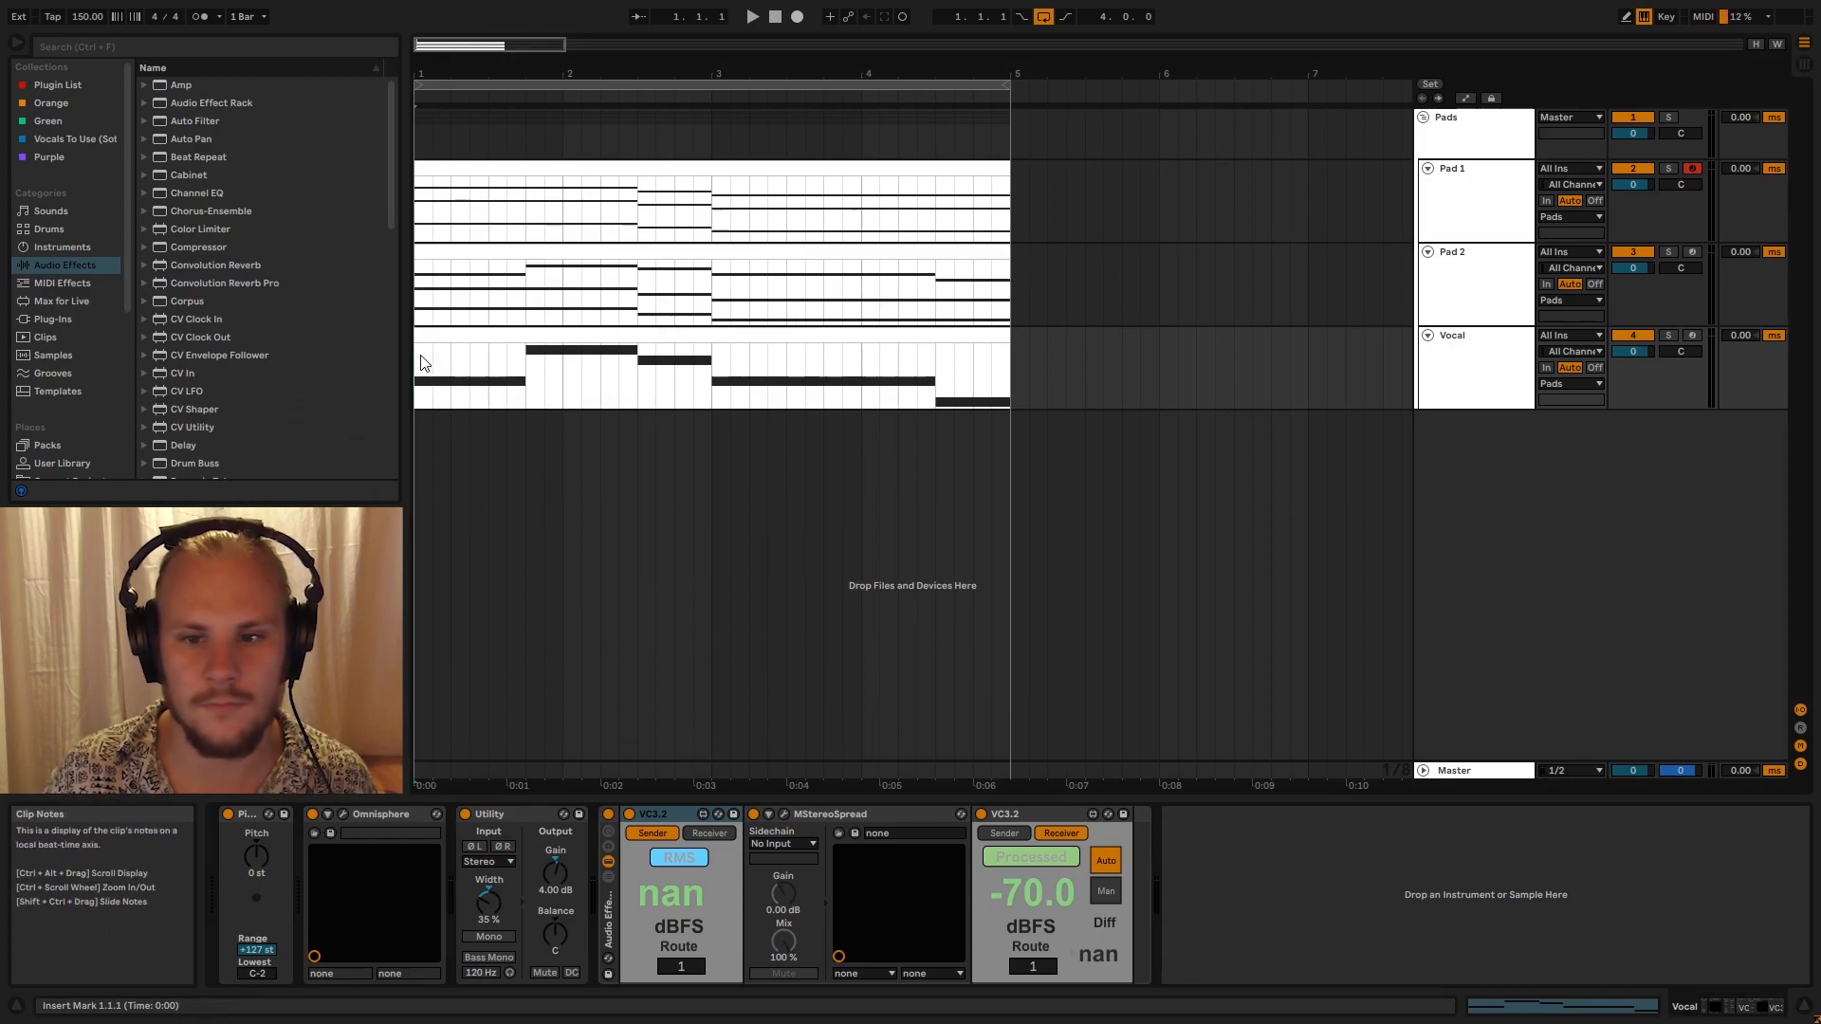
key(space)
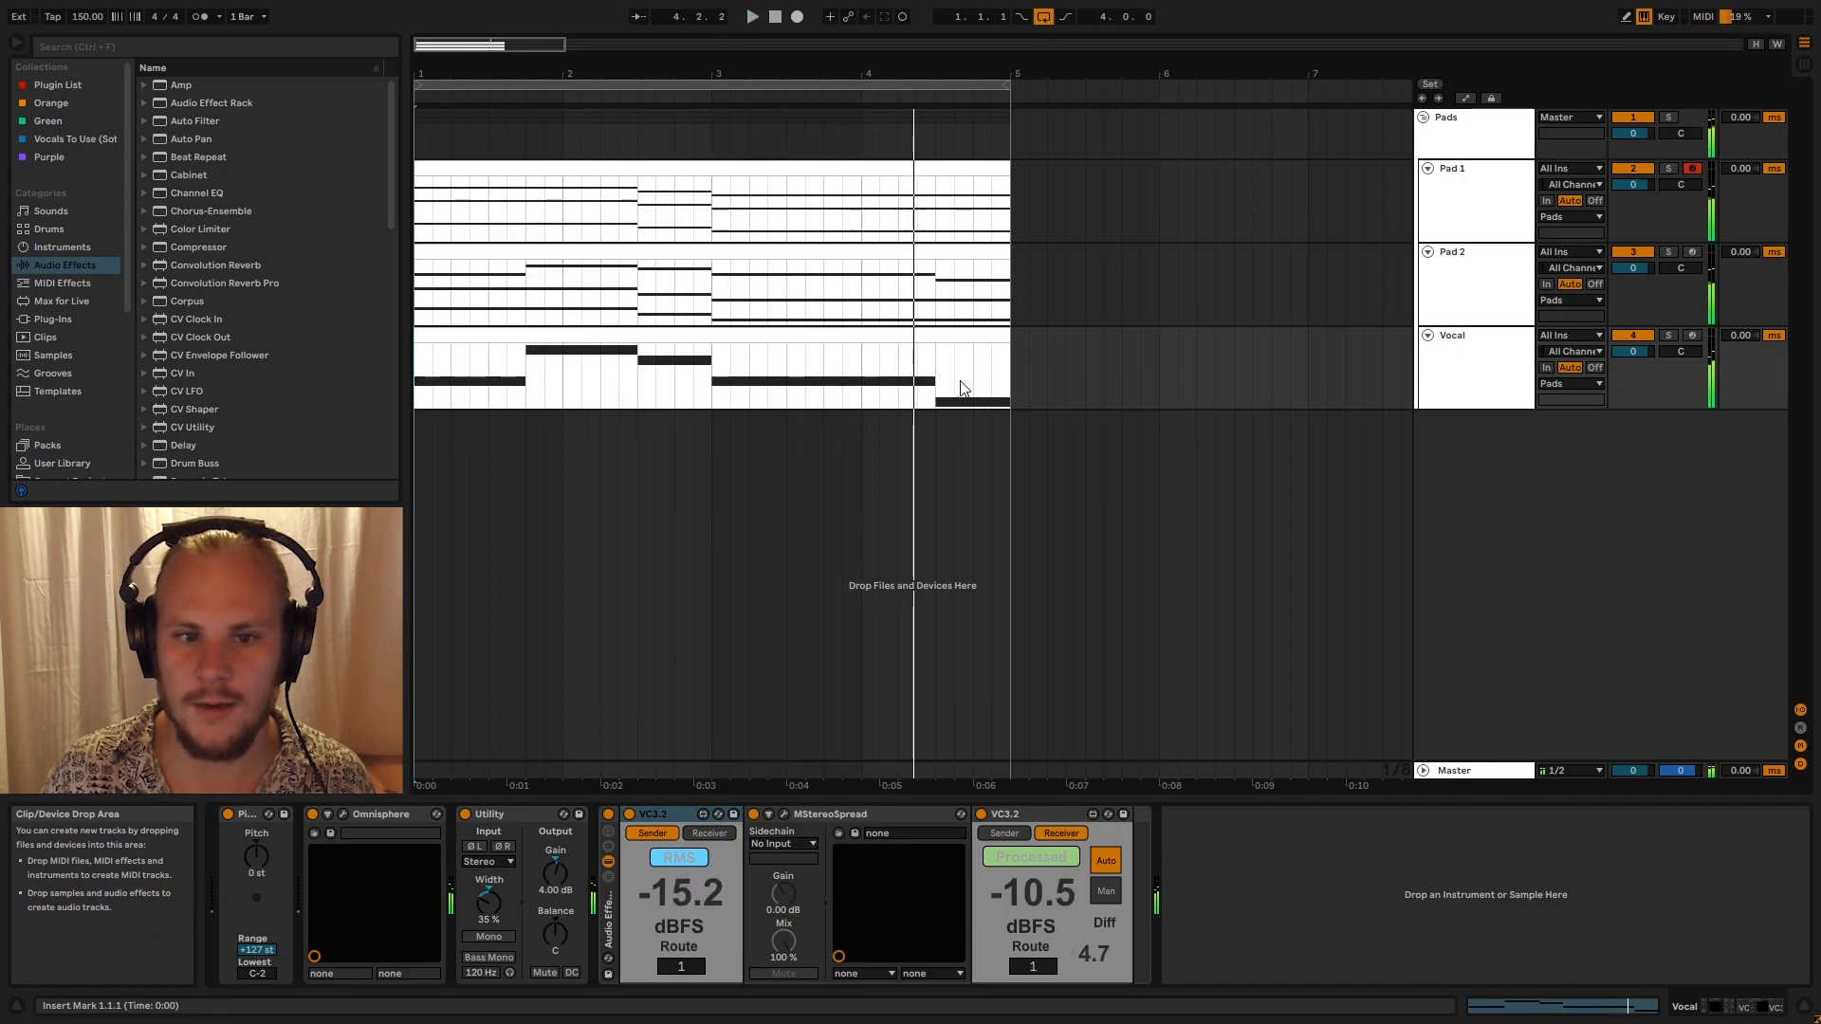
key(space)
Inspect Pad 1's device chain, return to the Vocal track and play from 1.1.1 while checking the level difference in VC3.2
click(784, 215)
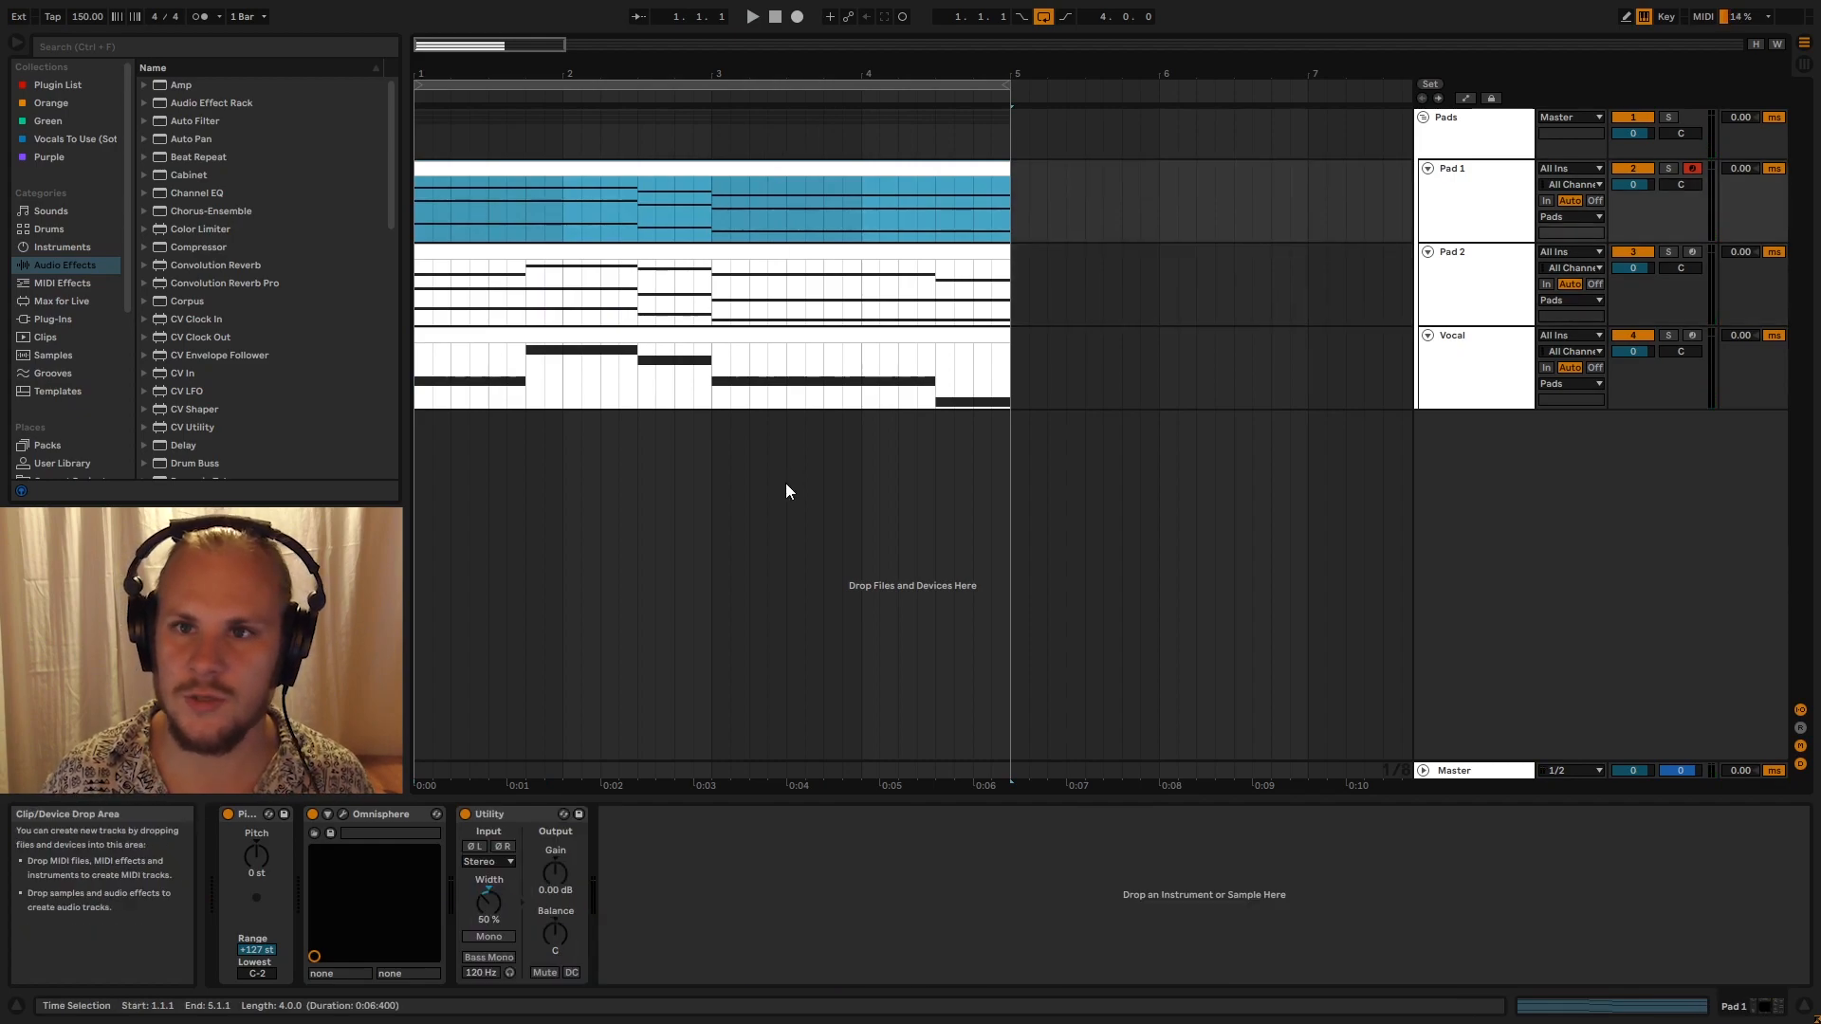
click(1387, 406)
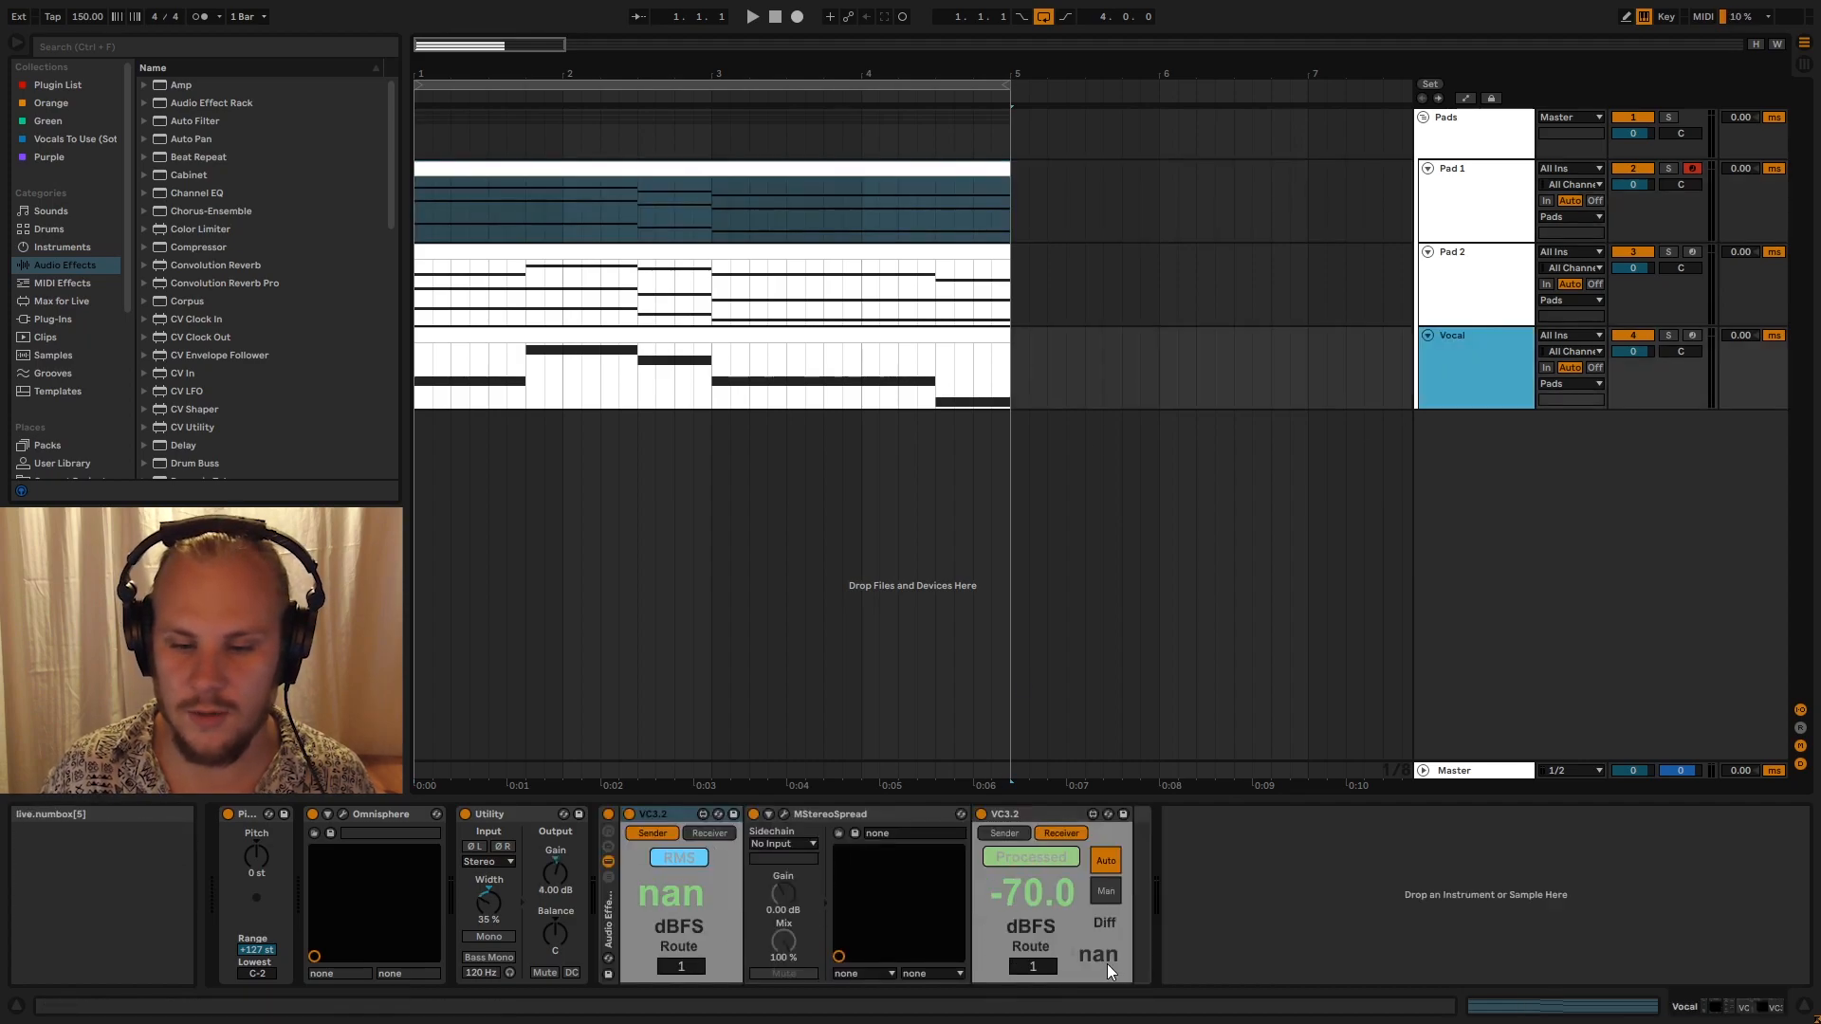
click(421, 370)
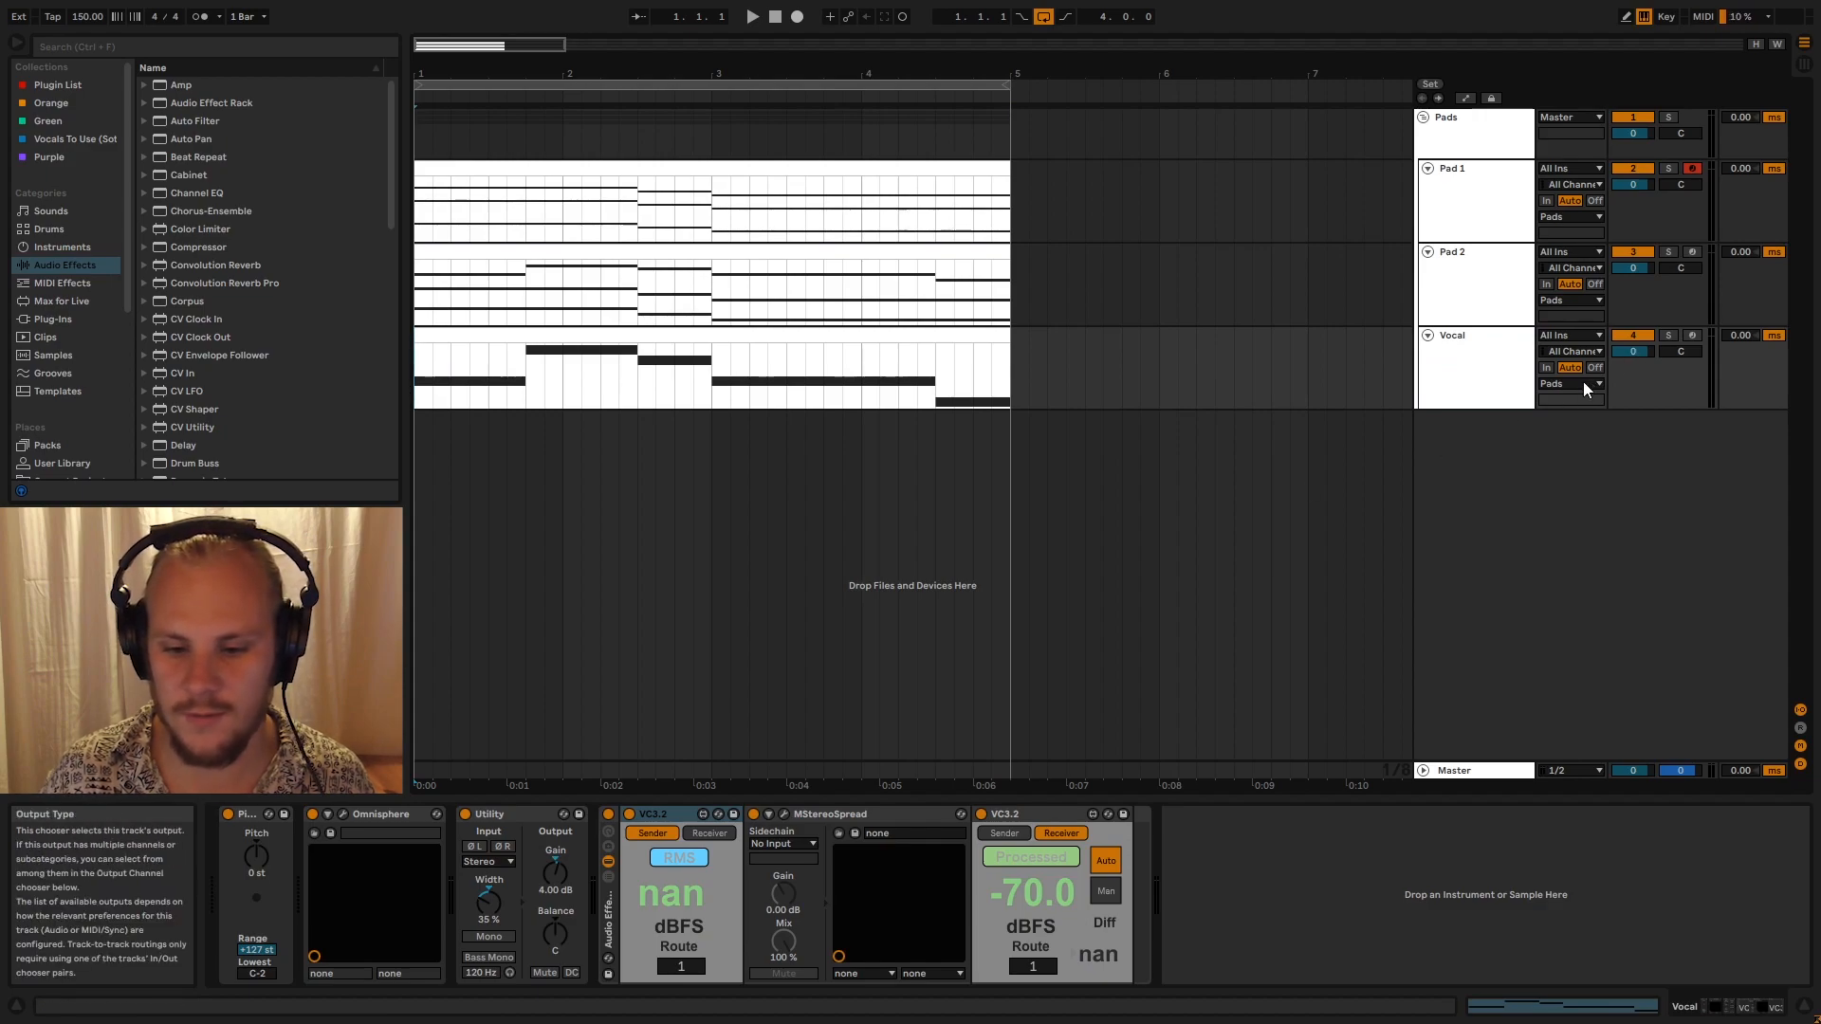
key(space)
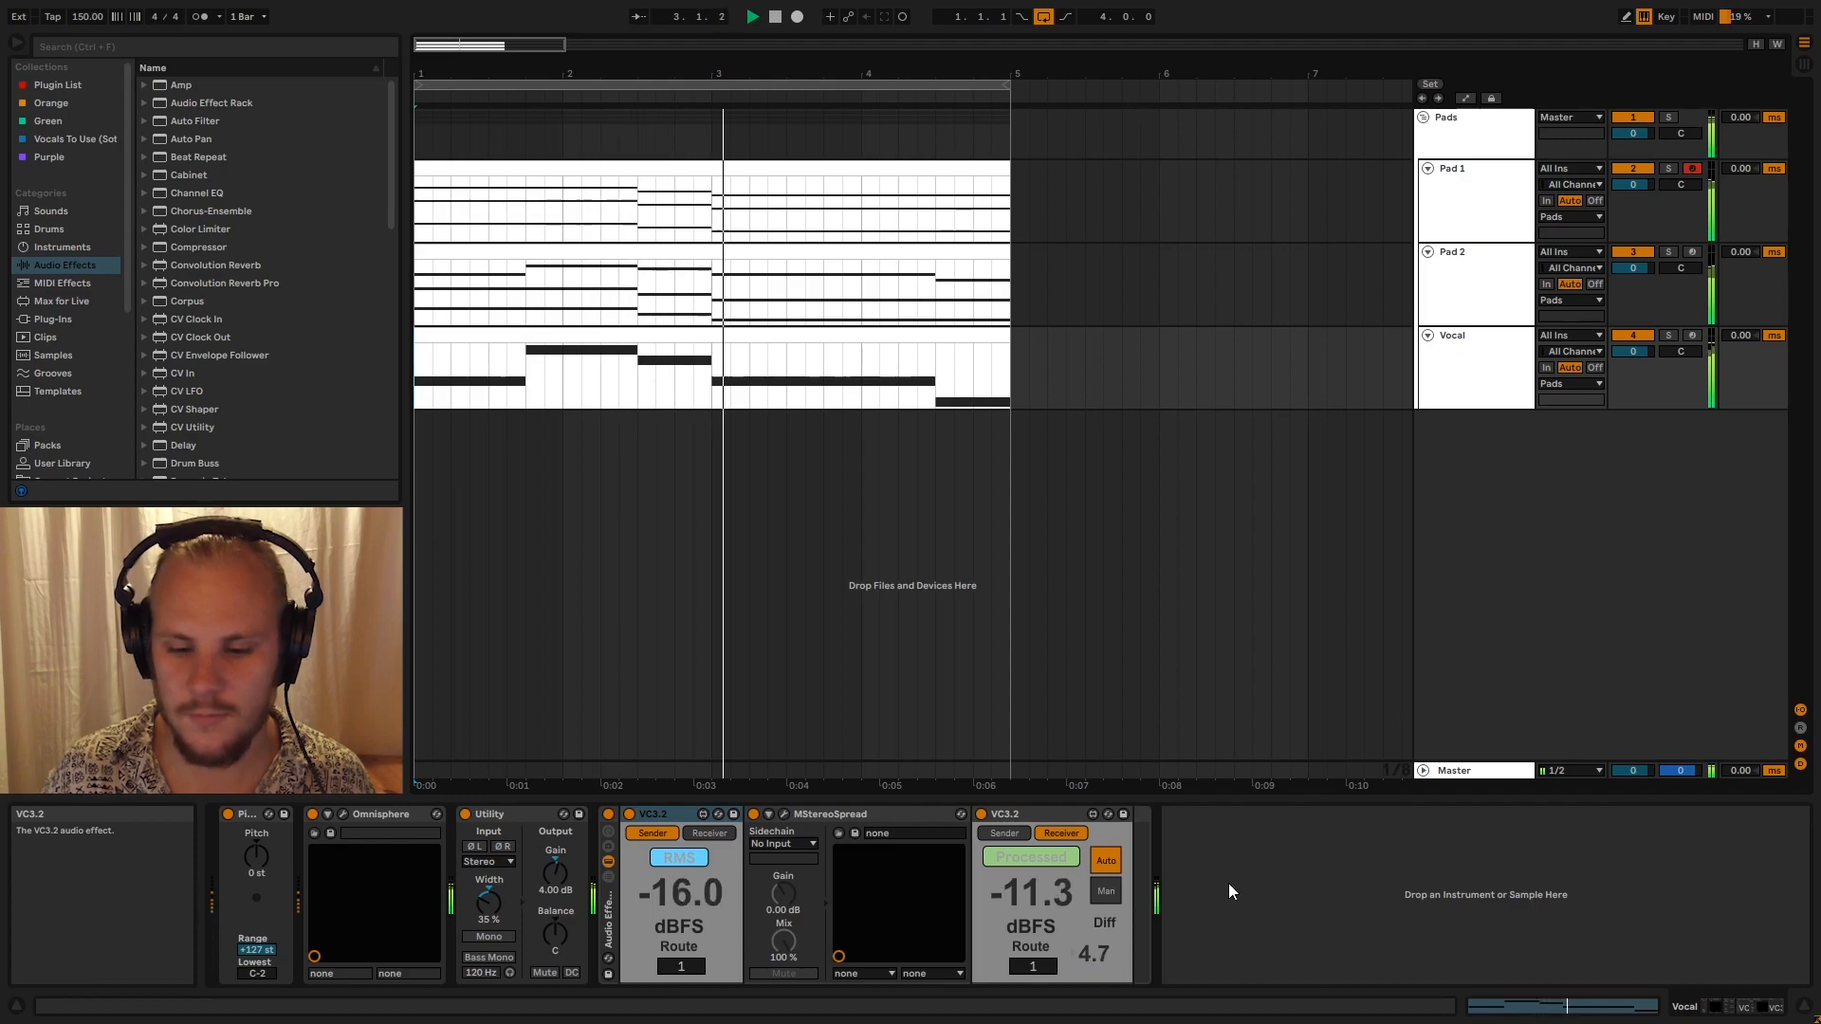
key(space)
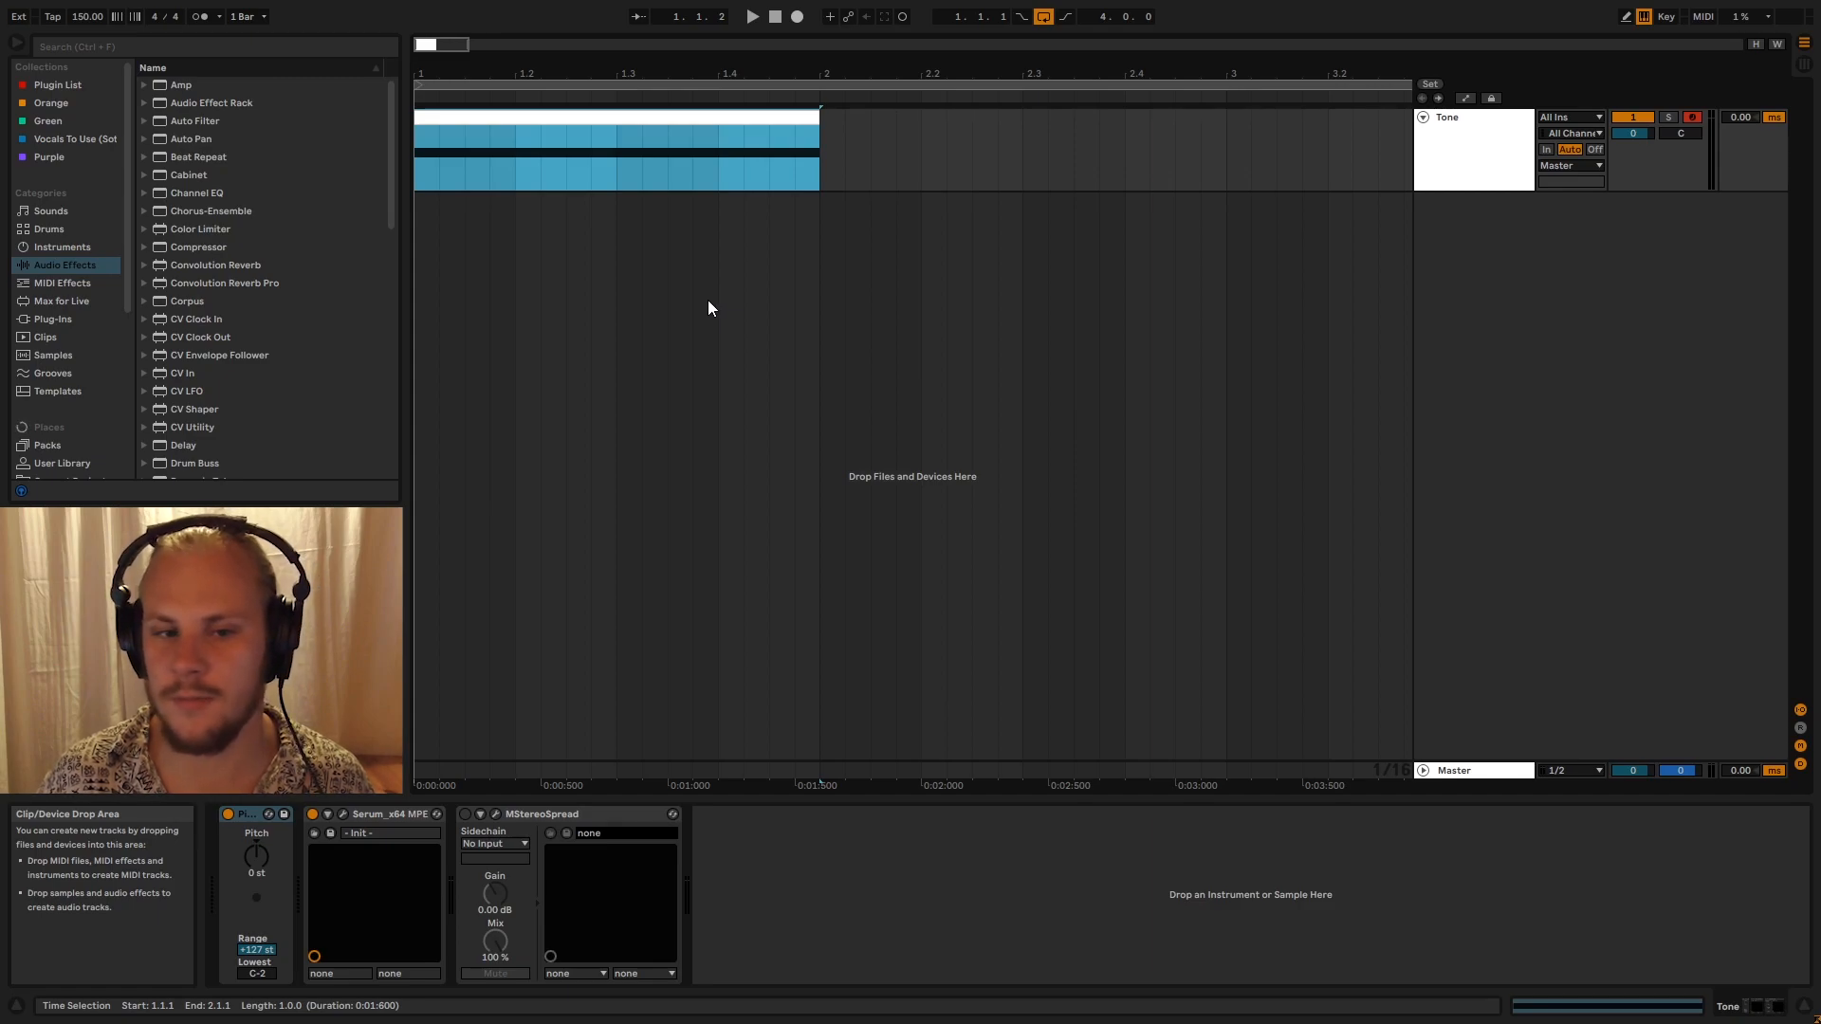
Solo the Tone track and play its clip from 1.1.1 with MStereoSpread inactive
click(418, 169)
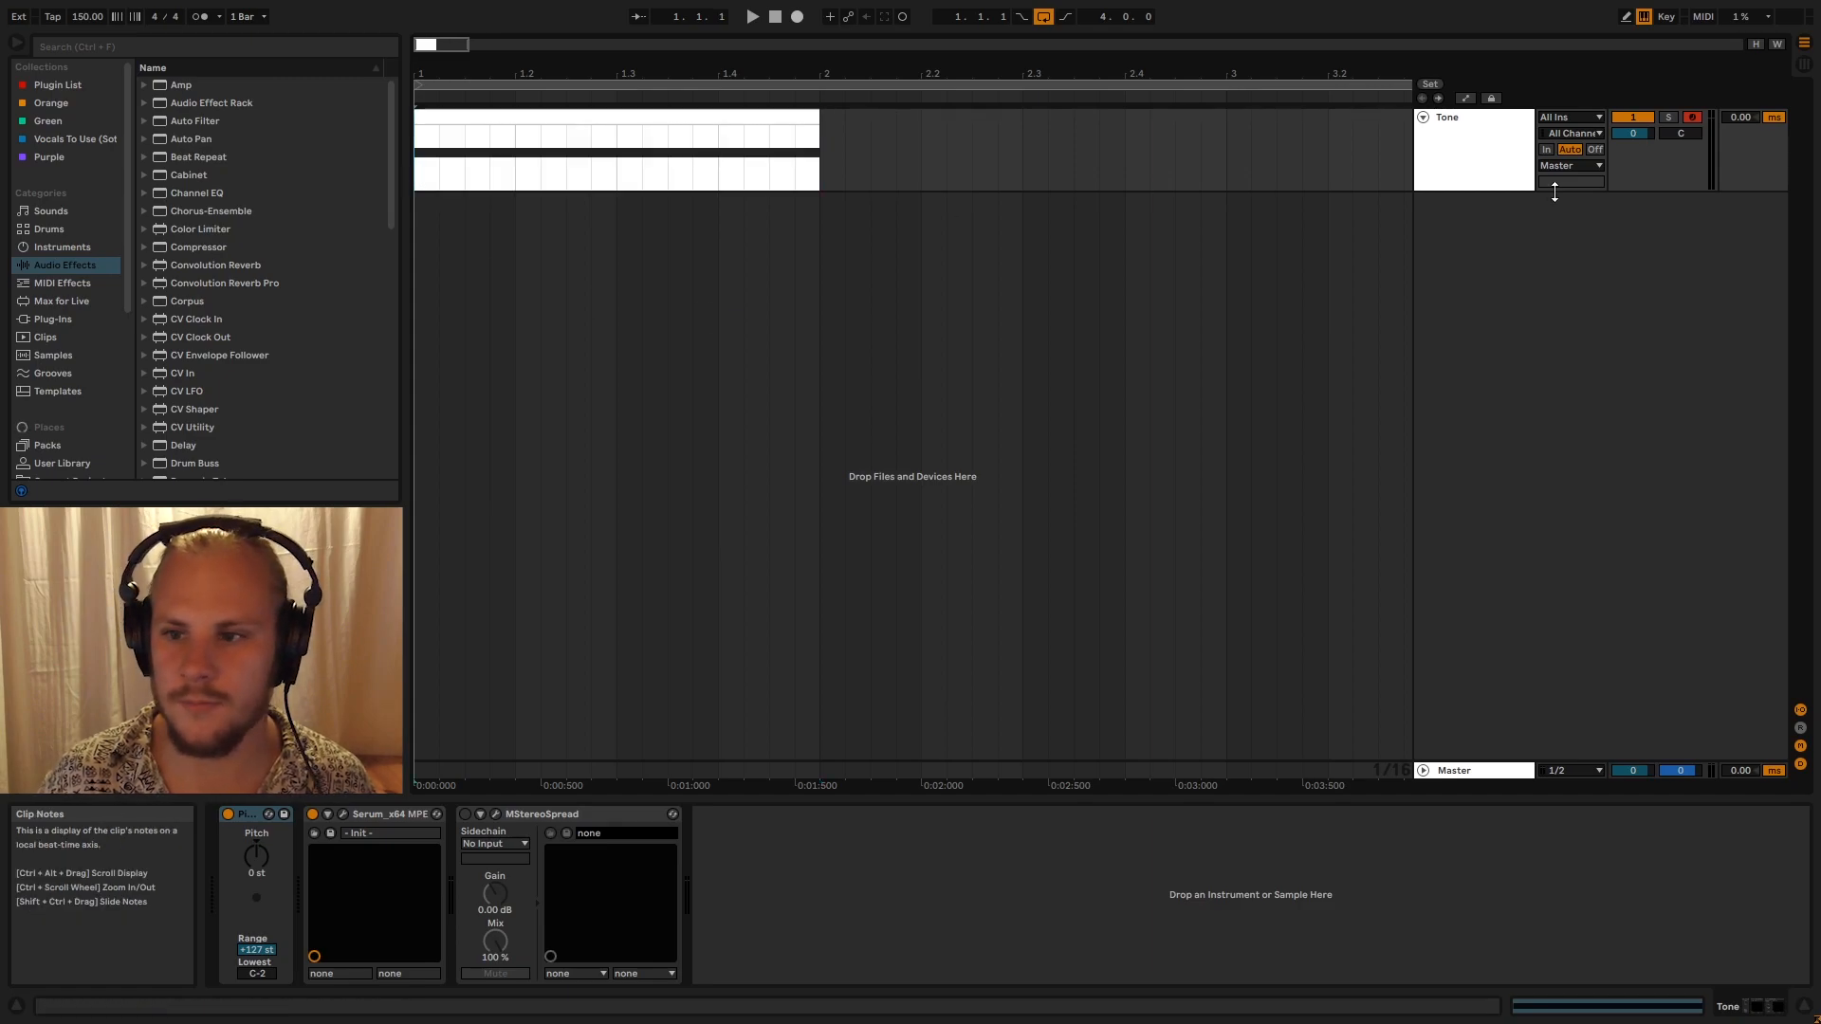
click(1669, 117)
key(space)
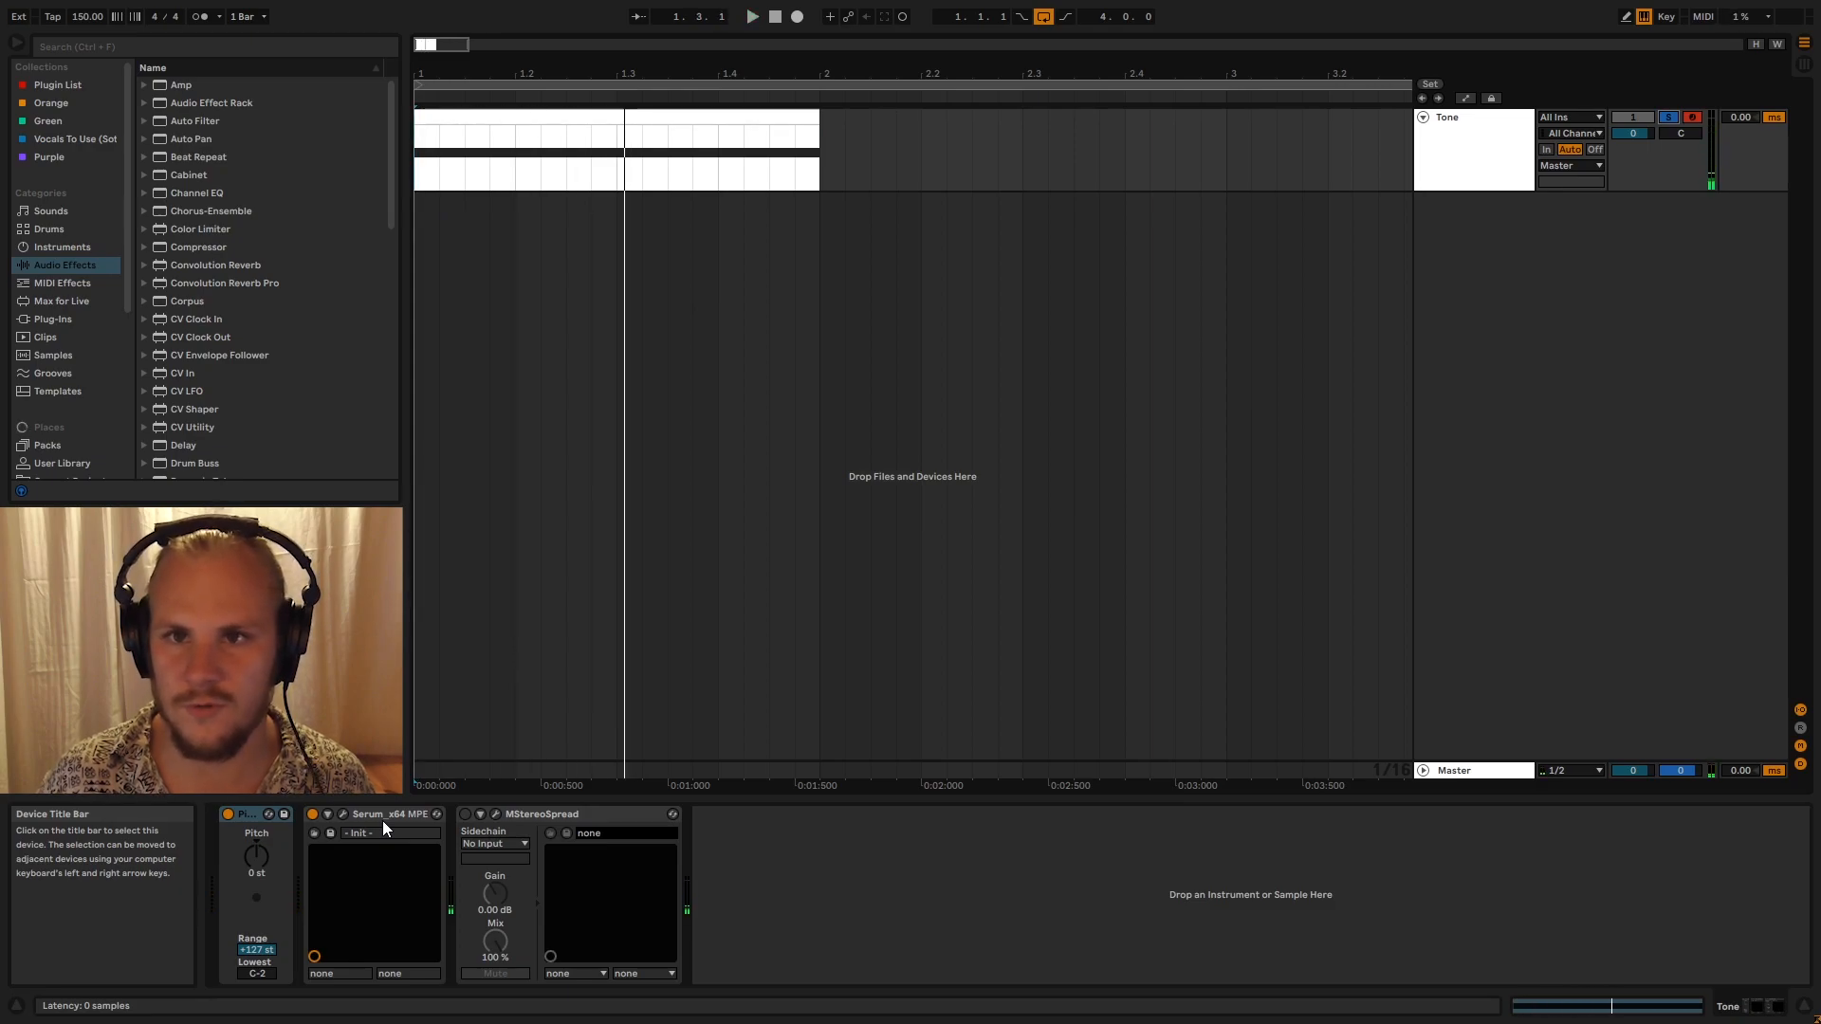
Activate MStereoSpread on the Tone track and play the clip from 1.1.1
click(463, 816)
click(422, 171)
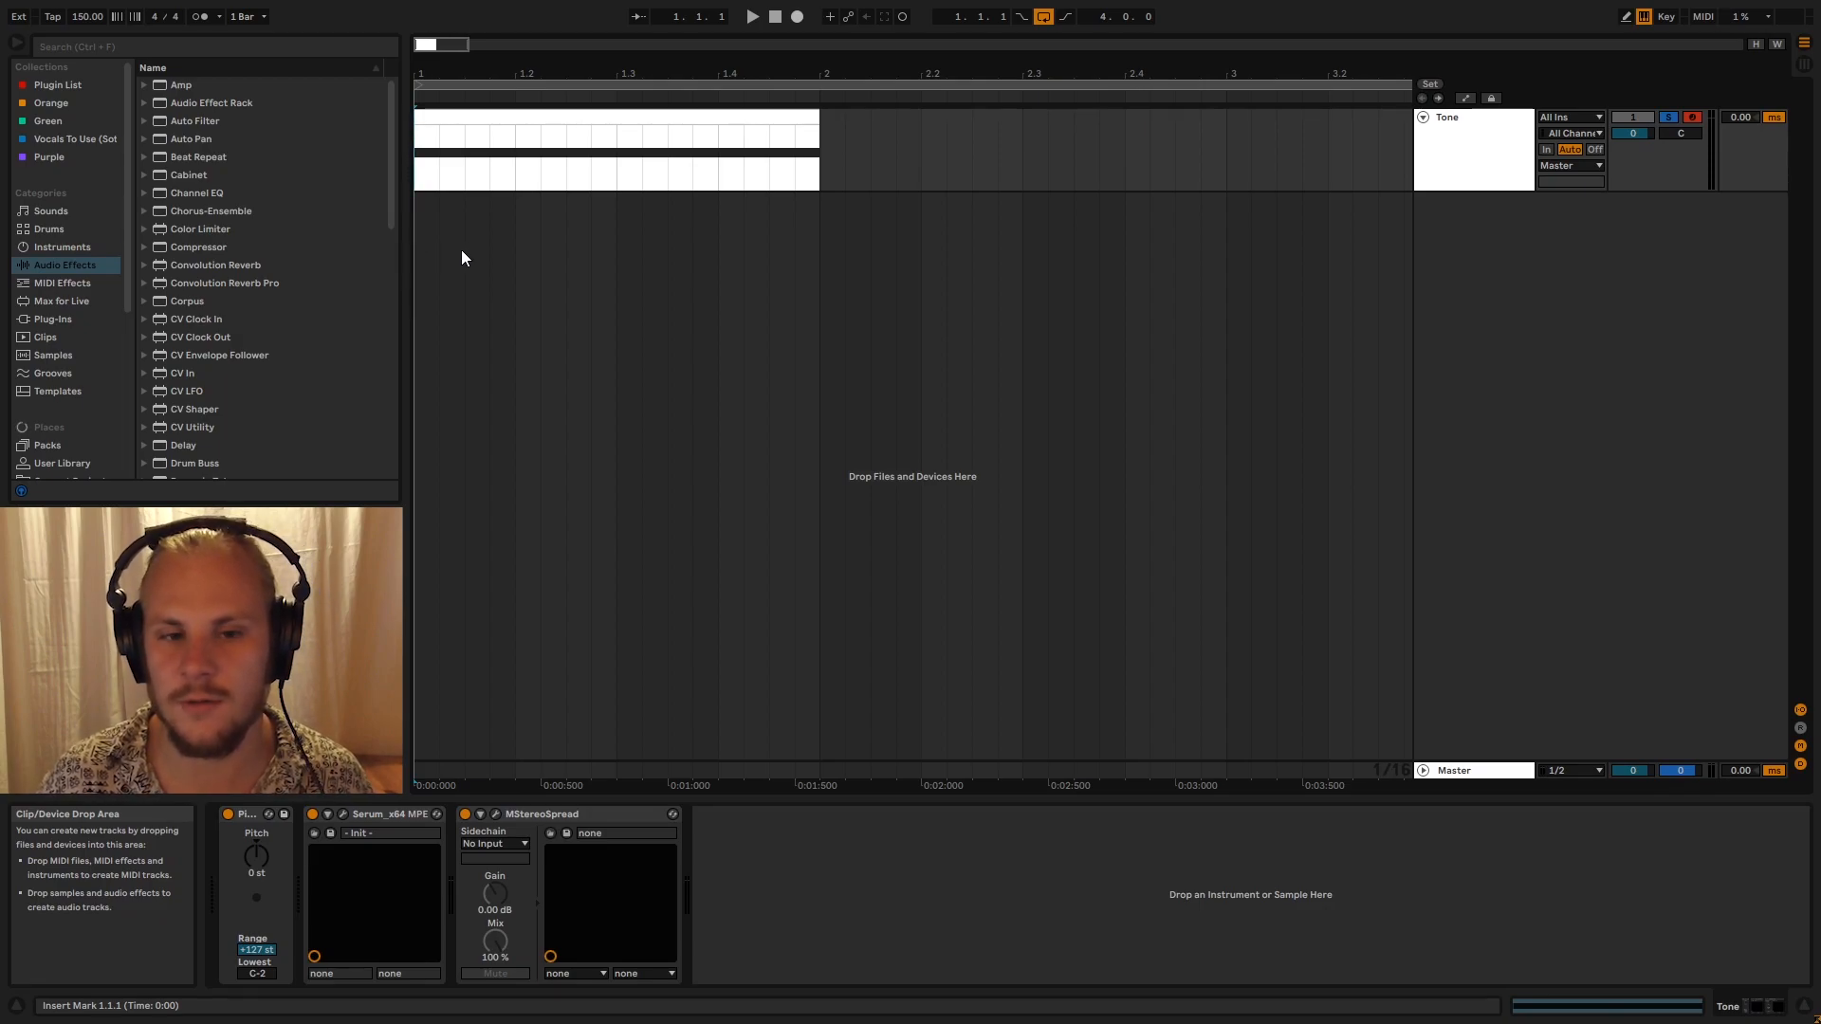
key(space)
key(space)
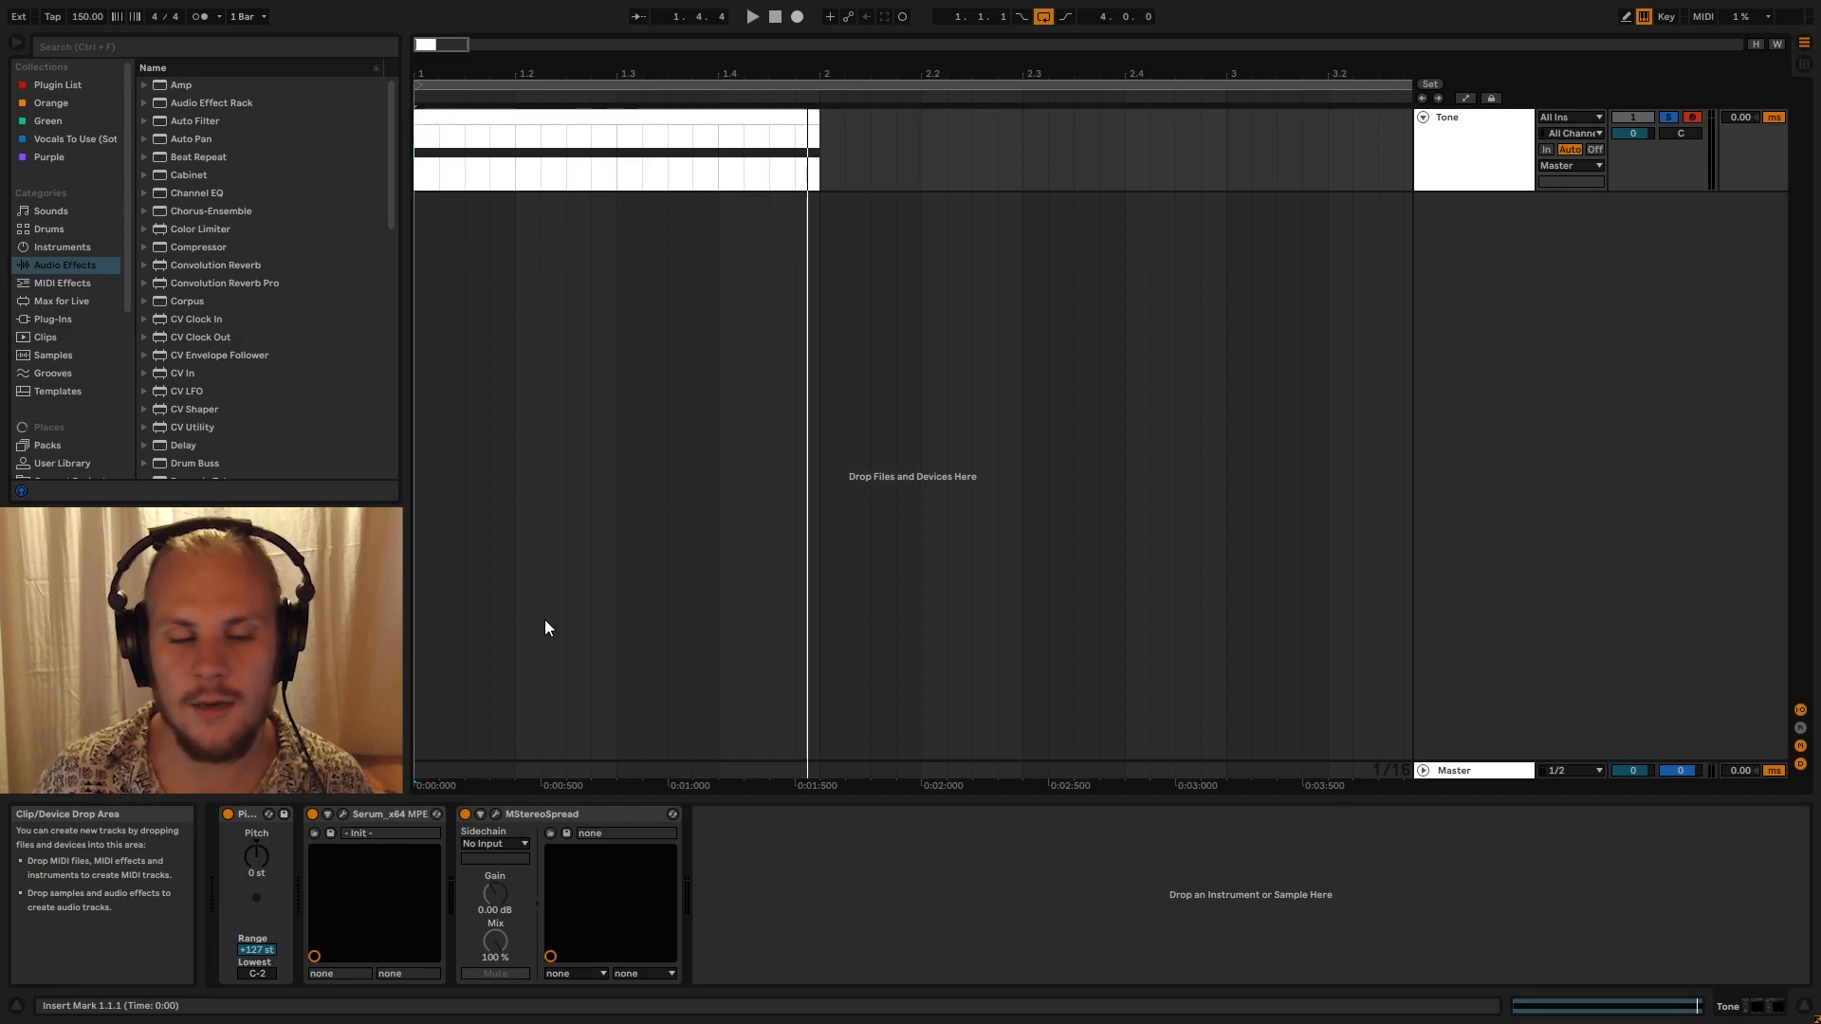
Compare the Tone clip's playback from 1.1.1 with MStereoSpread active and bypassed
key(space)
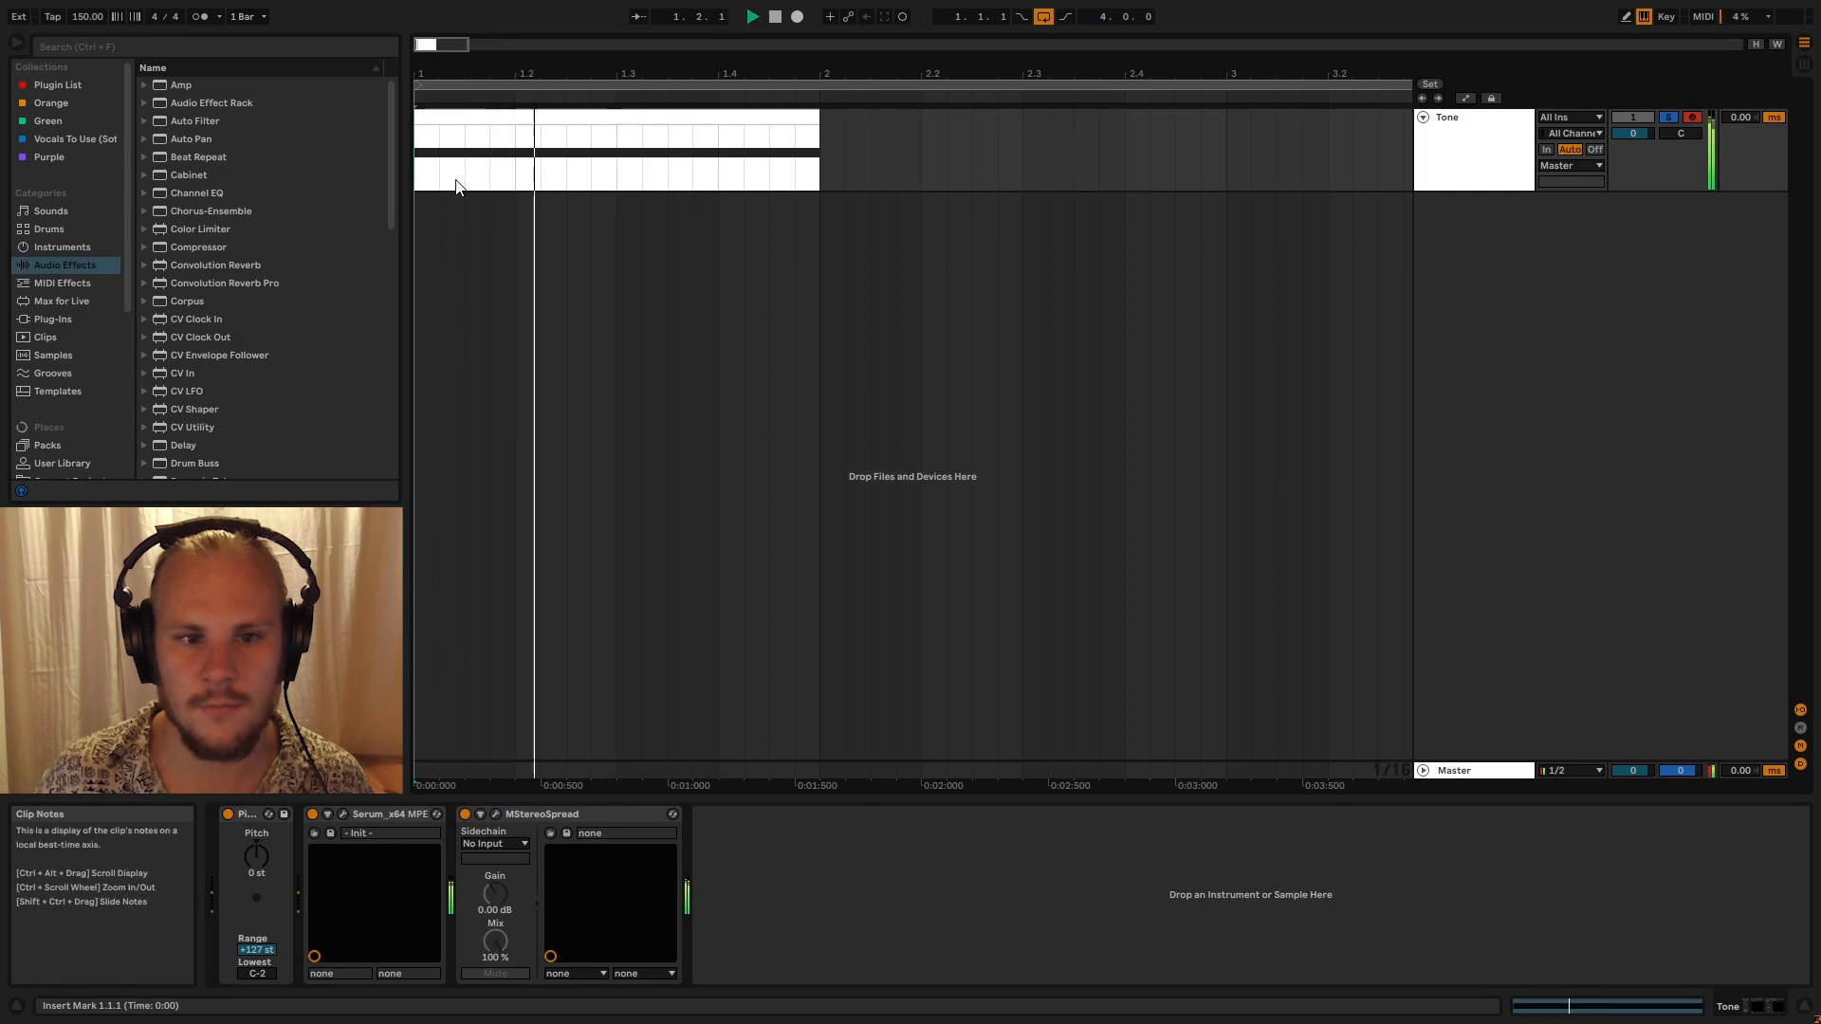
key(space)
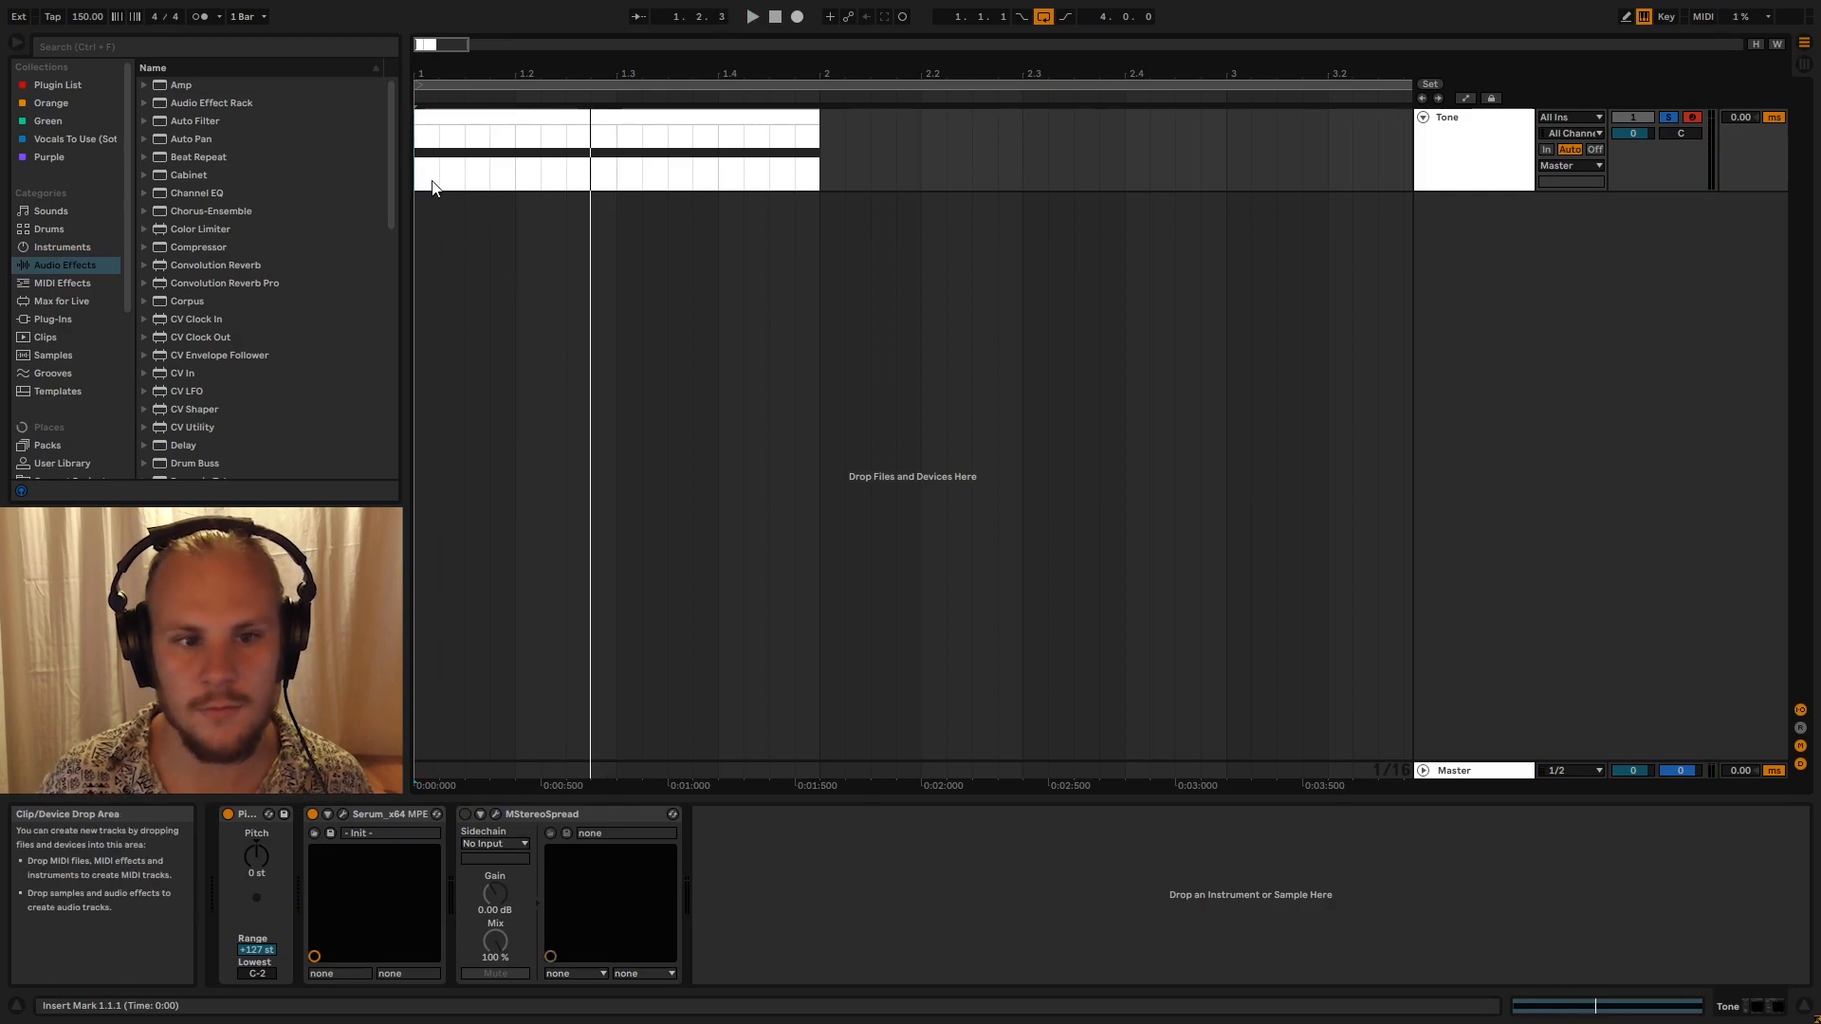
key(space)
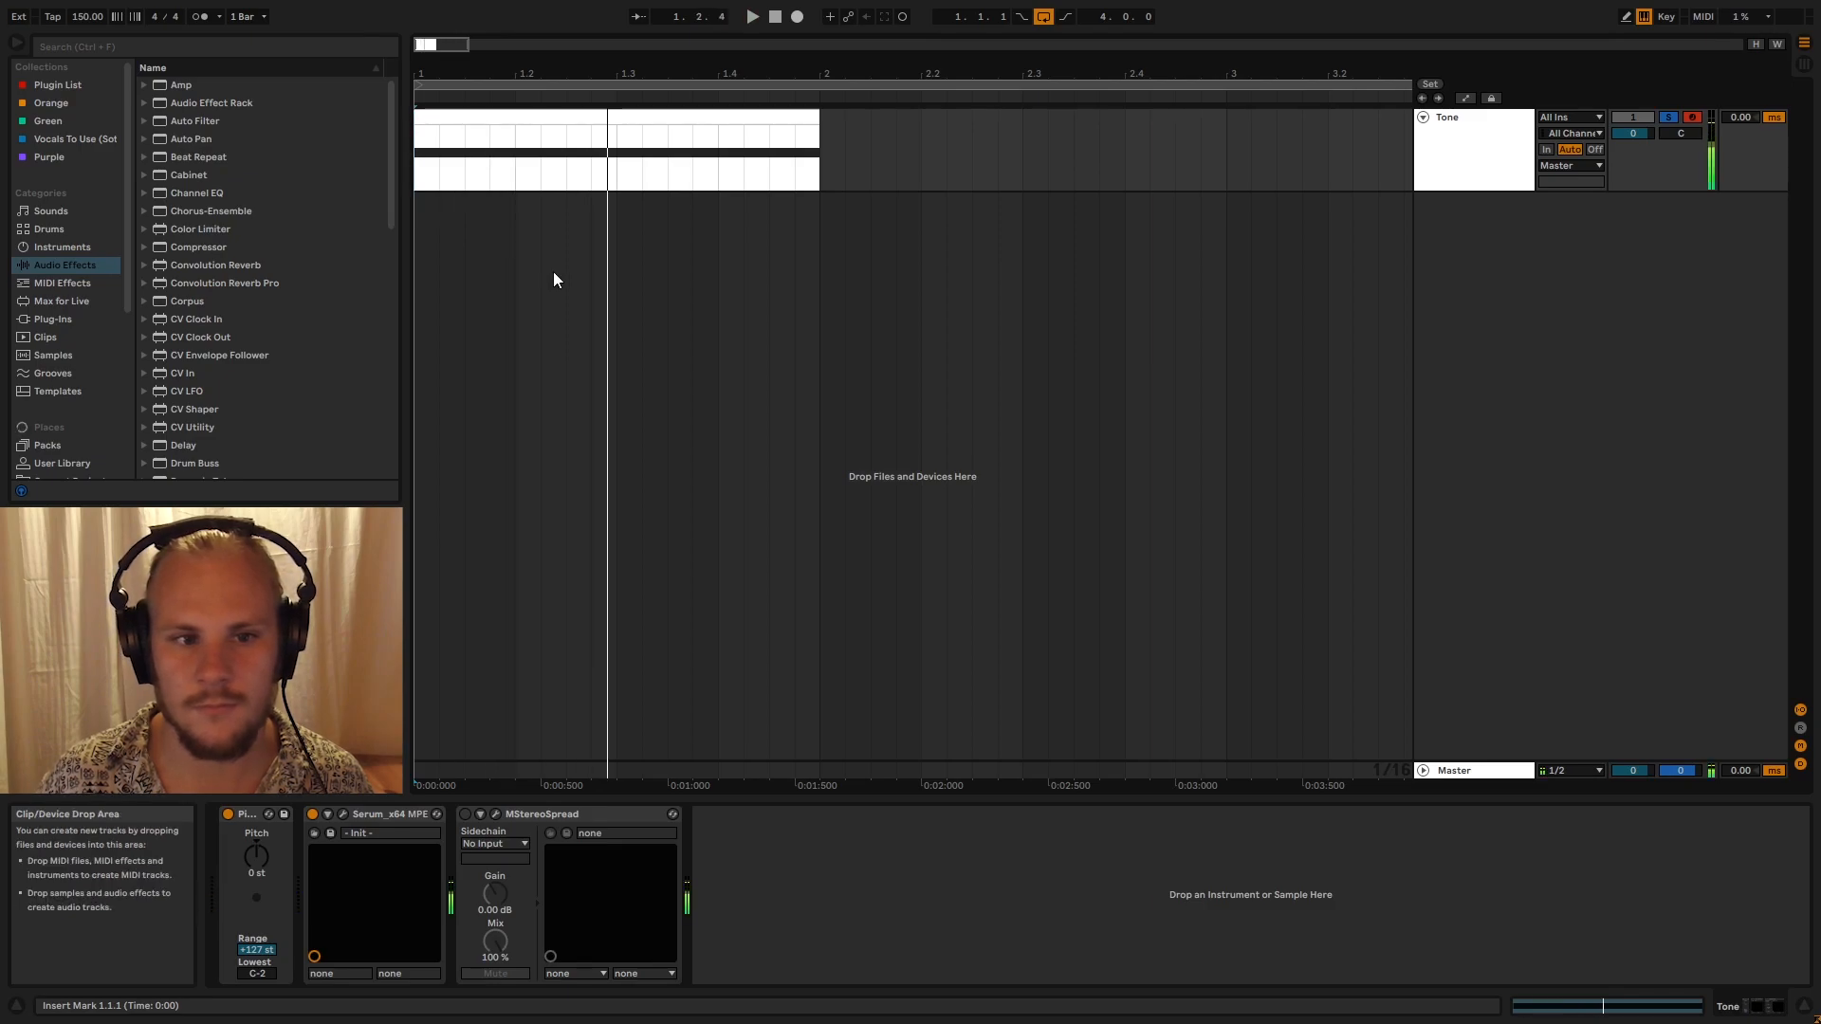
key(space)
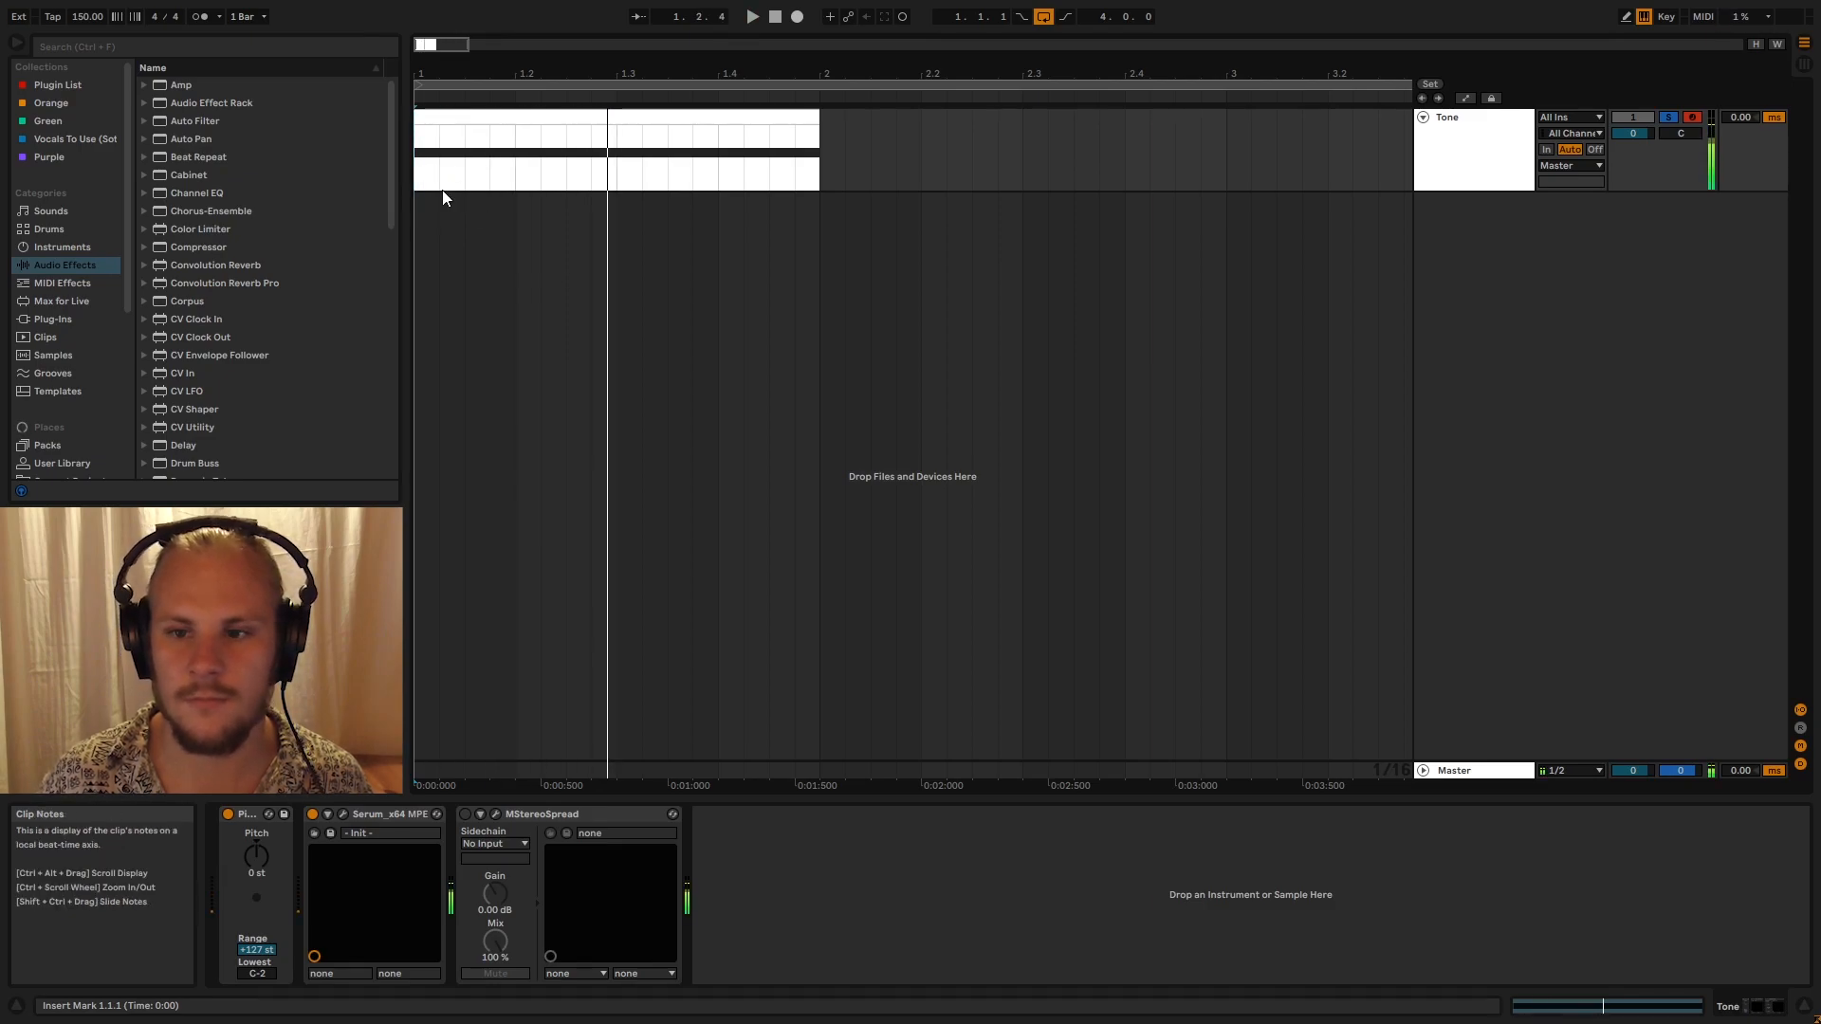